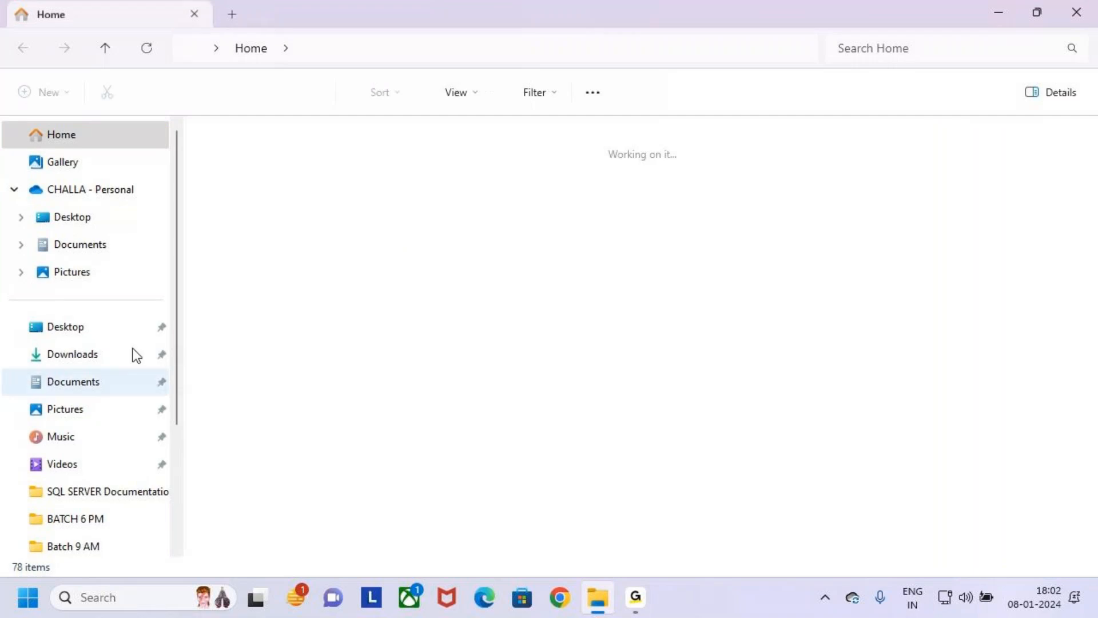
- Open the Power Apps folder inside the MS Power Platform folder on the Desktop
click(100, 216)
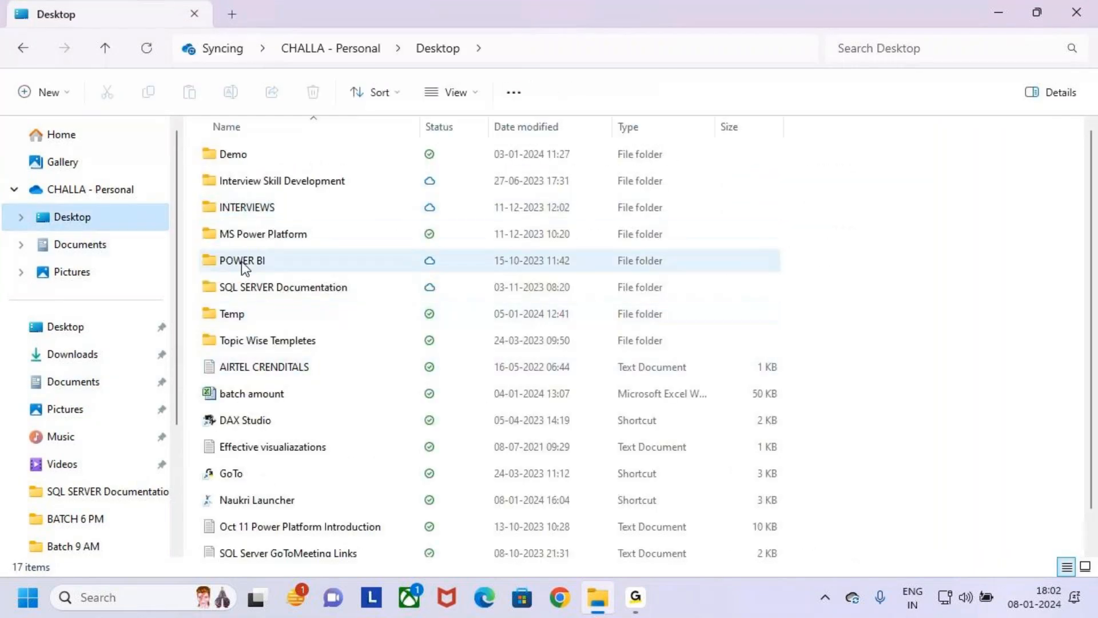
click(229, 215)
click(234, 234)
click(208, 206)
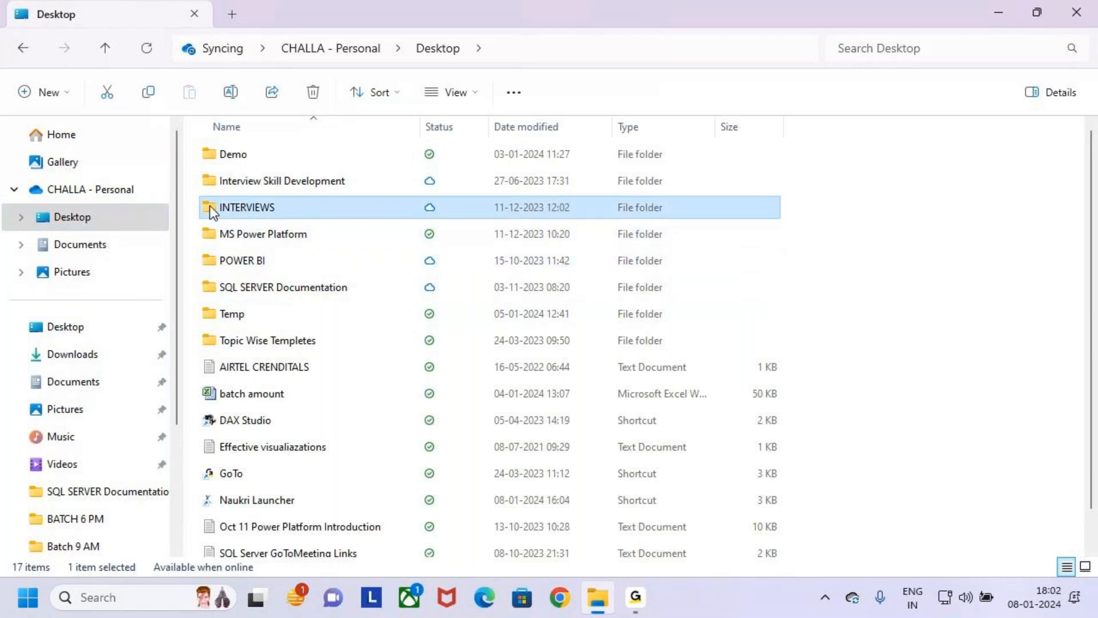
click(214, 226)
click(207, 221)
double_click(222, 232)
double_click(210, 159)
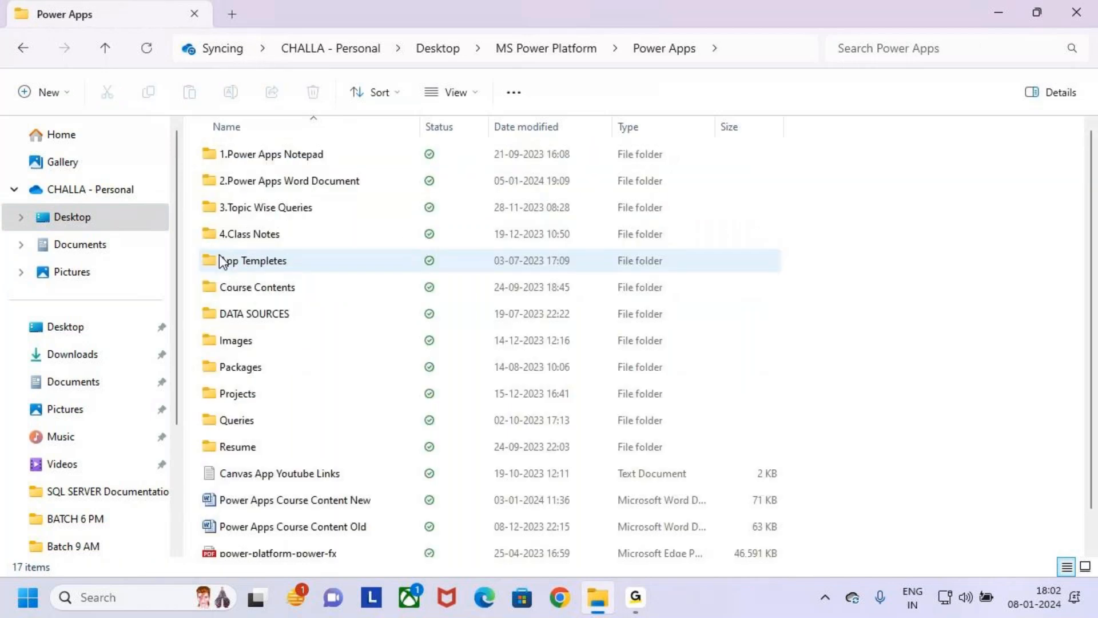
- Open the 5.Forms notes from the 4.Class Notes, Batch 6 PM folder and maximize the window
double_click(229, 236)
double_click(221, 182)
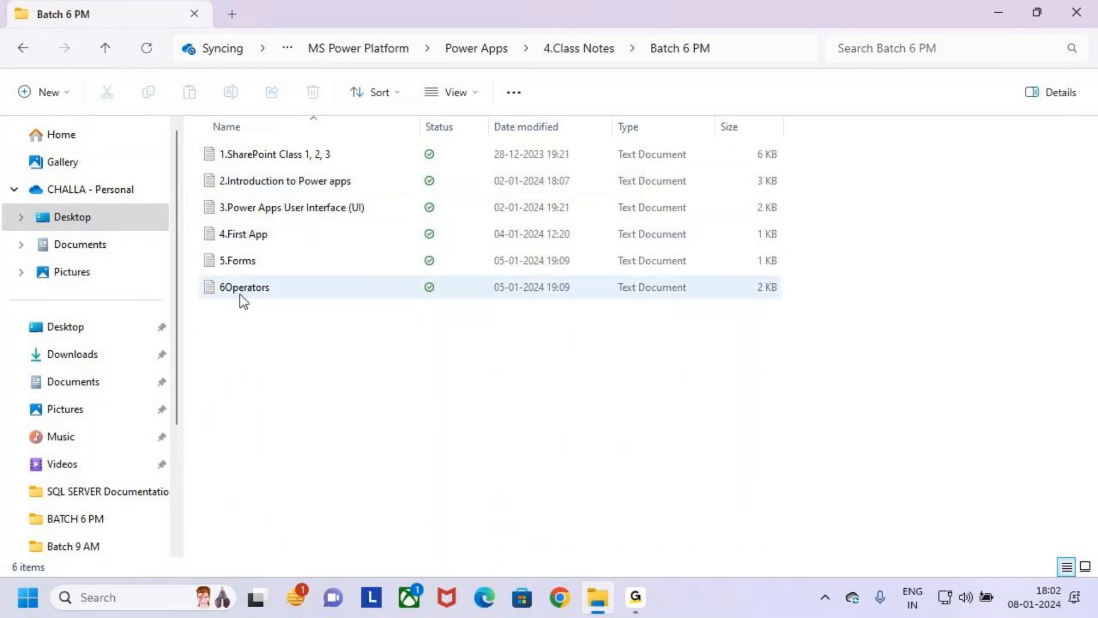
click(263, 260)
double_click(263, 260)
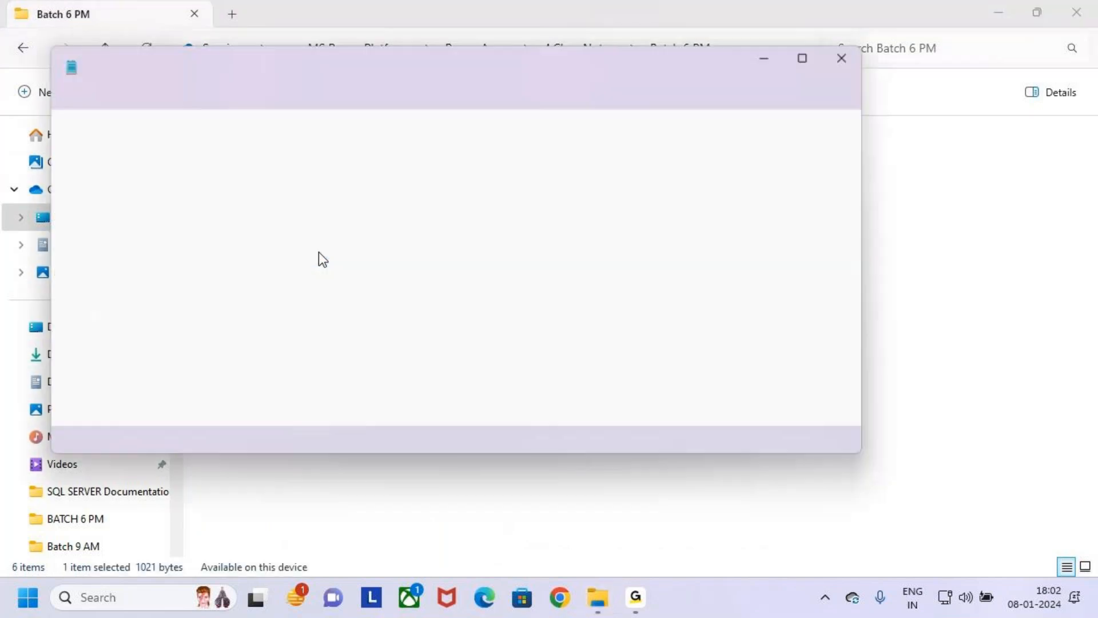
click(812, 56)
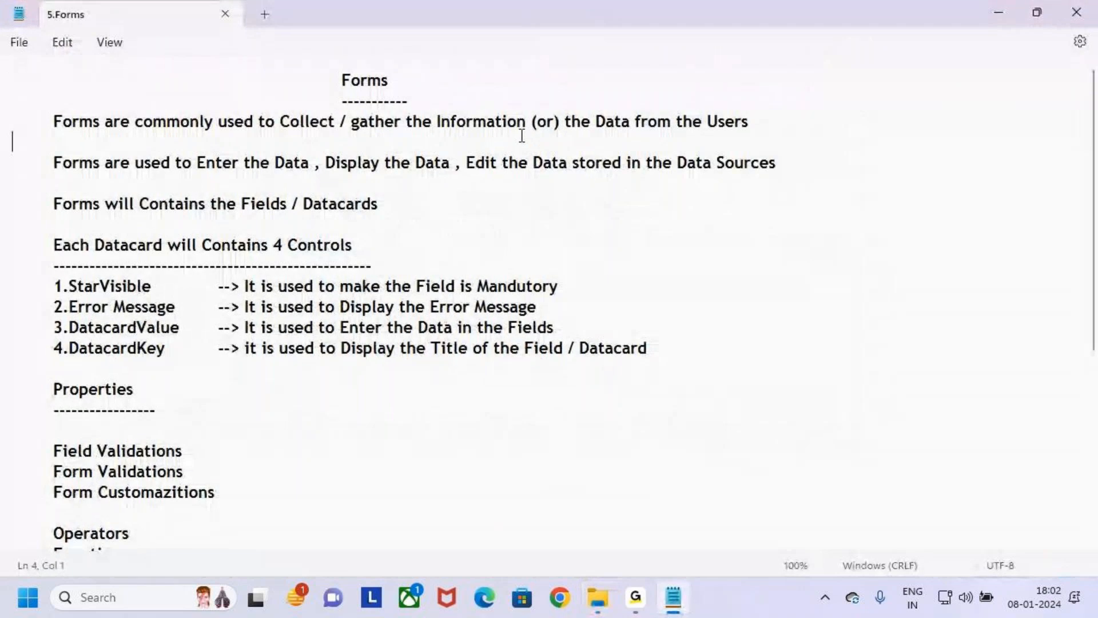
- Review the Forms notes, highlighting the Forms heading and the descriptions of the four datacard controls
drag(339, 82, 395, 81)
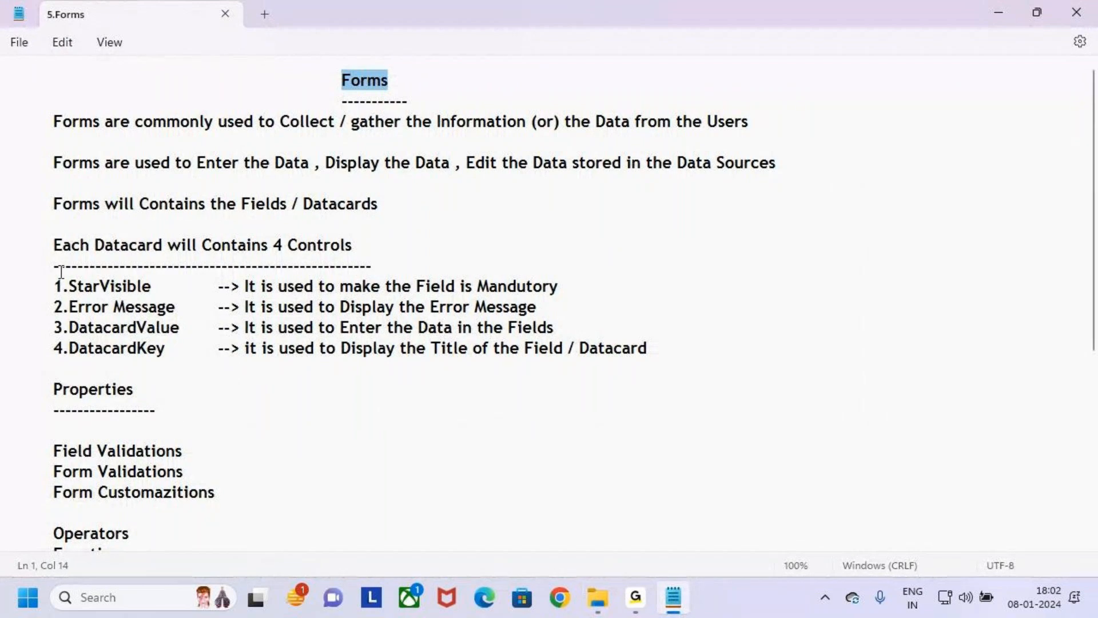
scroll(155, 389, down, 2)
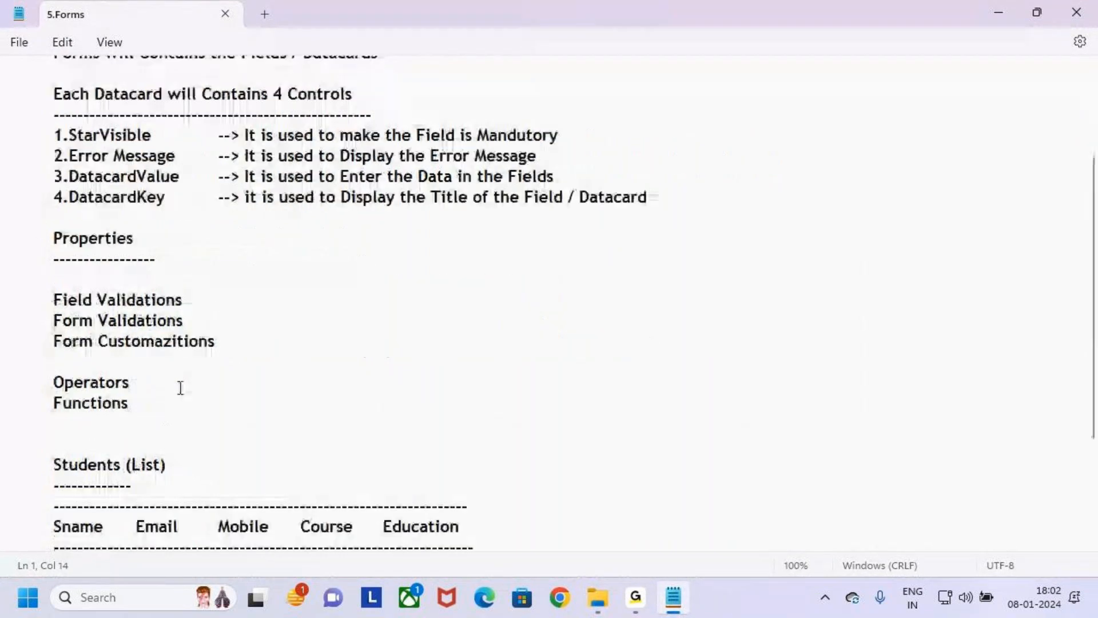
scroll(62, 183, up, 2)
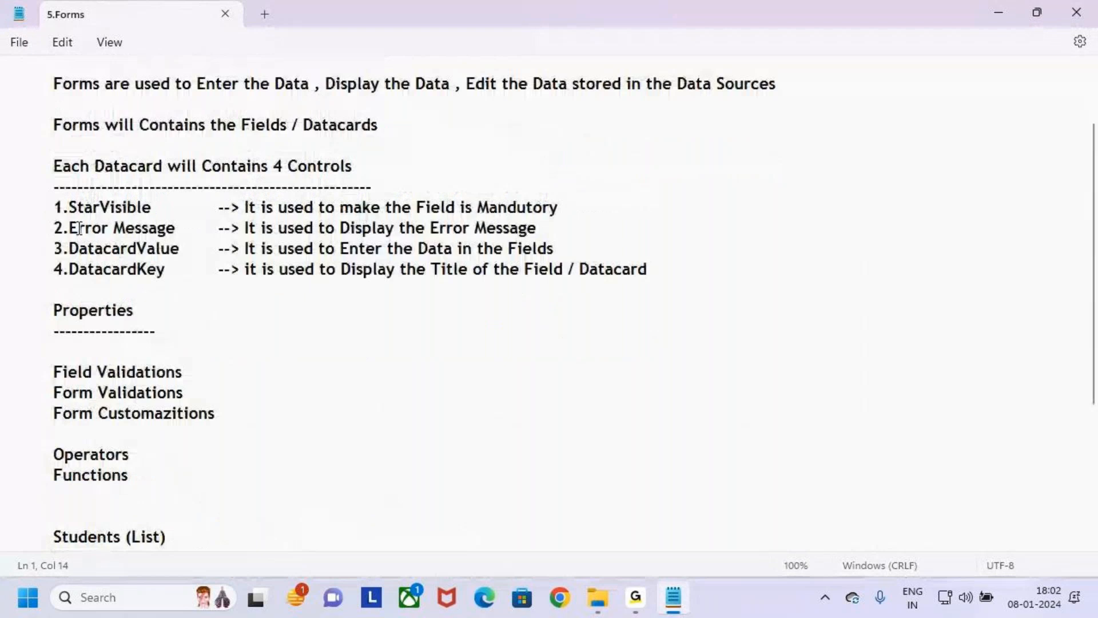
click(202, 256)
drag(55, 259, 1, 268)
click(654, 331)
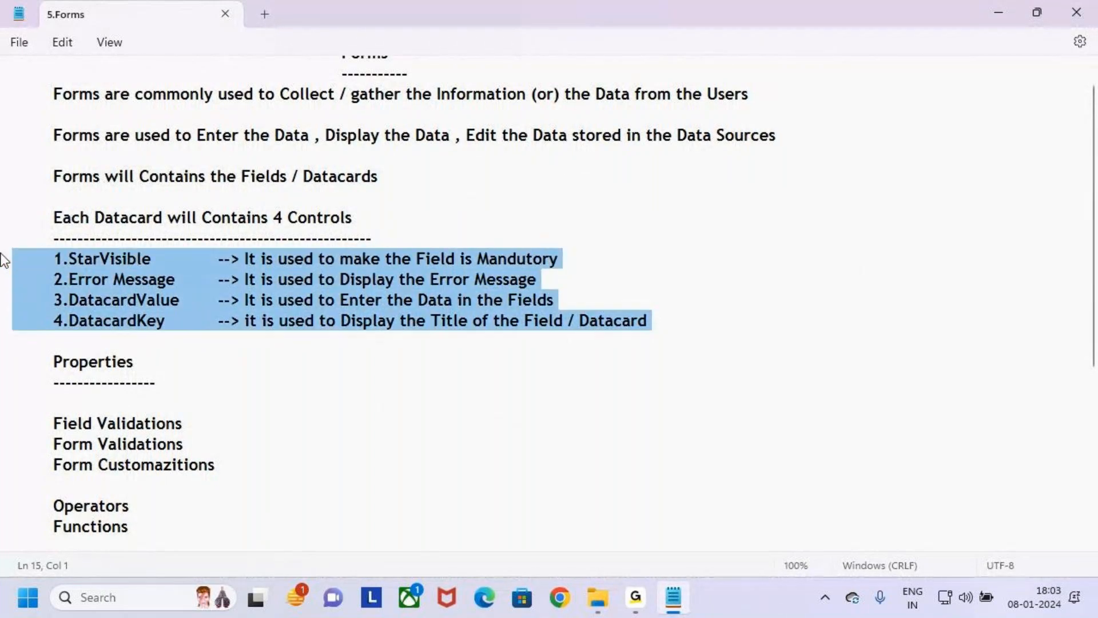
- Review the remaining Forms topics, from Properties and validations through the highlighted Operators and Functions lines
scroll(189, 288, down, 2)
click(180, 248)
click(229, 267)
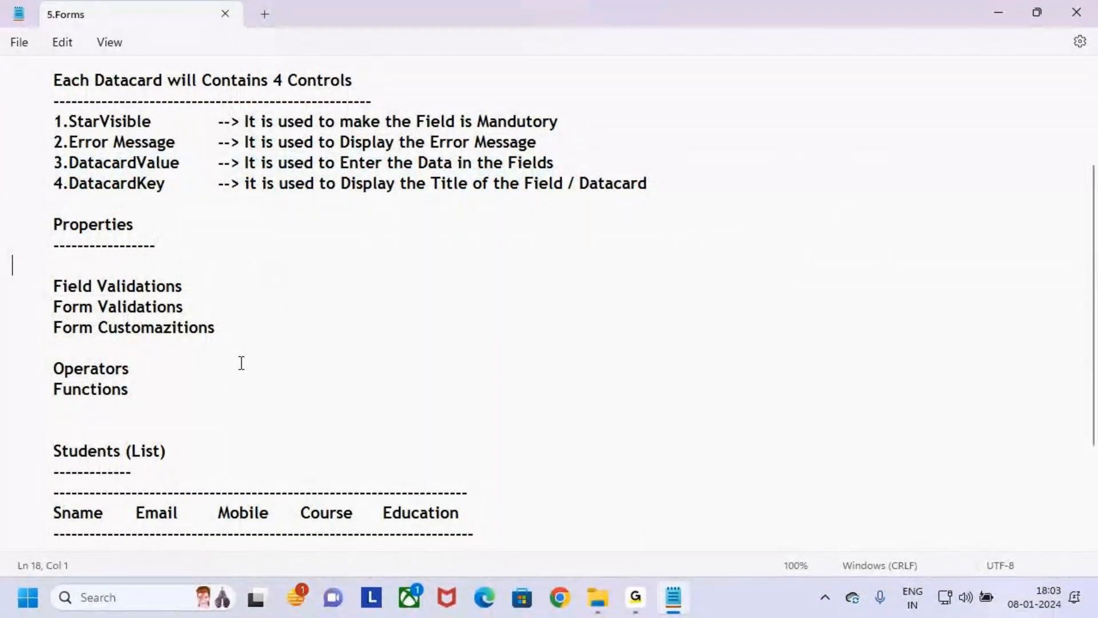
scroll(240, 362, down, 1)
scroll(240, 364, up, 1)
drag(56, 371, 133, 374)
drag(55, 392, 140, 392)
click(143, 393)
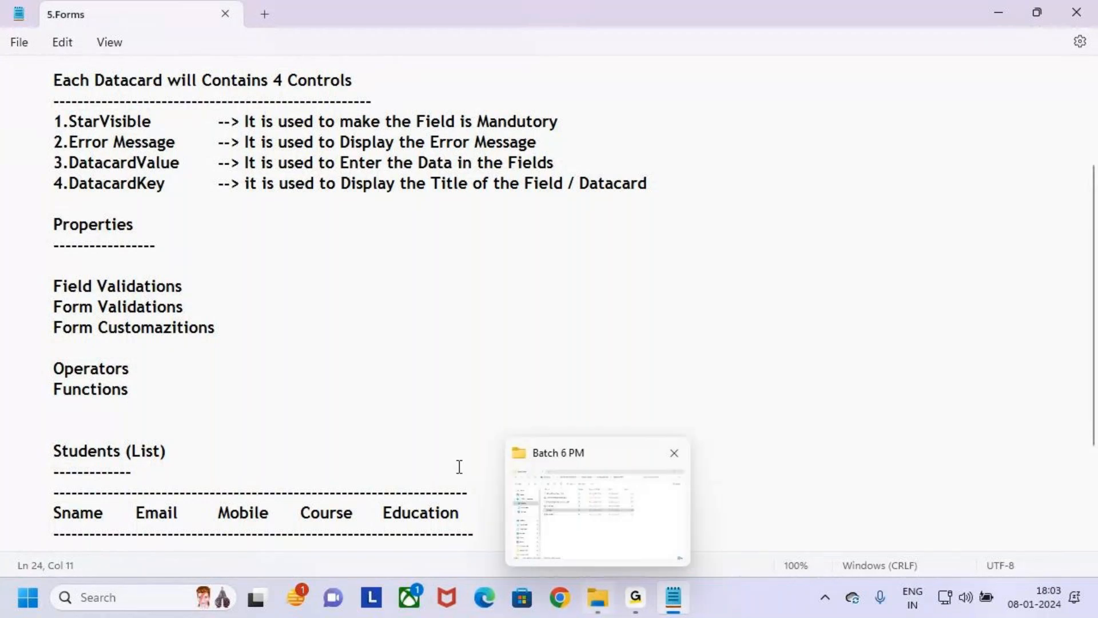
- Launch ZoomIt64 from the Downloads folder and close the folder window
click(598, 598)
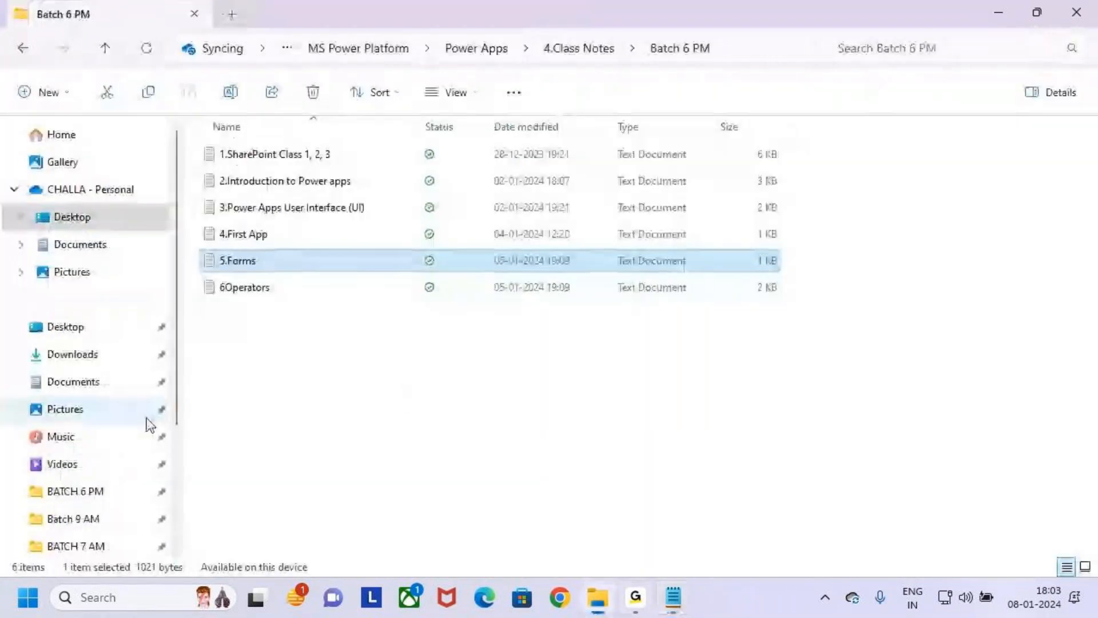
click(94, 353)
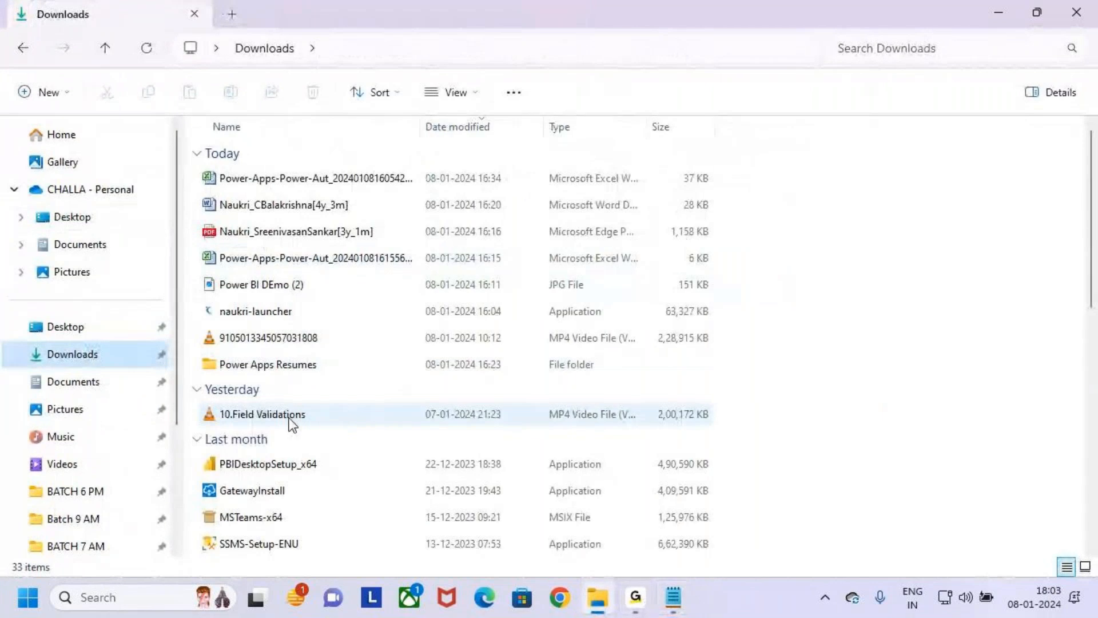
scroll(297, 486, down, 7)
click(210, 433)
click(227, 463)
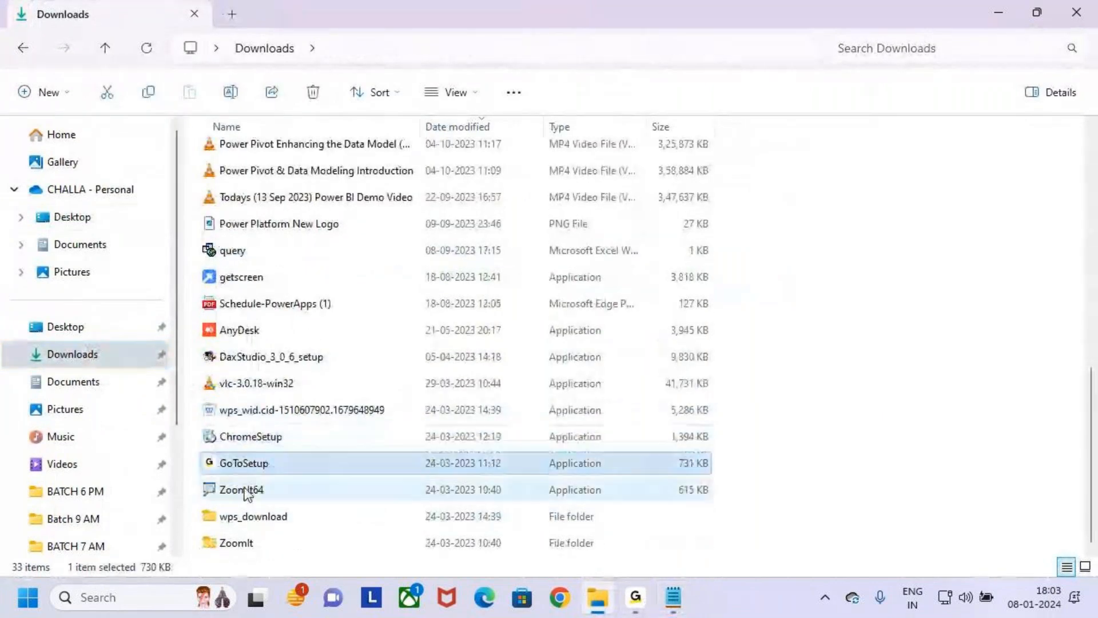
click(239, 489)
double_click(239, 490)
click(1093, 4)
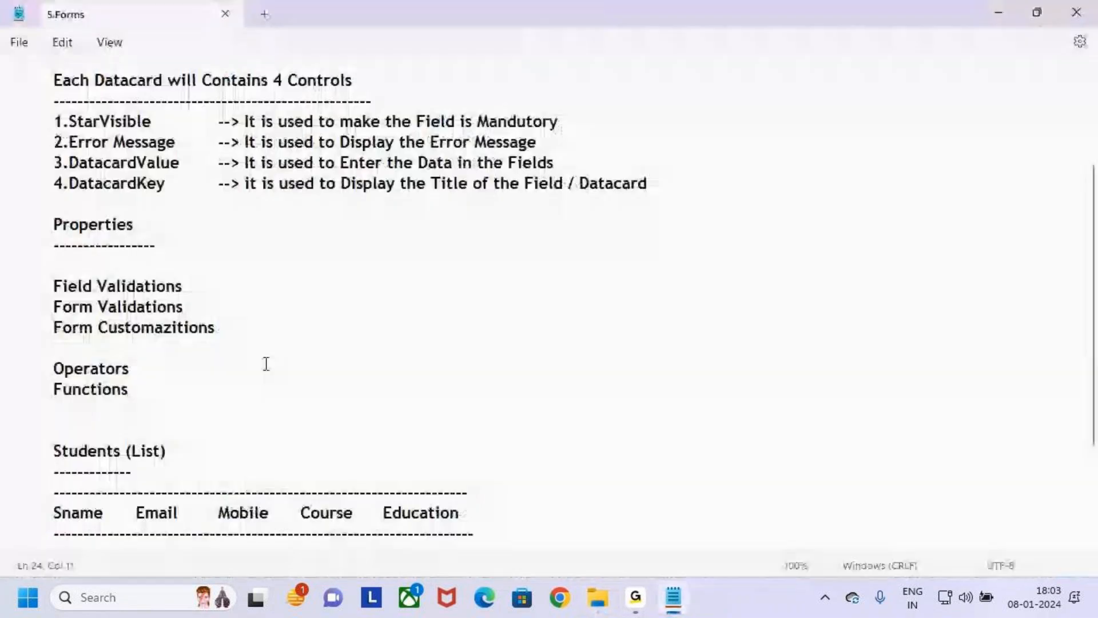
- Draw a red rectangle around Field Validations with the screen annotation tool and clear the annotation
key(ctrl+2)
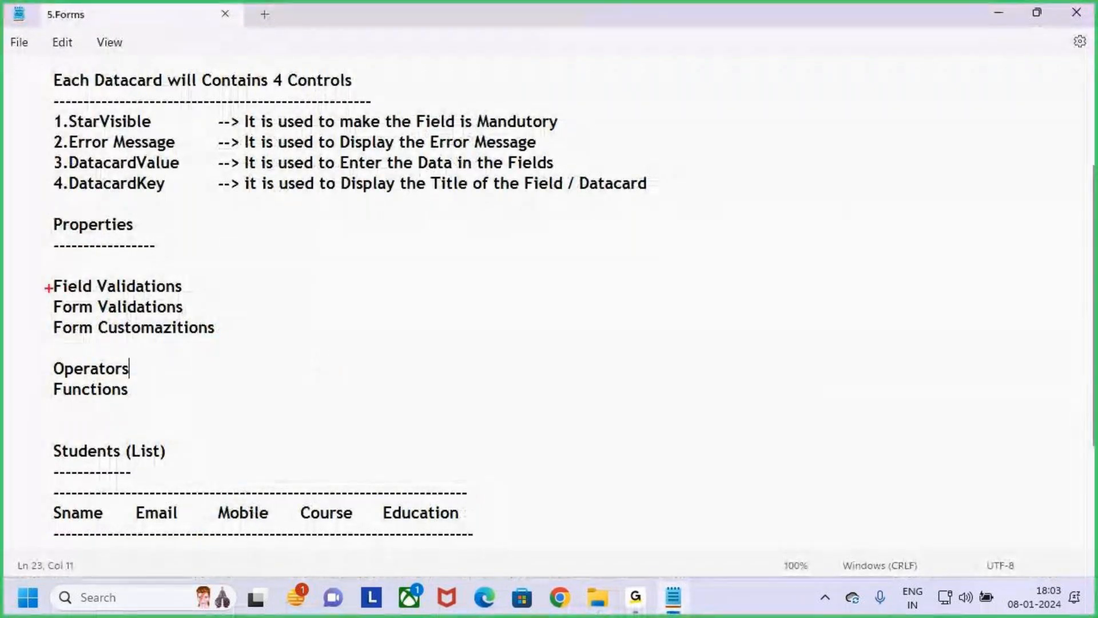
drag(50, 277, 193, 297)
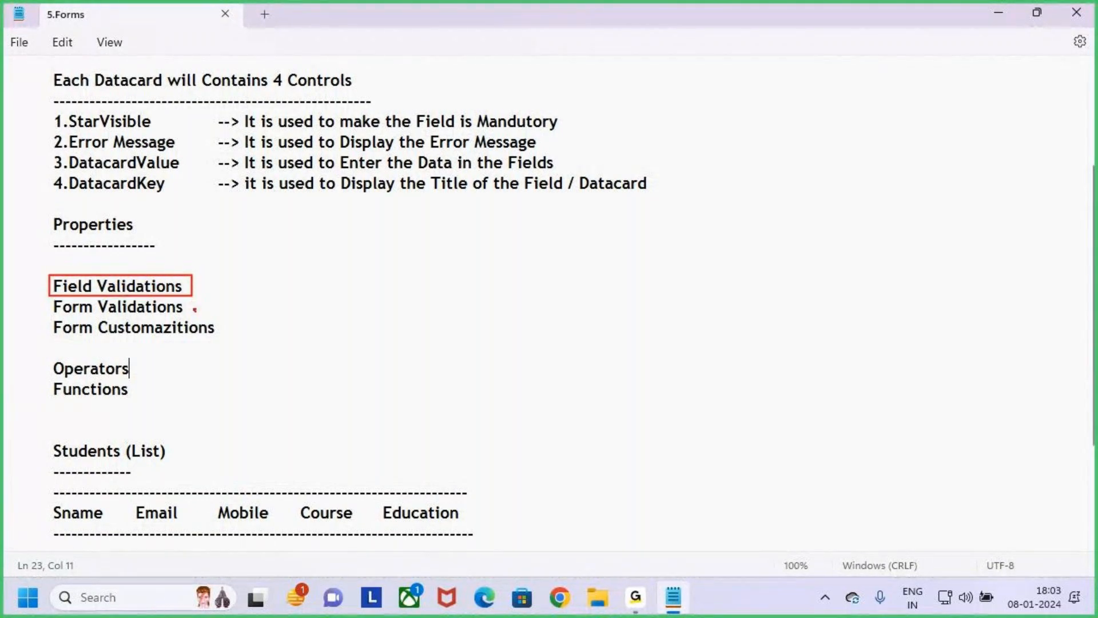
key(Escape)
click(267, 323)
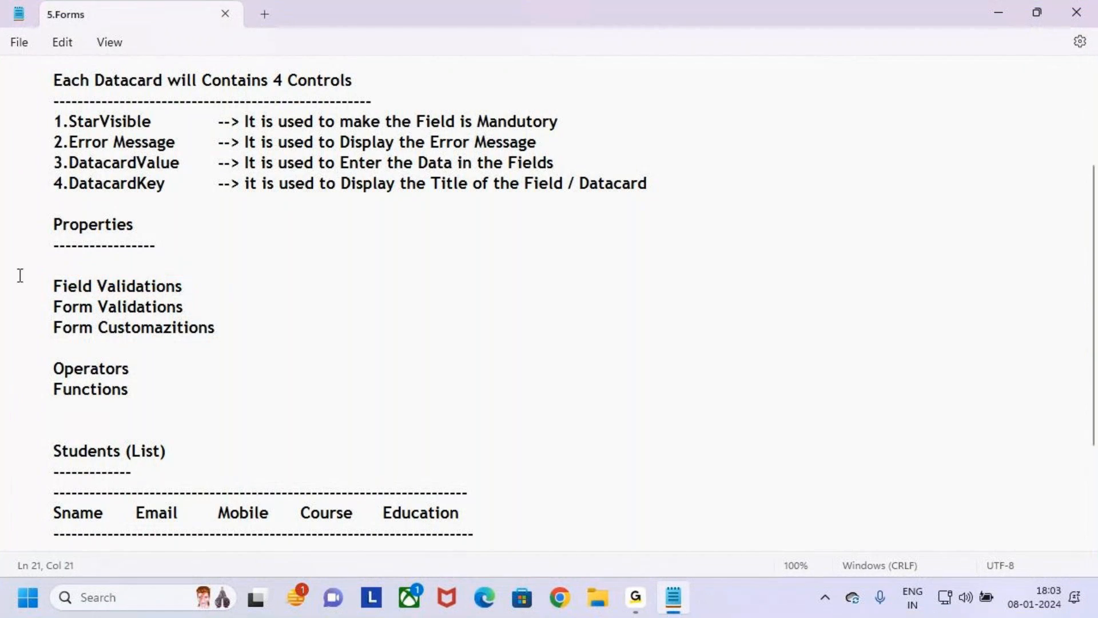
- Close the 5.Forms notes
click(279, 350)
click(1006, 143)
click(1076, 12)
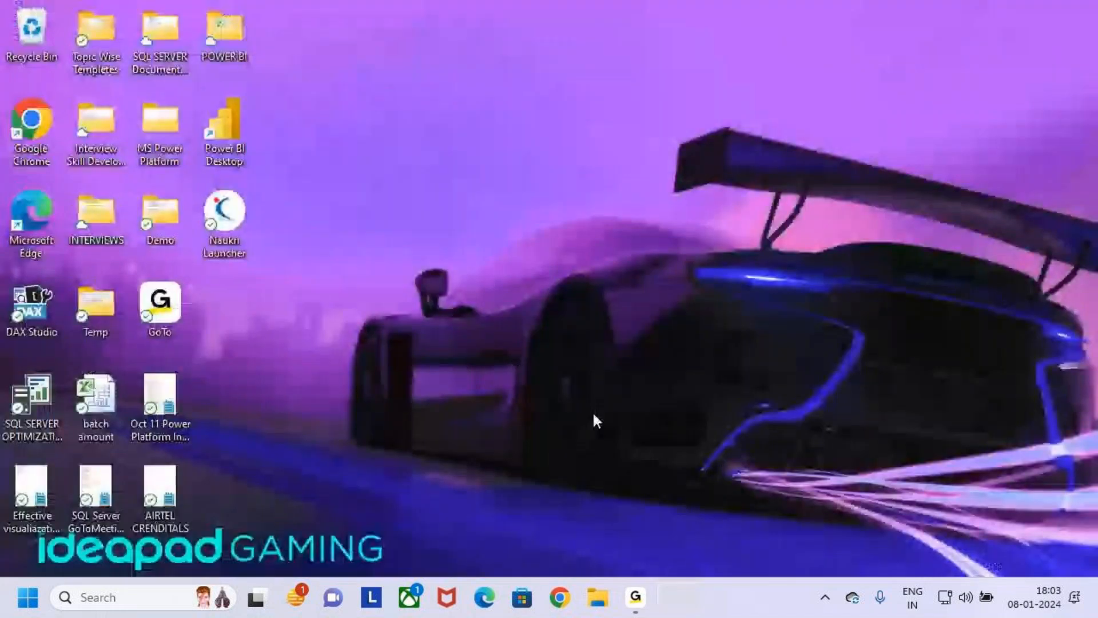
click(598, 597)
click(1078, 10)
click(162, 601)
text(NOTE)
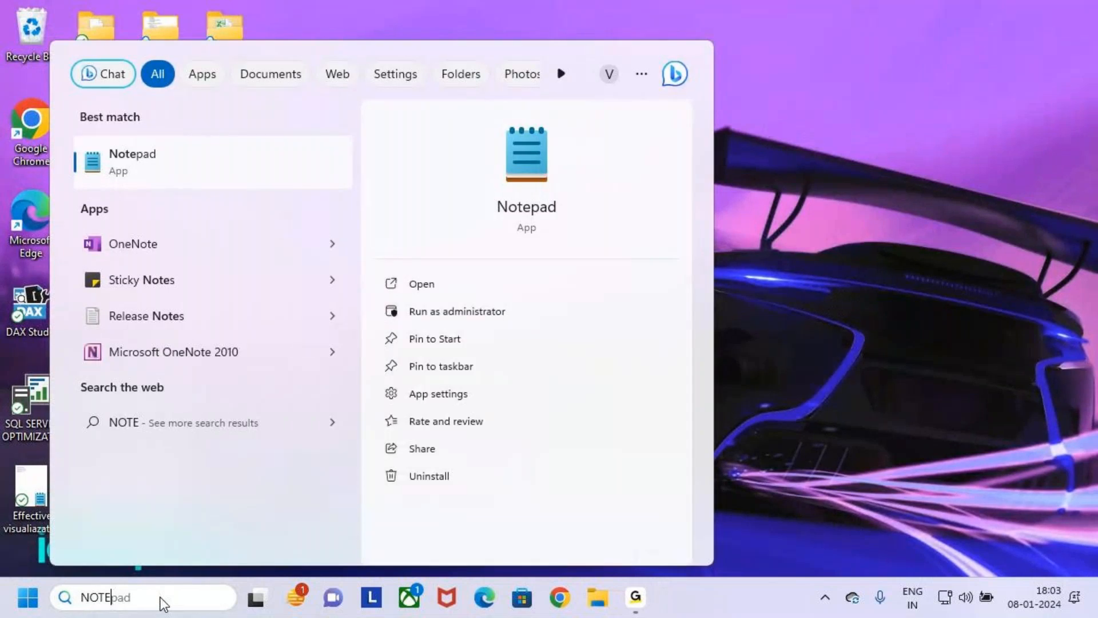
key(Return)
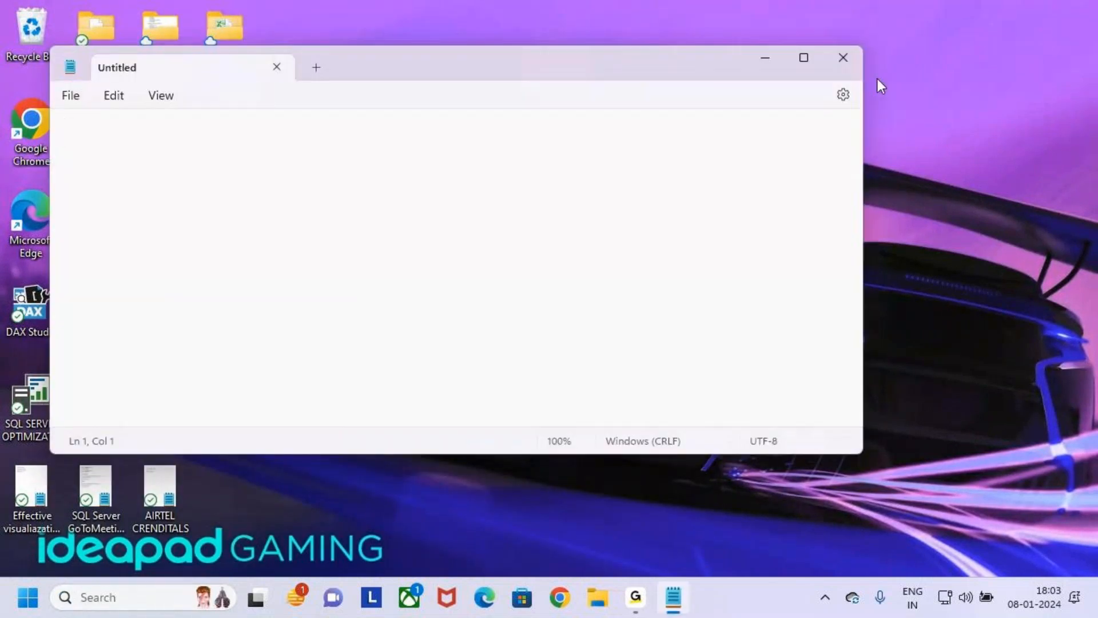
key(BackSpace)
key(BackSpace)
key(BackSpace)
key(Return)
key(BackSpace)
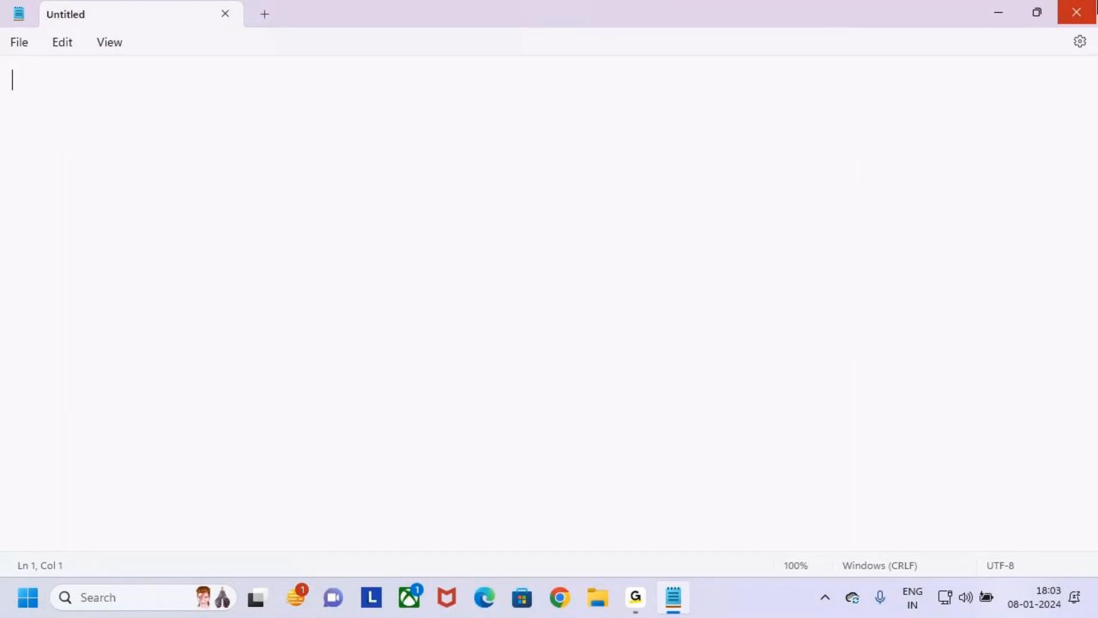
click(1076, 12)
- Open the Batch 9 AM class notes folder under Desktop, MS Power Platform, Power Apps, 4.Class Notes
click(597, 597)
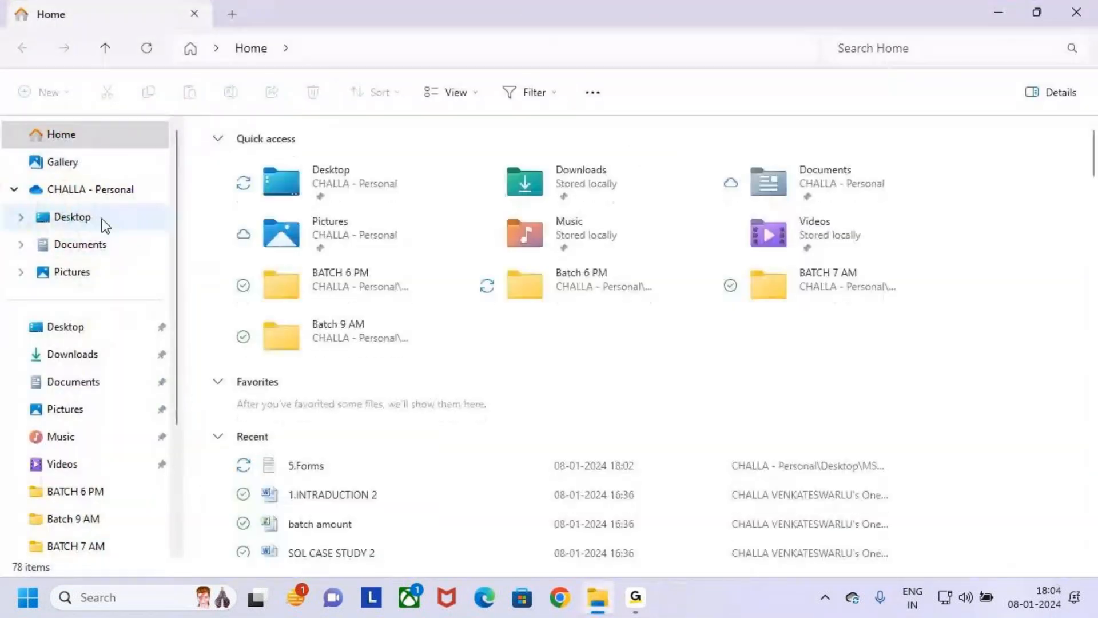
click(72, 216)
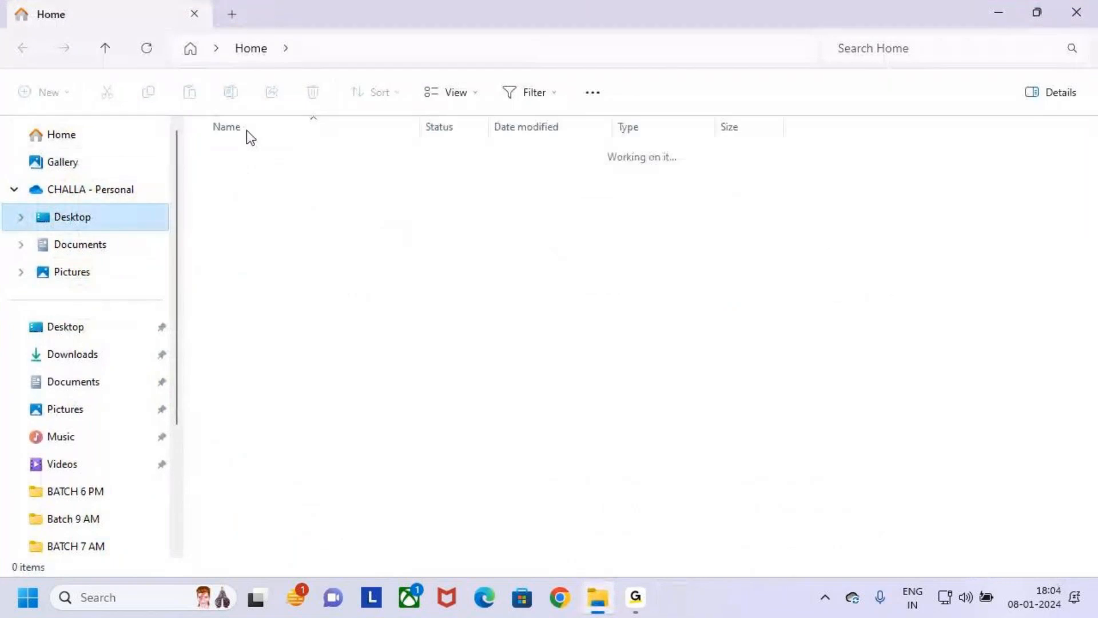
click(232, 235)
double_click(231, 236)
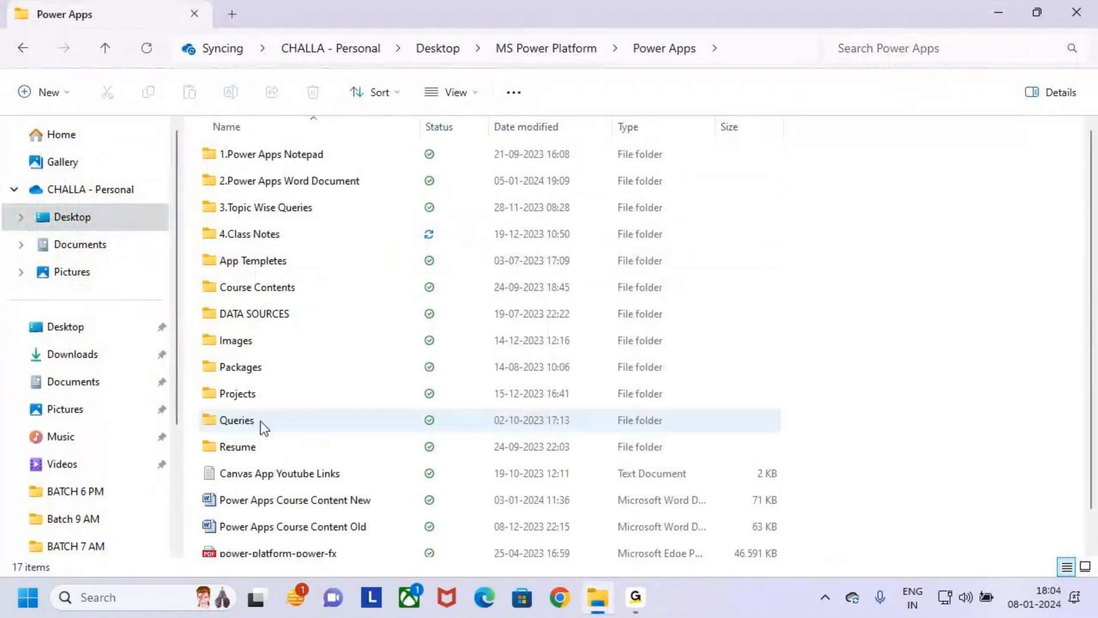
click(223, 235)
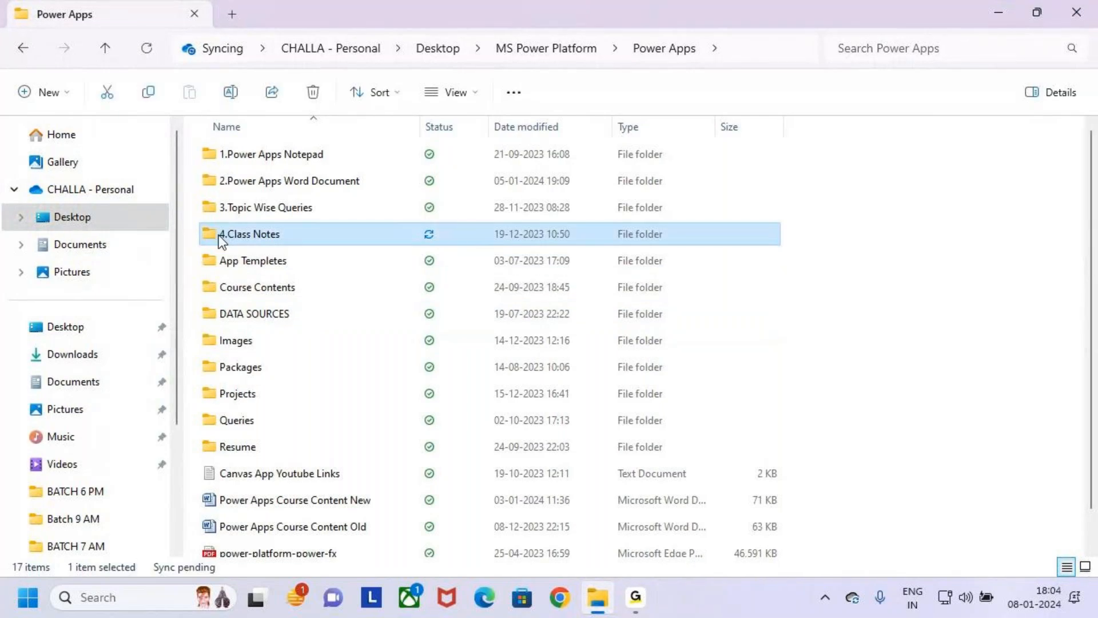
double_click(223, 234)
click(248, 213)
double_click(248, 213)
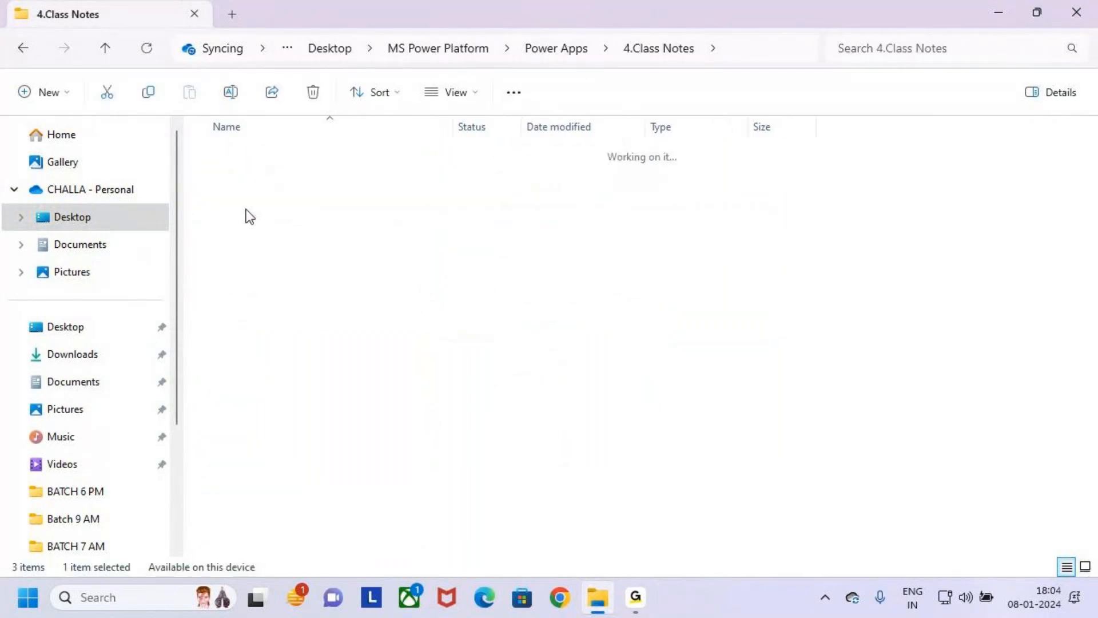
- Open the 8.Validations Class 1, 2 notes and maximize the window
scroll(289, 361, down, 1)
scroll(280, 380, up, 1)
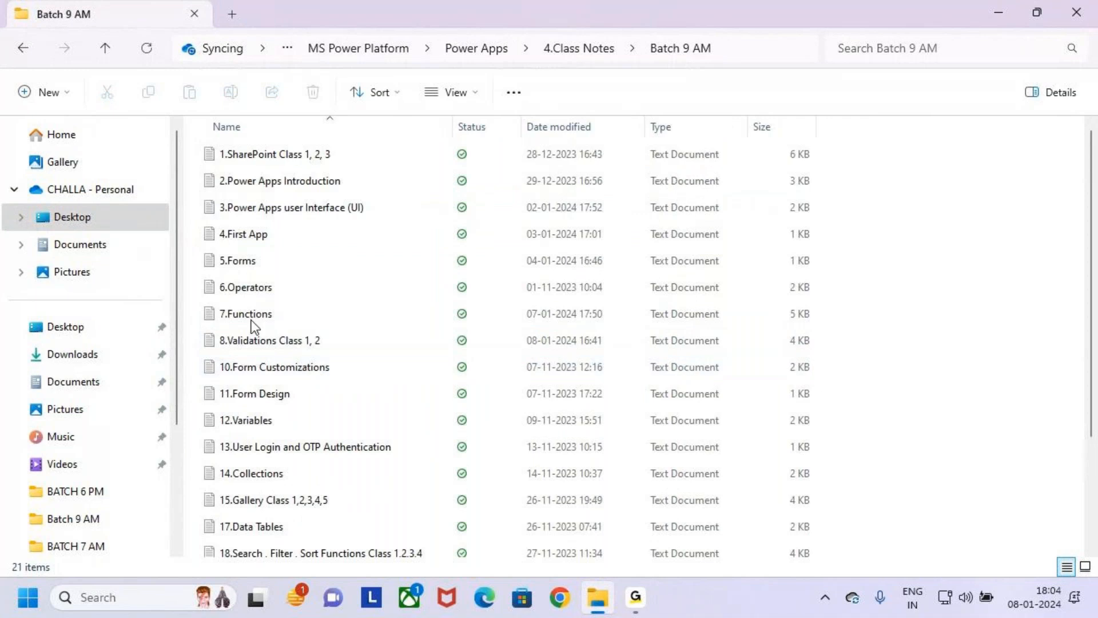
double_click(393, 341)
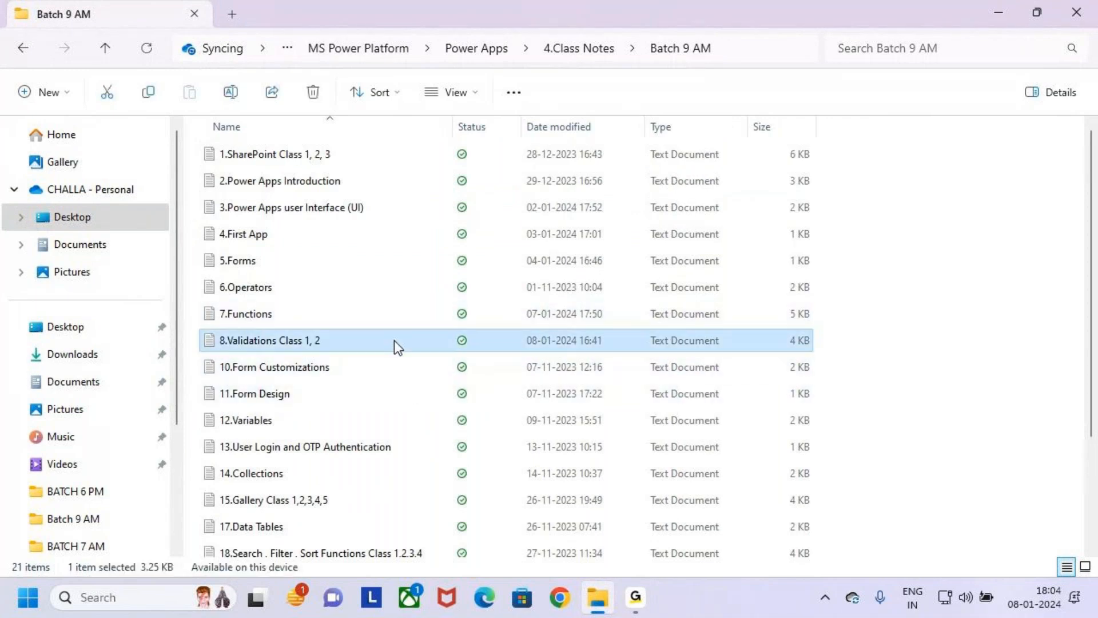
click(805, 70)
click(583, 198)
- Review the Validations heading and its two types, highlighting Field Validations and Form Validations
drag(341, 80, 357, 80)
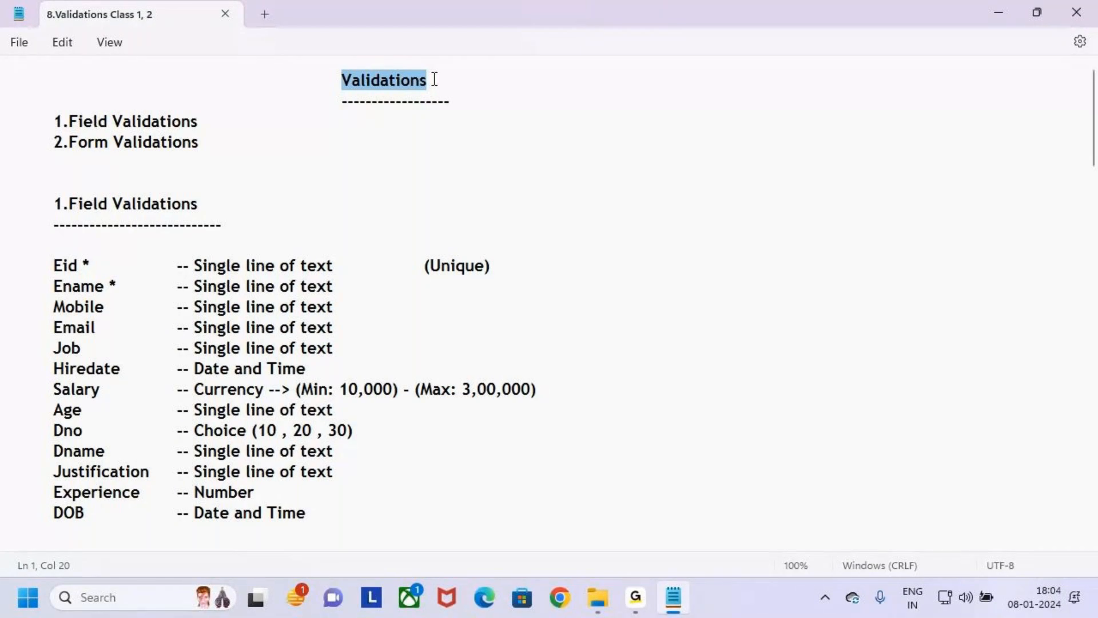
click(235, 150)
drag(54, 121, 206, 122)
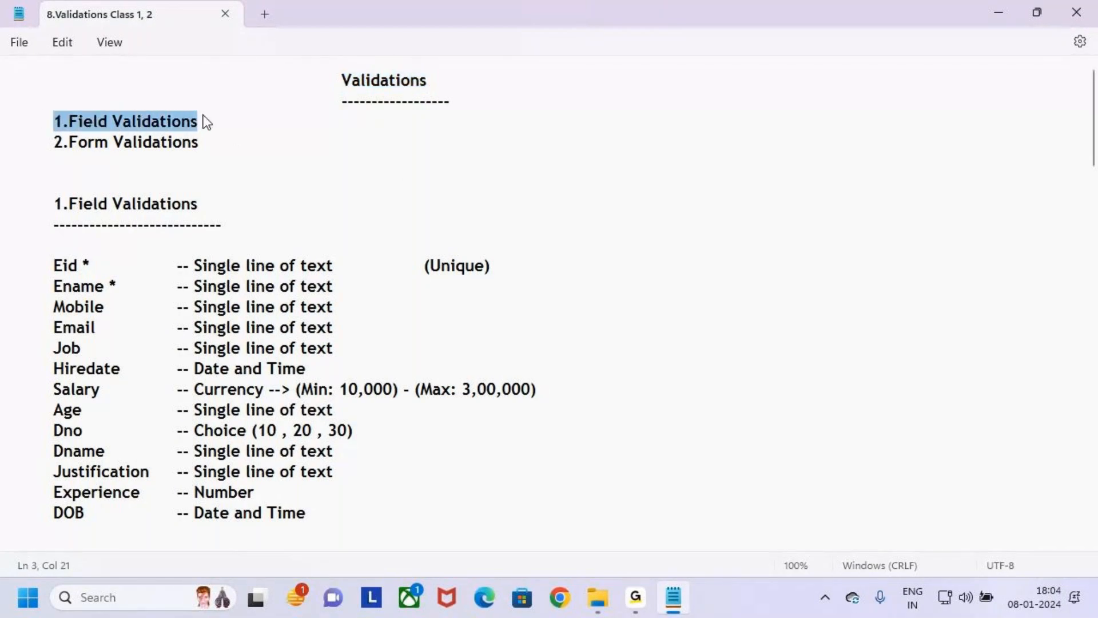
drag(55, 142, 173, 145)
click(231, 150)
drag(54, 121, 211, 121)
drag(54, 142, 255, 142)
click(255, 142)
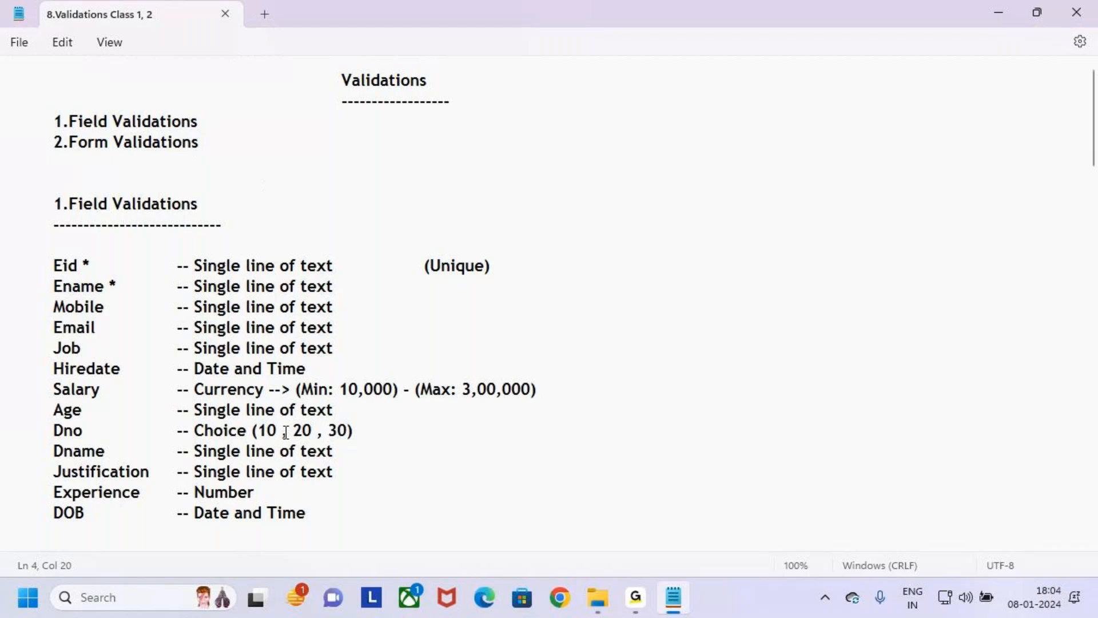
- Switch to Microsoft Edge and open the Power Apps home page at make.powerapps.com
click(484, 597)
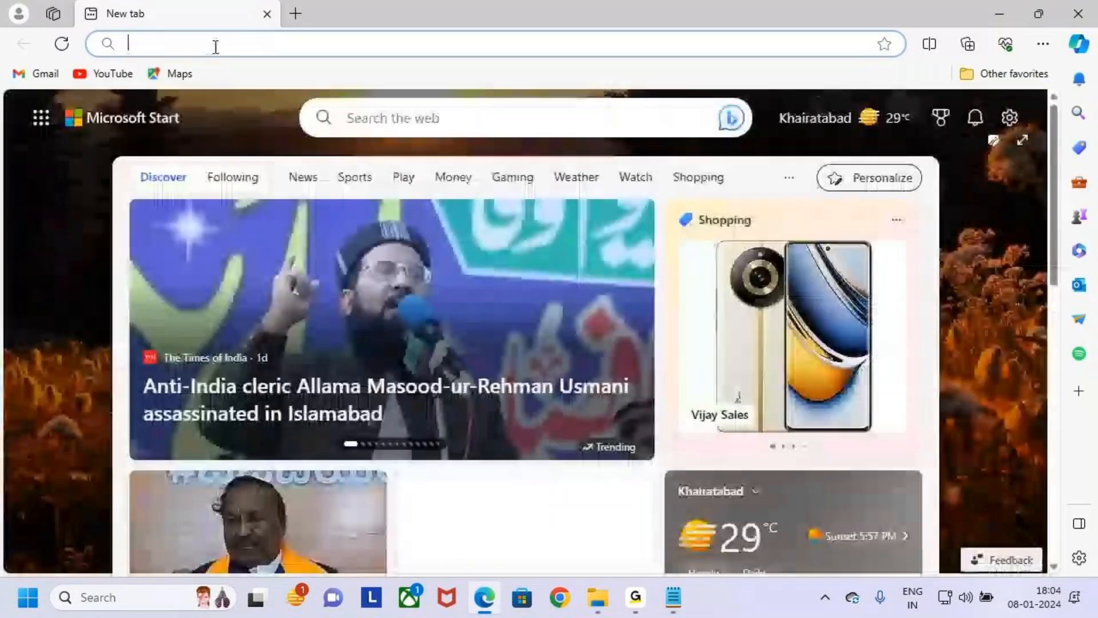
click(213, 44)
text(MAKE)
key(Return)
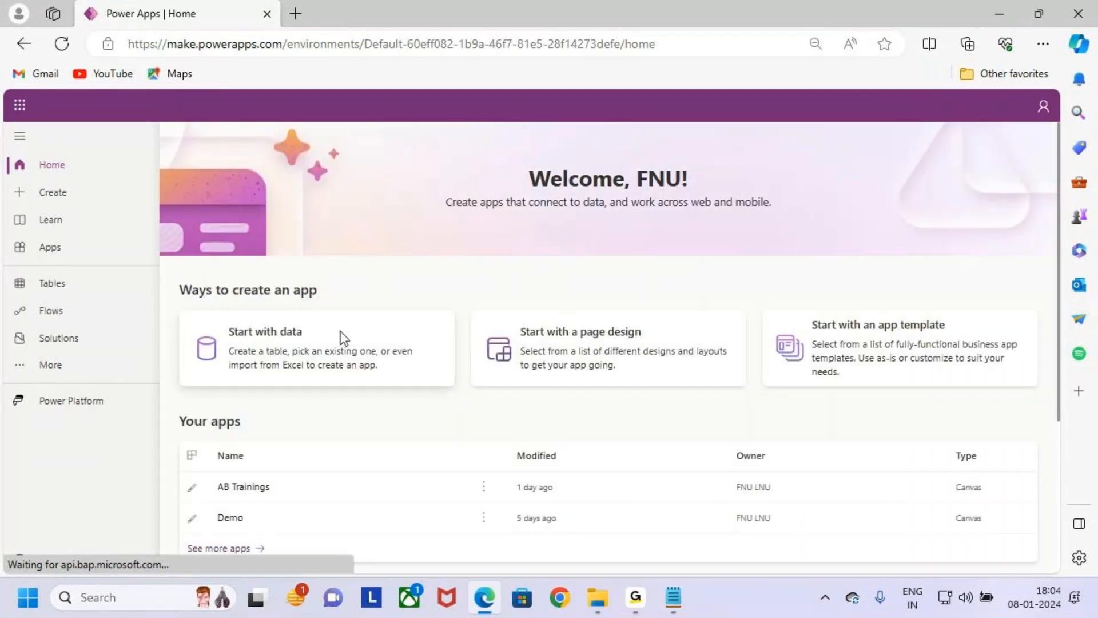
- Open the AB Trainings app for editing and preview Screen3 with the New Student Registration form
scroll(454, 485, down, 3)
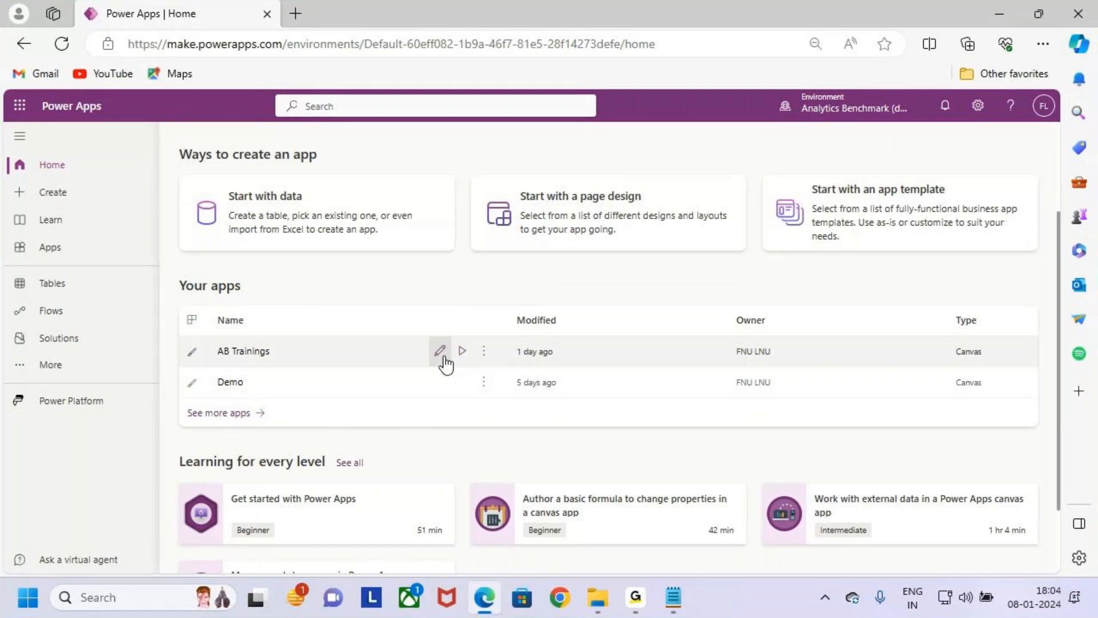
click(442, 381)
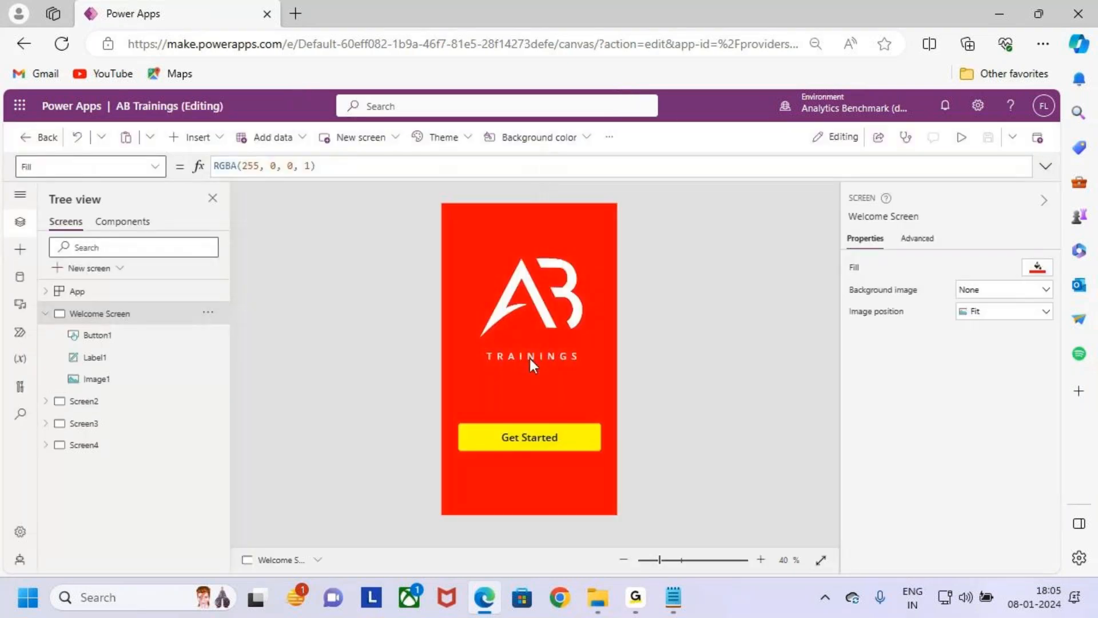
click(147, 433)
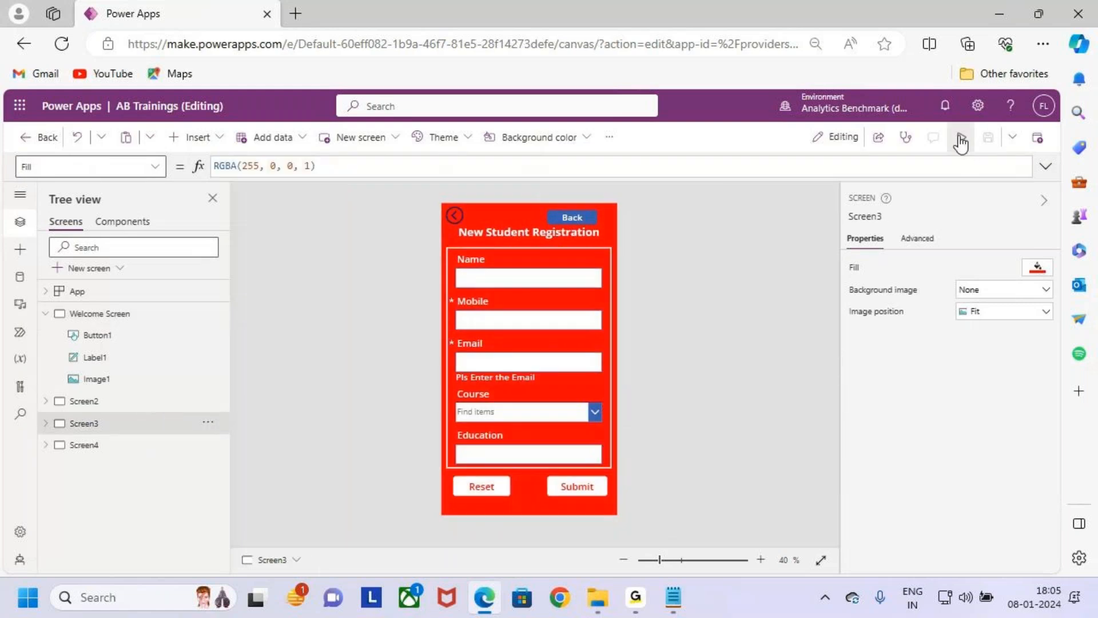
click(961, 137)
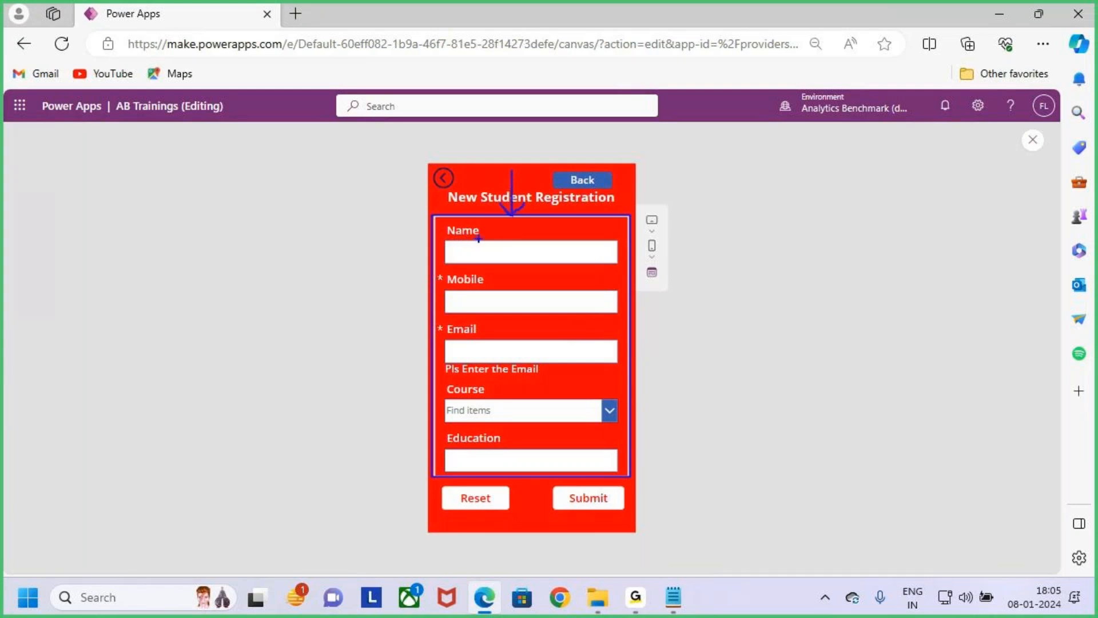
- Outline the whole registration form in the preview and each of its Name, Mobile, Email, Course and Education fields with temporary annotations
key(Escape)
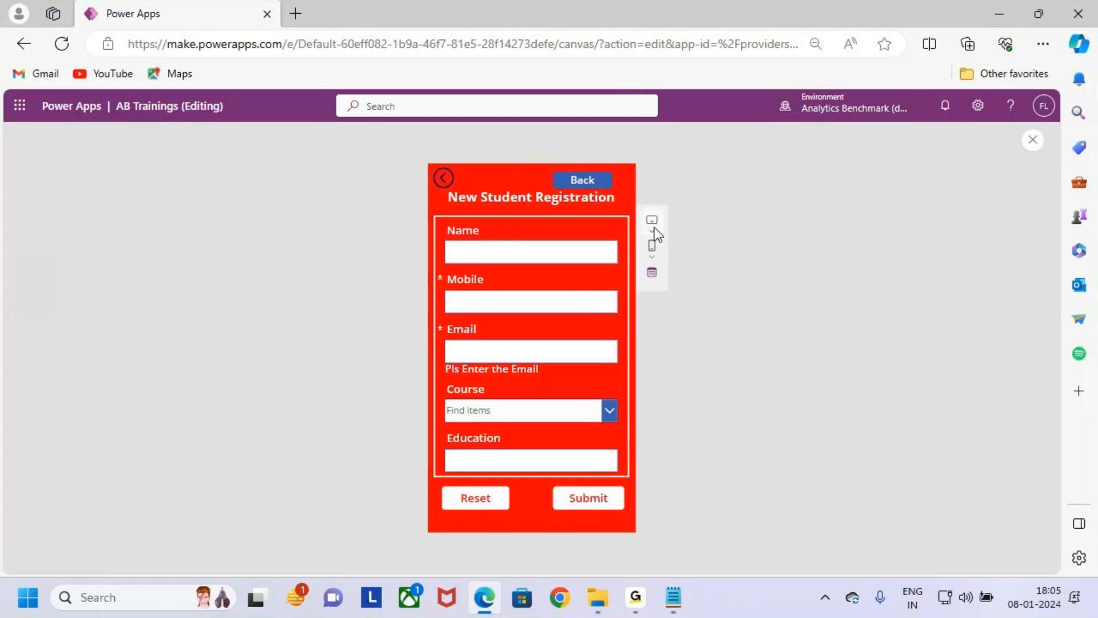
key(ctrl+2)
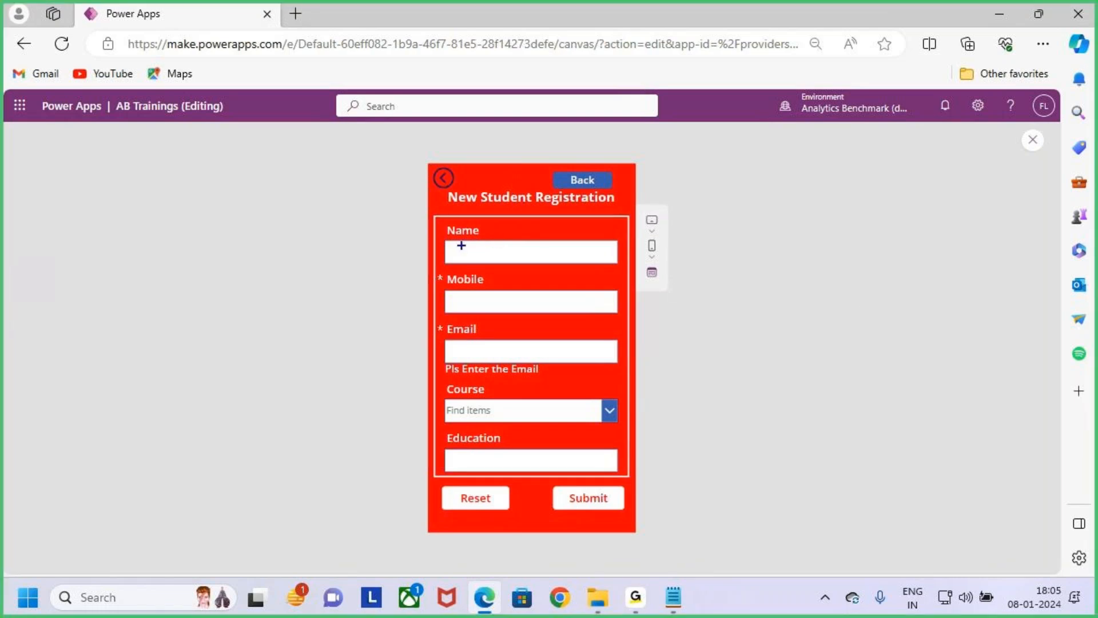
drag(436, 214, 628, 476)
key(Escape)
key(ctrl+2)
mouse_move(440, 220)
mouse_down()
mouse_move(580, 264)
mouse_move(627, 266)
mouse_up()
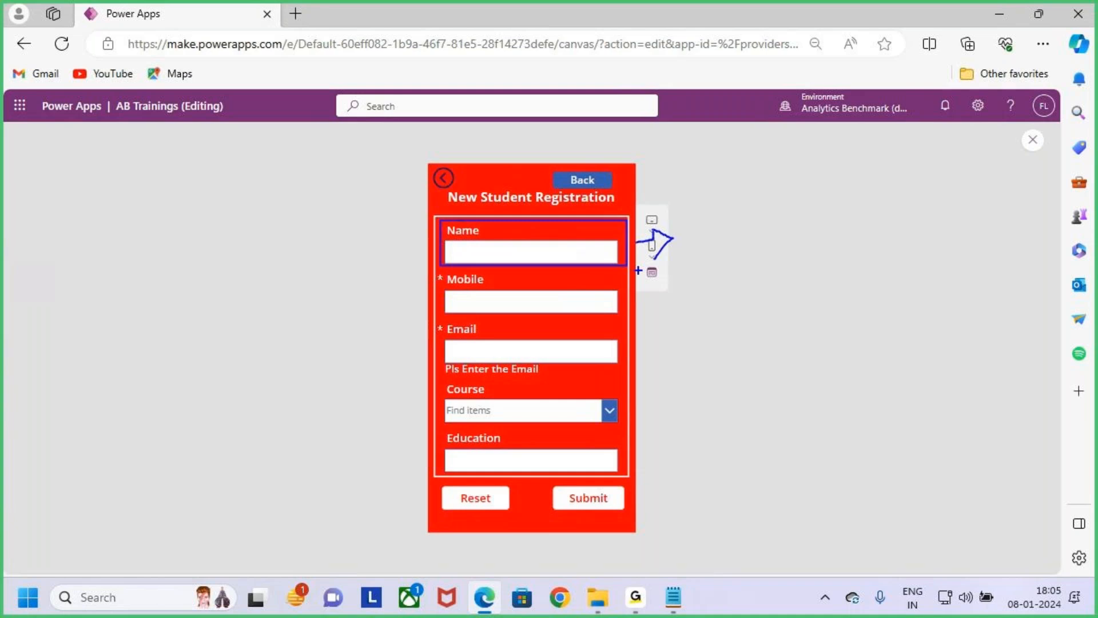
mouse_move(437, 275)
mouse_down()
mouse_move(512, 308)
mouse_move(624, 320)
mouse_up()
drag(437, 325, 591, 375)
drag(435, 383, 626, 427)
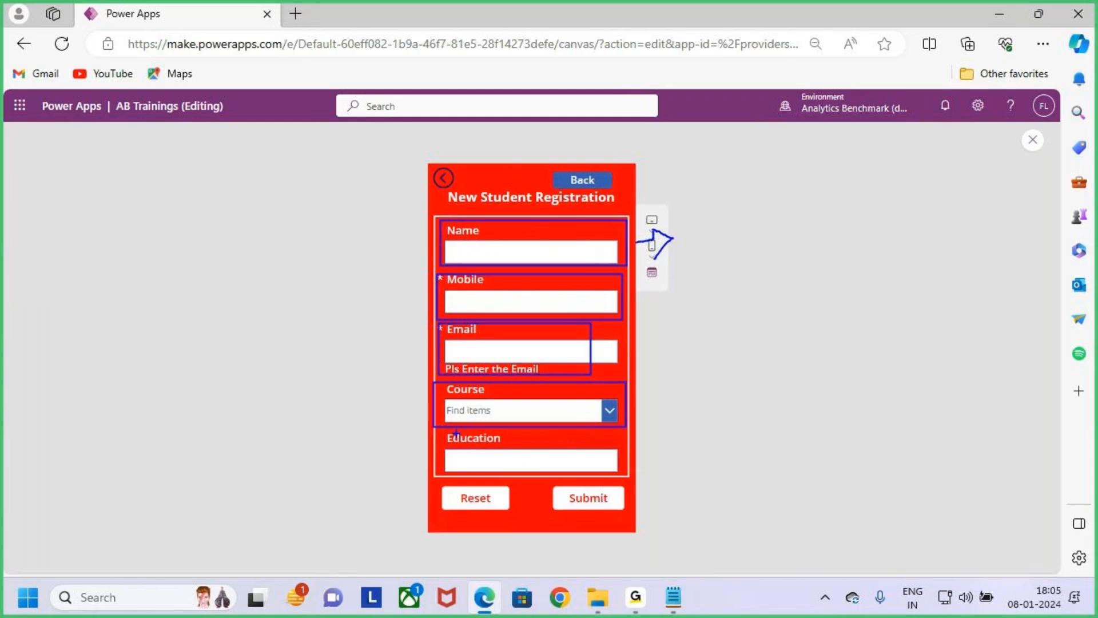
drag(443, 429, 648, 469)
key(Escape)
- Close the preview, dismiss the tip and examine the Name, Mobile and Email cards individually on the canvas
key(ctrl+2)
key(Escape)
key(Escape)
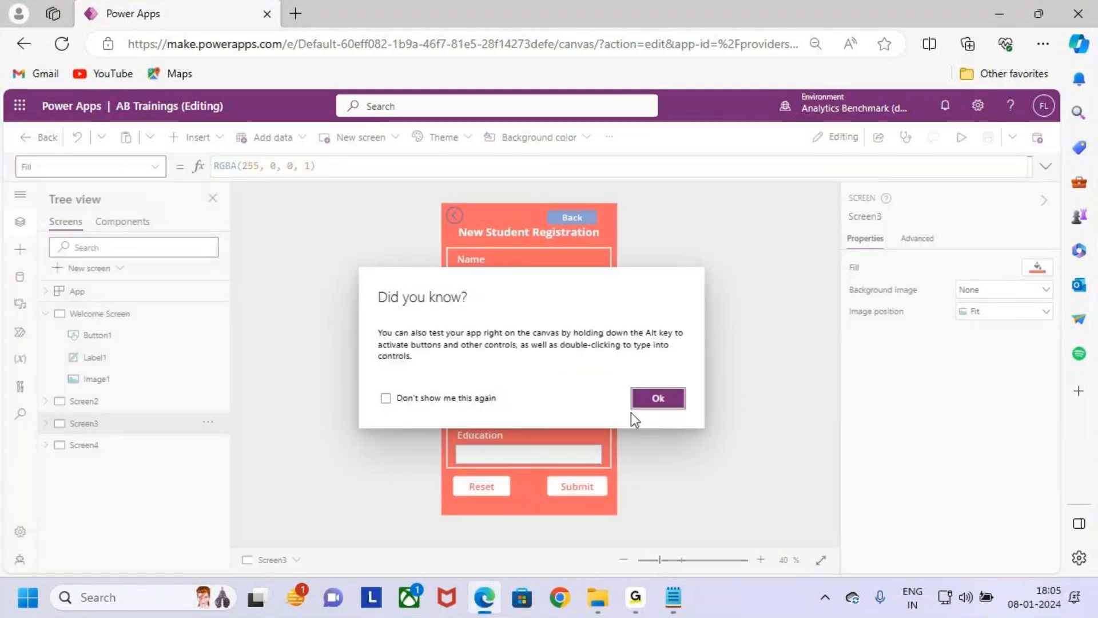
click(670, 399)
click(514, 262)
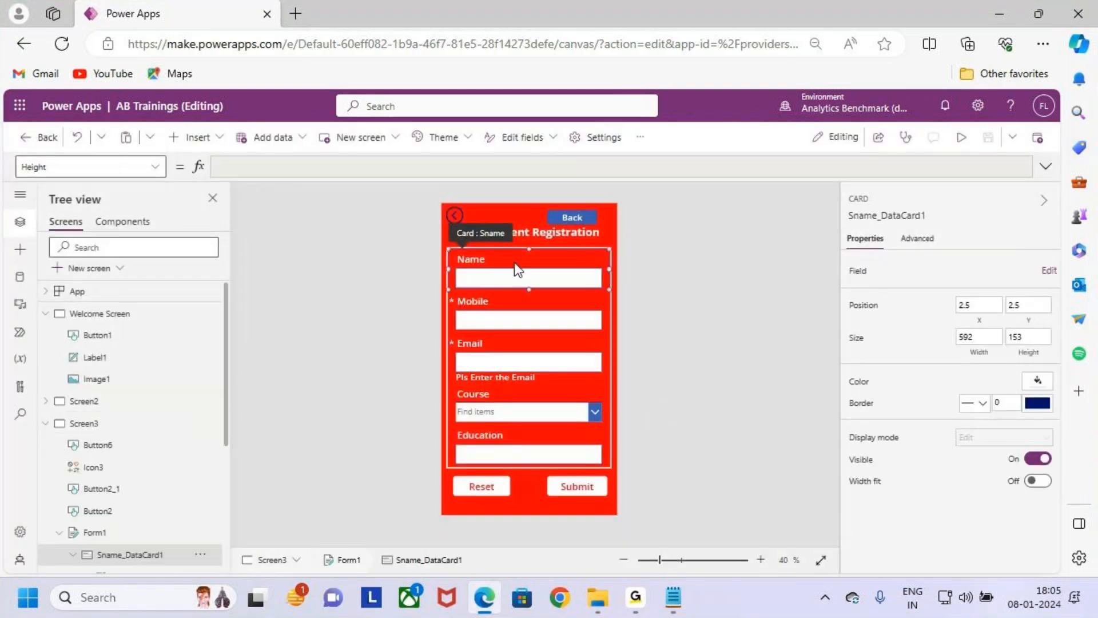
scroll(504, 286, up, 2)
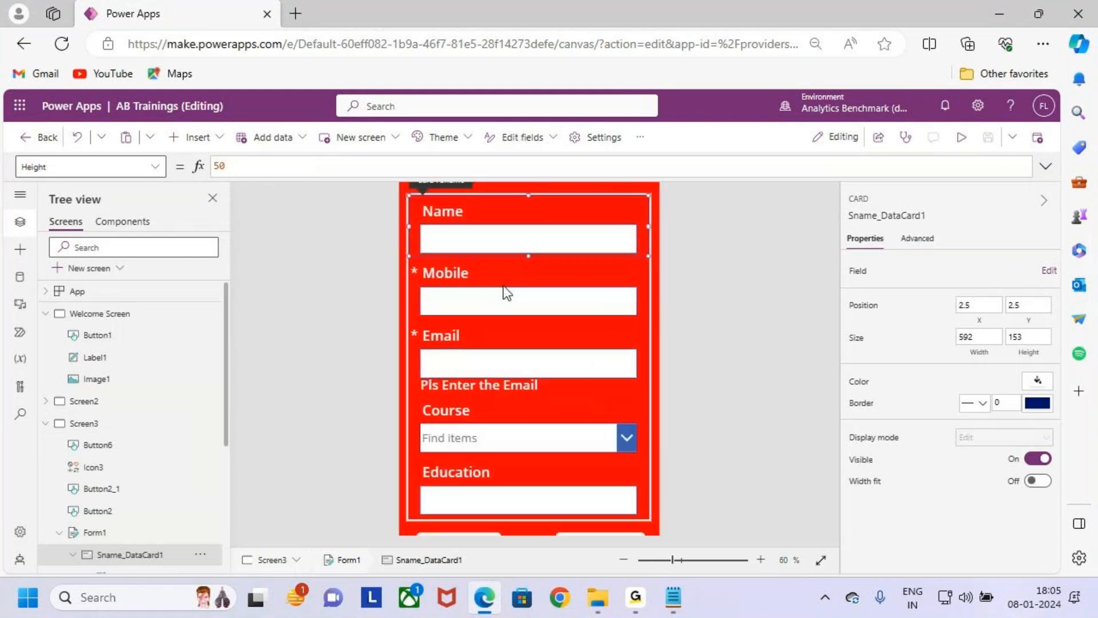
click(527, 360)
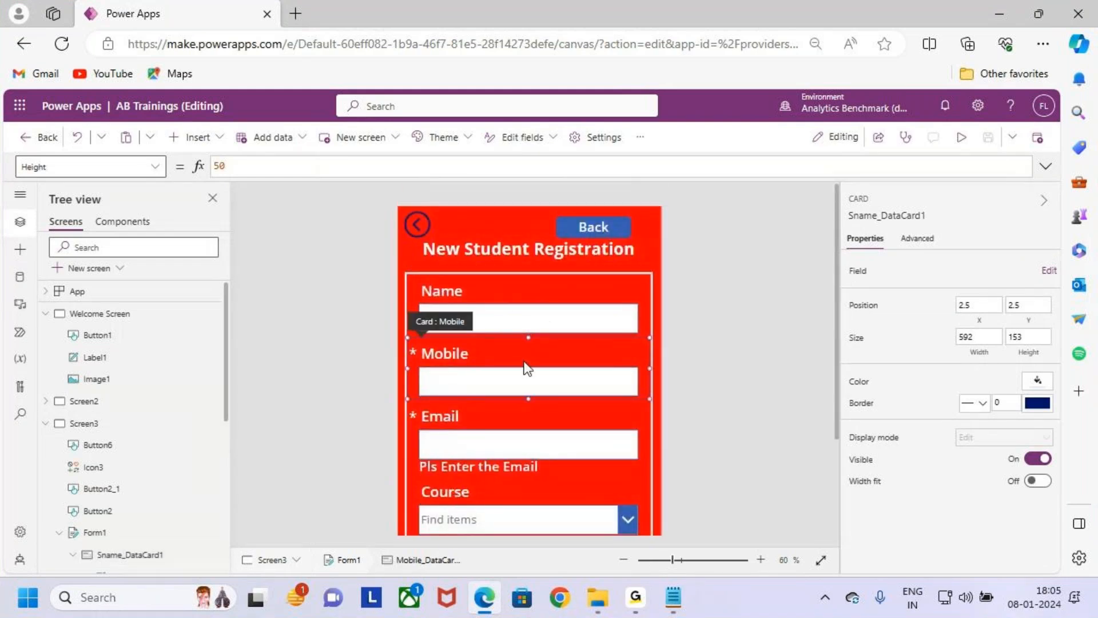
click(536, 428)
click(518, 365)
click(533, 415)
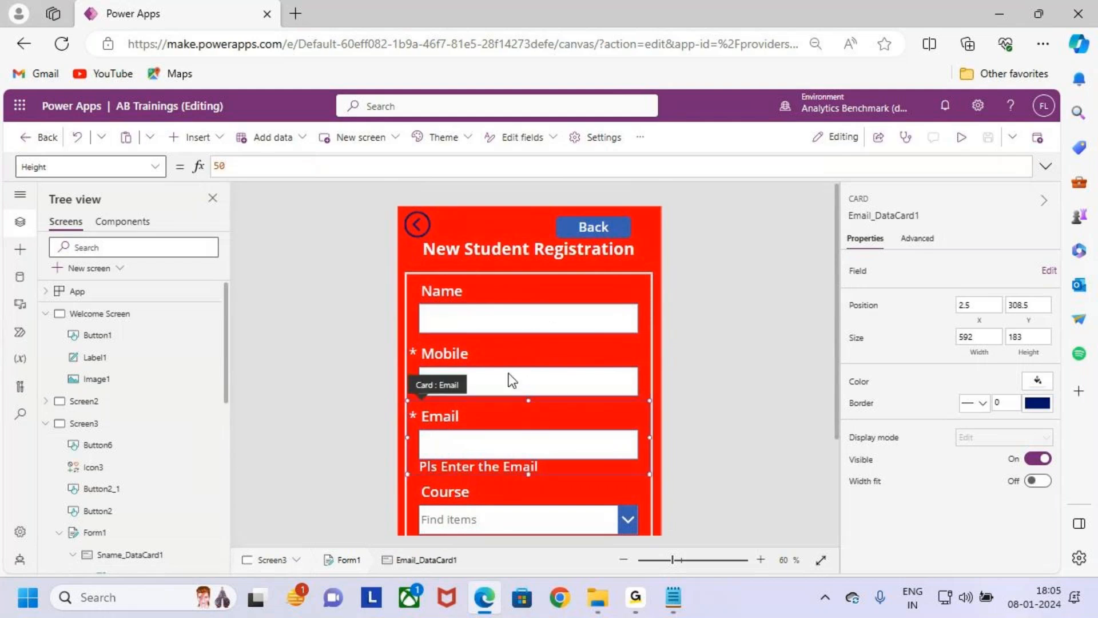
click(497, 295)
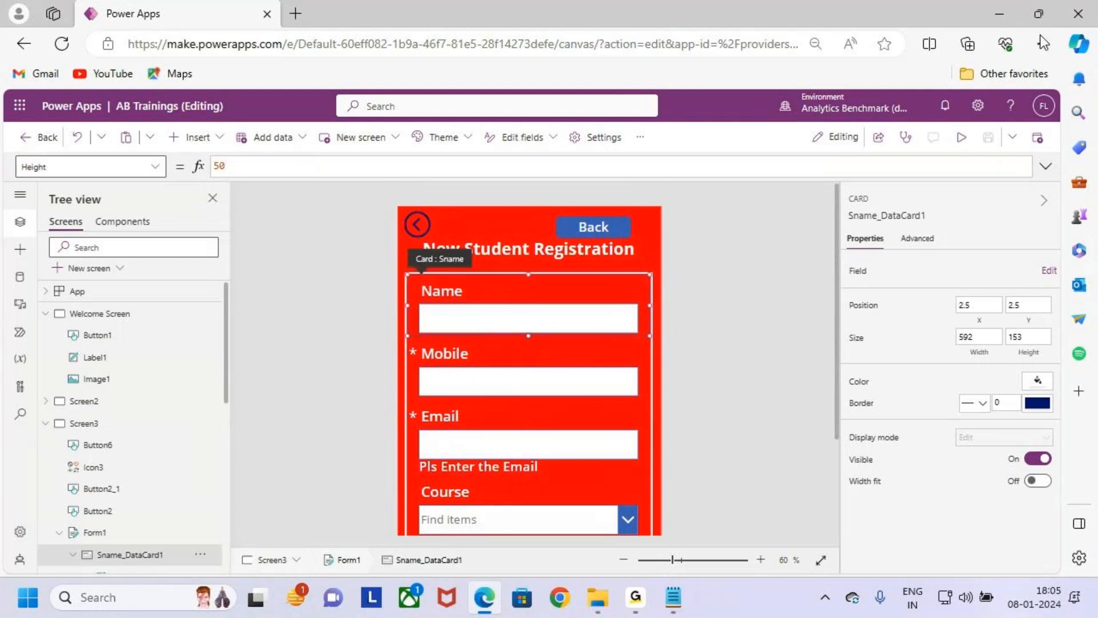
- Switch to the 8.Validations Class 1, 2 notes in Notepad and highlight the Field Validations entry under the Validations heading
click(1000, 13)
drag(77, 168, 82, 225)
click(50, 295)
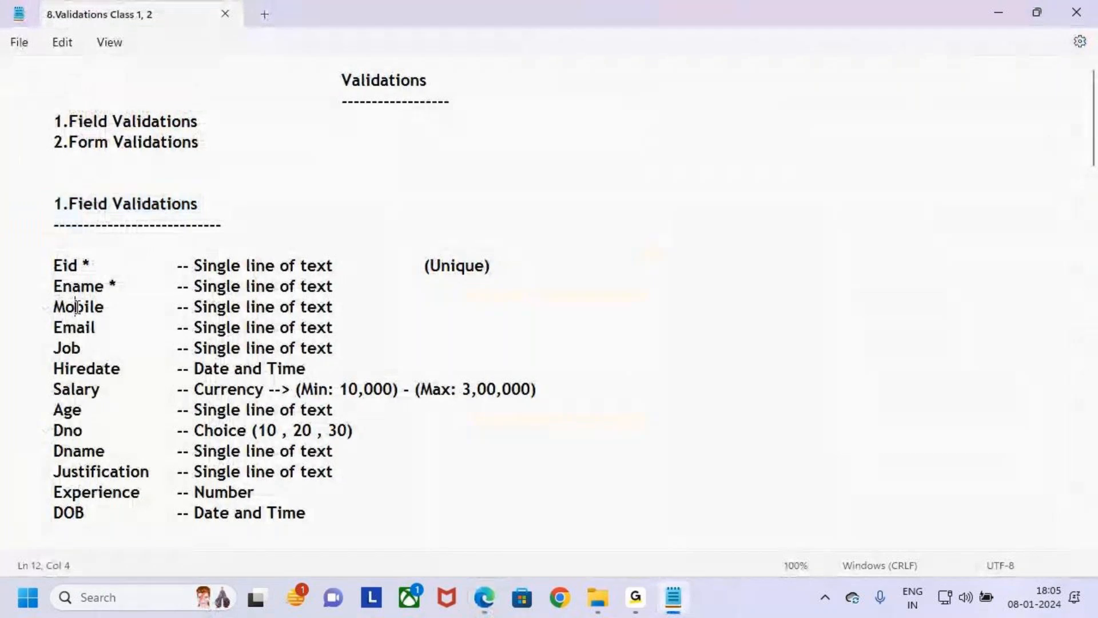
drag(53, 122, 238, 123)
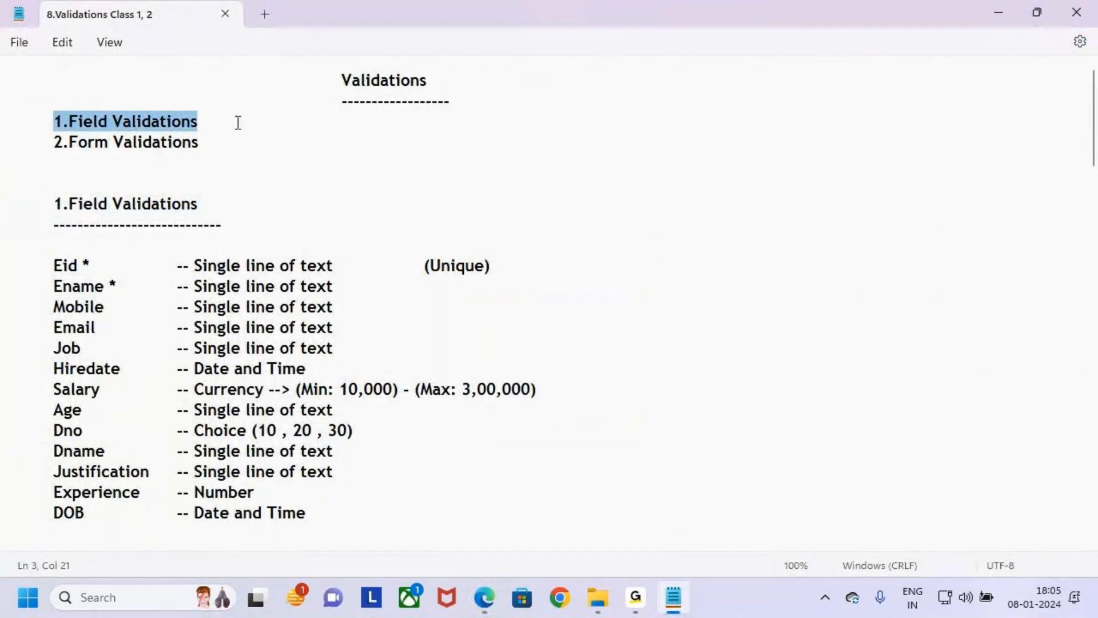
click(245, 139)
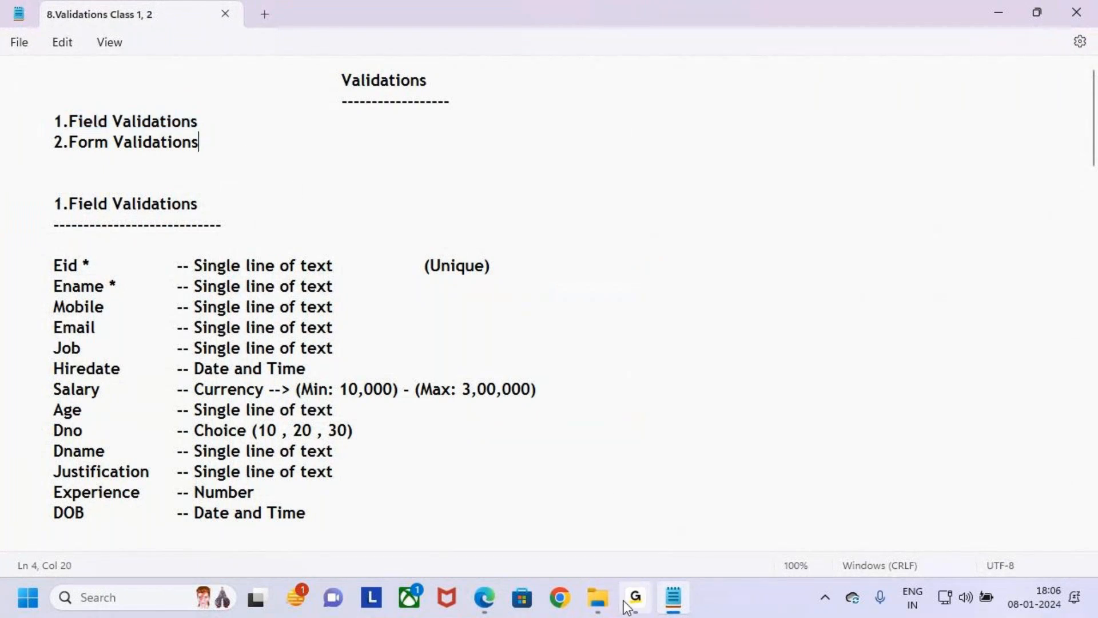
- Switch back to Power Apps in Edge and inspect the form's Name, Mobile, Email, Course and Education cards one by one
click(485, 597)
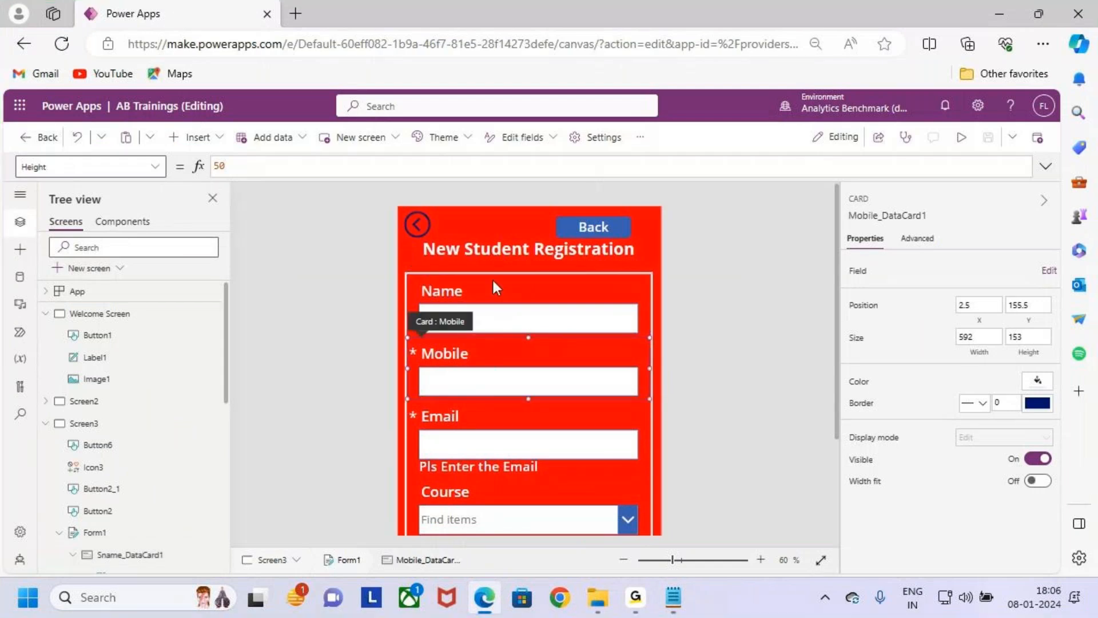
click(509, 420)
click(480, 300)
click(490, 366)
click(499, 428)
scroll(499, 427, down, 3)
click(495, 370)
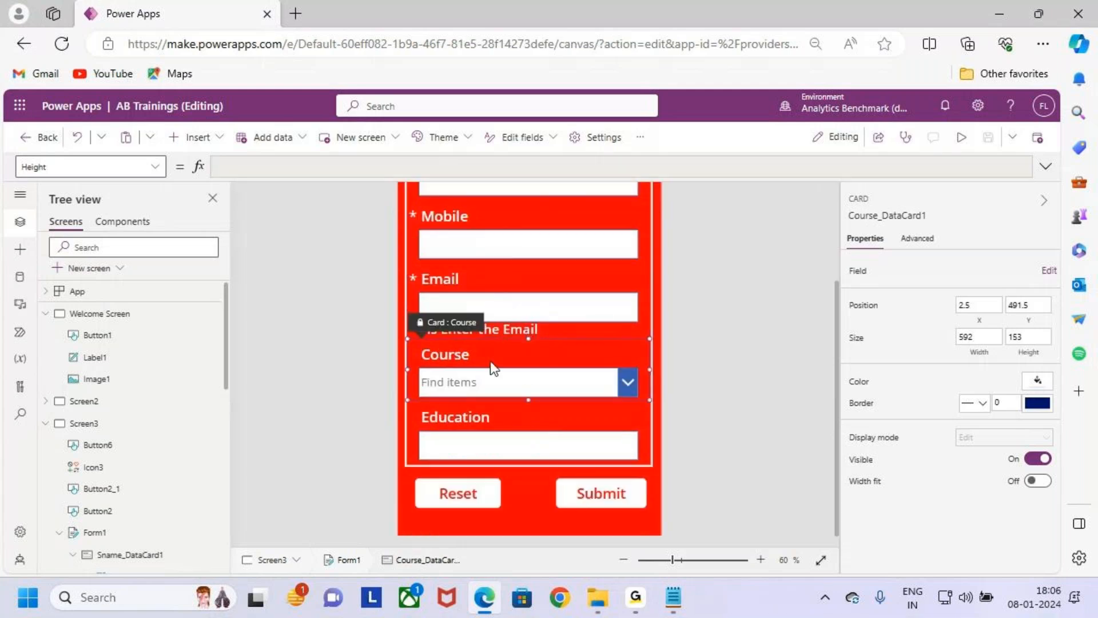
click(503, 417)
scroll(578, 438, up, 3)
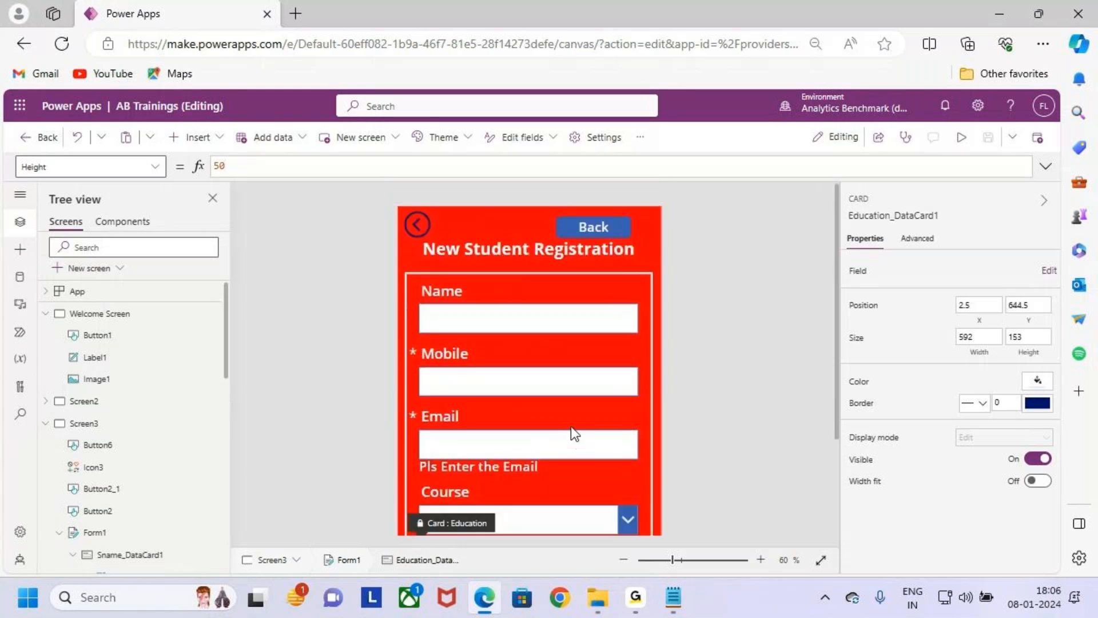
click(526, 321)
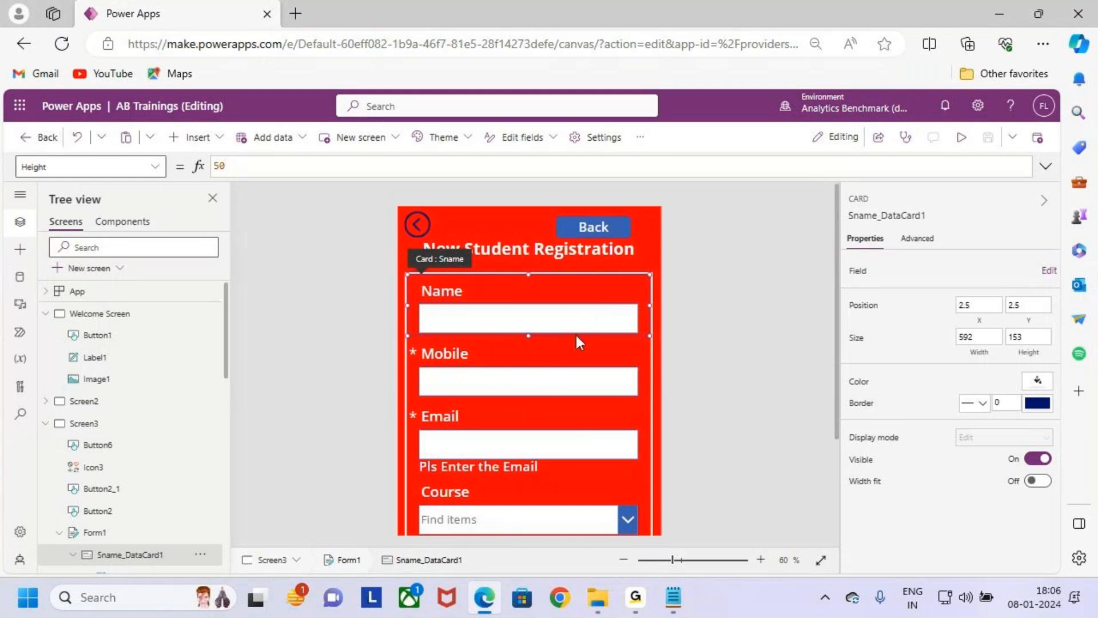
- Outline the complete registration form, annotate it with an arrow and an underlined handwritten label, and clear the markings
scroll(576, 333, down, 2)
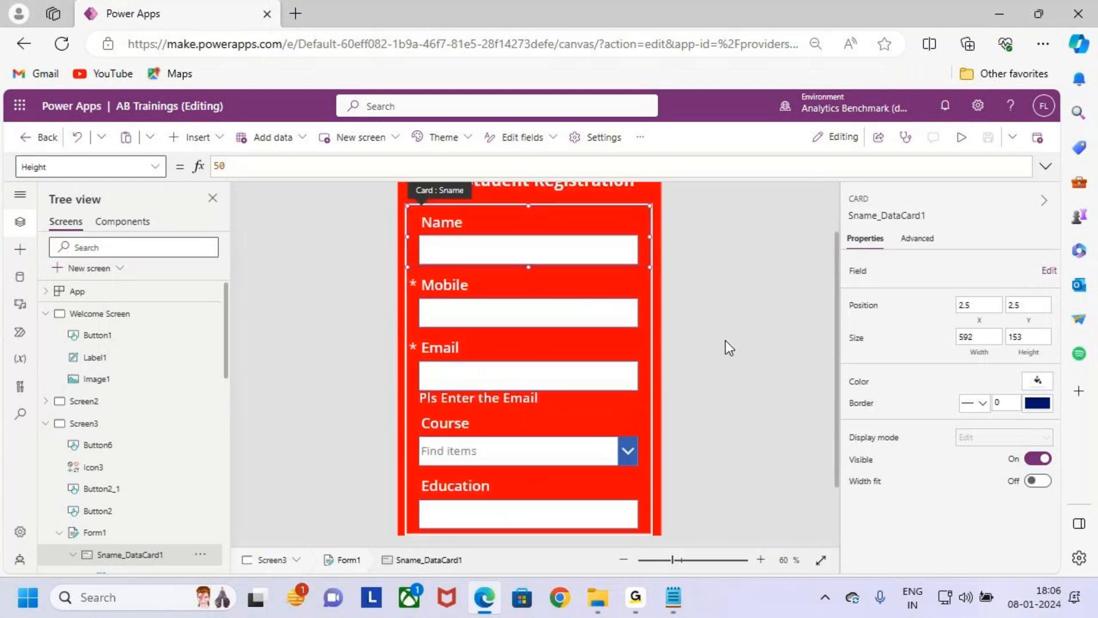
click(658, 379)
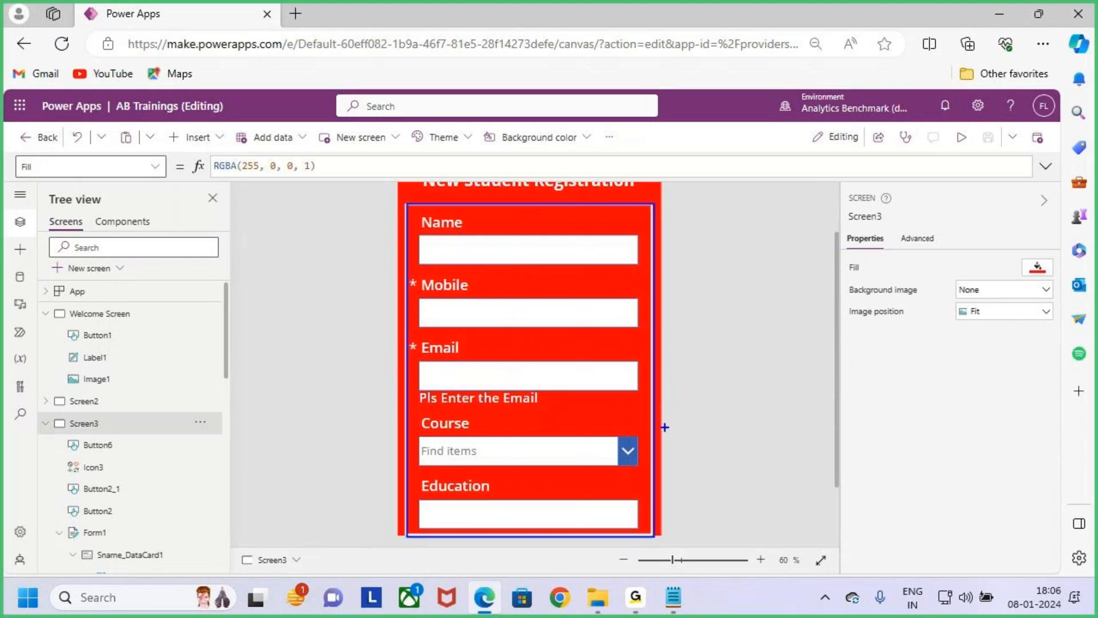
mouse_move(738, 376)
mouse_down()
mouse_move(722, 454)
mouse_move(798, 429)
mouse_move(816, 454)
mouse_up()
drag(656, 502, 849, 448)
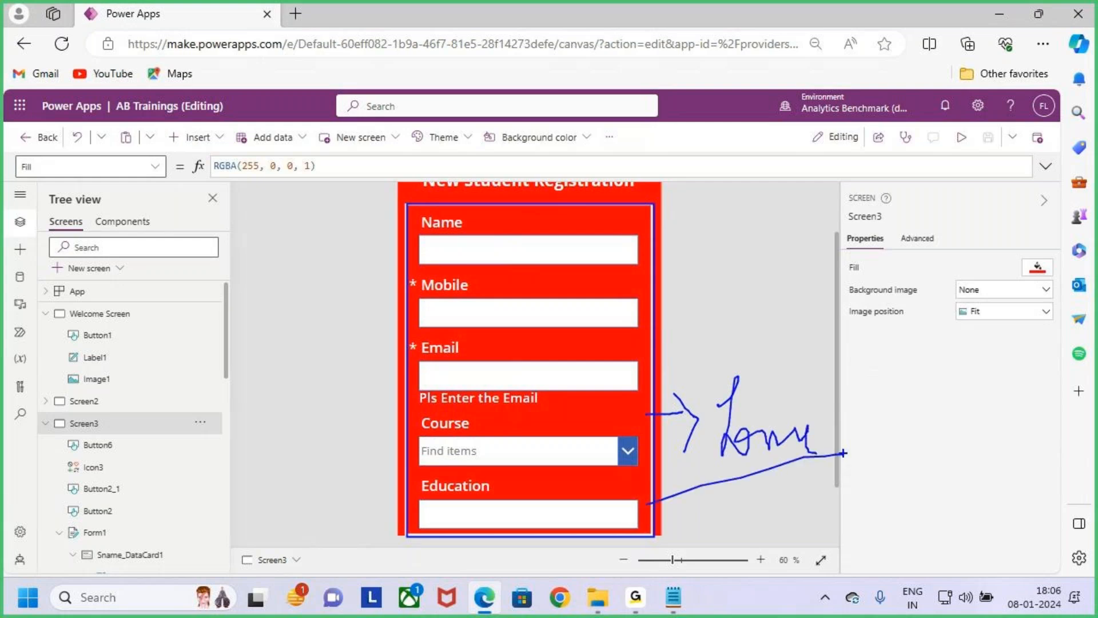
key(Escape)
- Return to the validations notes and highlight the Field Validations entry and its section heading
click(998, 13)
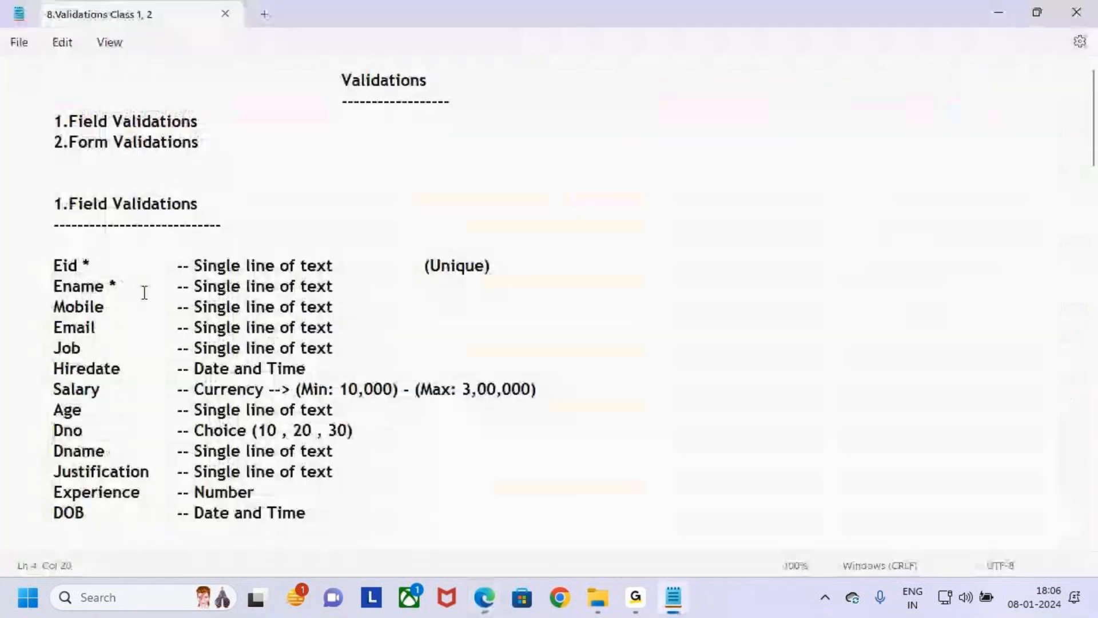
drag(53, 121, 214, 129)
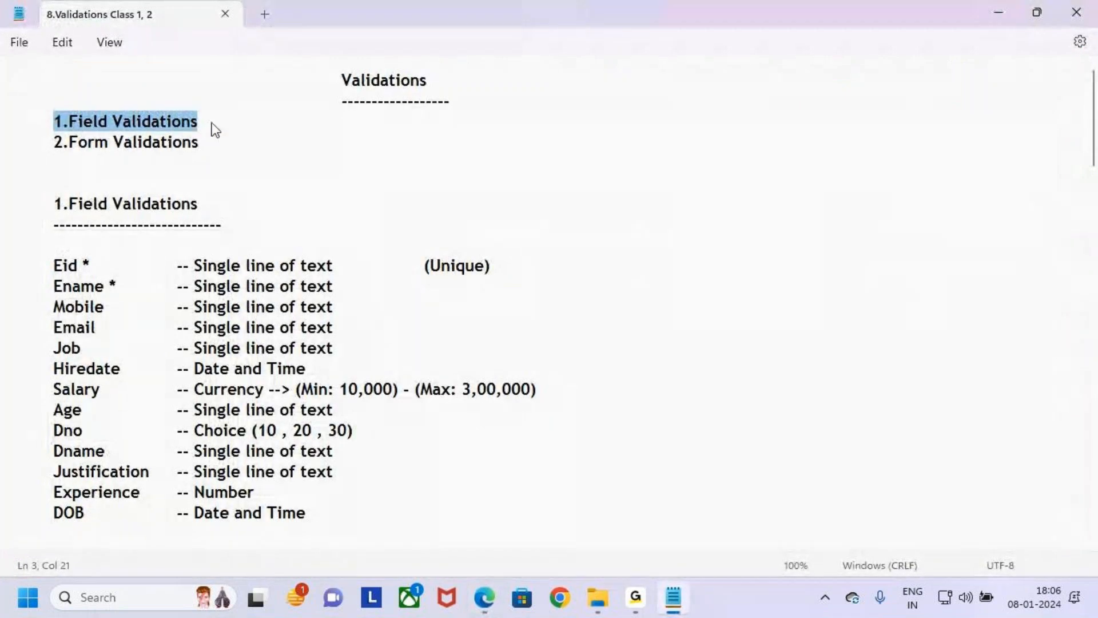
click(242, 200)
drag(52, 205, 136, 210)
click(243, 225)
drag(245, 229, 54, 206)
click(137, 236)
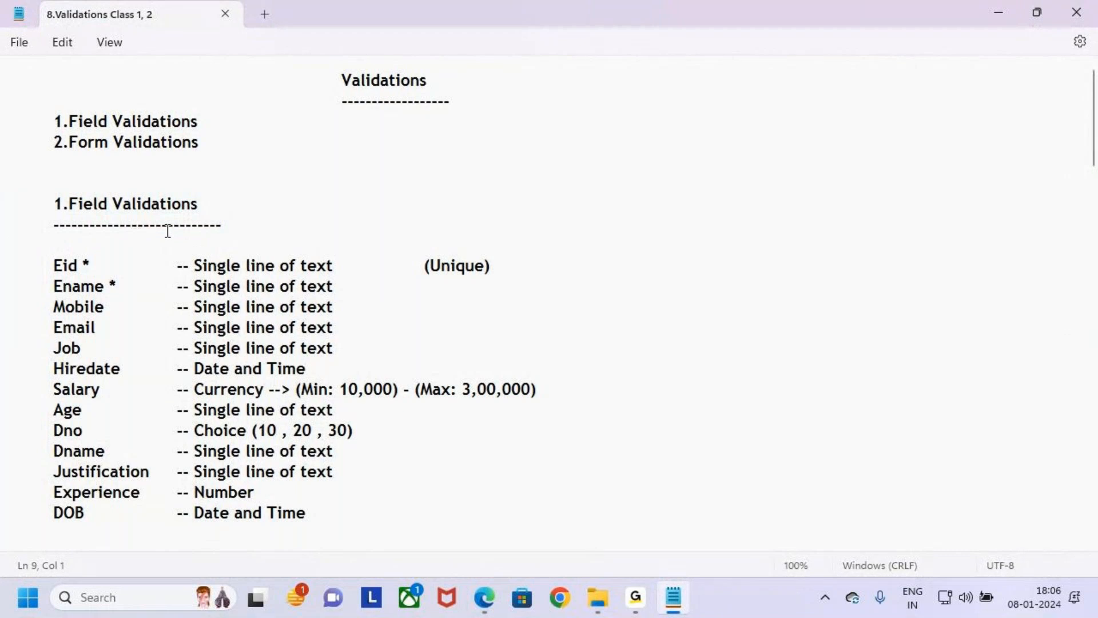
- Review the field list from Eid to DOB with its data types in the Field Validations section, highlighting all rows
scroll(130, 312, down, 2)
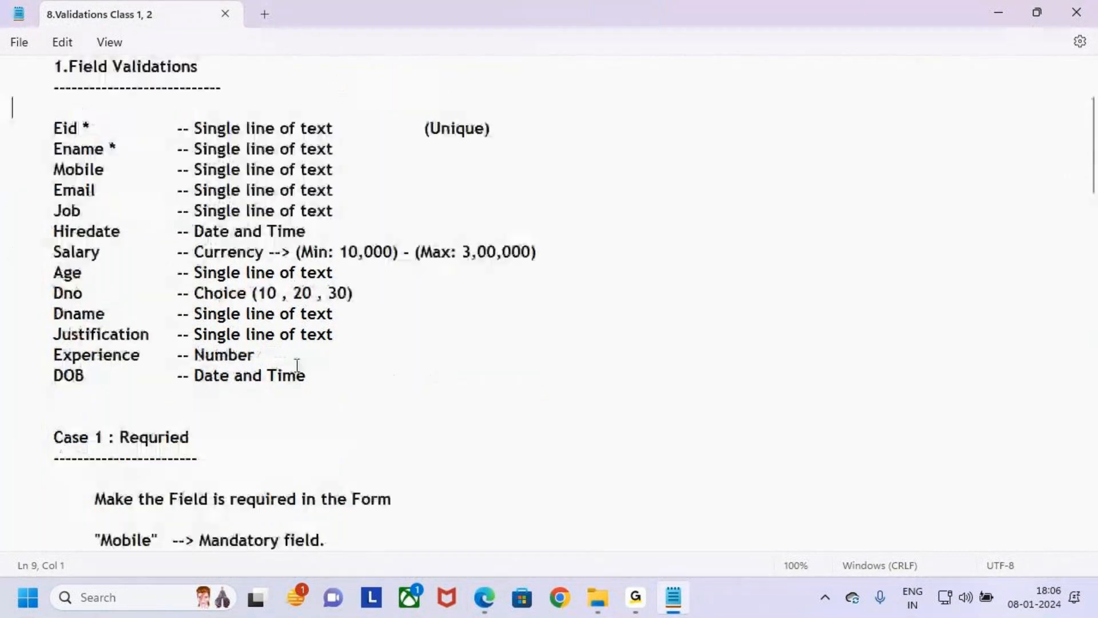
click(319, 376)
shift+click(12, 170)
shift+click(4, 128)
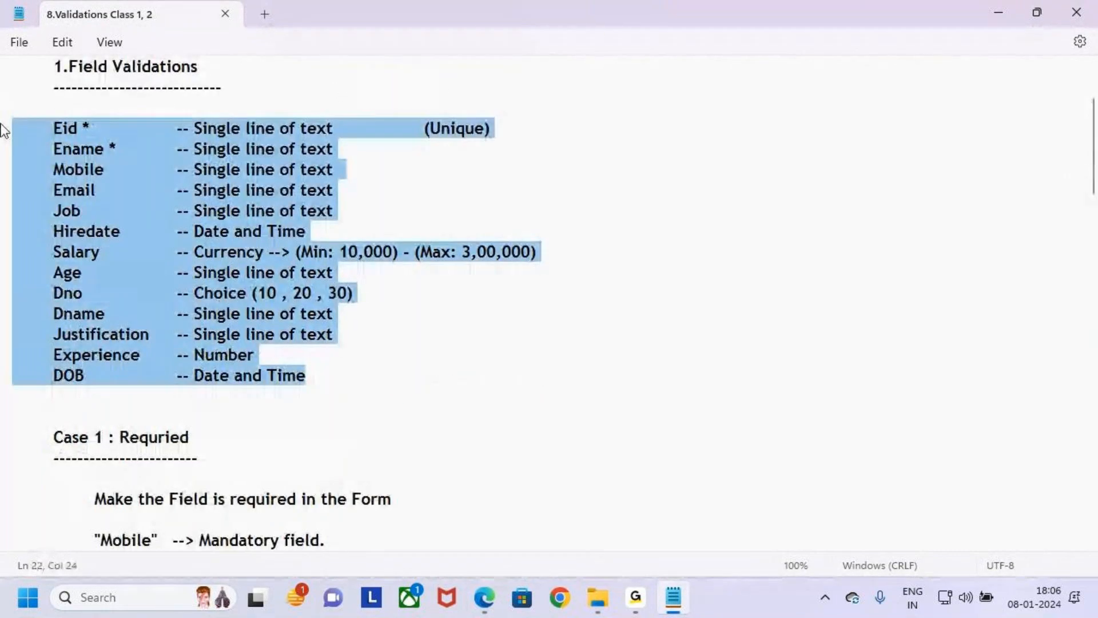
click(181, 231)
scroll(146, 261, up, 2)
scroll(145, 261, down, 1)
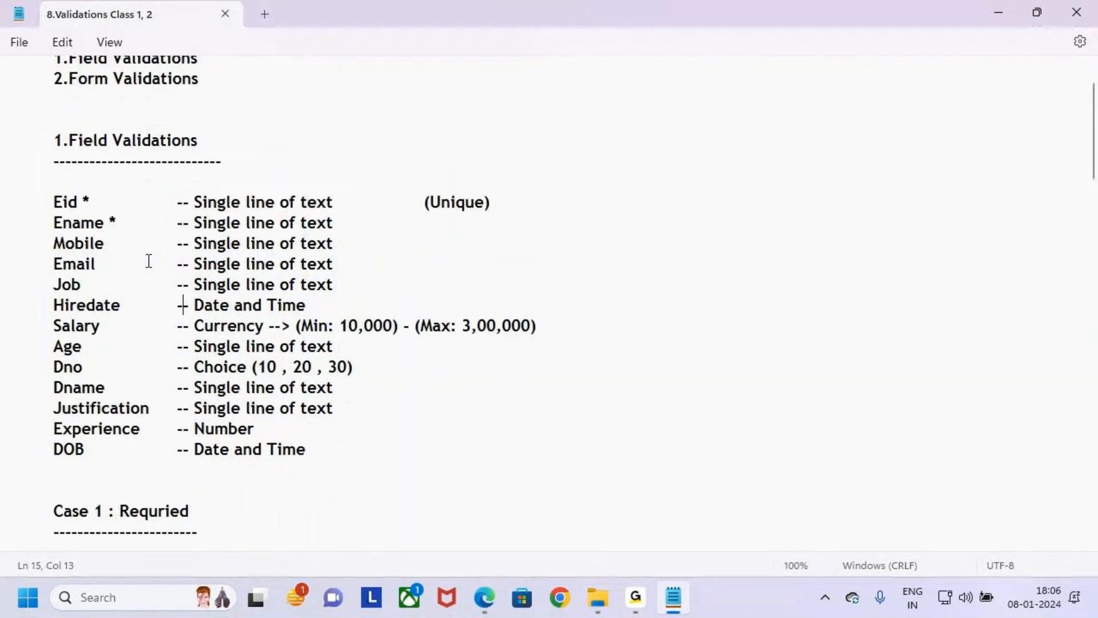
- Draw a temporary box and check mark around the Eid to DOB field list in the notes and clear them
click(216, 115)
key(Tab)
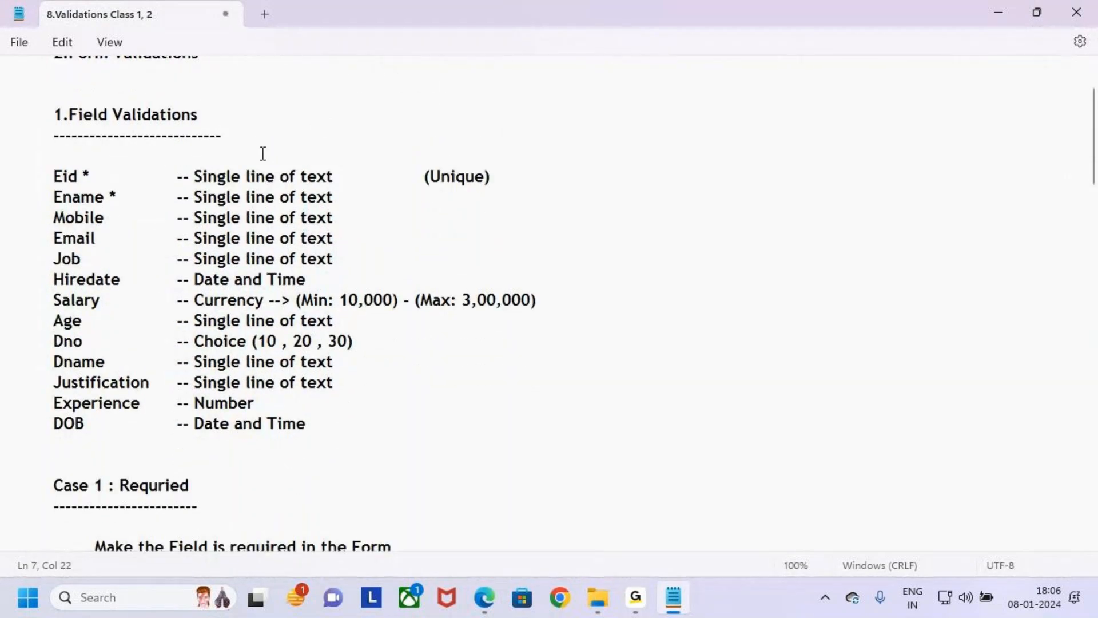
key(ctrl+2)
mouse_move(41, 163)
mouse_down()
mouse_move(109, 218)
mouse_move(598, 443)
mouse_up()
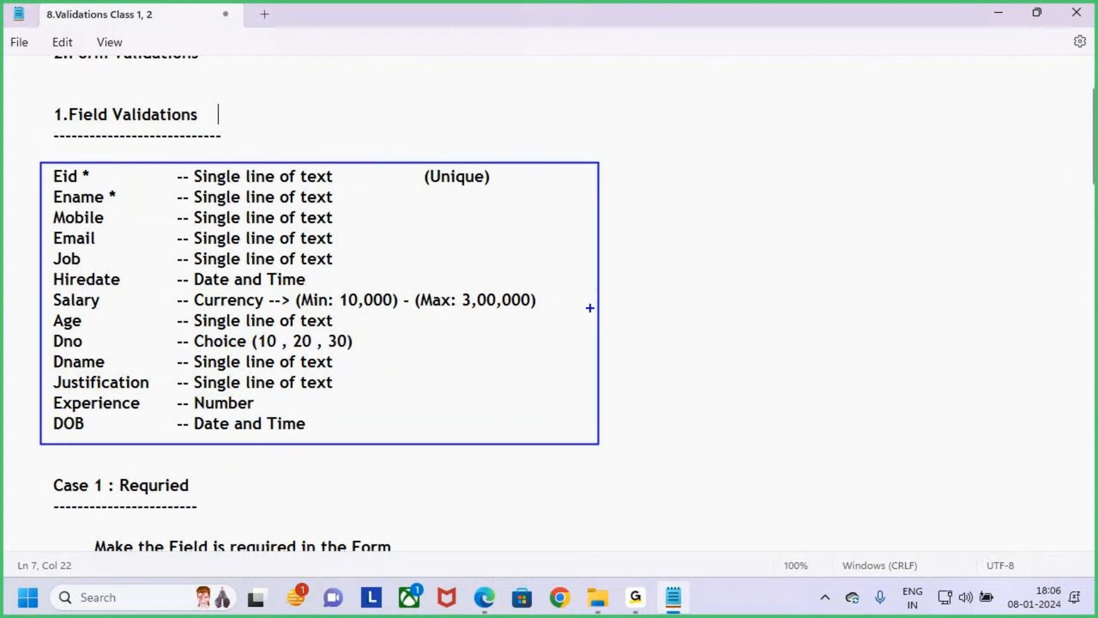
drag(593, 312, 633, 263)
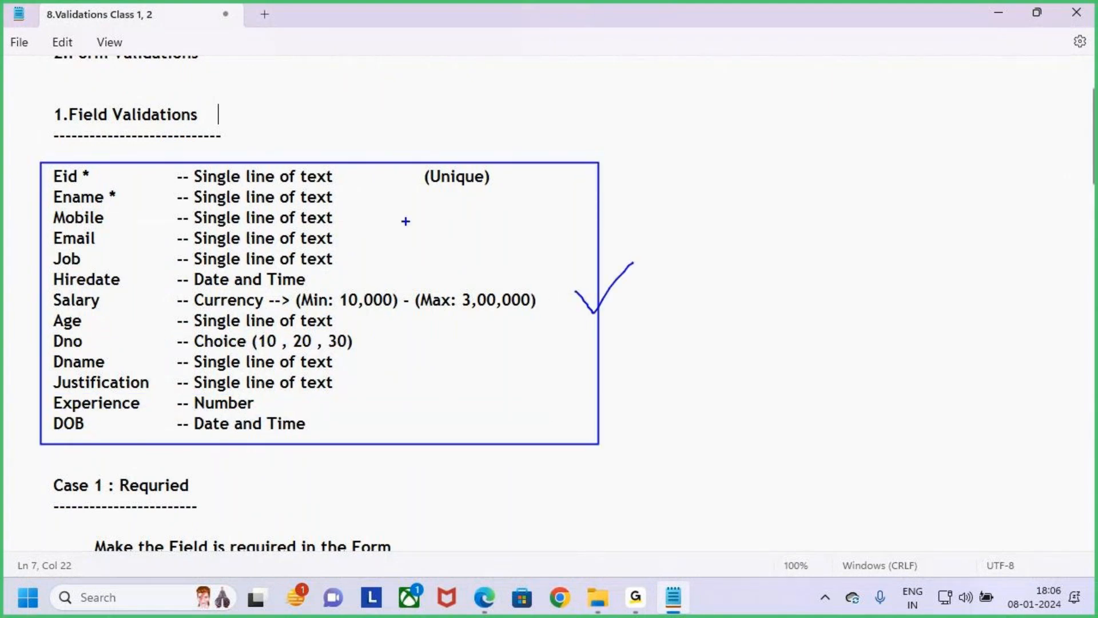
key(Escape)
- Switch to the browser, go from Power Apps to SharePoint, and open the Forms site
click(485, 597)
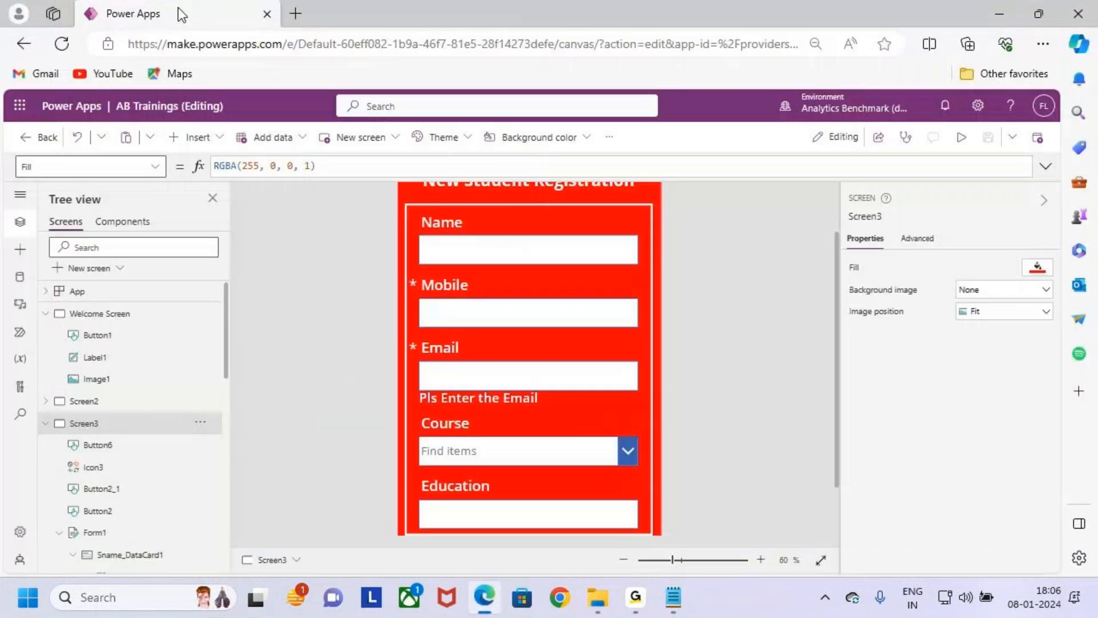
click(20, 105)
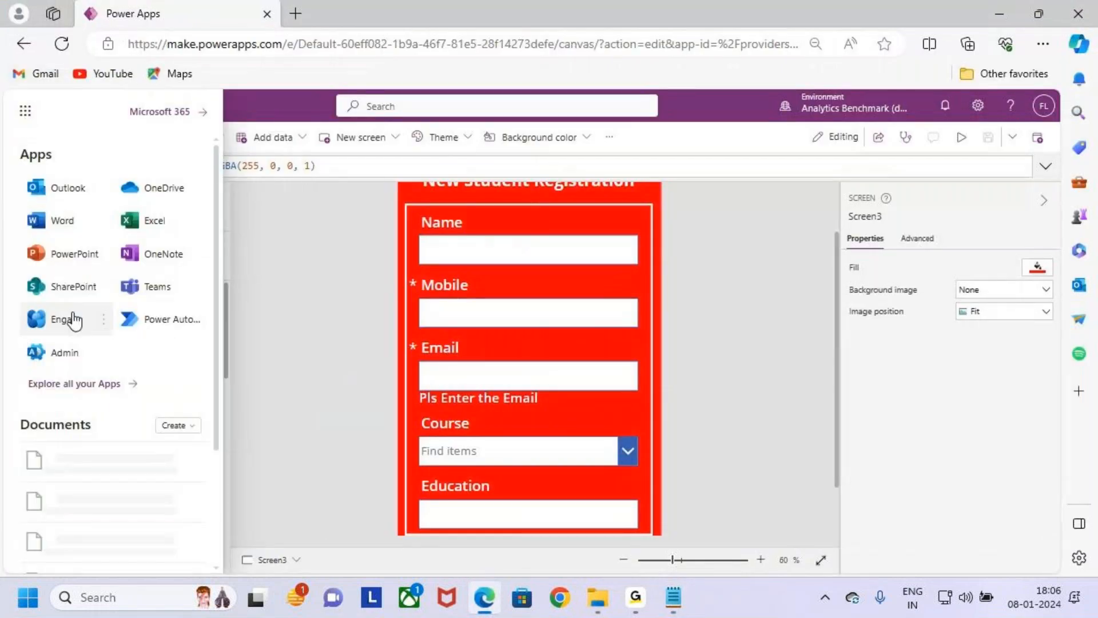
click(57, 286)
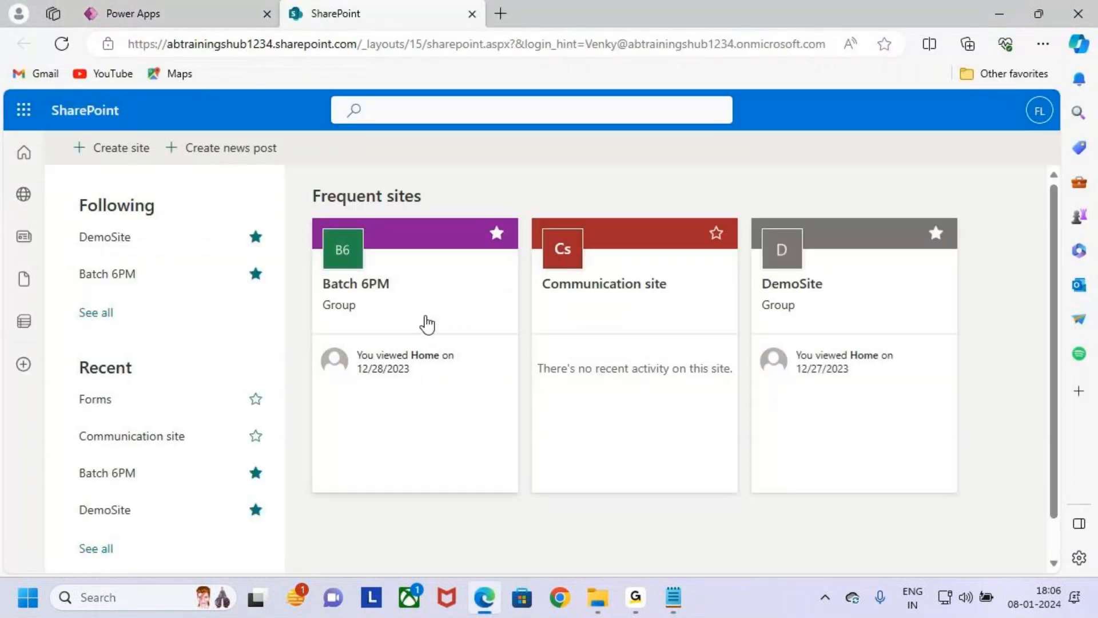
click(427, 312)
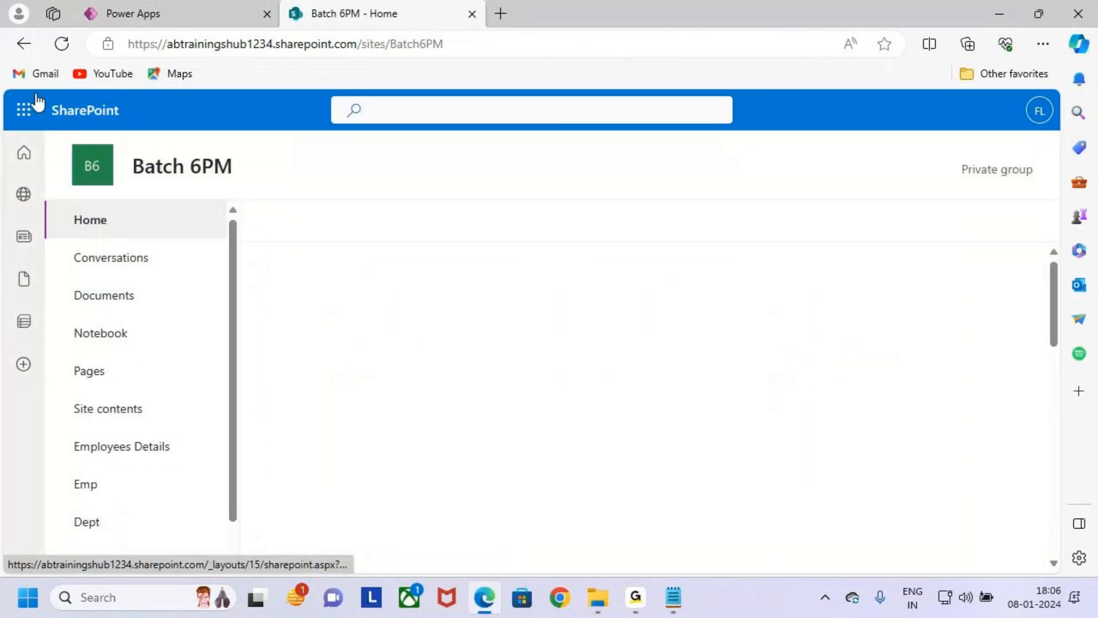
click(24, 46)
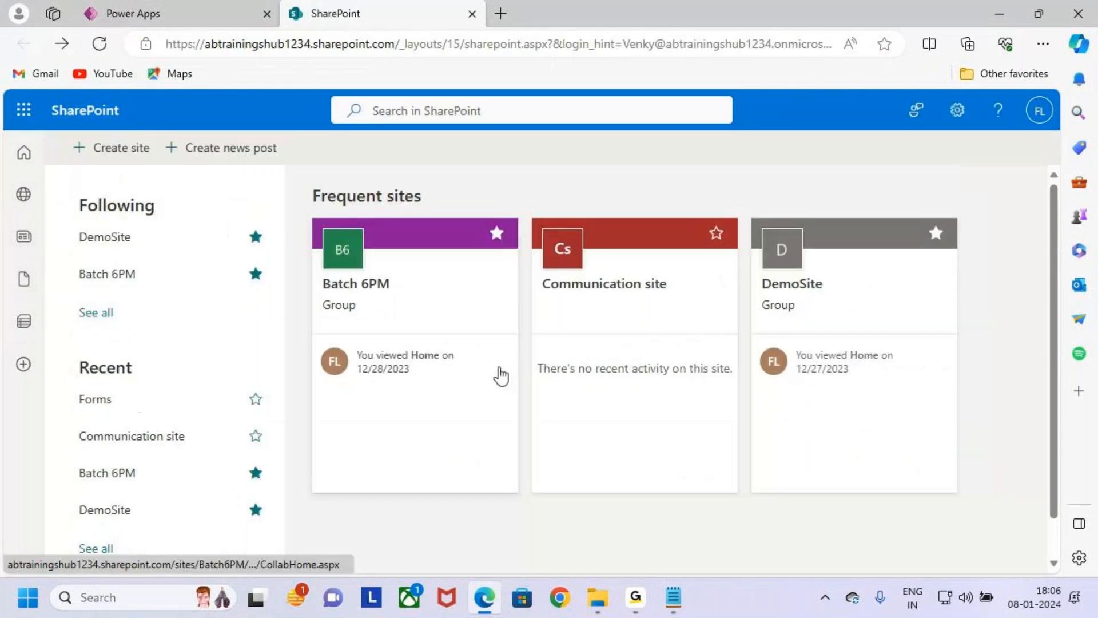
scroll(392, 329, down, 4)
click(446, 358)
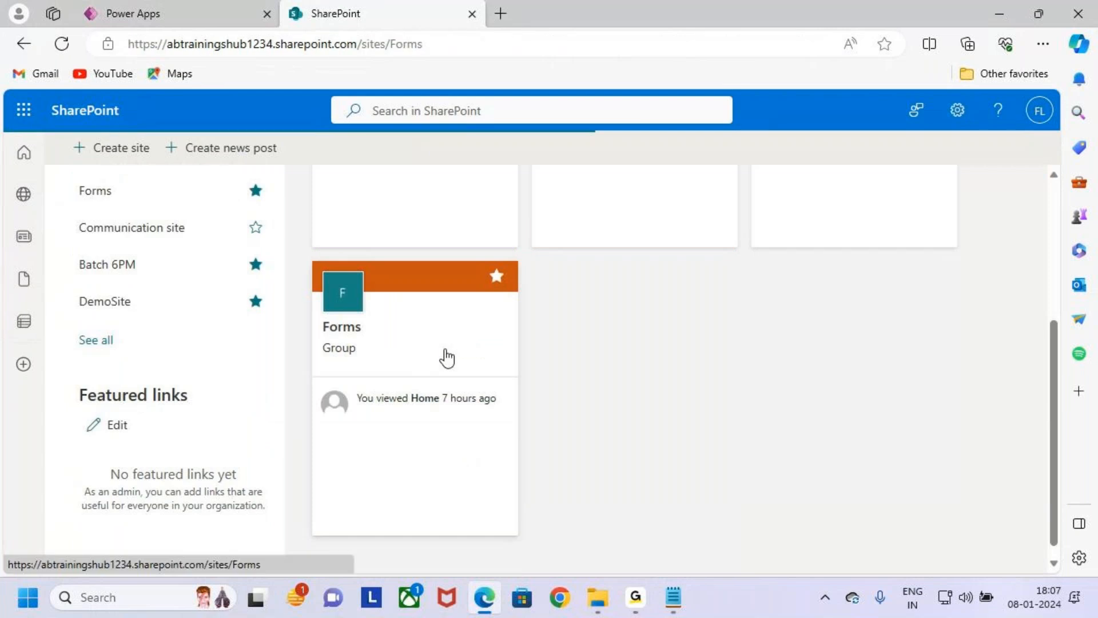
- Box the Forms site name and the Employees entry temporarily, clear the marks, and open the Employees list
key(ctrl+2)
drag(119, 149, 219, 189)
key(Escape)
scroll(159, 418, down, 1)
key(ctrl+2)
mouse_move(66, 432)
mouse_down()
mouse_move(168, 463)
mouse_move(200, 407)
mouse_up()
key(Escape)
click(110, 446)
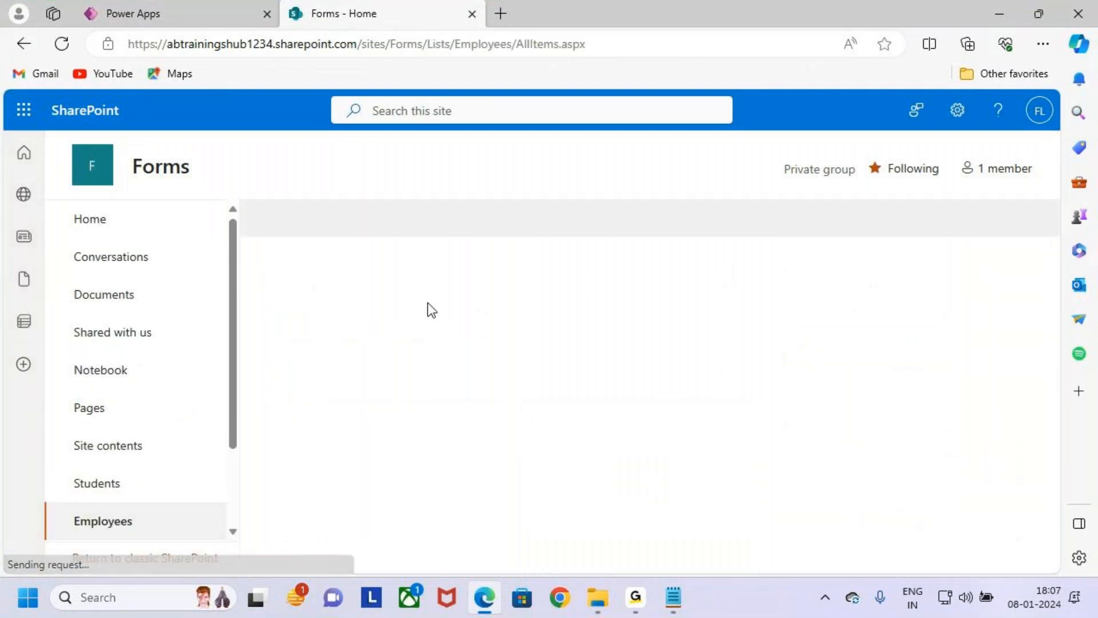
- Narrow the Eno, Mobile and Job columns of the Employees list
drag(561, 328, 476, 327)
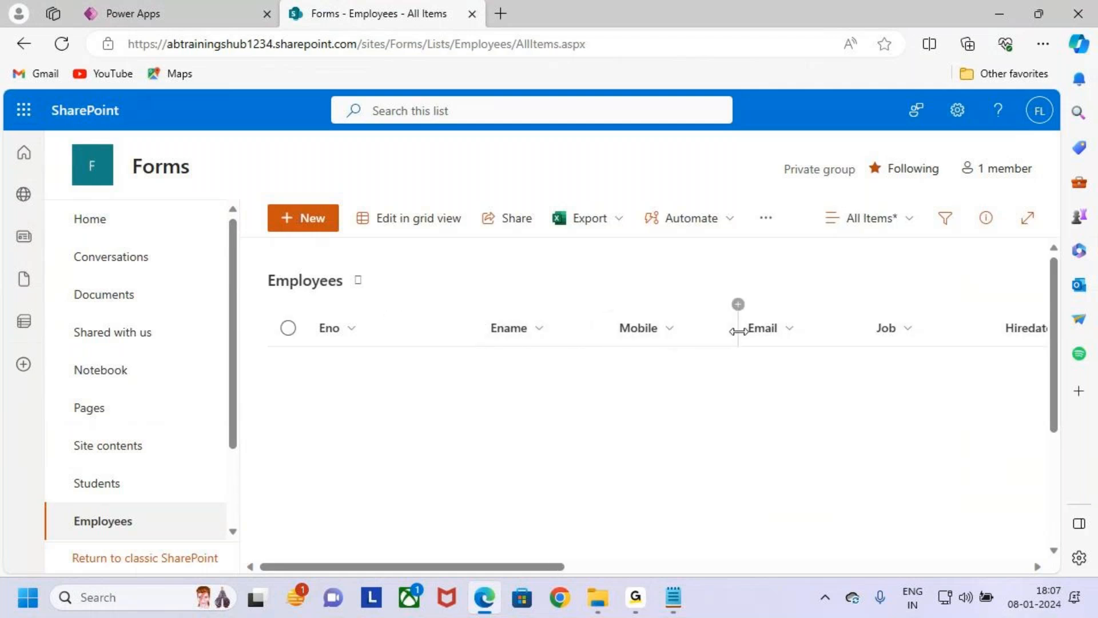
drag(738, 326, 719, 326)
drag(976, 330, 936, 341)
- Underline the Hiredate, Salary, Age and Dno column headings with temporary pen marks and clear them
drag(534, 564, 710, 563)
key(ctrl+2)
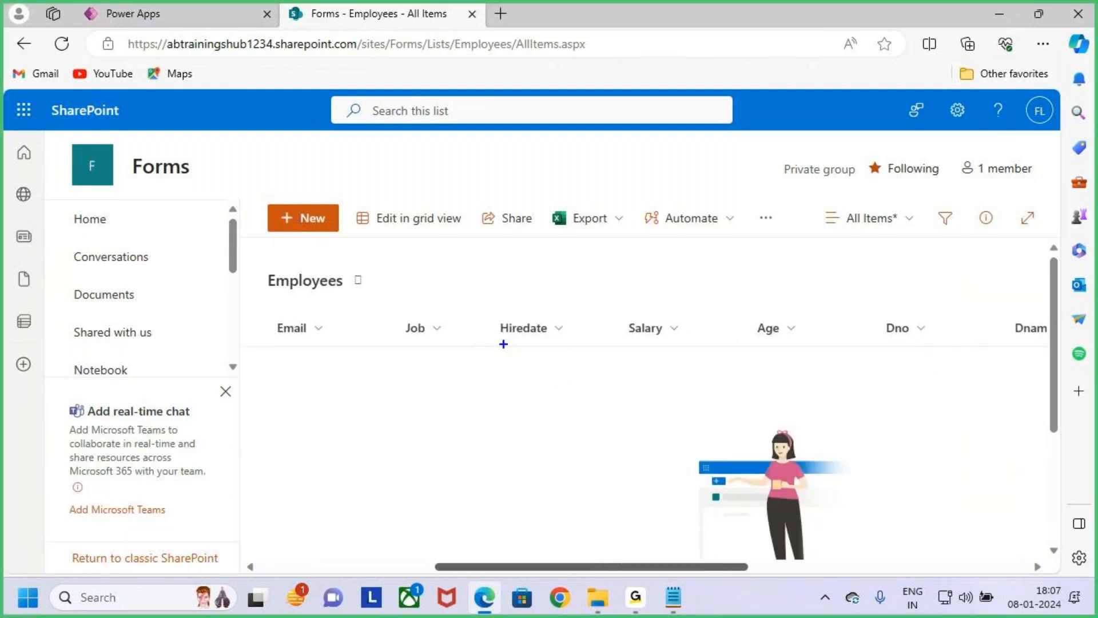
drag(765, 351, 806, 352)
drag(893, 352, 942, 351)
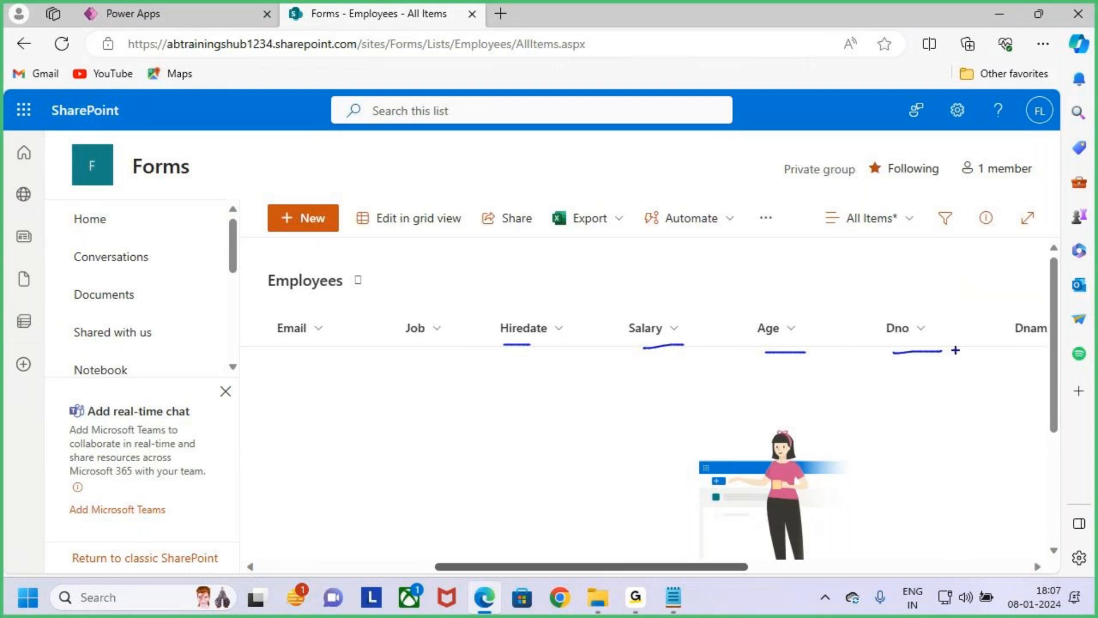
key(Escape)
- Narrow the Dno, Age, Salary and Dname columns of the Employees list
drag(1008, 329, 965, 328)
drag(880, 328, 828, 329)
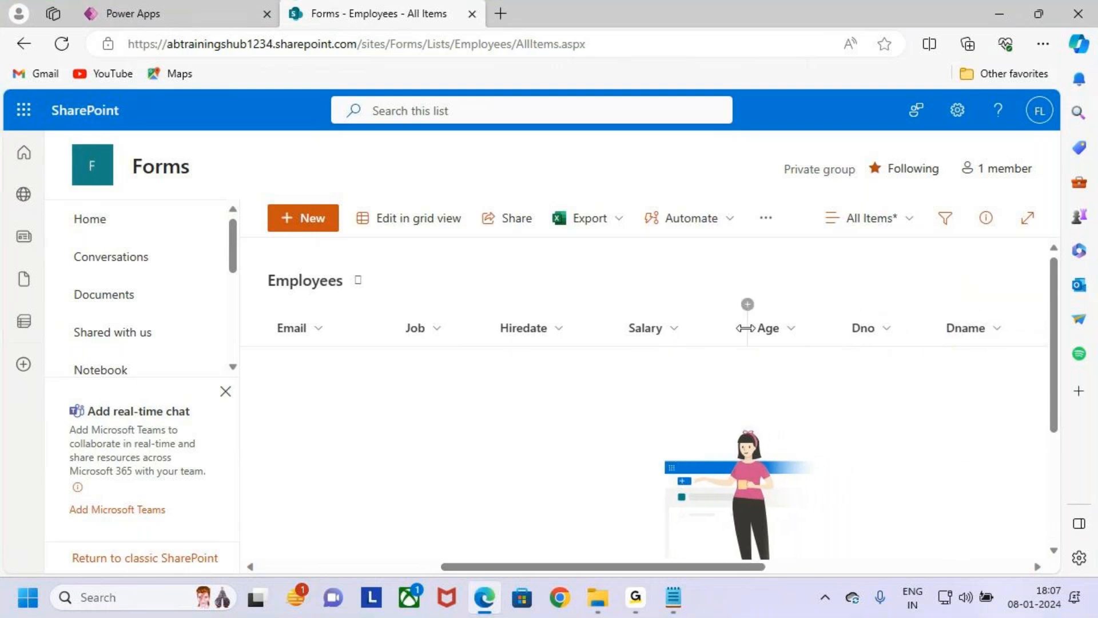
drag(735, 329, 698, 331)
drag(1032, 336, 995, 343)
- Underline the Justification to DOB column headings, clear the marks, and narrow the Experience and Justification columns
drag(786, 566, 938, 567)
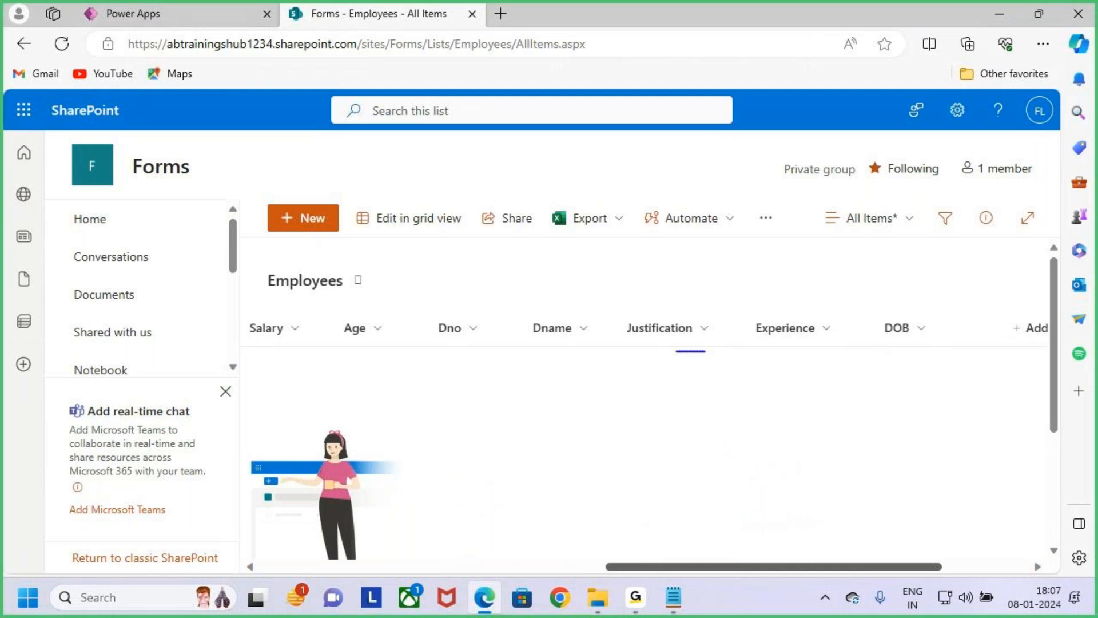
drag(880, 356, 974, 347)
key(Escape)
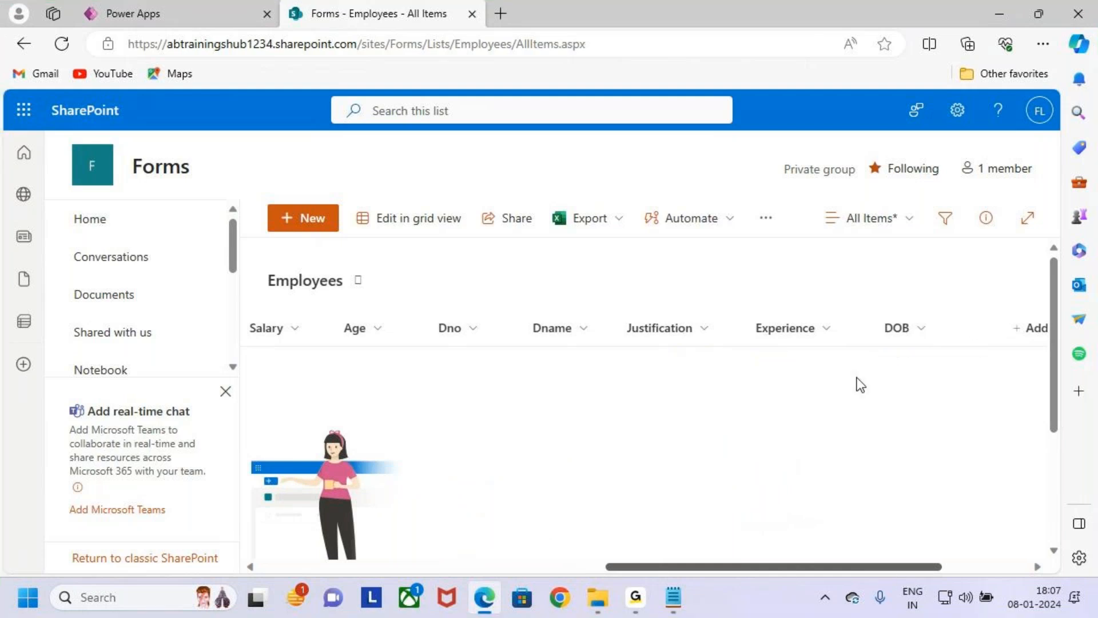
drag(874, 340, 812, 342)
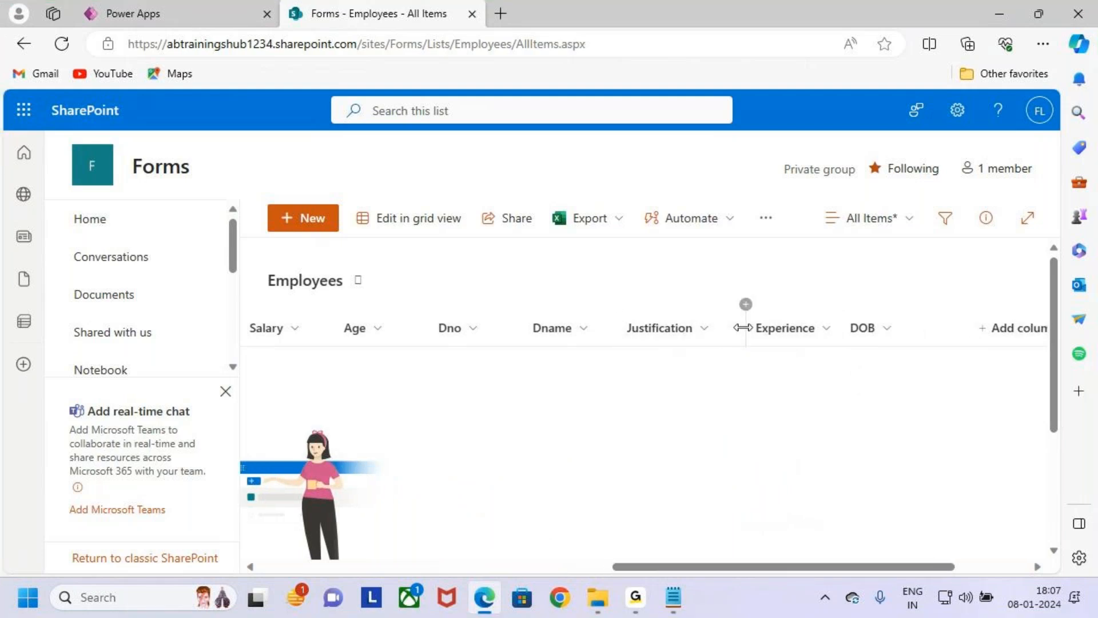
drag(743, 326, 709, 326)
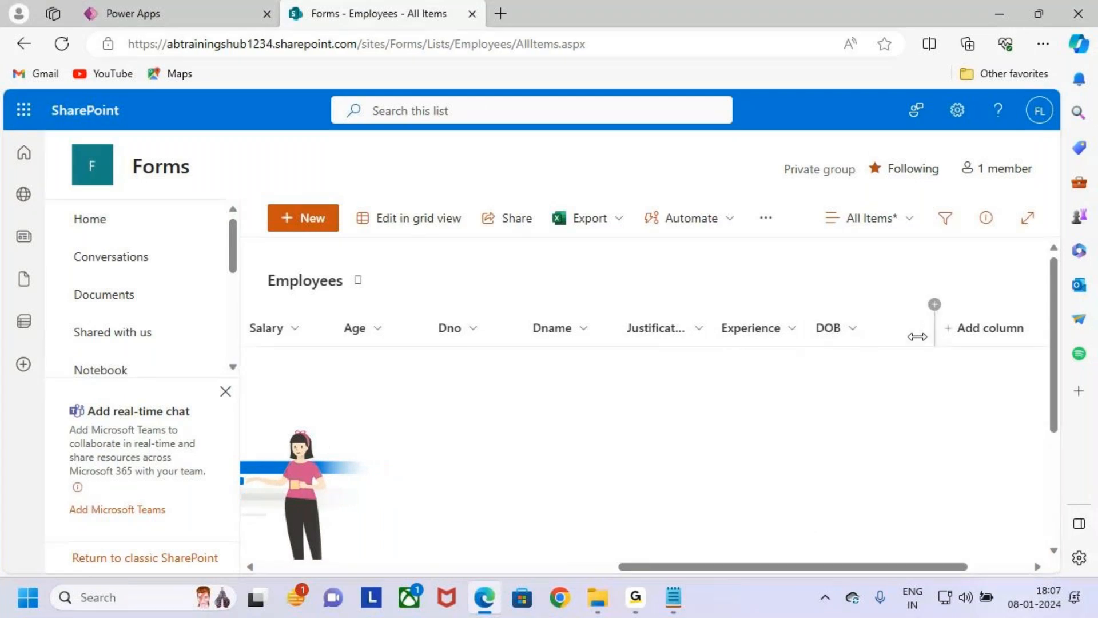
- Draw temporary boxes around the Employees list title and the column headings starting from Eno, and clear them
drag(869, 567, 304, 517)
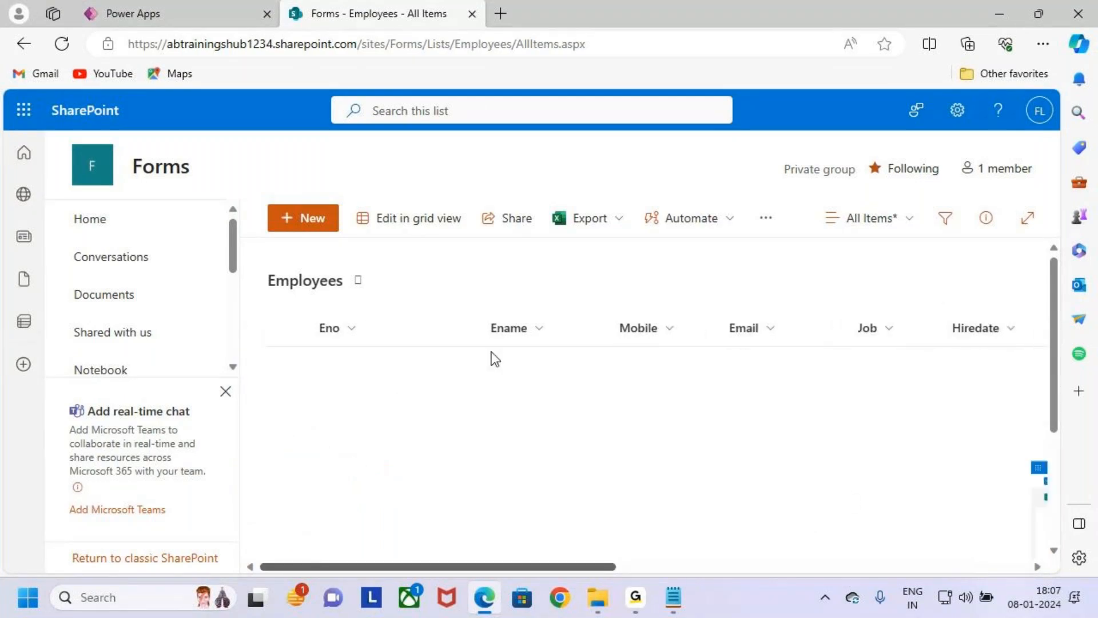
key(ctrl+2)
drag(256, 267, 388, 298)
drag(319, 307, 921, 370)
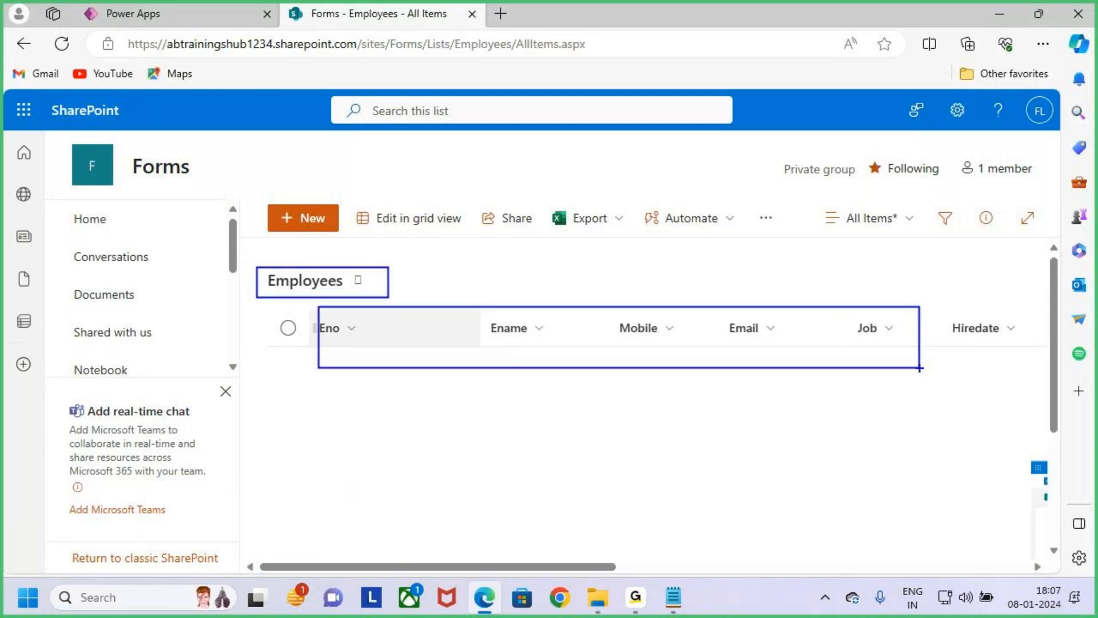
key(Escape)
- Return to the validations notes, box the complete Eid to DOB field list, and clear the box
key(alt+Tab)
key(alt+Tab)
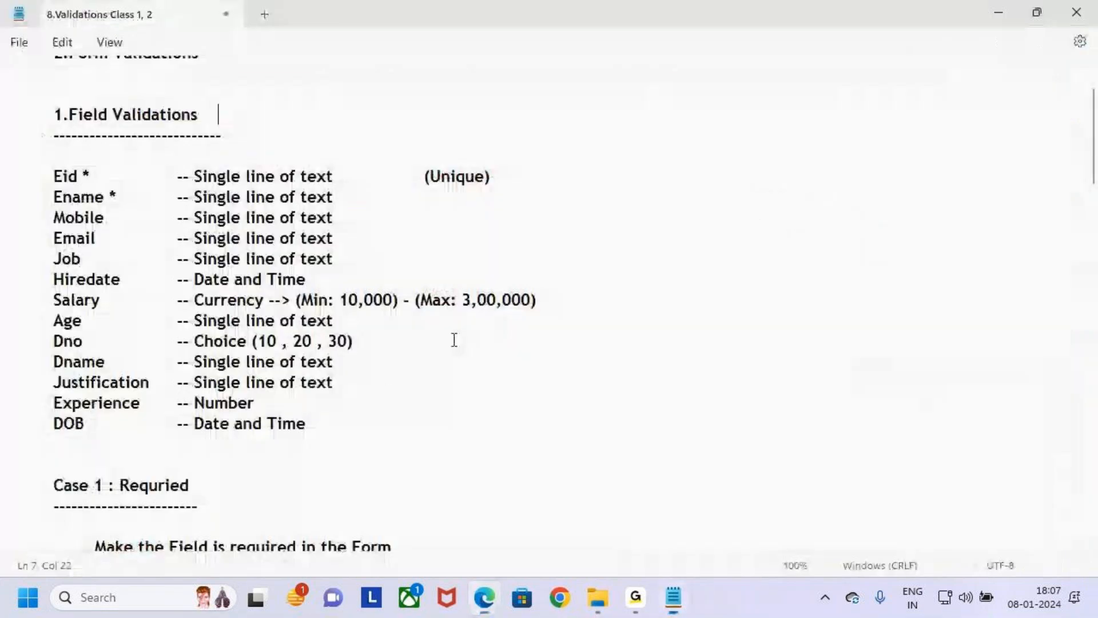
key(ctrl+2)
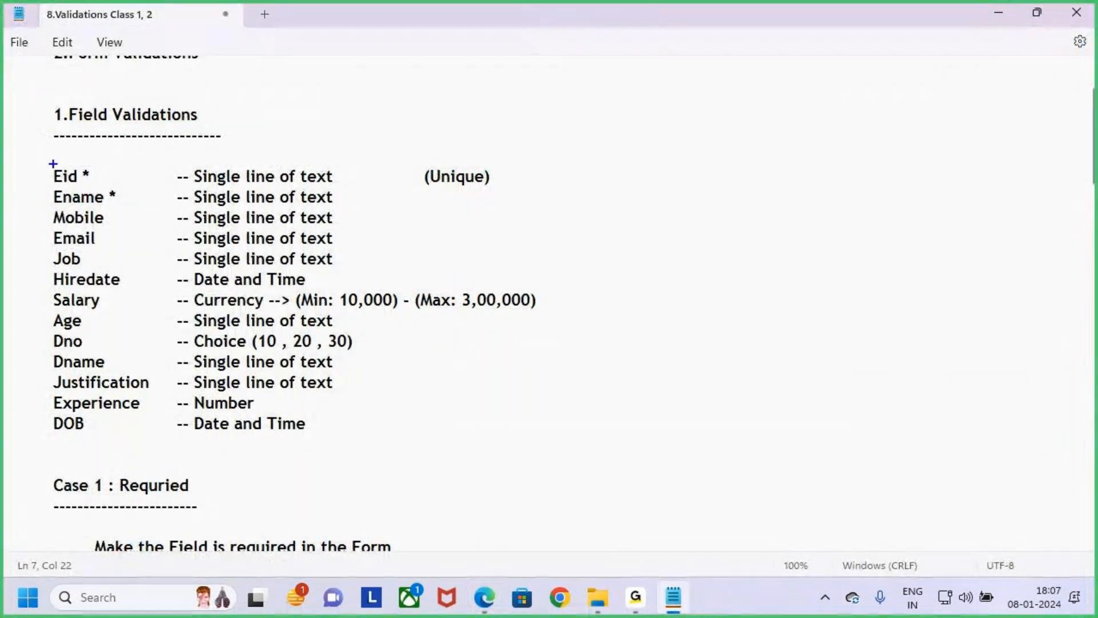
mouse_move(46, 165)
mouse_down()
mouse_move(143, 454)
mouse_move(151, 442)
mouse_move(549, 444)
mouse_up()
key(Escape)
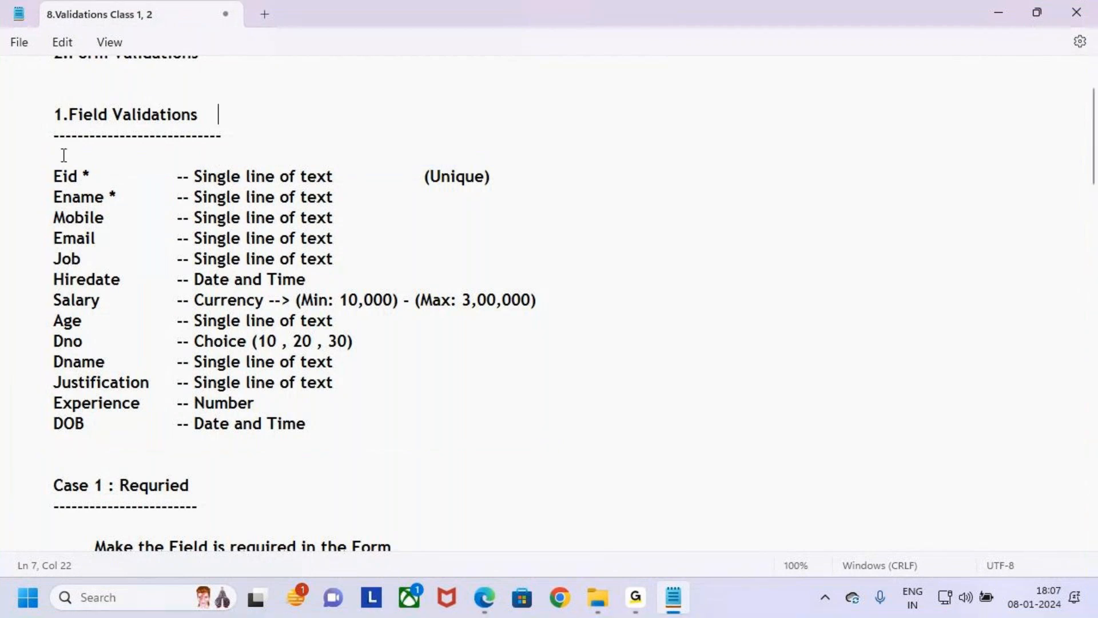
- Highlight the required Eid field in the notes, mark its whole row with temporary annotations, and clear them
drag(53, 176, 94, 176)
key(ctrl+2)
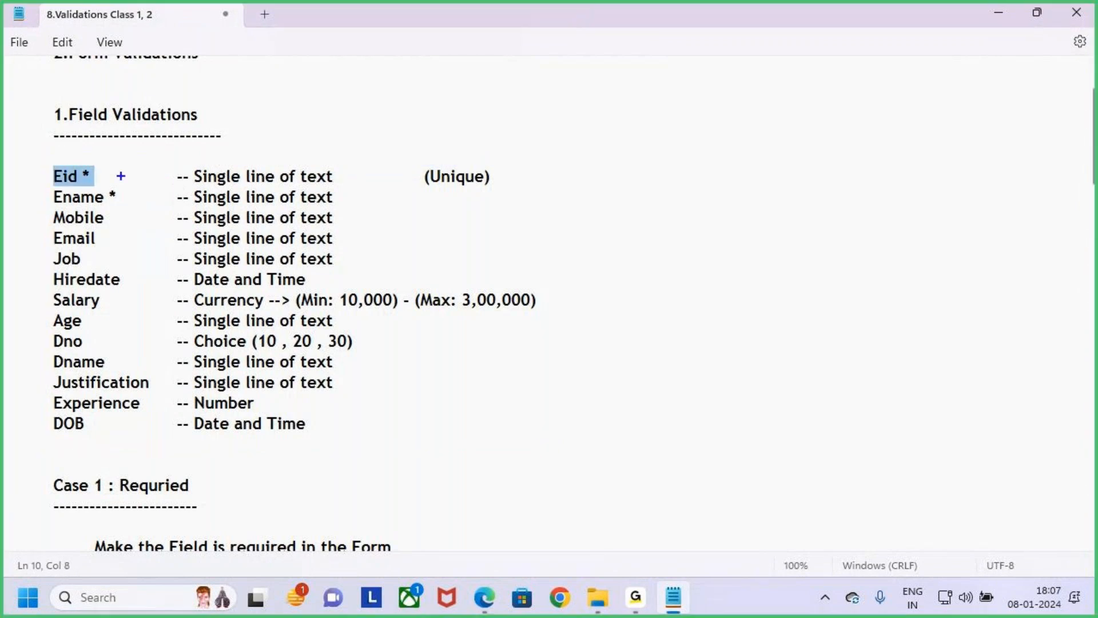
drag(103, 164, 109, 152)
key(e)
mouse_move(41, 167)
mouse_down()
mouse_move(235, 177)
mouse_move(216, 189)
mouse_move(98, 188)
mouse_move(500, 189)
mouse_up()
drag(229, 114, 236, 163)
key(Escape)
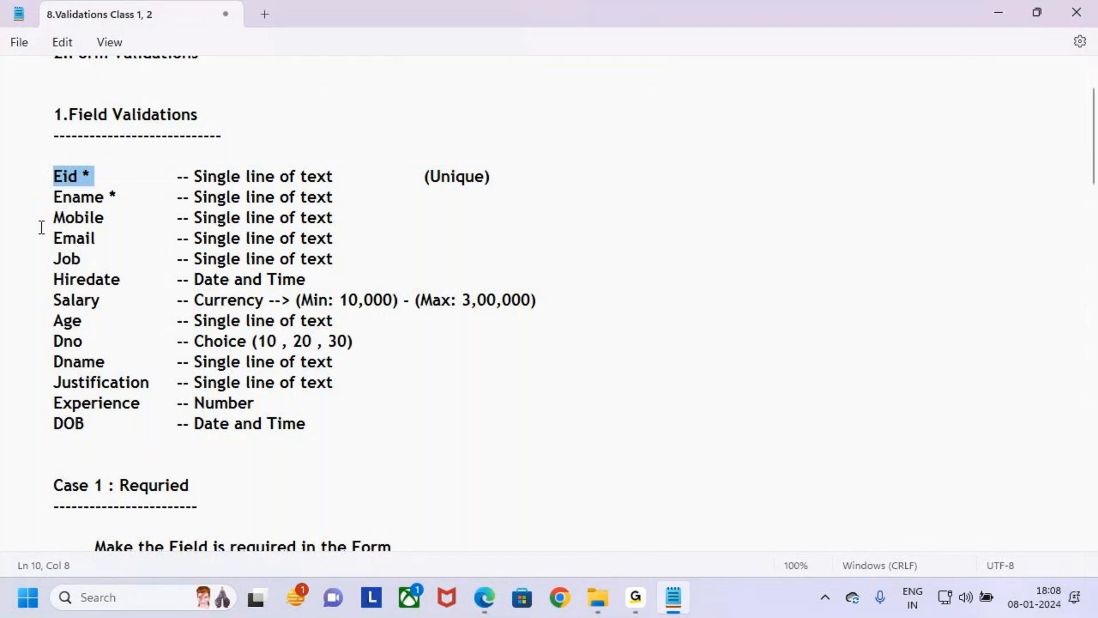
- Review the Mobile, Email, Job and Hiredate fields in the notes, highlighting their names and data types
click(53, 217)
drag(194, 218, 332, 220)
drag(50, 238, 106, 264)
double_click(197, 236)
drag(216, 264, 275, 263)
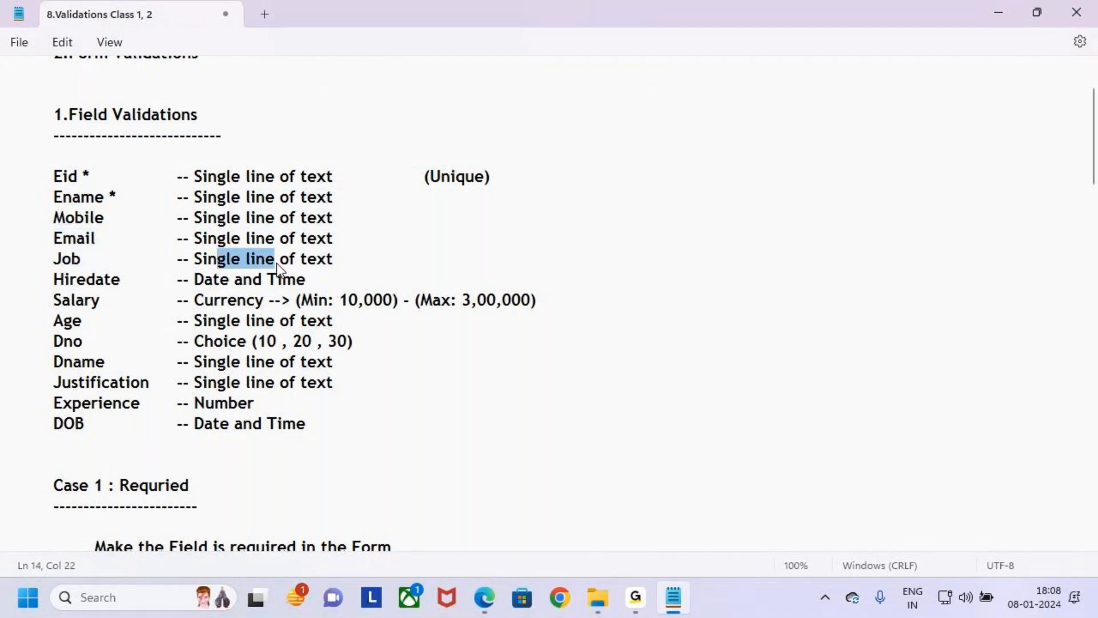
drag(53, 280, 120, 280)
drag(194, 281, 291, 283)
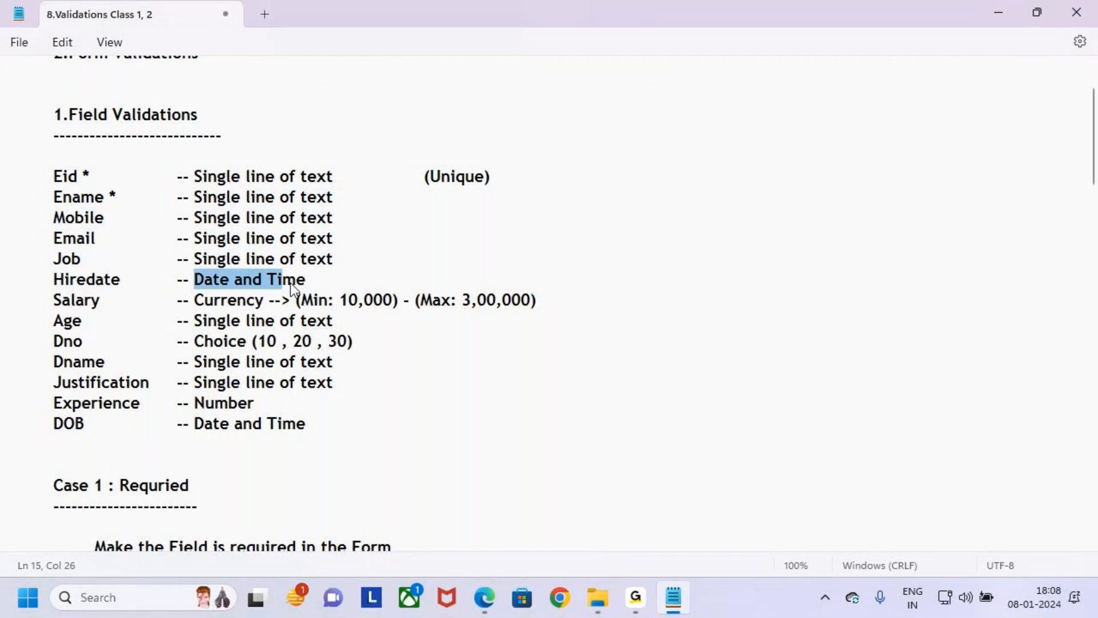
- Highlight the Salary field with its Currency type and its minimum and maximum limits in the notes
drag(51, 300, 271, 308)
click(360, 360)
drag(340, 303, 539, 304)
click(564, 297)
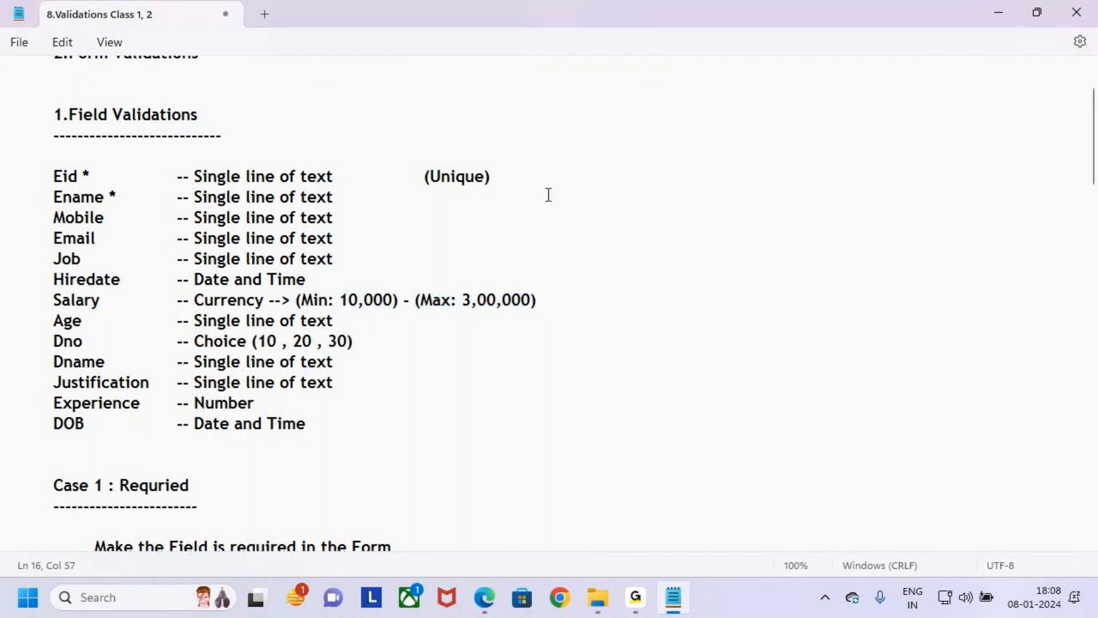
- Box Salary, draw an arrow to the 10,000 minimum, underline the 3,00,000 maximum, and clear the marks
drag(47, 292, 127, 312)
mouse_move(370, 259)
mouse_down()
mouse_move(375, 292)
mouse_move(387, 268)
mouse_up()
drag(475, 317, 546, 316)
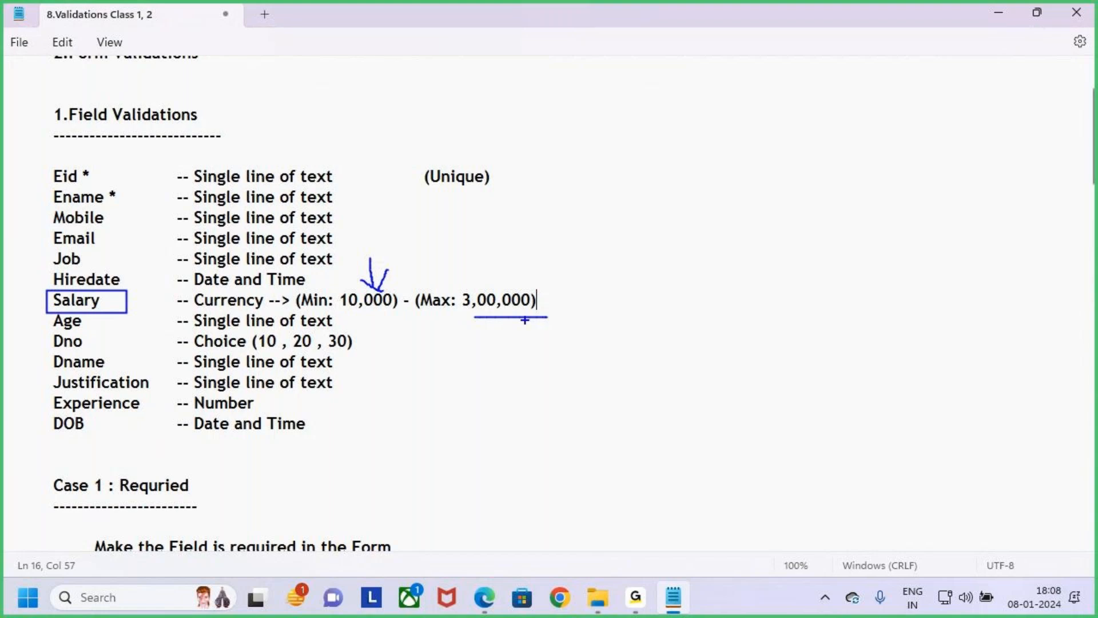
key(Escape)
- Review the Age, Dno, Dname, Justification and Experience fields in the notes, highlighting their names and data types
drag(61, 322, 86, 324)
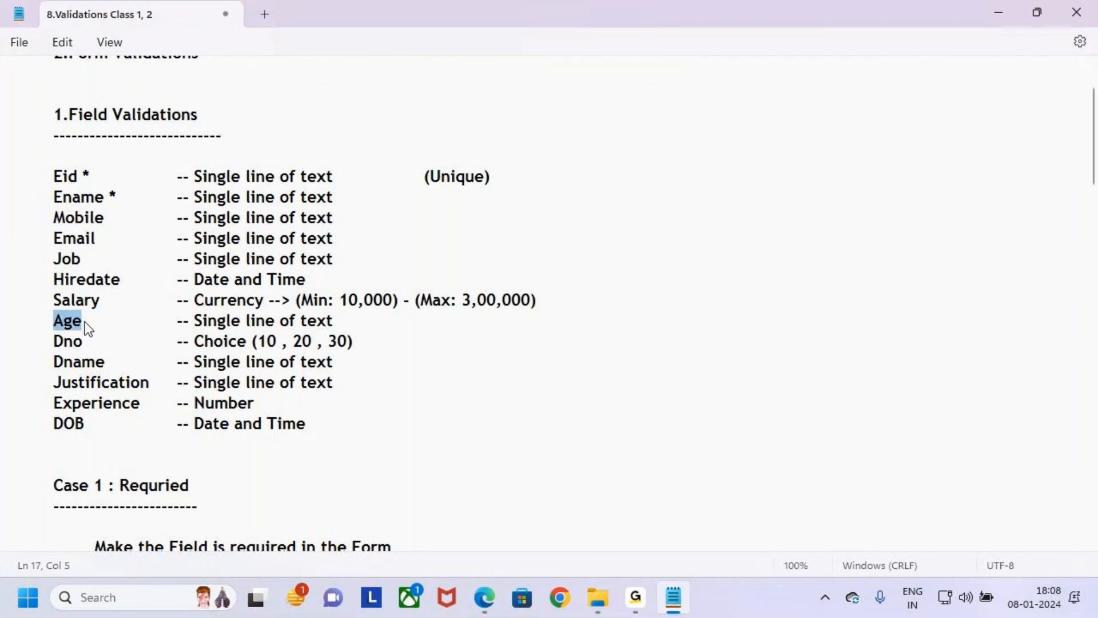
drag(193, 322, 366, 323)
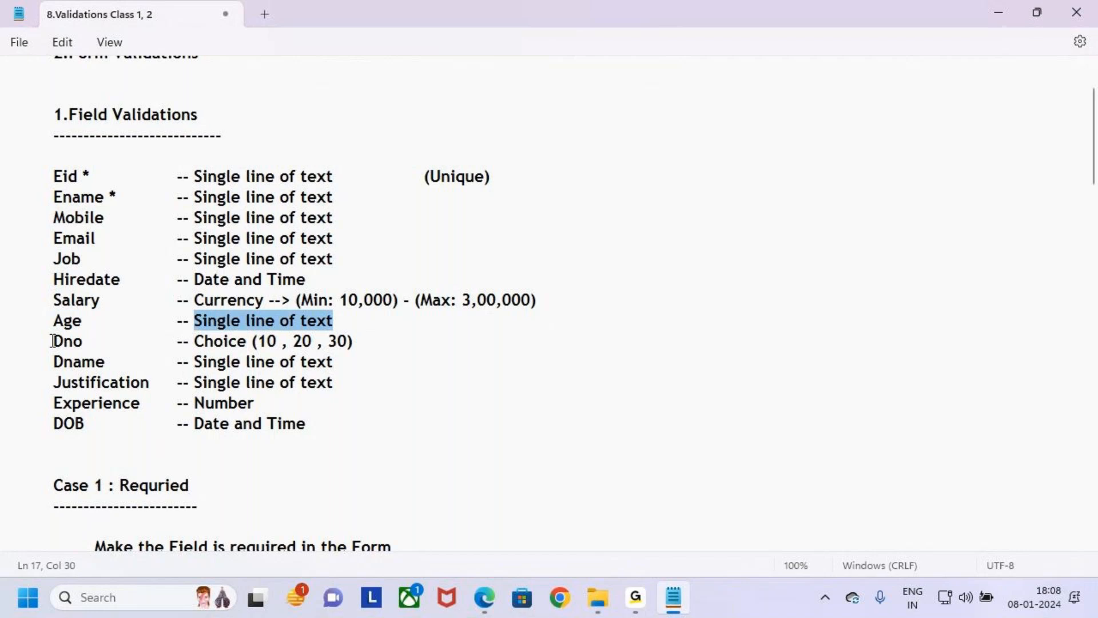
drag(53, 341, 83, 341)
drag(194, 342, 281, 341)
drag(63, 362, 316, 362)
drag(54, 382, 359, 380)
drag(61, 403, 129, 409)
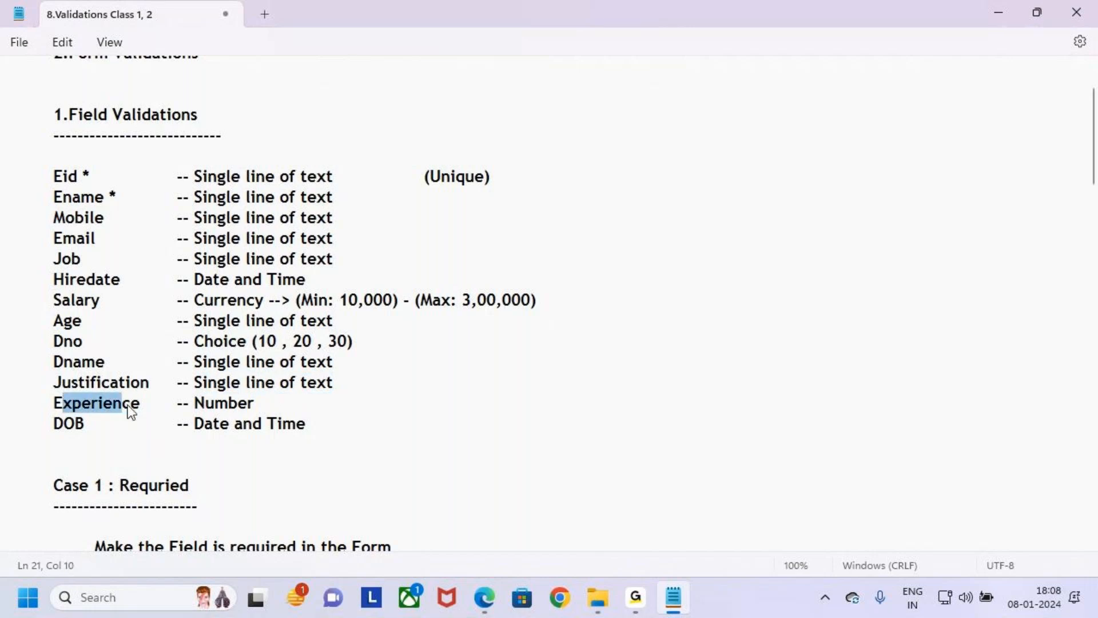
drag(197, 405, 256, 411)
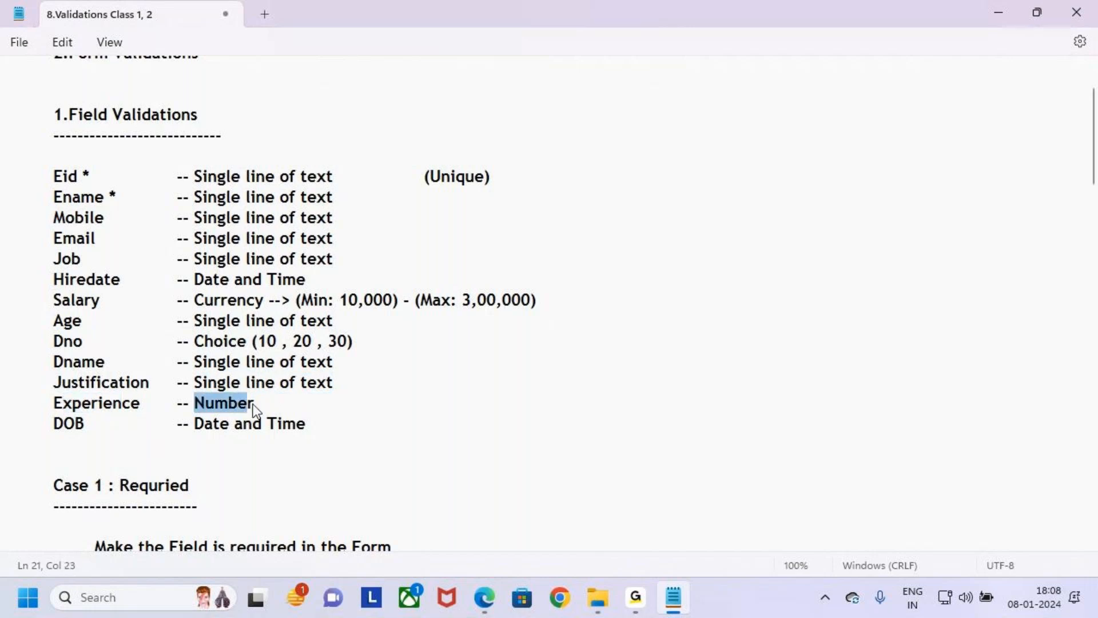
- Box the Experience field temporarily, highlight the DOB row with its Date and Time type, and clear the selection
click(103, 405)
drag(39, 397, 145, 420)
key(Escape)
mouse_move(53, 423)
mouse_down()
mouse_move(193, 435)
mouse_move(369, 429)
mouse_move(5, 200)
mouse_move(3, 177)
mouse_move(575, 429)
mouse_up()
click(376, 433)
key(ctrl+2)
key(Escape)
click(466, 467)
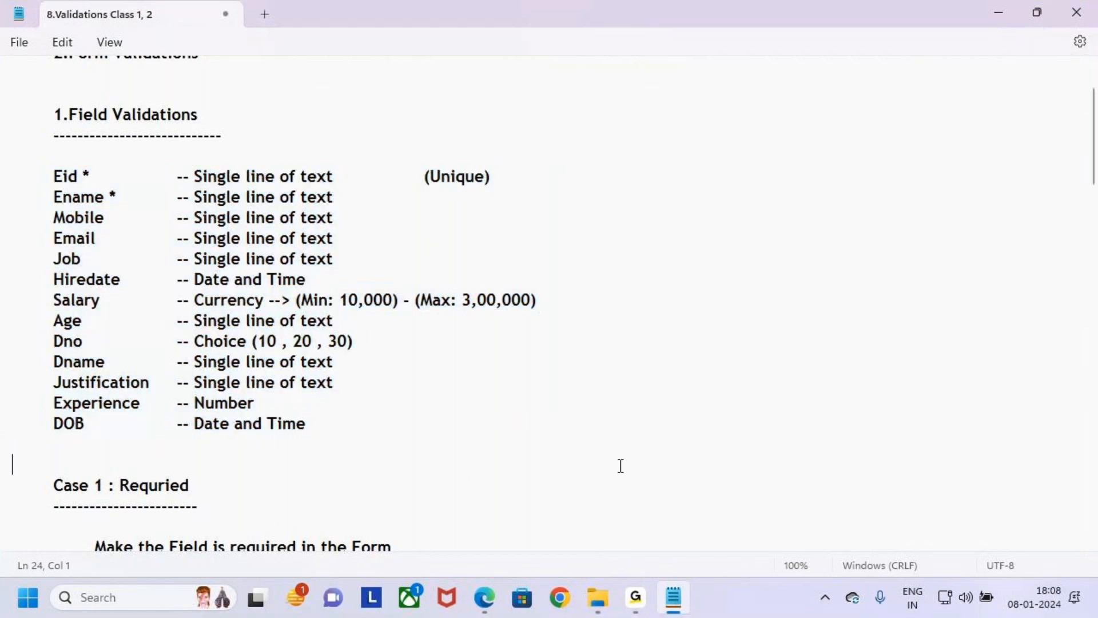
- Return to the AB Trainings app and outline the New Student Registration form with temporary marks leading off beside it
click(484, 597)
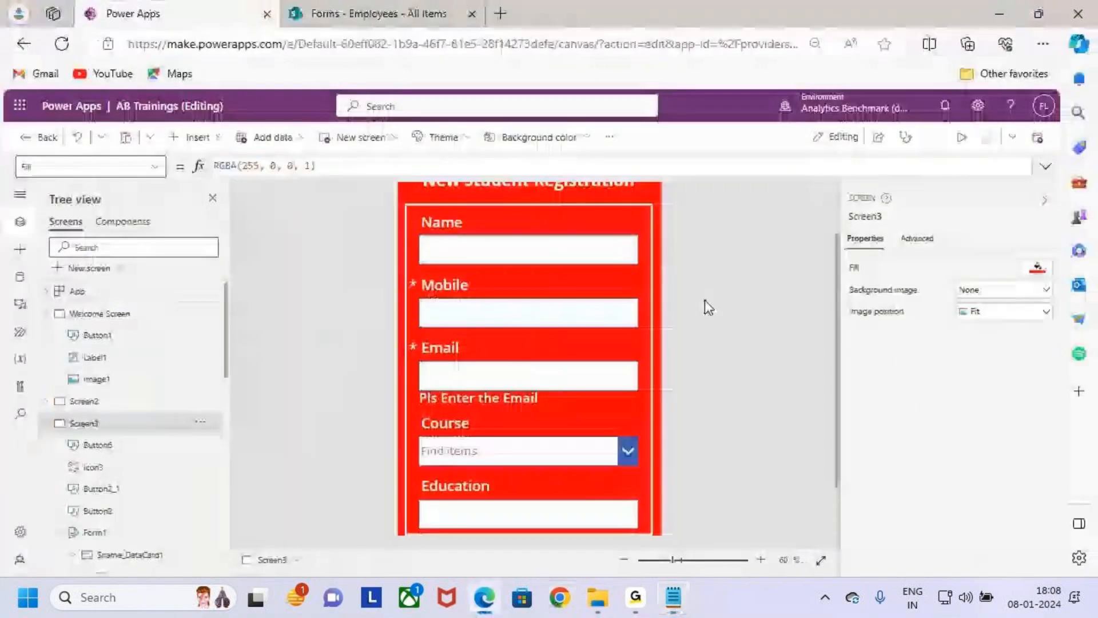
scroll(601, 341, down, 3)
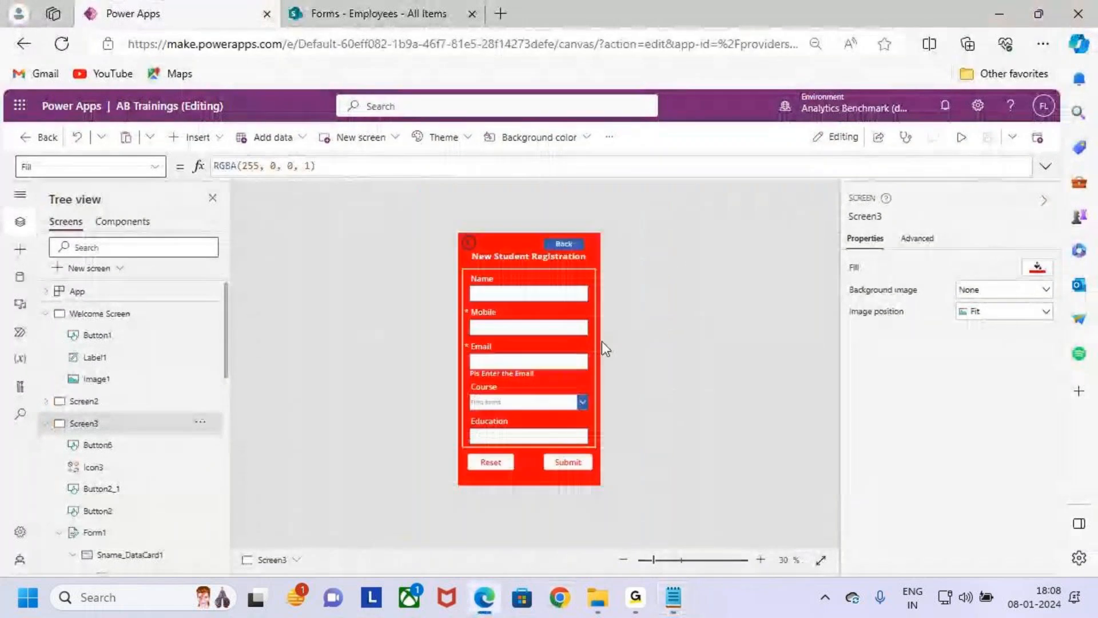
scroll(602, 341, up, 2)
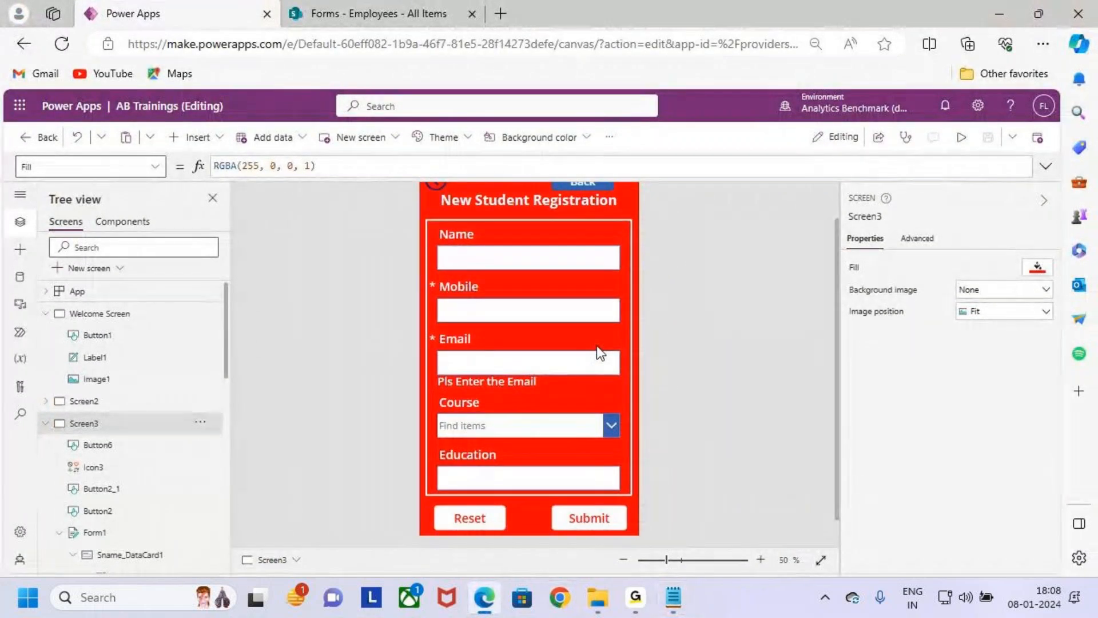
scroll(596, 346, down, 1)
key(ctrl+2)
mouse_move(446, 246)
mouse_down()
mouse_move(560, 450)
mouse_move(611, 466)
mouse_up()
drag(599, 381, 662, 381)
mouse_move(653, 369)
mouse_down()
mouse_move(668, 405)
mouse_move(725, 375)
mouse_move(768, 394)
mouse_up()
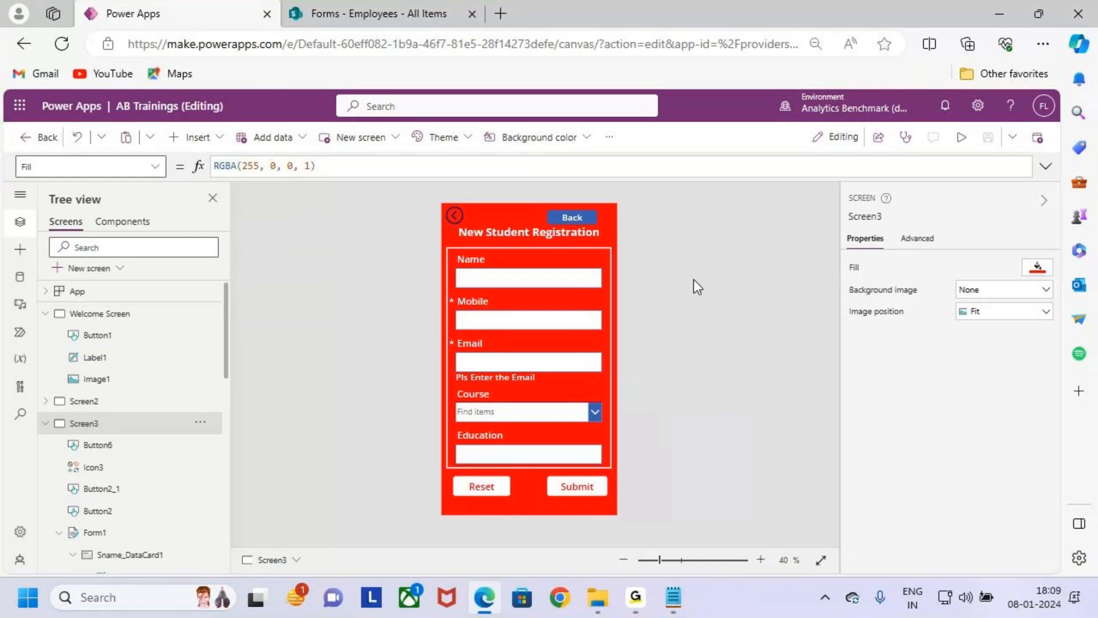
- Leave the AB Trainings app, mark the Blank app option temporarily, and start a new blank canvas app
click(27, 142)
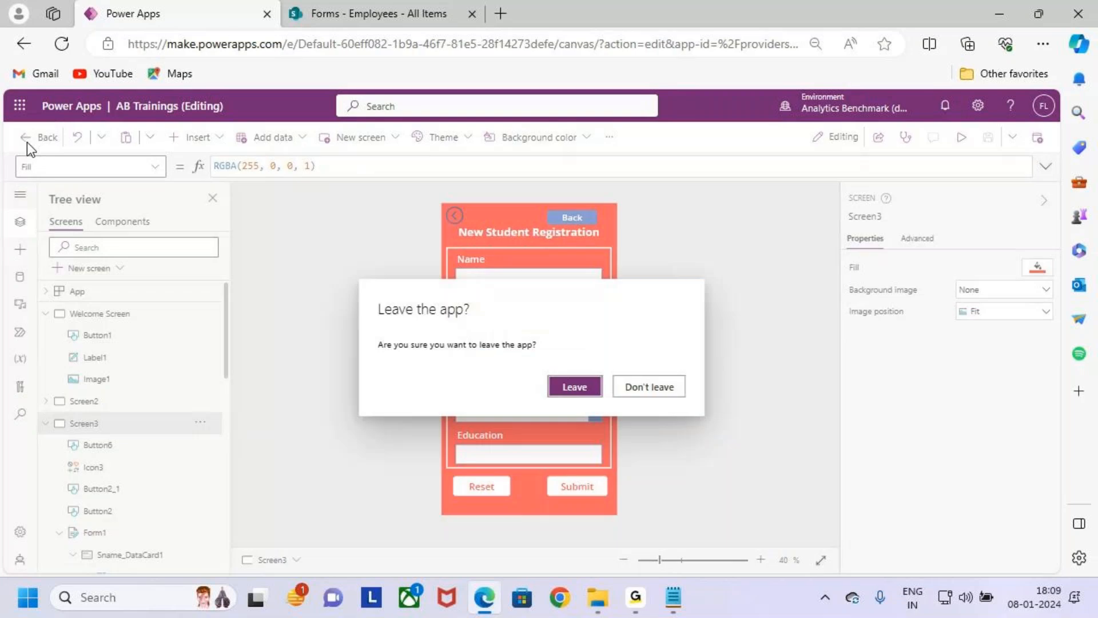
click(580, 389)
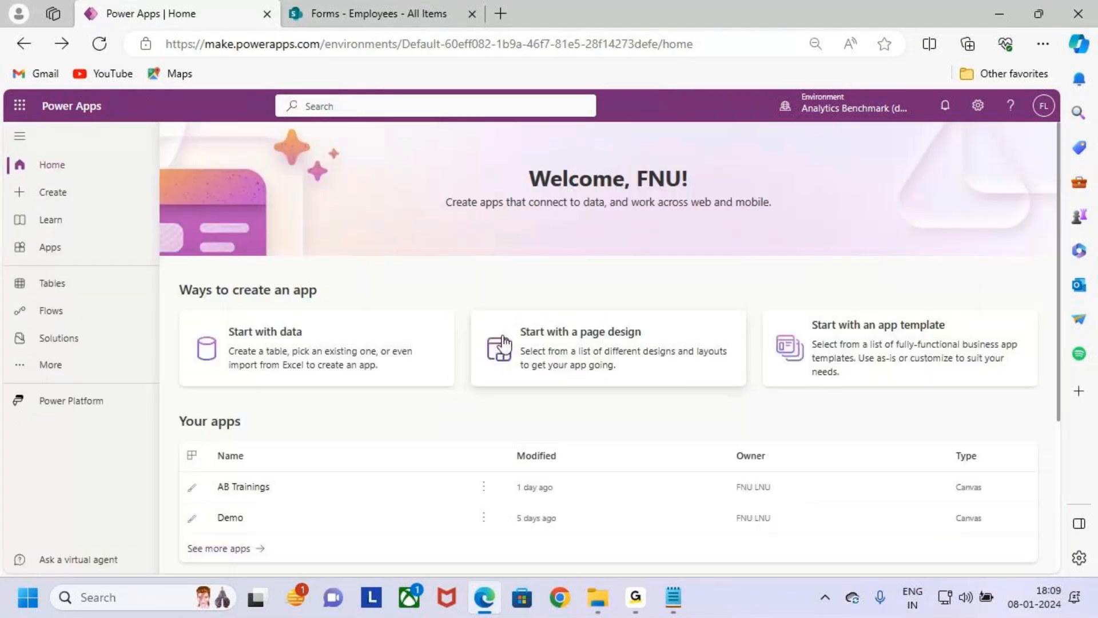
click(81, 197)
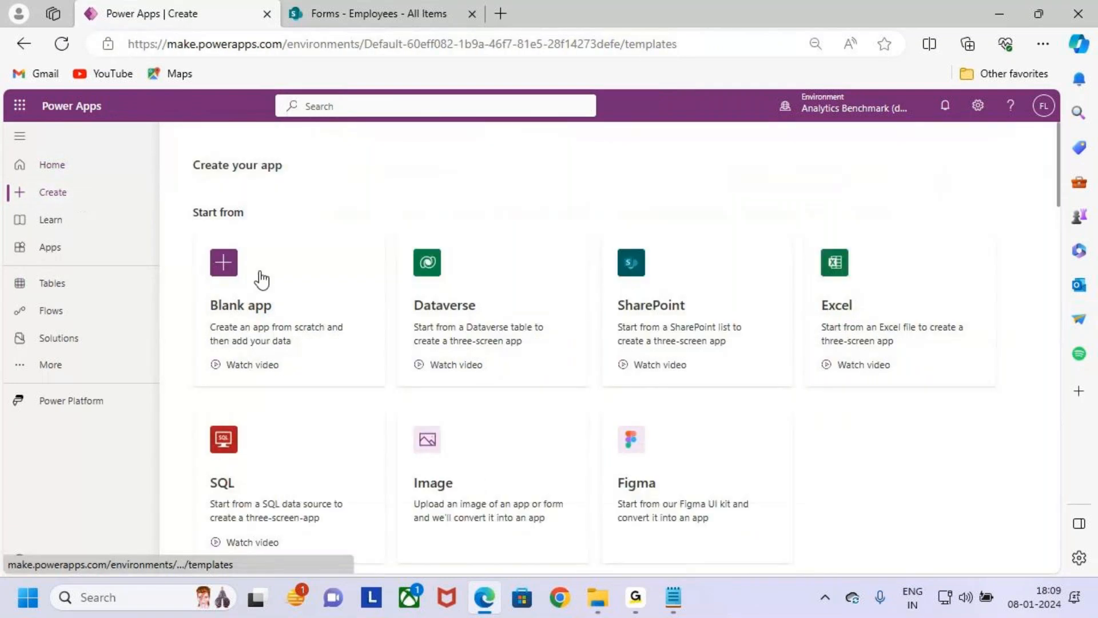
key(ctrl+2)
mouse_move(205, 246)
mouse_down()
mouse_move(302, 368)
mouse_move(378, 389)
mouse_up()
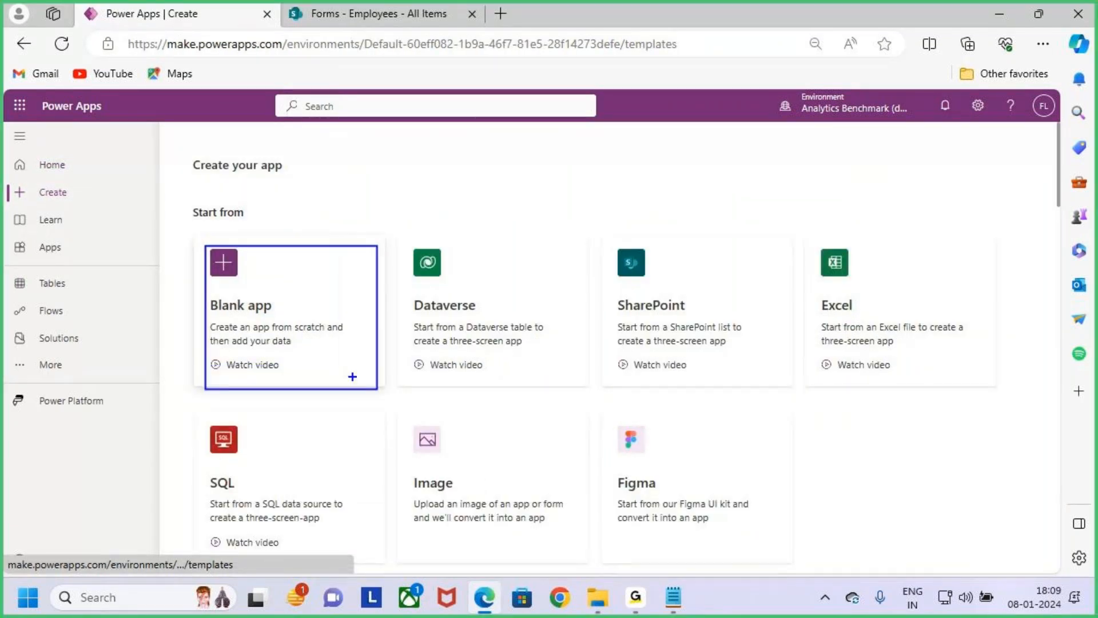
key(Escape)
click(318, 308)
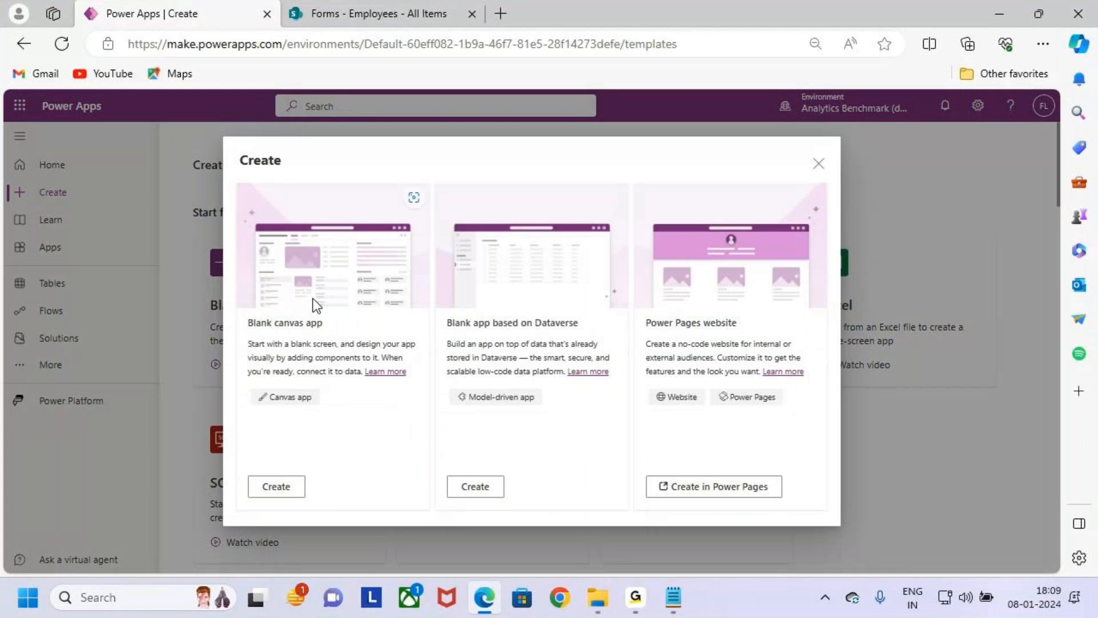
click(296, 486)
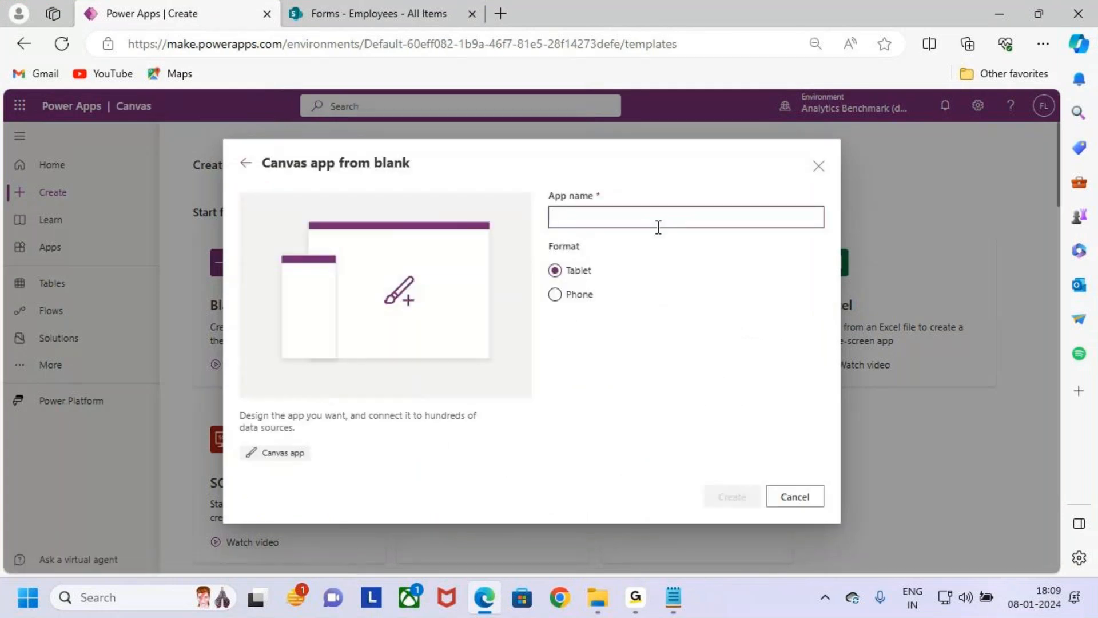
- Name the new canvas app Validations, keep the Tablet format, and create it
key(Caps_Lock)
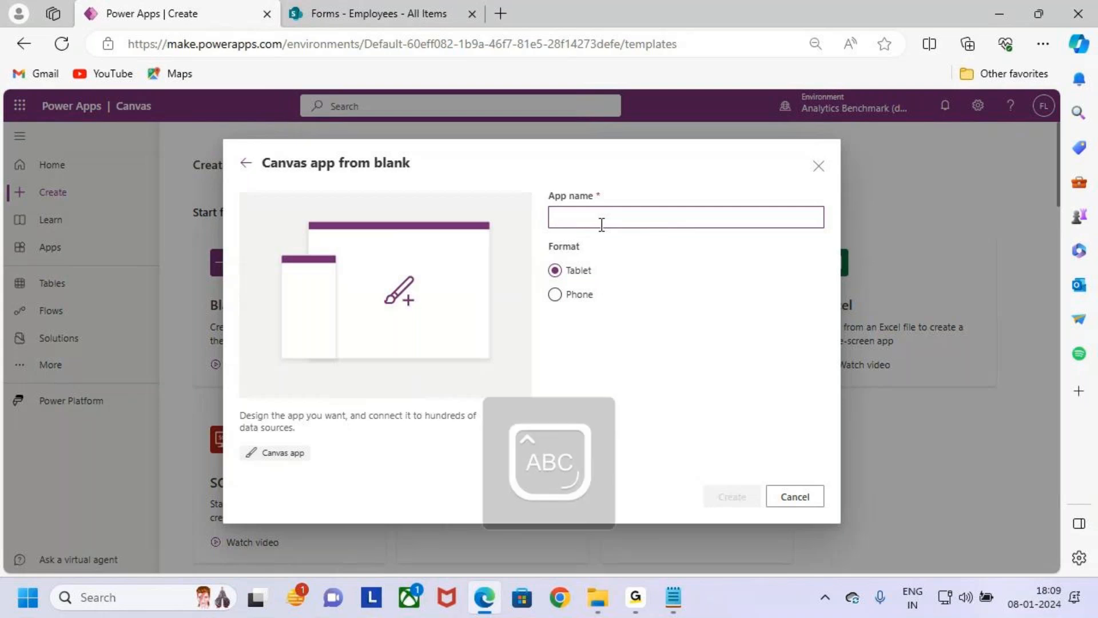
key(Caps_Lock)
text(Va)
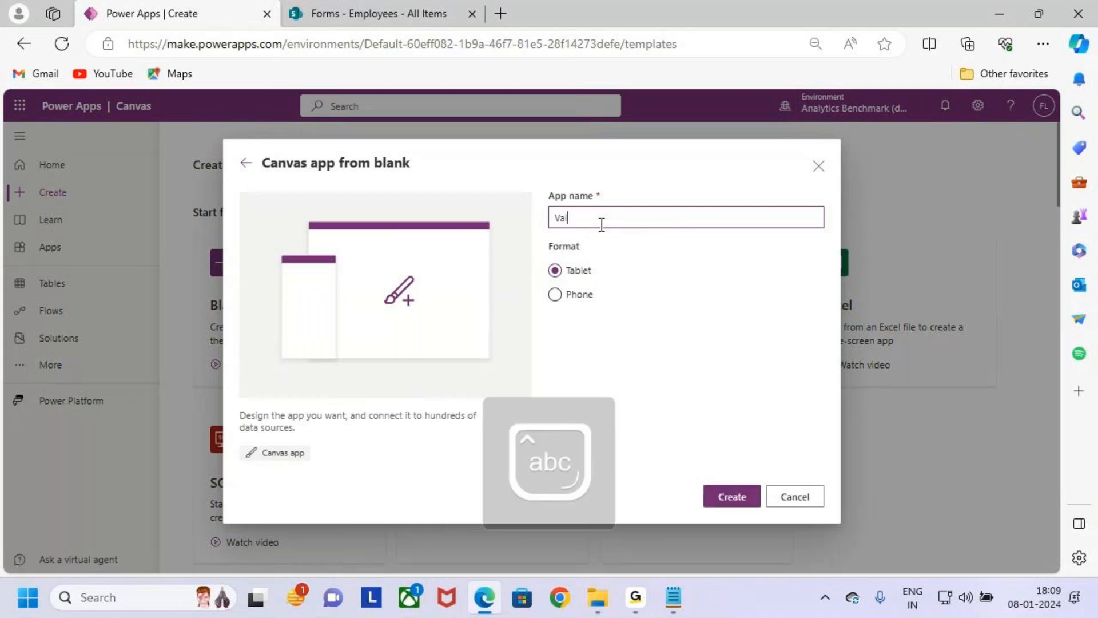
key(BackSpace)
key(BackSpace)
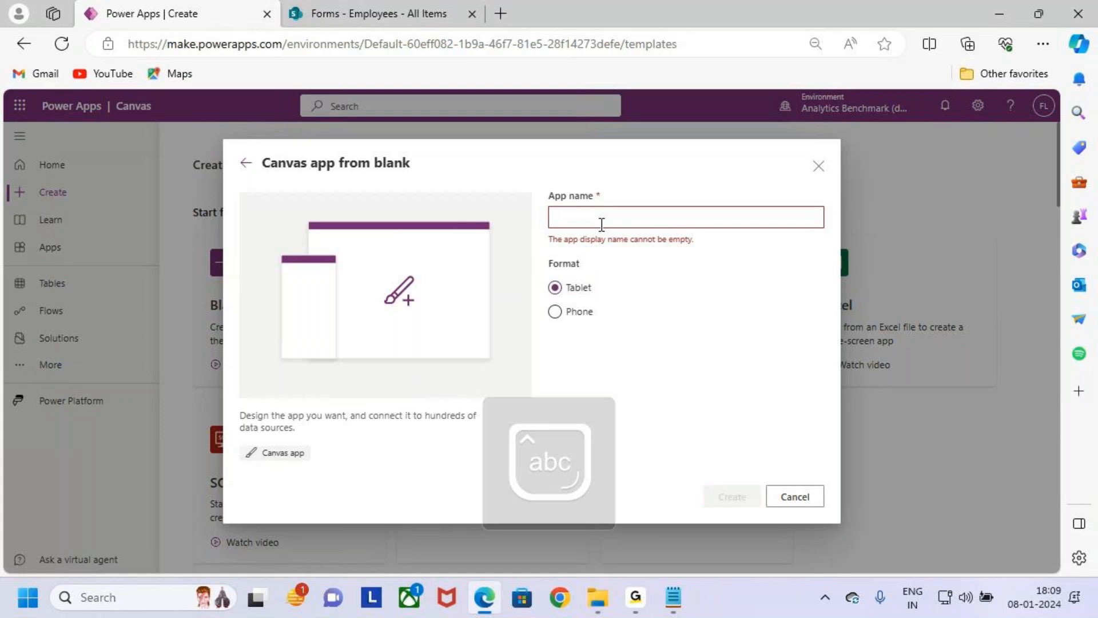
text(Validations)
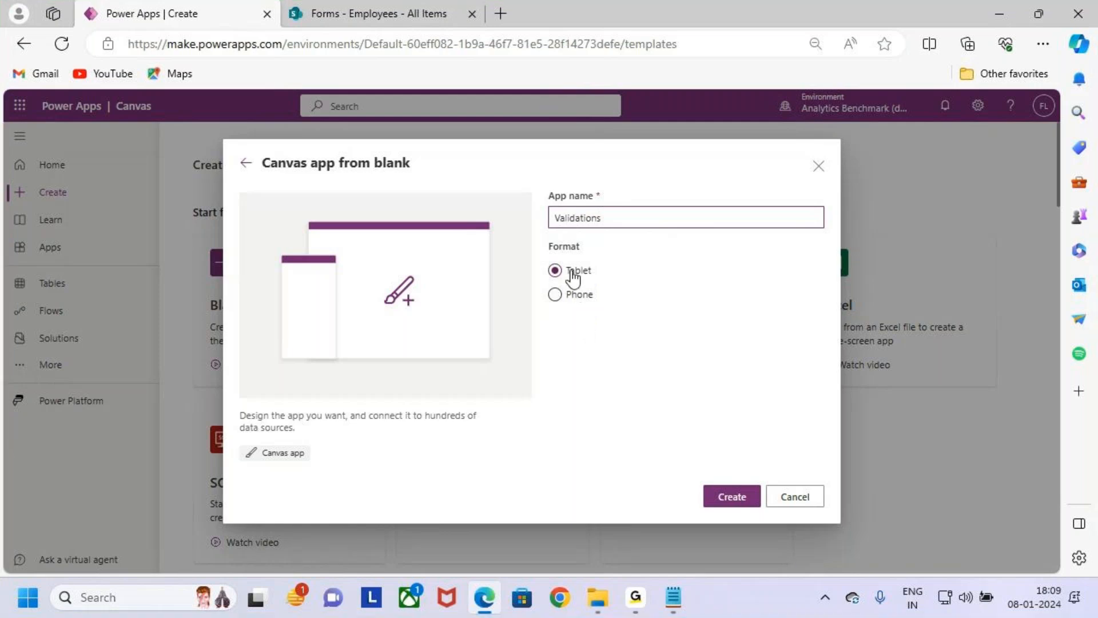
click(745, 503)
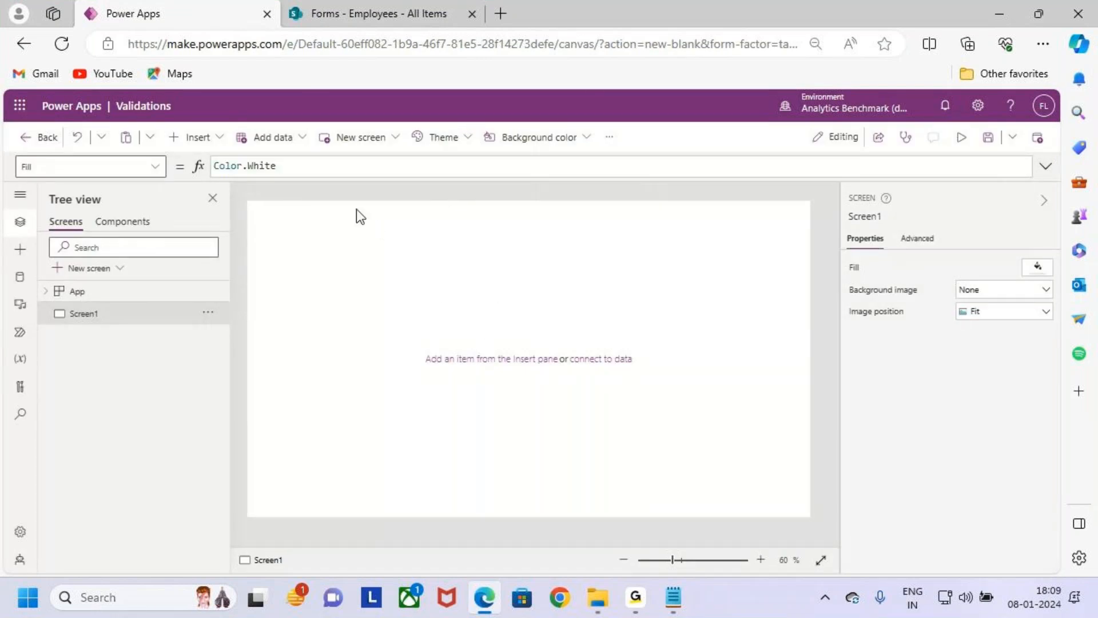
- Point out the Validations app name and the empty Screen1 canvas with temporary boxes and arrows, then clear the marks
drag(109, 89, 183, 123)
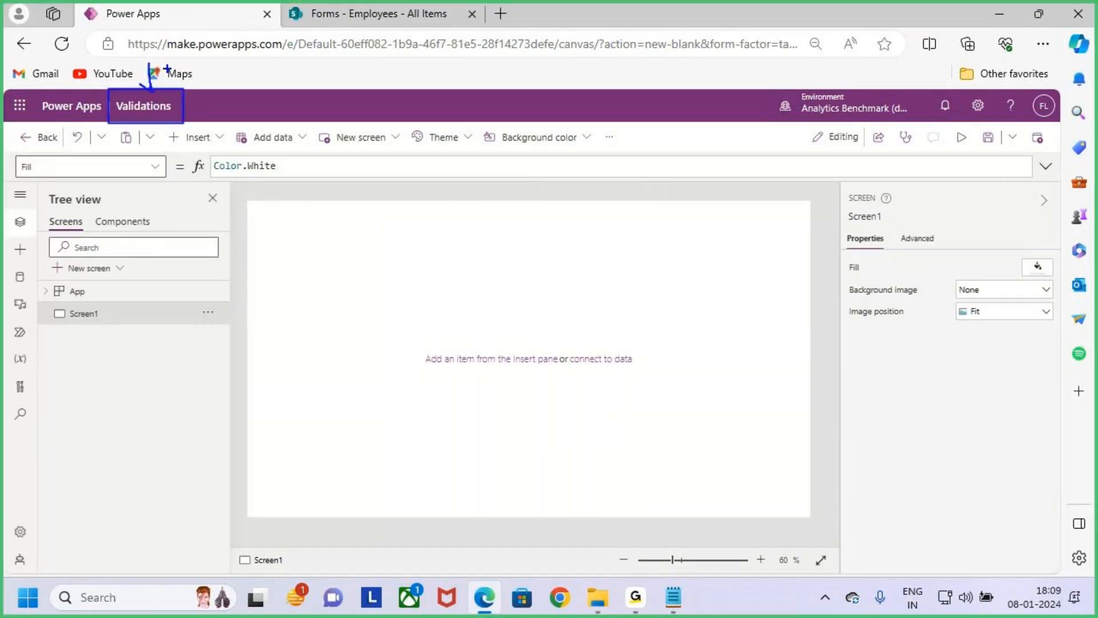
key(e)
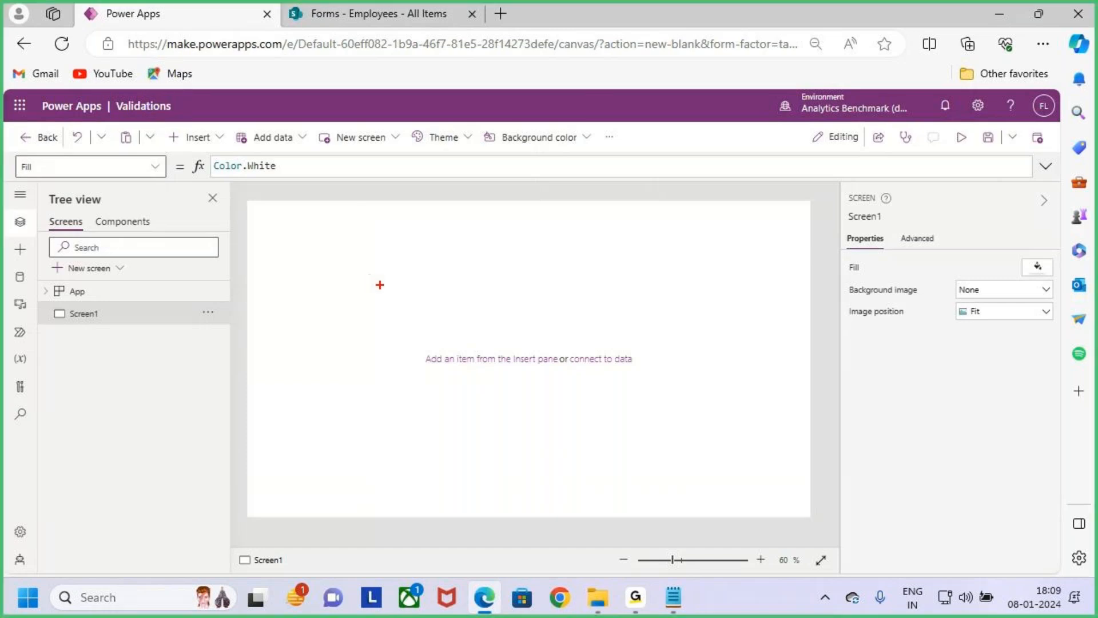
drag(270, 233, 798, 477)
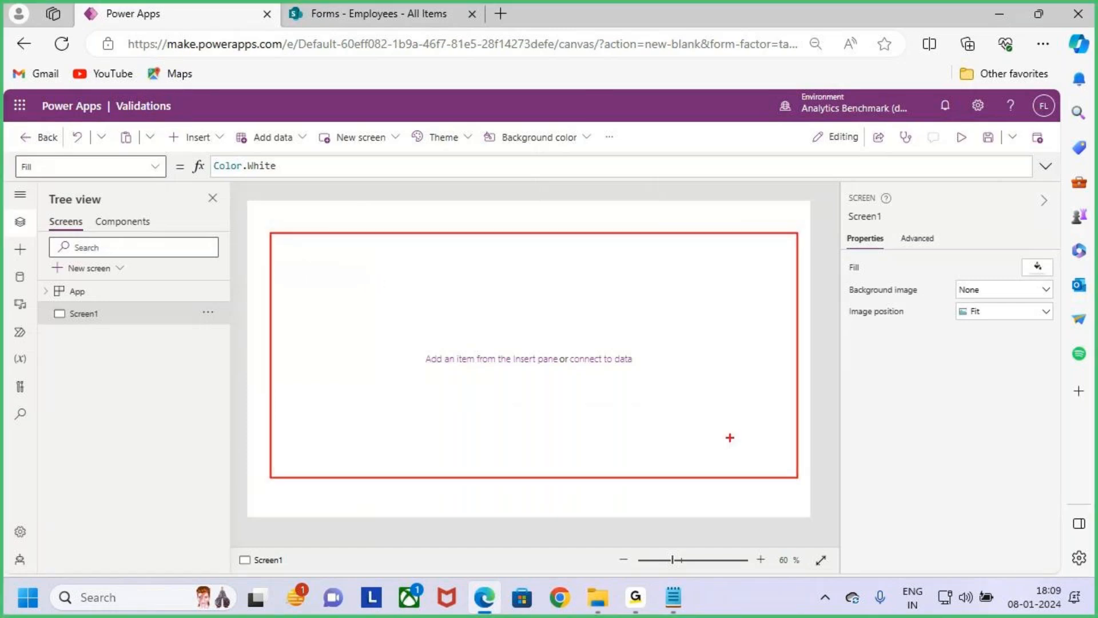
drag(669, 385, 729, 334)
key(Escape)
- Insert a text label and stretch it across the top of Screen1 at position 0, 0, sized 1366 by 73
click(199, 137)
click(294, 197)
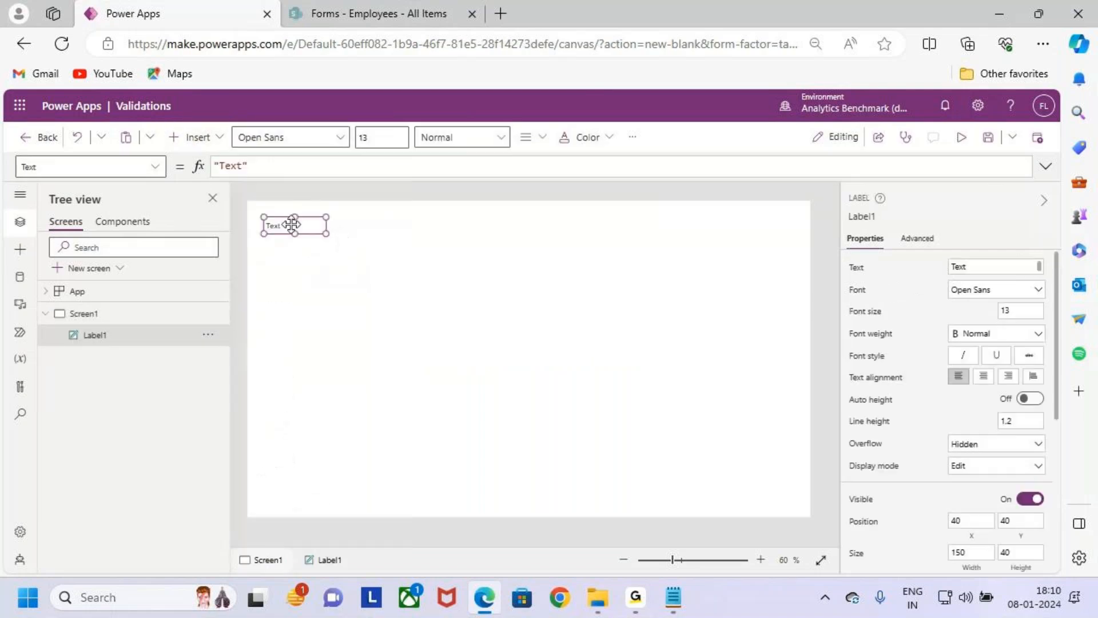
drag(289, 226, 821, 233)
- Give the header label an orange background and white text
click(632, 137)
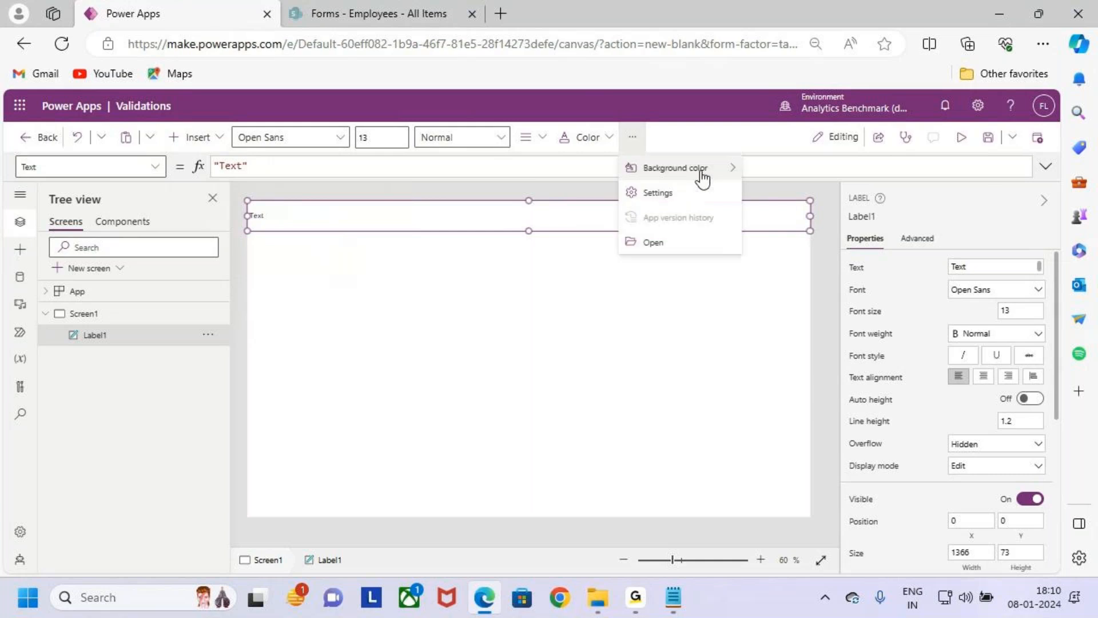
click(703, 169)
click(918, 189)
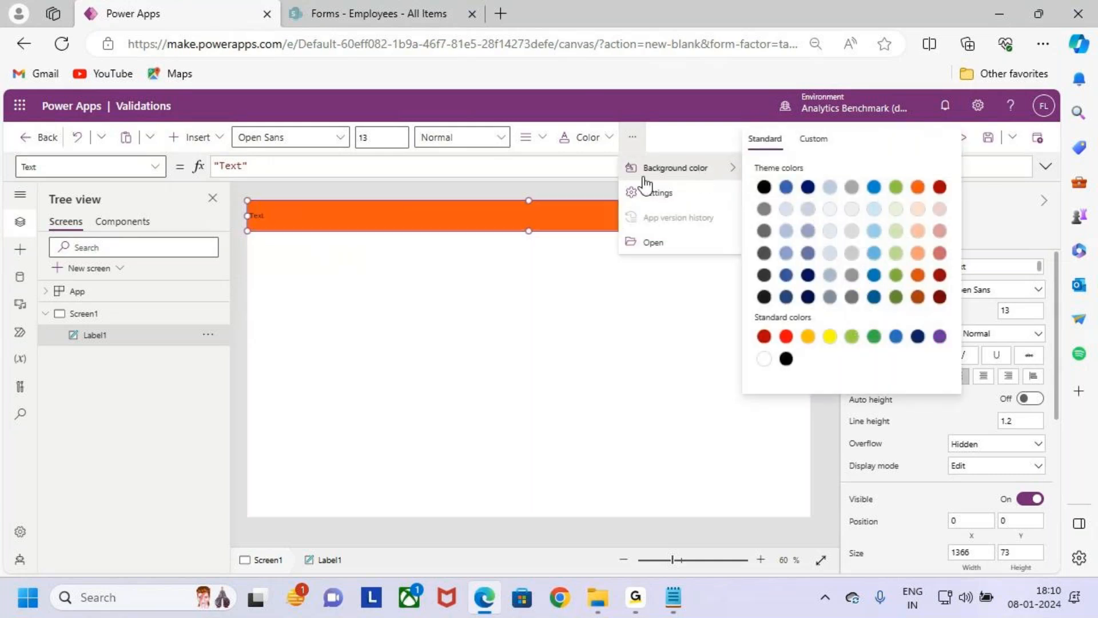
click(577, 140)
click(575, 386)
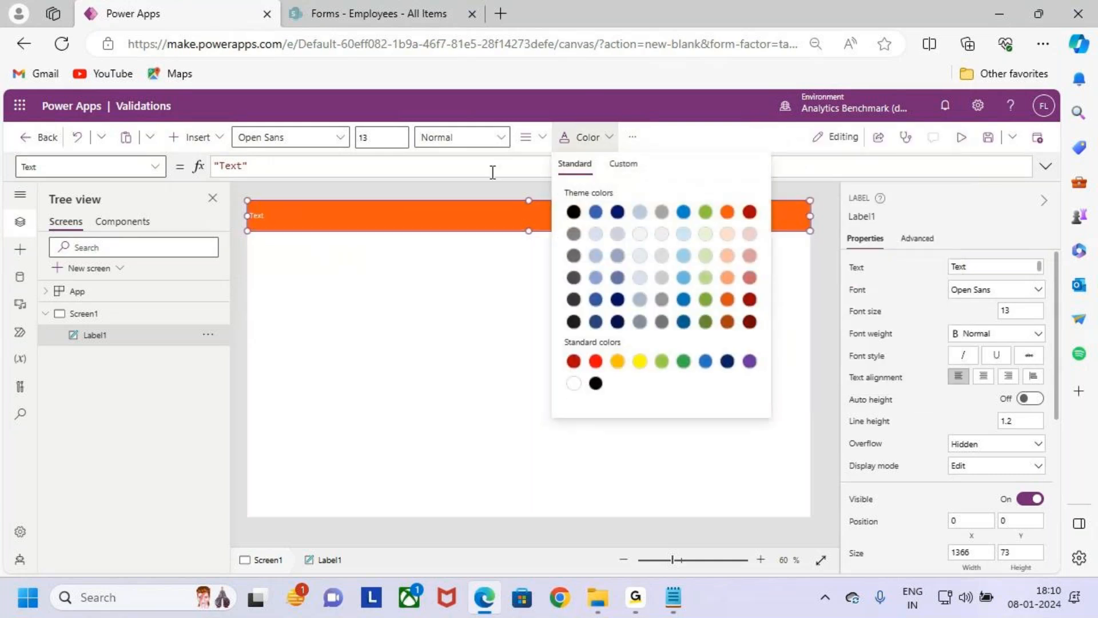
- Set the header label's font weight to Semibold and its font size to 28, keeping the Open Sans font
click(465, 140)
click(487, 185)
drag(376, 138, 327, 138)
key(Return)
click(314, 143)
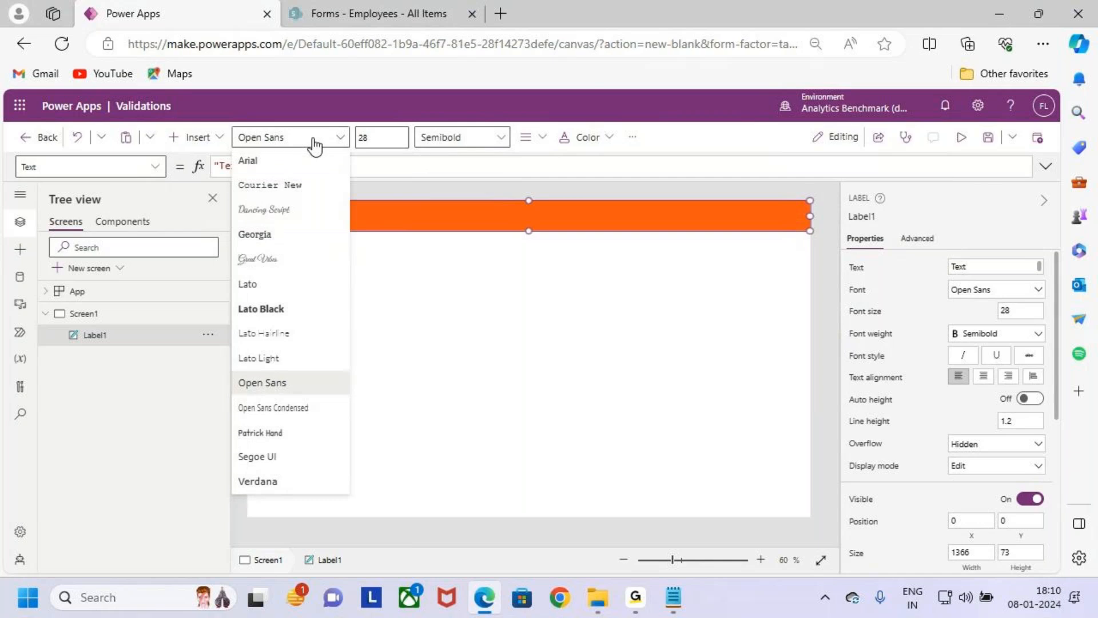
click(432, 366)
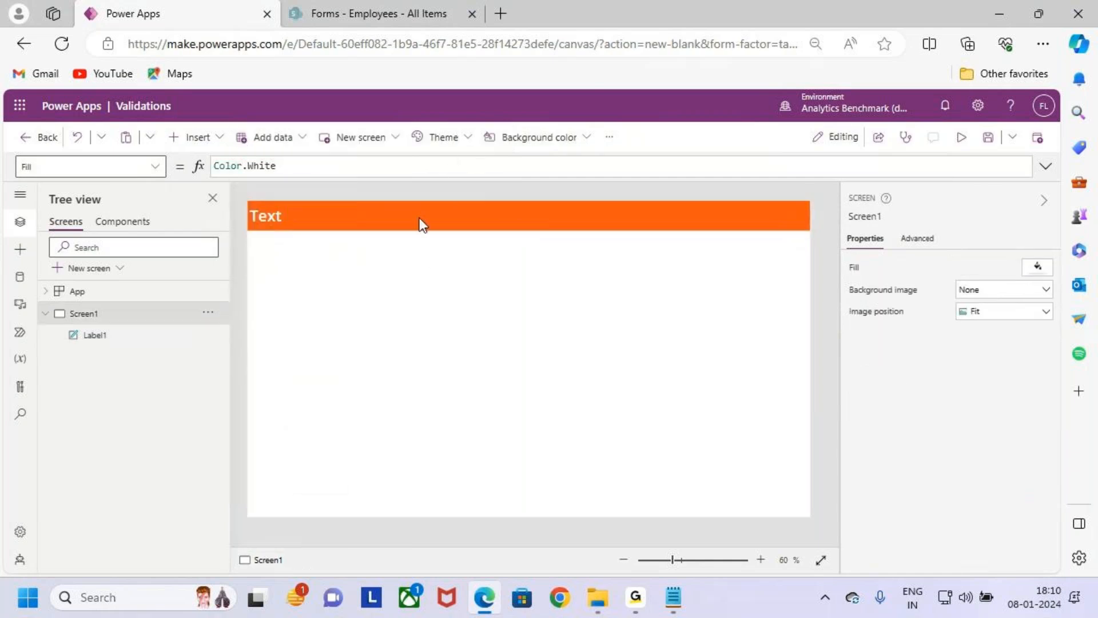
- Center the header label's text, try the Bold weight, and set it back to Semibold
click(420, 223)
click(524, 136)
click(572, 193)
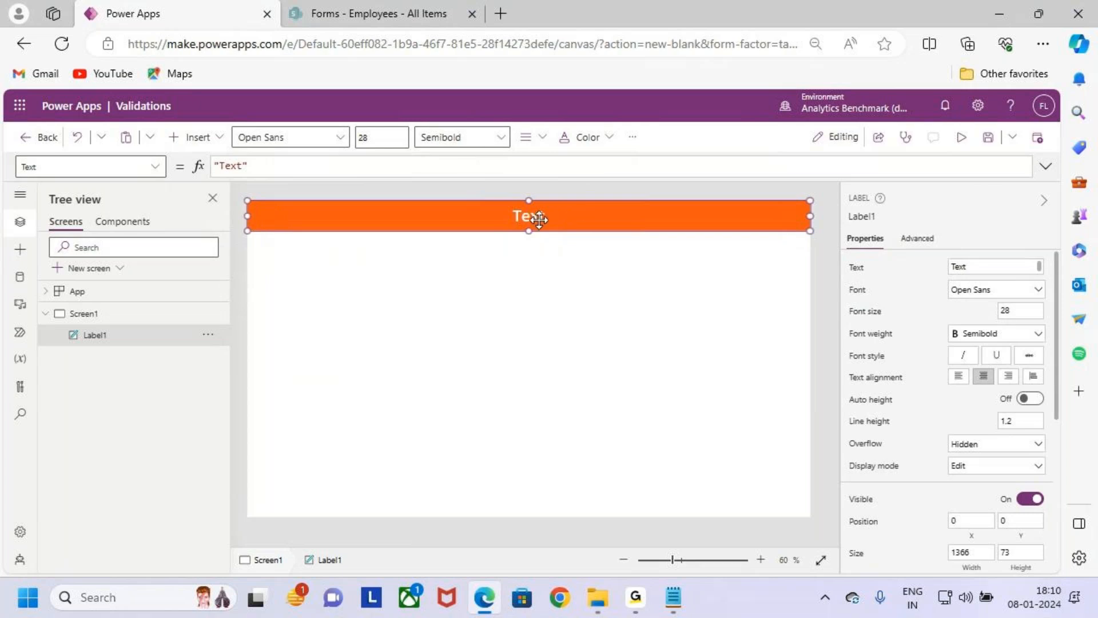
click(442, 141)
click(472, 162)
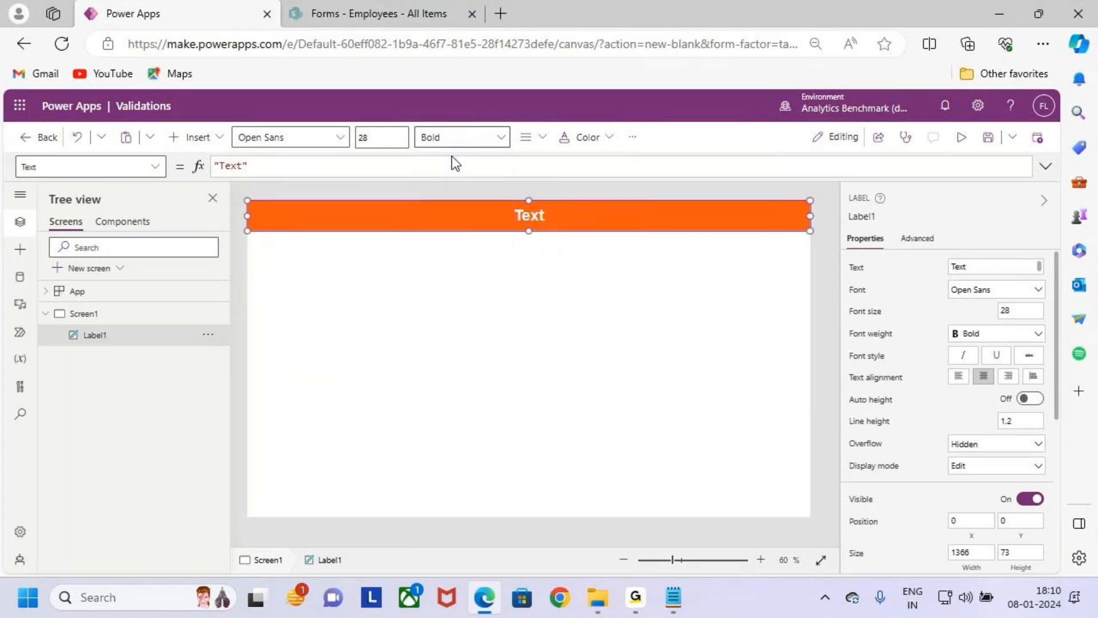
click(452, 138)
click(474, 187)
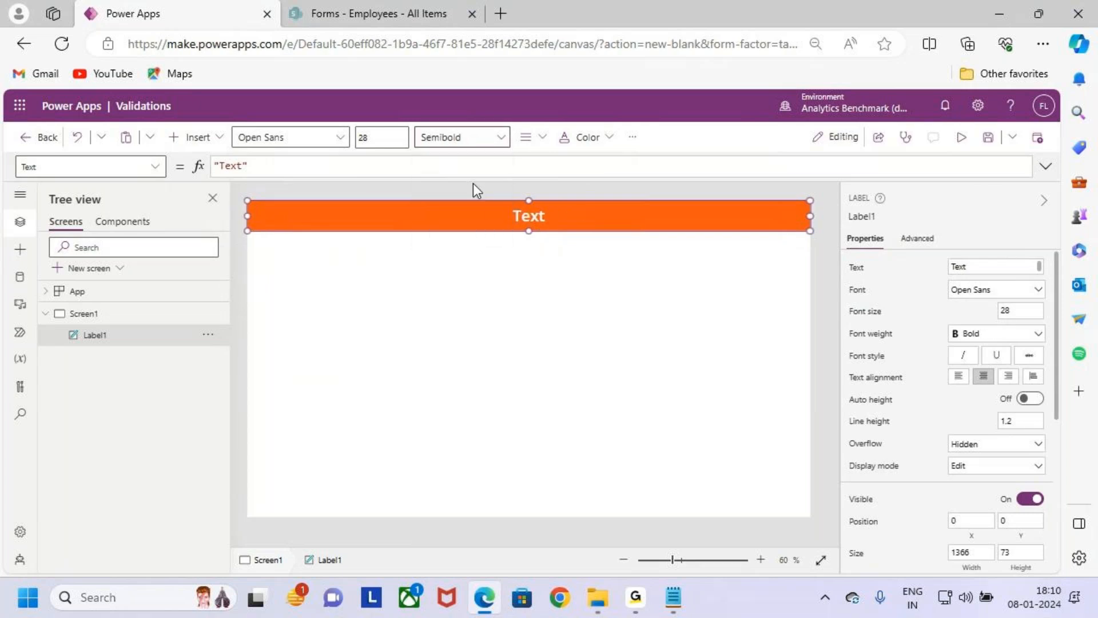
- Replace the header label's text with "Field Validations" copied from the class notes
double_click(545, 221)
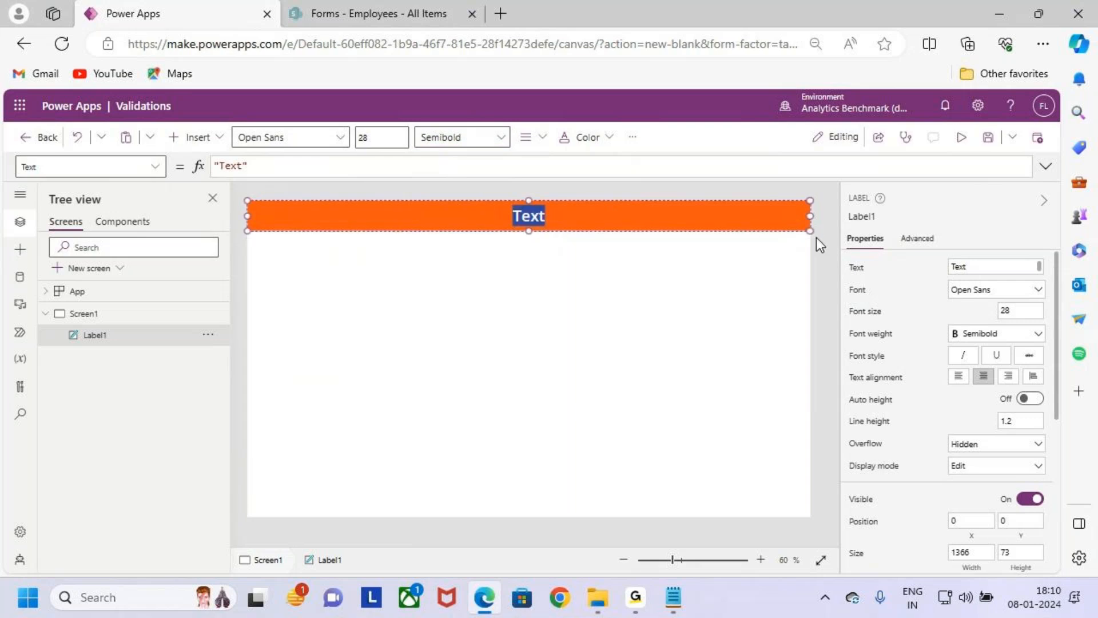
click(970, 267)
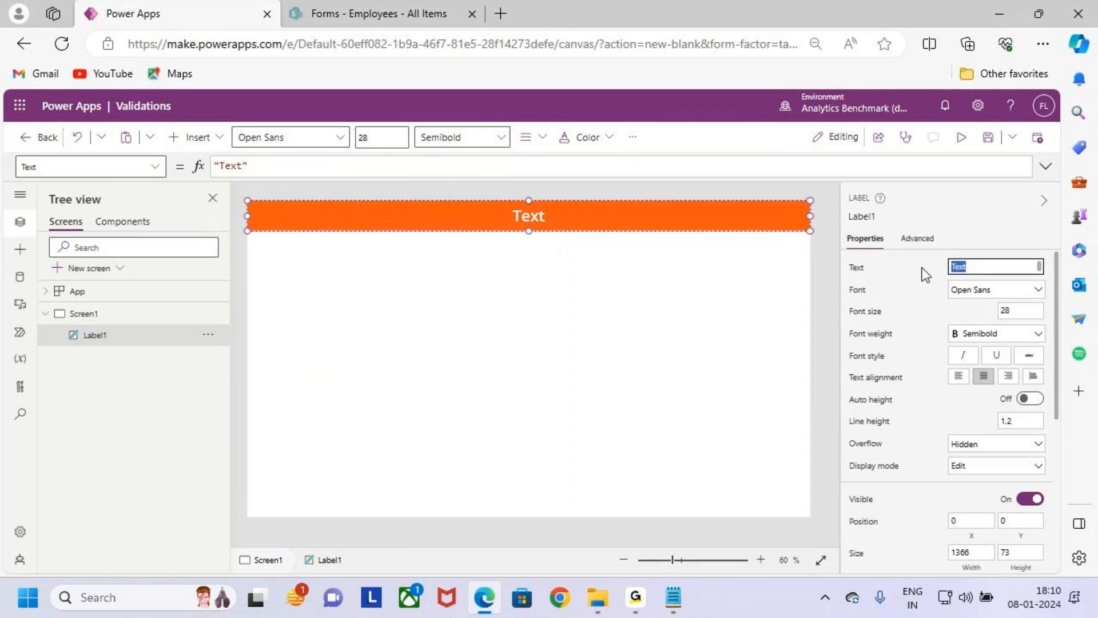
key(alt+Tab)
drag(55, 114, 87, 116)
click(211, 138)
drag(200, 116, 74, 118)
key(alt+Tab)
text(Field Validations)
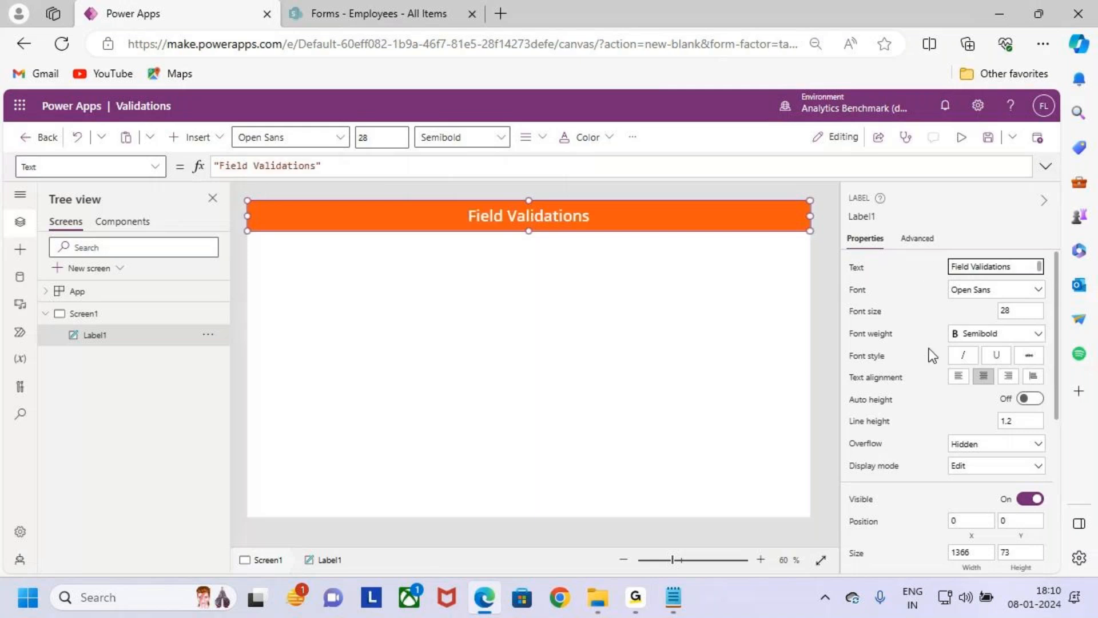
- Point out the Field Validations title with a temporary box and arrow, then clear the marks
click(573, 280)
key(ctrl+2)
drag(446, 196, 614, 244)
drag(501, 161, 511, 208)
key(Escape)
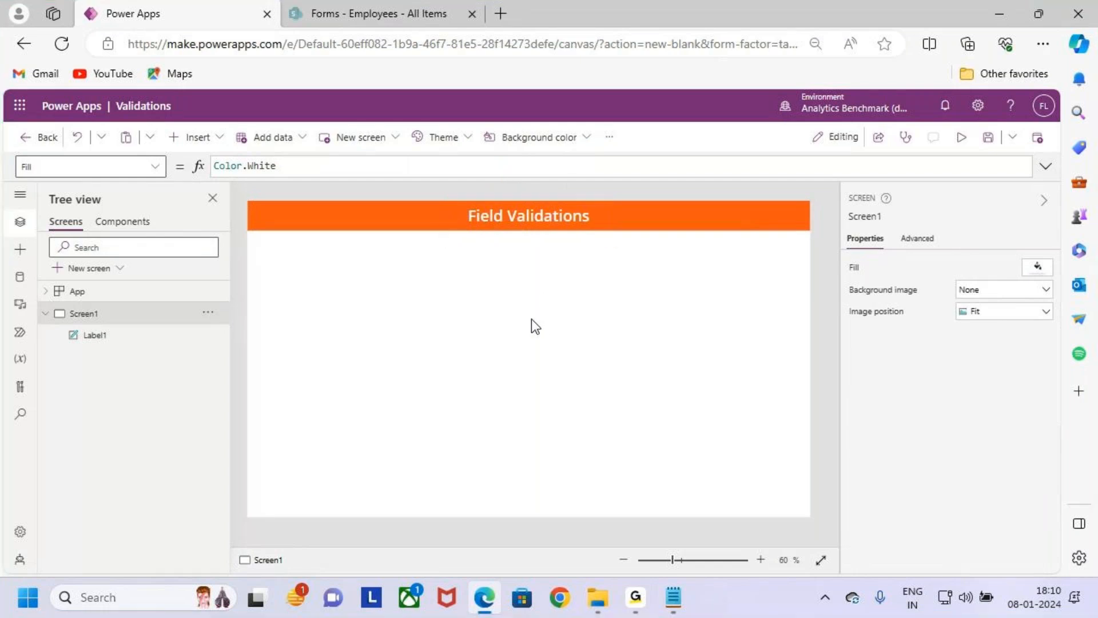
- Outline the empty area below the title with temporary marks to show where the form goes, then clear them
click(583, 222)
click(573, 363)
key(ctrl+2)
drag(345, 266, 702, 422)
drag(670, 355, 742, 289)
key(Escape)
- Insert an edit form below the title, placed at X 24, Y 90 and sized 1321 by 575
click(213, 137)
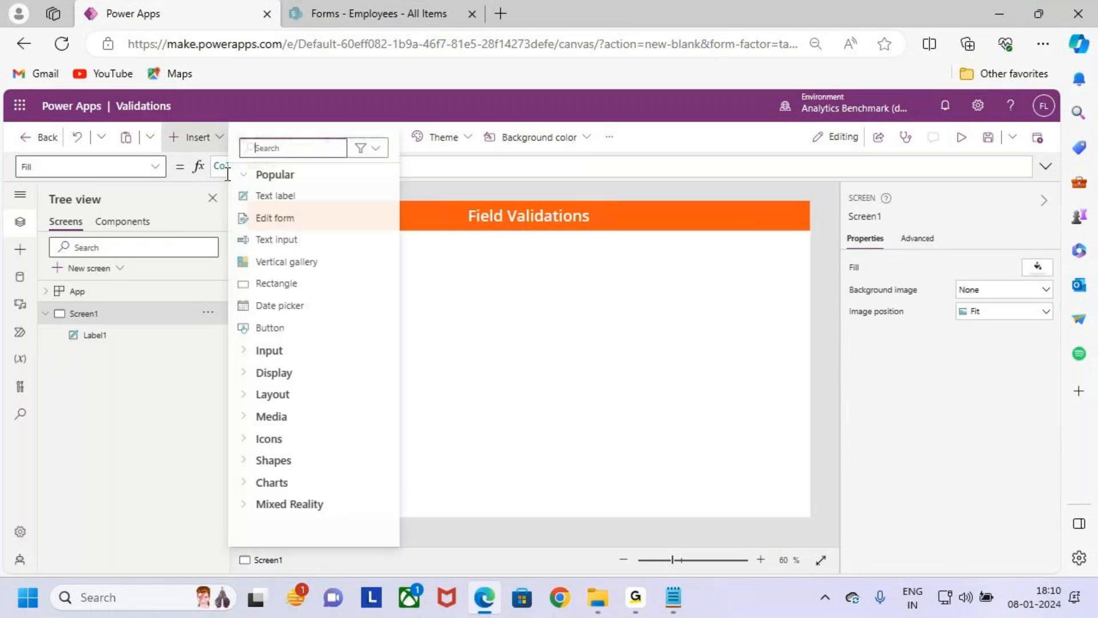
drag(247, 207, 330, 247)
key(Escape)
click(298, 221)
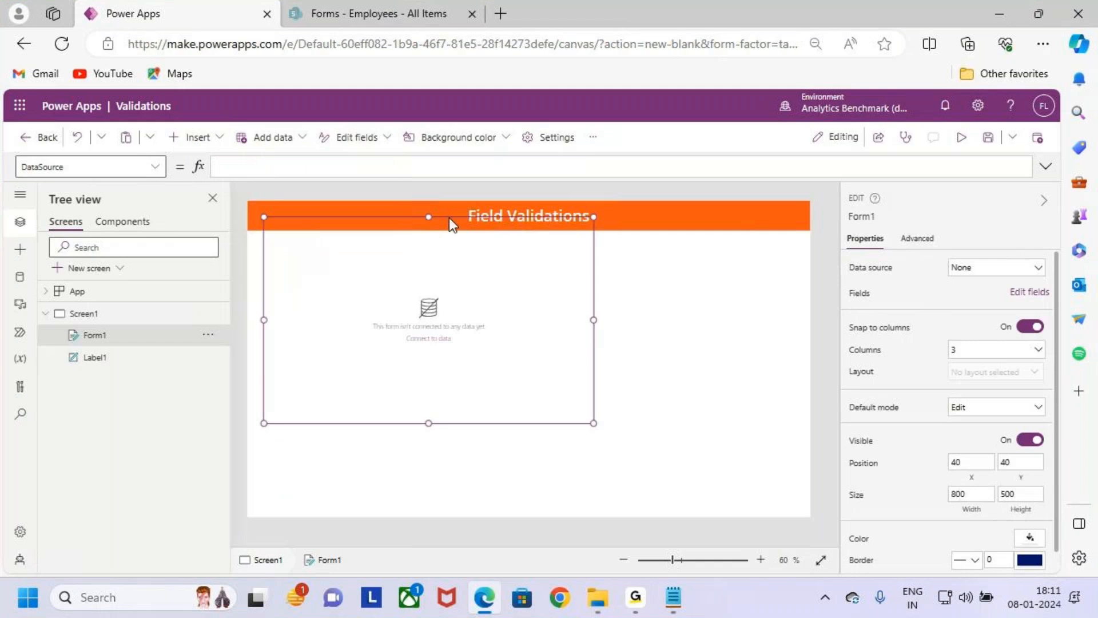
mouse_move(450, 215)
mouse_down()
mouse_move(446, 246)
mouse_move(442, 235)
mouse_up()
drag(585, 340, 801, 360)
drag(530, 445, 530, 474)
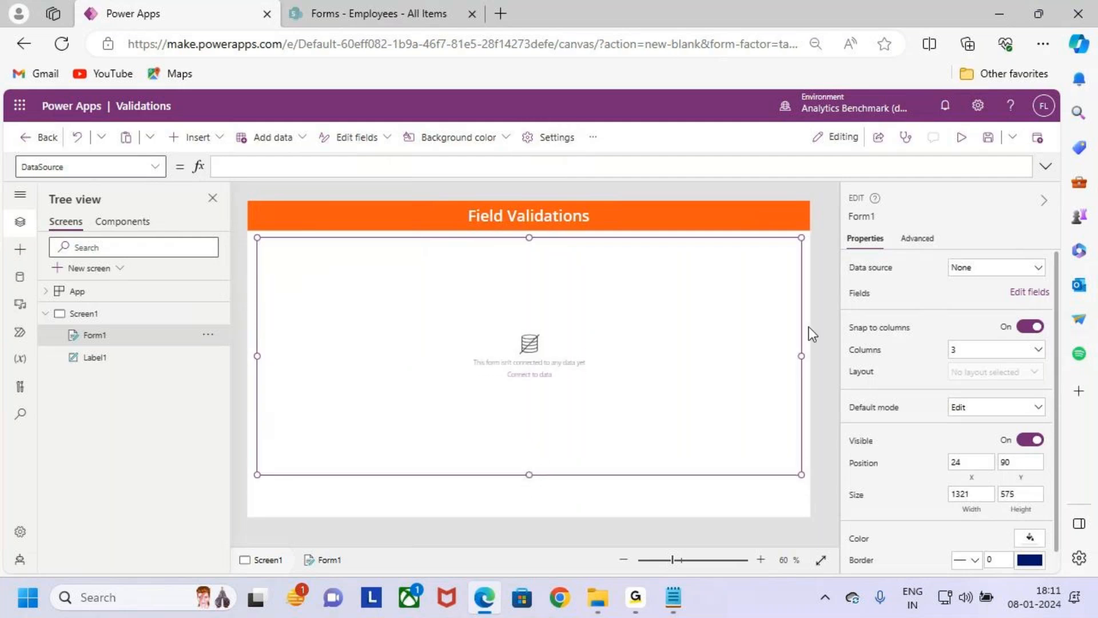
- Examine the form's missing data connection notice up close, boxing the message and the Connect to data link temporarily
key(ctrl+2)
drag(485, 359, 588, 391)
key(Escape)
scroll(578, 400, up, 10)
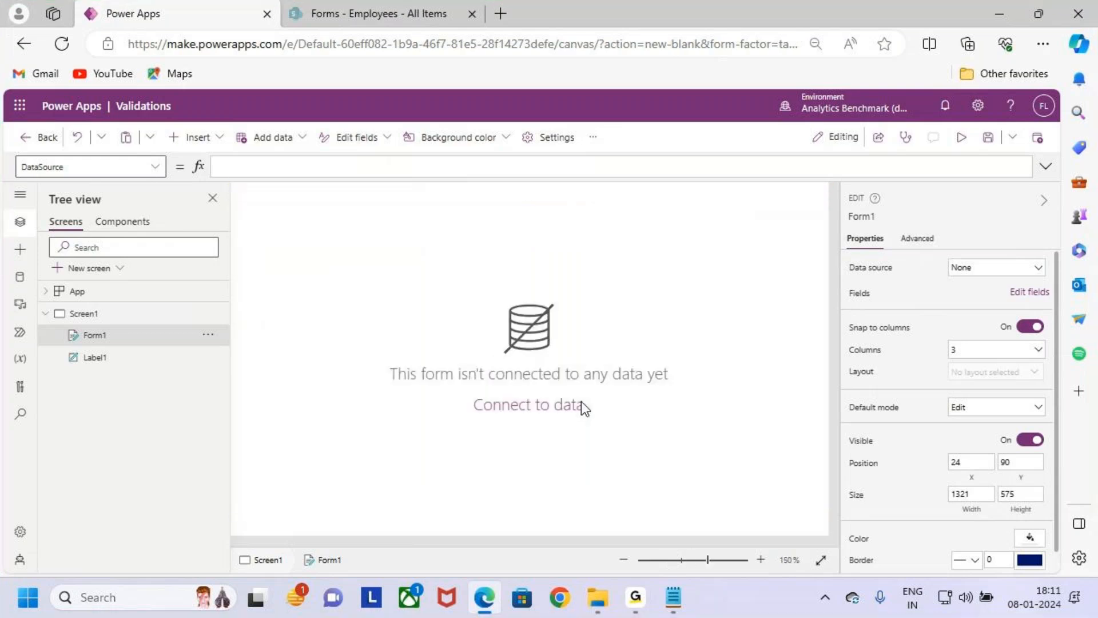
scroll(649, 413, up, 1)
key(ctrl+2)
mouse_move(409, 426)
mouse_down()
mouse_move(479, 462)
mouse_move(667, 480)
mouse_up()
key(Escape)
scroll(688, 454, down, 10)
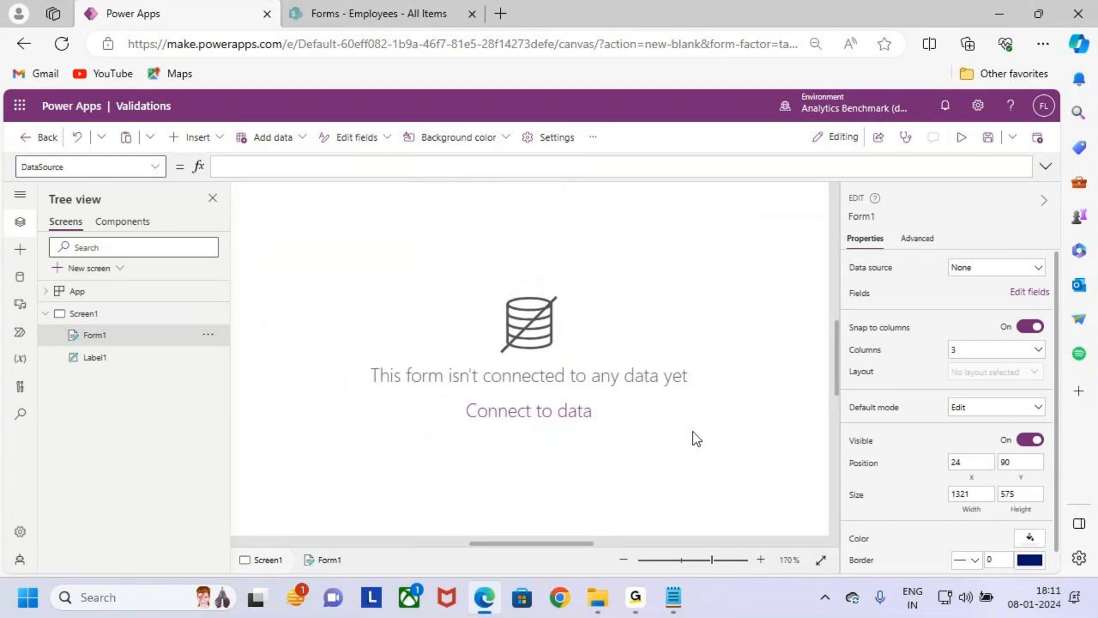
scroll(653, 410, up, 1)
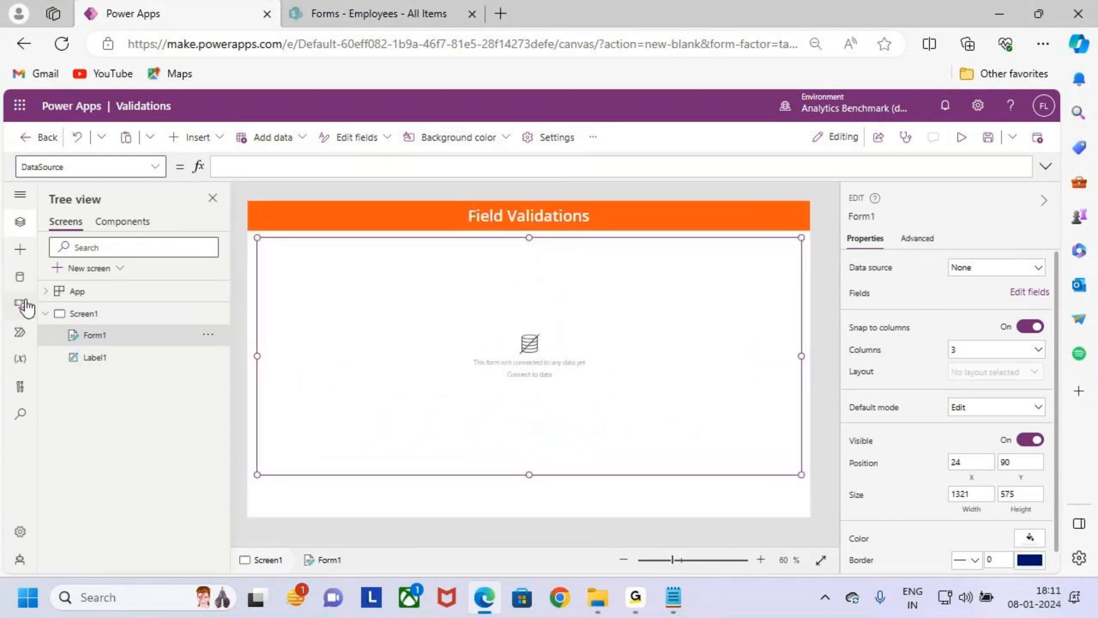
- Start adding a data source to the app, searching for sharePoint and choosing the existing SharePoint connection
key(ctrl+2)
drag(6, 262, 38, 296)
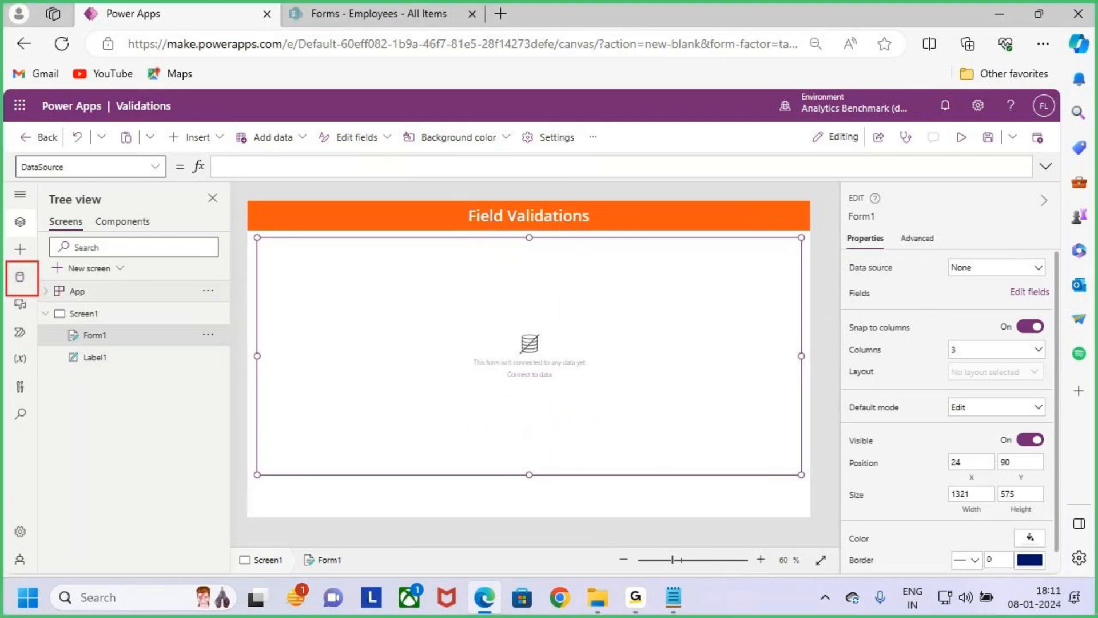
click(22, 279)
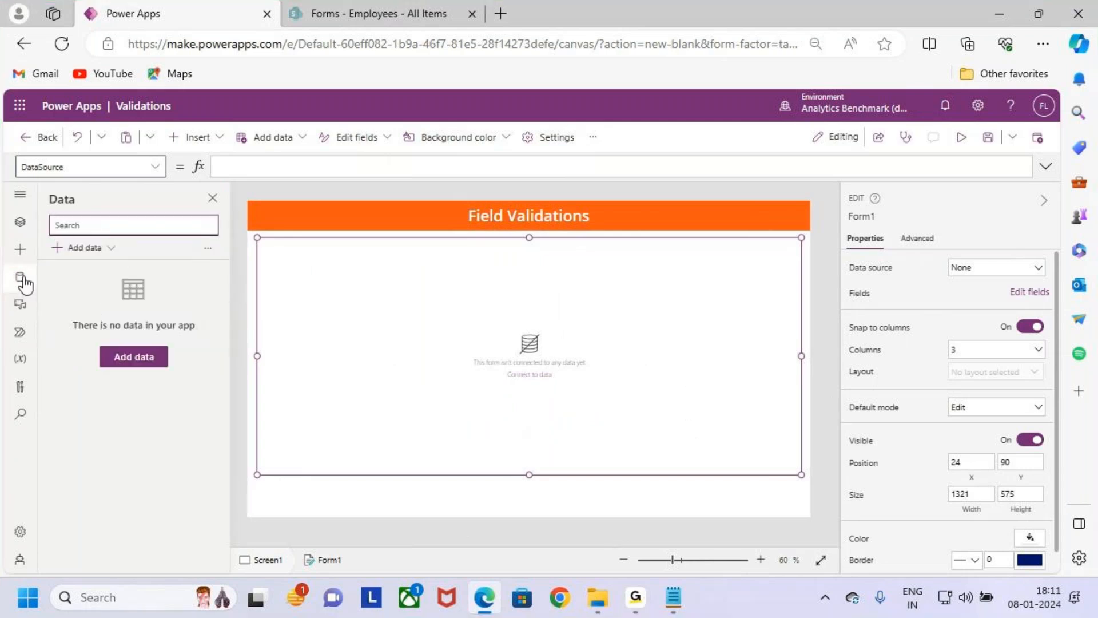
click(86, 249)
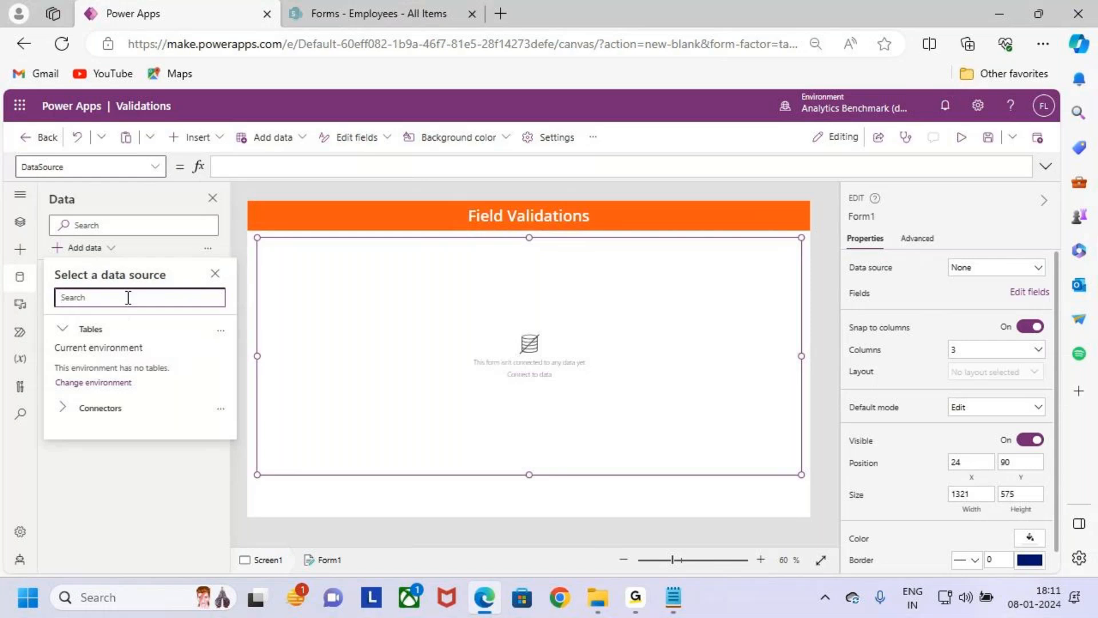
text(share)
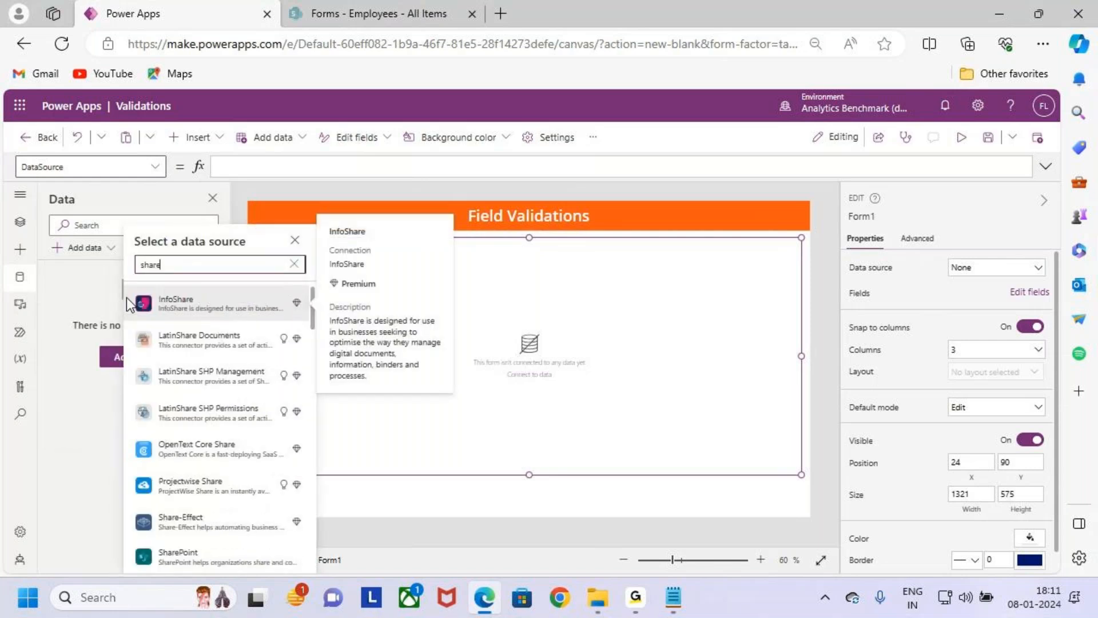
text(Point)
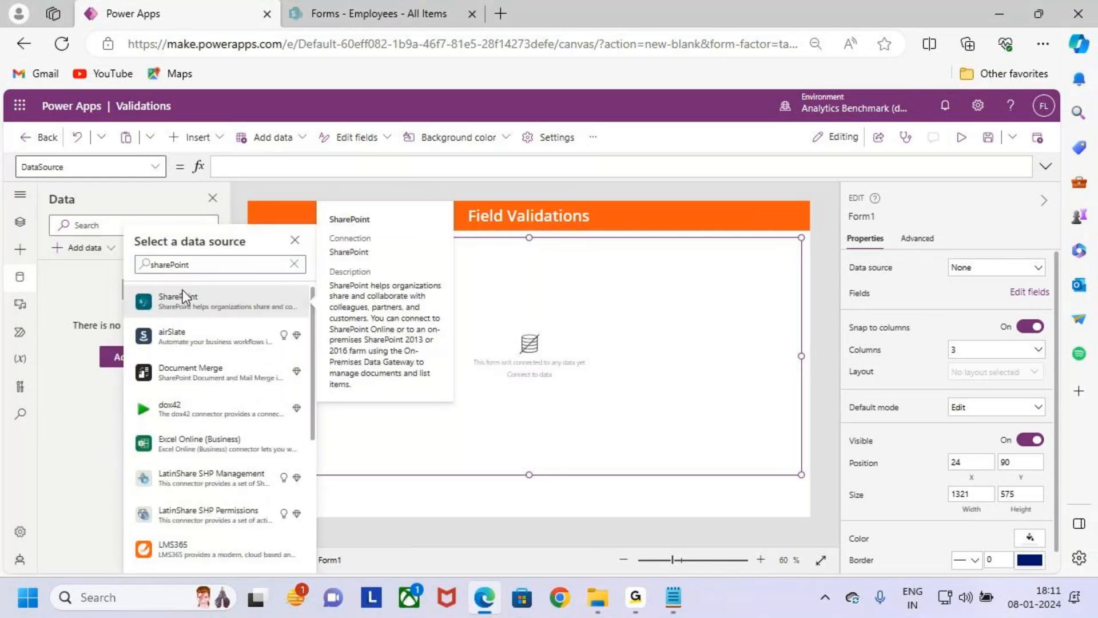
click(183, 297)
click(195, 313)
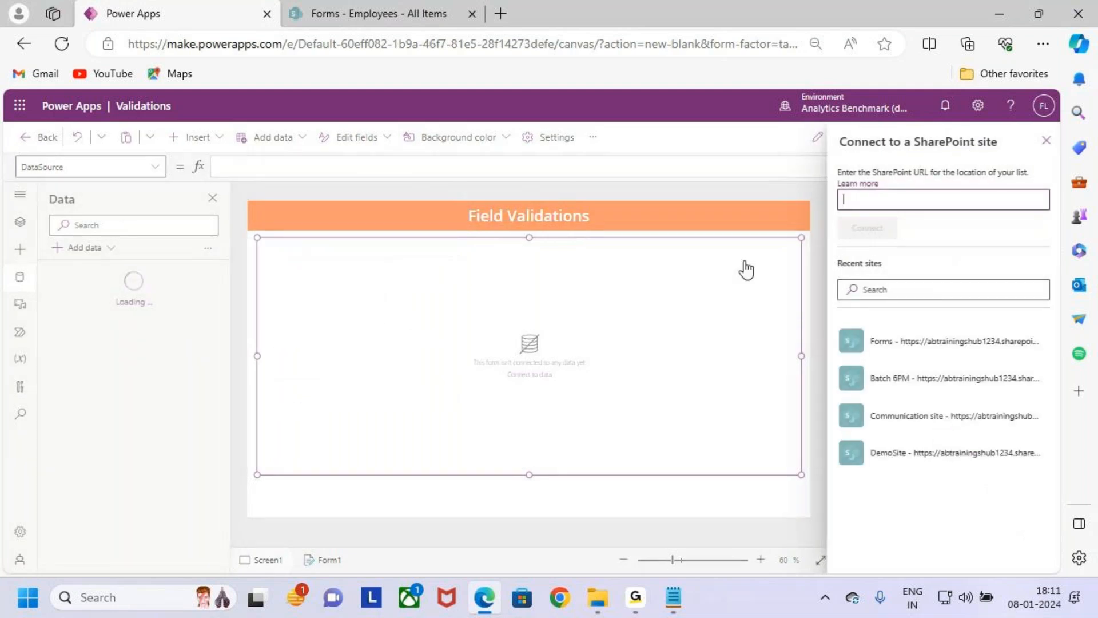
- Connect the app to the Employees list on the Forms SharePoint site
click(888, 372)
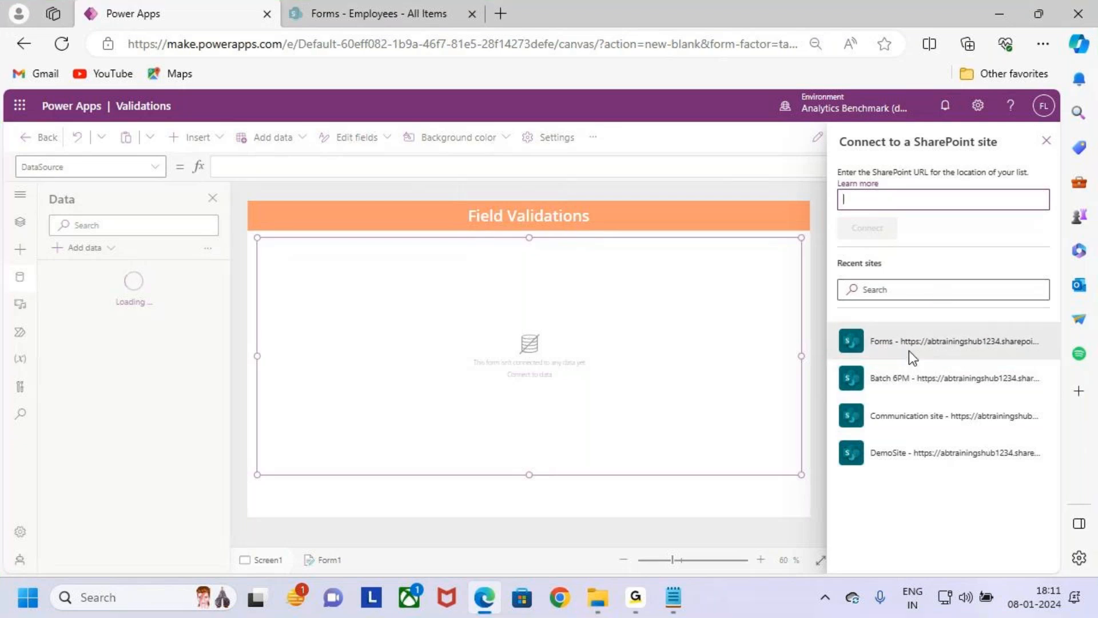
click(938, 337)
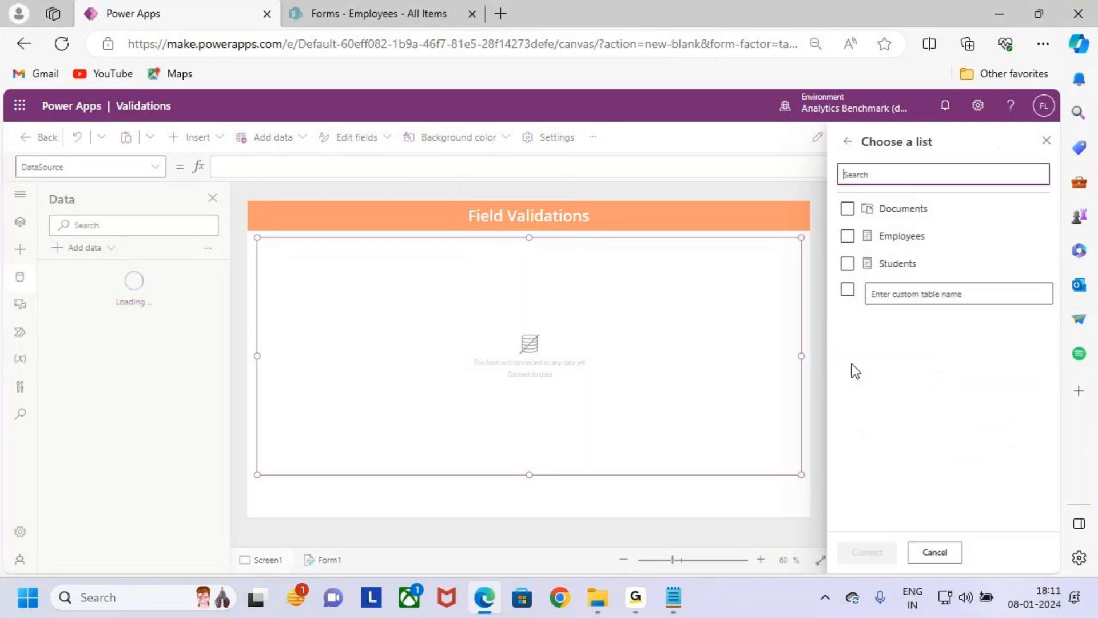
key(ctrl+2)
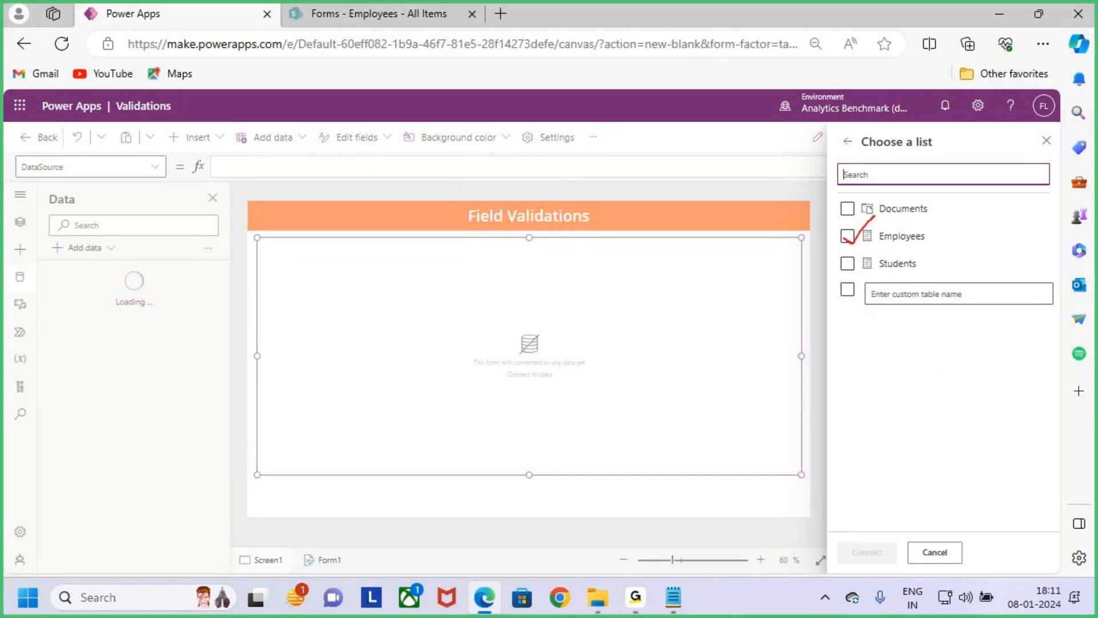
key(Escape)
click(847, 237)
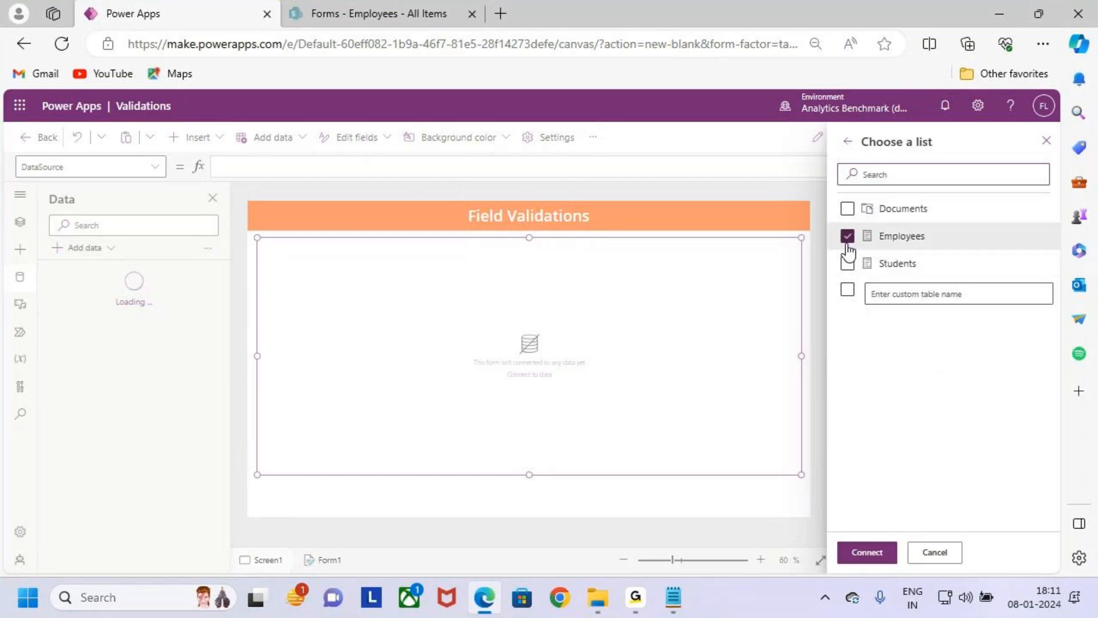
click(867, 552)
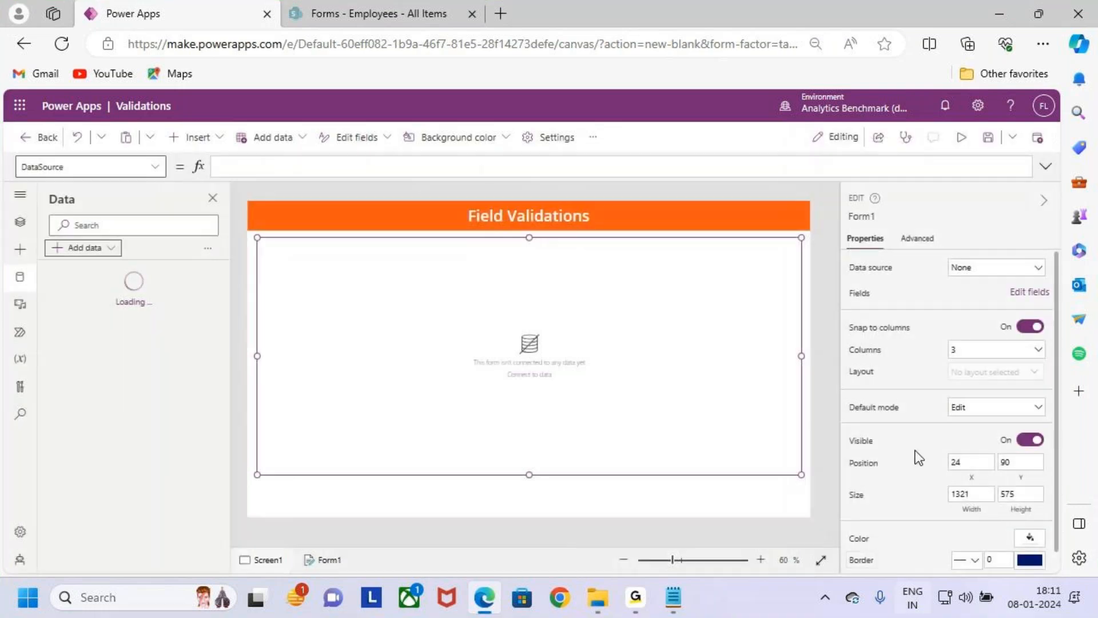
- Point out the Employees data source with temporary boxes and an arrow toward the form, then clear the marks
key(ctrl+2)
drag(43, 254, 188, 306)
drag(169, 264, 241, 212)
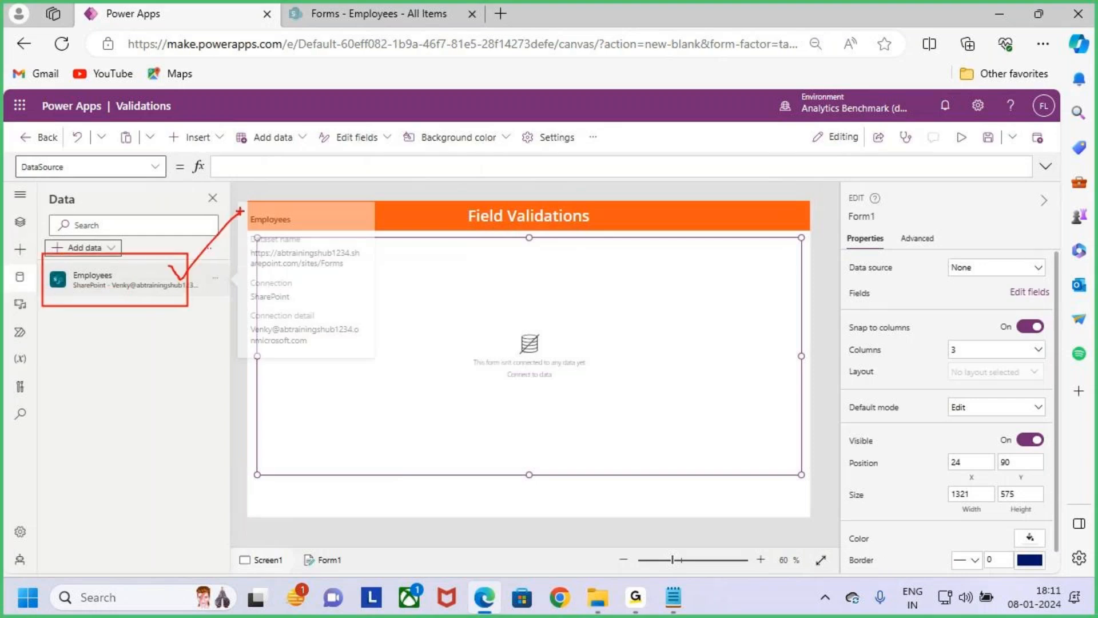
key(e)
mouse_move(65, 260)
mouse_down()
mouse_move(240, 371)
mouse_move(345, 360)
mouse_up()
mouse_move(330, 347)
mouse_down()
mouse_move(391, 378)
mouse_move(369, 396)
mouse_up()
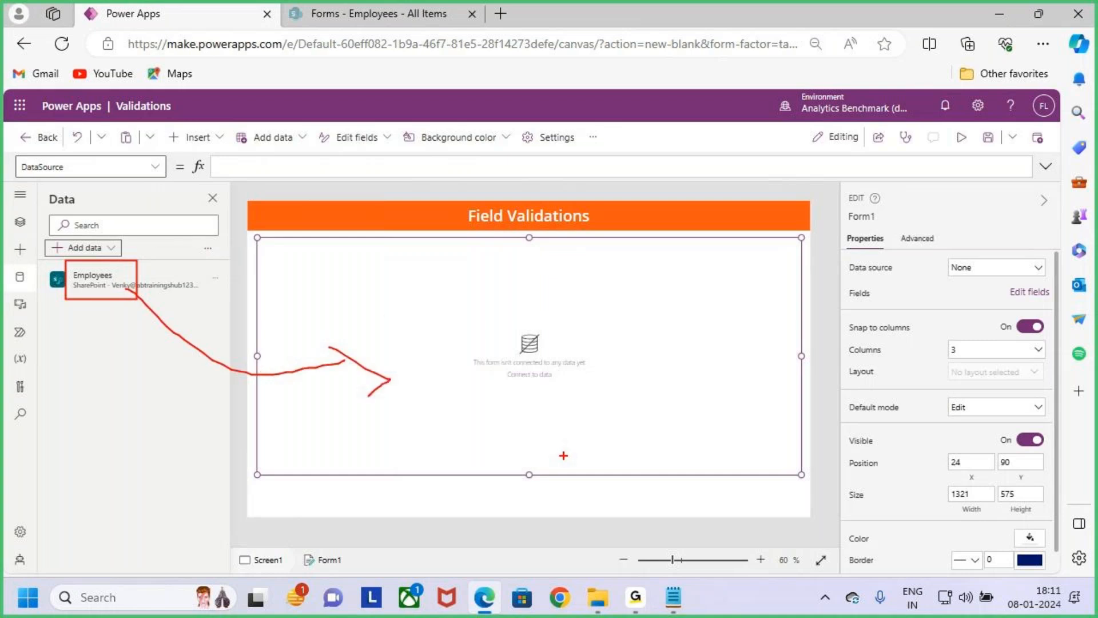
key(Escape)
- Set the edit form's data source to the Employees list
click(641, 394)
key(ctrl+2)
drag(841, 257, 914, 280)
key(Escape)
click(978, 274)
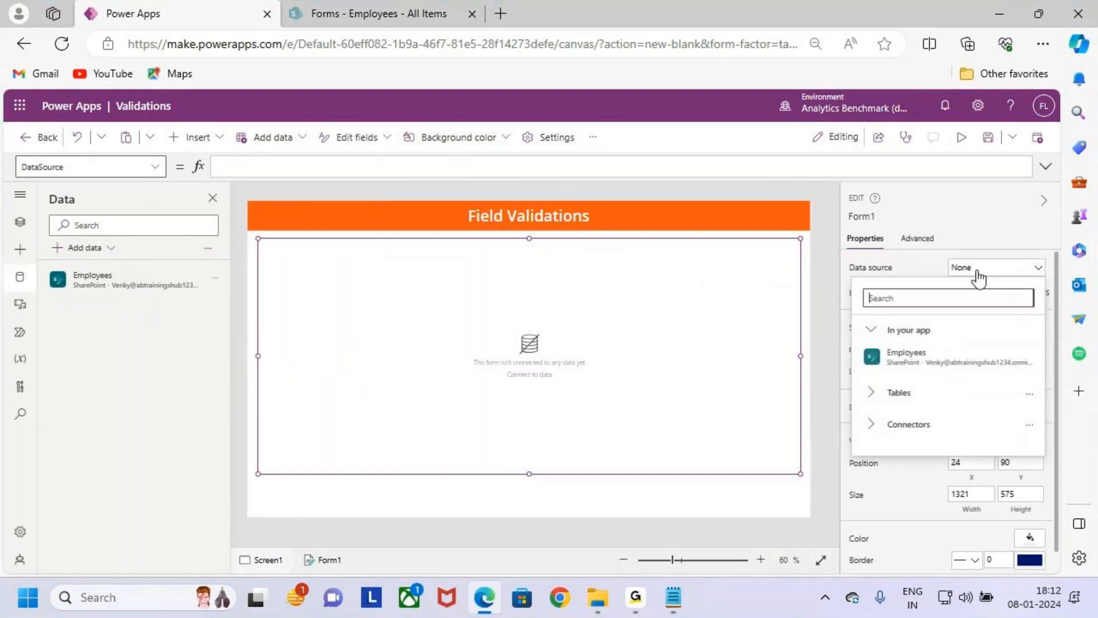
click(973, 358)
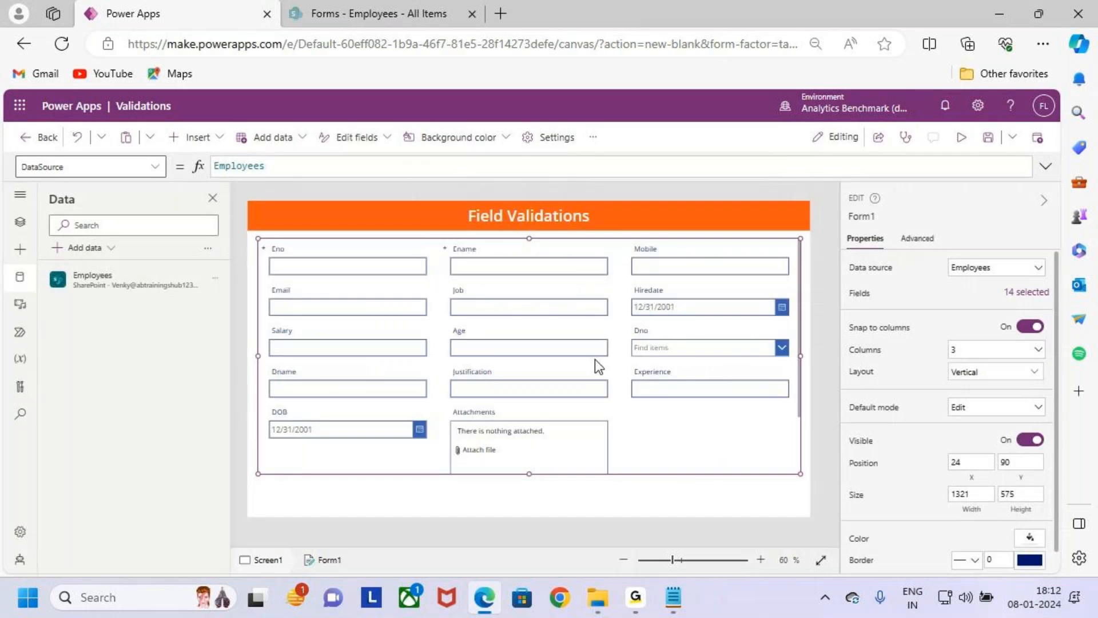
- Switch to the SharePoint Employees list, mark its column headings temporarily, and return to the Power Apps form
click(355, 14)
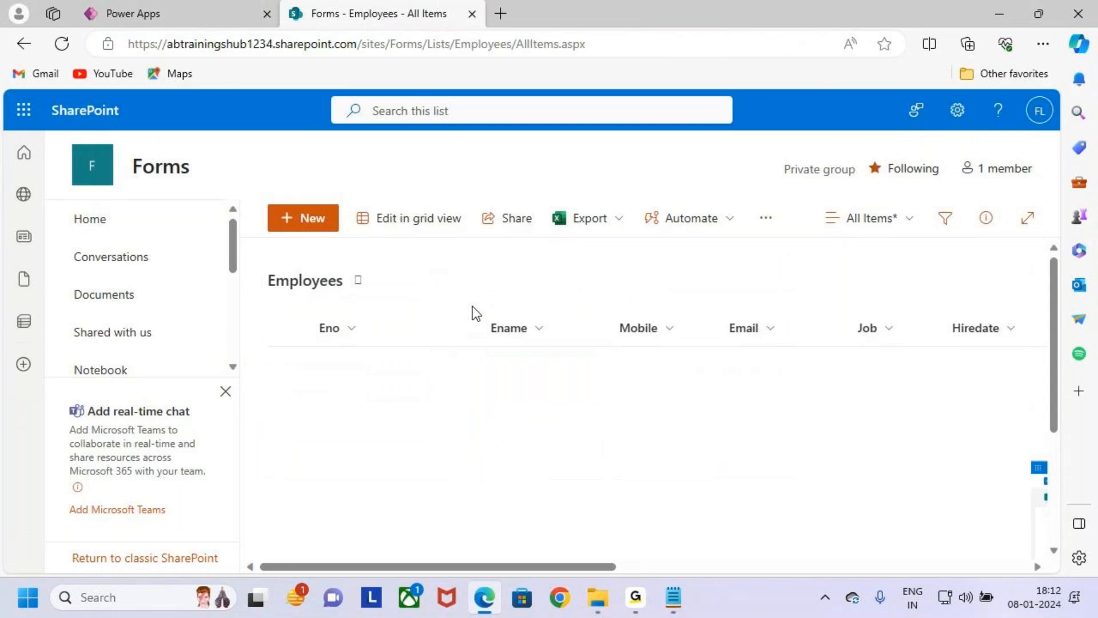
mouse_move(308, 311)
mouse_down()
mouse_move(998, 392)
mouse_move(1056, 380)
mouse_move(1007, 375)
mouse_up()
drag(661, 240, 663, 306)
key(Escape)
click(156, 8)
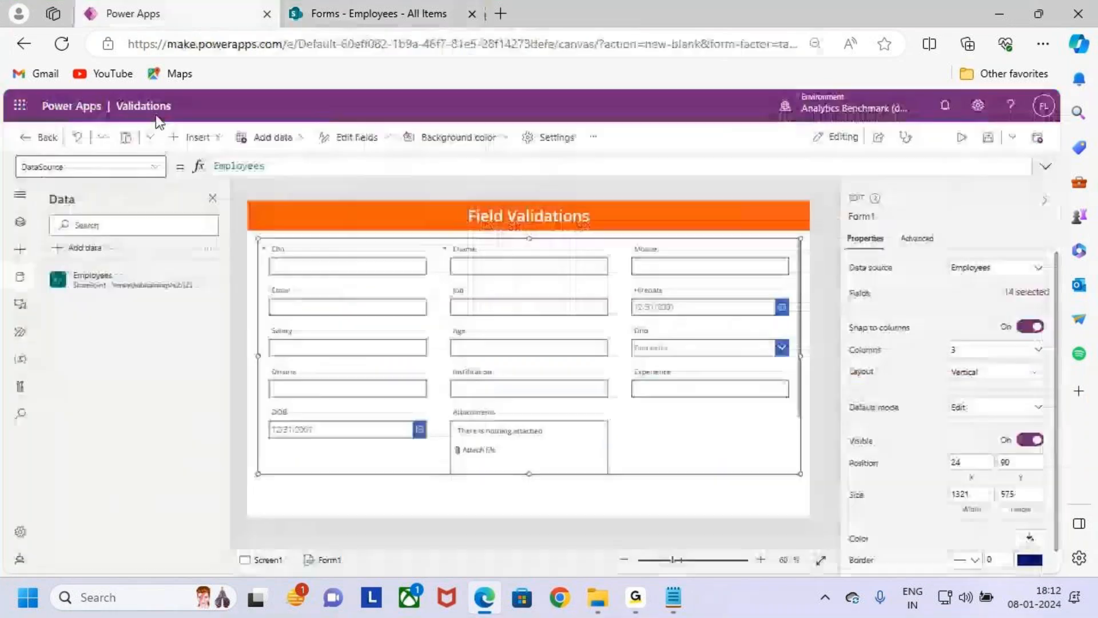
- Outline the form's fields with a temporary box and arrow
key(ctrl+2)
drag(252, 234, 807, 489)
mouse_move(584, 216)
mouse_down()
mouse_move(584, 246)
mouse_move(605, 256)
mouse_up()
drag(611, 234, 589, 286)
- Examine the Attachments field at the end of the form, marking it temporarily as unneeded, and clear the marks
scroll(642, 394, down, 2)
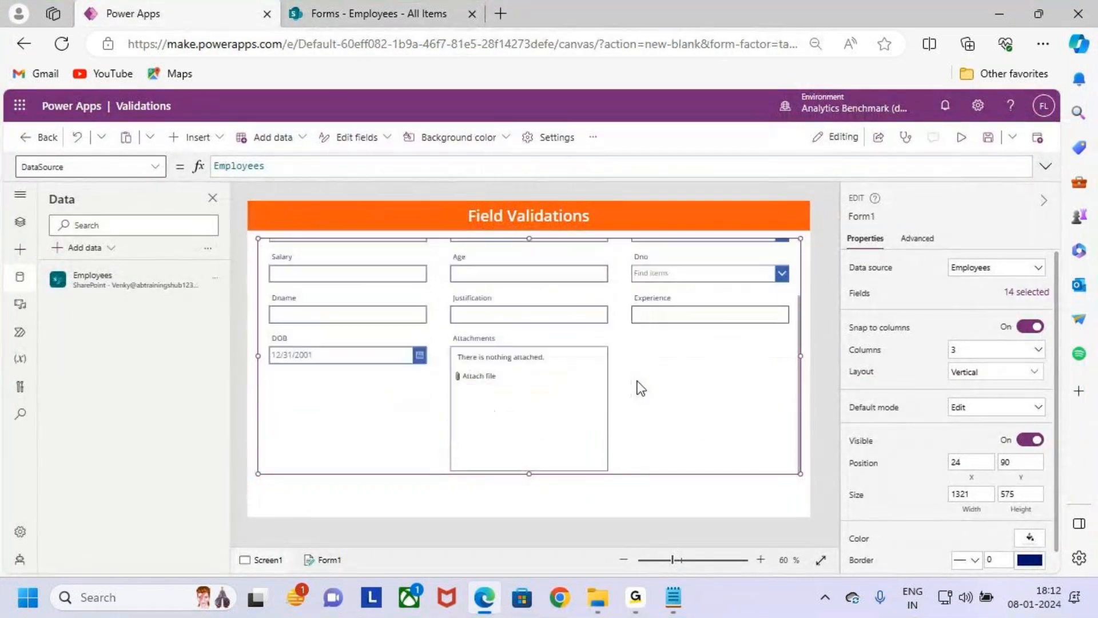
key(ctrl+2)
mouse_move(443, 328)
mouse_down()
mouse_move(527, 429)
mouse_move(601, 468)
mouse_up()
drag(526, 382, 554, 417)
drag(552, 385, 529, 414)
key(Escape)
scroll(641, 369, up, 2)
key(ctrl+2)
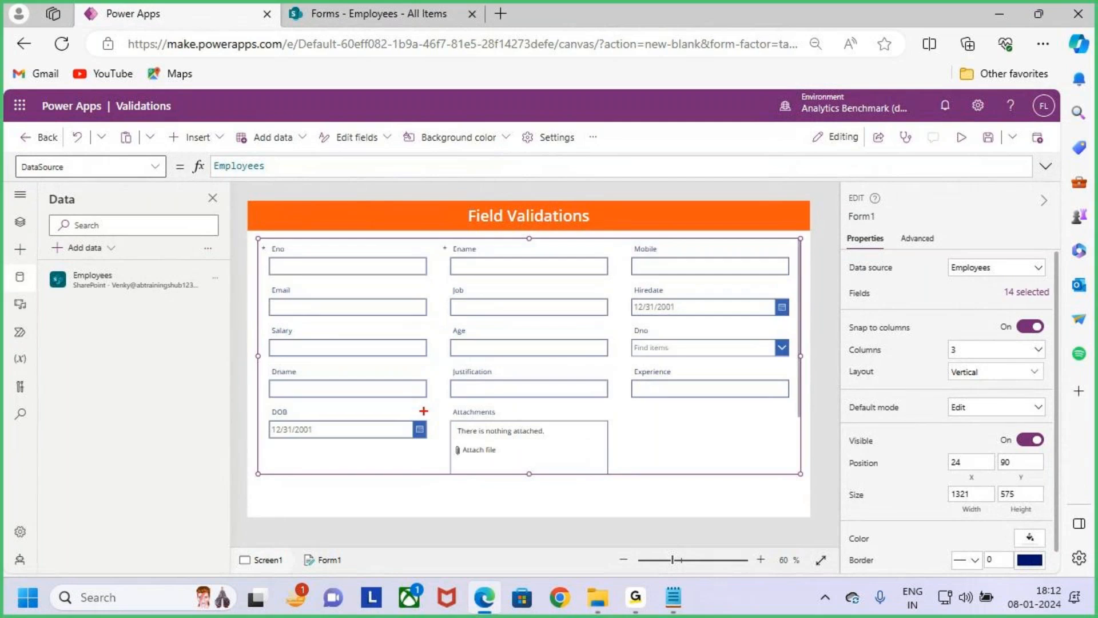
drag(440, 401, 564, 459)
drag(512, 422, 537, 446)
drag(526, 403, 499, 460)
key(Escape)
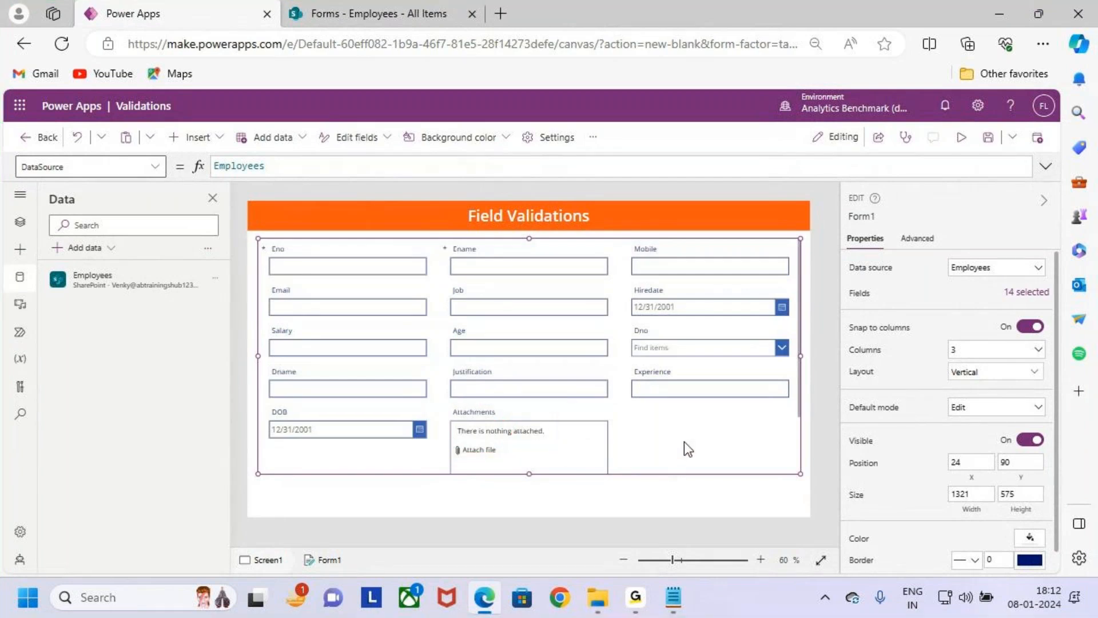
- Remove the Attachments field from the form's field list and close the list
key(ctrl+2)
mouse_move(838, 278)
mouse_down()
mouse_move(952, 304)
mouse_move(1078, 310)
mouse_up()
key(Escape)
click(1031, 304)
scroll(727, 489, down, 3)
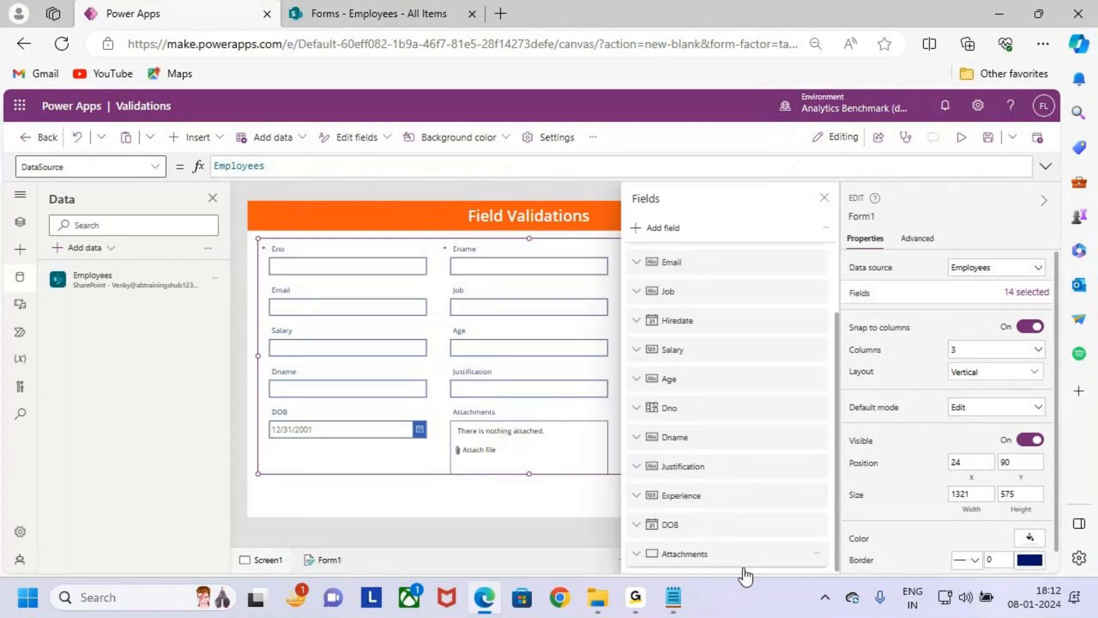
key(ctrl+2)
drag(638, 535, 768, 572)
key(Escape)
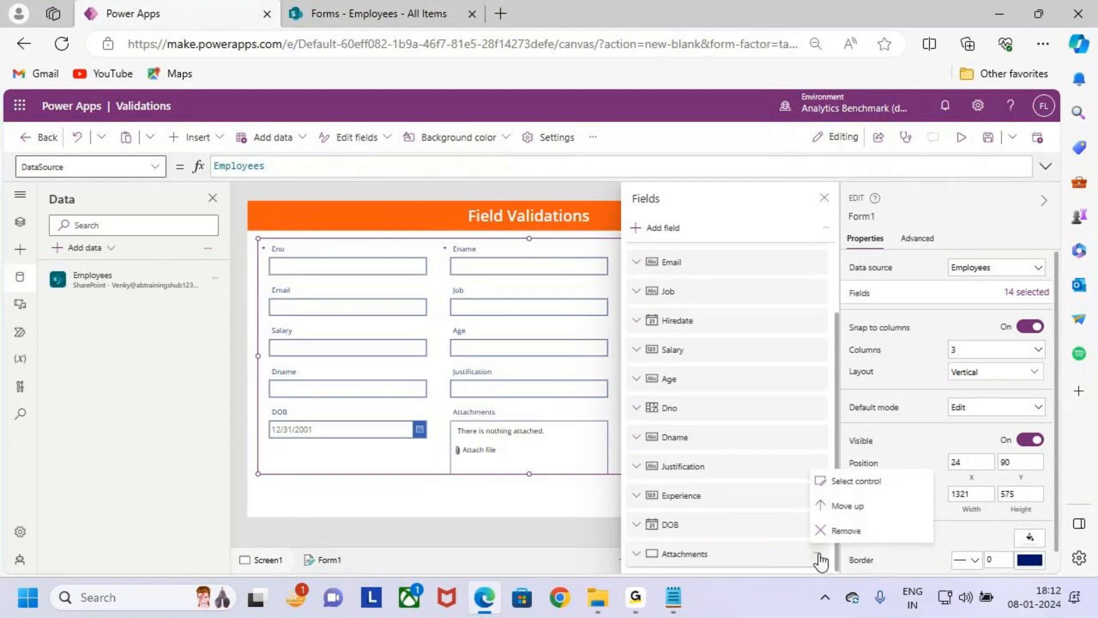
click(816, 553)
click(874, 535)
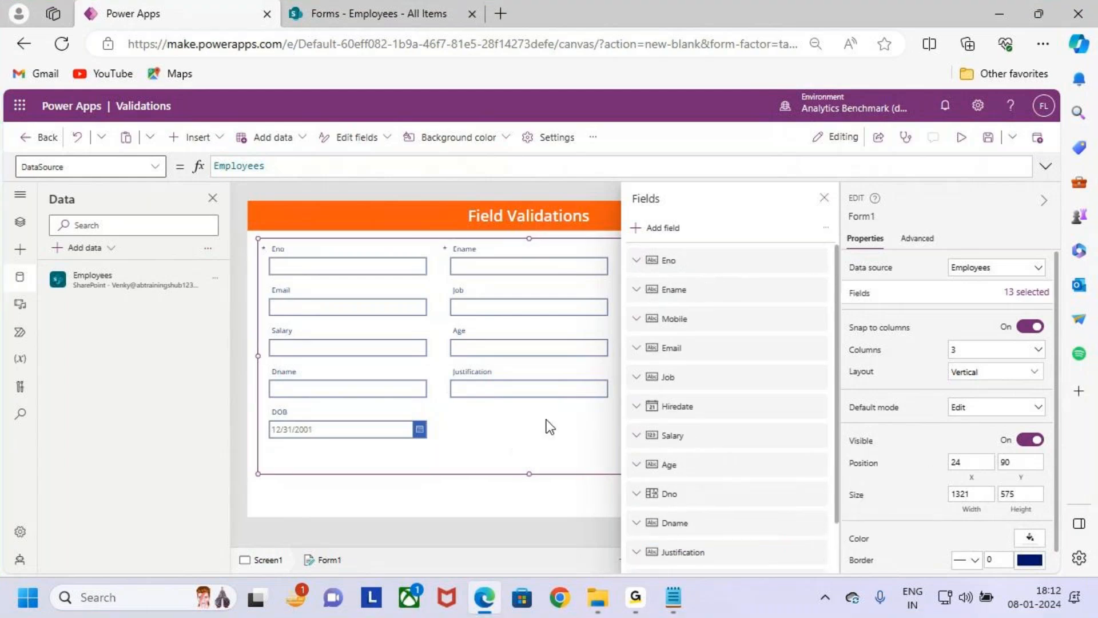
click(824, 199)
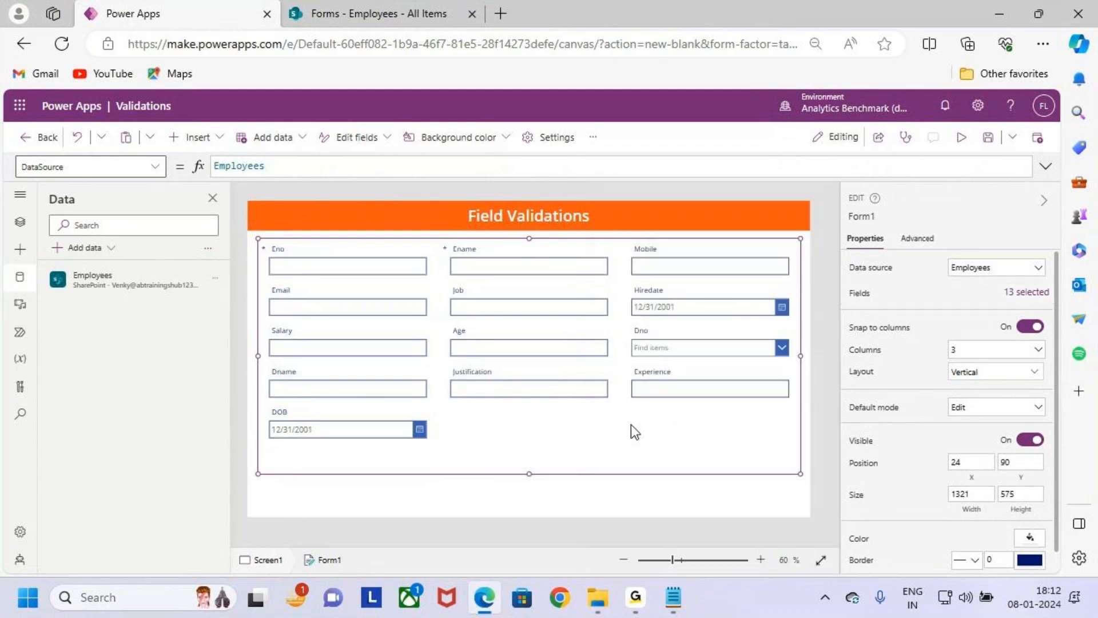
- Outline the form's fields, mark the intended swap of Job and Mobile with temporary boxes and arrows, and clear the marks
key(ctrl+2)
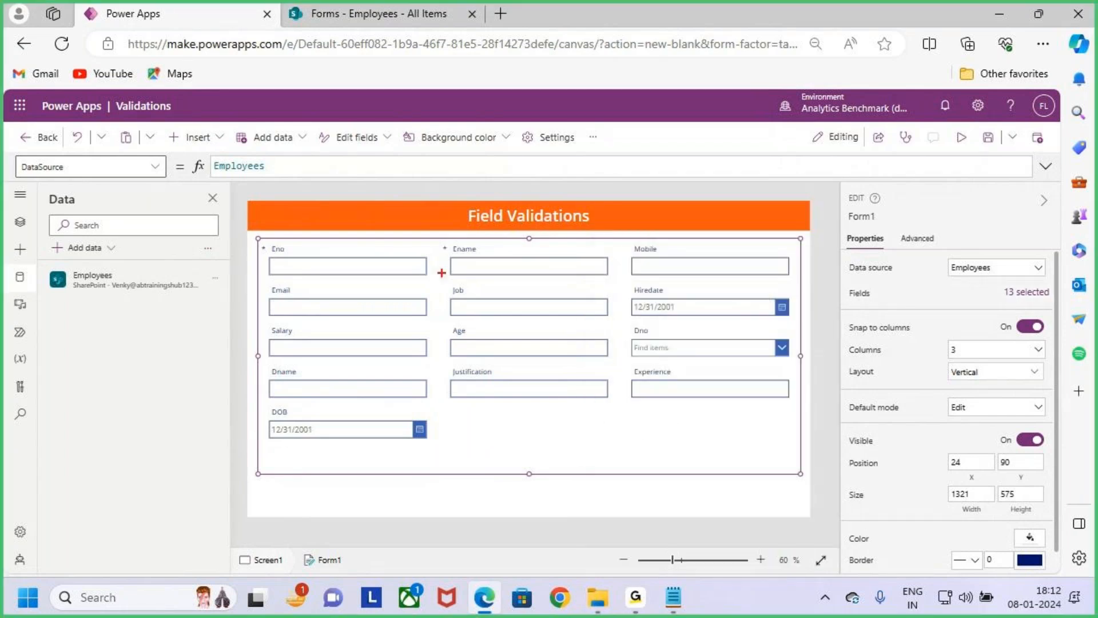
drag(260, 244, 788, 439)
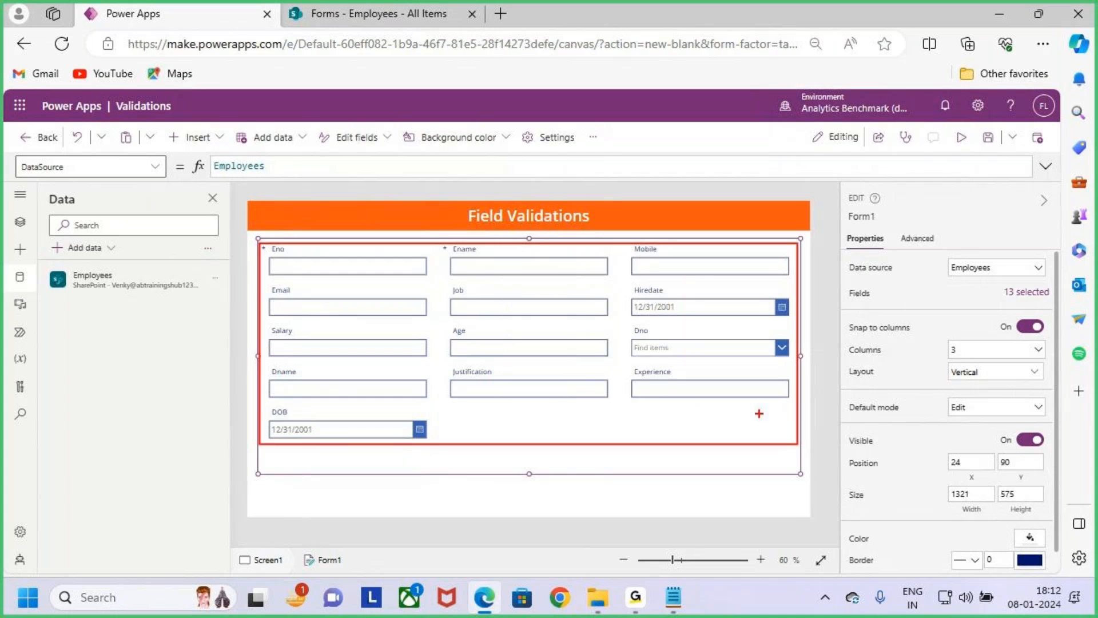
key(Escape)
key(ctrl+2)
mouse_move(445, 284)
mouse_down()
mouse_move(616, 328)
mouse_move(777, 212)
mouse_move(723, 246)
mouse_up()
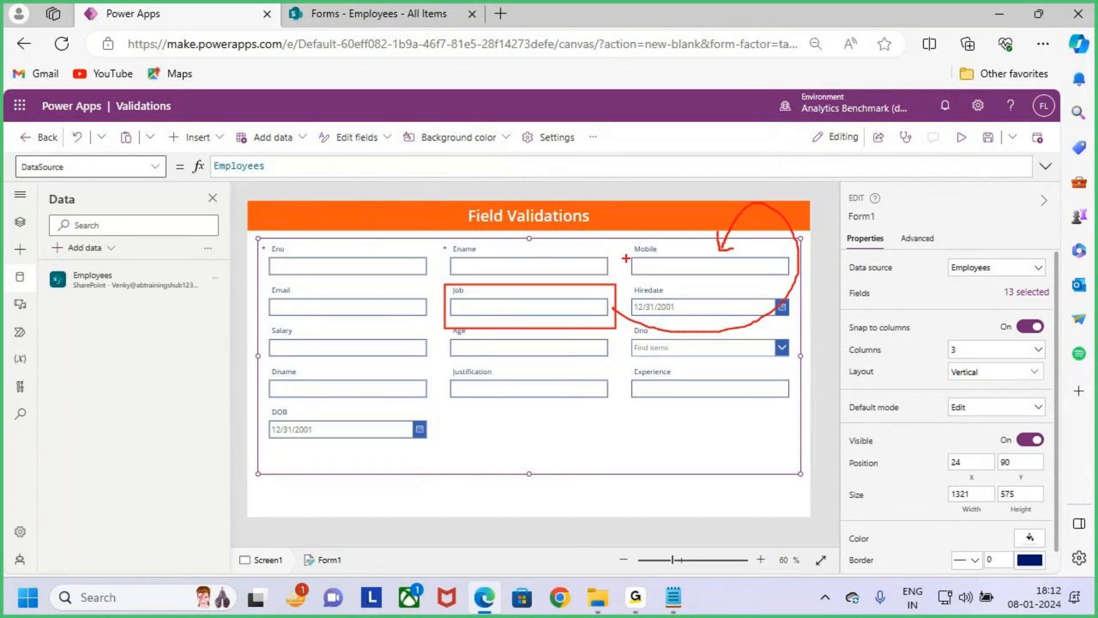
drag(625, 240, 773, 281)
mouse_move(628, 245)
mouse_down()
mouse_move(554, 227)
mouse_move(494, 284)
mouse_move(544, 262)
mouse_up()
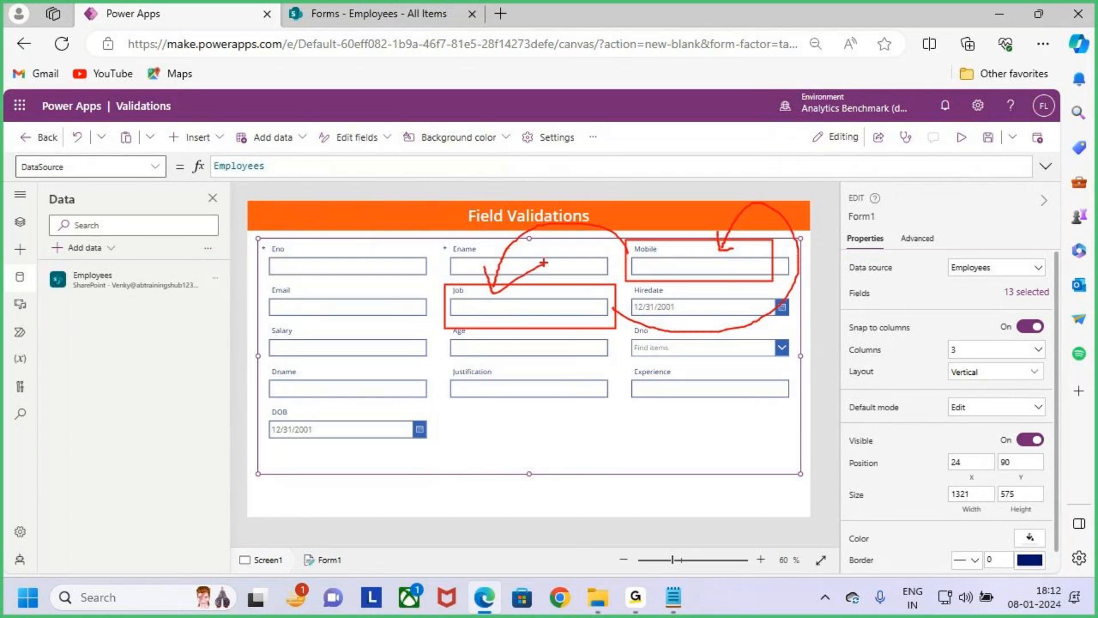
key(Escape)
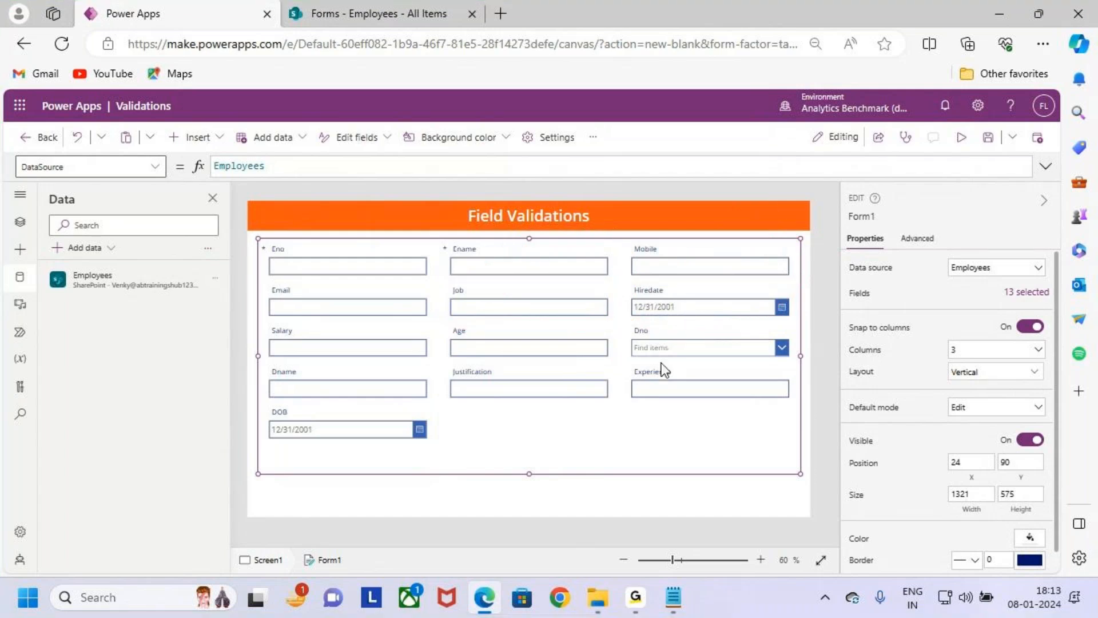
- Inspect the Job card and its label in the form, then reselect the whole form
click(502, 296)
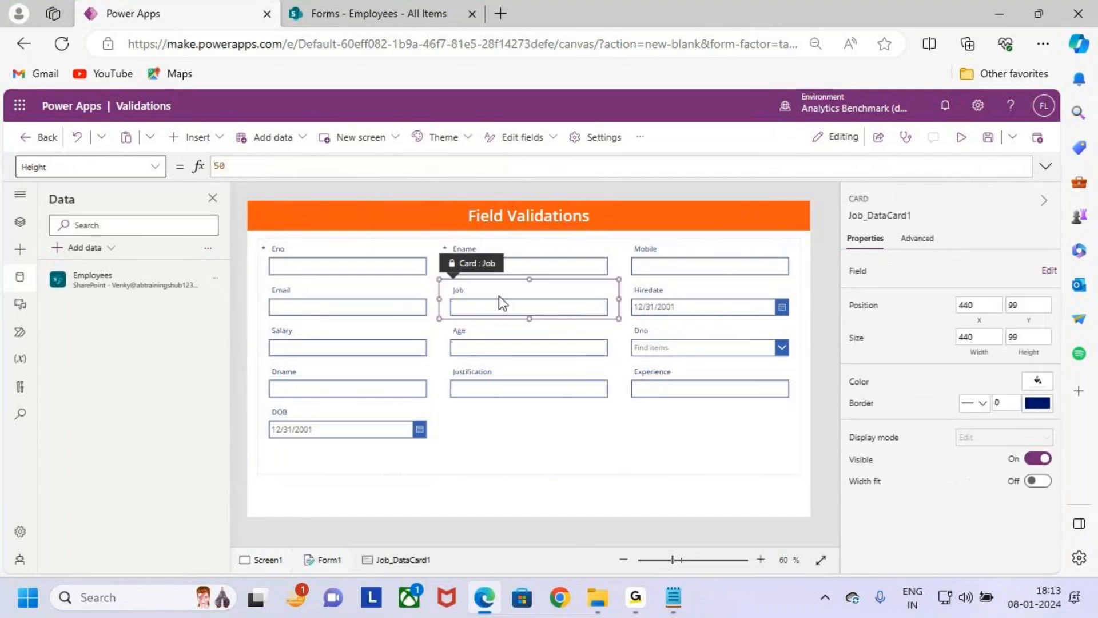
click(493, 290)
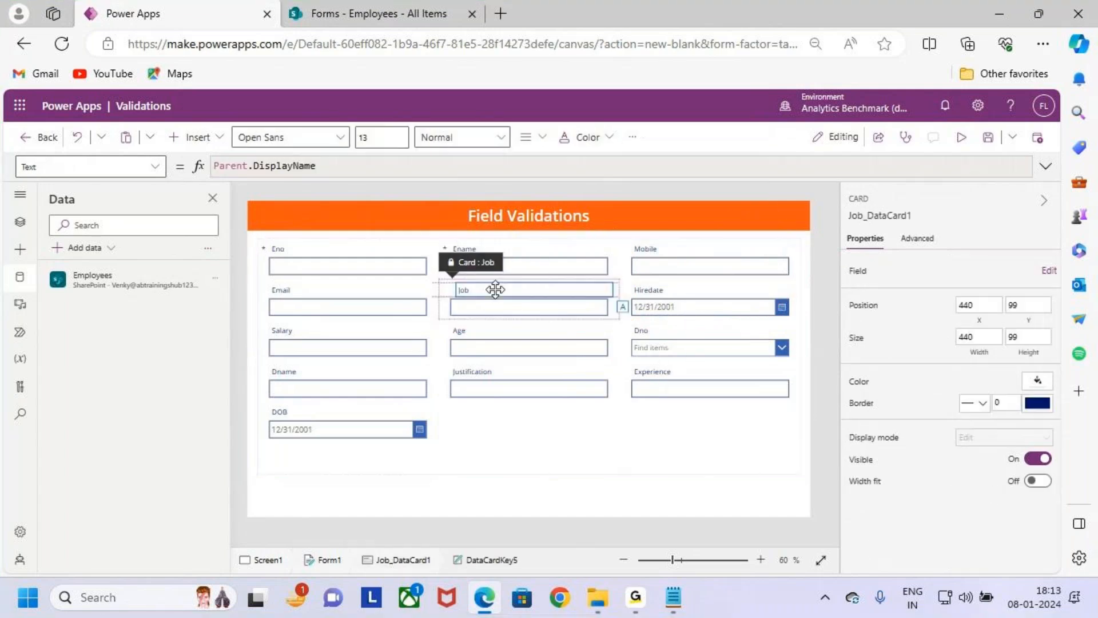
click(639, 446)
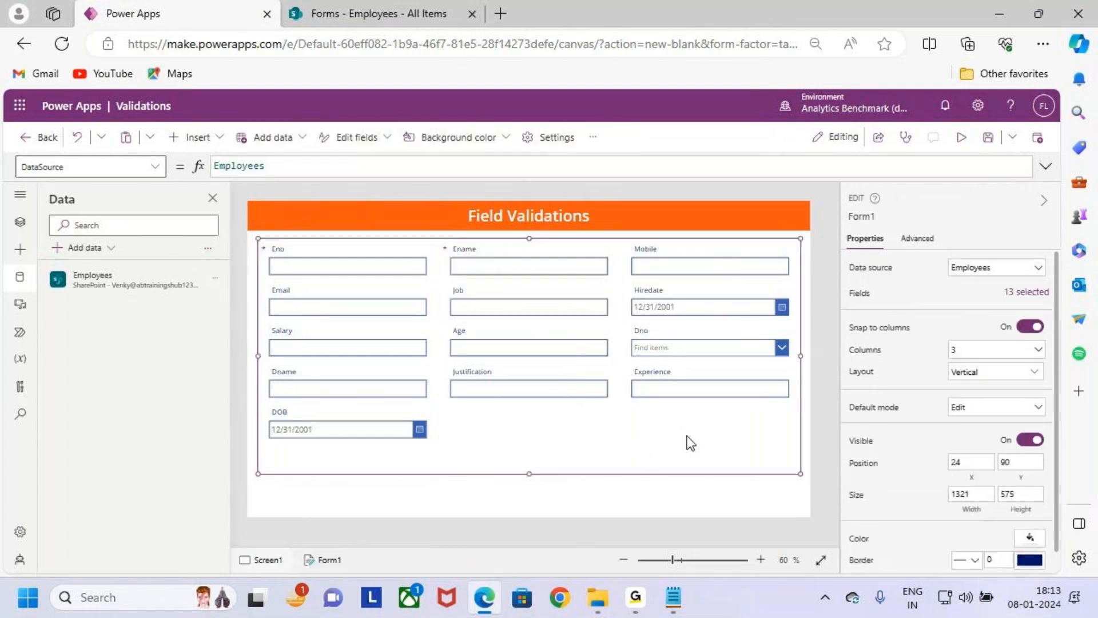
- Move the Job field ahead of Mobile in the form's field order and close the field list
key(ctrl+2)
drag(271, 240, 709, 462)
key(Escape)
click(1023, 292)
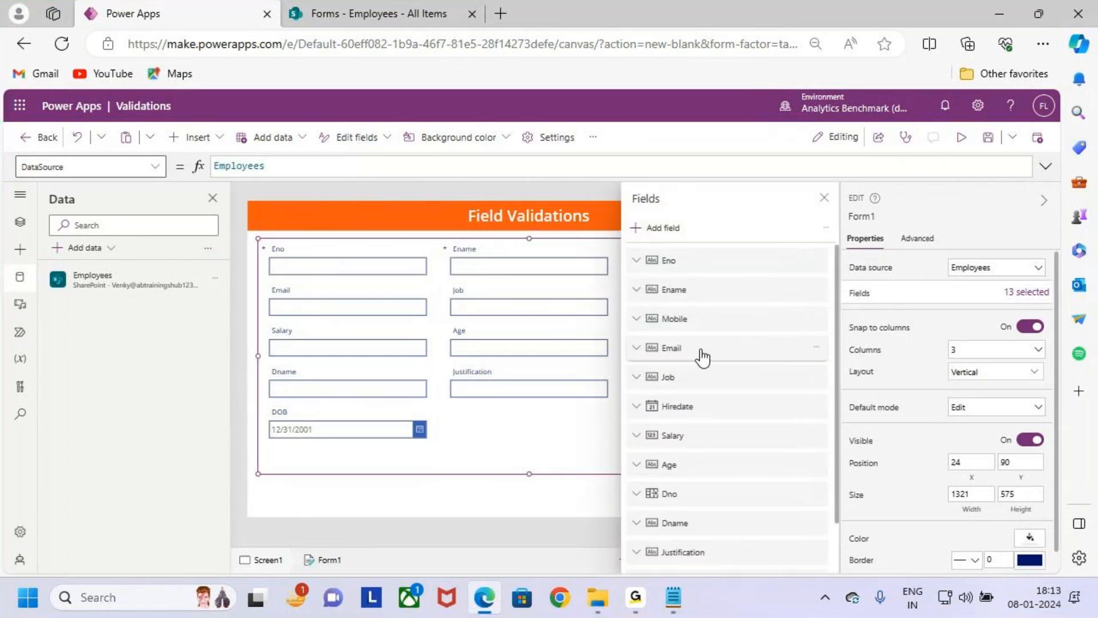
drag(707, 387, 704, 310)
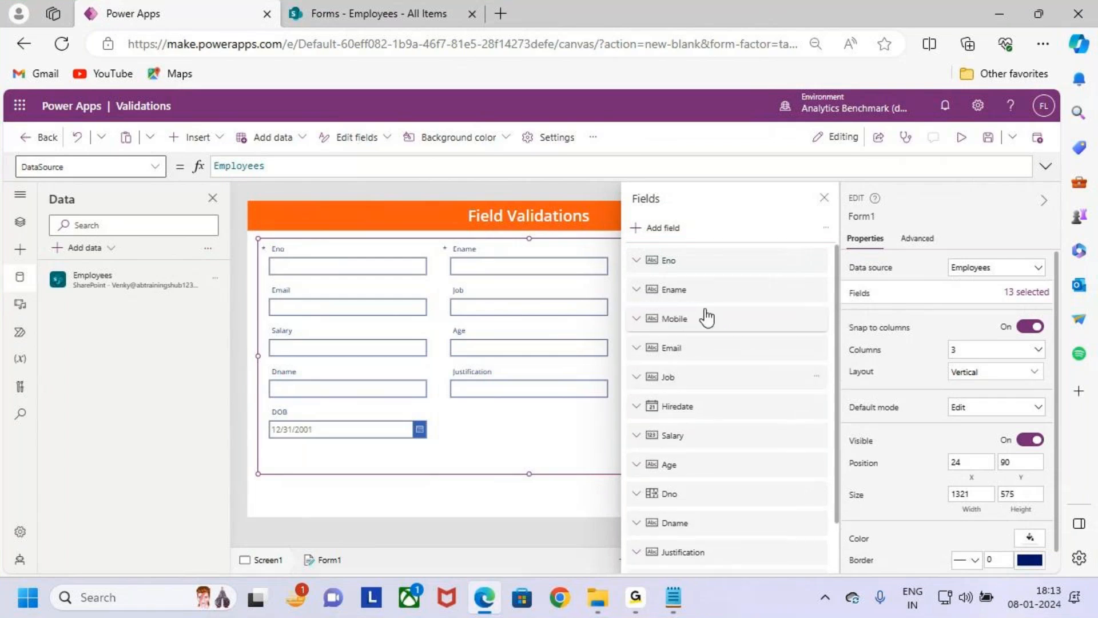
click(825, 198)
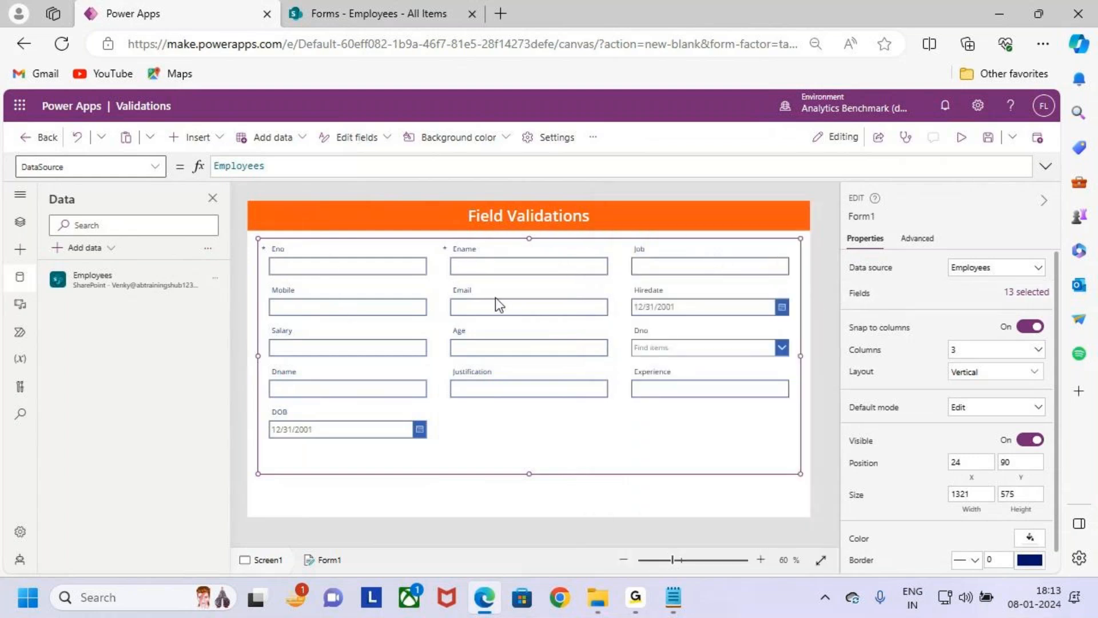
- Move the Email field ahead of Mobile in the form's field order and close the field list
mouse_move(470, 295)
mouse_down()
mouse_move(472, 286)
mouse_move(382, 262)
mouse_move(362, 285)
mouse_move(392, 286)
mouse_up()
mouse_move(275, 282)
mouse_down()
mouse_move(401, 322)
mouse_move(436, 364)
mouse_move(481, 327)
mouse_up()
key(Escape)
click(1006, 293)
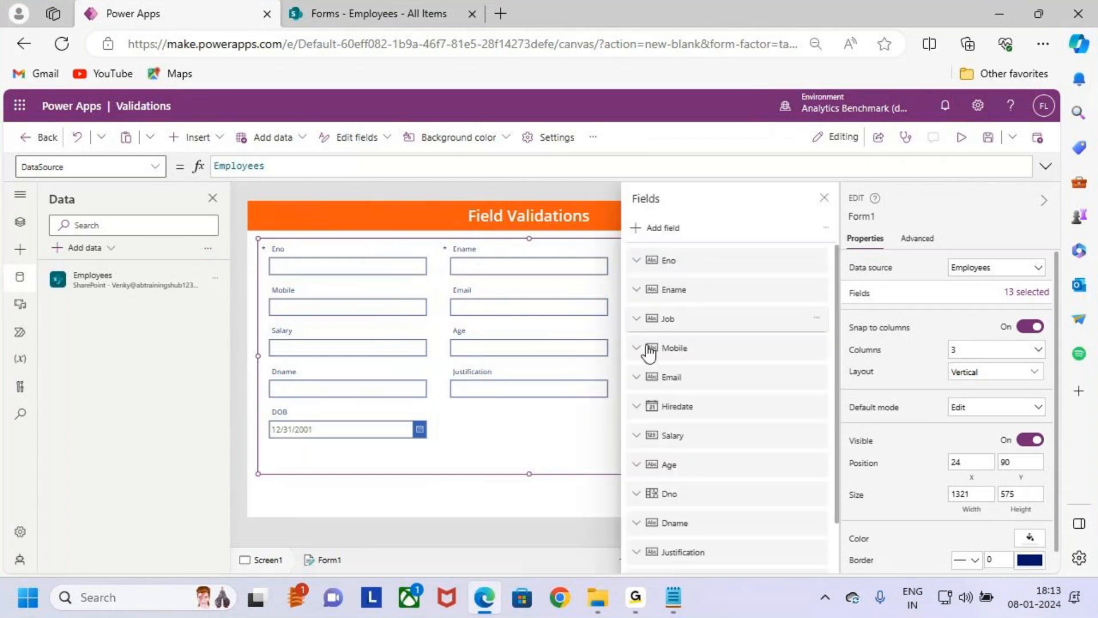
mouse_move(689, 358)
mouse_down()
mouse_move(721, 353)
mouse_move(704, 350)
mouse_up()
click(823, 198)
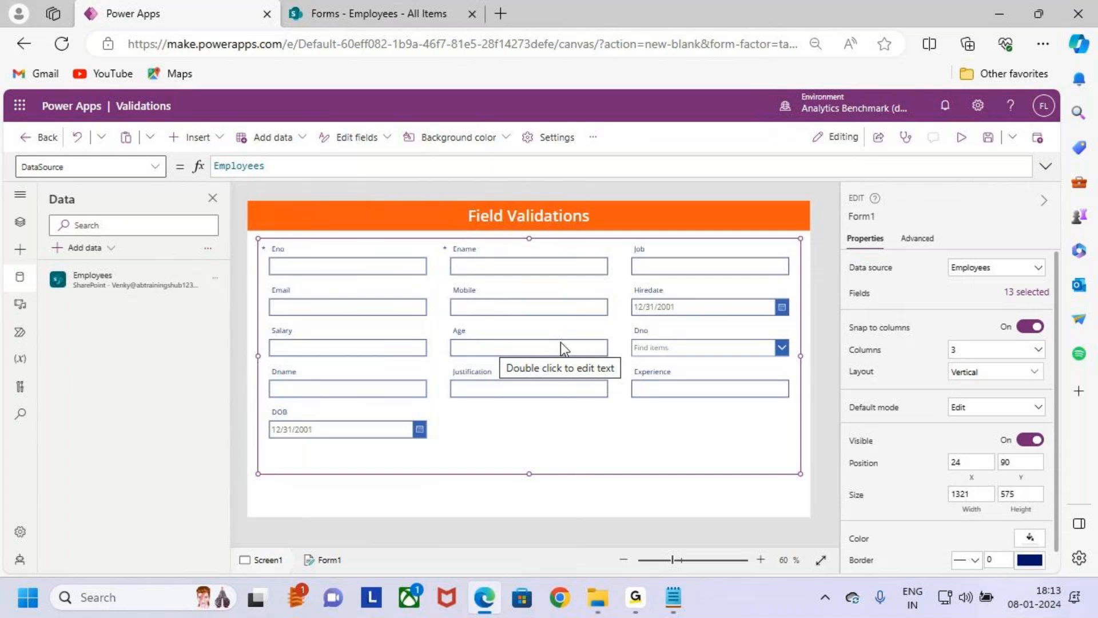
- Mark the intended swap of Salary and Age on the form with temporary boxes and arrows, and clear the marks
key(ctrl+2)
drag(446, 319, 600, 363)
mouse_move(461, 342)
mouse_down()
mouse_move(366, 358)
mouse_move(382, 366)
mouse_up()
drag(280, 323, 385, 356)
mouse_move(356, 322)
mouse_down()
mouse_move(458, 275)
mouse_move(483, 336)
mouse_up()
drag(475, 329, 514, 317)
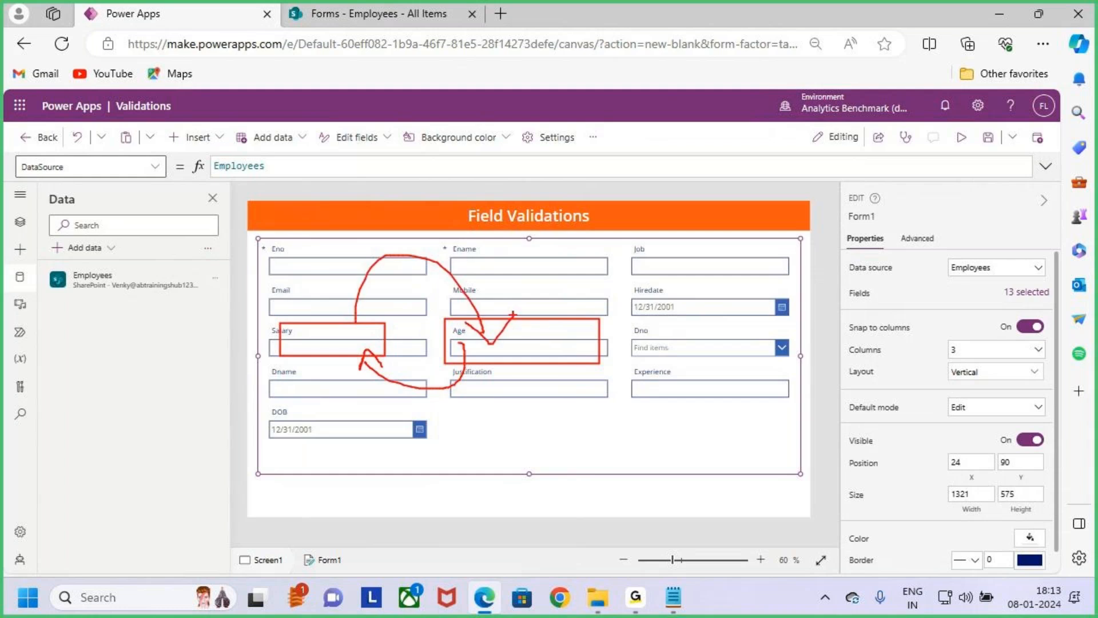
key(Escape)
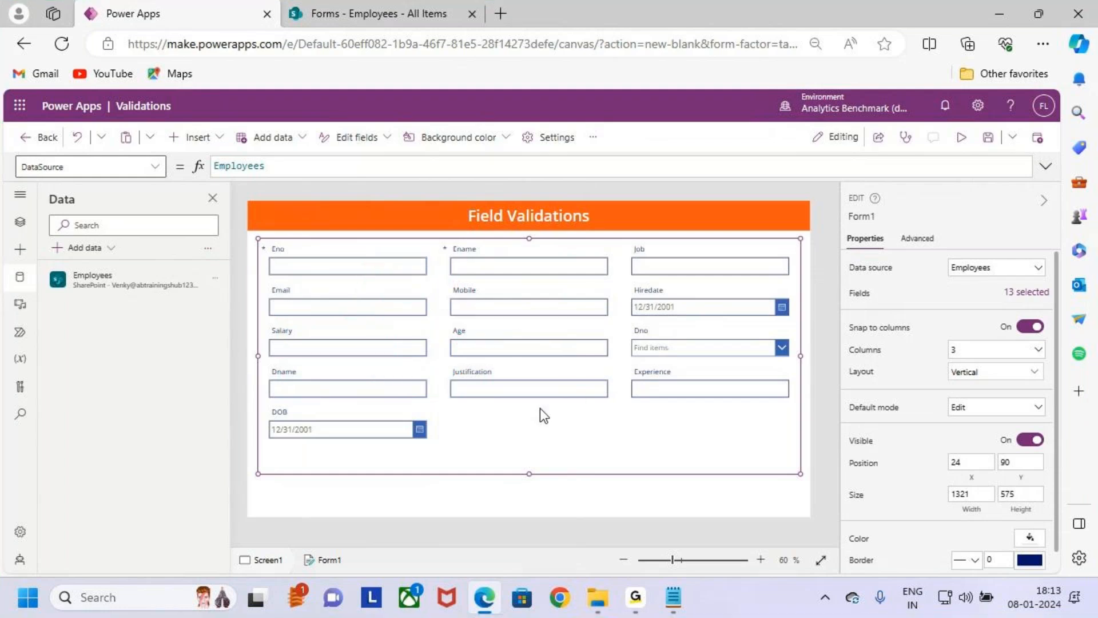
- Move the Age field ahead of Salary in the form's field order and close the field list
click(1024, 293)
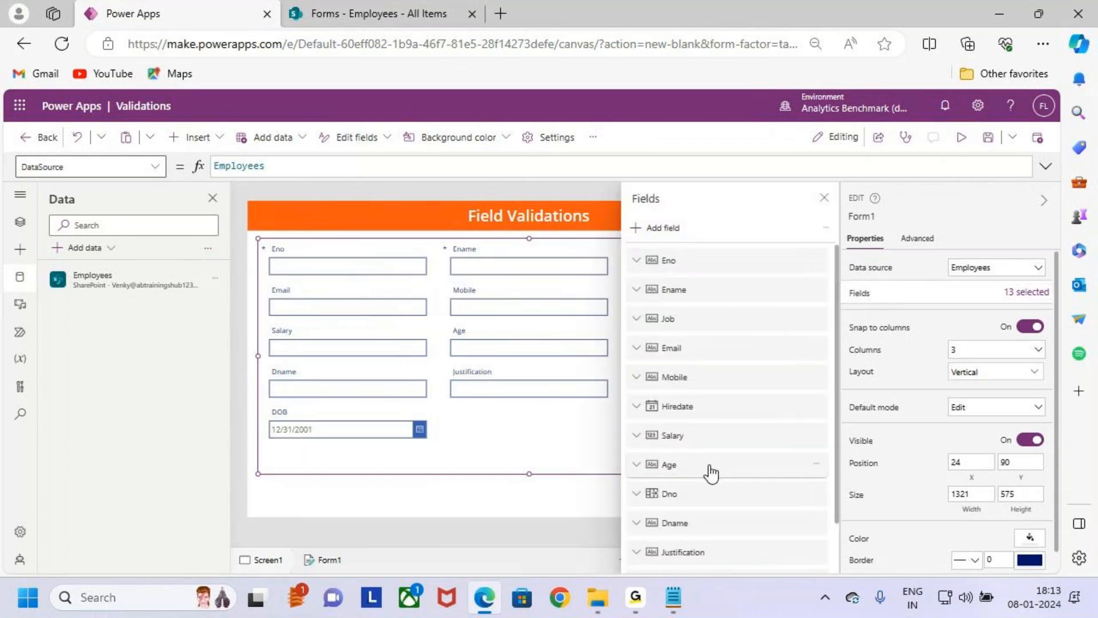
drag(711, 473, 720, 437)
click(825, 197)
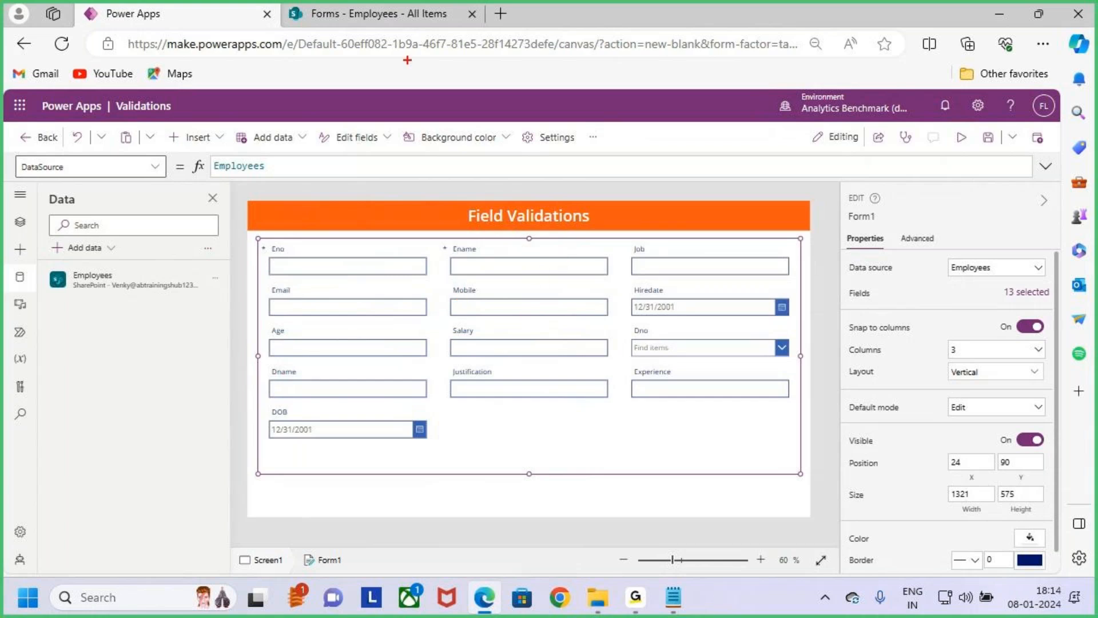
- View the SharePoint Employees list, return to the app, and inspect the Eno, Ename and Job cards in the form
click(346, 13)
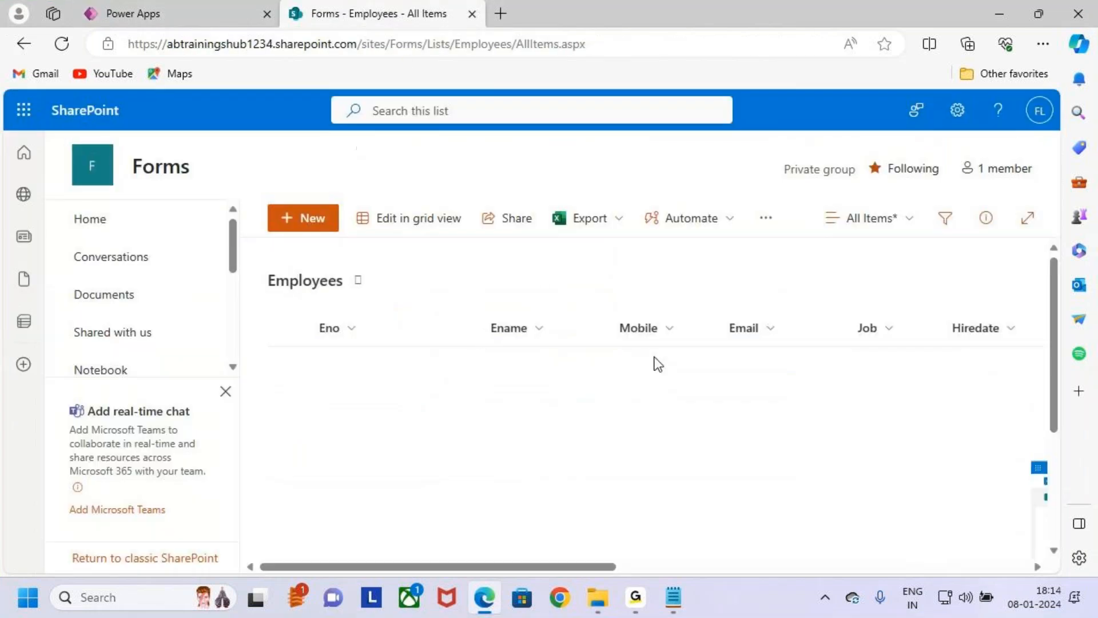
click(166, 11)
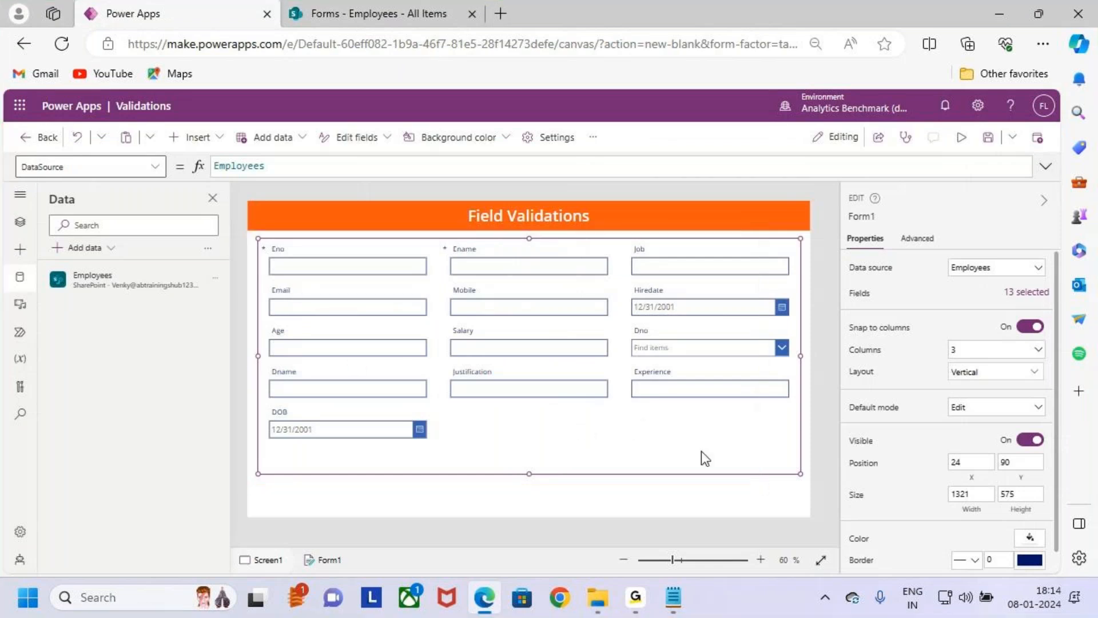
click(287, 249)
click(288, 249)
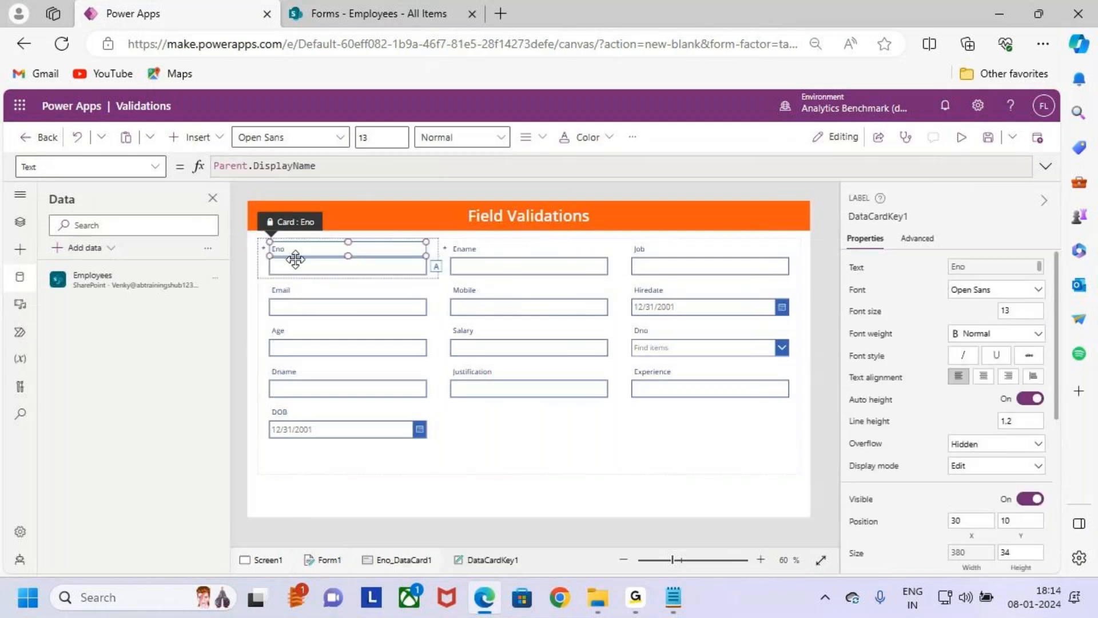
click(478, 252)
click(641, 255)
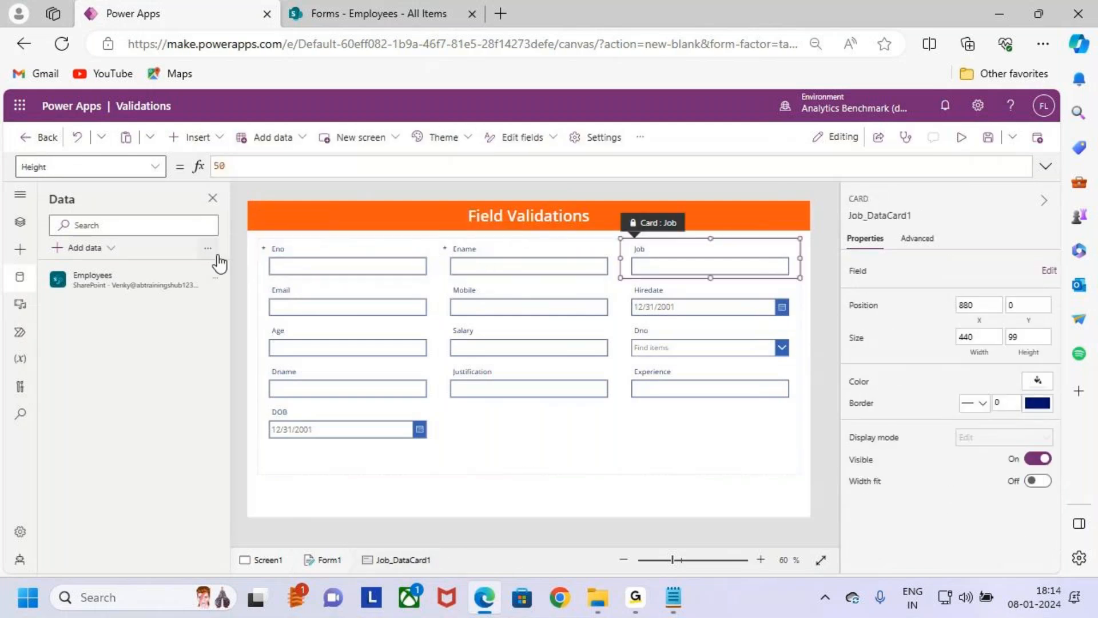
- Outline the whole form with a temporary box and check mark, and clear the marks
drag(255, 237, 823, 476)
mouse_move(789, 420)
mouse_down()
mouse_move(795, 426)
mouse_move(862, 349)
mouse_up()
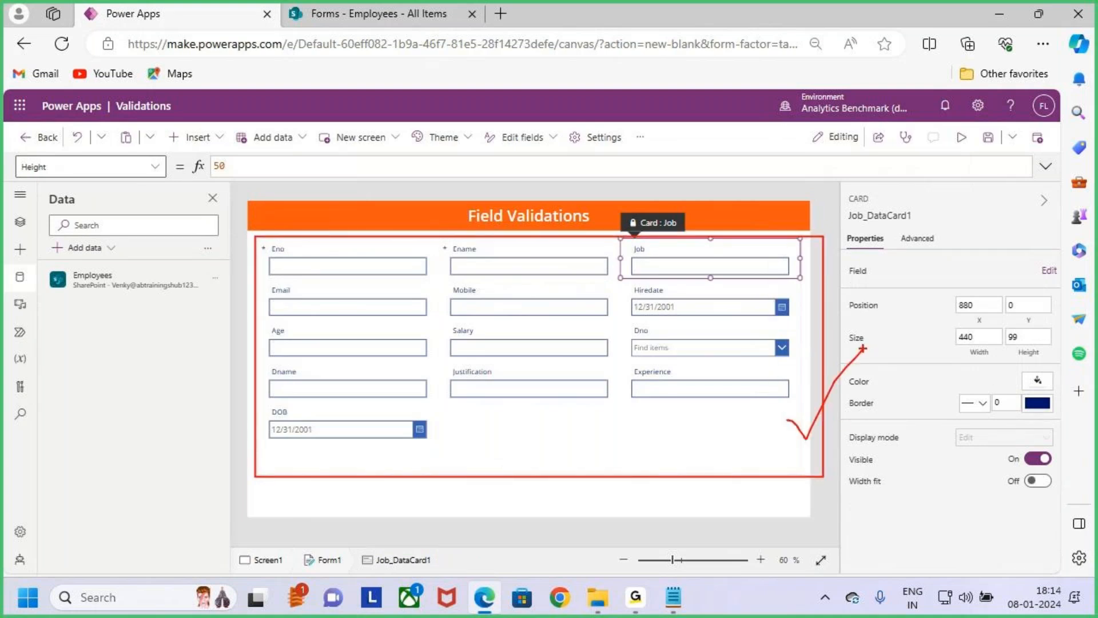
key(Escape)
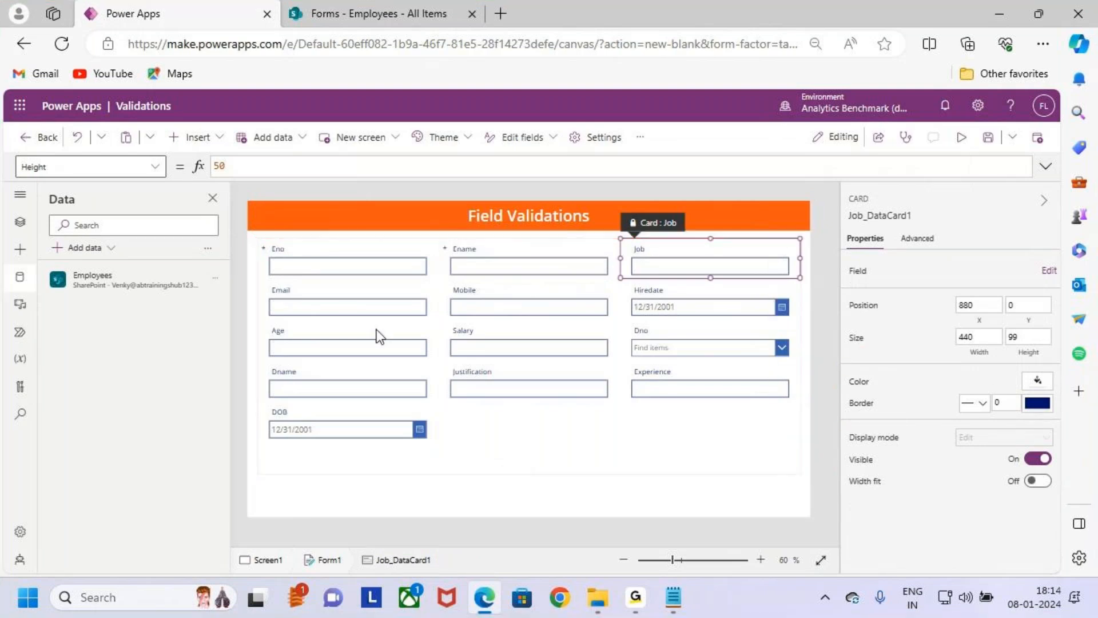
- Format the Eno label in the form with font size 18 and Semibold weight
click(306, 253)
click(307, 252)
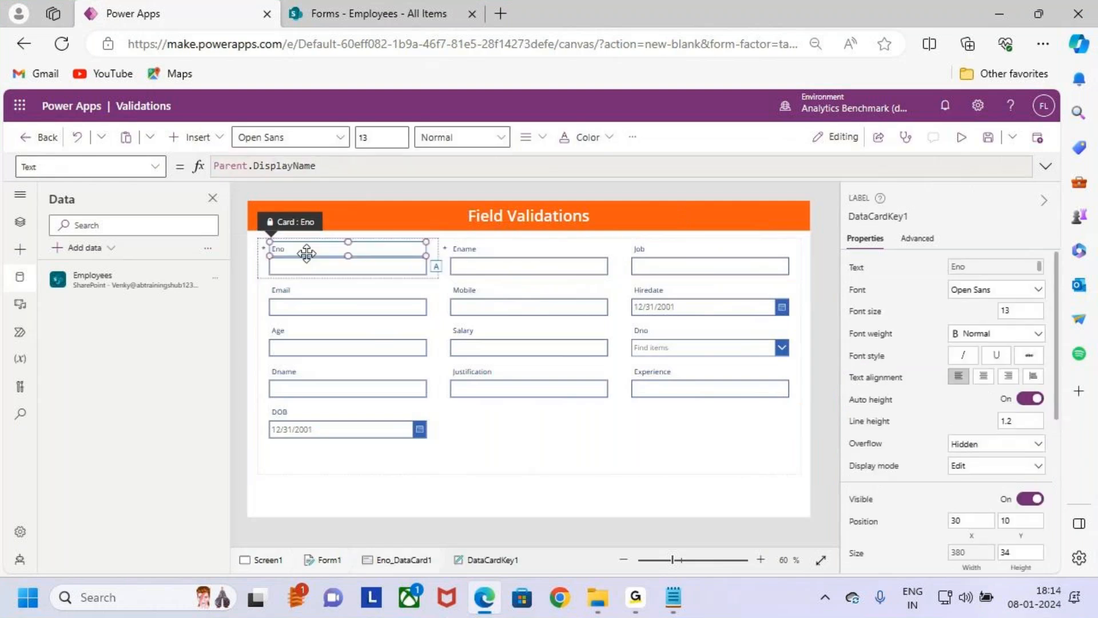
click(374, 138)
text(18)
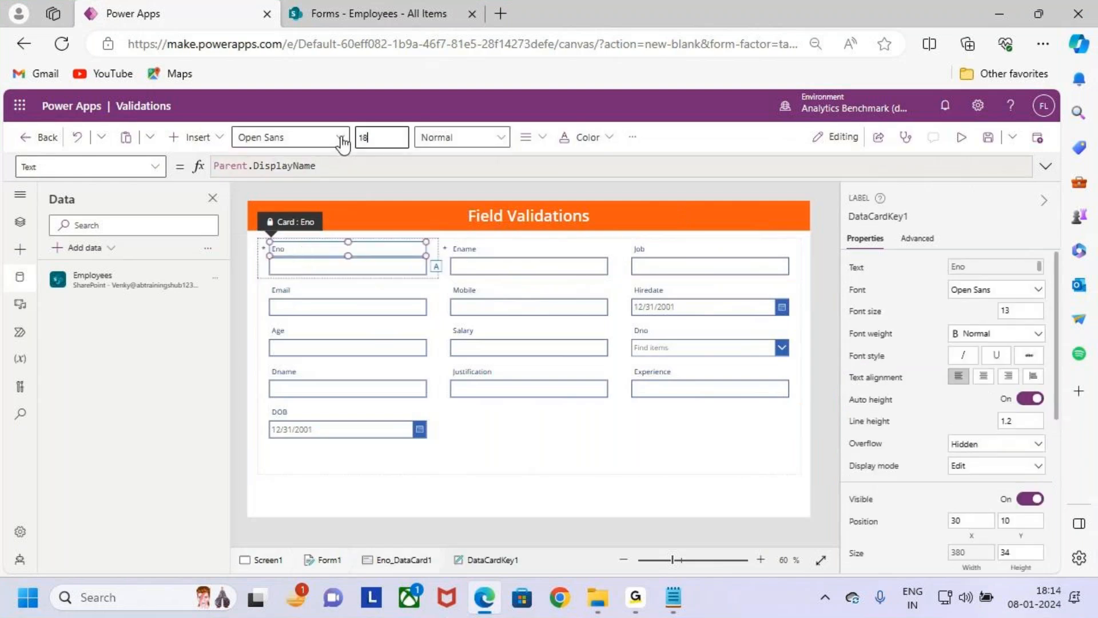
key(Return)
click(447, 139)
click(465, 185)
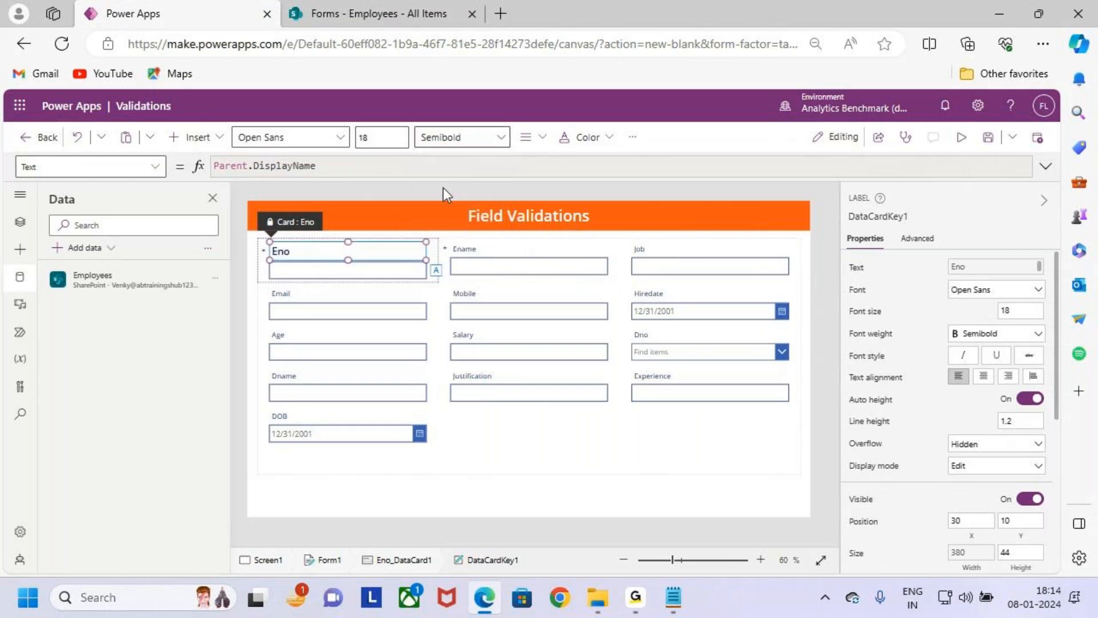
- Inspect the Ename, Job and Hiredate labels in turn, and reselect the whole form
click(485, 252)
click(485, 251)
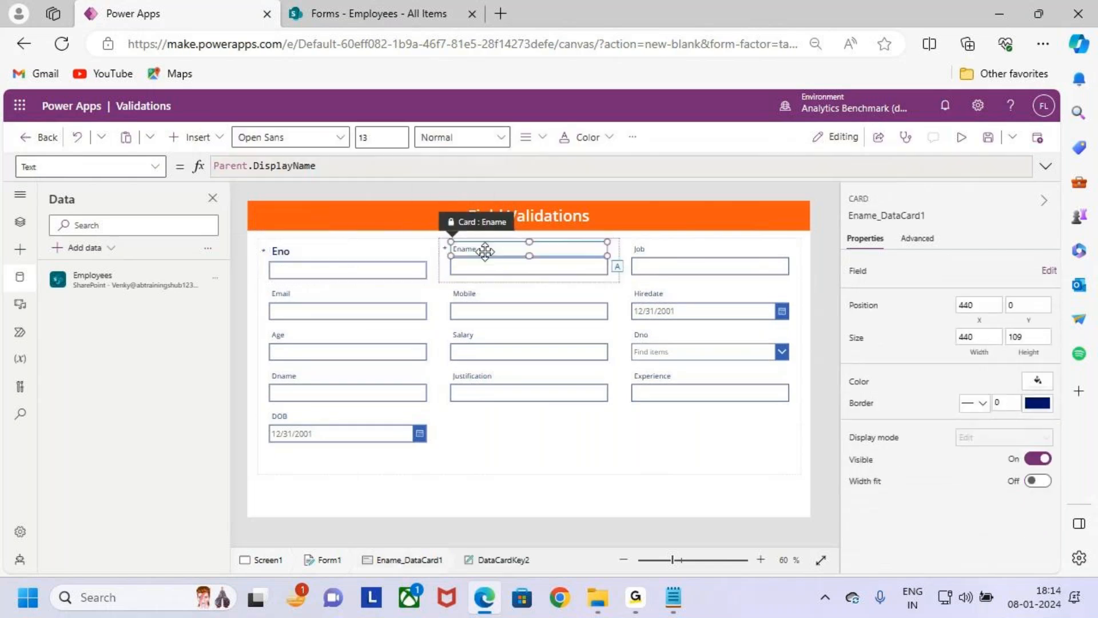
click(638, 250)
click(641, 249)
click(651, 298)
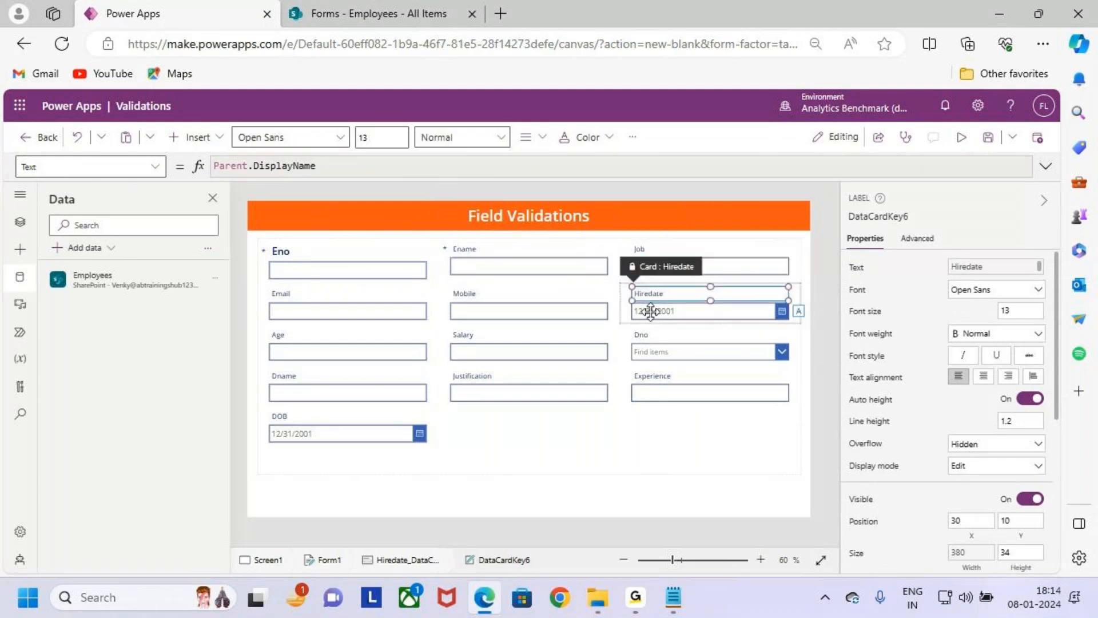
click(650, 452)
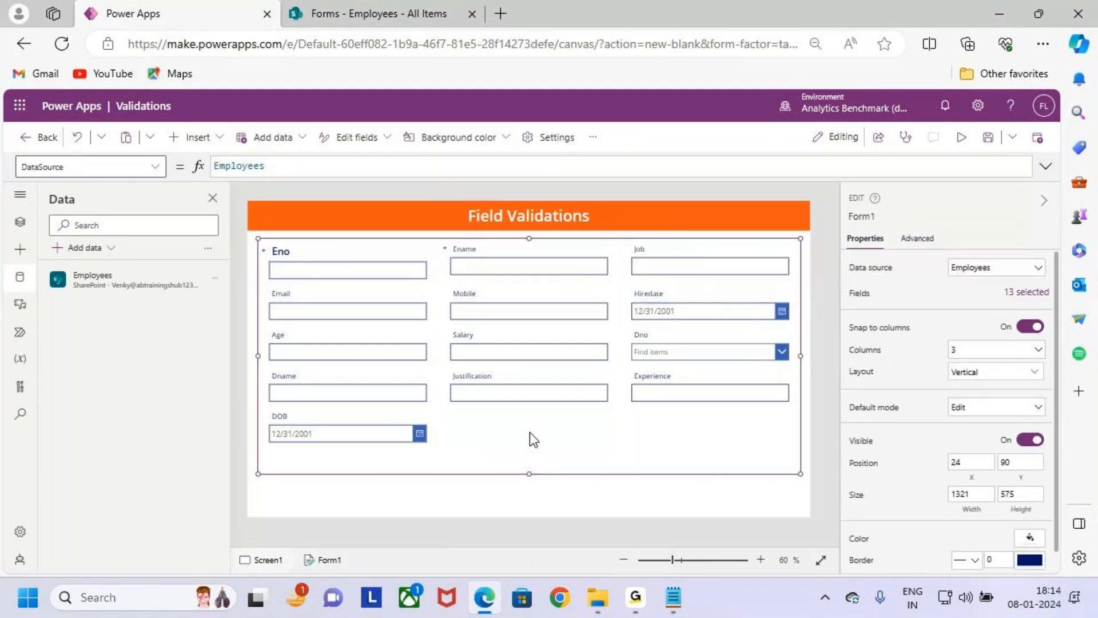
- Point out the Eno label and its input box with temporary marks, and clear them
key(ctrl+2)
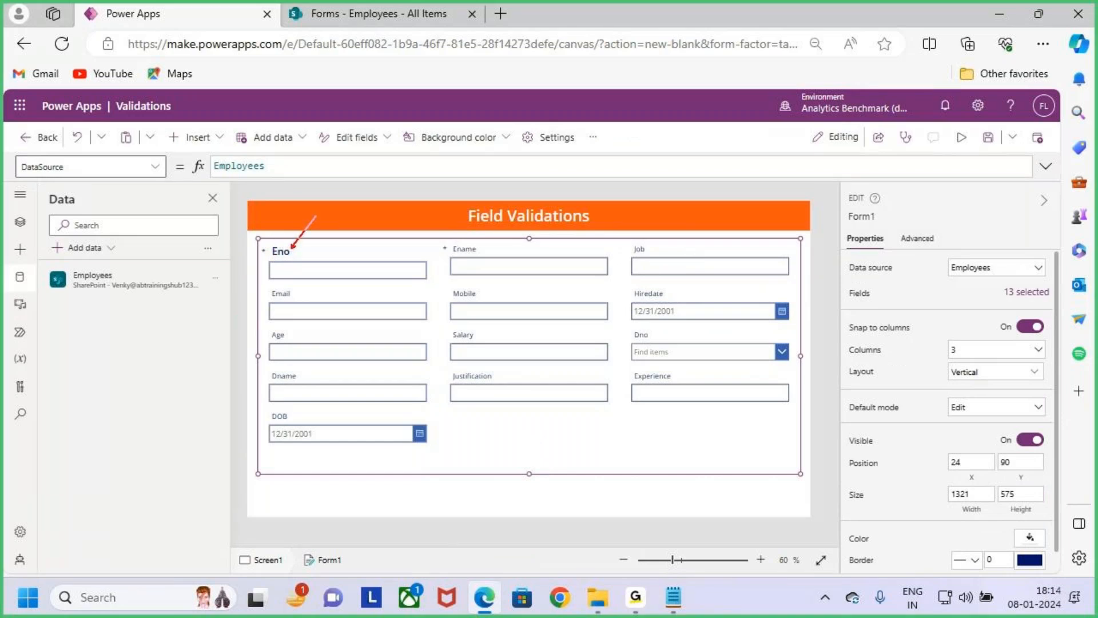
drag(266, 261, 433, 279)
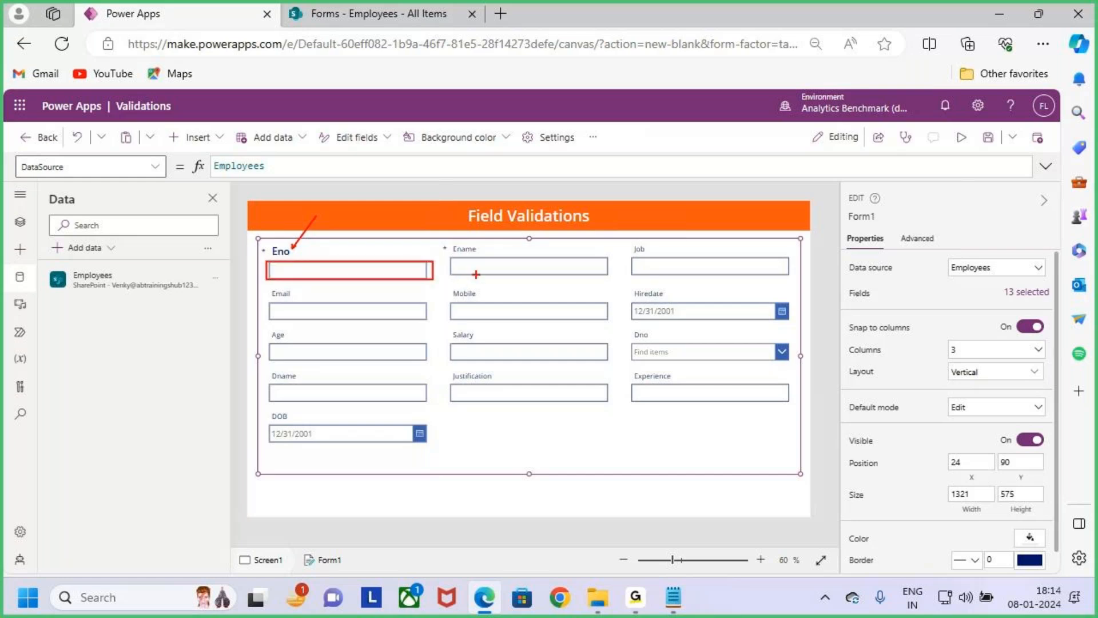
key(Escape)
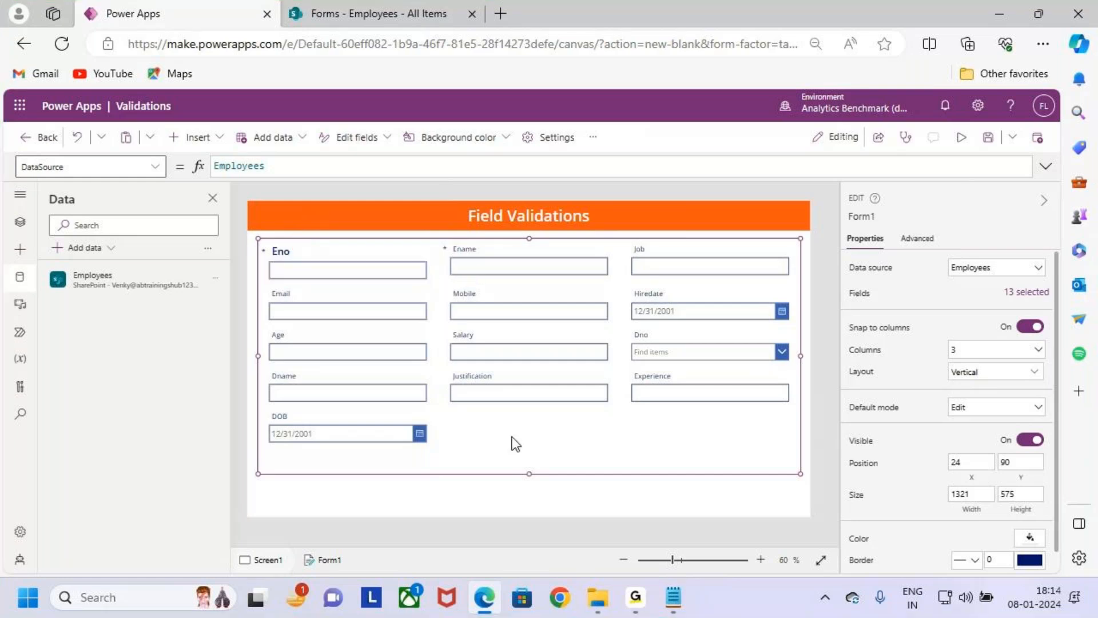
- Show the app's control tree, select Form1 in it, and highlight that entry with a temporary box
click(20, 221)
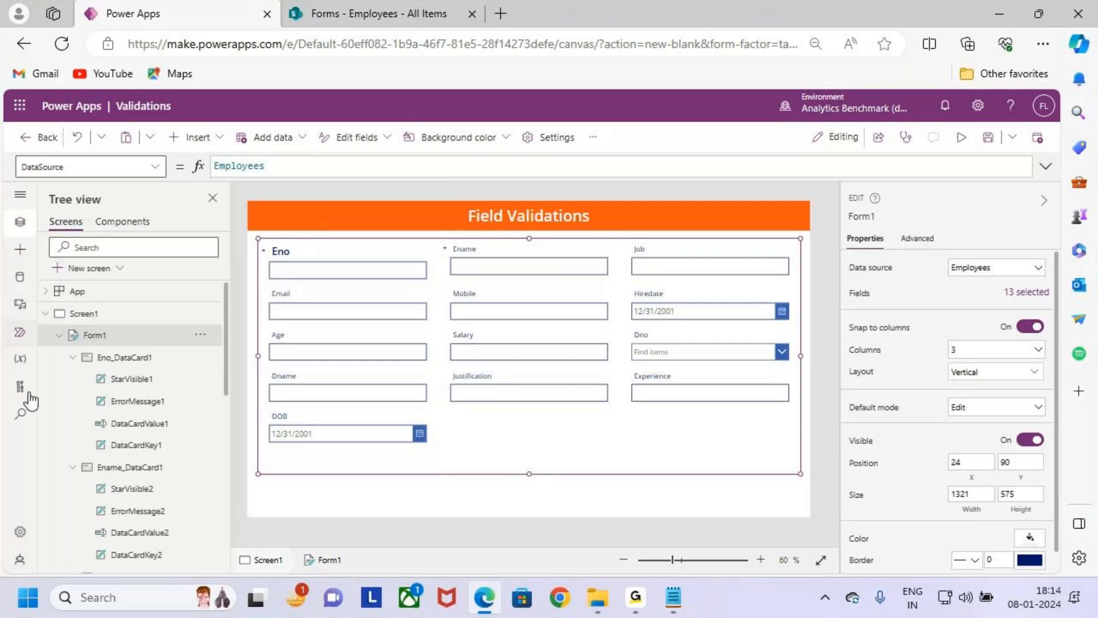
click(117, 336)
key(ctrl+2)
drag(61, 321, 161, 358)
key(Escape)
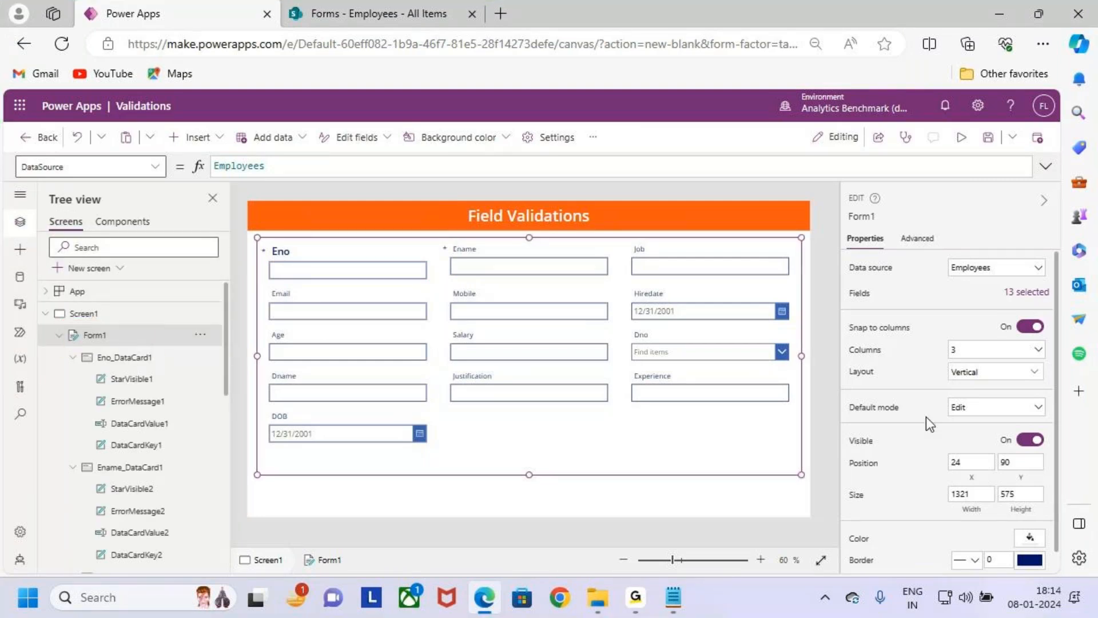
- Highlight the form's layout setting, try the Horizontal layout, and undo the change
key(ctrl+2)
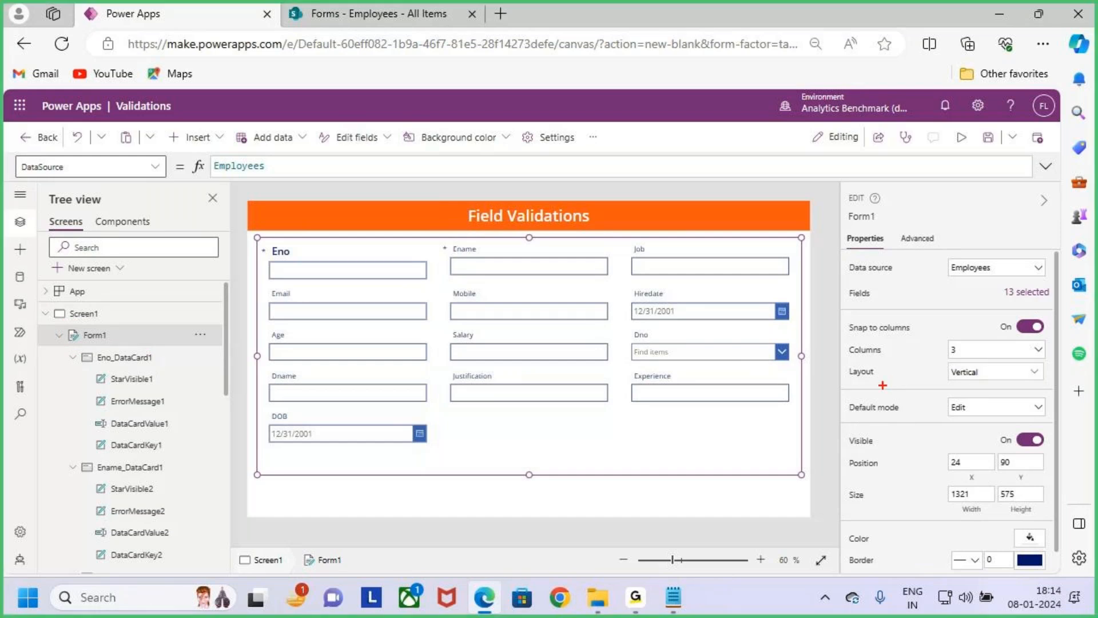
drag(943, 352, 1015, 395)
key(Escape)
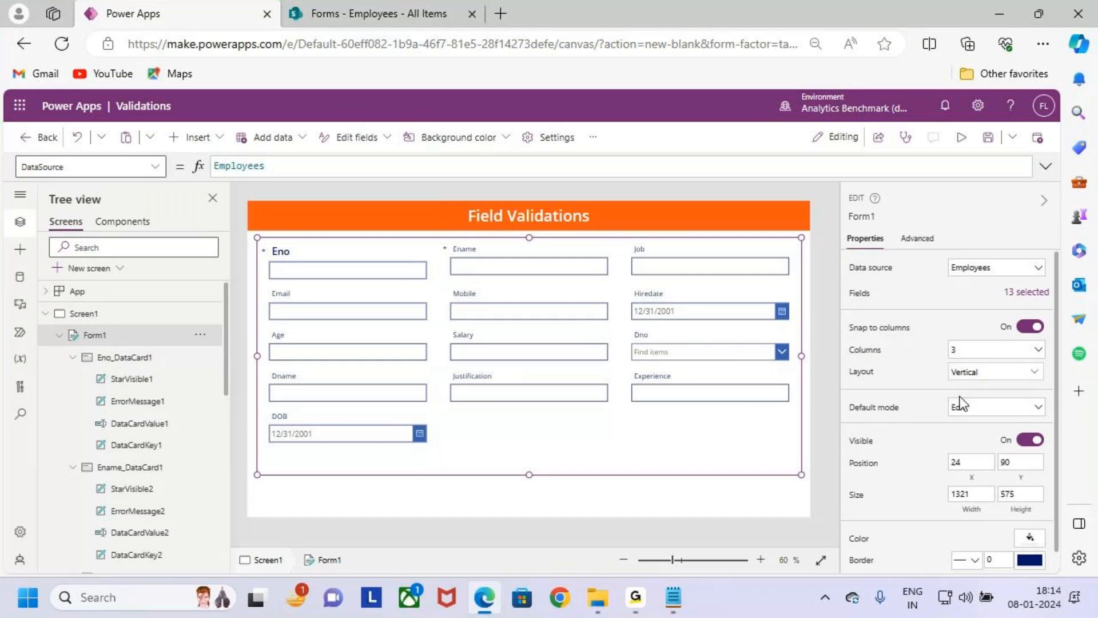
click(1009, 374)
click(990, 462)
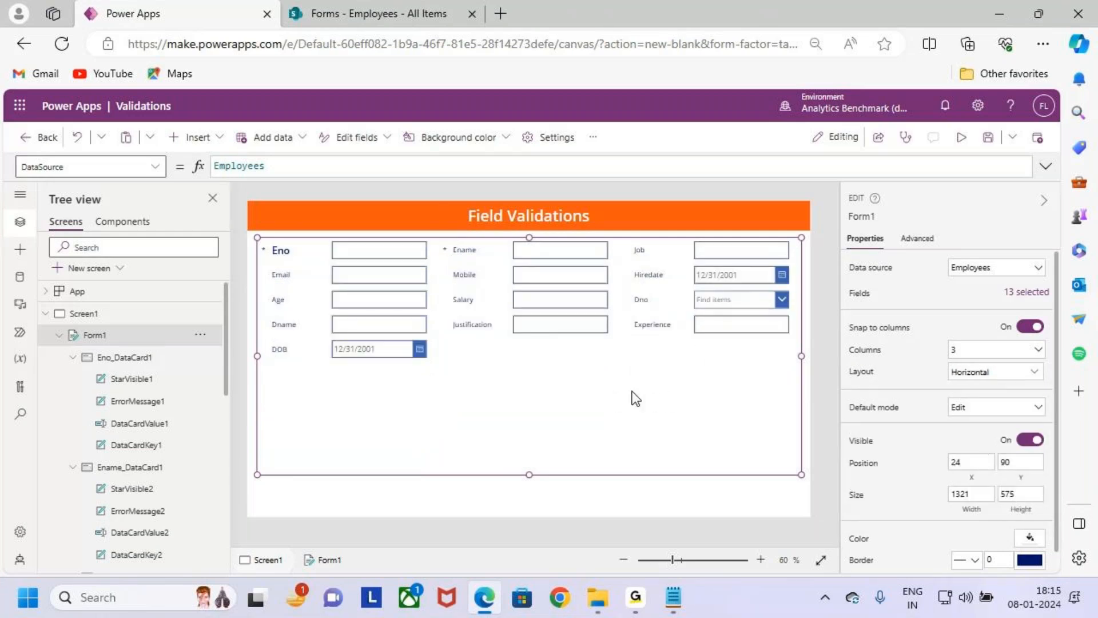
key(ctrl+z)
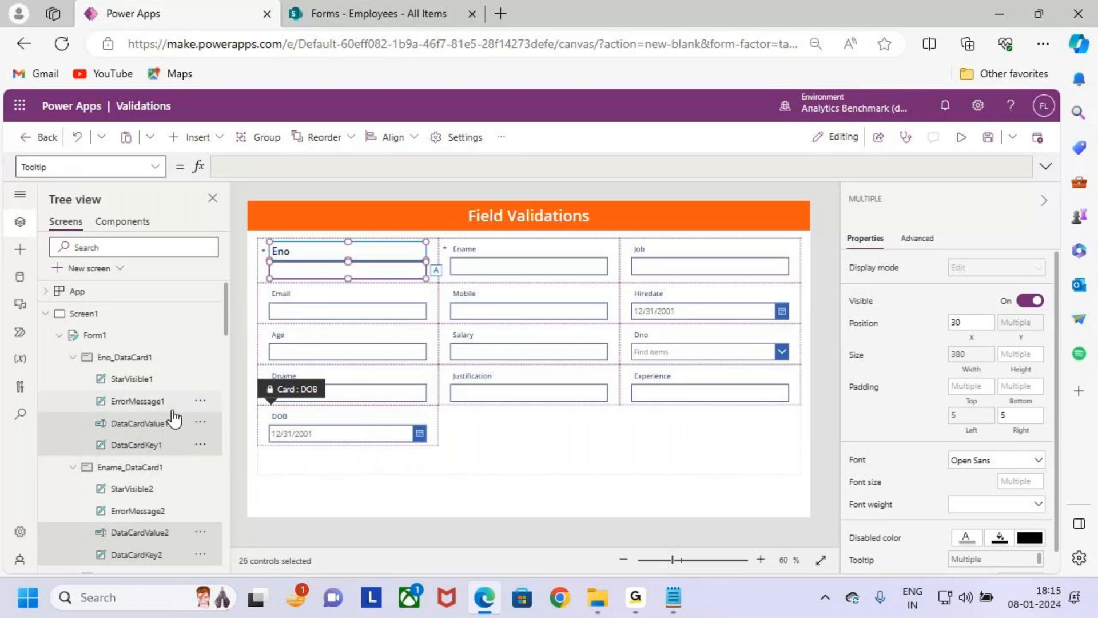
- Mark the DataCardValue1 and DataCardKey1 entries under Eno_DataCard1 and the Font size property, review the other cards' entries, and clear the marks
drag(98, 365, 127, 361)
drag(93, 410, 205, 455)
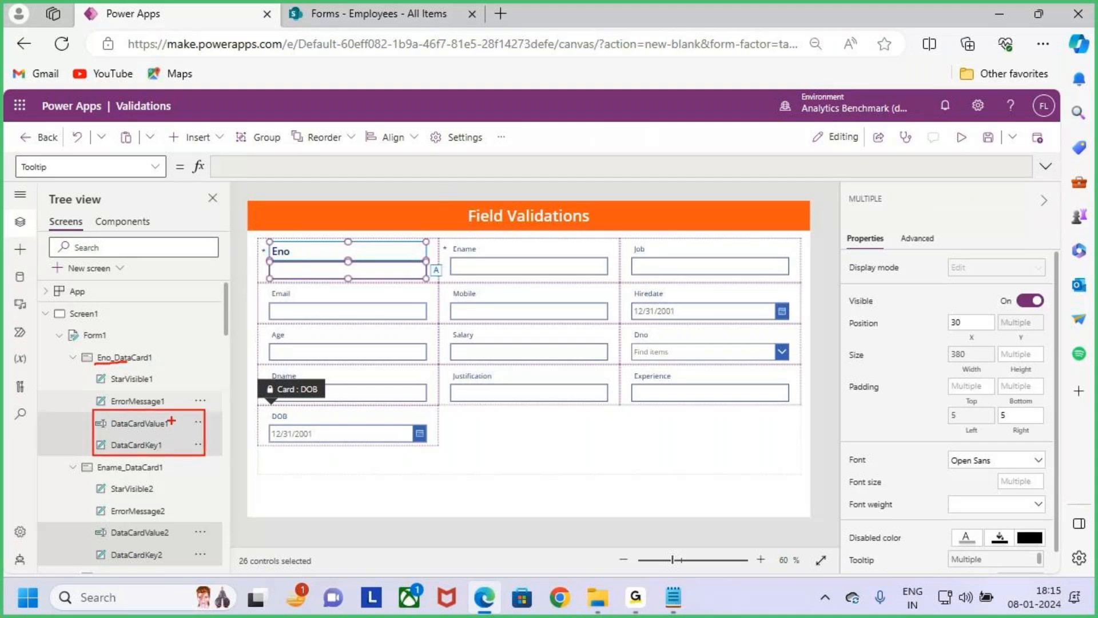
scroll(166, 457, down, 3)
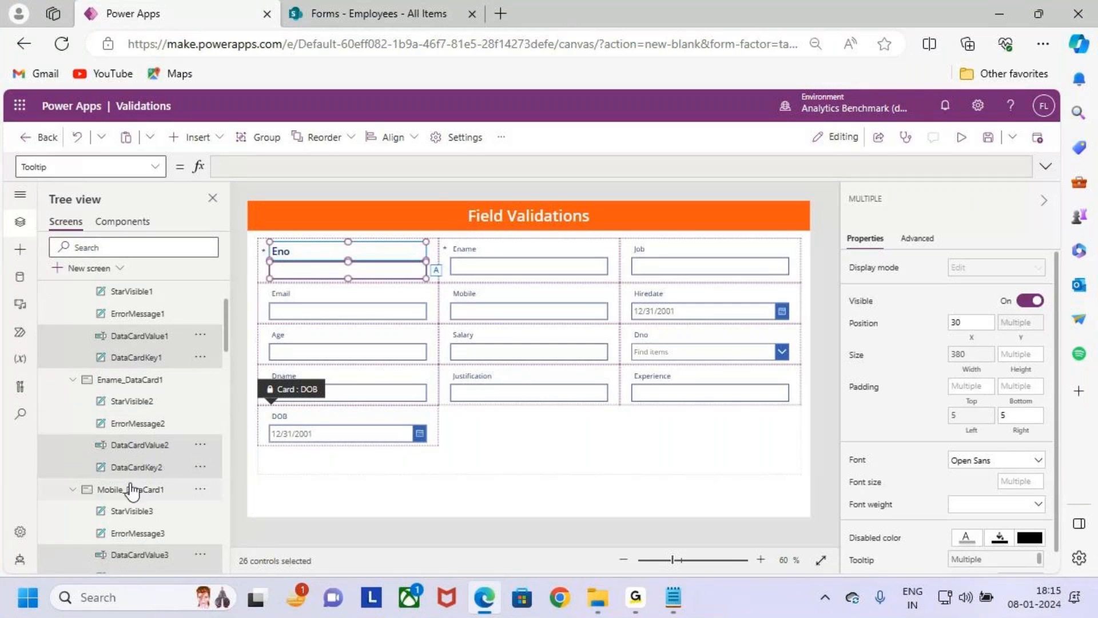
scroll(132, 490, up, 3)
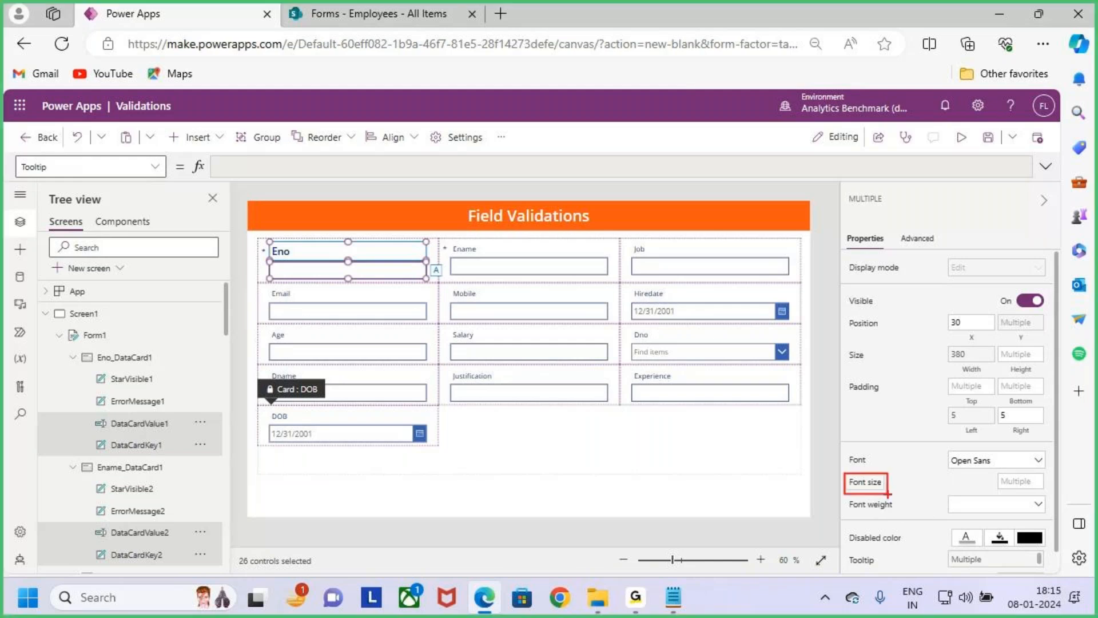
key(Escape)
- Set the Size property of all selected card labels and input controls to 18
click(867, 484)
click(55, 171)
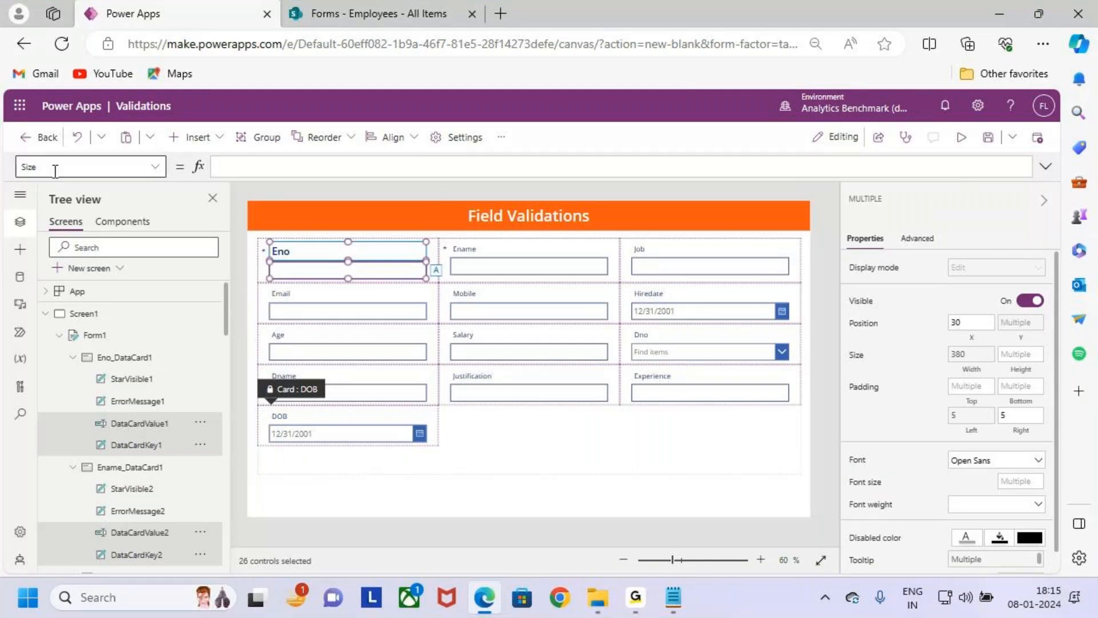
click(269, 162)
text(18)
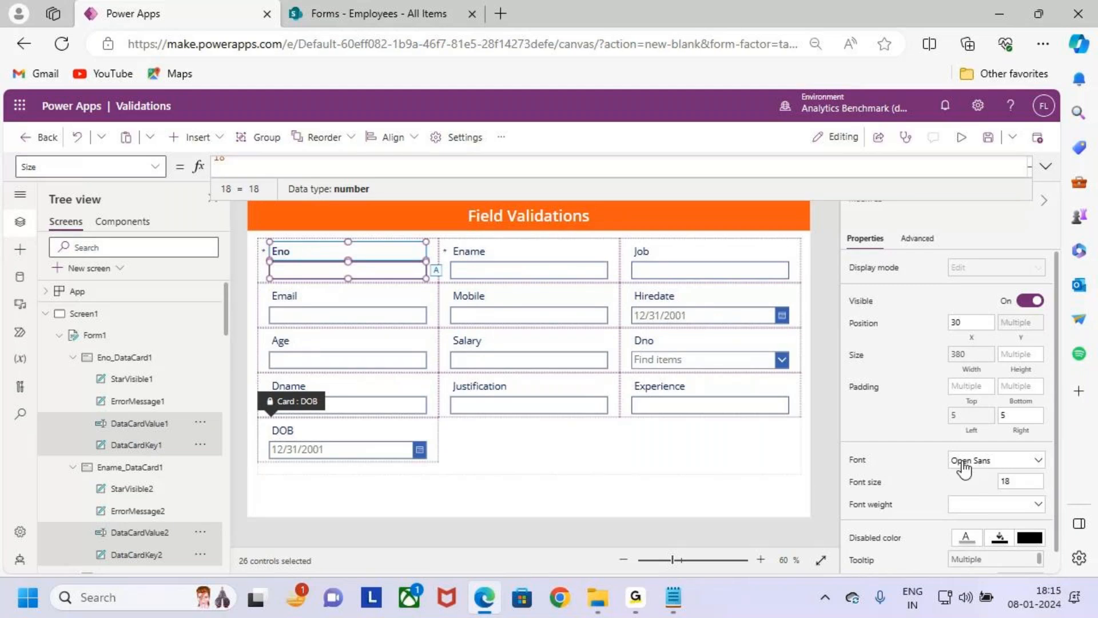
- Format the selected card labels and input controls with the Patrick Hand font, trying Semibold before Bold weight, and font size 20
click(995, 459)
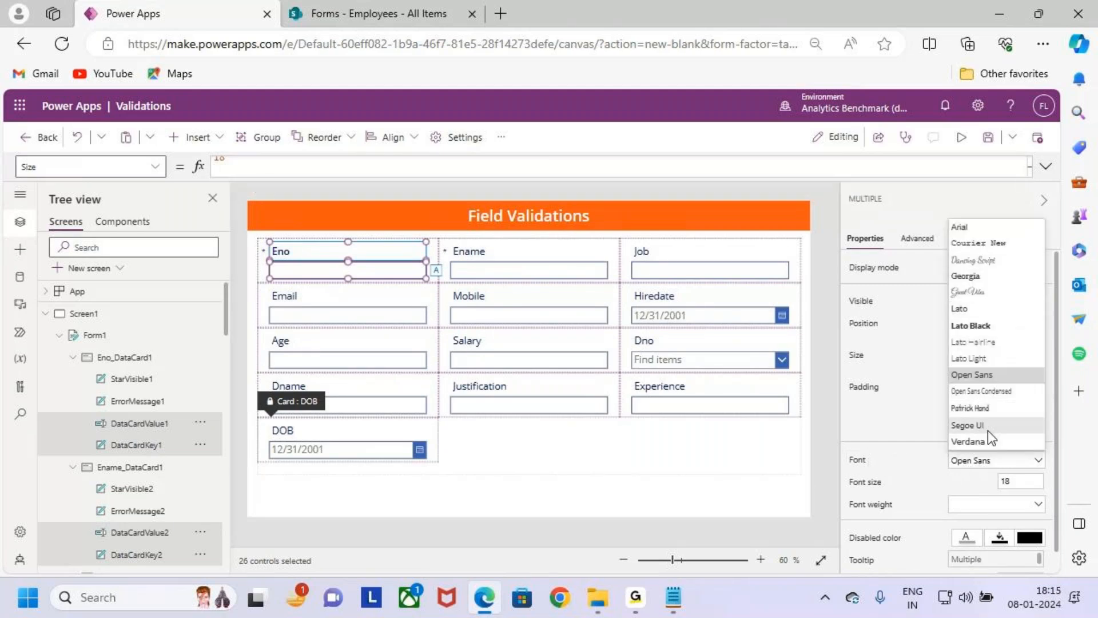
click(990, 407)
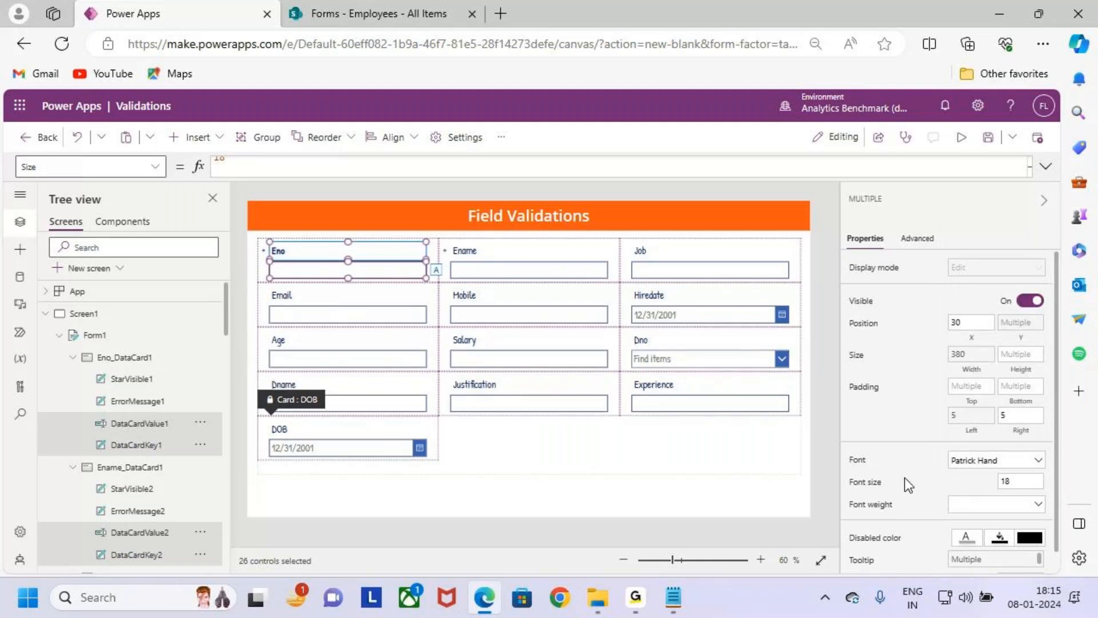
click(987, 504)
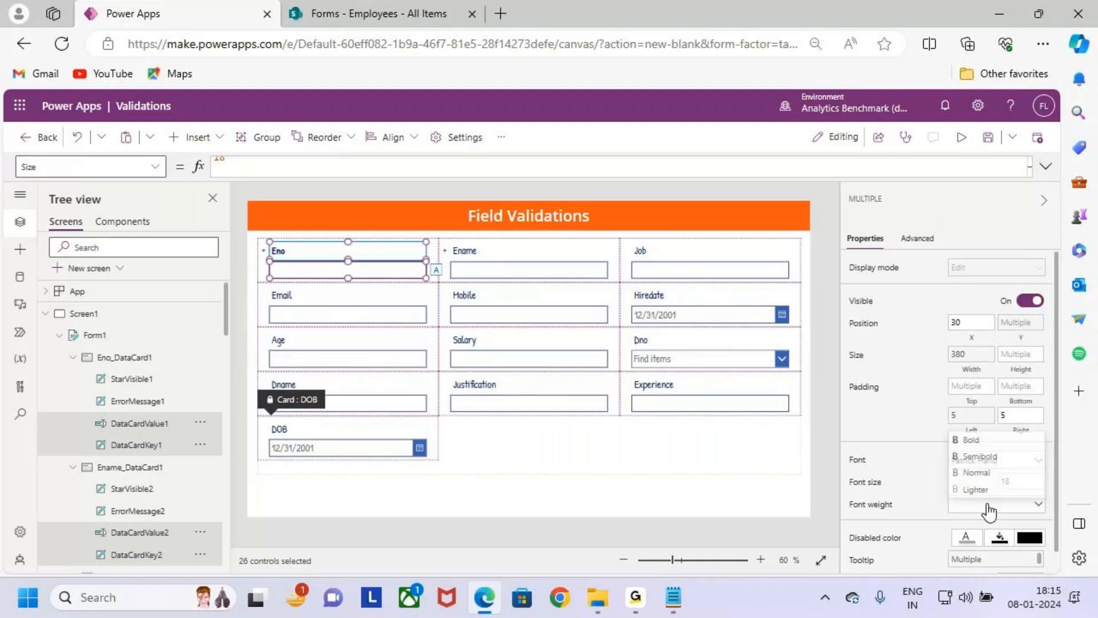
click(1007, 453)
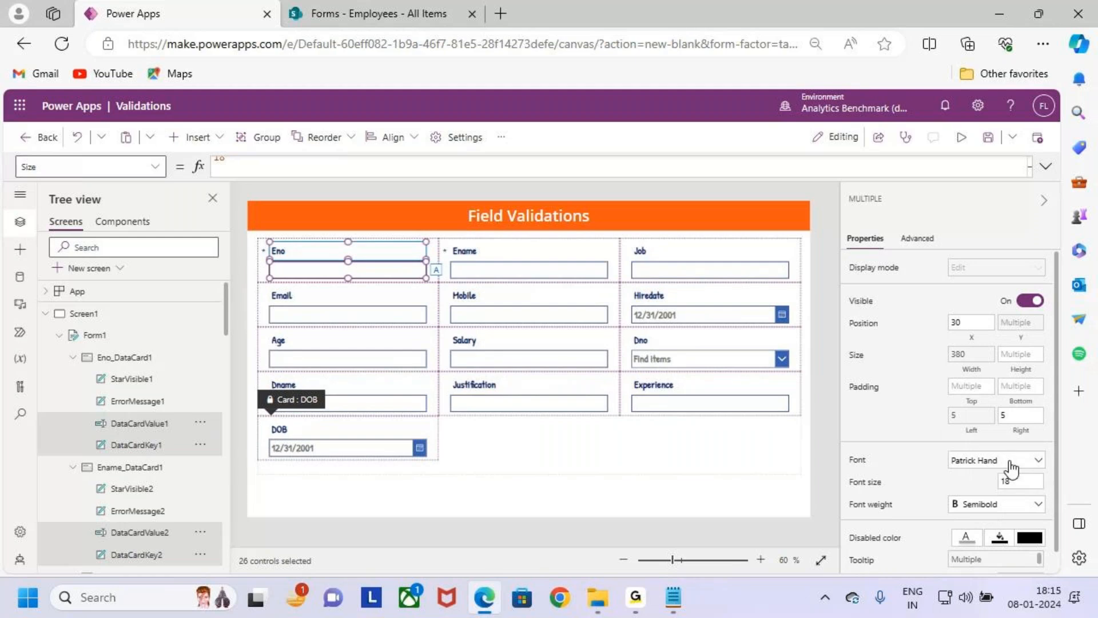
click(1012, 504)
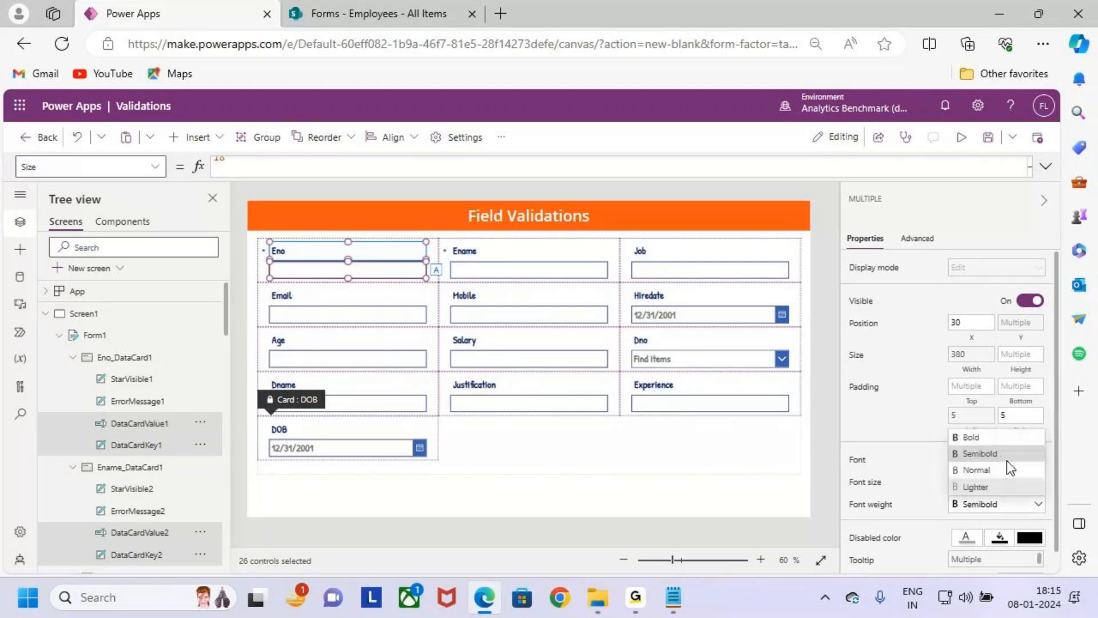
click(1002, 441)
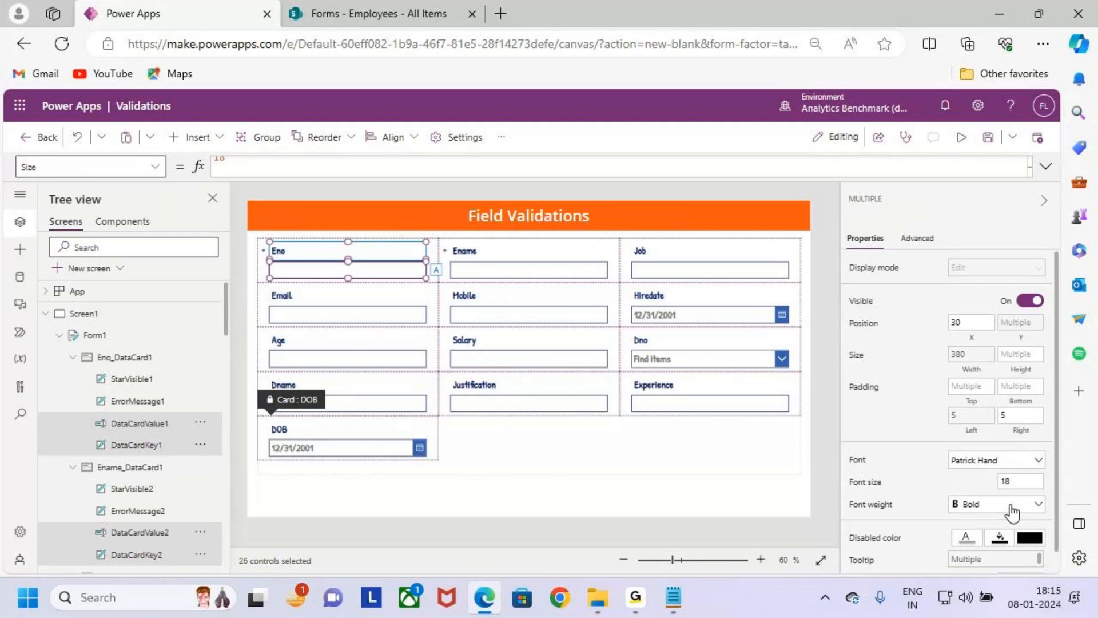
click(1022, 480)
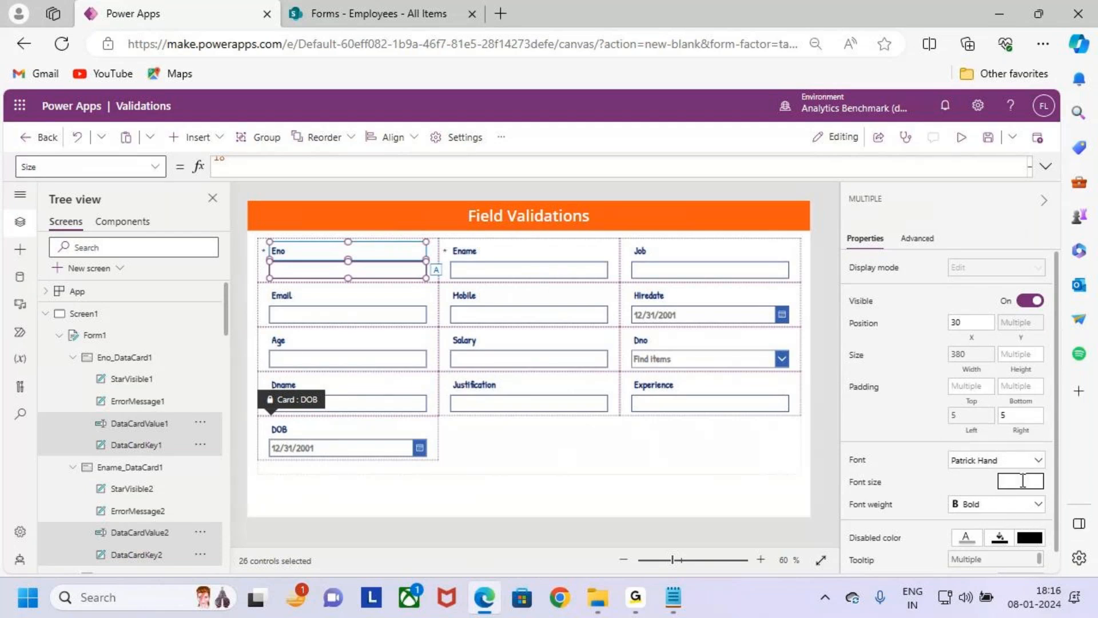
text(20)
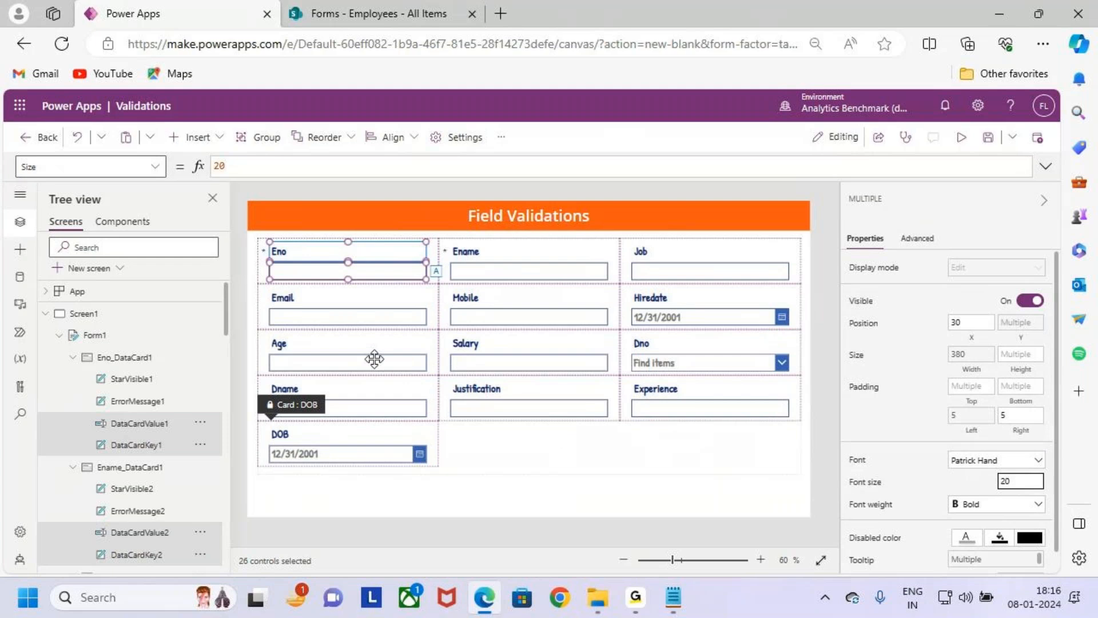
- Mark the DataCardValue1 and DataCardKey1 entries with arrows and underline the Font, Font size and Font weight properties
drag(155, 427, 182, 386)
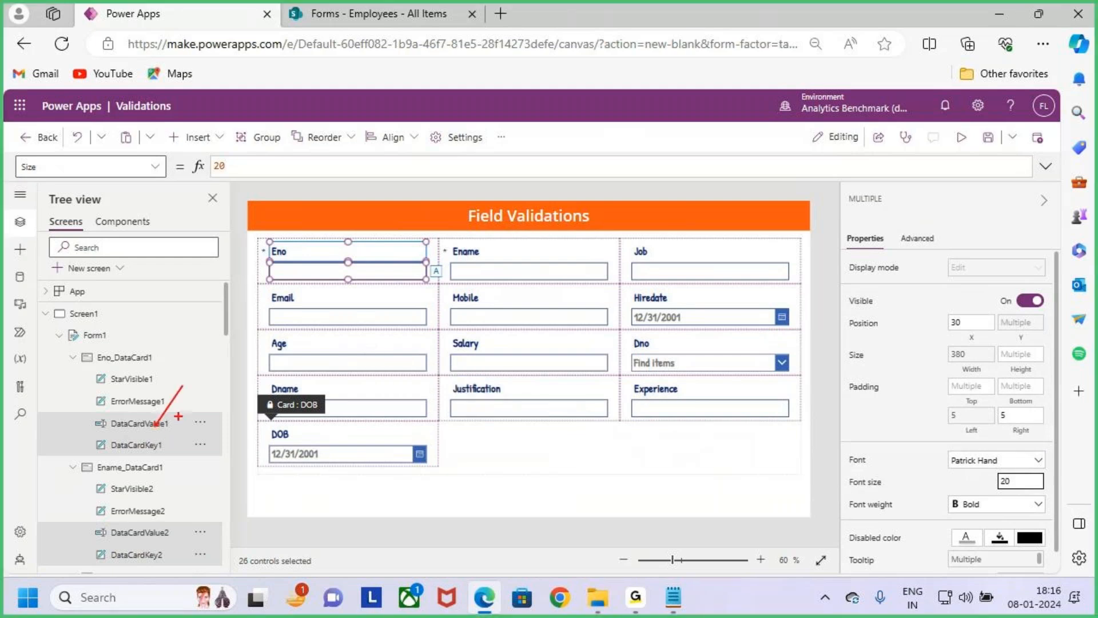
drag(166, 447, 182, 430)
mouse_move(848, 464)
mouse_down()
mouse_move(878, 463)
mouse_move(899, 514)
mouse_up()
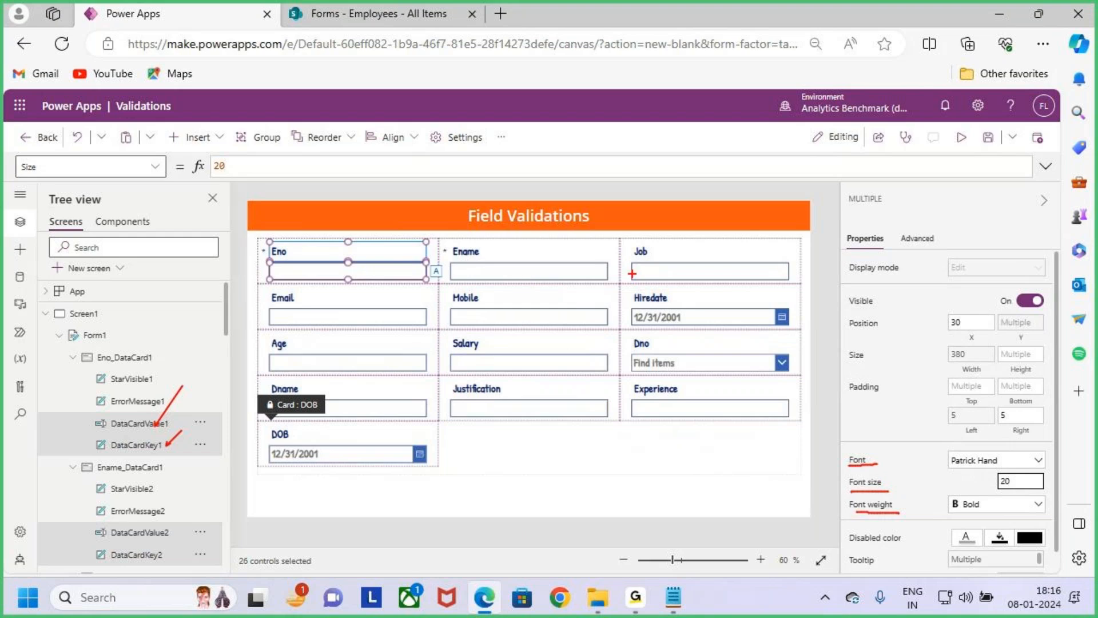
- Outline the formatted form fields, re-mark the DataCardValue1 and DataCardKey1 entries, and clear the annotations and the control selection
mouse_move(257, 231)
mouse_down()
mouse_move(493, 358)
mouse_move(781, 448)
mouse_move(813, 476)
mouse_up()
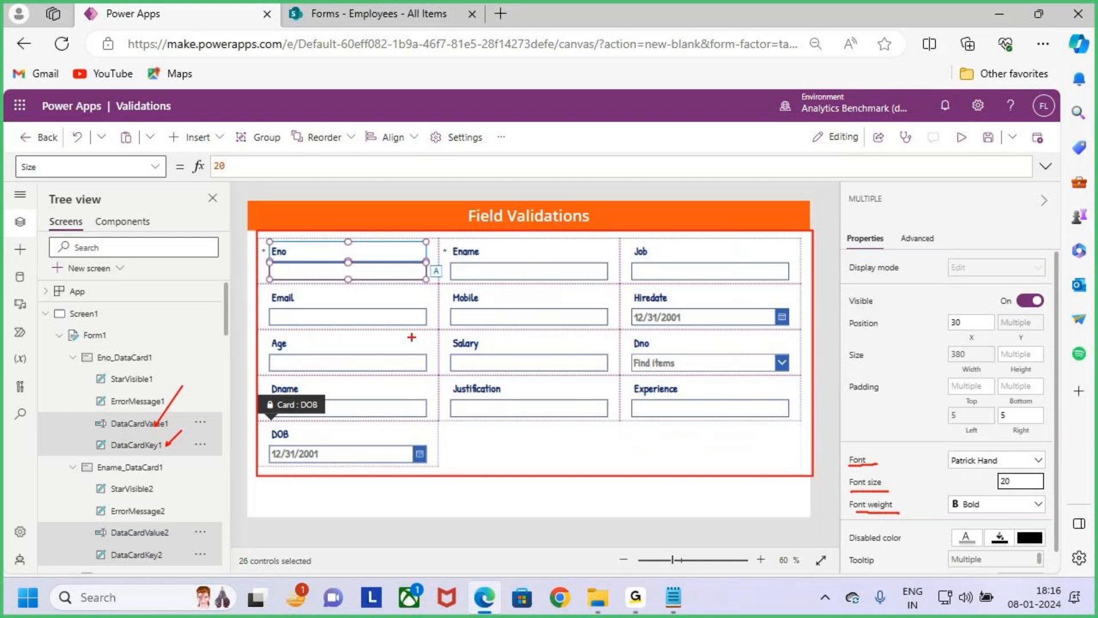
drag(157, 419, 181, 385)
drag(166, 445, 210, 412)
key(Escape)
click(507, 499)
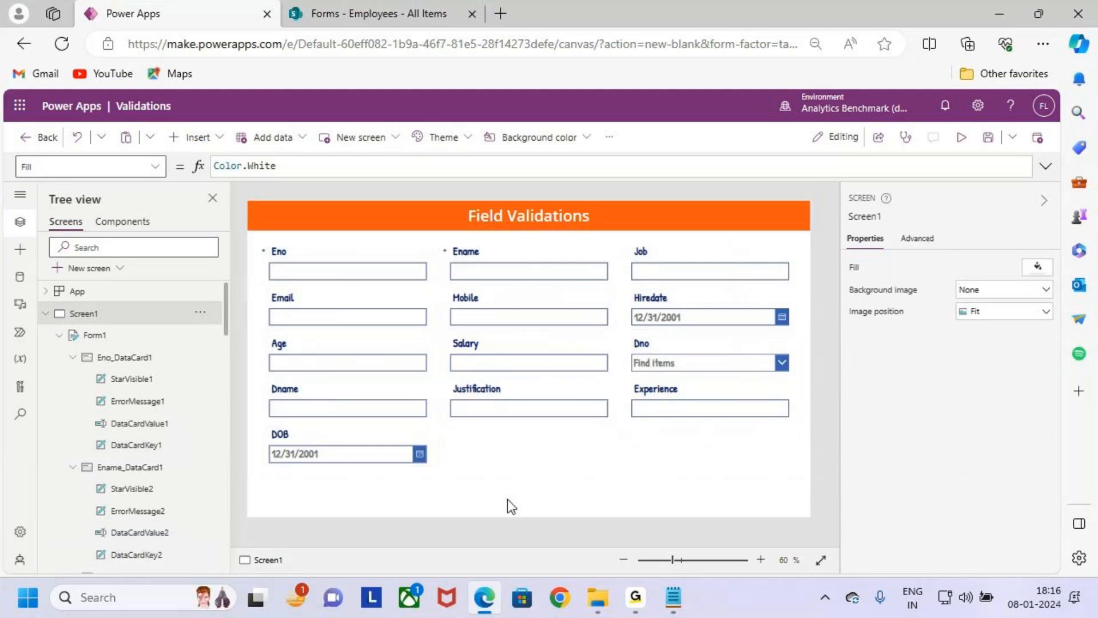
- Fill the edit form's background with the light blue theme colour RGBA(215, 223, 240, 1)
click(598, 452)
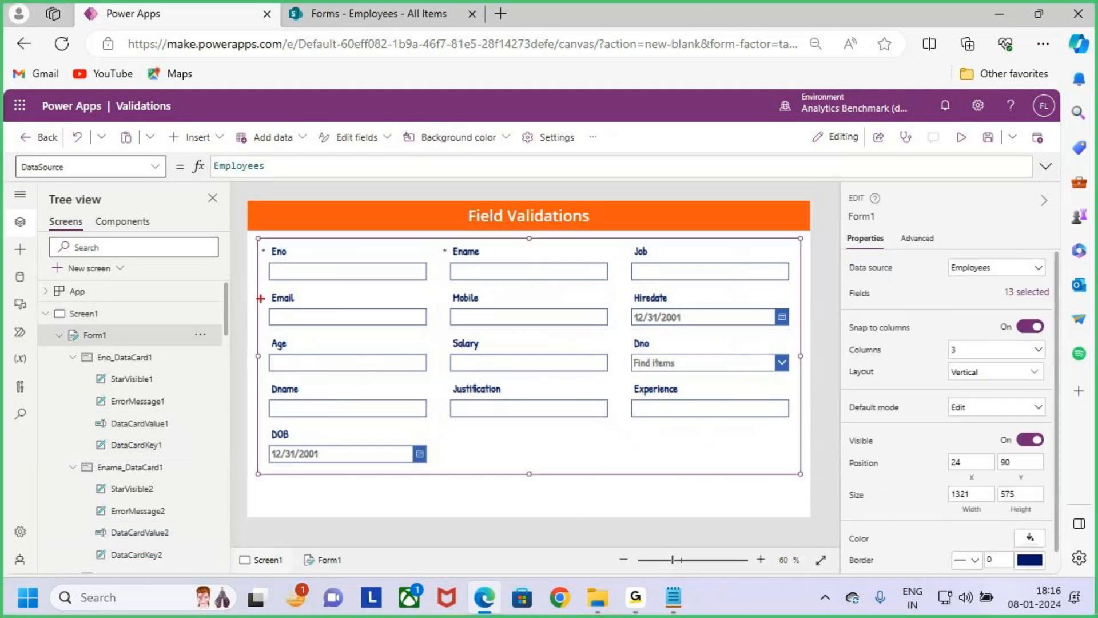
mouse_move(258, 238)
mouse_down()
mouse_move(662, 437)
mouse_move(795, 470)
mouse_up()
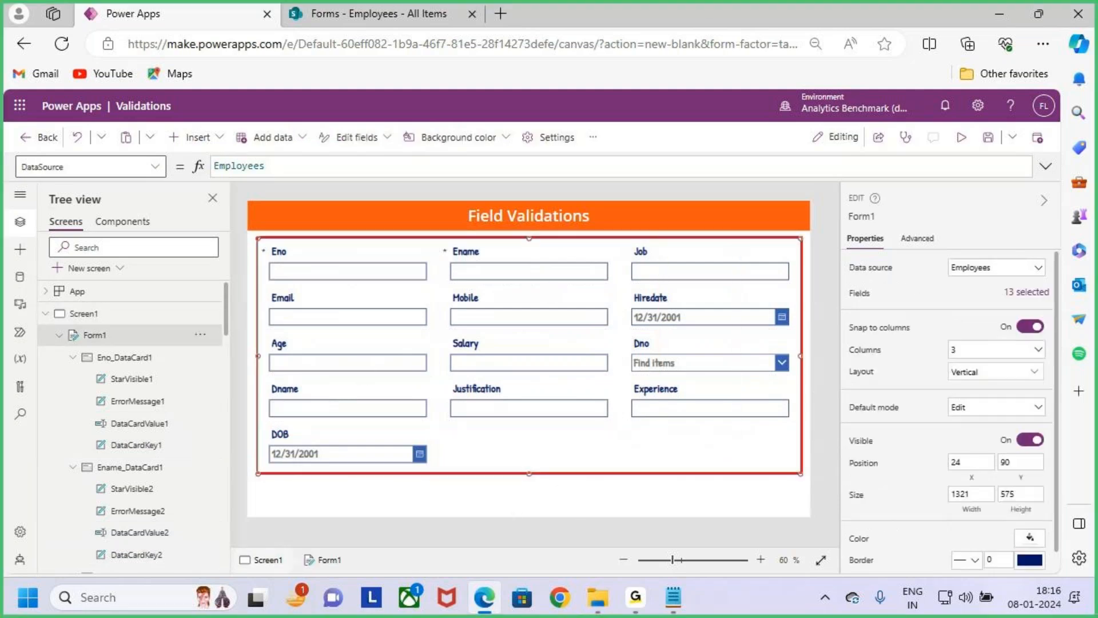
key(Escape)
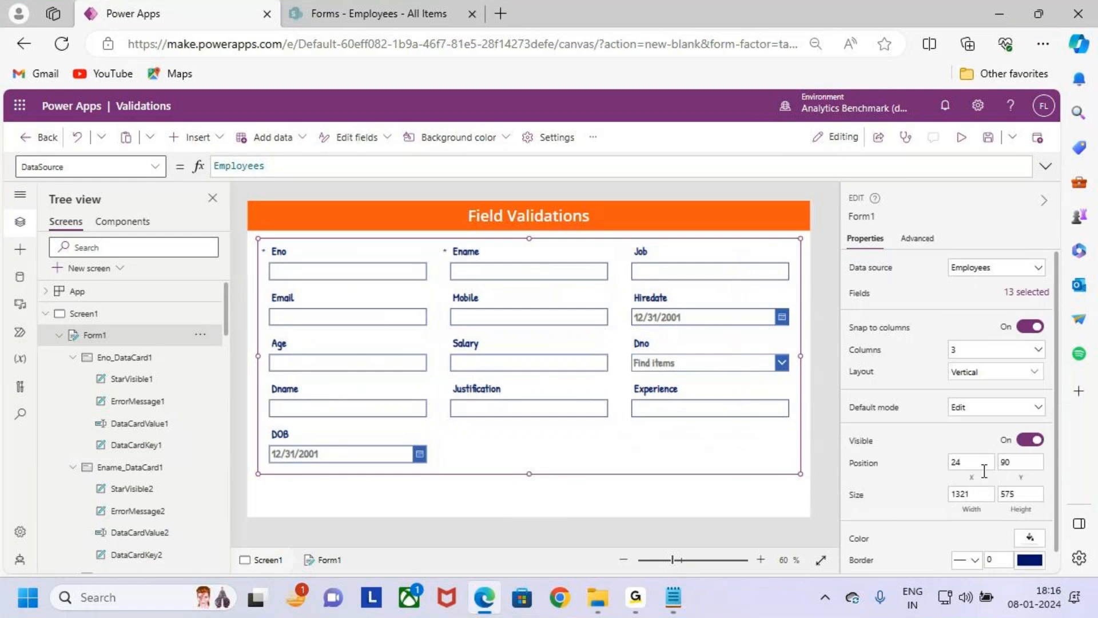
scroll(1008, 422, down, 1)
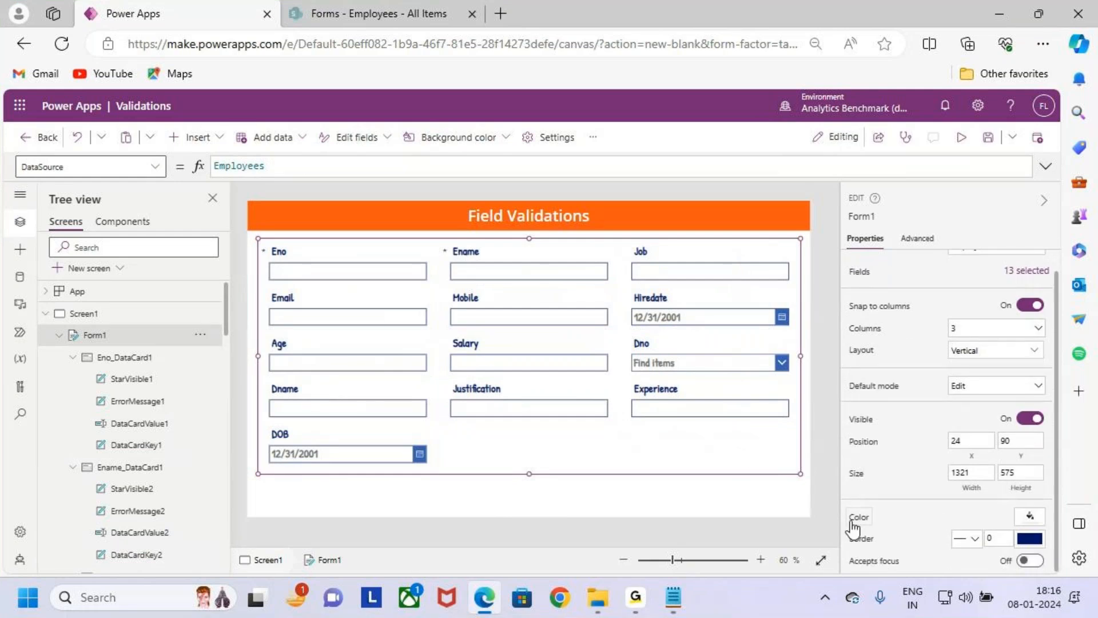
click(856, 518)
click(1029, 516)
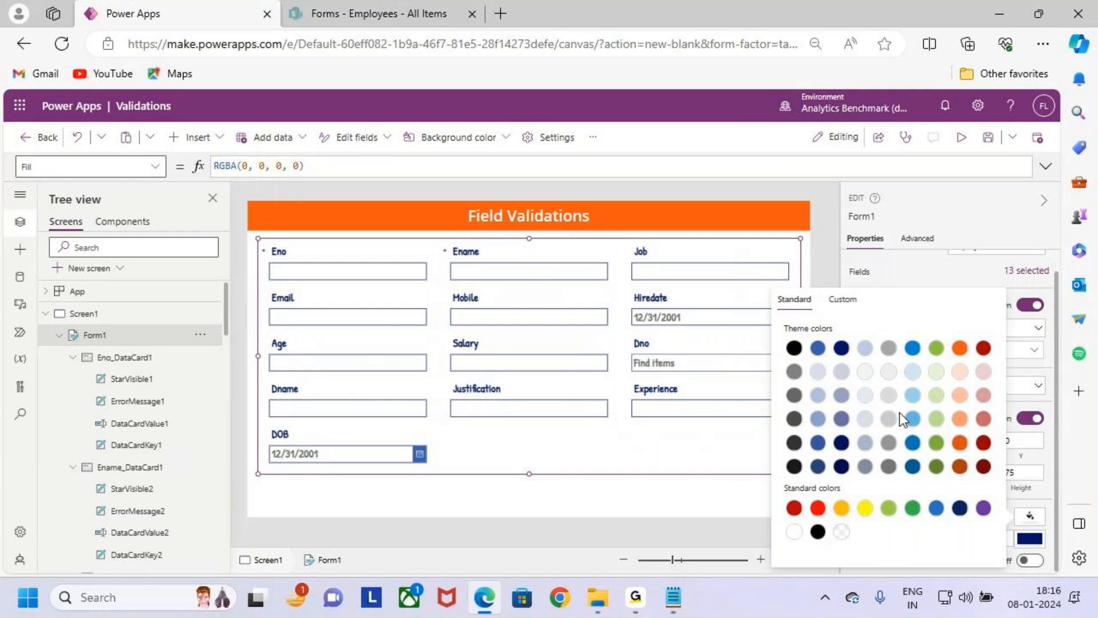
click(818, 376)
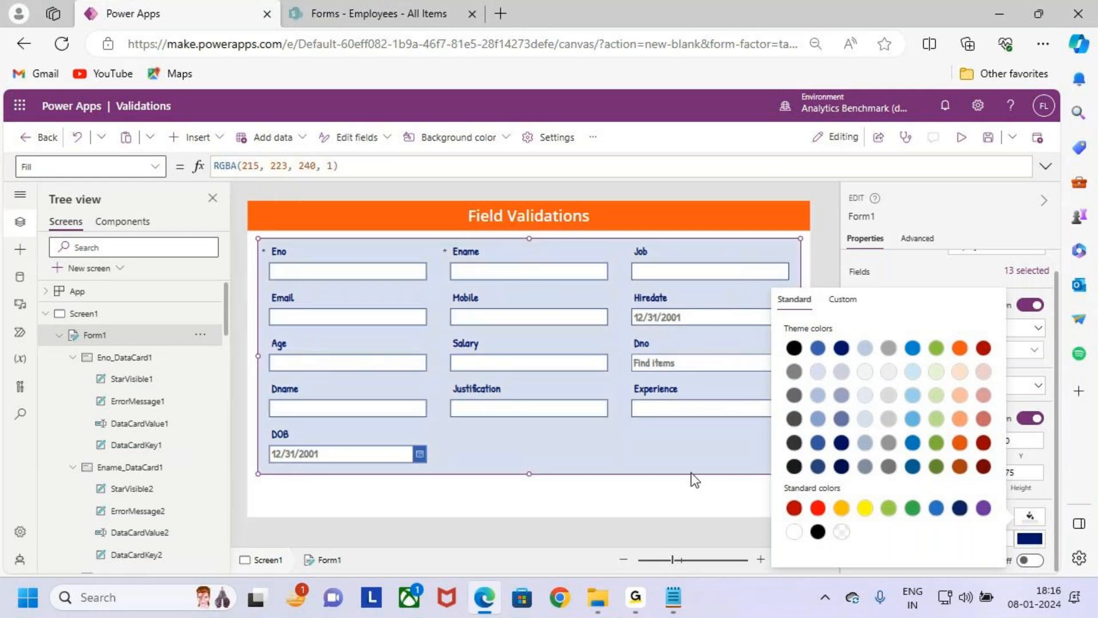
click(689, 496)
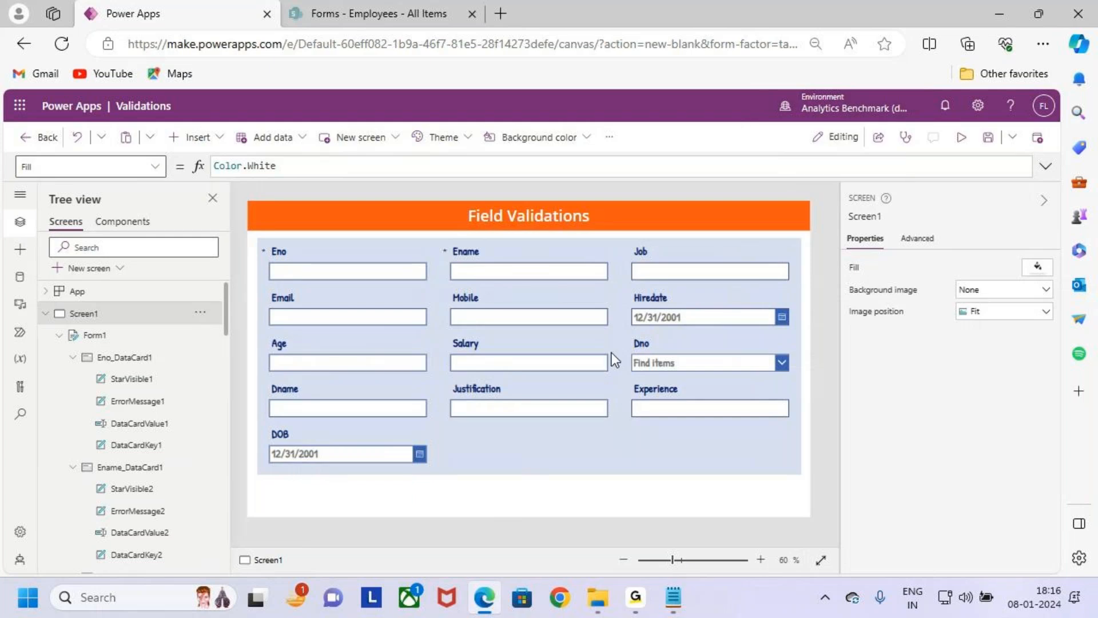
- Mark the required-field asterisks beside the Eno and Ename labels with arrows, clear the marks, and reselect the form
key(ctrl+2)
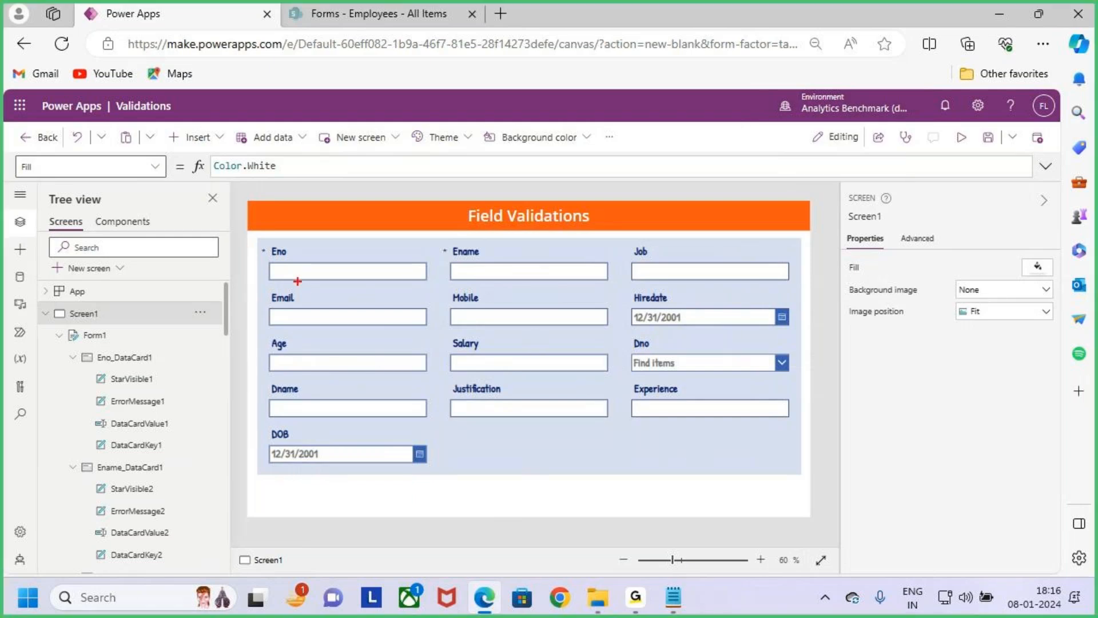
drag(266, 247, 416, 289)
key(e)
drag(265, 245, 282, 216)
key(Escape)
scroll(316, 307, up, 1)
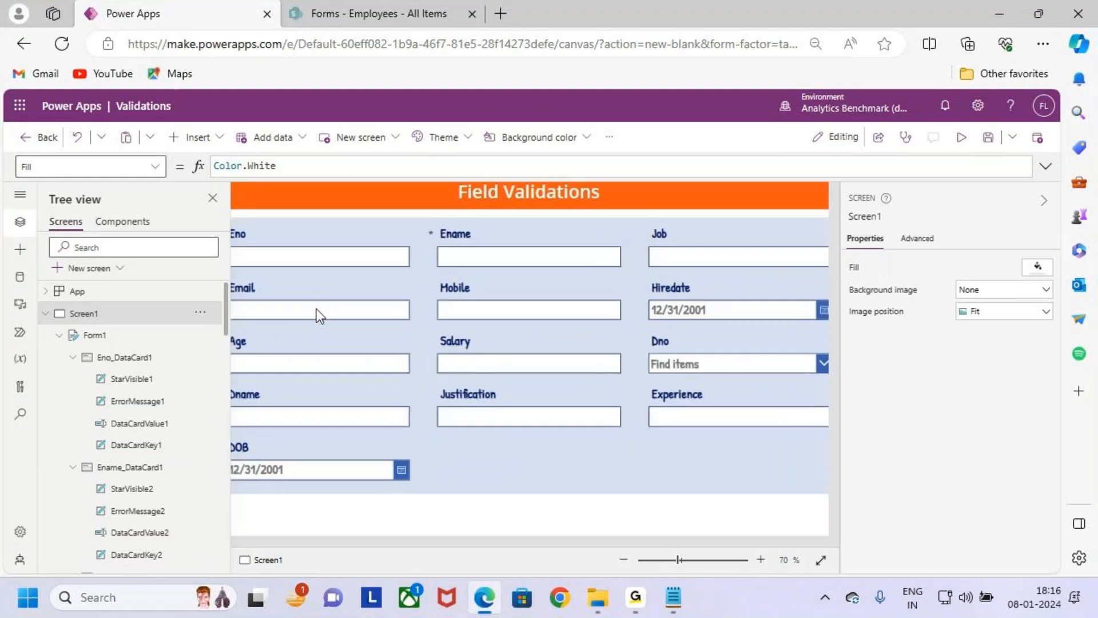
drag(523, 544, 473, 543)
key(ctrl+2)
drag(290, 200, 275, 226)
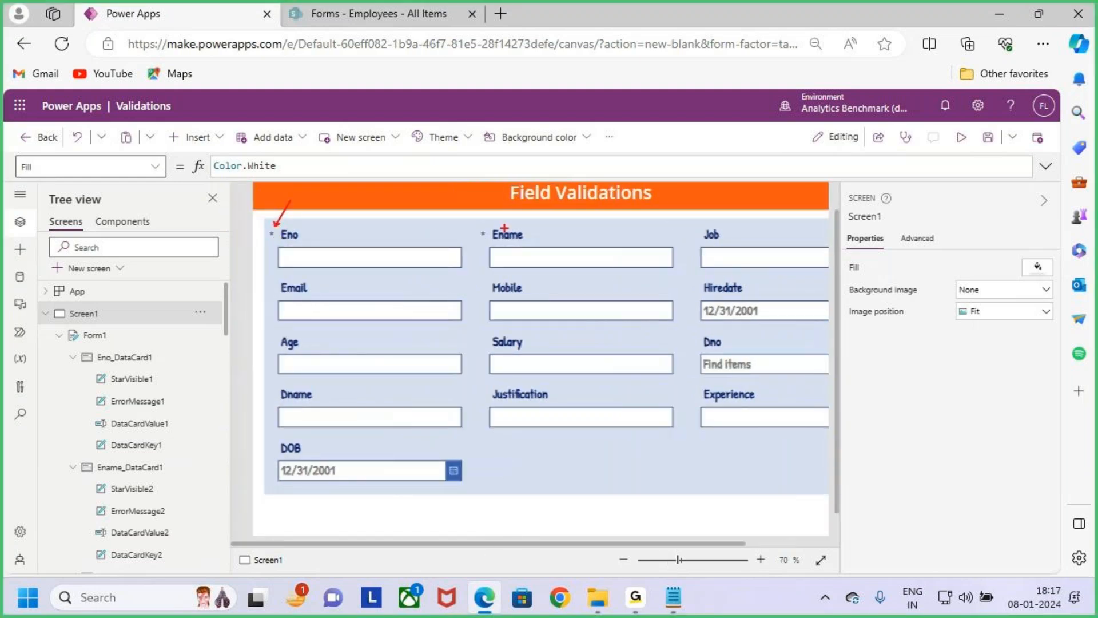
drag(509, 188, 488, 228)
key(Escape)
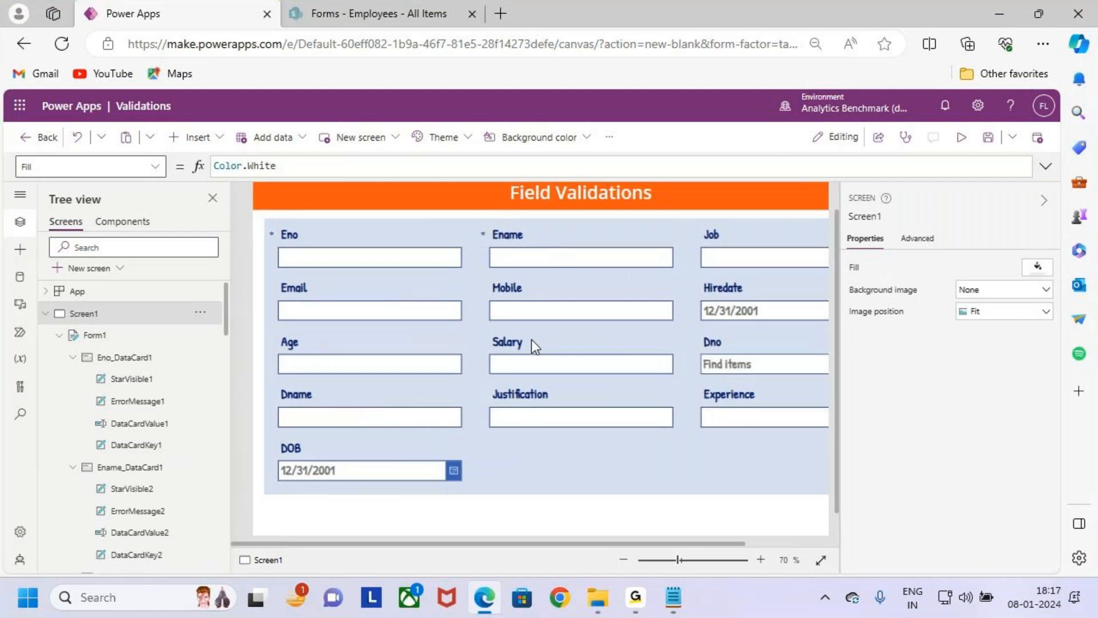
scroll(531, 338, down, 1)
click(611, 444)
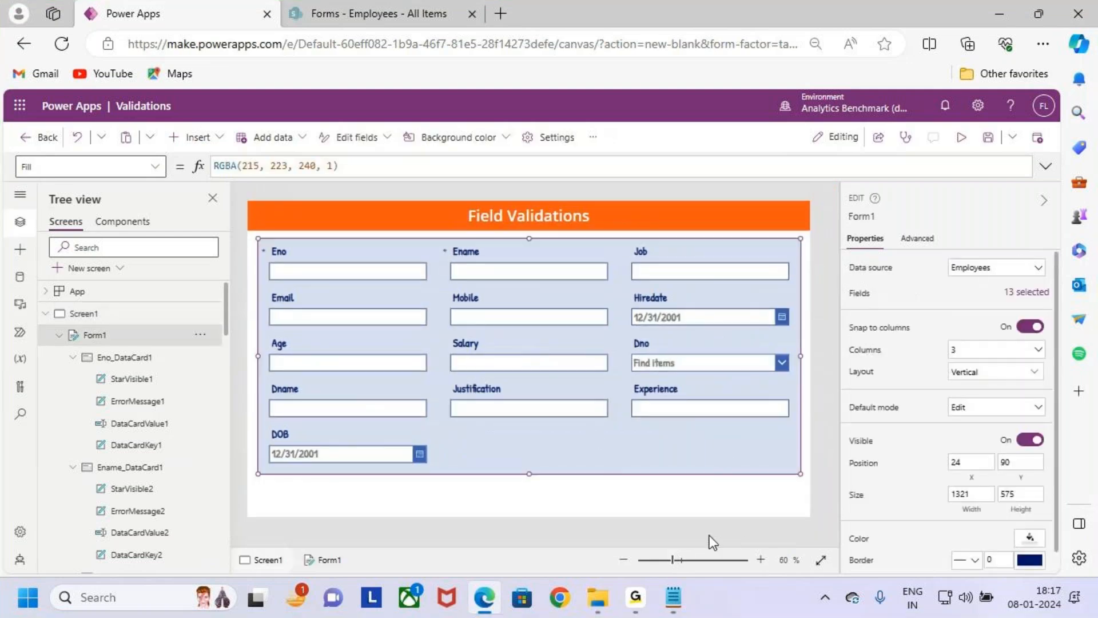
- Switch to the Validations notes in Notepad and highlight the "Case 1 : Requried" heading
click(673, 597)
scroll(331, 392, down, 4)
drag(53, 258, 224, 269)
click(271, 280)
click(257, 280)
click(120, 260)
drag(123, 265, 216, 269)
click(252, 289)
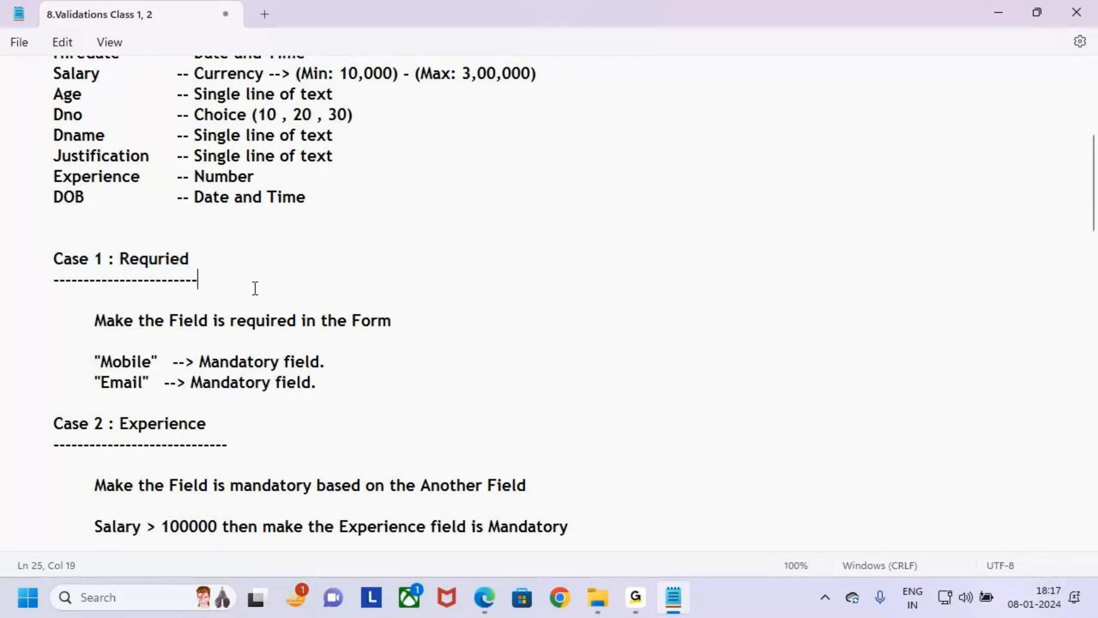
- Highlight the "Make the Field is required in the Form" line and mark the Mobile mandatory-field entry below it
click(94, 322)
drag(93, 321, 392, 312)
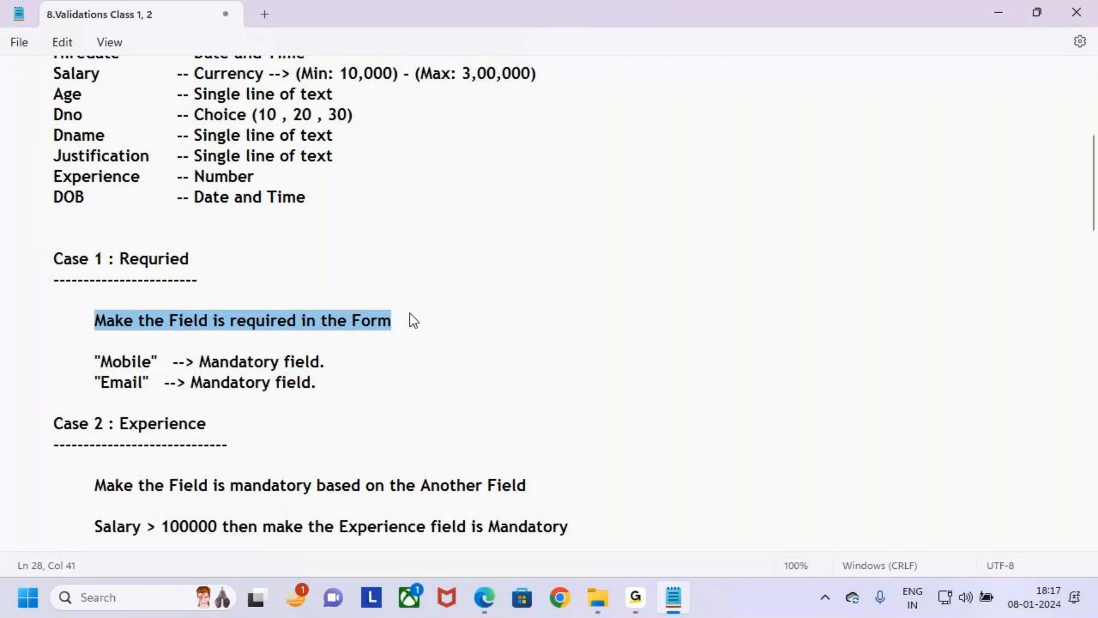
click(448, 341)
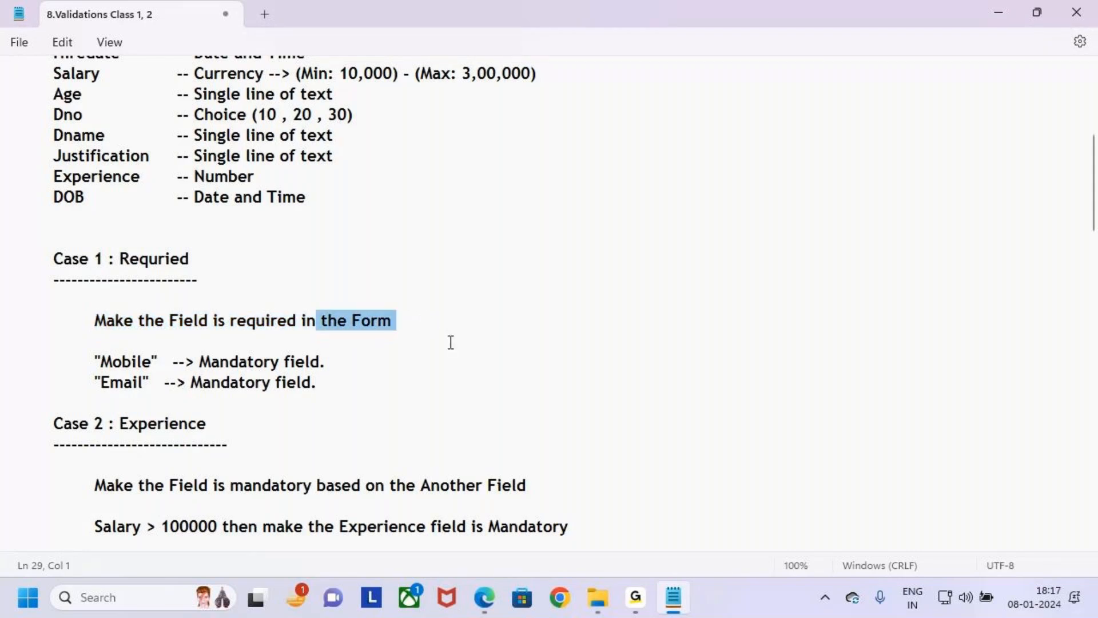
key(ctrl+2)
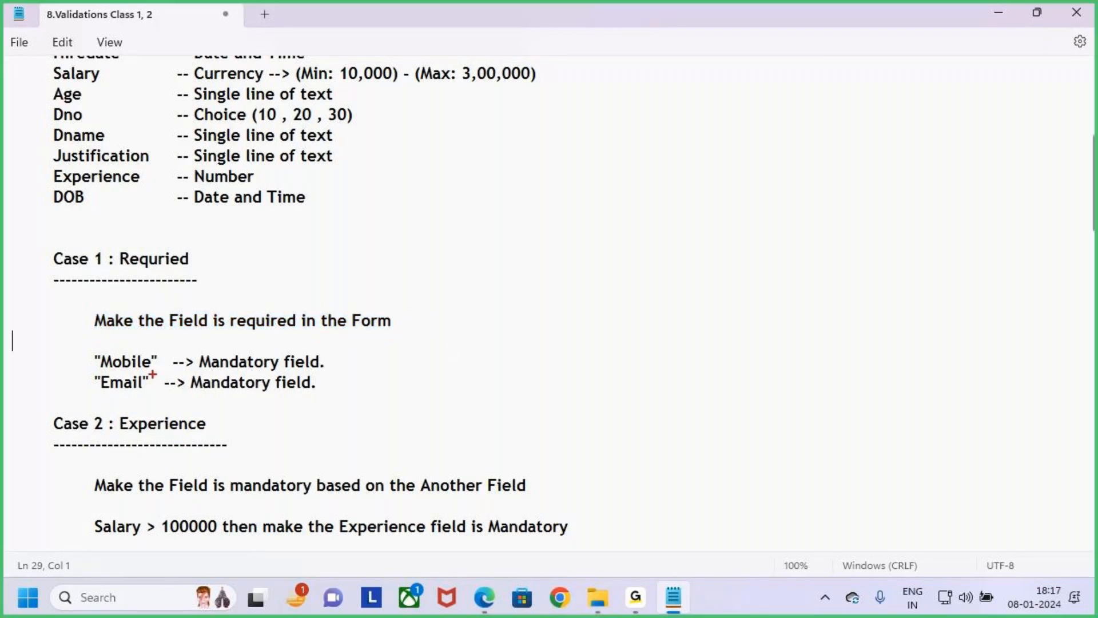
mouse_move(91, 359)
mouse_down()
mouse_move(66, 344)
mouse_move(65, 369)
mouse_up()
key(Escape)
- Switch back to Power Apps and mark the Mobile field on the form
key(alt+Tab)
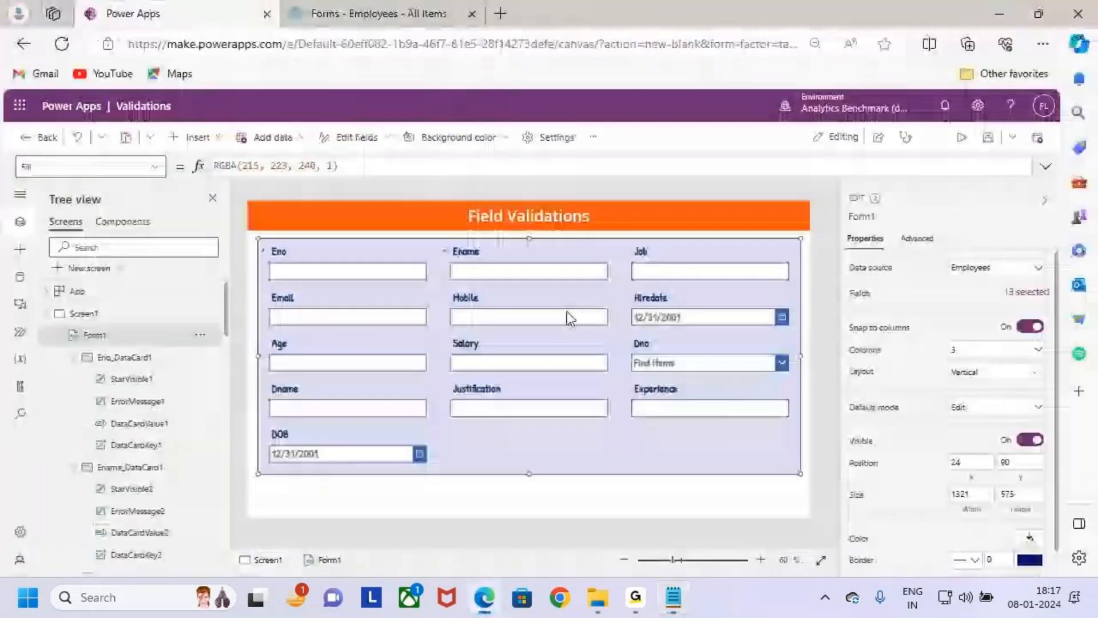
scroll(619, 375, up, 1)
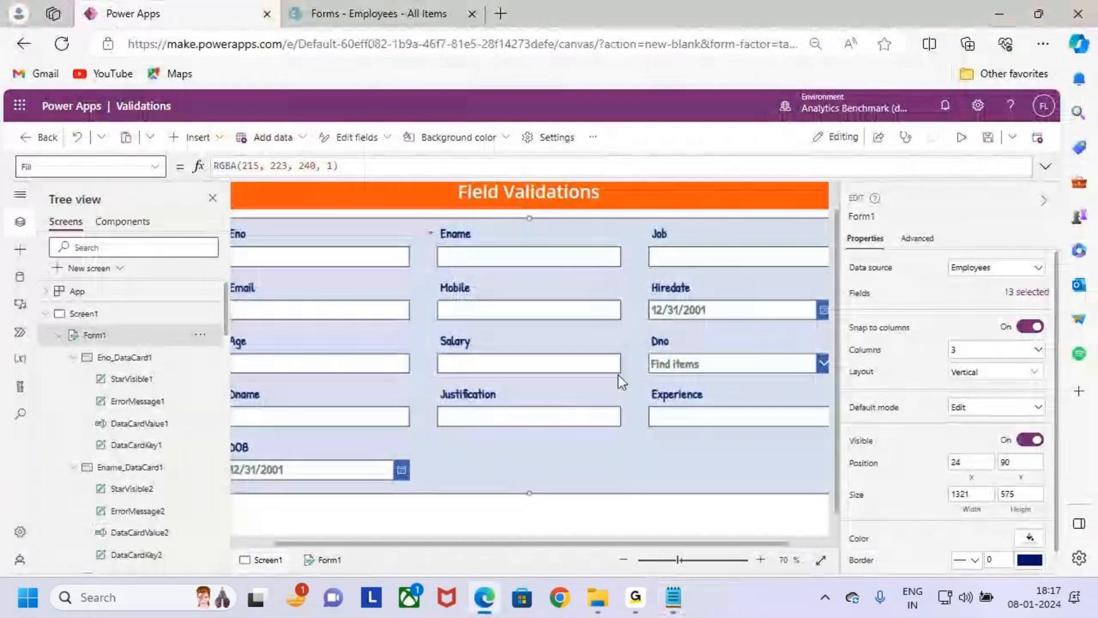
drag(540, 545, 414, 527)
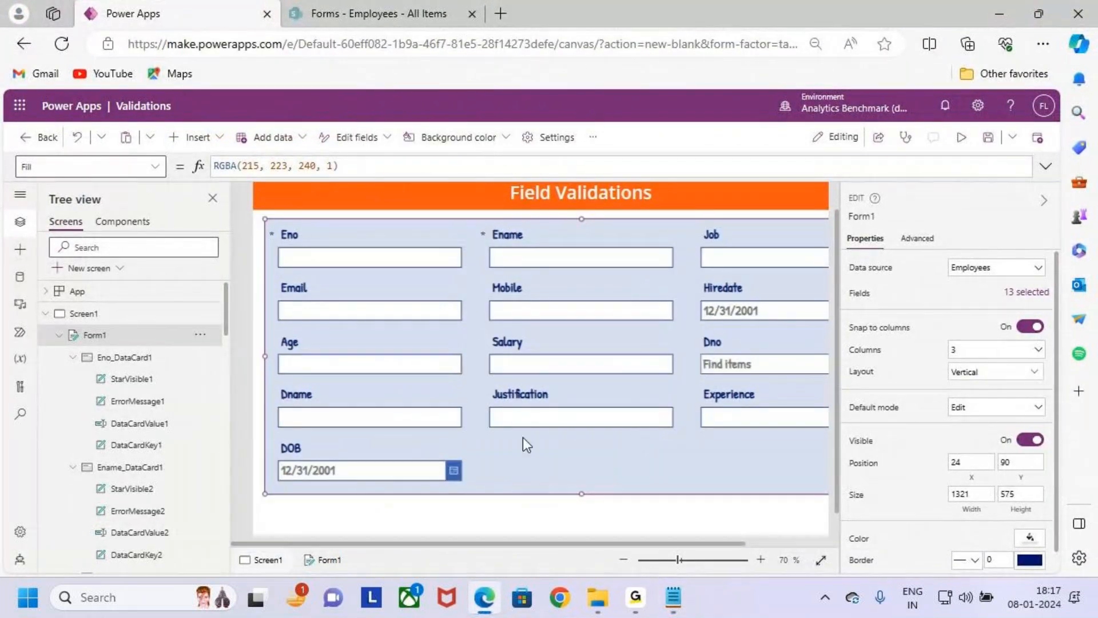
key(ctrl+2)
mouse_move(483, 274)
mouse_down()
mouse_move(547, 311)
mouse_move(631, 324)
mouse_move(705, 269)
mouse_up()
key(Escape)
- Switch to the Notepad notes and mark the Mobile row in the field list under Field Validations
click(673, 609)
scroll(240, 290, up, 5)
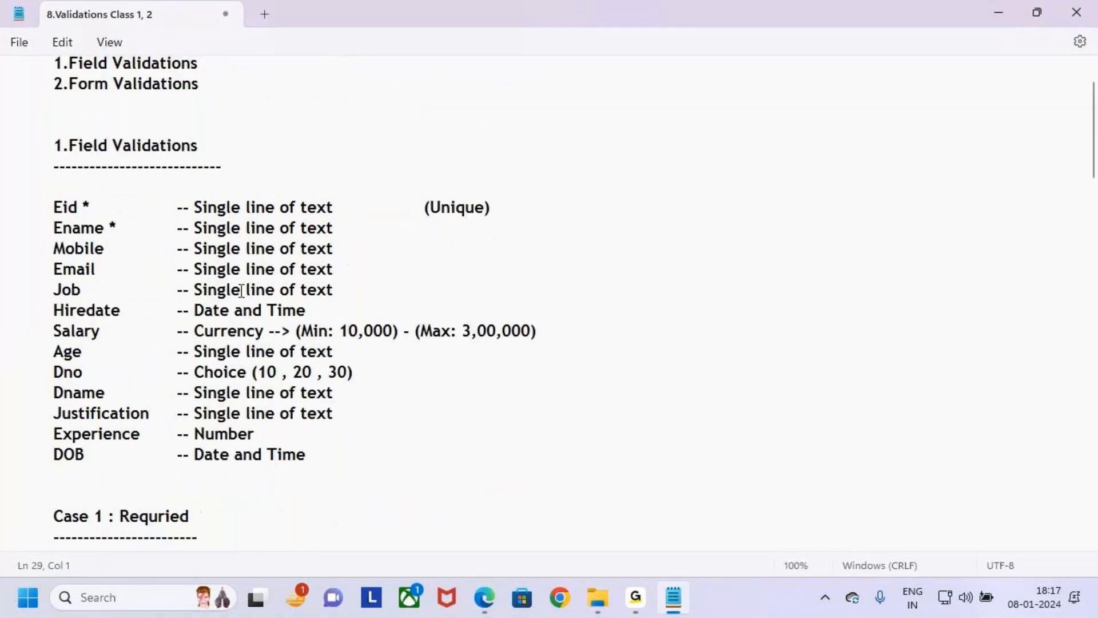
key(ctrl+2)
drag(48, 293, 368, 315)
drag(347, 303, 398, 255)
key(Escape)
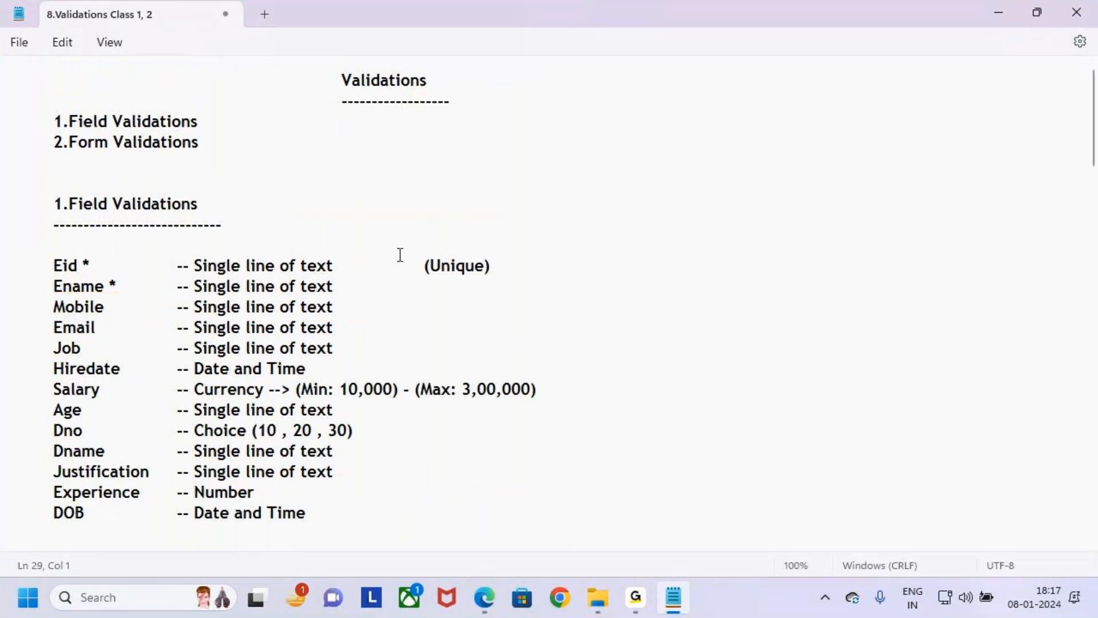
- Return to Power Apps, outline the Mobile field with its label and input, and clear the marks
key(alt+Tab)
key(ctrl+2)
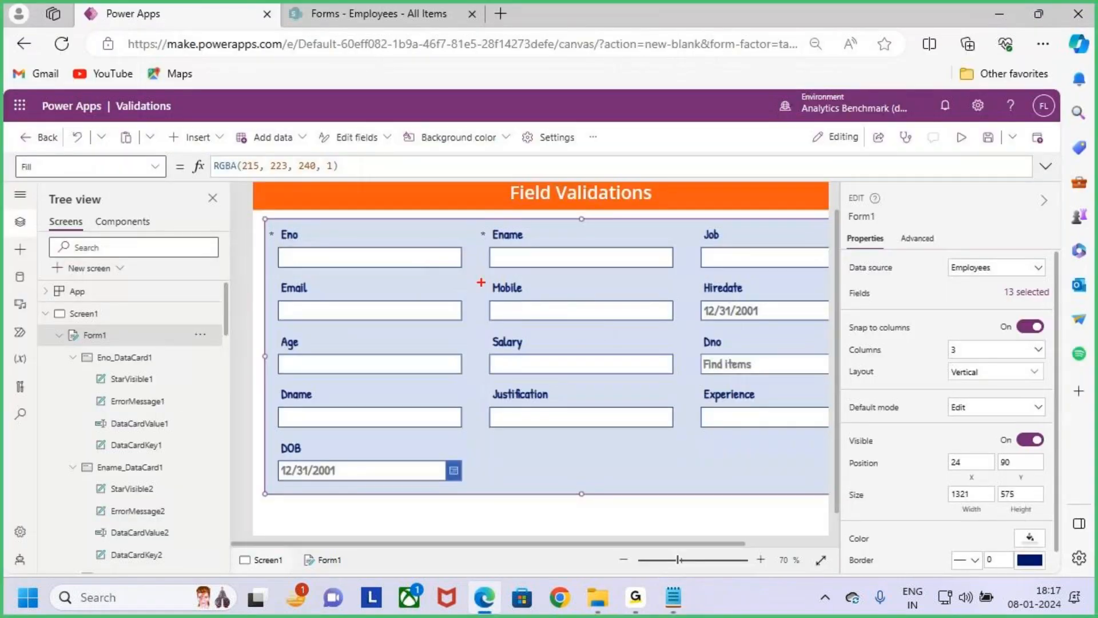
drag(476, 277, 679, 333)
drag(654, 294, 702, 257)
key(Escape)
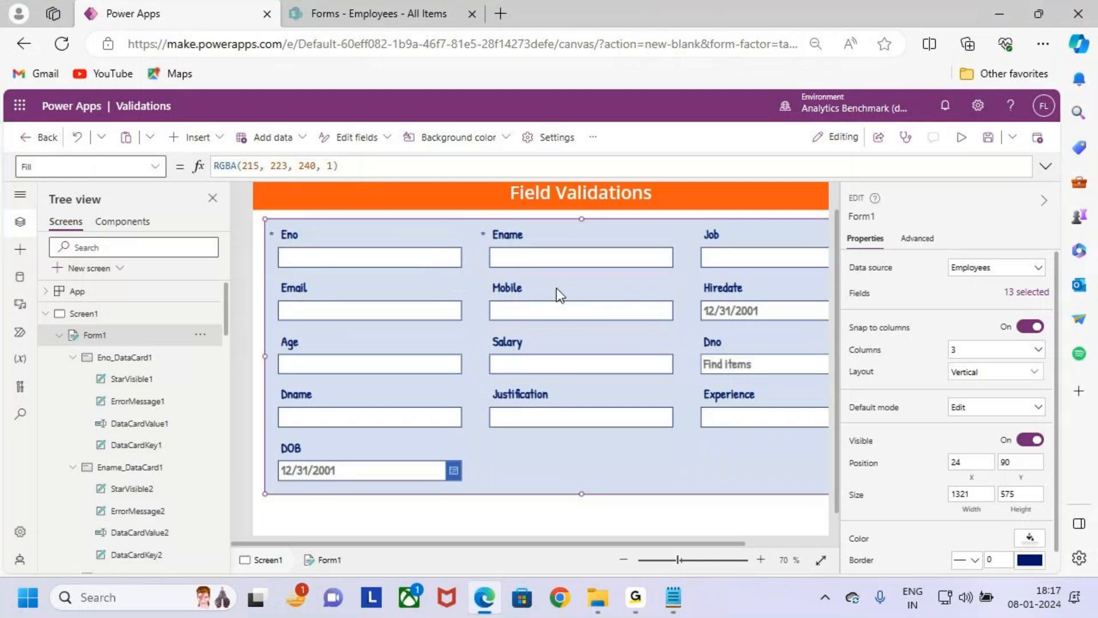
- Select the Mobile card on the form, outline it with an annotation, and clear the mark
click(559, 293)
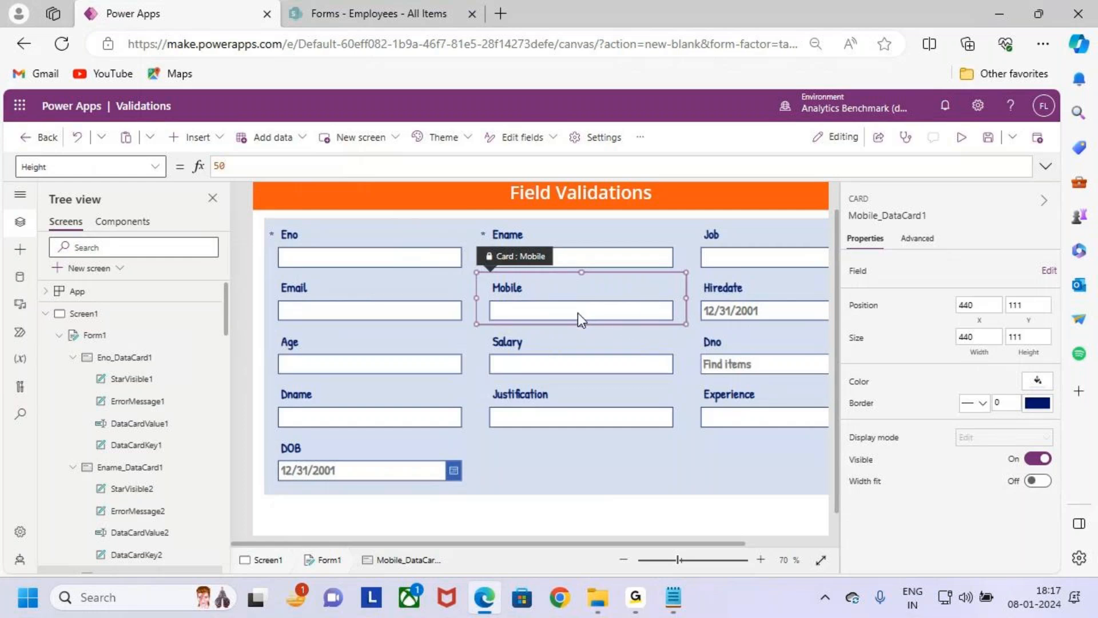
scroll(577, 313, down, 1)
key(ctrl+2)
mouse_move(434, 279)
mouse_down()
mouse_move(554, 336)
mouse_move(625, 337)
mouse_move(641, 310)
mouse_up()
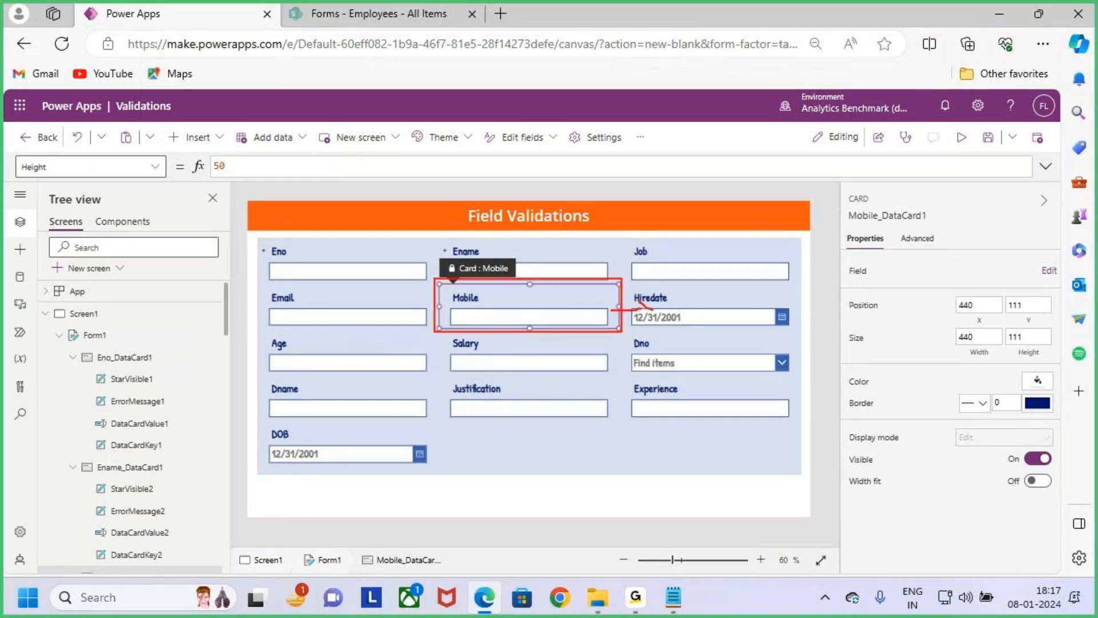
key(Escape)
click(571, 359)
click(564, 312)
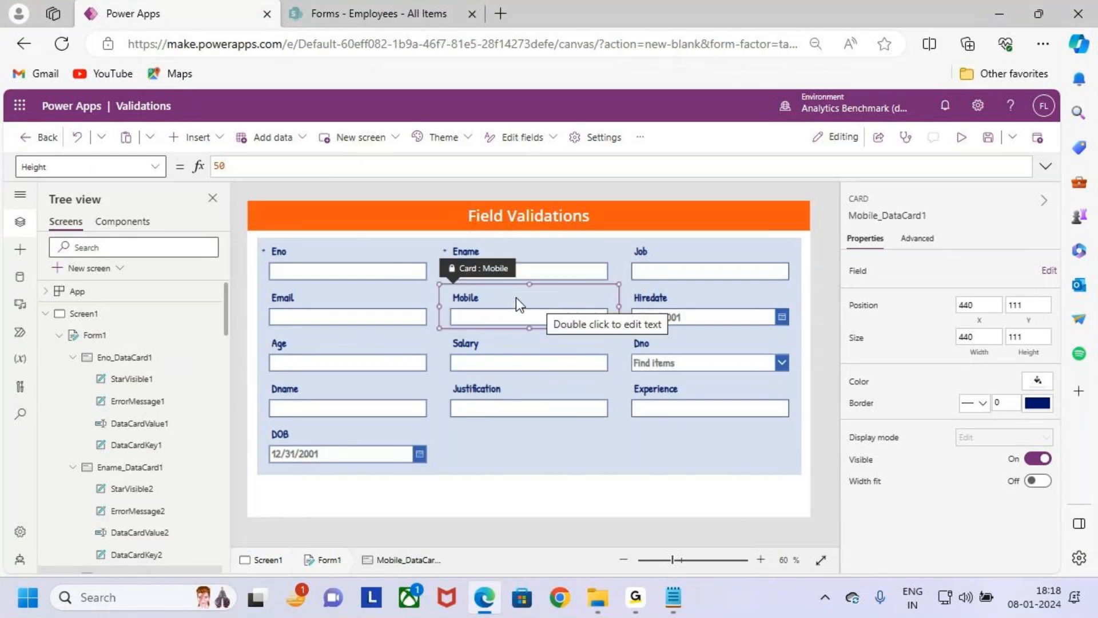
- Display the Mobile card's advanced properties and outline all the form's cards with an annotation
key(ctrl+2)
drag(888, 223, 954, 256)
key(Escape)
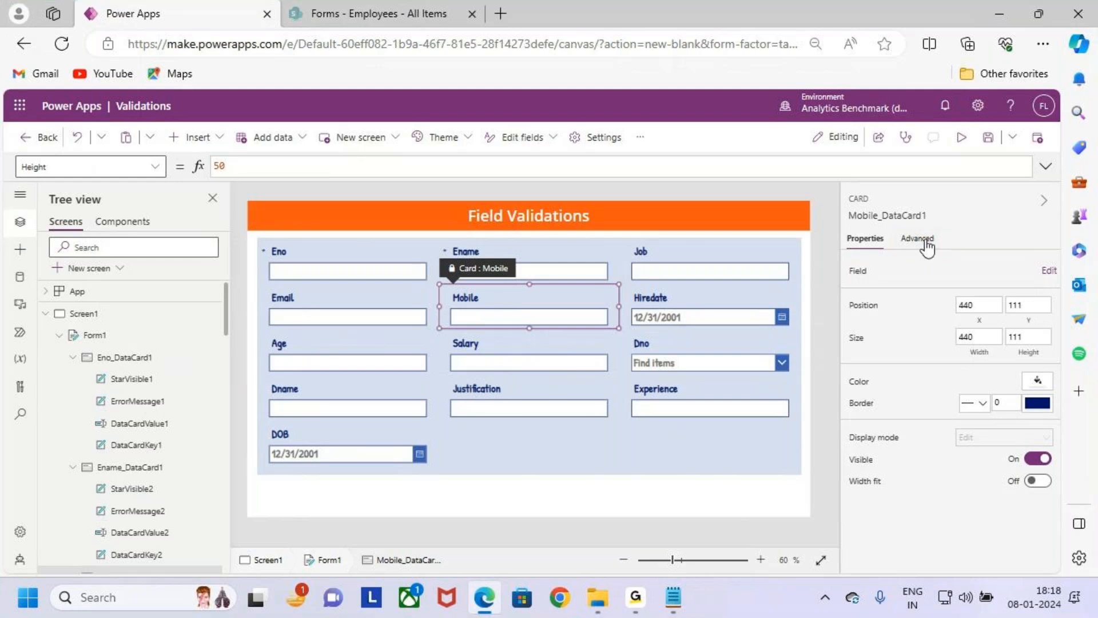
click(918, 239)
key(ctrl+2)
mouse_move(266, 239)
mouse_down()
mouse_move(332, 309)
mouse_move(802, 465)
mouse_up()
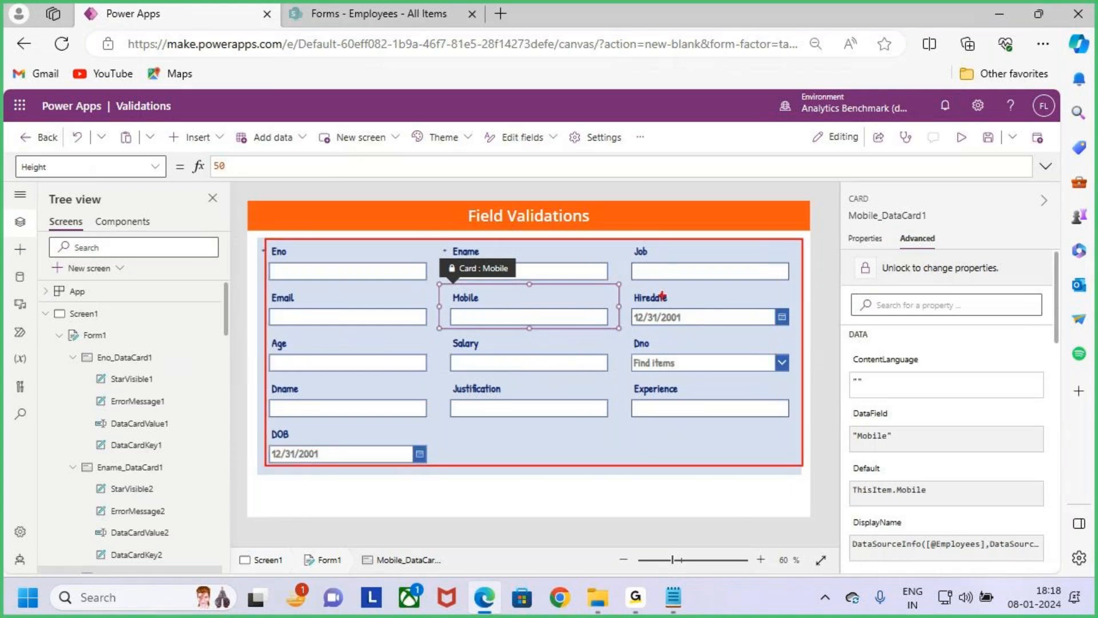
key(Escape)
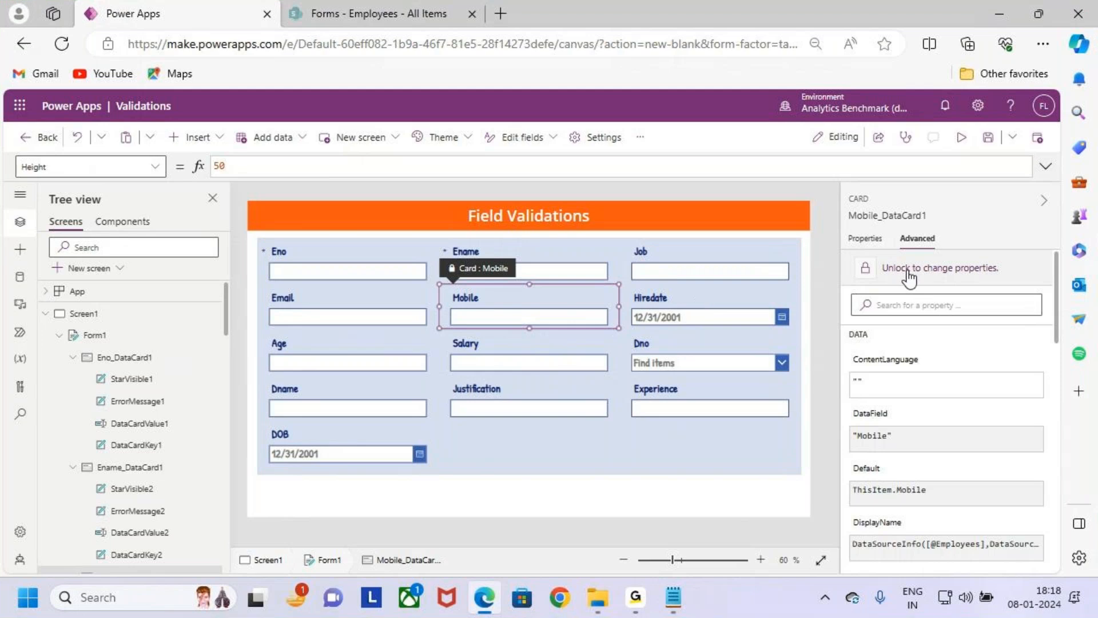
- Unlock the Mobile card, Mobile_DataCard1, so its properties can be changed
click(577, 293)
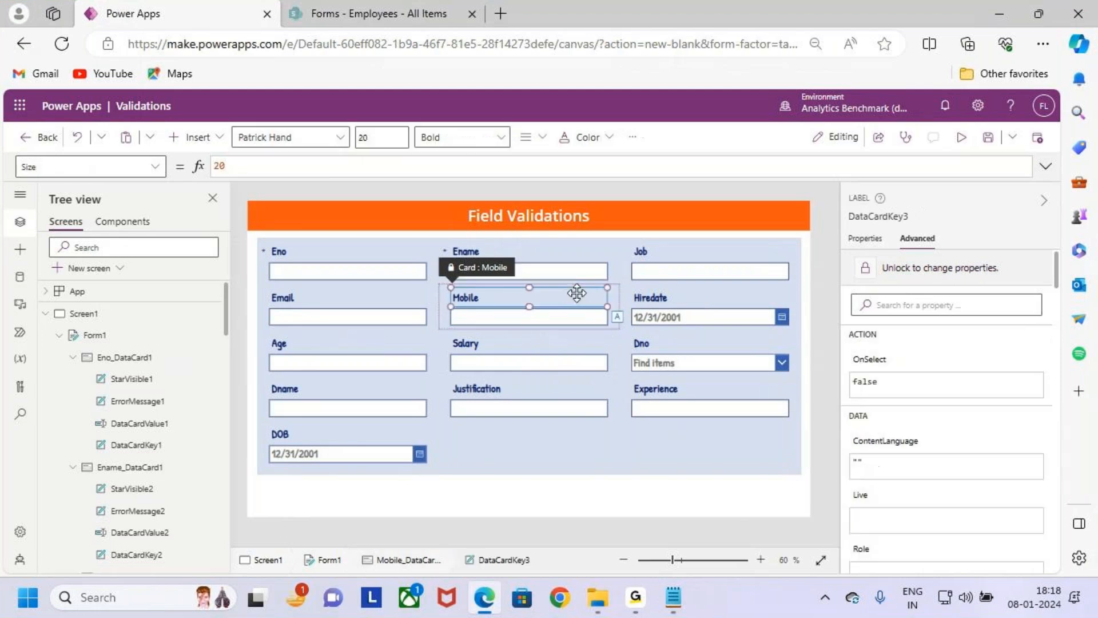
click(572, 313)
click(603, 358)
click(581, 300)
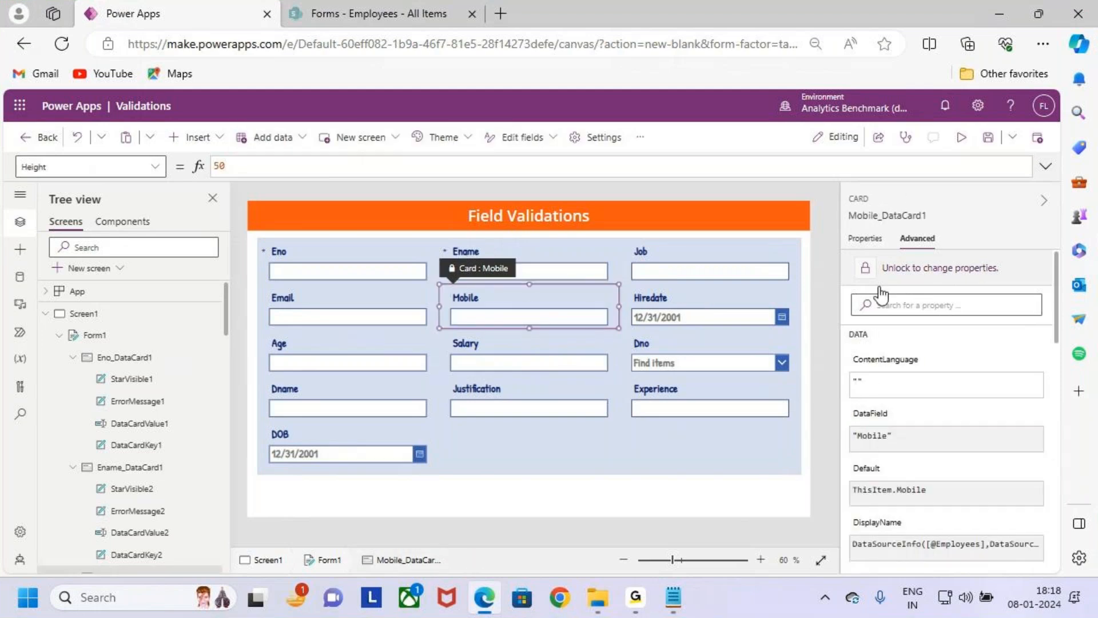
click(987, 270)
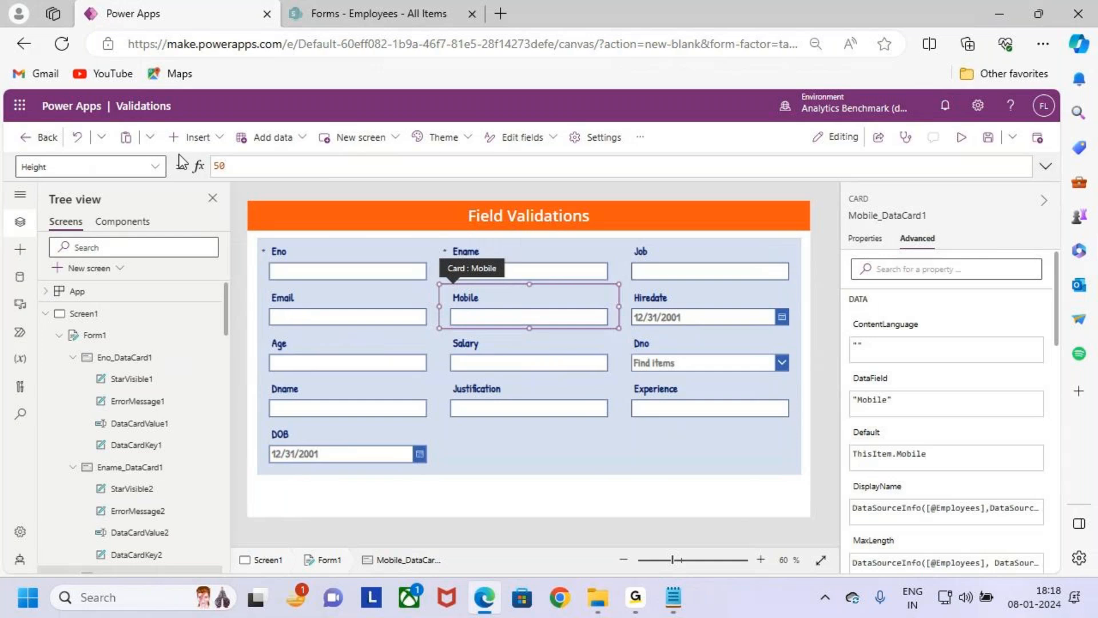
- Outline the property selector beside the formula bar with an annotation and clear the mark
key(ctrl+2)
drag(15, 155, 167, 186)
key(Escape)
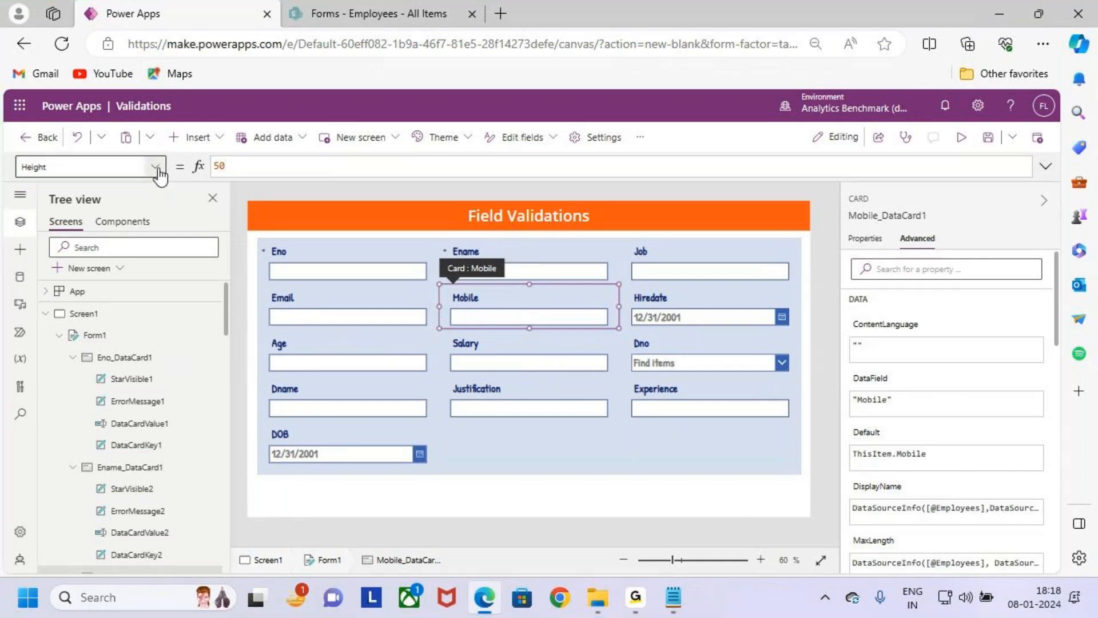
- Outline the Required property with an annotation, clear the mark, and choose that property for the Mobile card
click(159, 169)
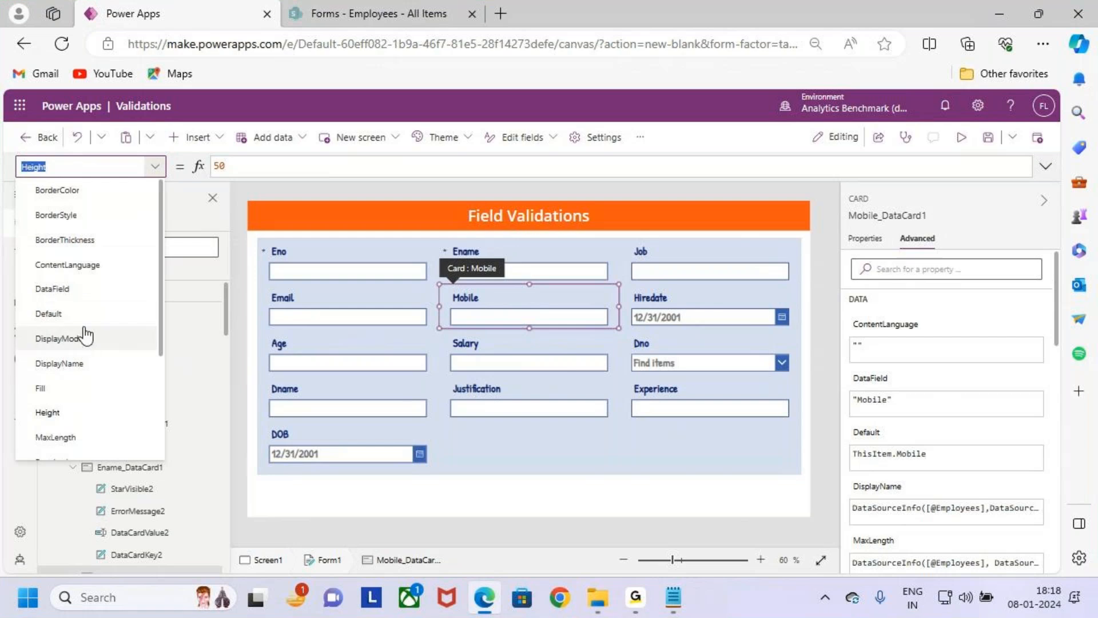
scroll(86, 337, down, 5)
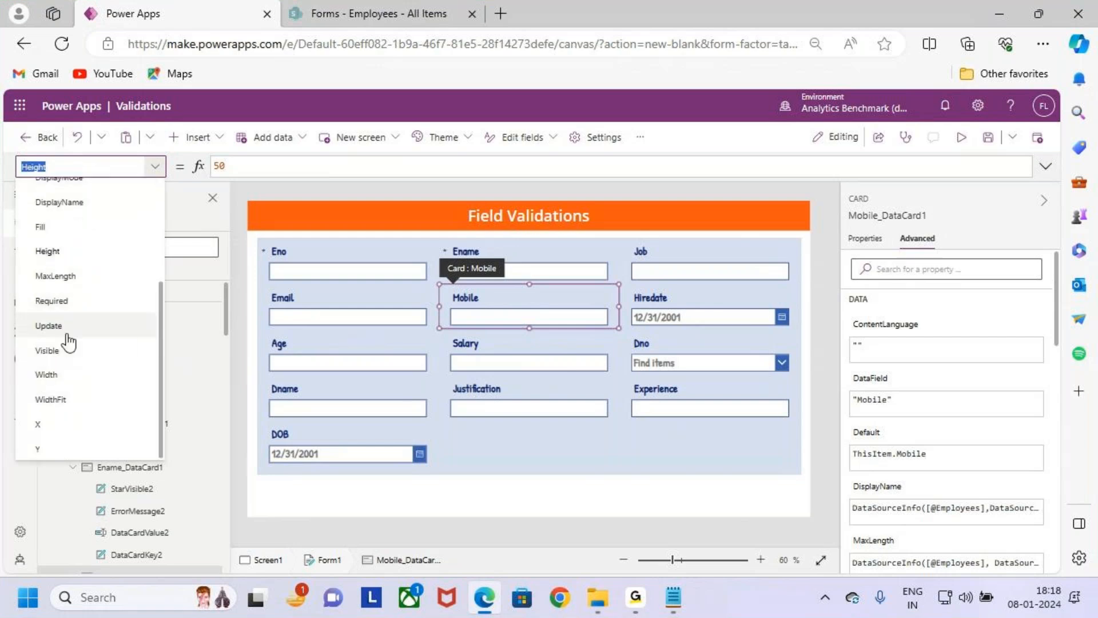
key(ctrl+2)
drag(28, 292, 82, 306)
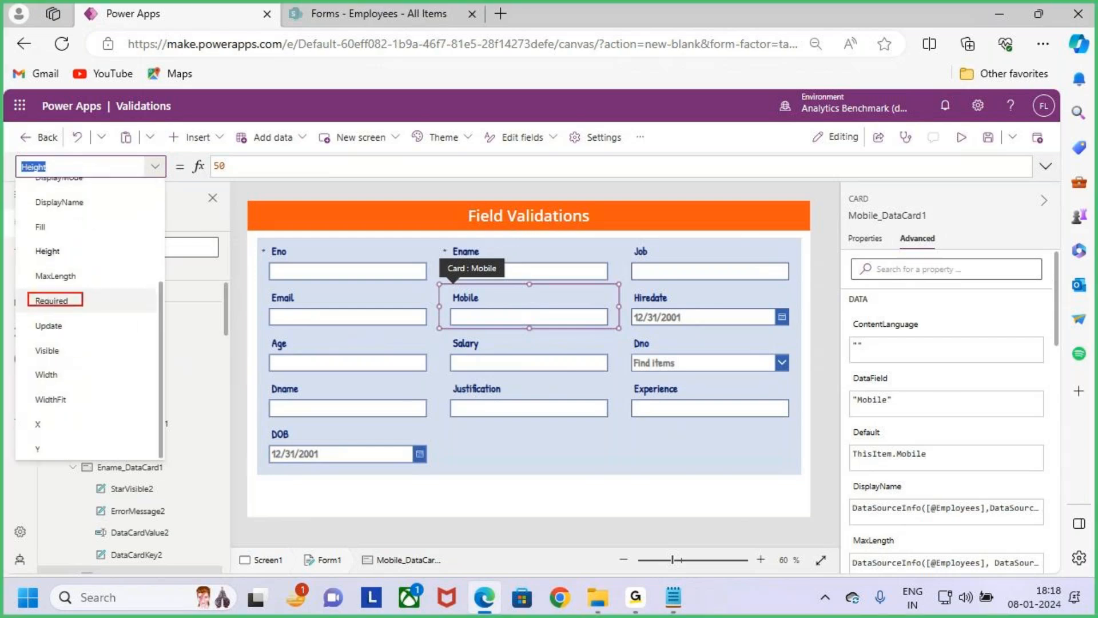
click(98, 308)
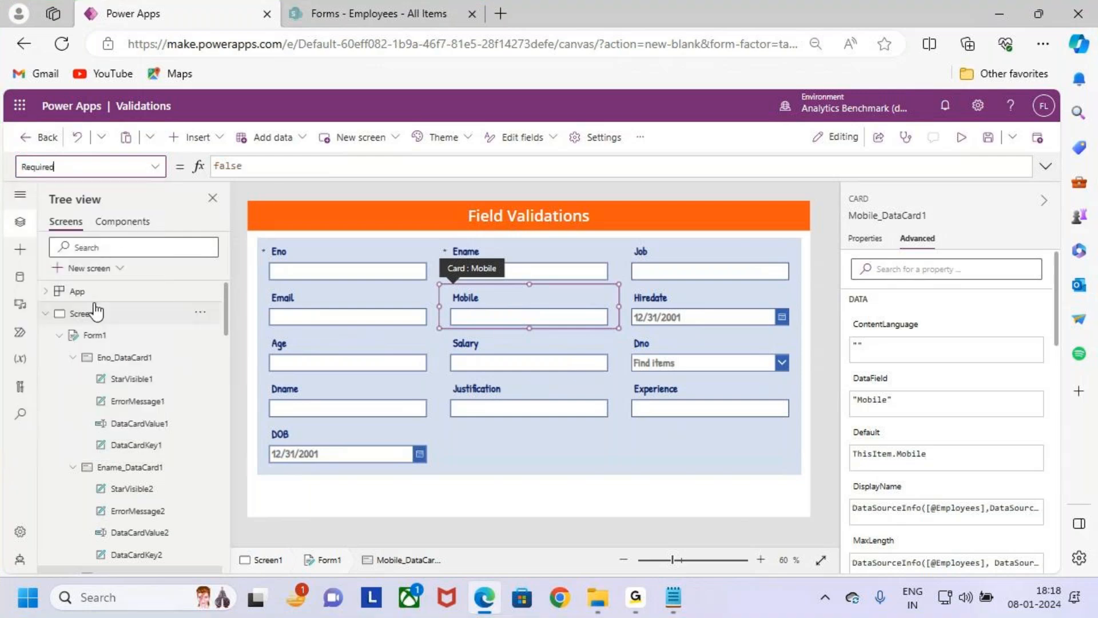
- Set the Mobile card's Required property to true and inspect the asterisk beside its label
double_click(262, 166)
text(true)
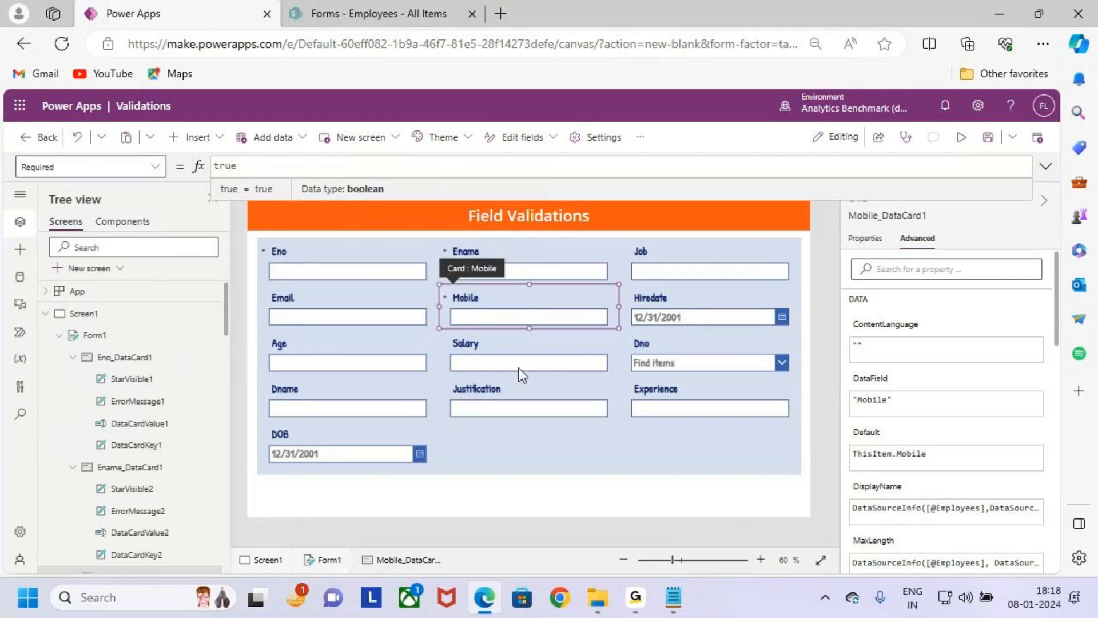
scroll(520, 358, up, 4)
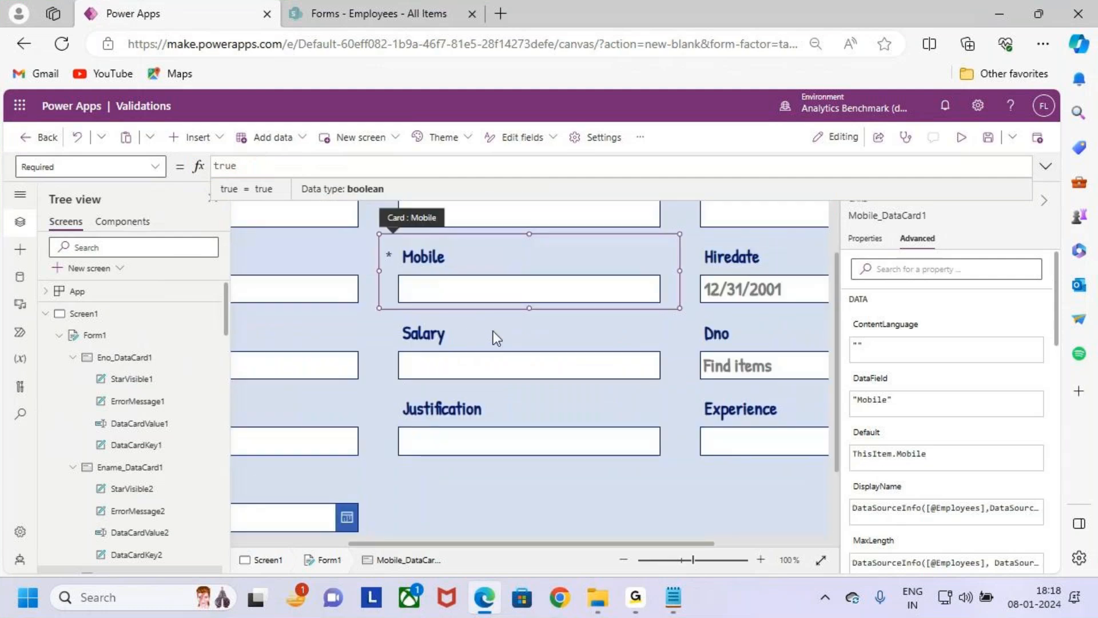
scroll(493, 331, up, 1)
drag(393, 318, 418, 286)
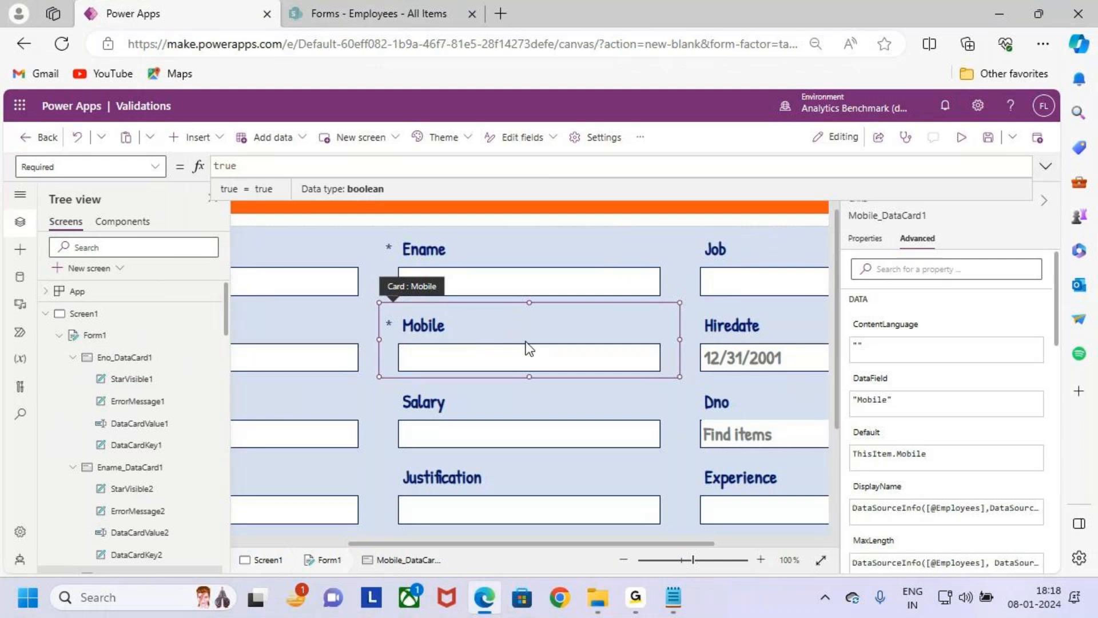
scroll(526, 345, down, 3)
scroll(554, 327, down, 1)
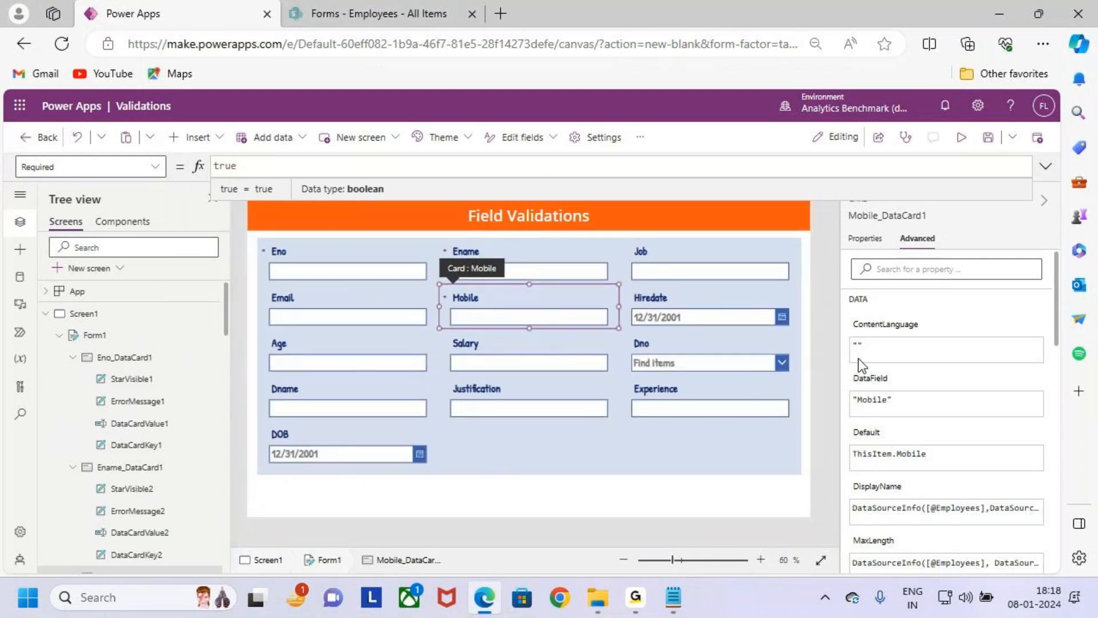
click(767, 455)
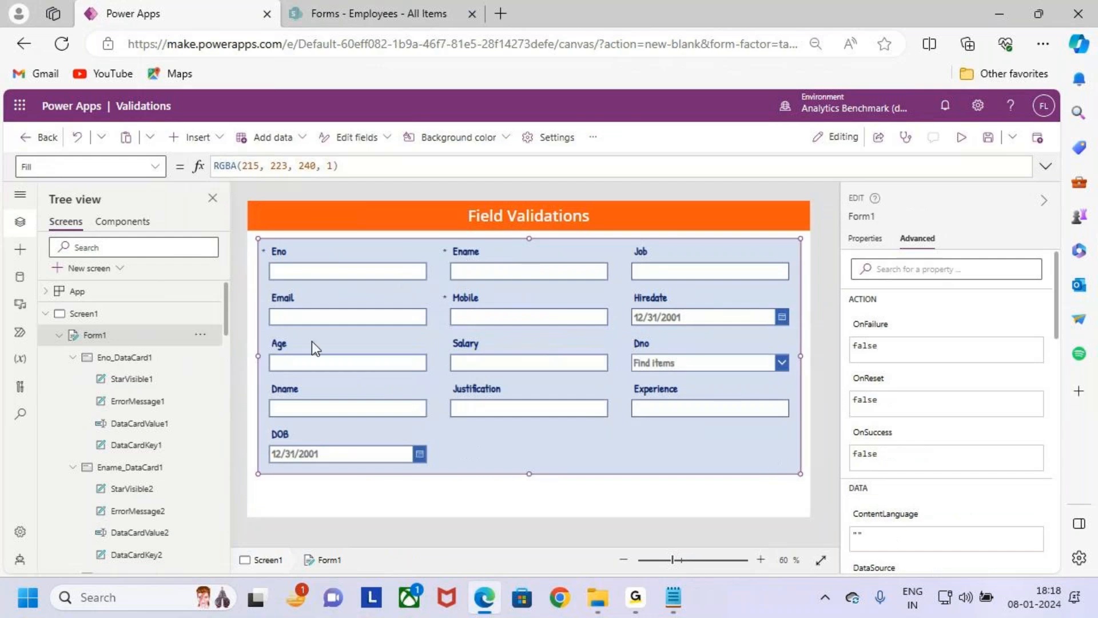
- Select the Email card and unlock it so its properties can be changed
click(304, 304)
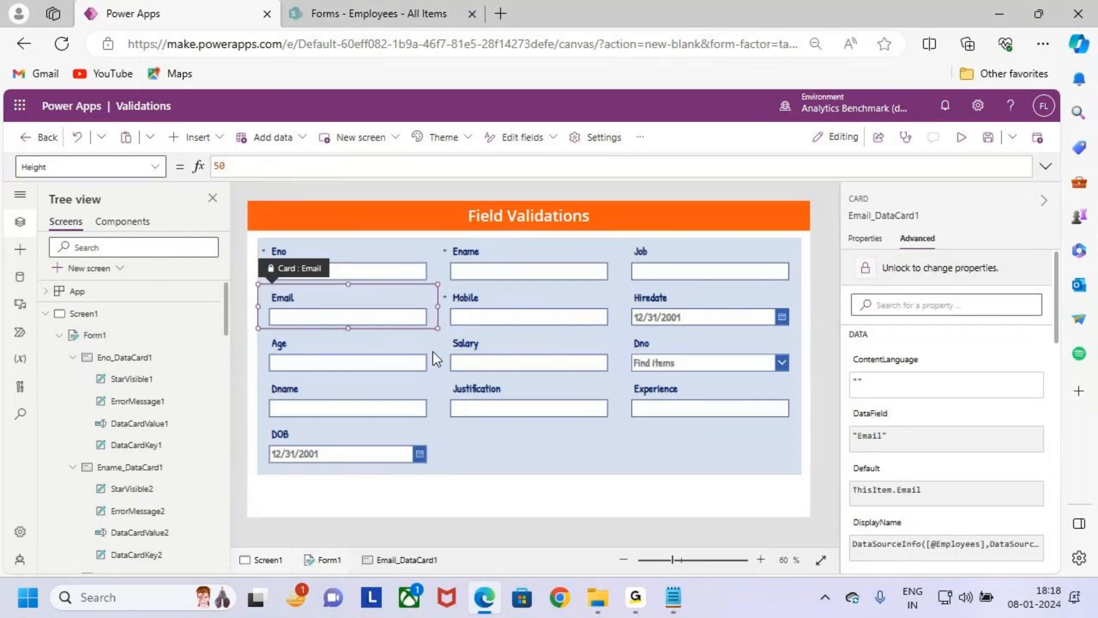
click(478, 441)
click(363, 314)
click(895, 268)
- Set the Email card's Required property to true
click(155, 166)
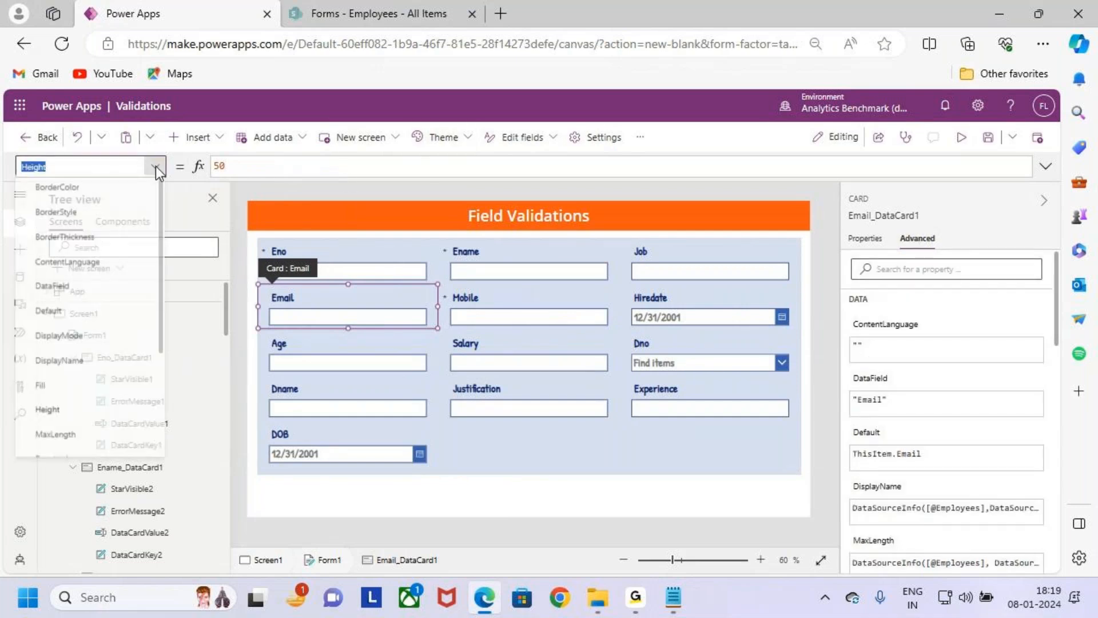
scroll(86, 343, down, 3)
scroll(78, 310, down, 1)
click(73, 309)
key(Return)
text(Trur)
key(Return)
key(ctrl+z)
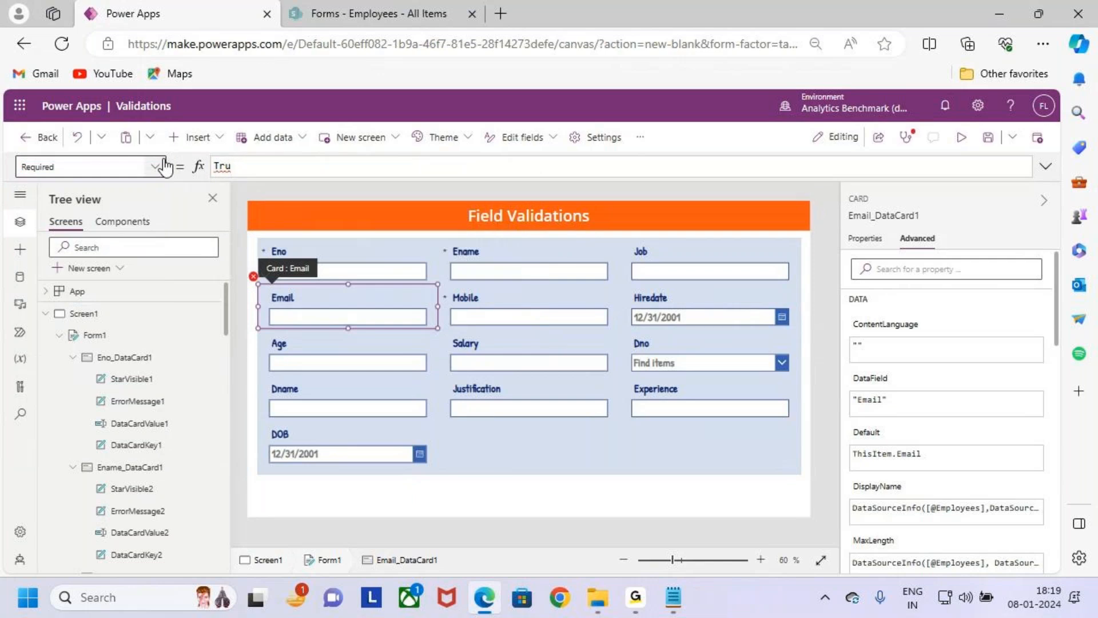
text(e)
key(Return)
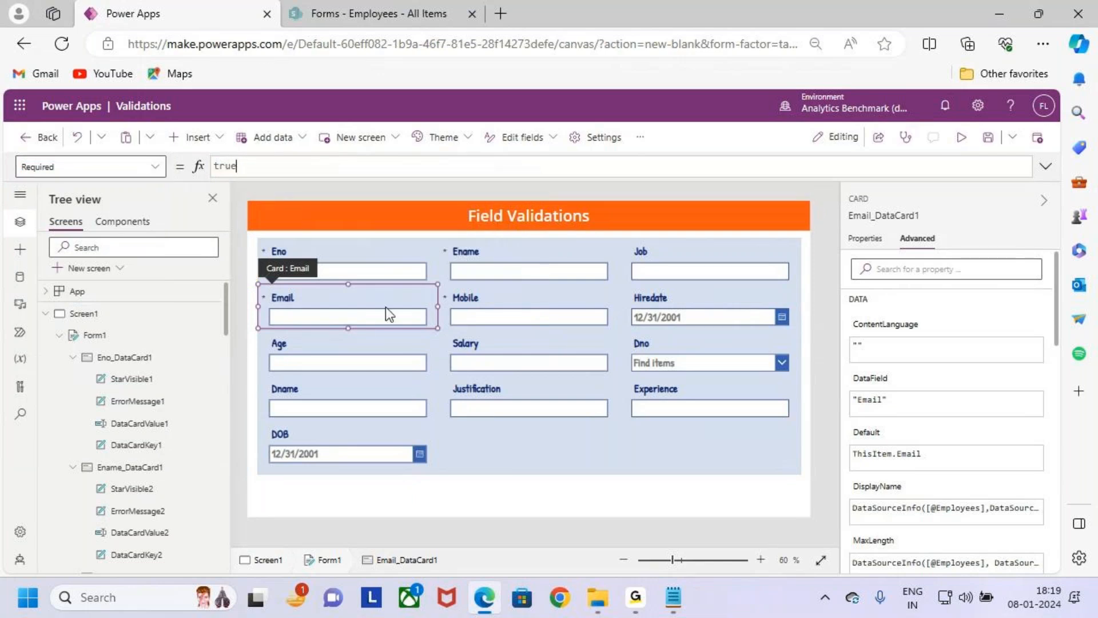
- Examine the asterisk beside the Email label up close, and return to the whole form
scroll(285, 340, up, 4)
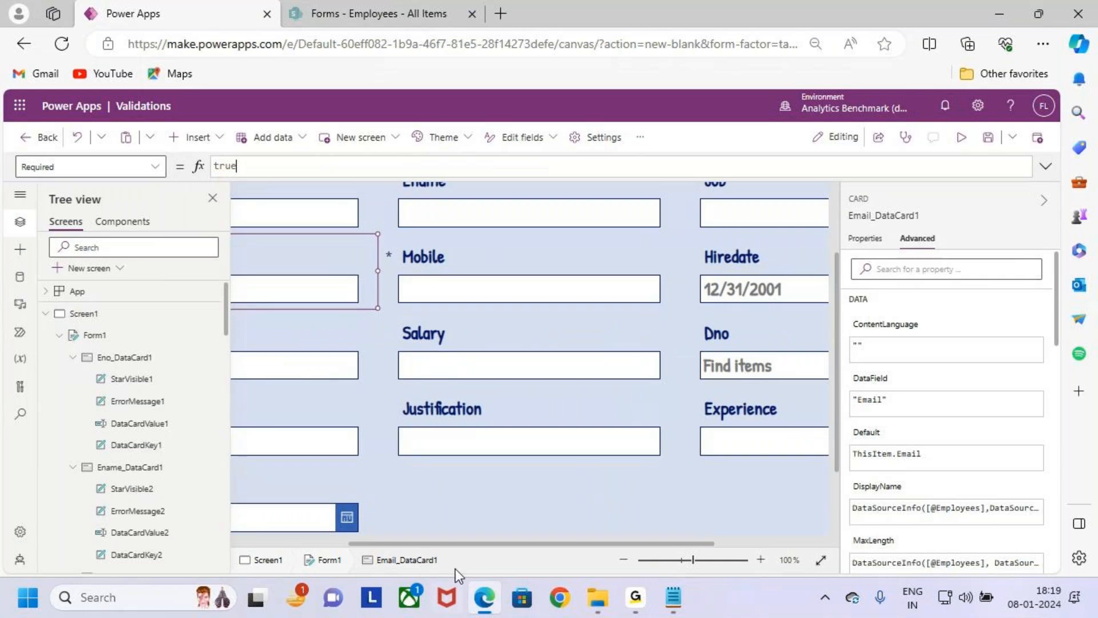
drag(435, 542, 241, 413)
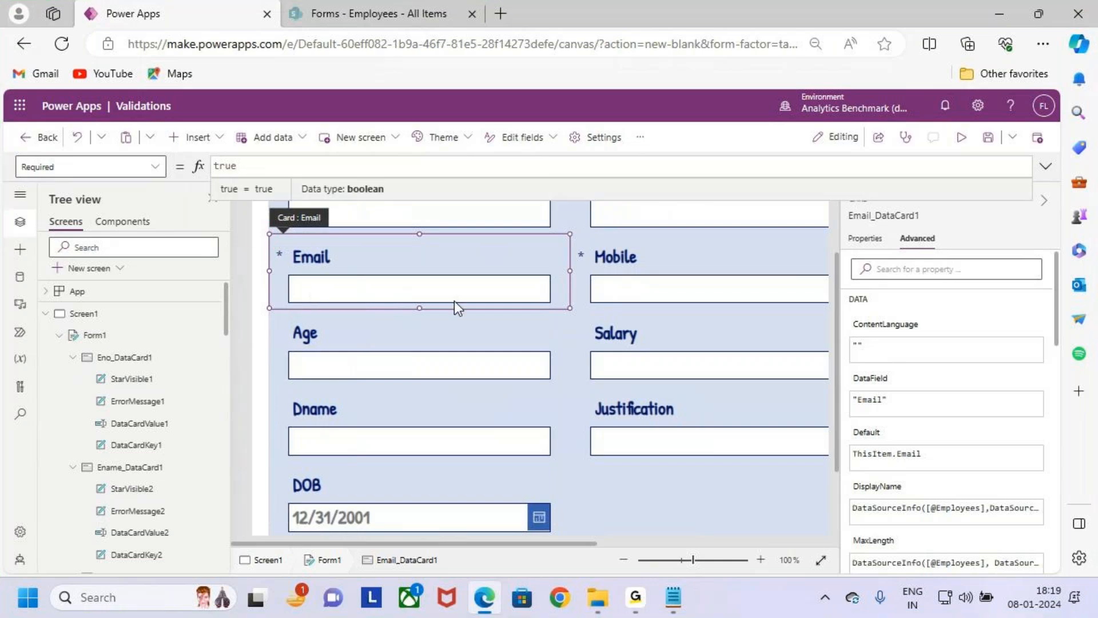
scroll(456, 301, down, 4)
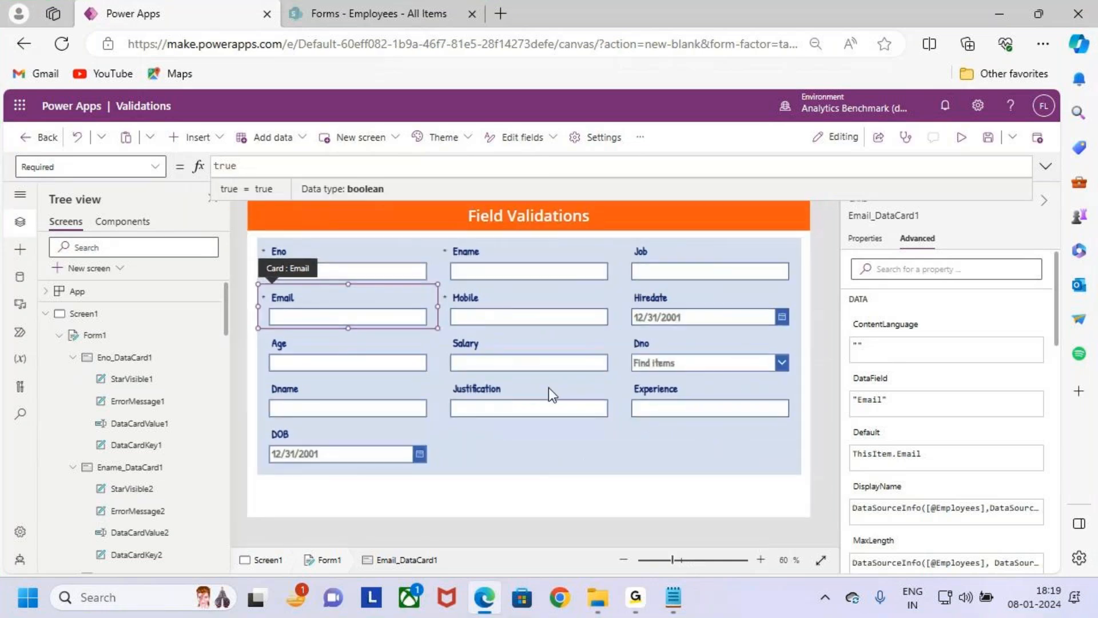
click(555, 440)
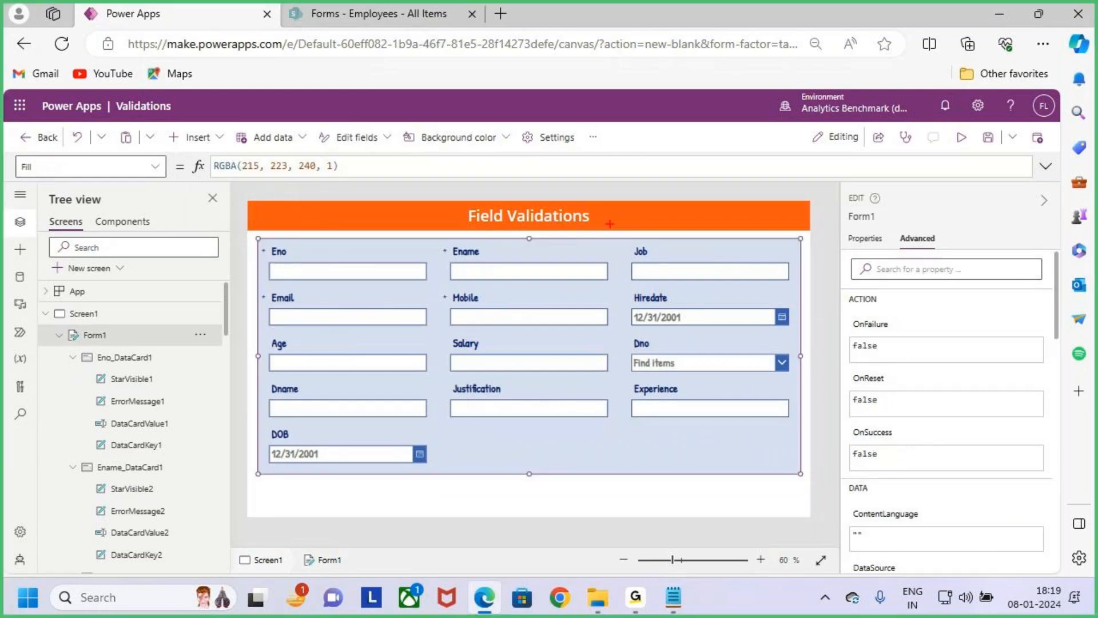
- Switch to the Notepad file 8.Validations Class 1, 2 and review Case 1 : Requried and Case 2 : Experience
key(alt+Tab)
scroll(309, 295, down, 4)
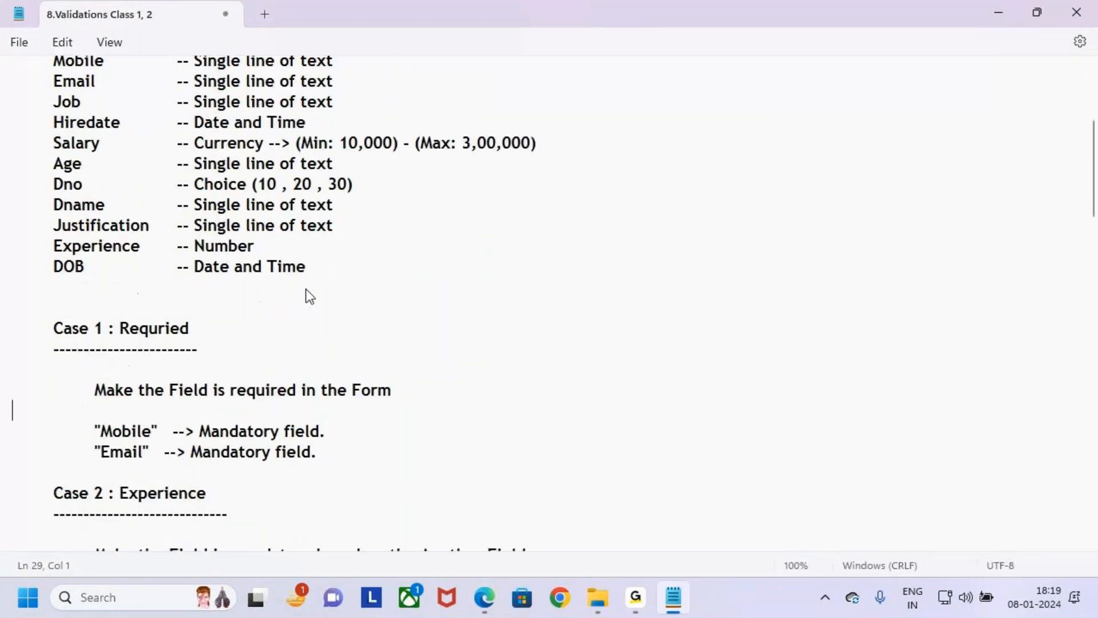
scroll(309, 295, down, 1)
drag(43, 290, 366, 408)
click(380, 408)
scroll(343, 269, down, 4)
scroll(138, 303, up, 2)
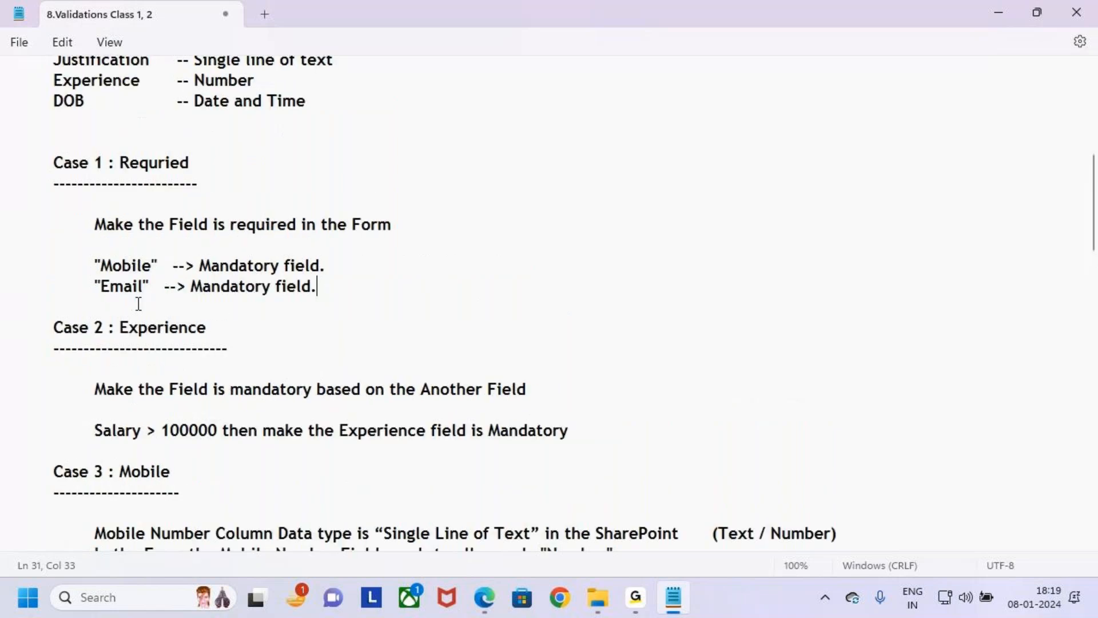
drag(55, 329, 221, 327)
click(221, 327)
scroll(235, 400, down, 1)
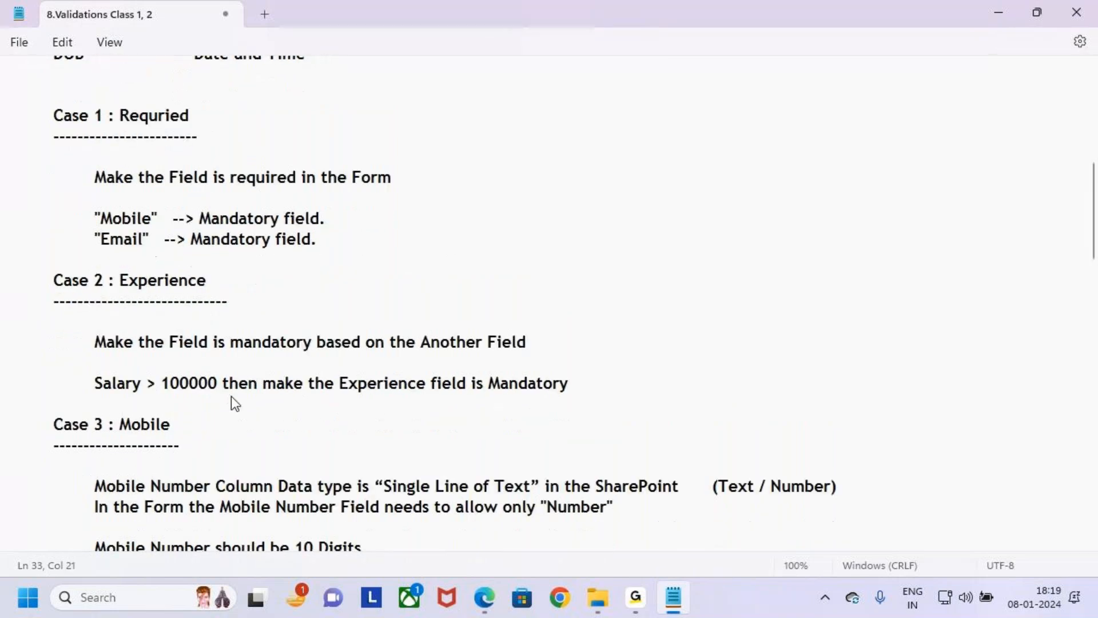
- Return to Power Apps, select the Experience card, mark it with annotations, and clear them
key(alt+Tab)
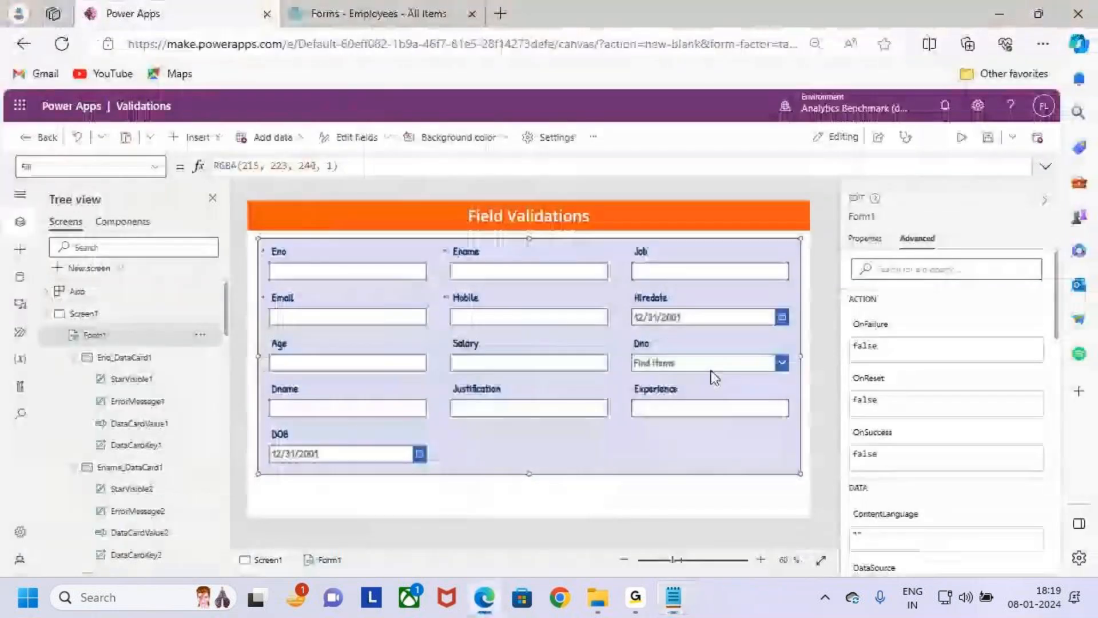
click(707, 409)
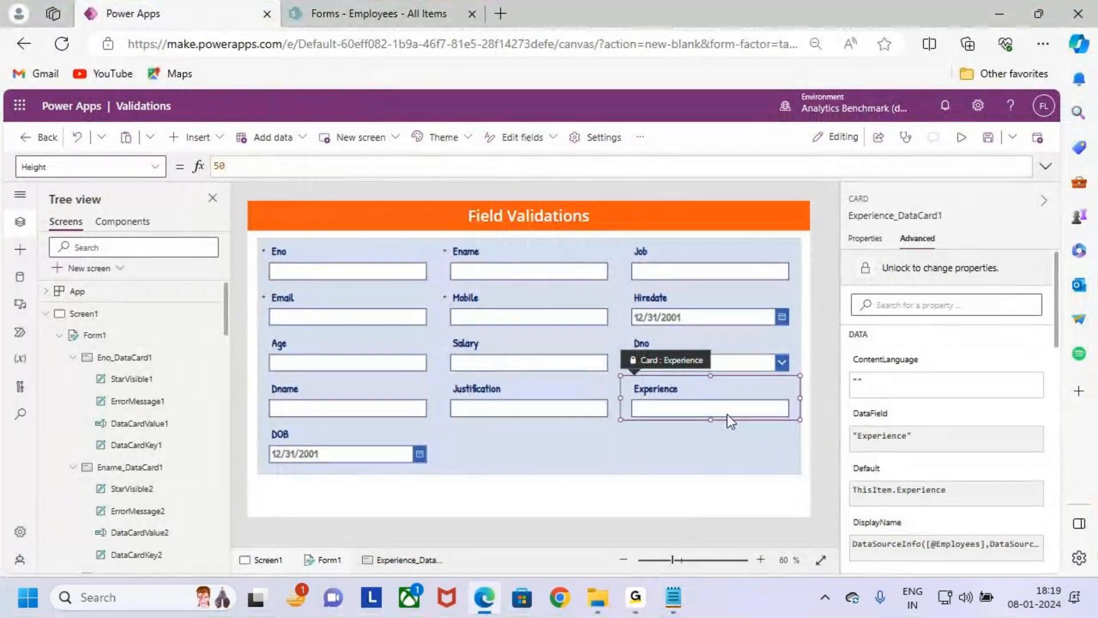
scroll(717, 414, up, 2)
drag(703, 547, 802, 507)
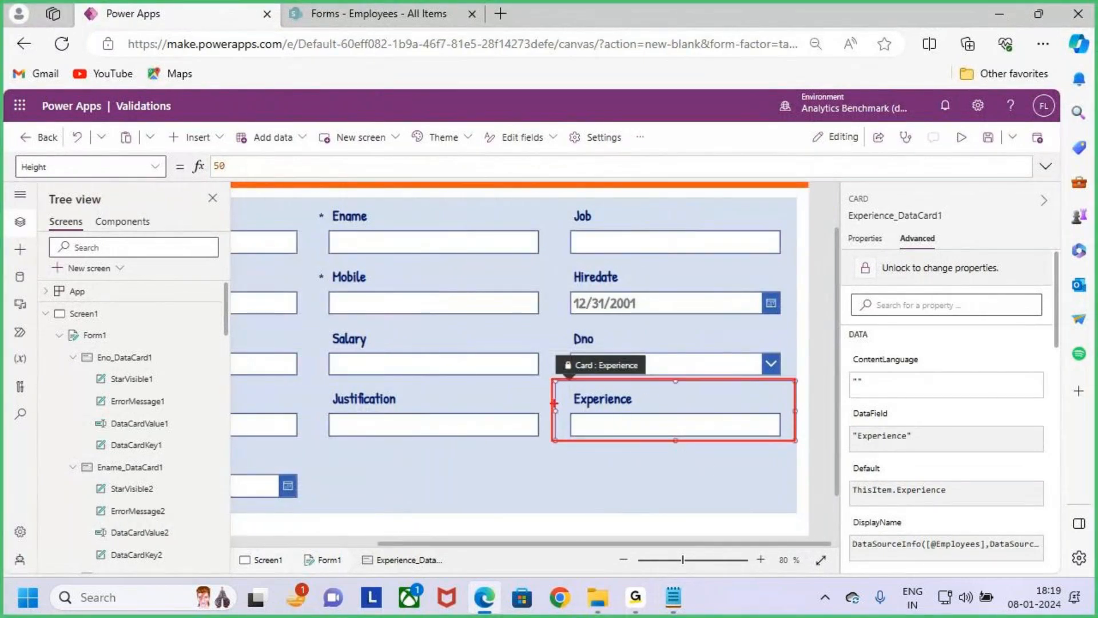
mouse_move(678, 407)
mouse_down()
mouse_move(697, 401)
mouse_move(674, 400)
mouse_move(678, 411)
mouse_up()
drag(724, 344, 719, 378)
key(Escape)
- Highlight the Case 2 line on making a field mandatory in the Notepad notes, and outline the Experience card in Power Apps with a temporary annotation
key(alt+Tab)
drag(106, 327, 526, 330)
click(554, 325)
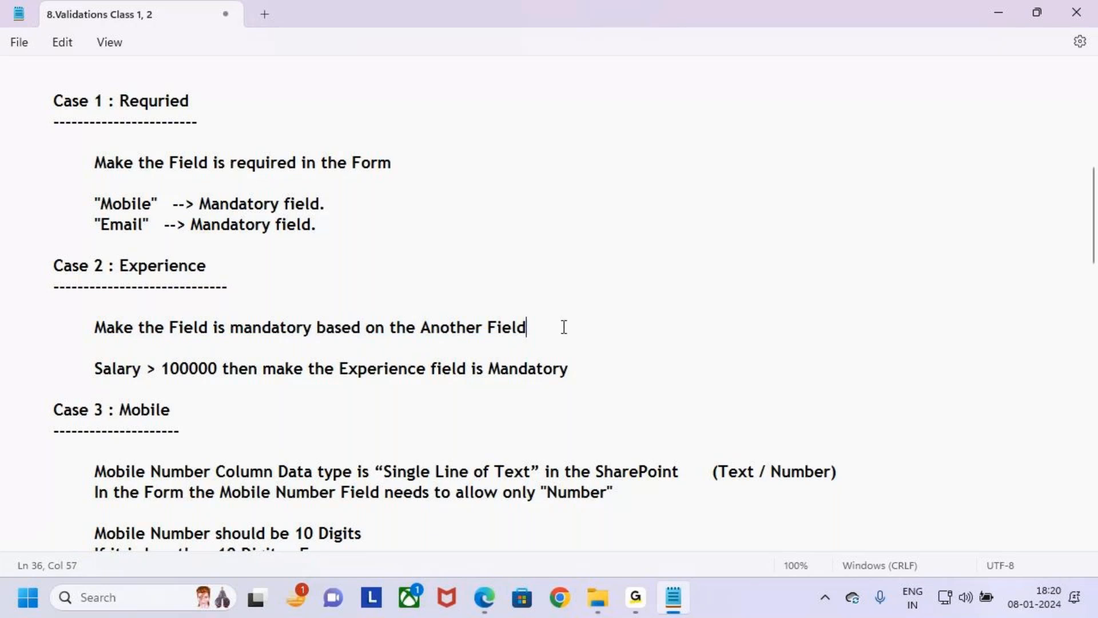
key(alt+Tab)
key(ctrl+2)
drag(543, 376, 796, 440)
key(Escape)
- Read the Case 2 rule in the Notepad notes, highlighting "Salary > 100000" and the mandatory Experience field part
key(alt+Tab)
drag(94, 368, 223, 373)
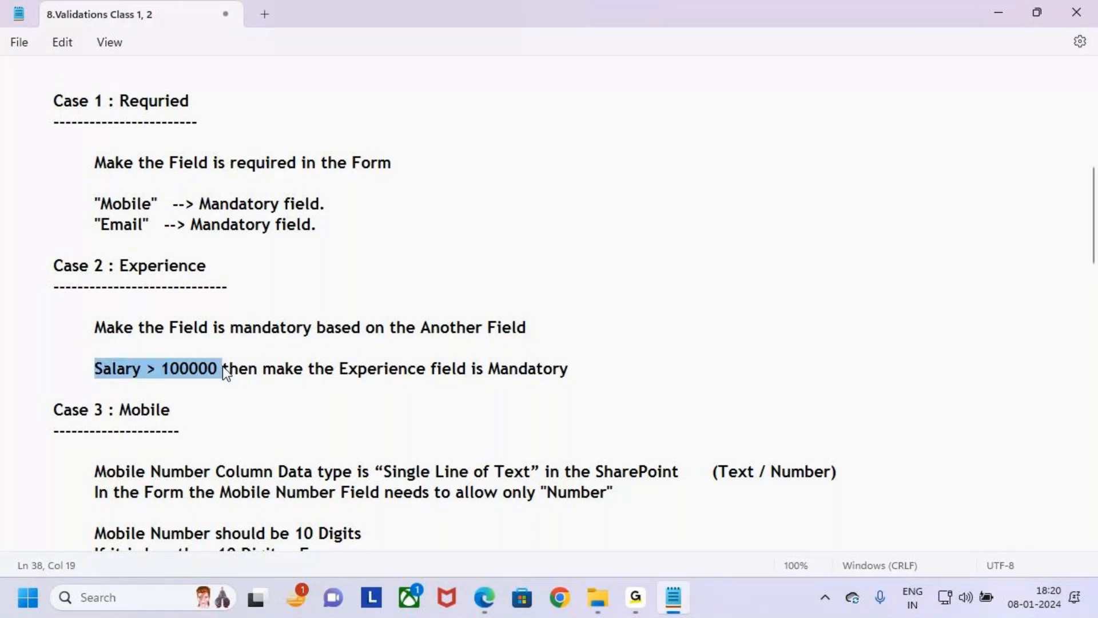
click(310, 368)
drag(373, 369, 586, 370)
click(625, 380)
- In Power Apps, annotate the Salary card with an outline, an arrow and ">1L", draw a star beside Experience, and clear the marks
key(alt+Tab)
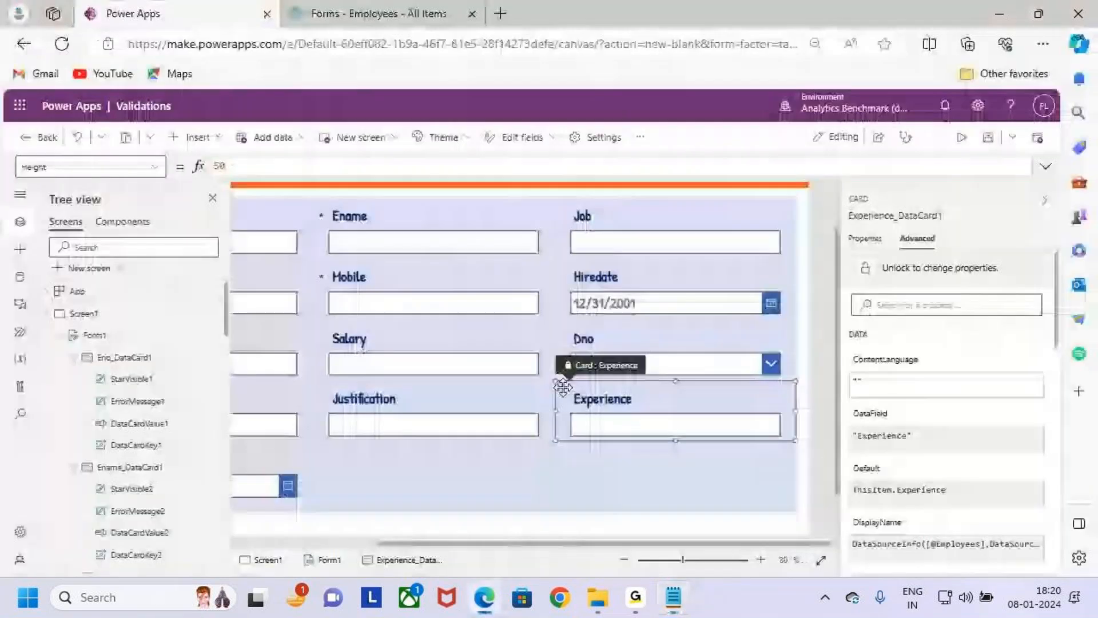
key(ctrl+2)
drag(324, 331, 546, 385)
drag(417, 300, 446, 314)
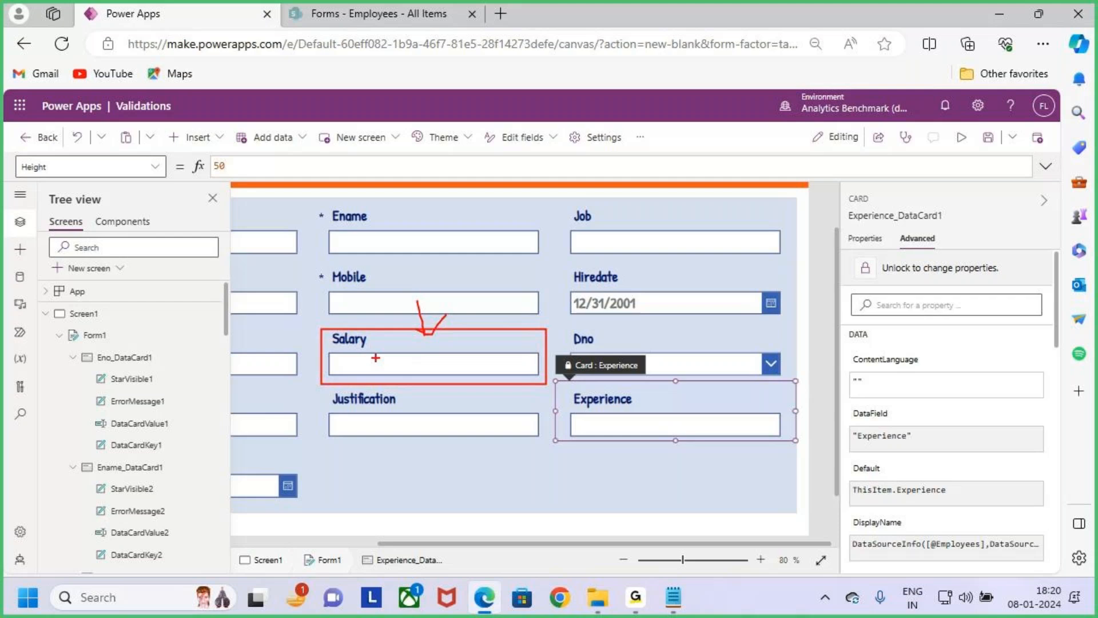
mouse_move(353, 355)
mouse_down()
mouse_move(360, 372)
mouse_move(423, 372)
mouse_up()
drag(565, 387, 559, 397)
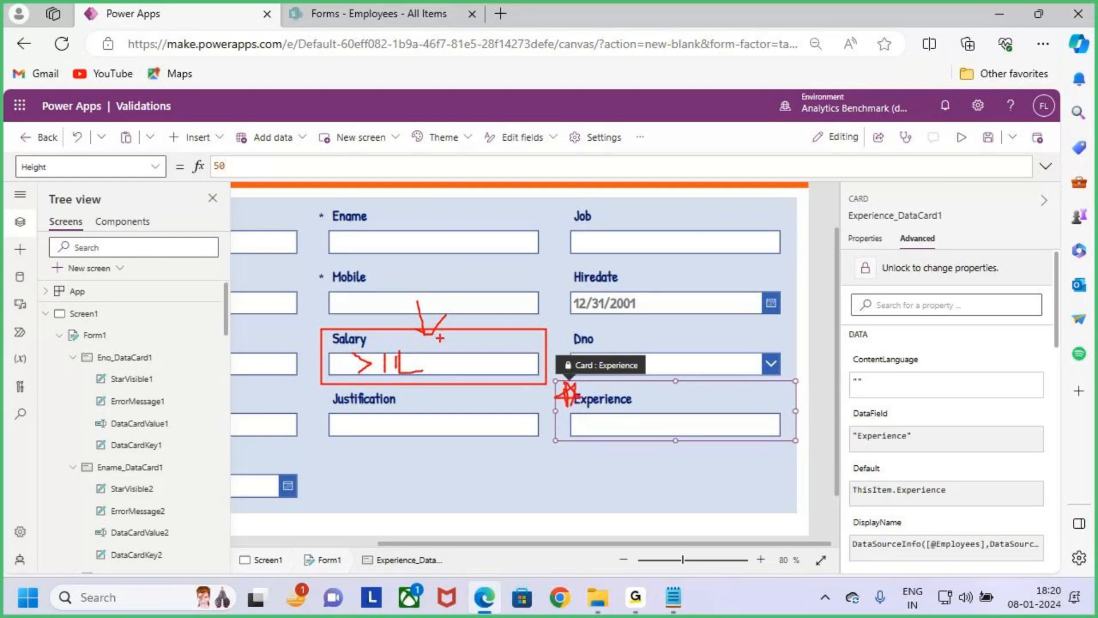
key(Escape)
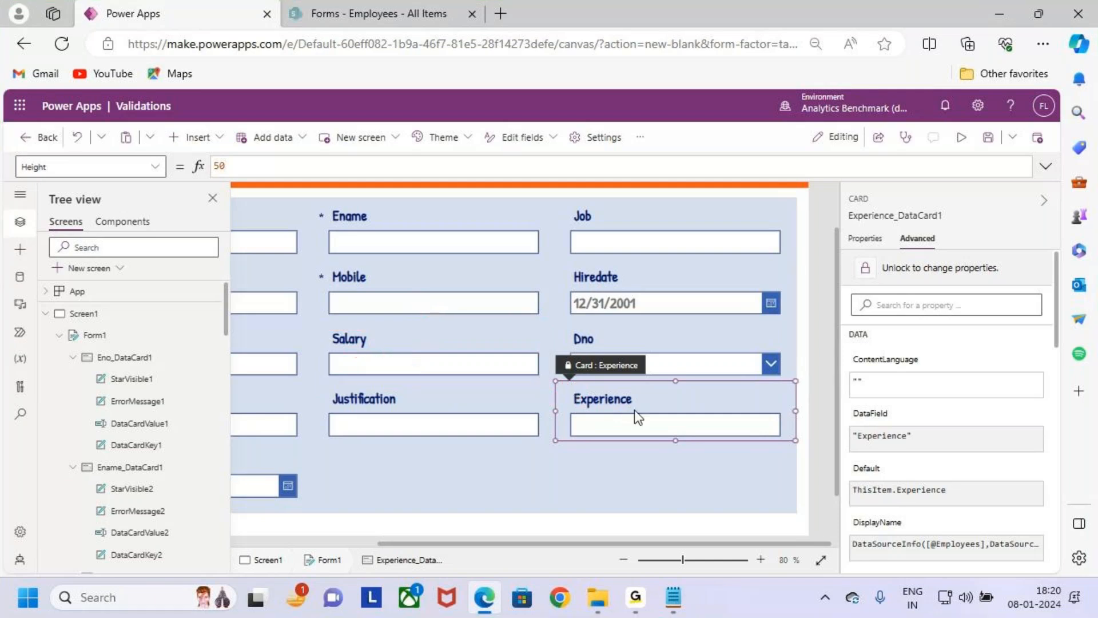
- Annotate the Experience card with an outline and star and the Salary card with an outline and ">1L", and clear the marks
key(ctrl+2)
drag(553, 378, 796, 441)
mouse_move(665, 426)
mouse_down()
mouse_move(683, 426)
mouse_move(664, 424)
mouse_up()
mouse_move(322, 330)
mouse_down()
mouse_move(445, 377)
mouse_move(541, 380)
mouse_up()
mouse_move(396, 383)
mouse_down()
mouse_move(355, 350)
mouse_move(365, 407)
mouse_up()
drag(408, 350, 416, 382)
drag(436, 342, 461, 365)
mouse_move(407, 407)
mouse_down()
mouse_move(486, 372)
mouse_move(668, 430)
mouse_move(799, 445)
mouse_up()
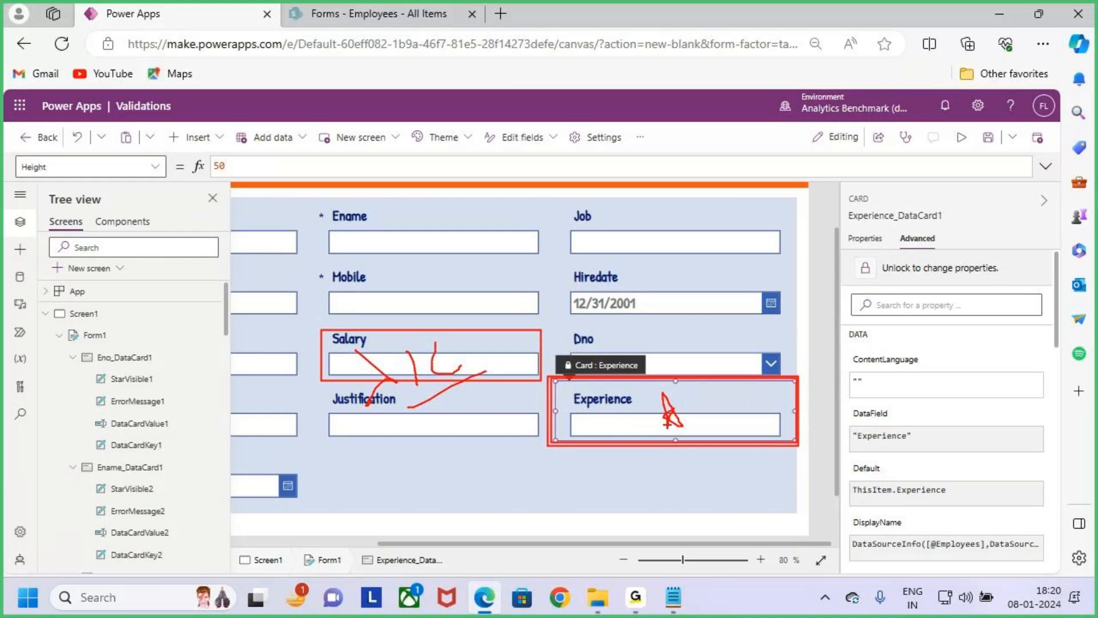
key(Escape)
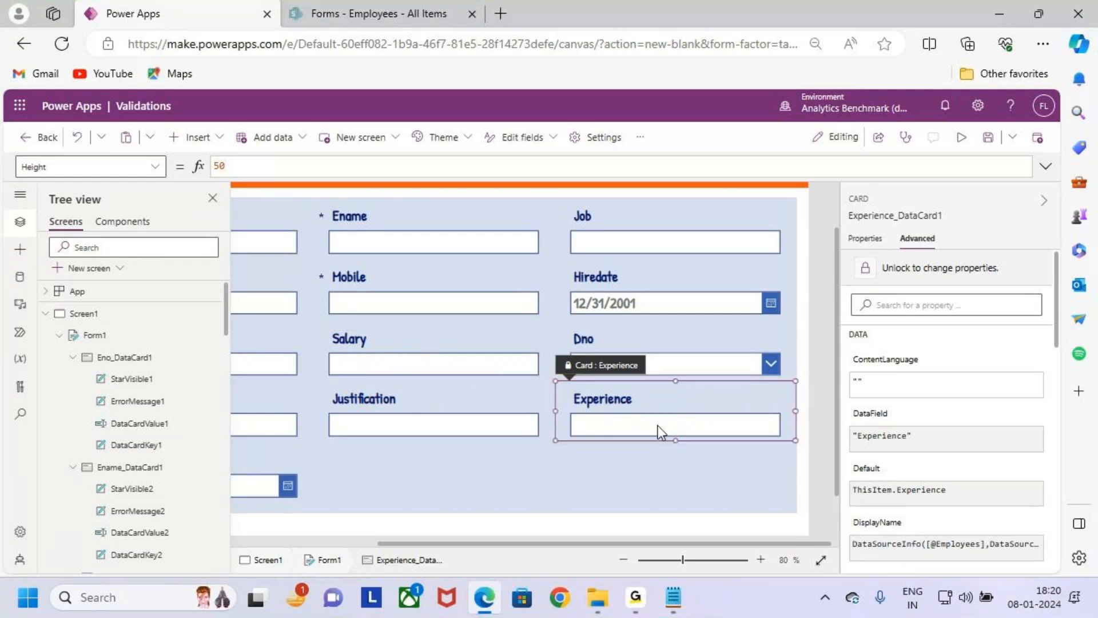
- Outline the Experience and Salary cards, draw an arrow from Salary to Experience, clear the annotations, and reselect the form
click(672, 502)
key(ctrl+2)
mouse_move(562, 380)
mouse_down()
mouse_move(588, 405)
mouse_move(790, 444)
mouse_up()
drag(316, 333, 518, 387)
drag(419, 303, 428, 346)
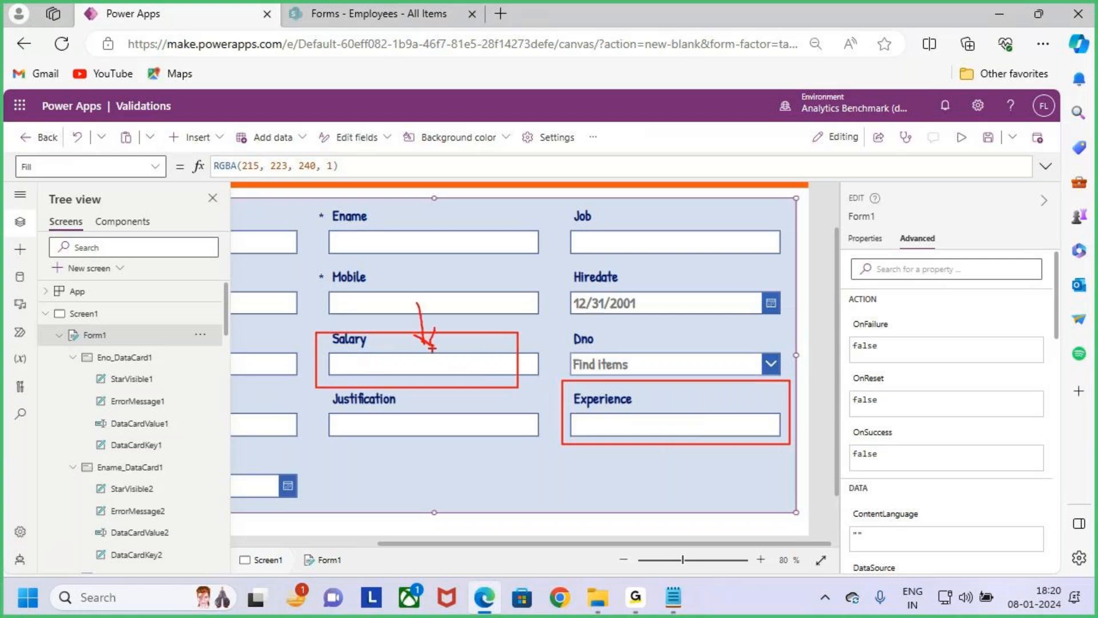
mouse_move(417, 303)
mouse_down()
mouse_move(420, 346)
mouse_move(470, 319)
mouse_move(628, 409)
mouse_up()
drag(652, 370, 628, 409)
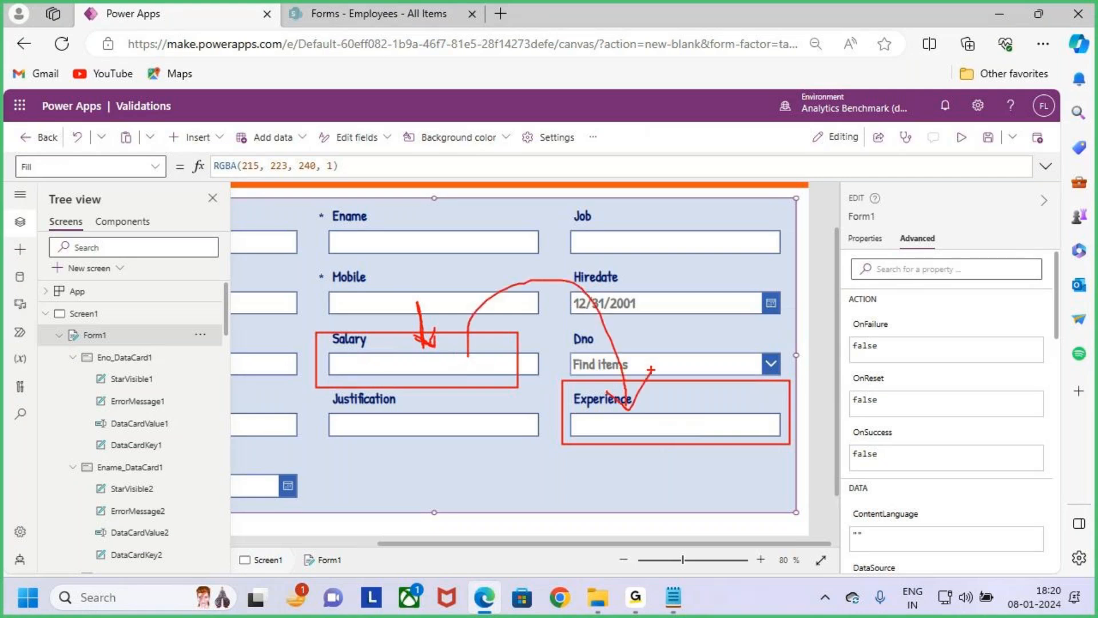
key(Escape)
click(647, 389)
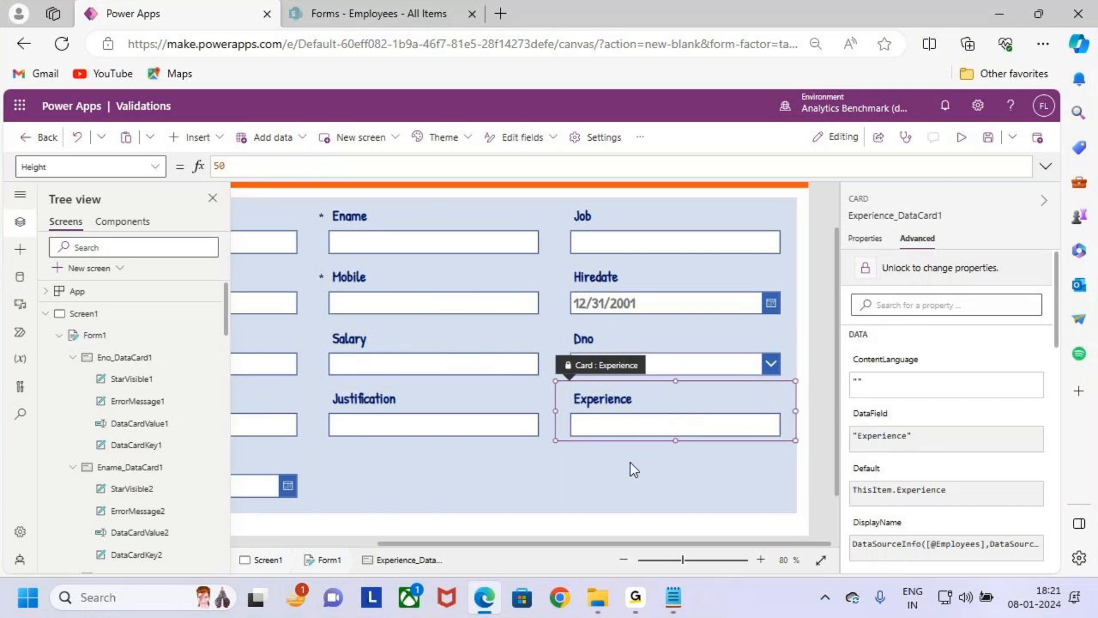
click(601, 466)
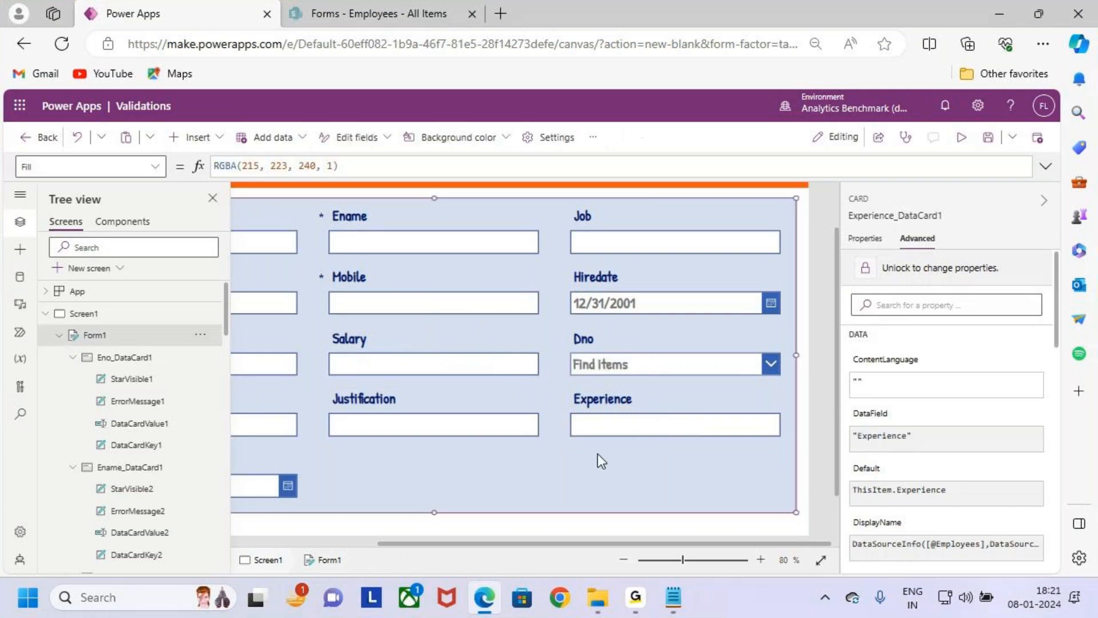
- Annotate the Salary field with freehand marks, clear them, and reselect the form
click(628, 415)
key(ctrl+2)
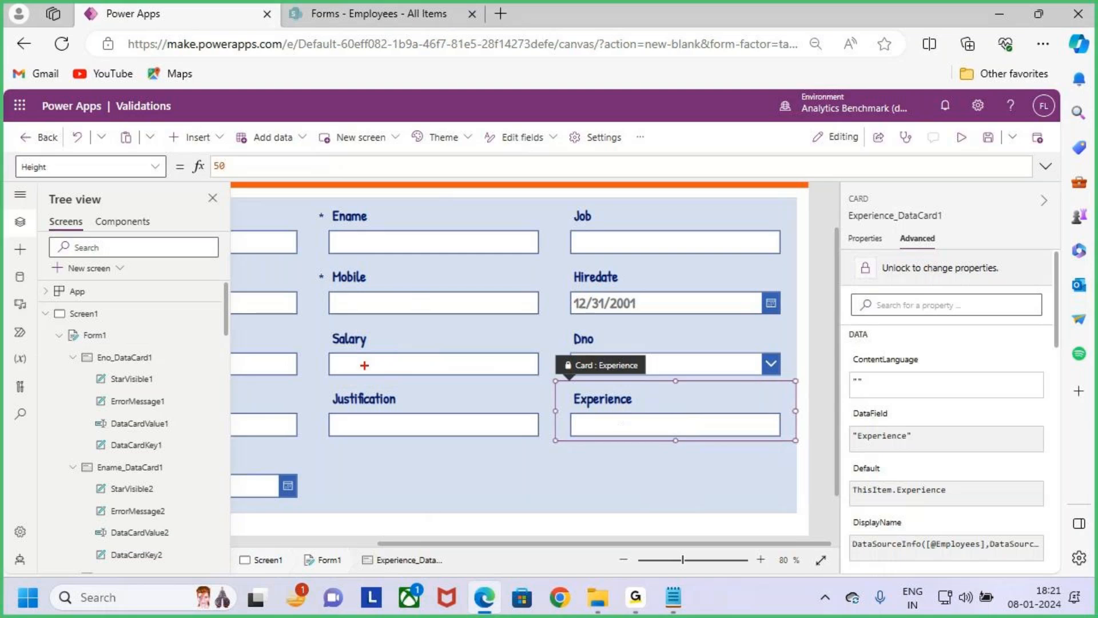
drag(353, 351, 362, 394)
mouse_move(394, 349)
mouse_down()
mouse_move(394, 372)
mouse_move(465, 368)
mouse_up()
key(Escape)
click(570, 508)
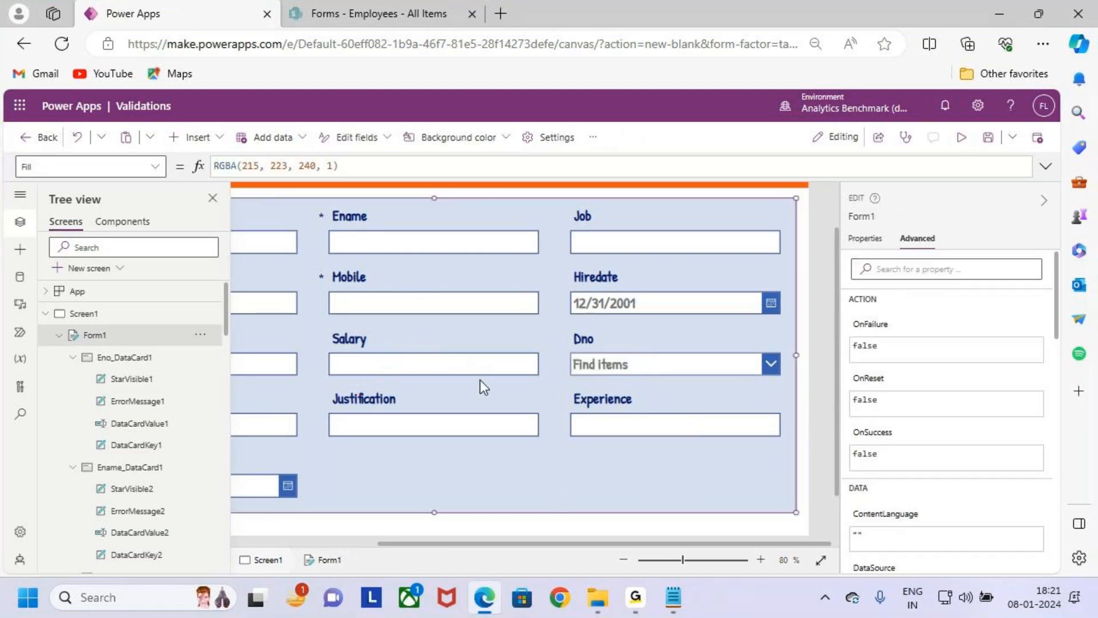
- Select the text input inside the Salary card and copy its control name, DataCardValue7
click(448, 349)
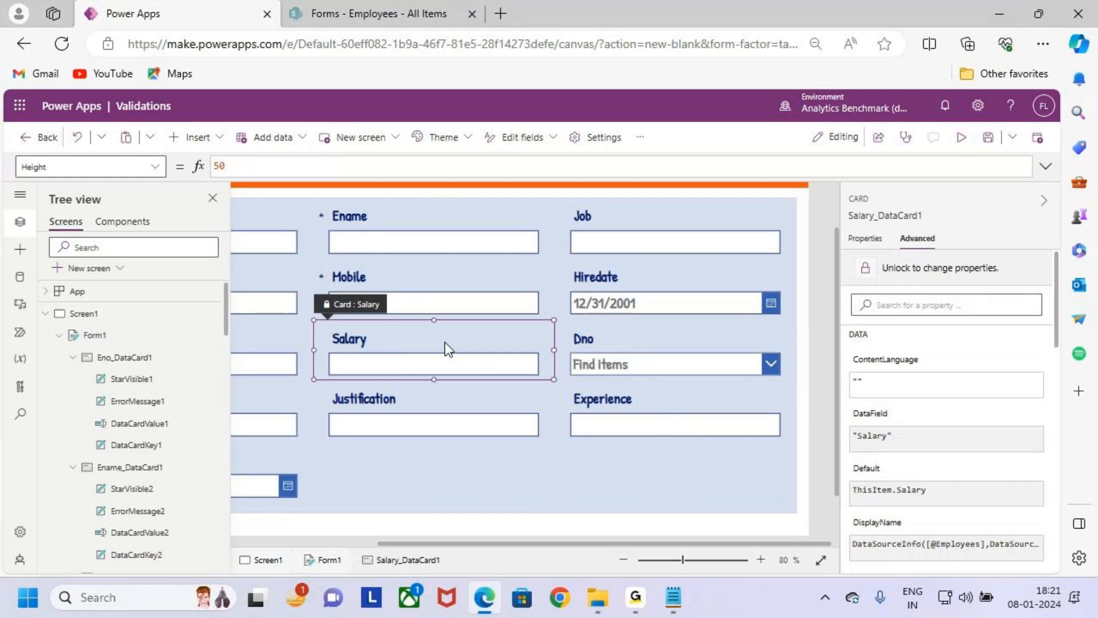
click(467, 364)
key(ctrl+2)
drag(324, 353, 542, 377)
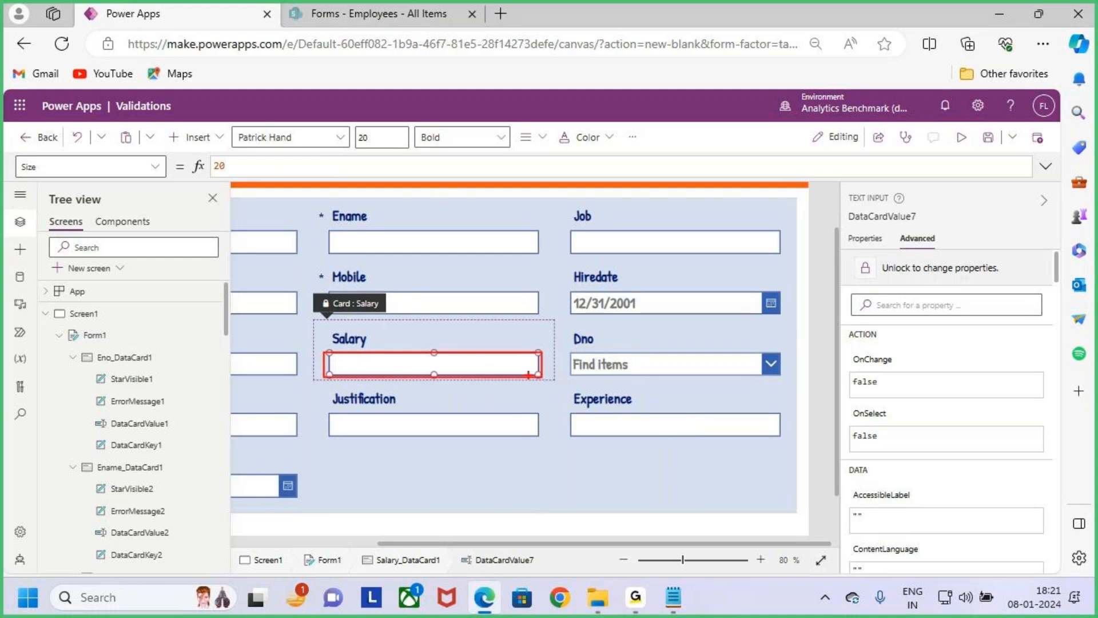
key(Escape)
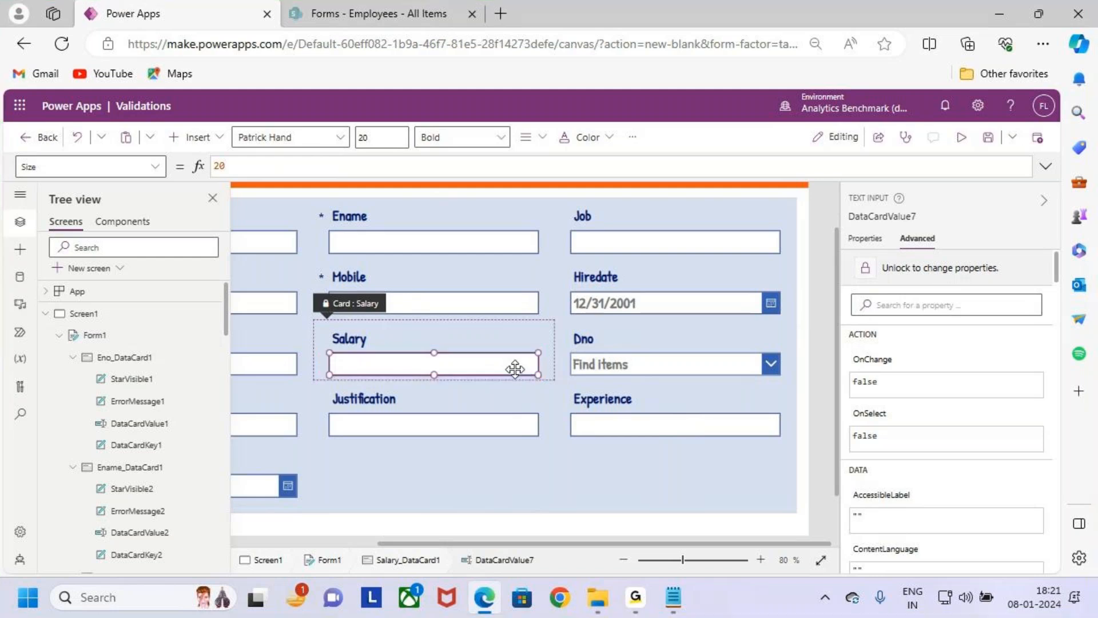
click(897, 216)
key(ctrl+c)
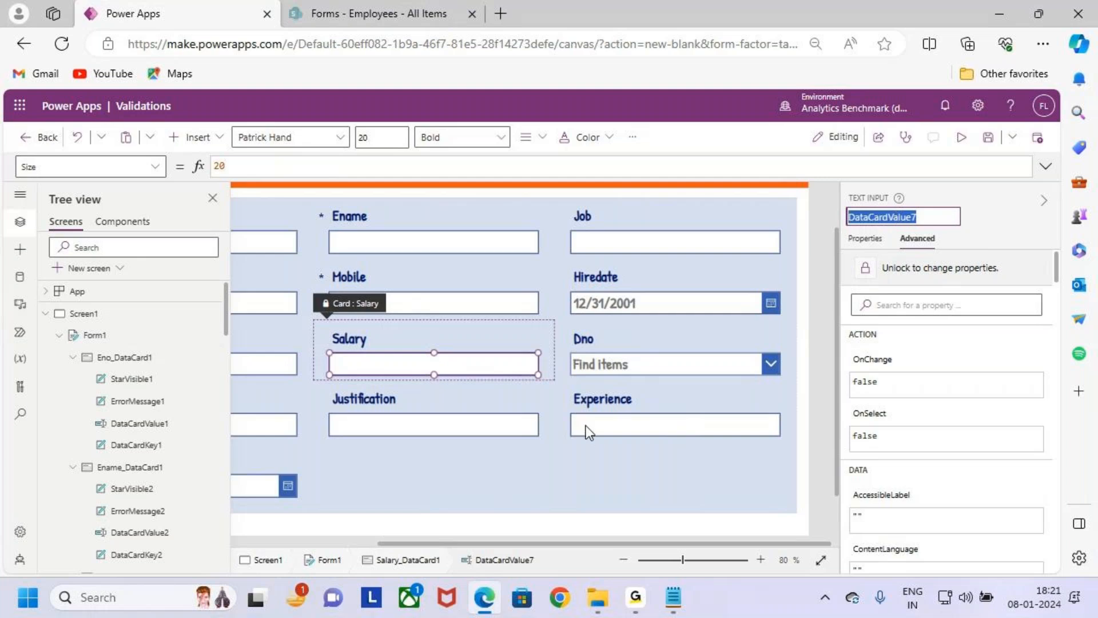
- Unlock the Experience card and open its Required property formula for editing
click(632, 397)
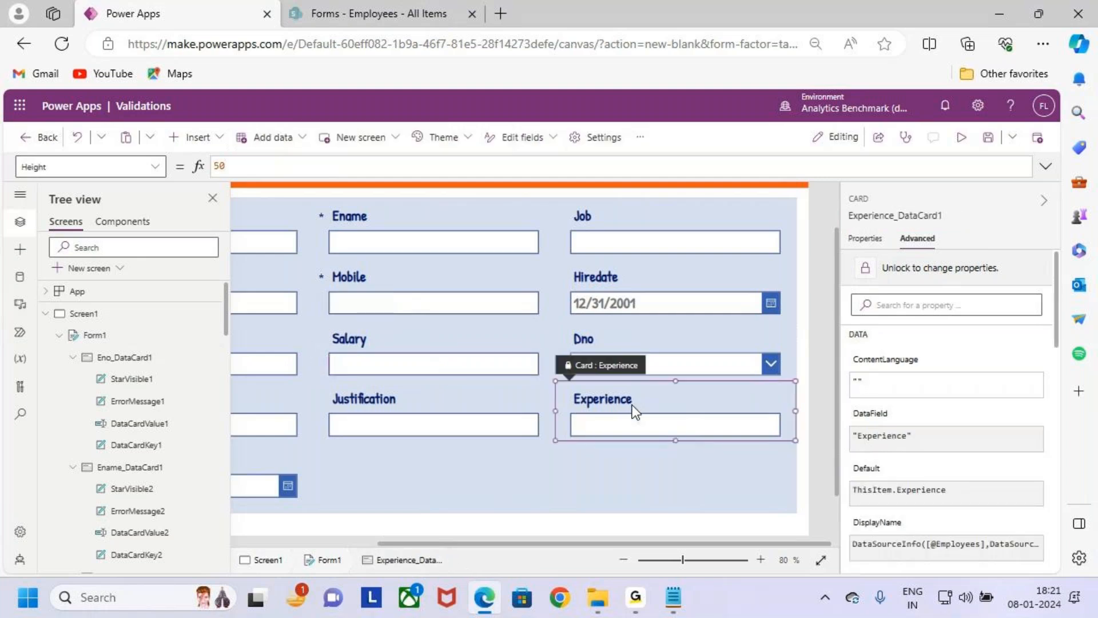
click(960, 272)
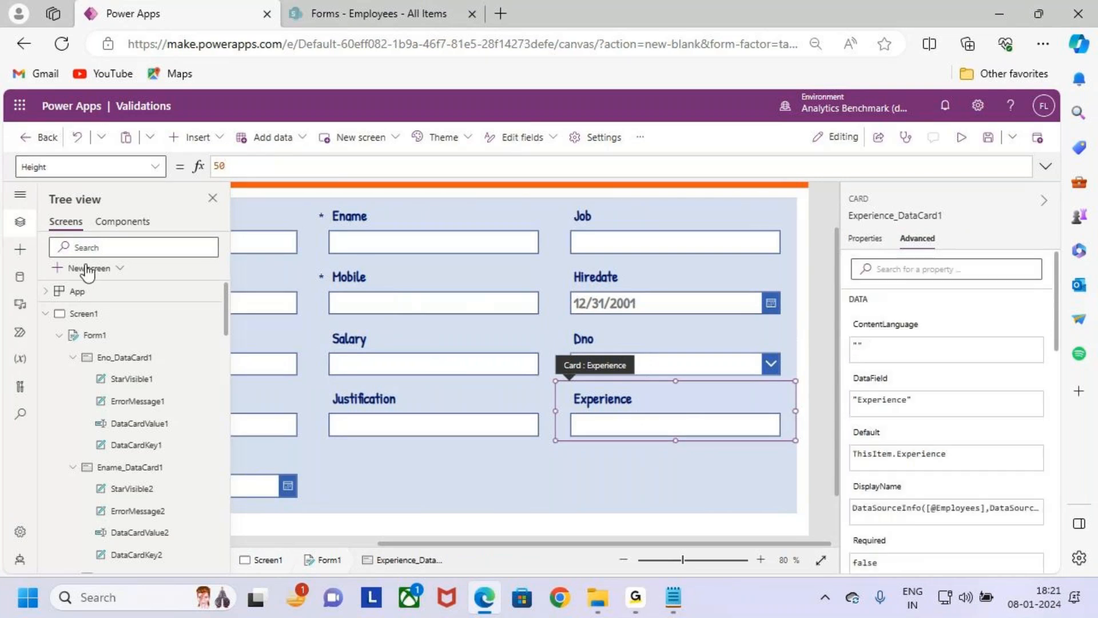
click(156, 166)
scroll(89, 383, down, 1)
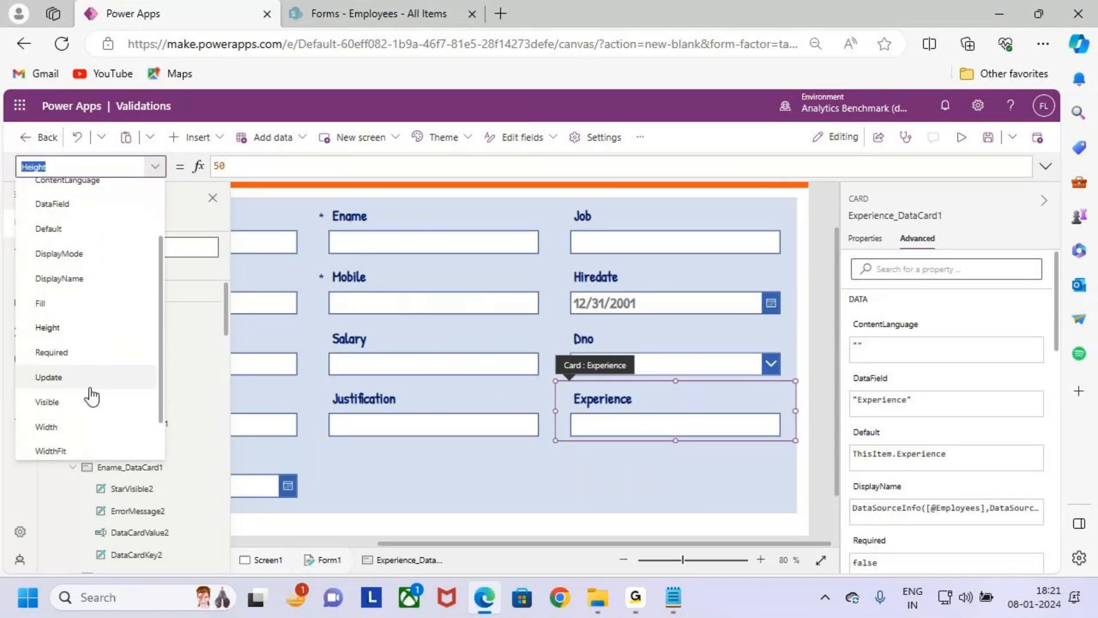
scroll(103, 370, up, 1)
scroll(98, 409, down, 1)
click(89, 366)
click(261, 165)
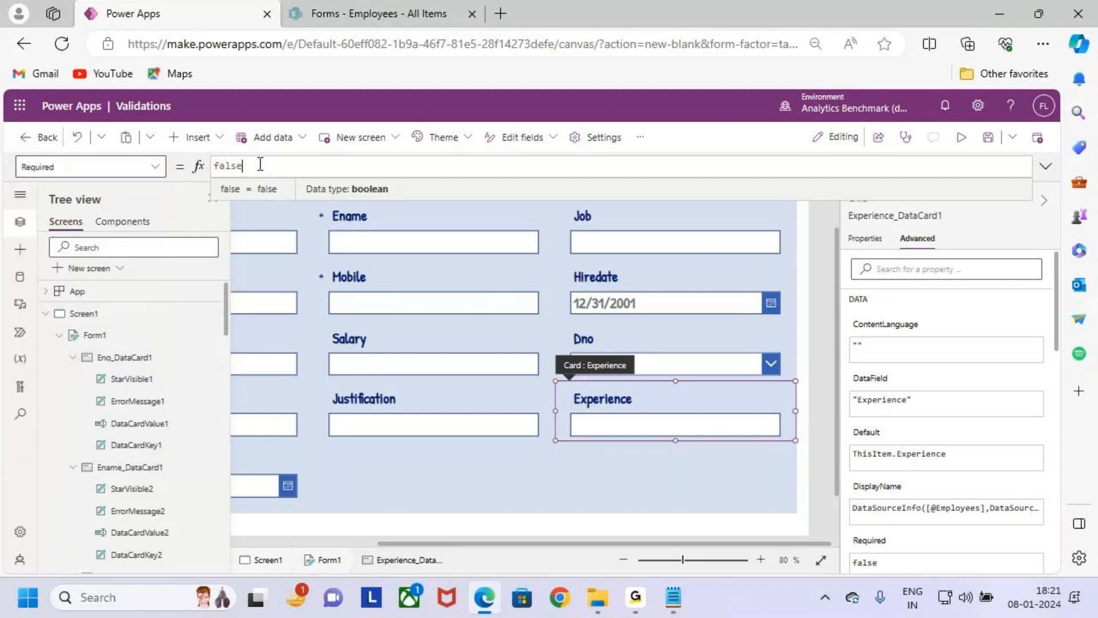
- Try setting the Experience card's Required property to true, and clear the formula
drag(260, 165, 197, 171)
key(BackSpace)
text(tr)
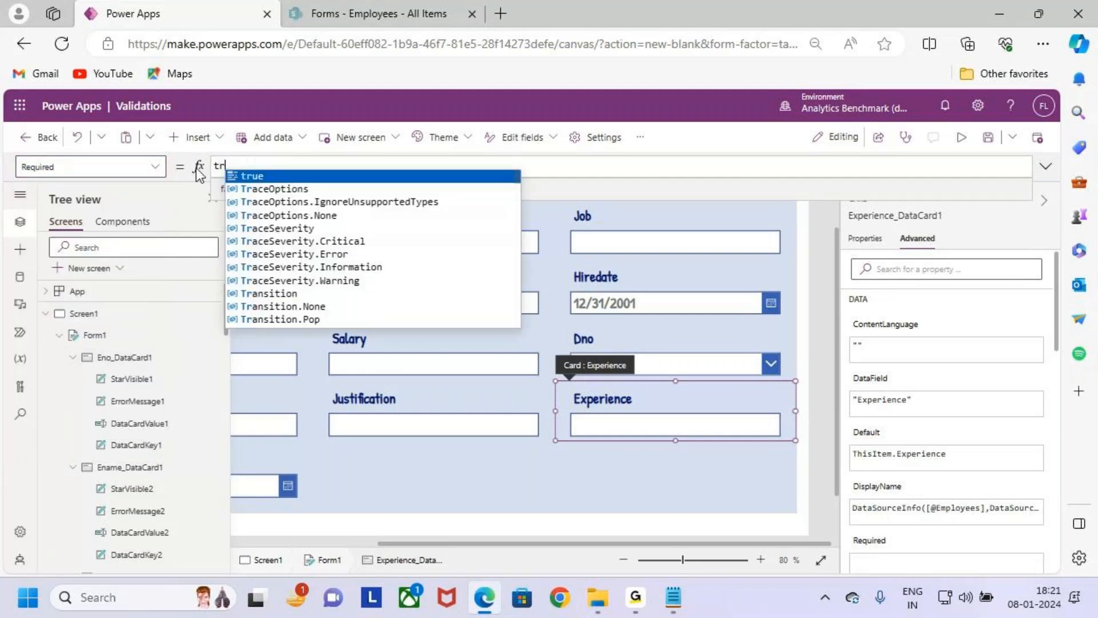
text(ue)
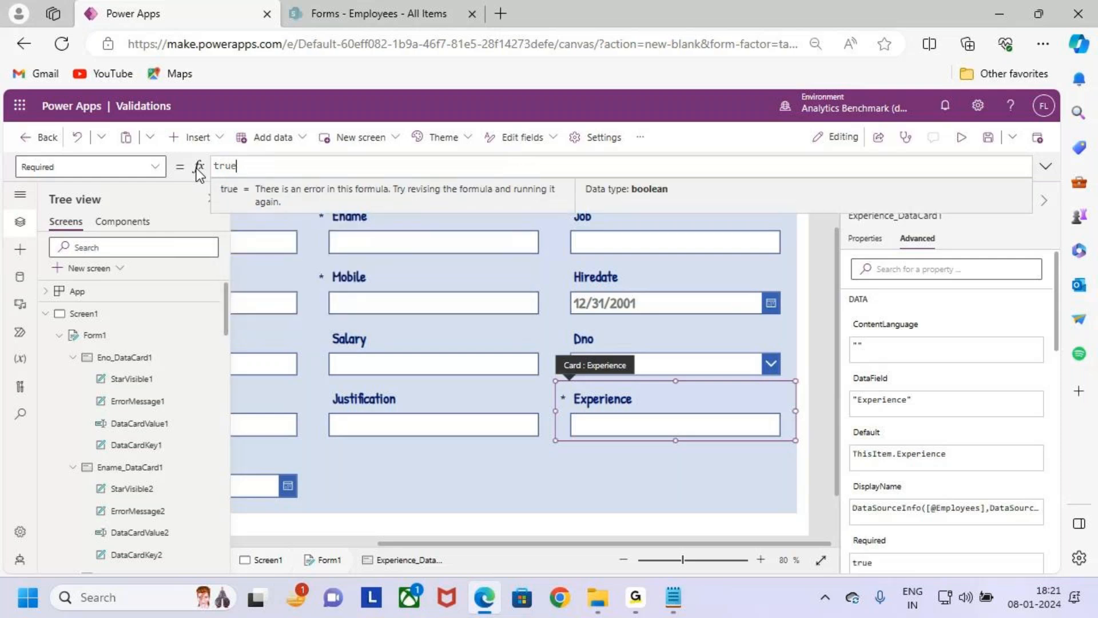
key(BackSpace)
key(BackSpace)
key(BackSpace)
key(BackSpace)
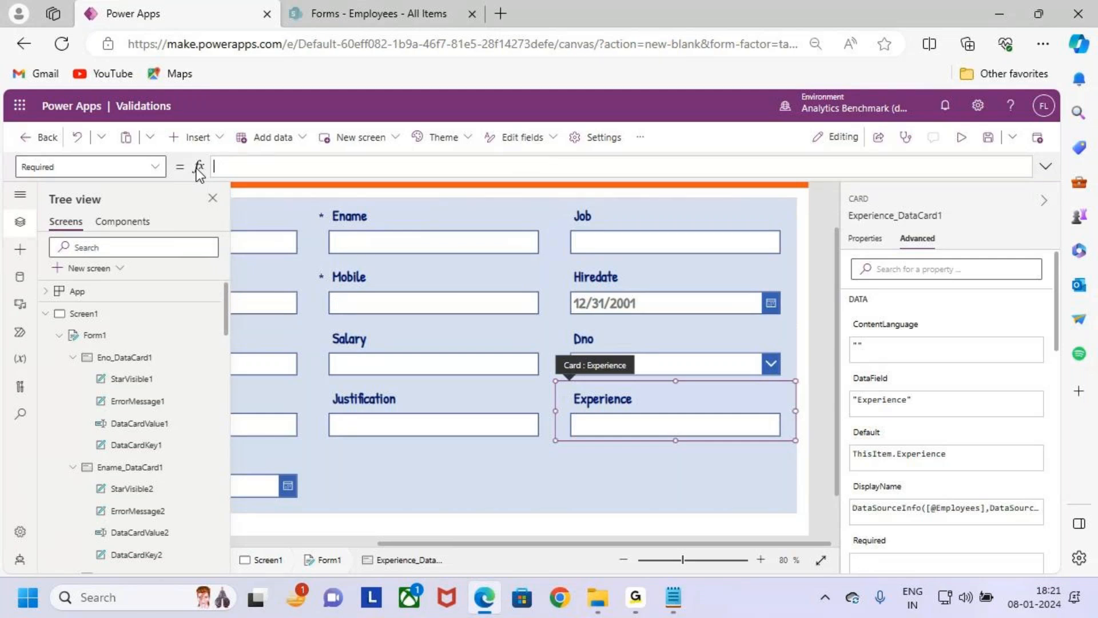
- Enter DataCardValue7.Text as the Required formula, marking the reference and the Salary field with arrows along the way
key(ctrl+v)
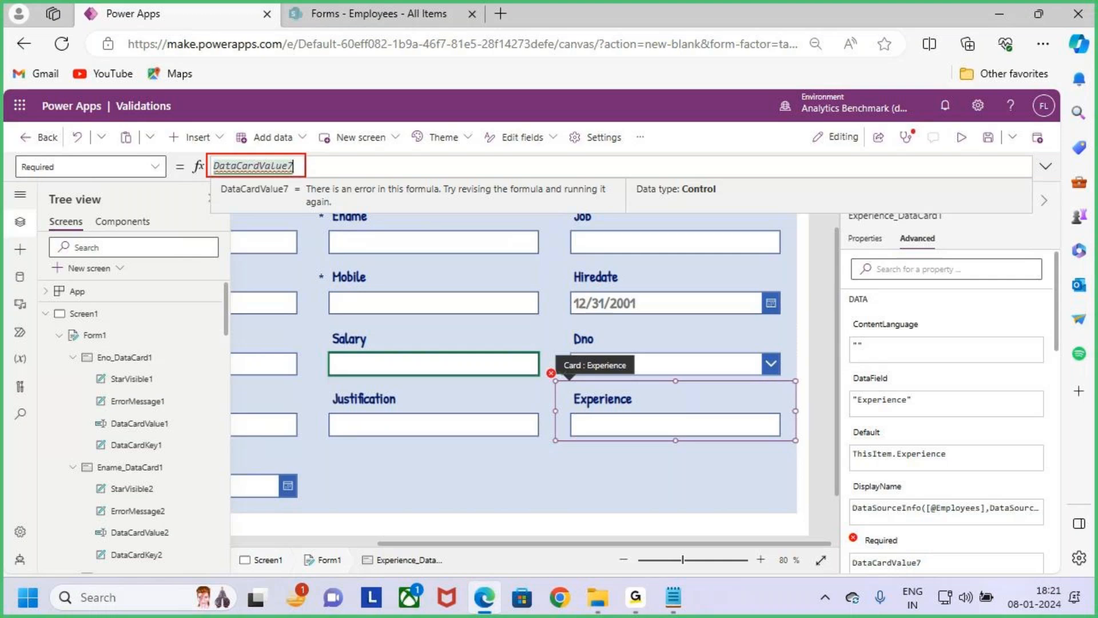
drag(278, 142, 287, 171)
drag(396, 323, 402, 344)
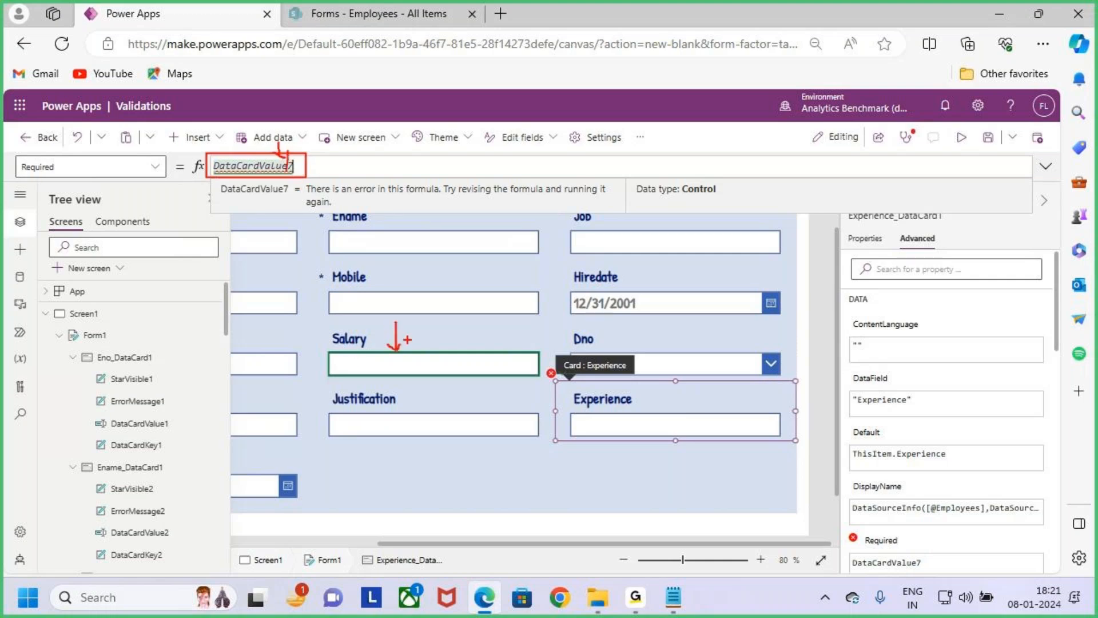
key(Escape)
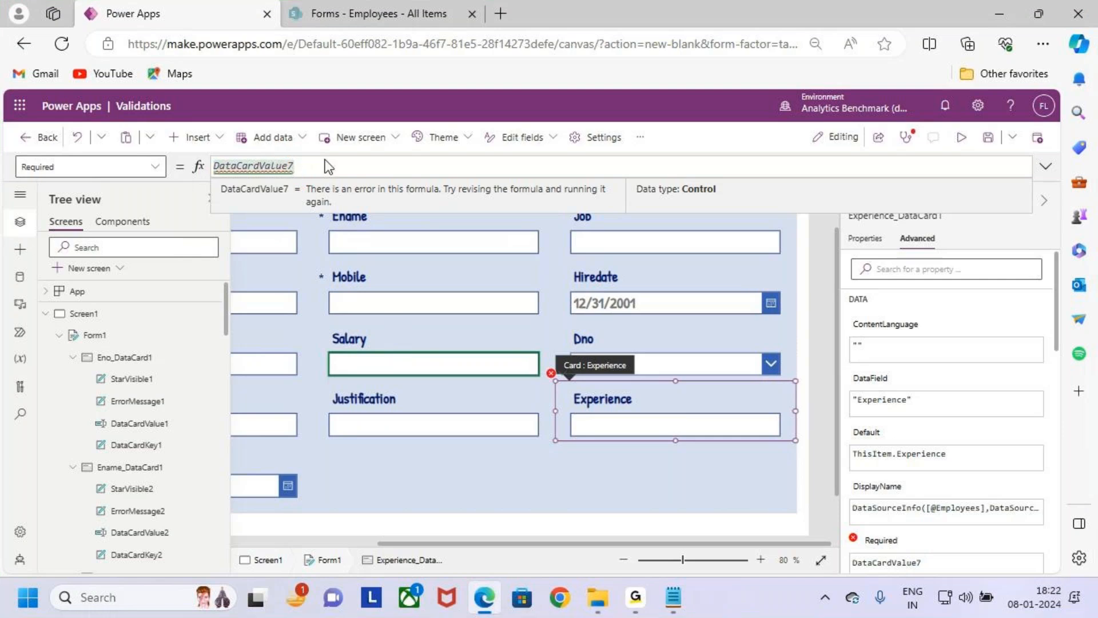
text(.text)
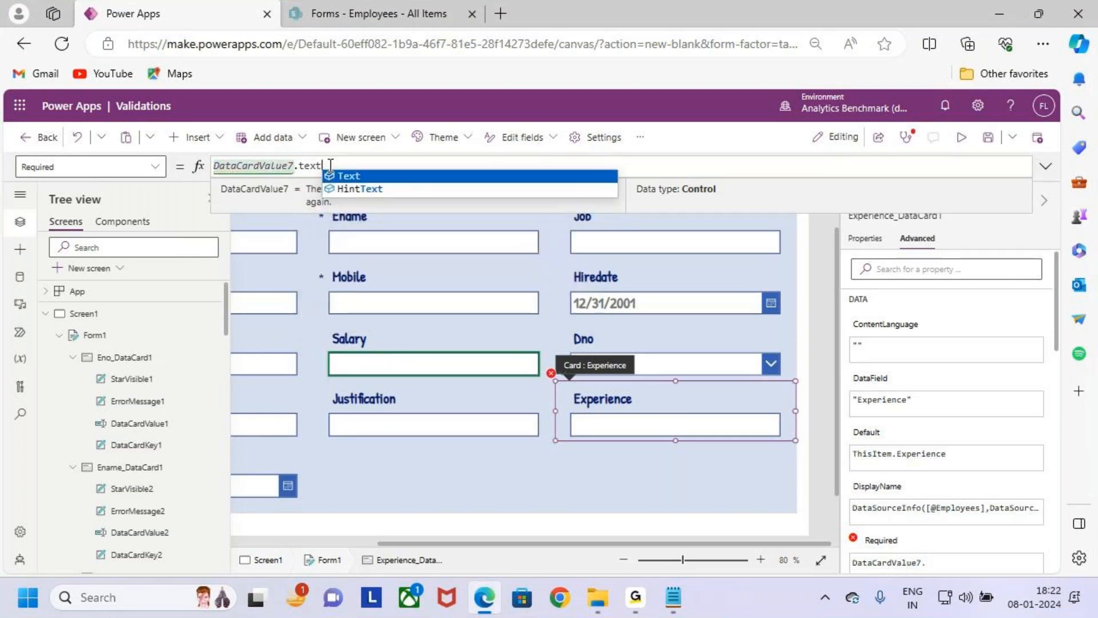
key(Tab)
key(Right)
key(Right)
key(Right)
key(Right)
key(Right)
key(Right)
key(Right)
key(Right)
key(Right)
key(Left)
key(Left)
key(Left)
key(Left)
key(Left)
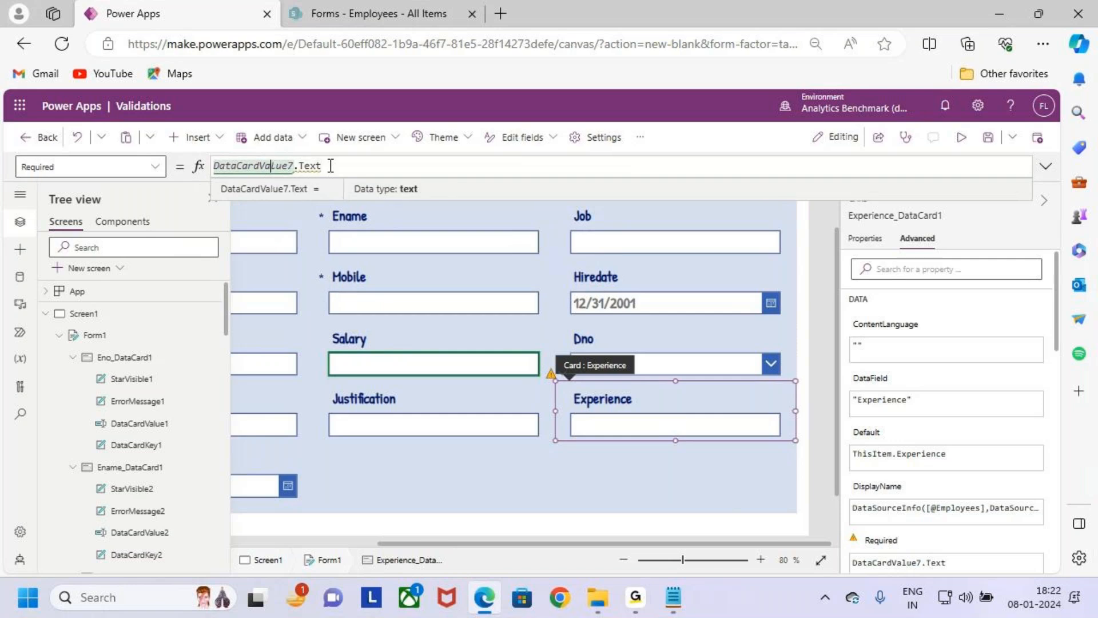
- Try to wrap DataCardValue7.Text in the Value function, and clear the whole Required formula
key(Home)
text(Va)
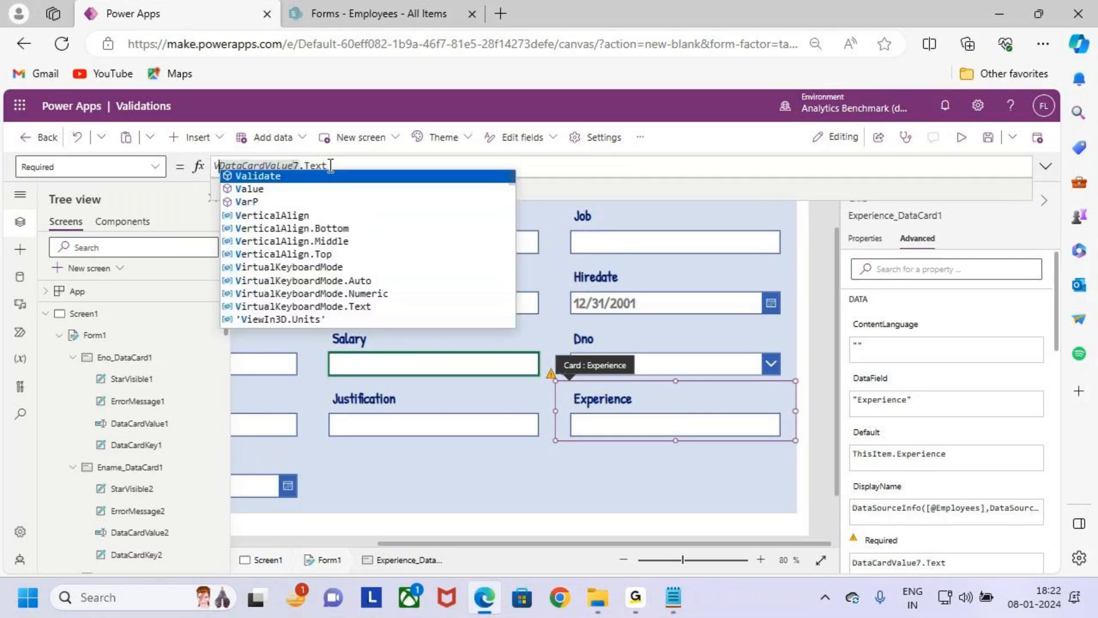
text(l)
key(Tab)
drag(320, 167, 216, 172)
key(BackSpace)
text(alue)
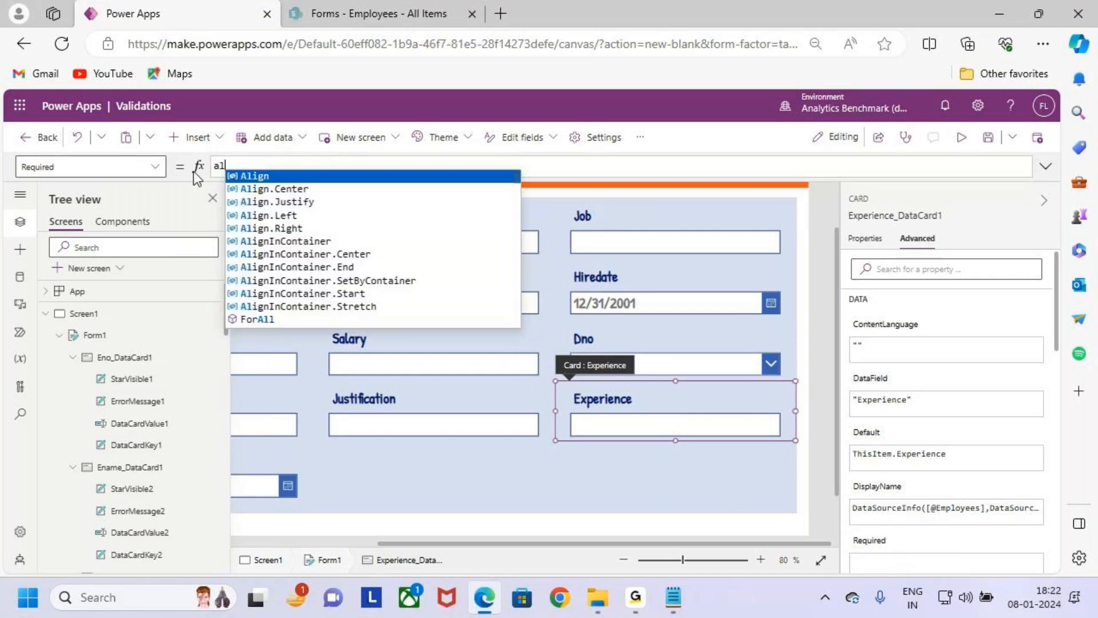
key(BackSpace)
key(BackSpace)
key(BackSpace)
key(BackSpace)
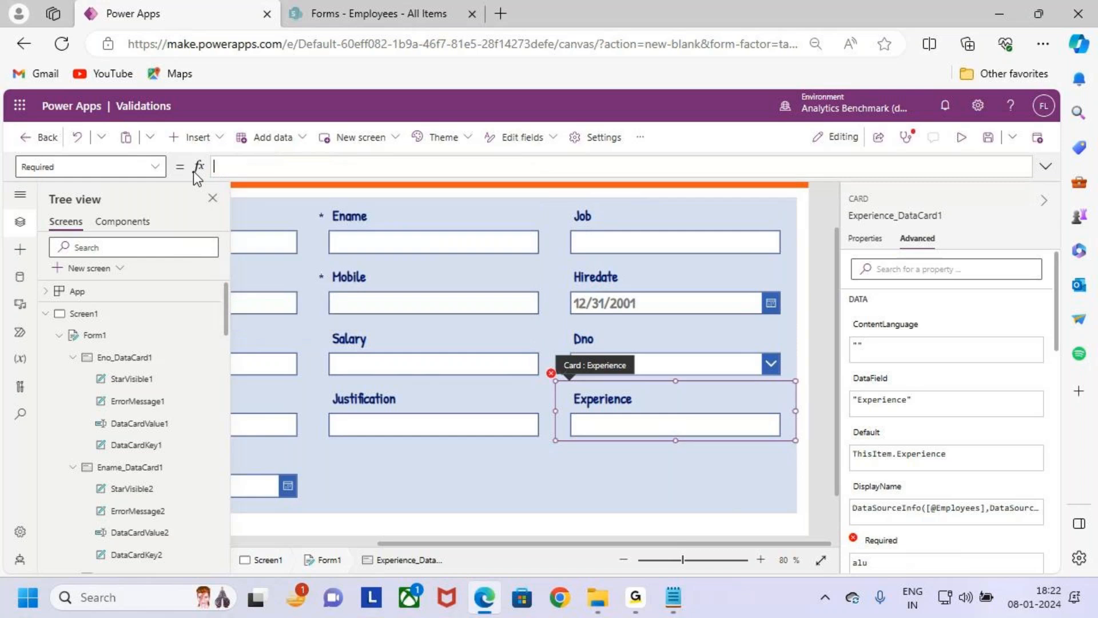
- Enter Value(DataCardValue7.Text) as the Experience card's Required formula to convert the salary text to a number
text(Value)
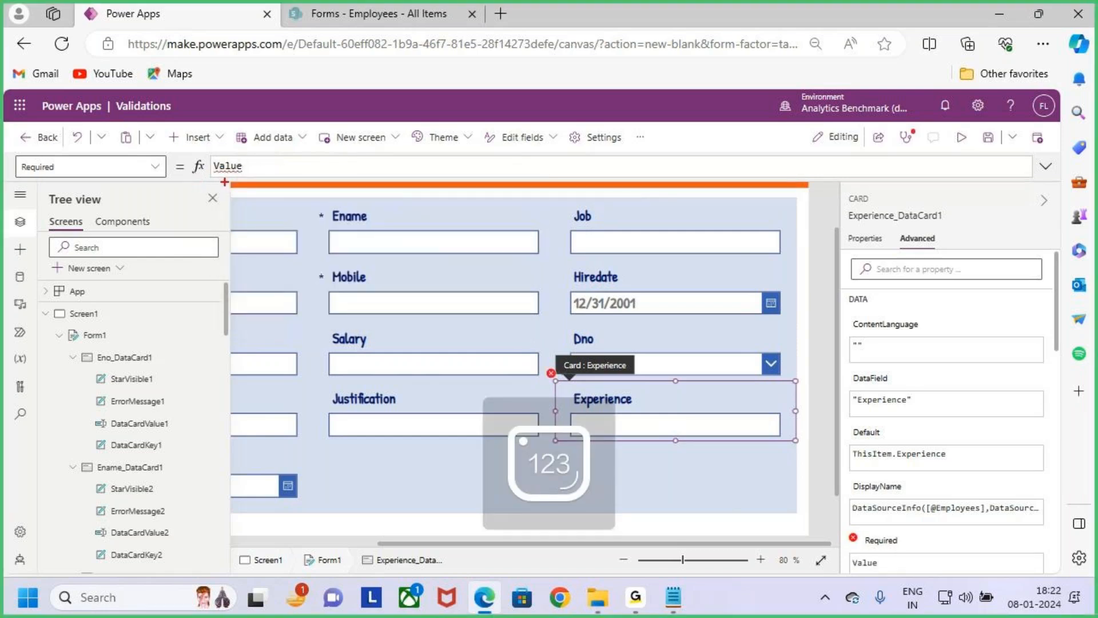
click(255, 165)
text(()
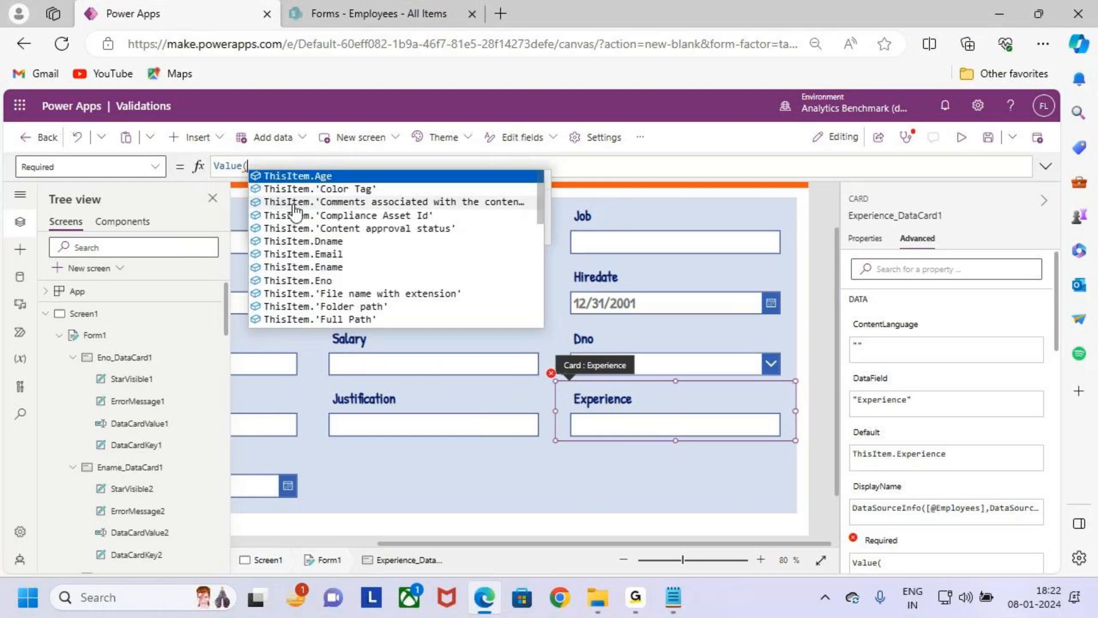
text(DataCardValue7)
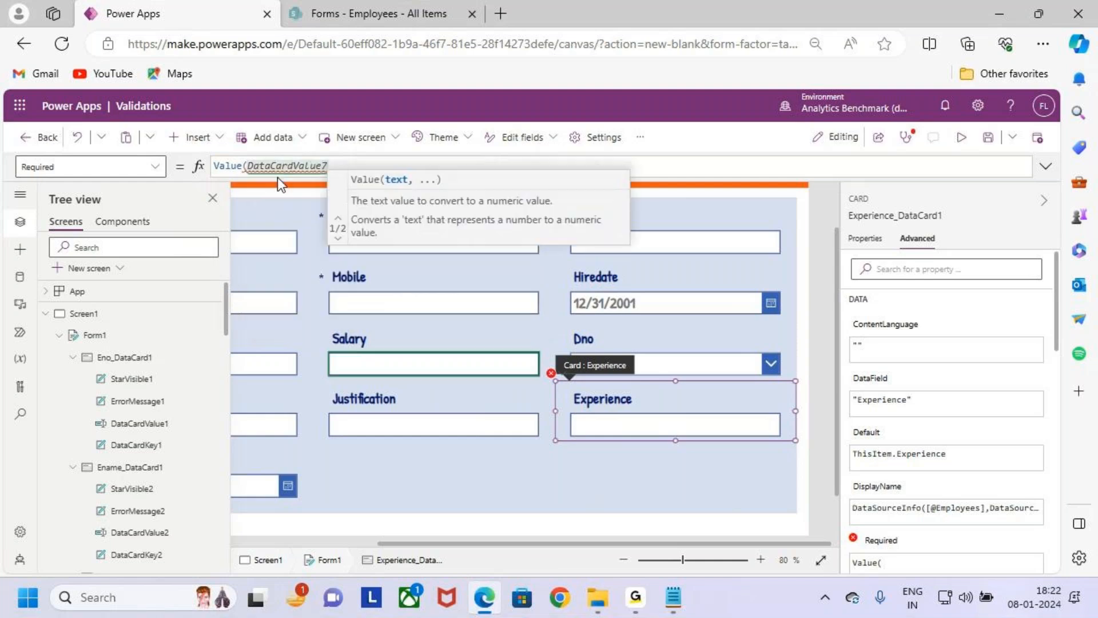
mouse_move(310, 172)
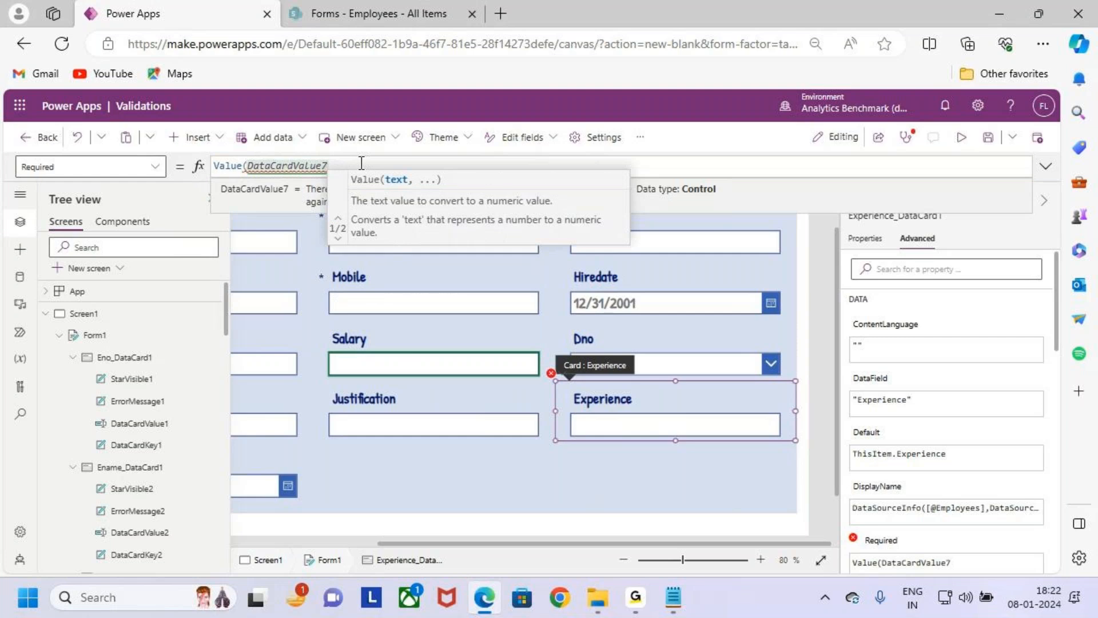
text(.)
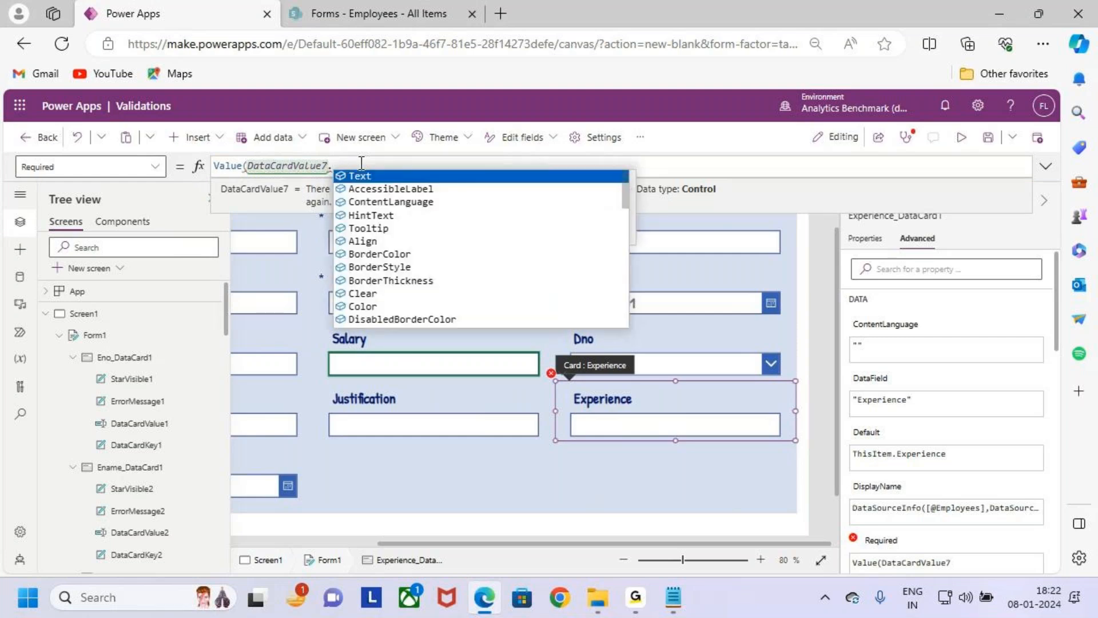
text(text)
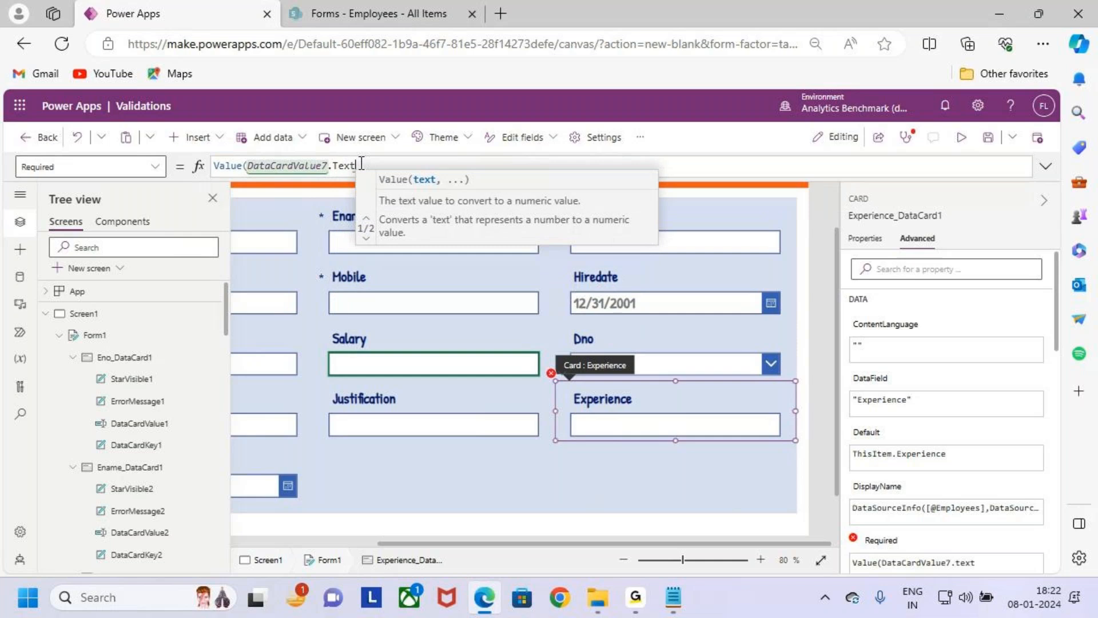
text())
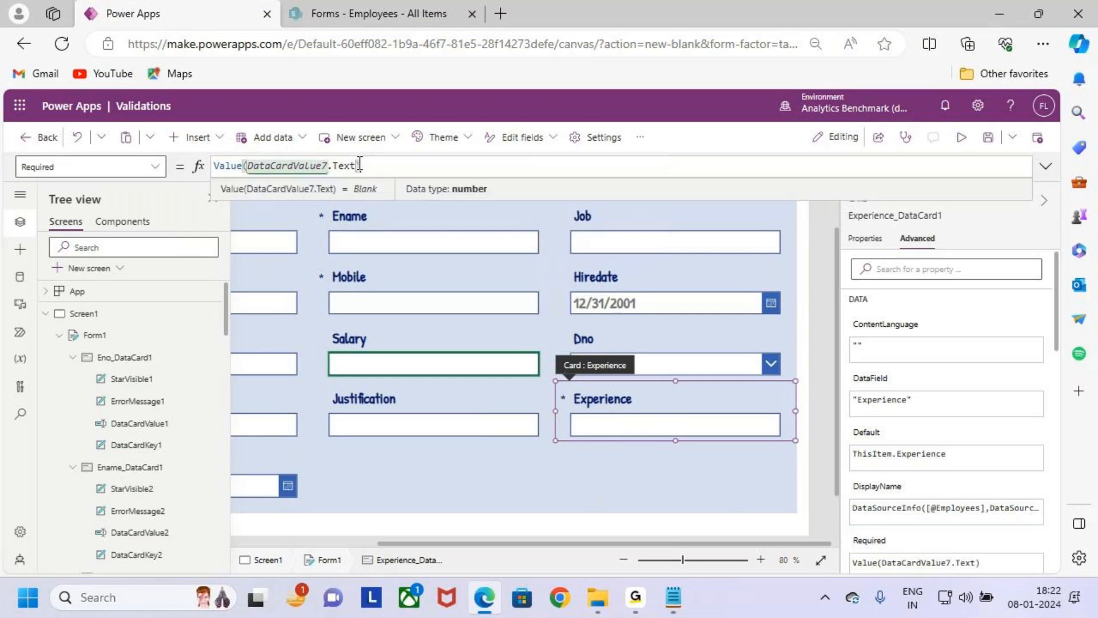
- Extend the Experience card's Required formula to Value(DataCardValue7.Text)>100000 and save the app
drag(239, 156, 373, 177)
drag(332, 342, 472, 373)
click(427, 164)
text(>100000)
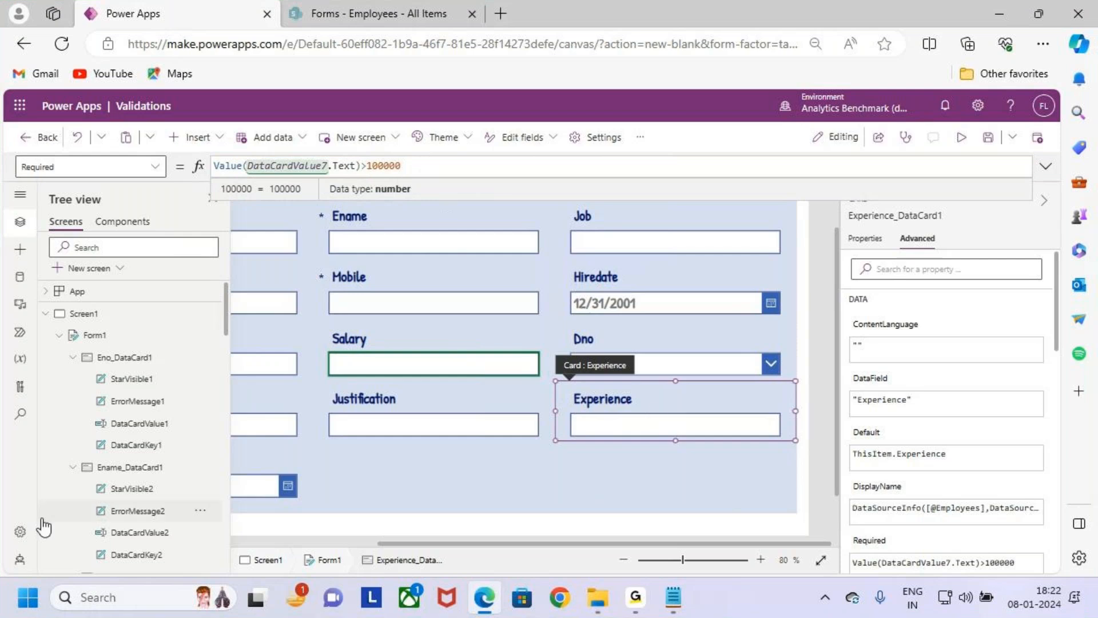
drag(547, 373, 794, 452)
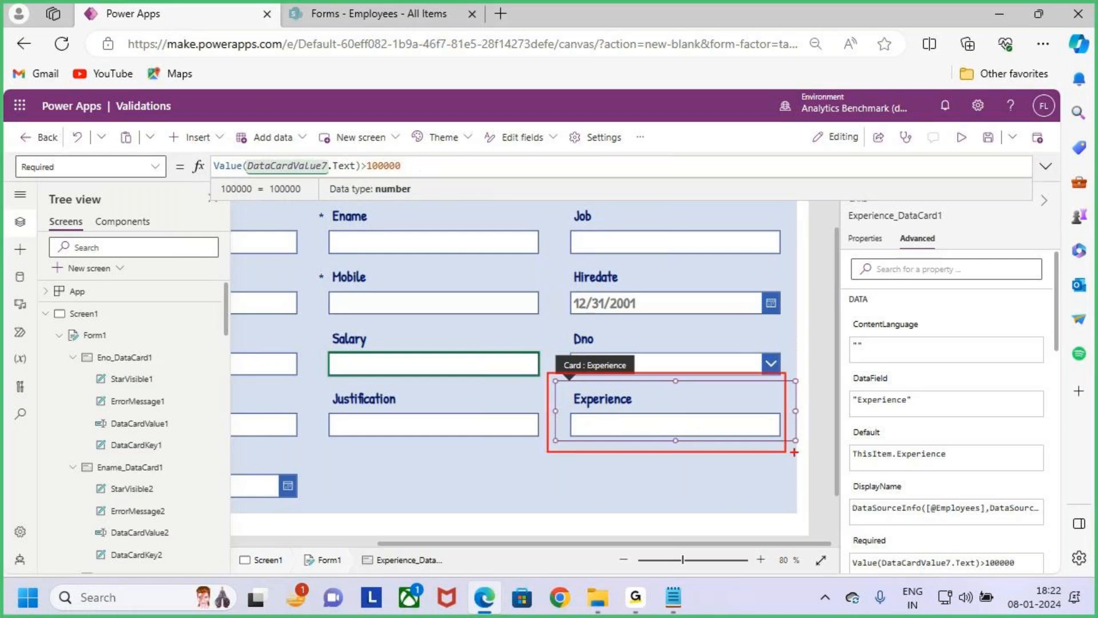
drag(402, 166, 303, 169)
click(304, 169)
click(987, 139)
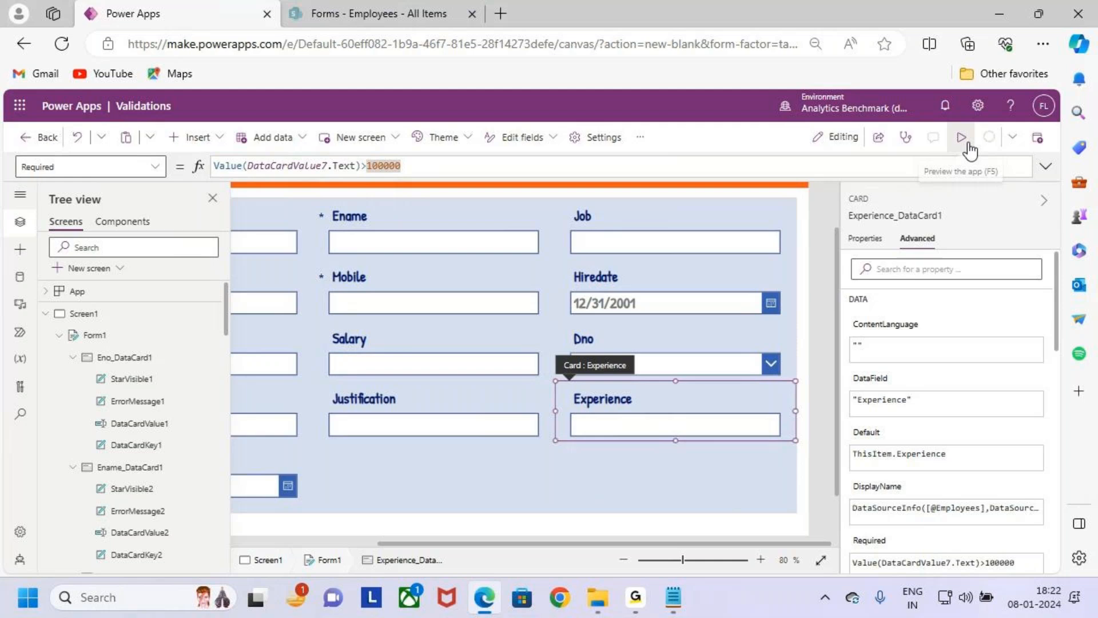
- Preview the app twice, dismissing the tip after each preview, and reselect the form
click(965, 142)
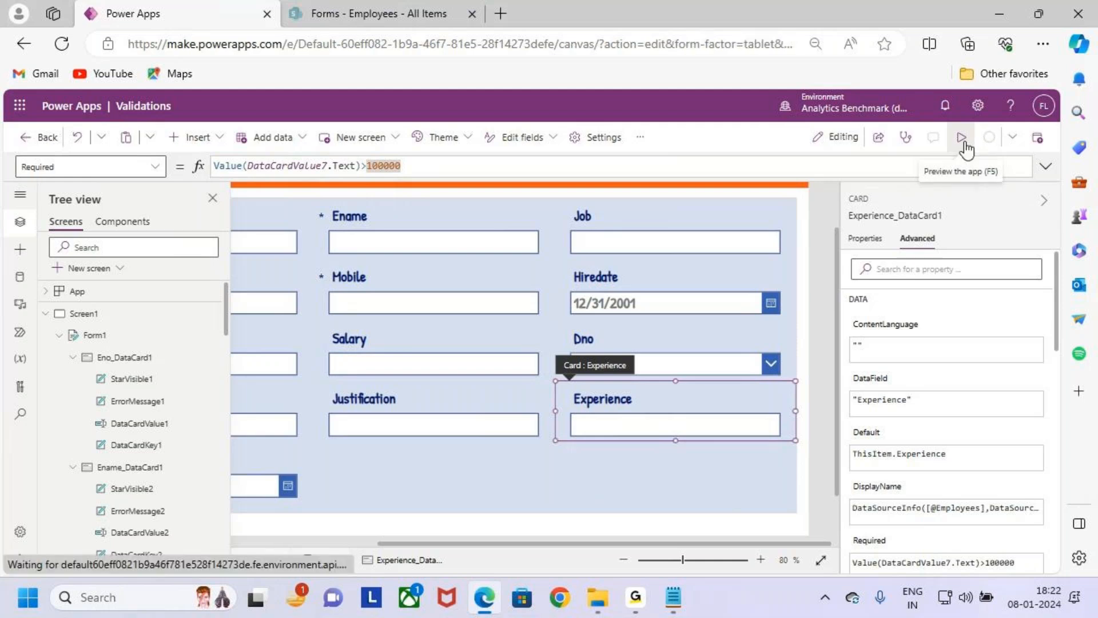
click(1033, 141)
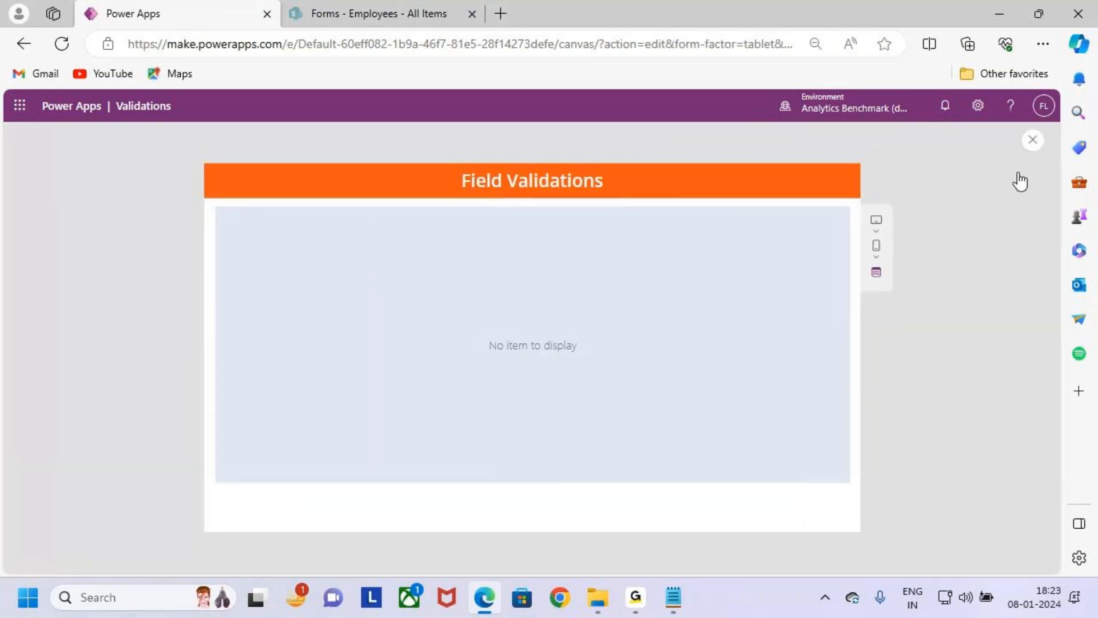
click(657, 398)
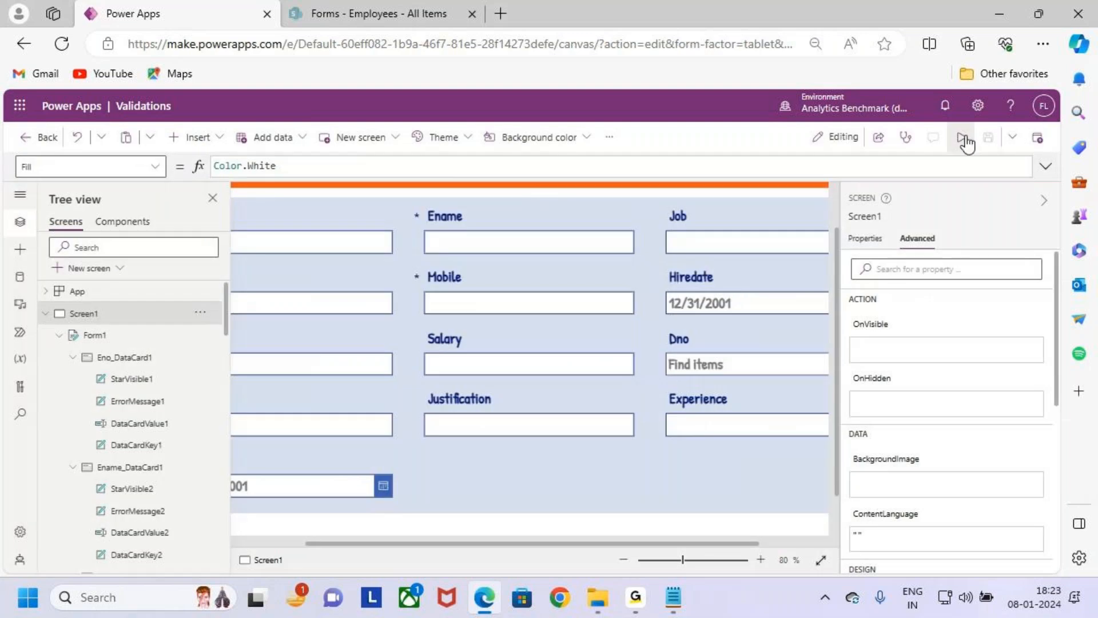
click(961, 138)
click(1033, 143)
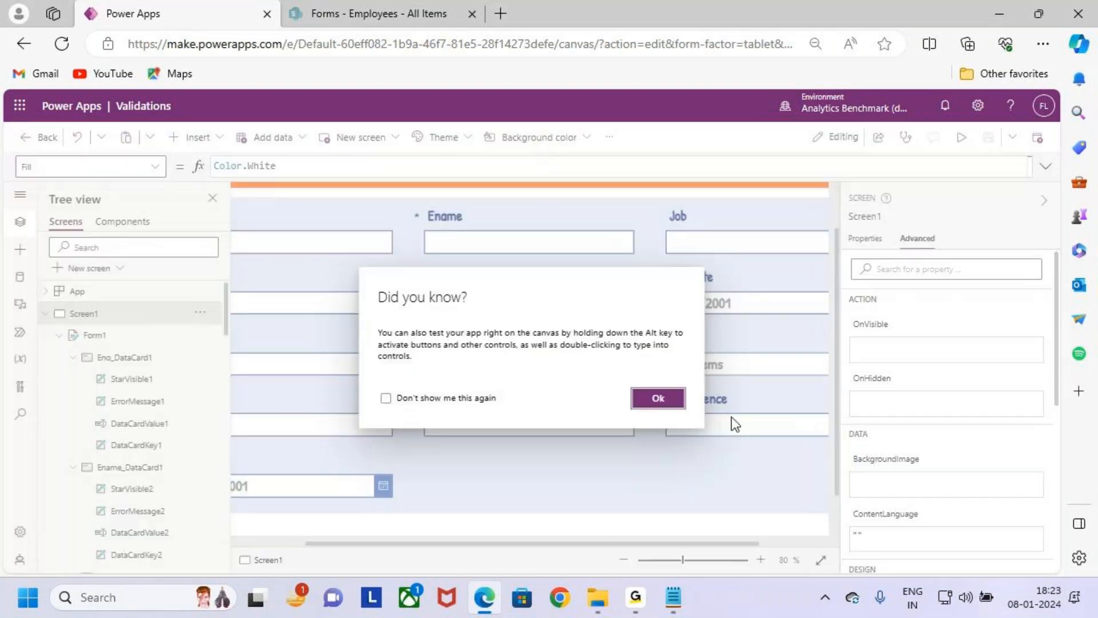
click(655, 399)
click(658, 465)
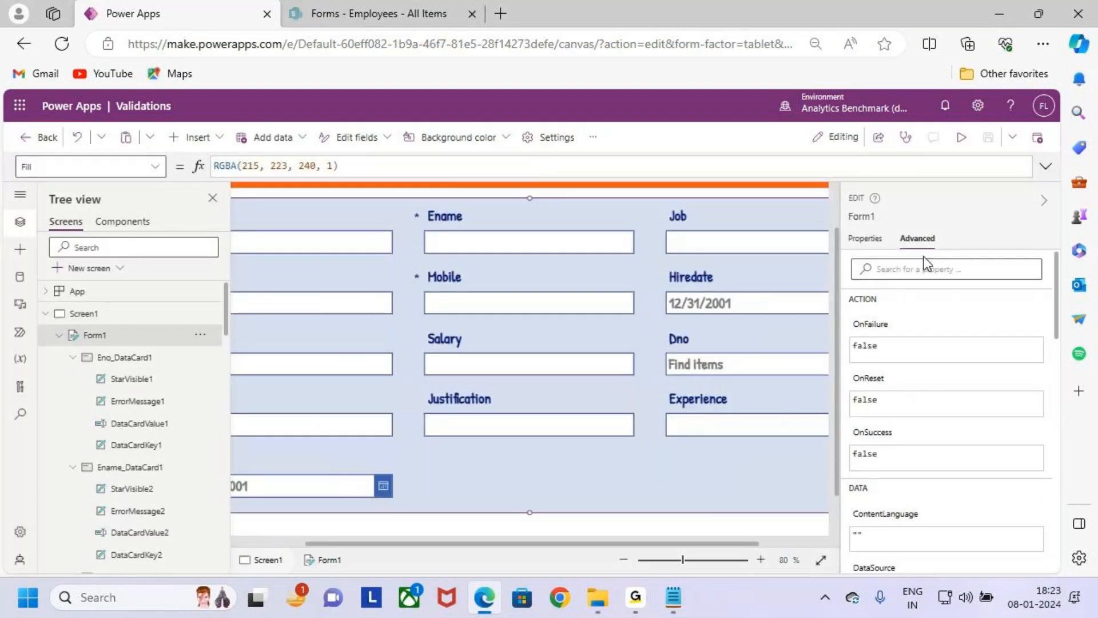
- Set the form's default mode to New
click(849, 235)
scroll(695, 454, down, 2)
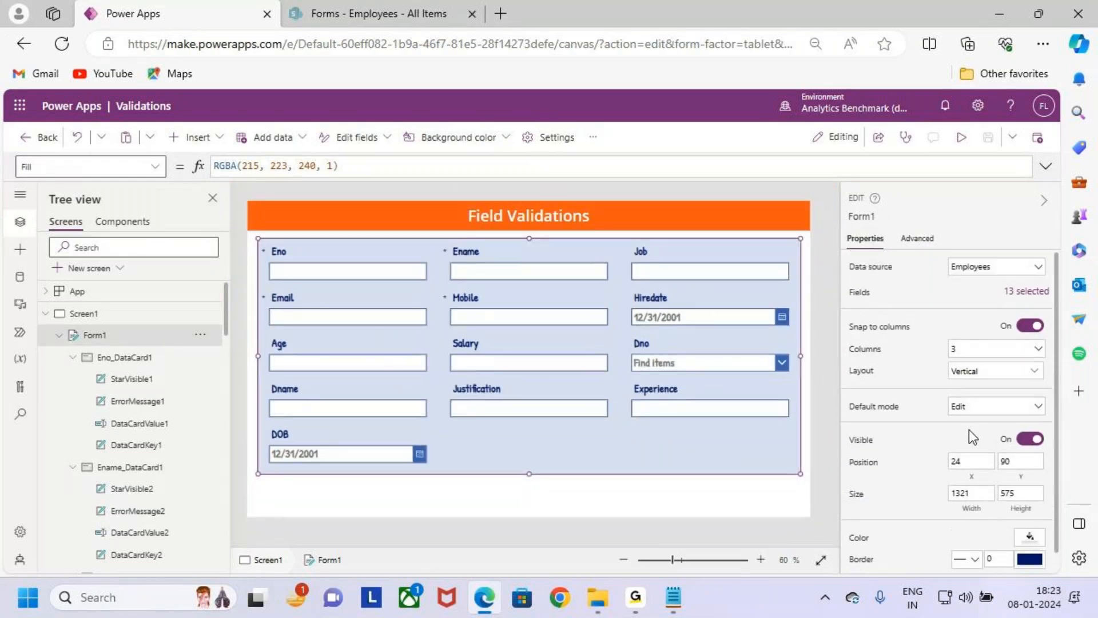
click(984, 407)
click(1001, 440)
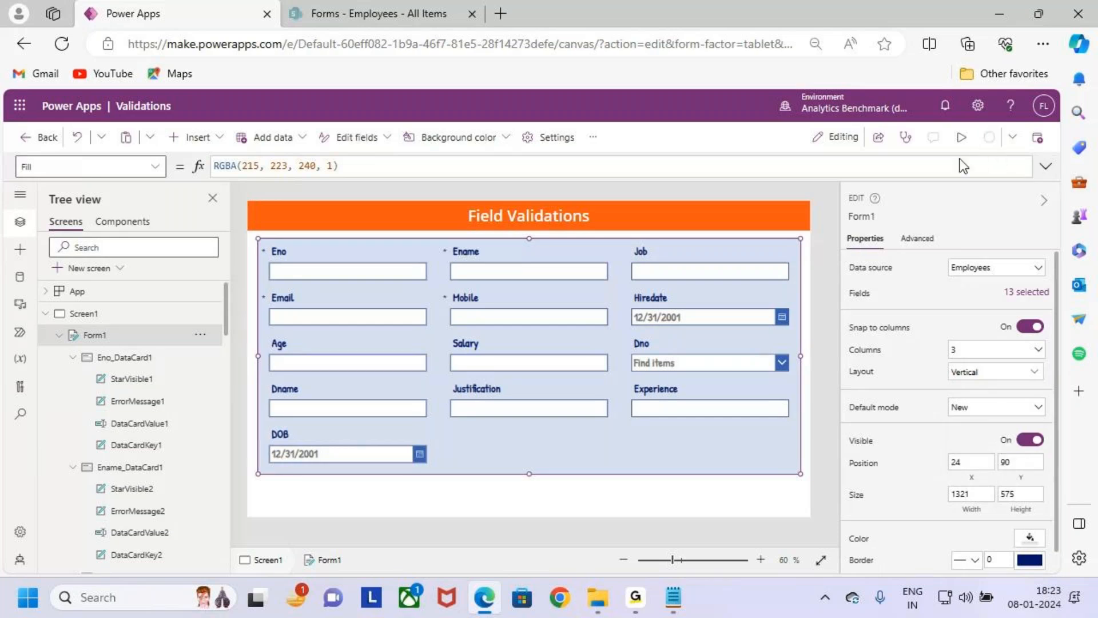
- Preview the app and mark the Email, Mobile and Experience fields with boxes
click(961, 137)
key(ctrl+2)
drag(206, 270, 320, 306)
drag(436, 265, 525, 305)
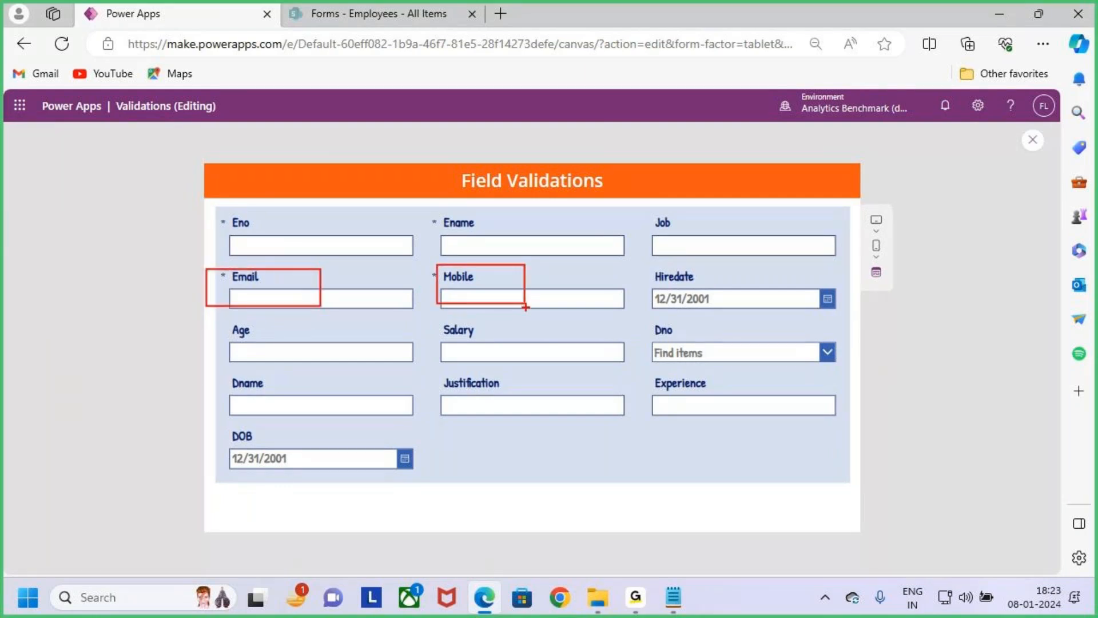
key(Escape)
key(ctrl+2)
mouse_move(643, 371)
mouse_down()
mouse_move(732, 403)
mouse_move(860, 428)
mouse_move(868, 376)
mouse_up()
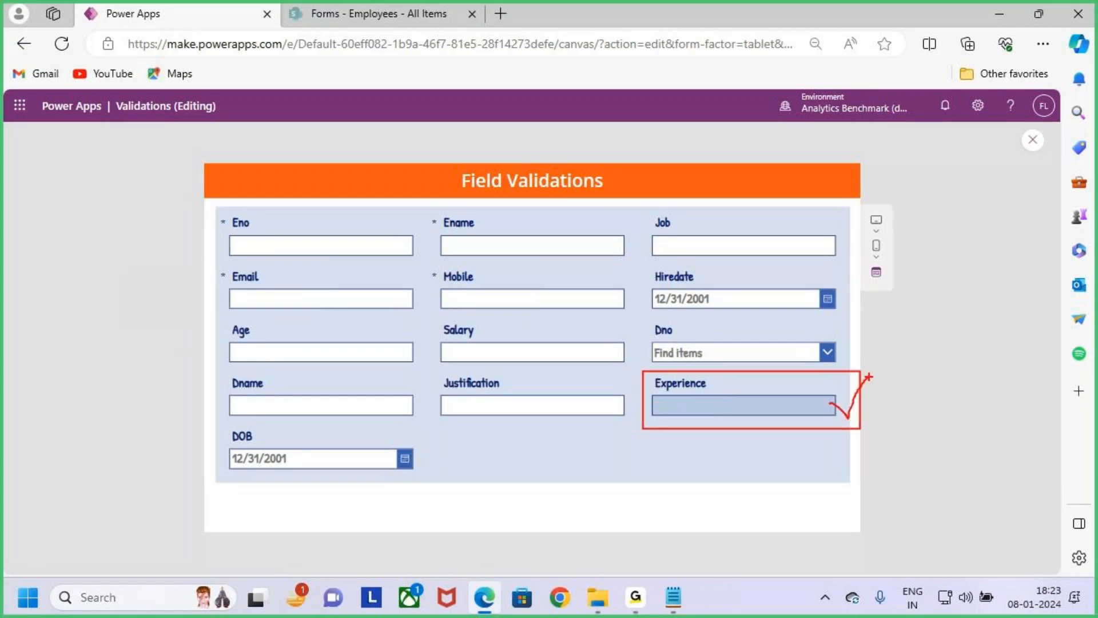
key(Escape)
key(ctrl+2)
drag(633, 370, 841, 430)
key(Escape)
- Enter 110000 as the Salary in the preview and mark the Salary and Experience fields
click(560, 350)
text(110000)
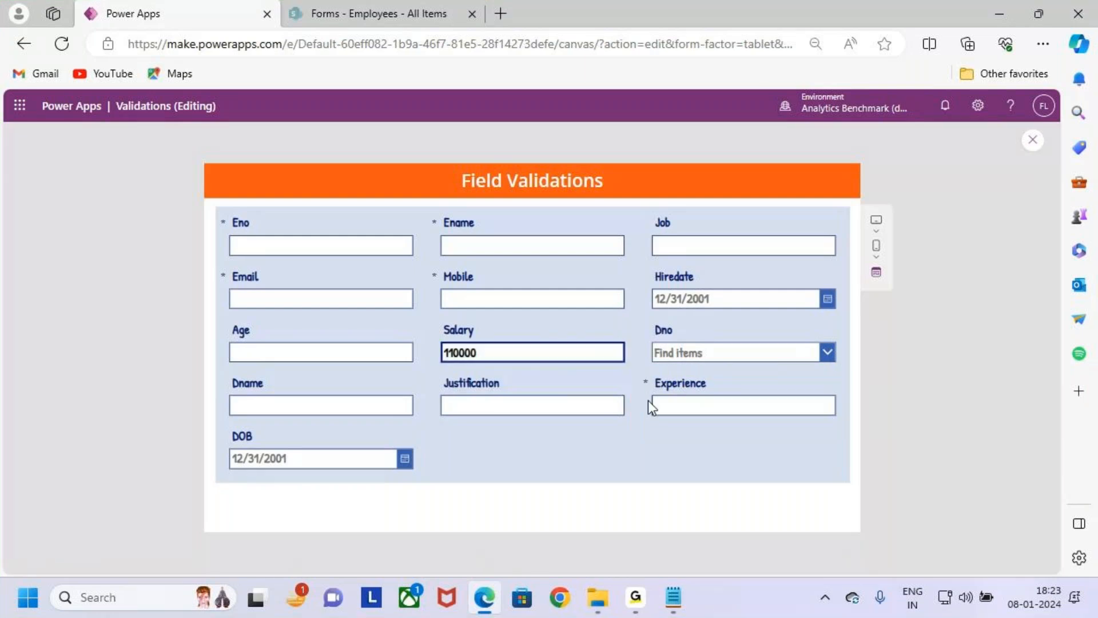
key(ctrl+2)
mouse_move(422, 333)
mouse_down()
mouse_move(493, 364)
mouse_move(567, 372)
mouse_up()
drag(513, 312, 519, 353)
drag(505, 346, 524, 352)
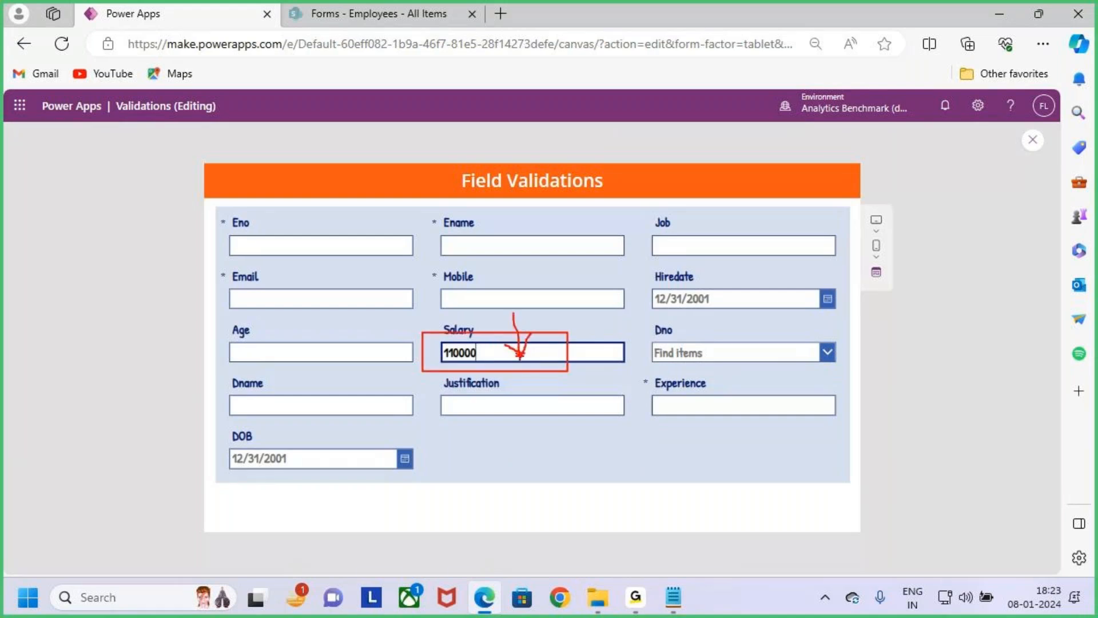
mouse_move(511, 314)
mouse_down()
mouse_move(522, 350)
mouse_move(513, 398)
mouse_up()
drag(631, 366, 884, 437)
key(Escape)
- Test the Experience rule with a Salary of 90000 and box the Experience field
drag(491, 353, 403, 353)
text(900000)
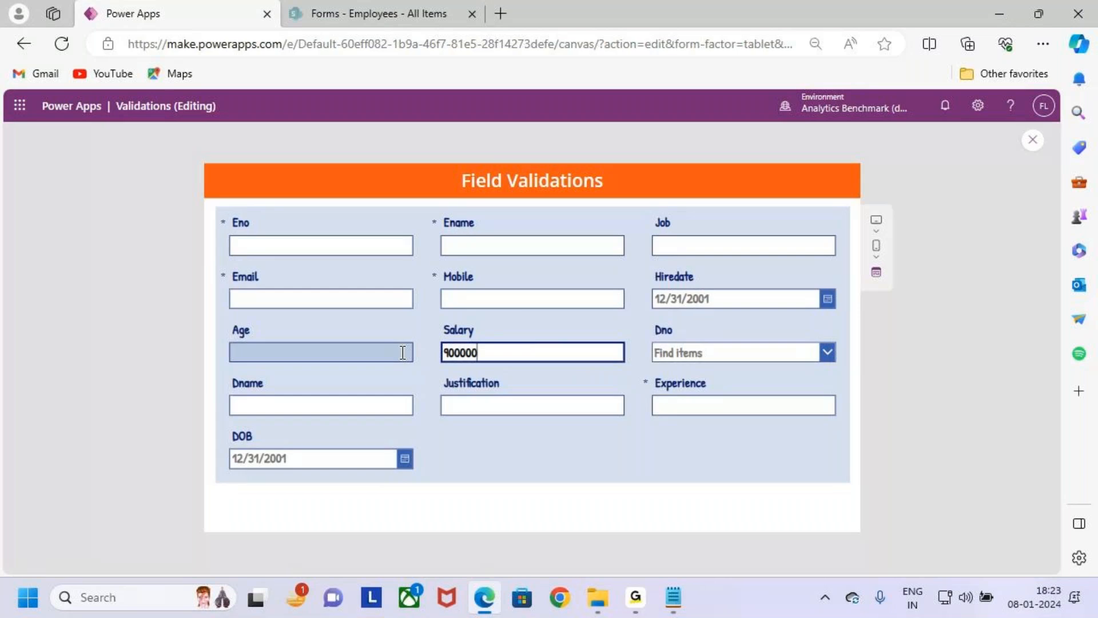
key(BackSpace)
key(ctrl+shift+d)
drag(642, 371, 859, 436)
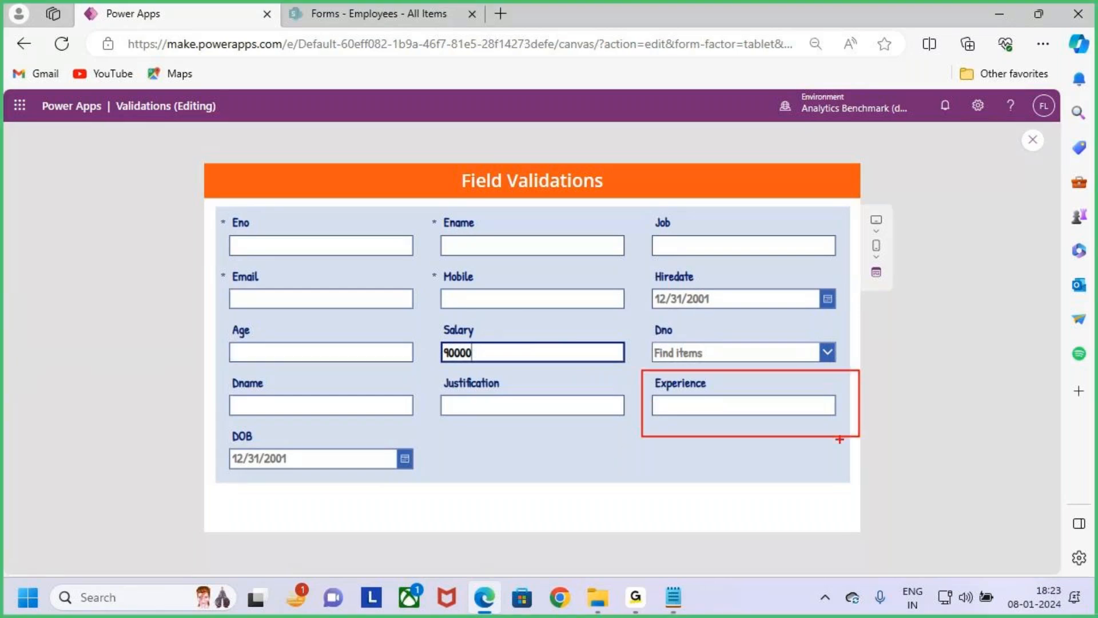
key(Escape)
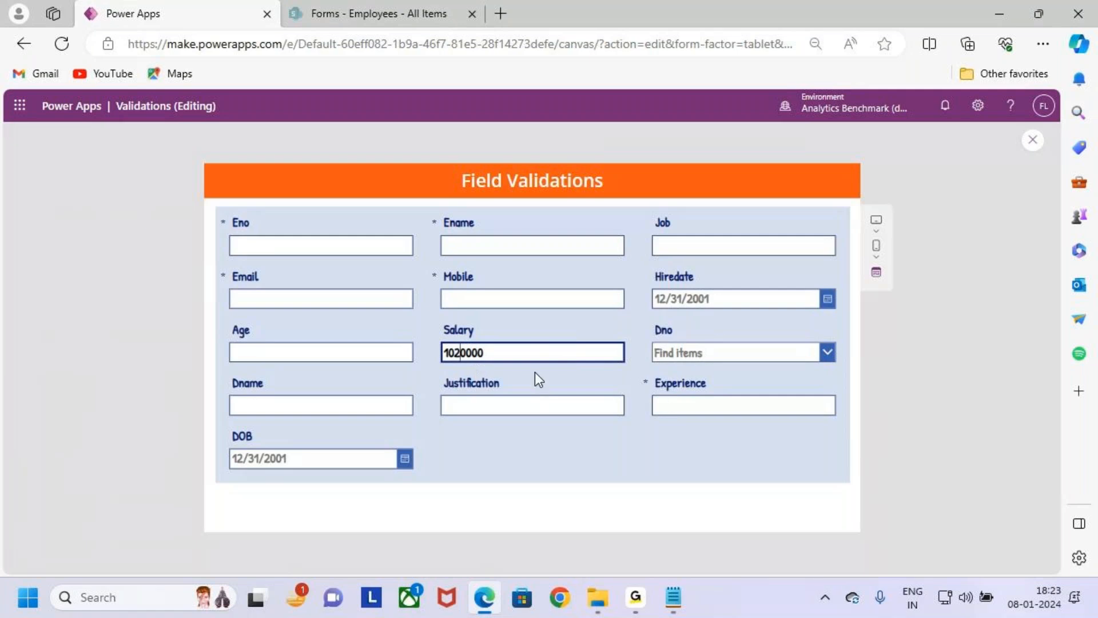
- Change the Salary to 120000 in the preview and box the Experience and Salary fields
key(Left)
key(BackSpace)
key(ctrl+2)
drag(635, 370, 808, 411)
mouse_move(691, 345)
mouse_down()
mouse_move(697, 373)
mouse_move(706, 359)
mouse_up()
drag(430, 335, 626, 373)
key(Escape)
- Box the Mobile, Email, Experience and Salary fields and draw an arrow from Salary to Experience
key(ctrl+2)
drag(424, 268, 620, 320)
drag(226, 265, 406, 321)
drag(633, 371, 761, 428)
mouse_move(436, 327)
mouse_down()
mouse_move(597, 376)
mouse_move(708, 364)
mouse_move(707, 378)
mouse_up()
drag(687, 361, 742, 337)
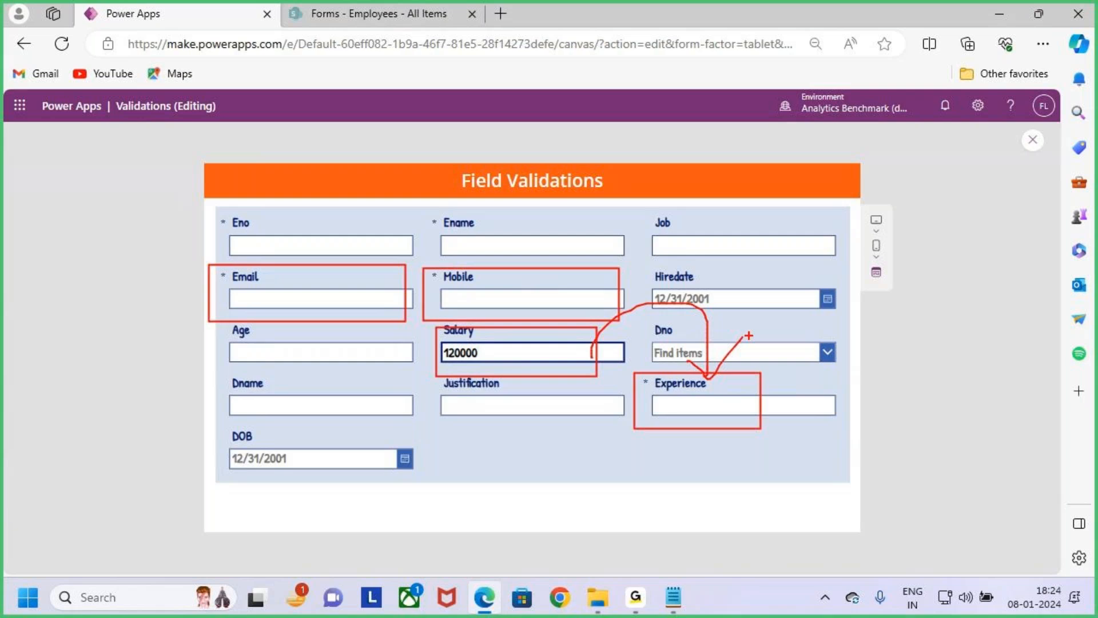
key(Escape)
- Close the preview, dismiss the tip and select the form
click(1031, 140)
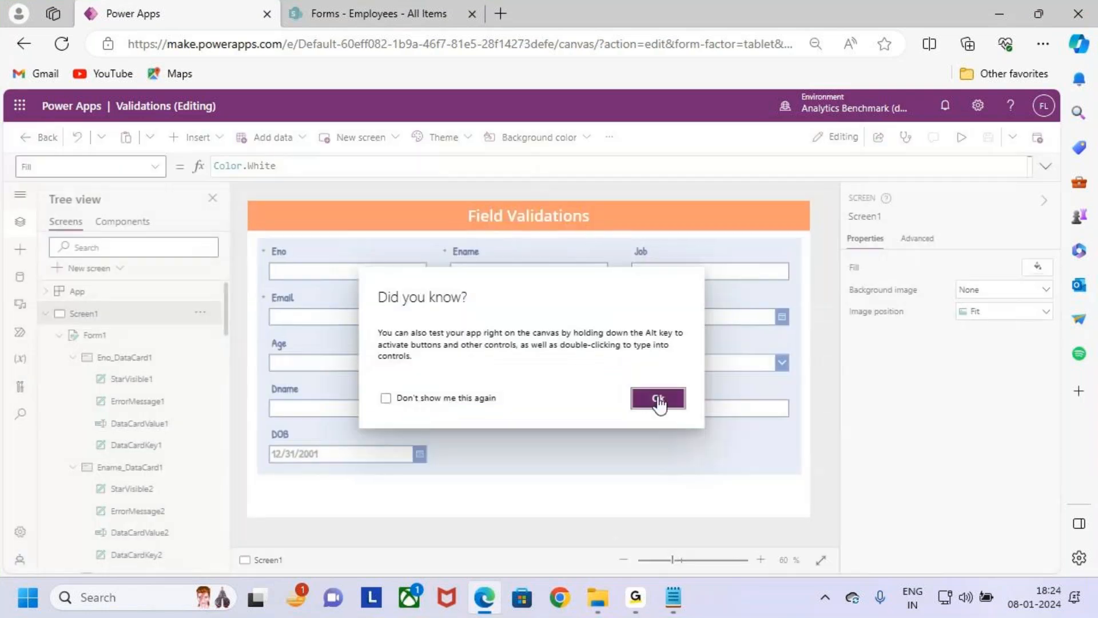
click(658, 399)
click(609, 358)
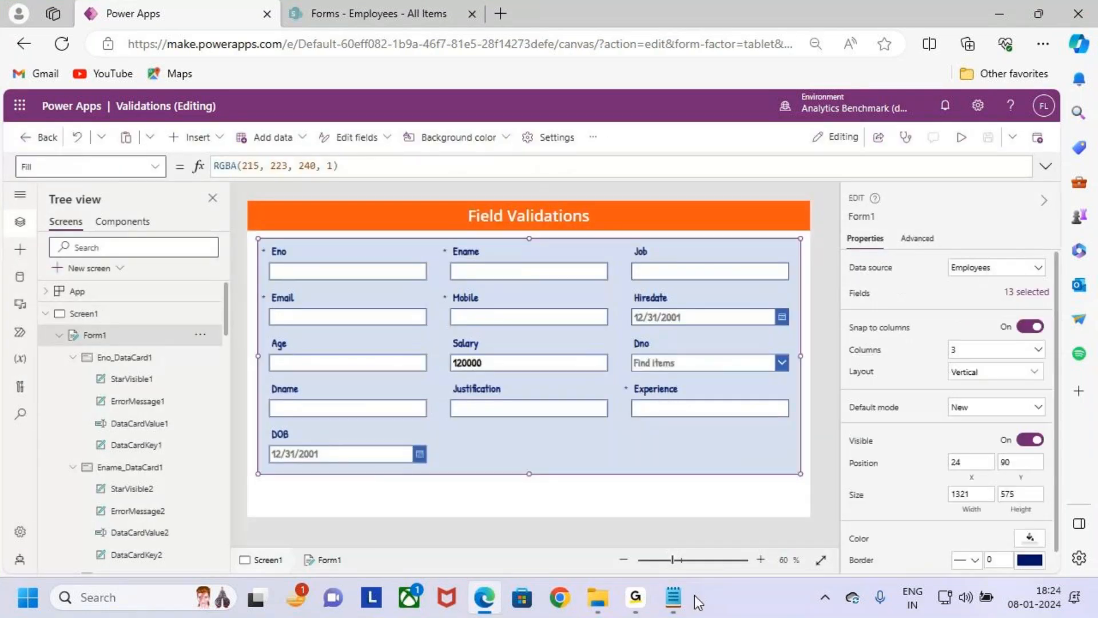
- Switch to Notepad and read the Case 3 : Mobile requirements in the validation notes
click(673, 597)
scroll(149, 366, down, 3)
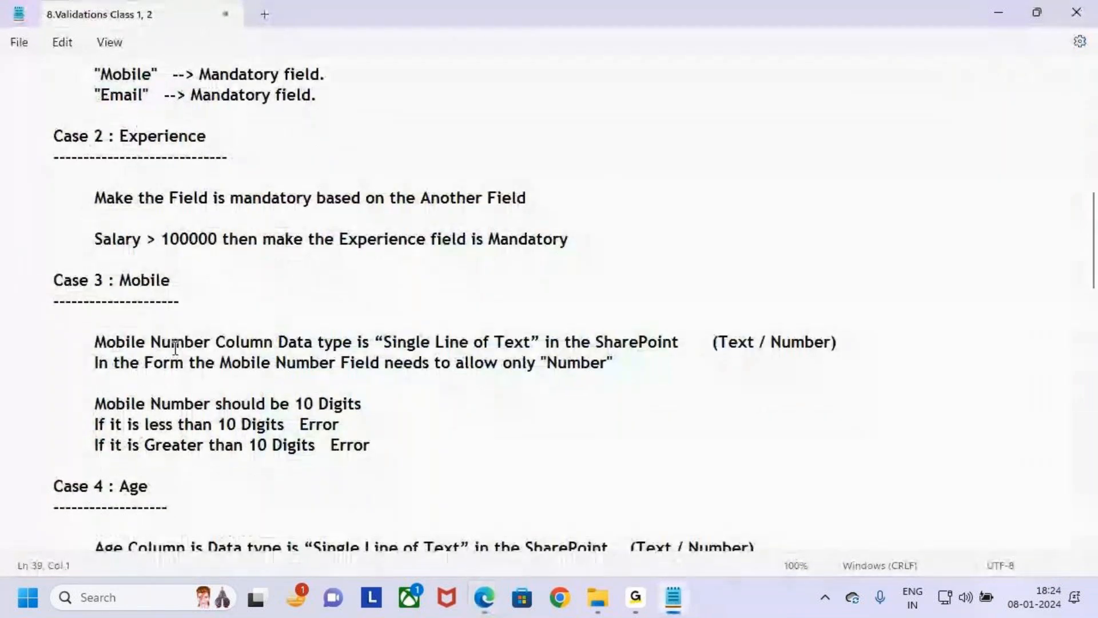
scroll(175, 347, down, 1)
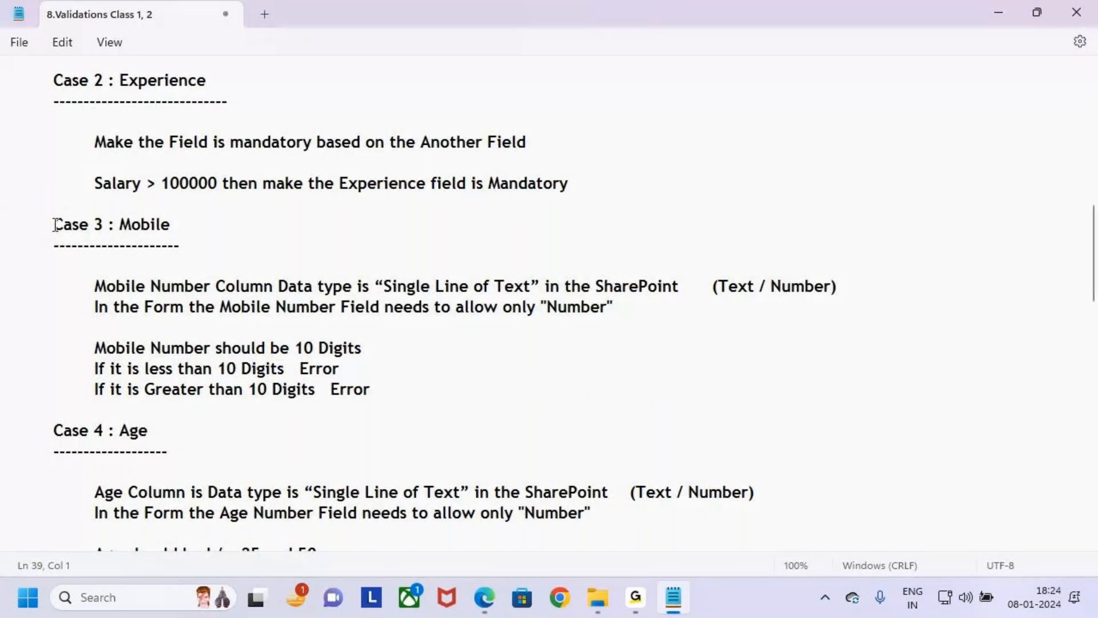
drag(59, 223, 174, 228)
click(179, 231)
double_click(210, 230)
click(210, 230)
double_click(187, 226)
click(189, 245)
click(454, 365)
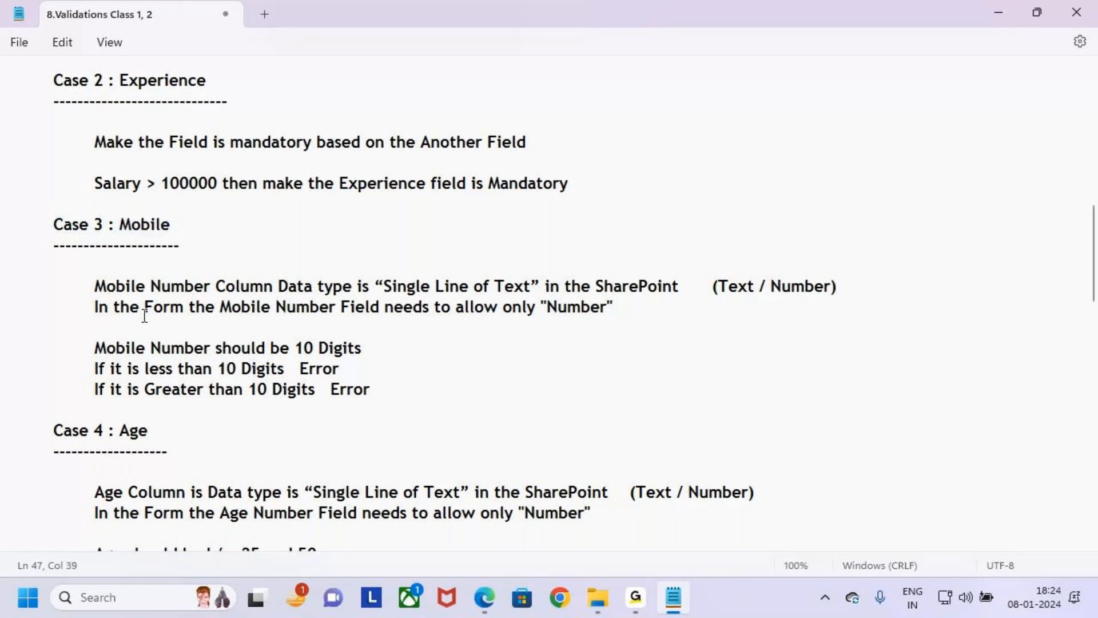
- Return to Power Apps and mark the form's Mobile field with a box and an arrow
click(484, 597)
drag(519, 322, 624, 332)
drag(534, 239, 543, 295)
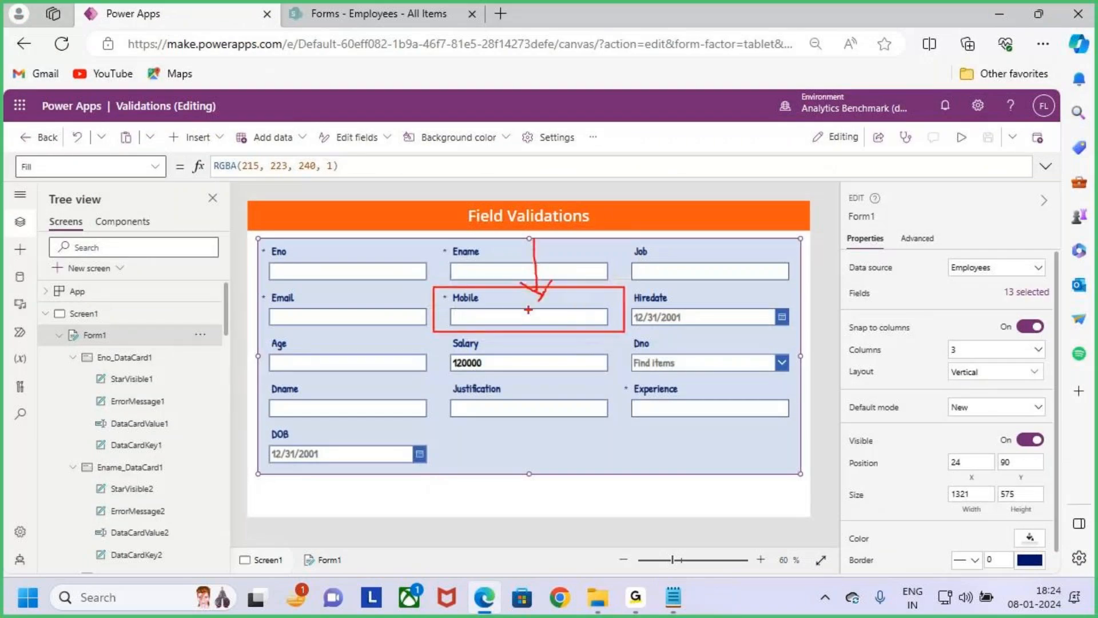
key(Escape)
- Select the Mobile row in the Notepad field list and annotate its data type with "Text , Numbers"
key(alt+Tab)
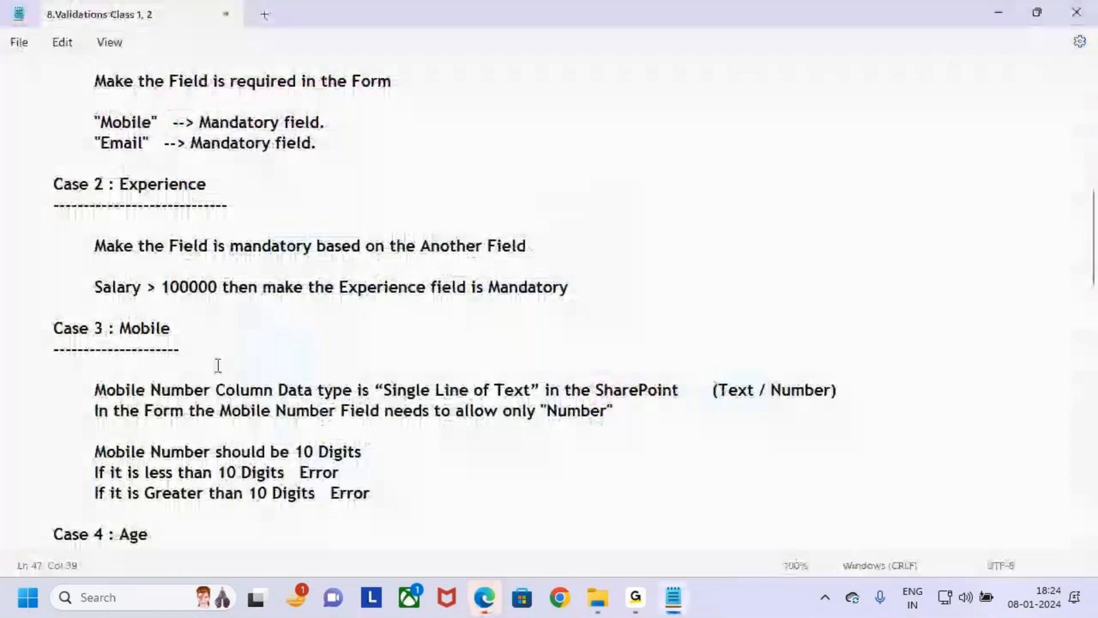
scroll(215, 362, up, 10)
drag(53, 306, 358, 312)
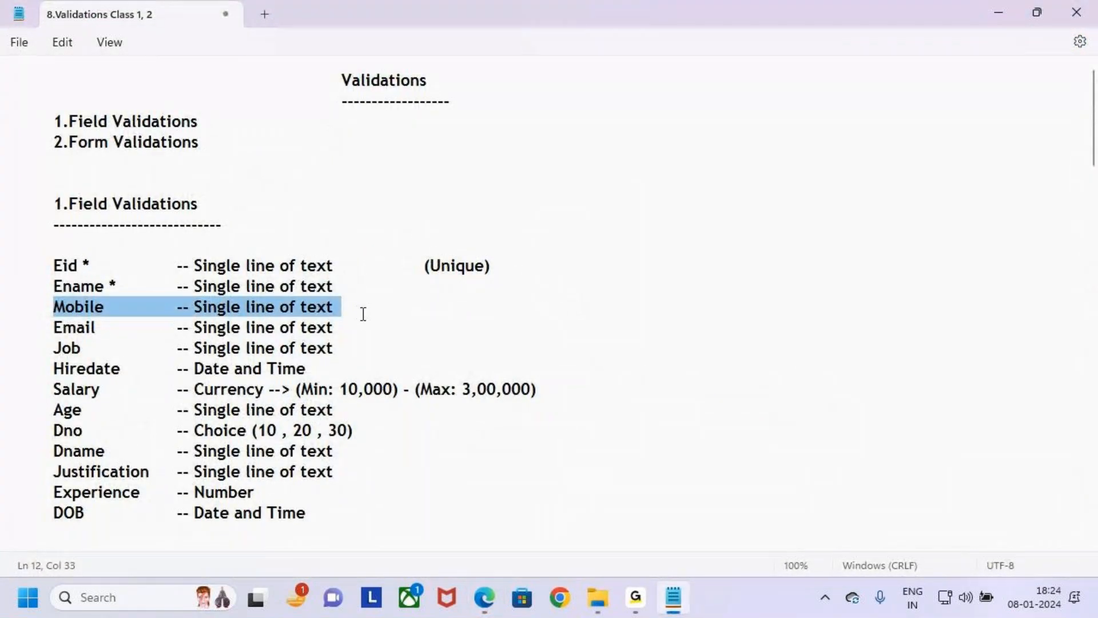
key(ctrl+2)
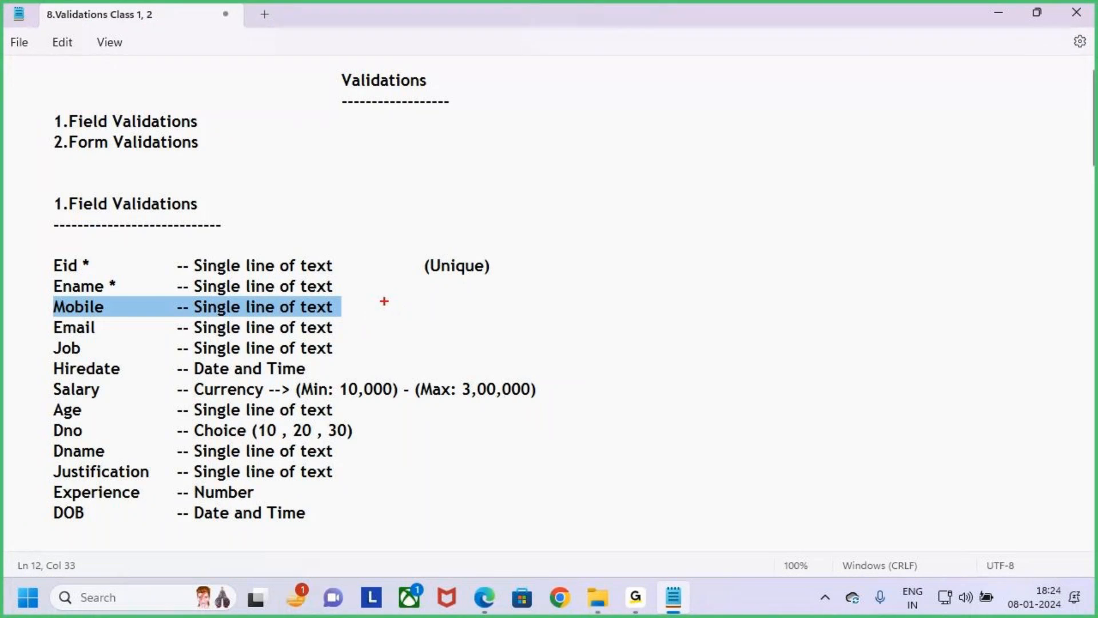
text(Text)
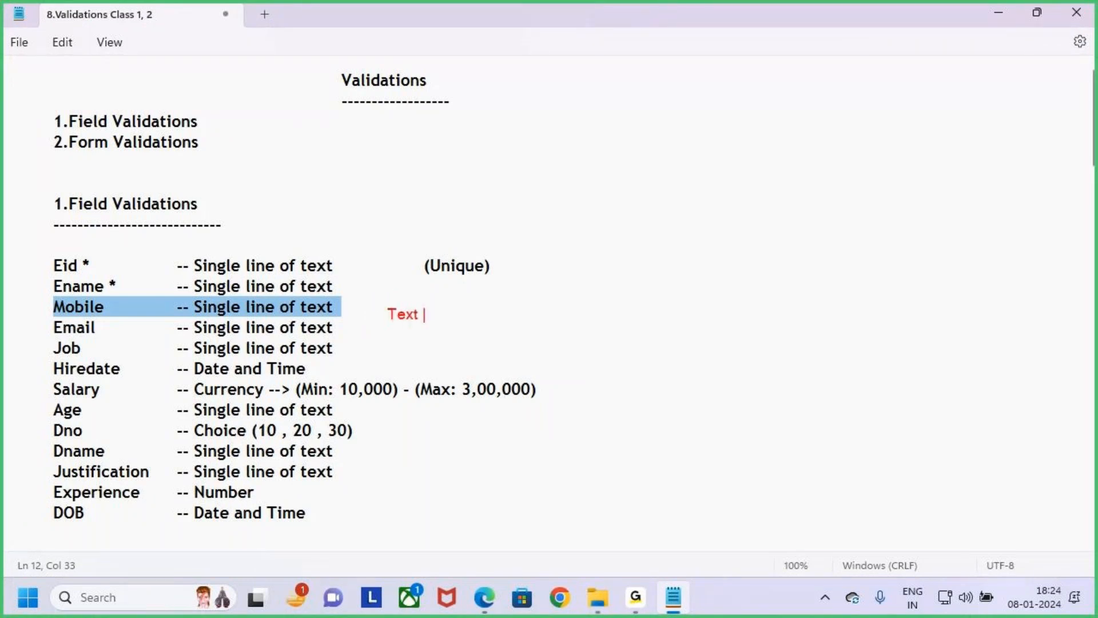
text( ,  Numbers)
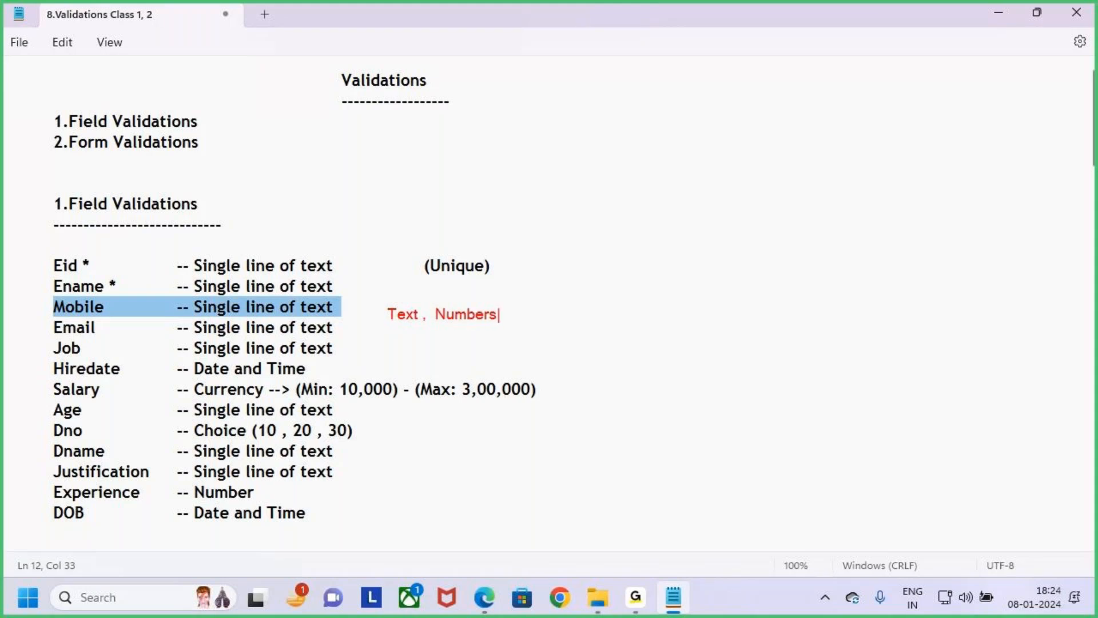
drag(335, 305, 365, 282)
drag(379, 332, 507, 314)
key(Escape)
- Switch to Power Apps, box the Mobile field with an arrow, and scribble beside it
key(alt+Tab)
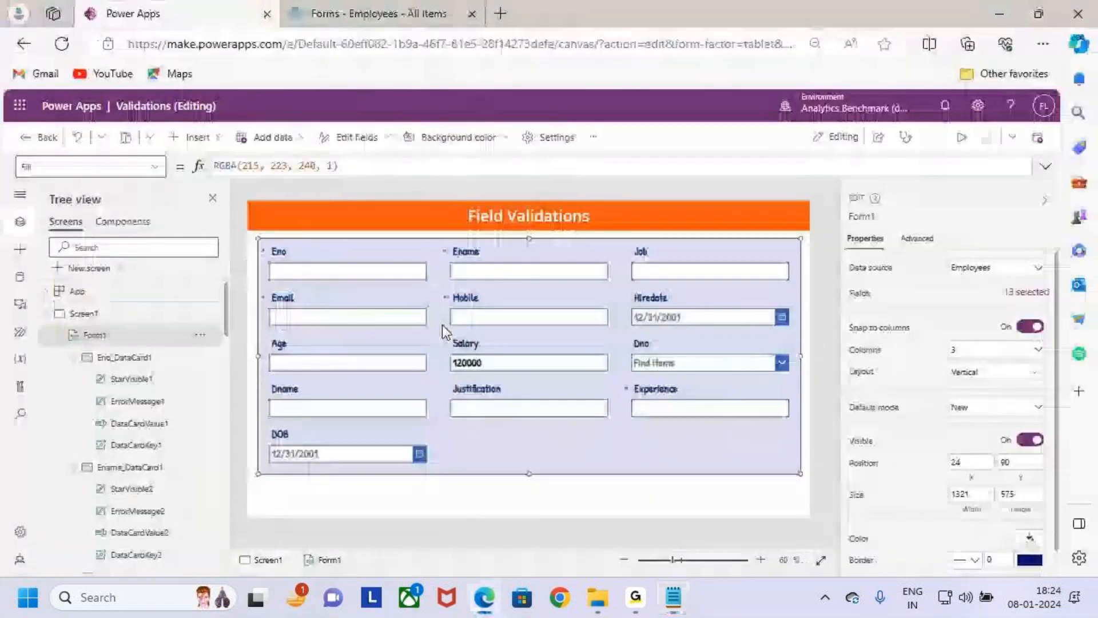
drag(439, 289, 622, 336)
drag(548, 269, 554, 309)
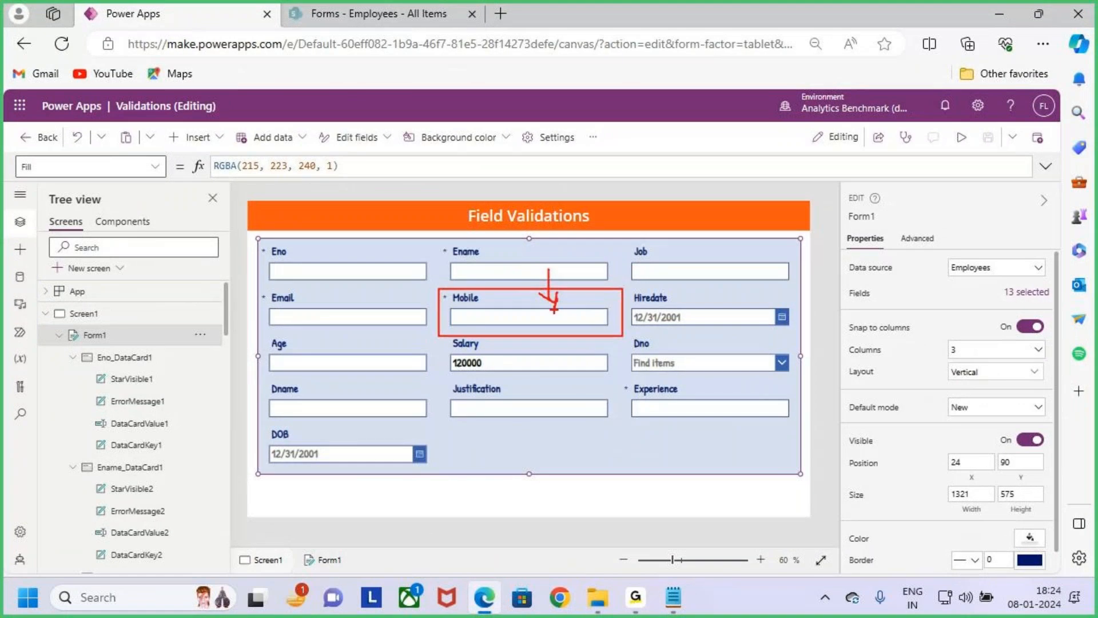
mouse_move(655, 295)
mouse_down()
mouse_move(693, 302)
mouse_move(717, 281)
mouse_move(811, 292)
mouse_up()
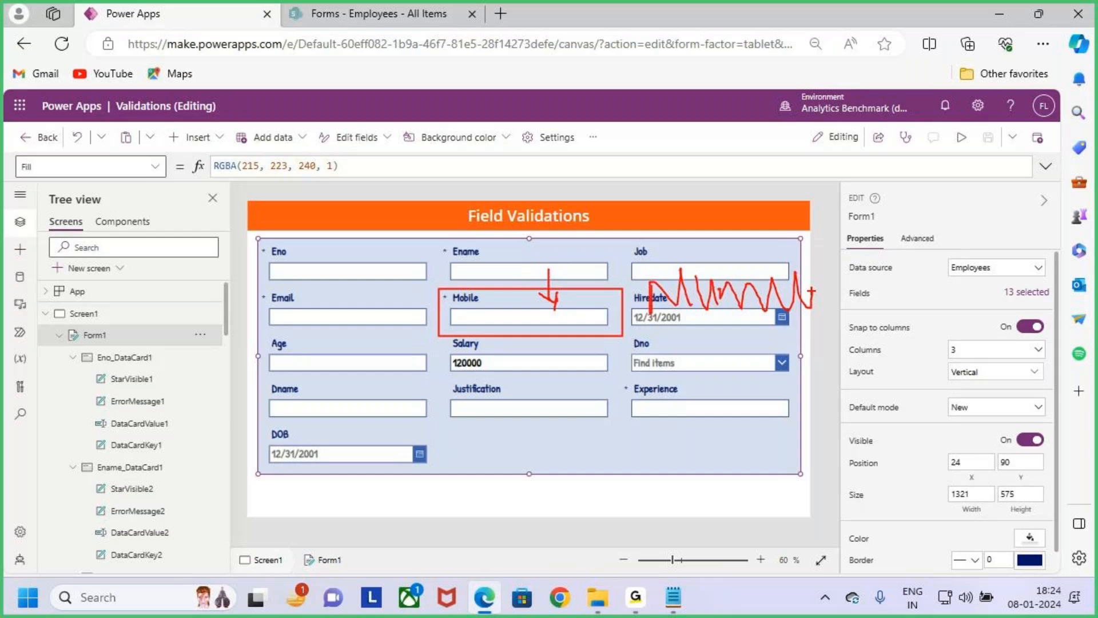
key(Escape)
- Examine in Notepad the Case 3 lines on the Mobile column's data type and the number-only requirement
key(alt+Tab)
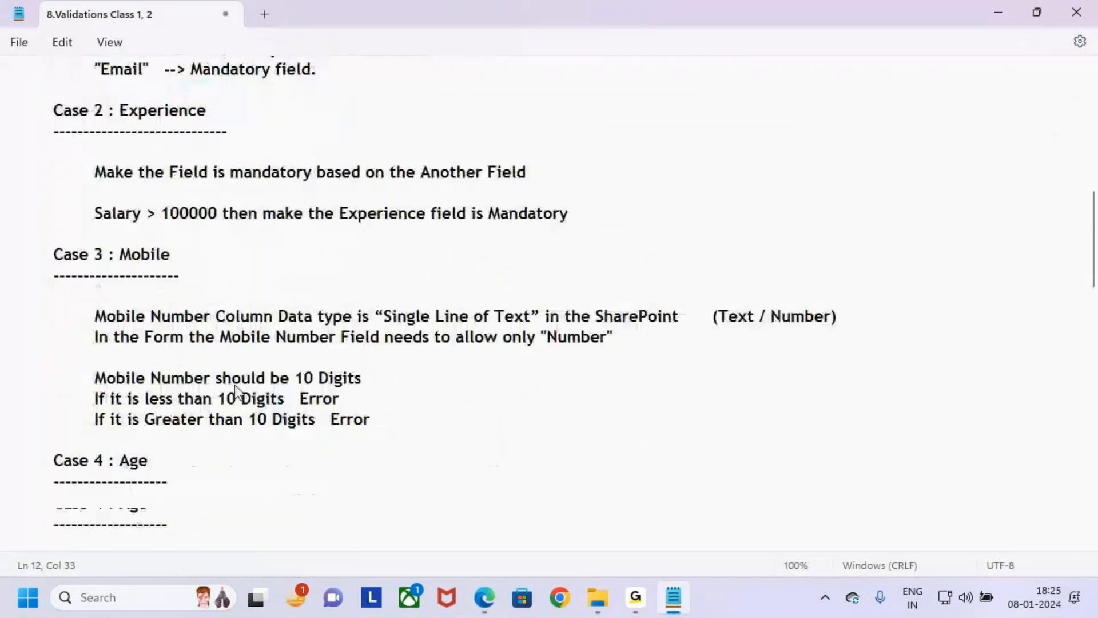
scroll(232, 383, down, 1)
scroll(232, 383, up, 2)
drag(53, 293, 163, 303)
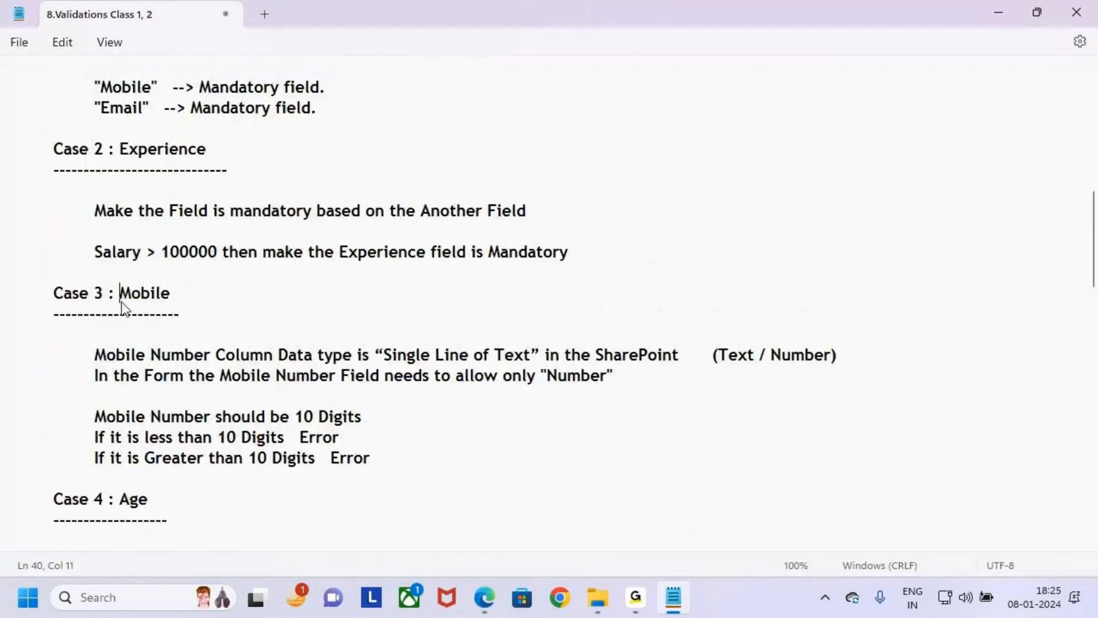
click(211, 309)
drag(94, 355, 852, 353)
click(695, 396)
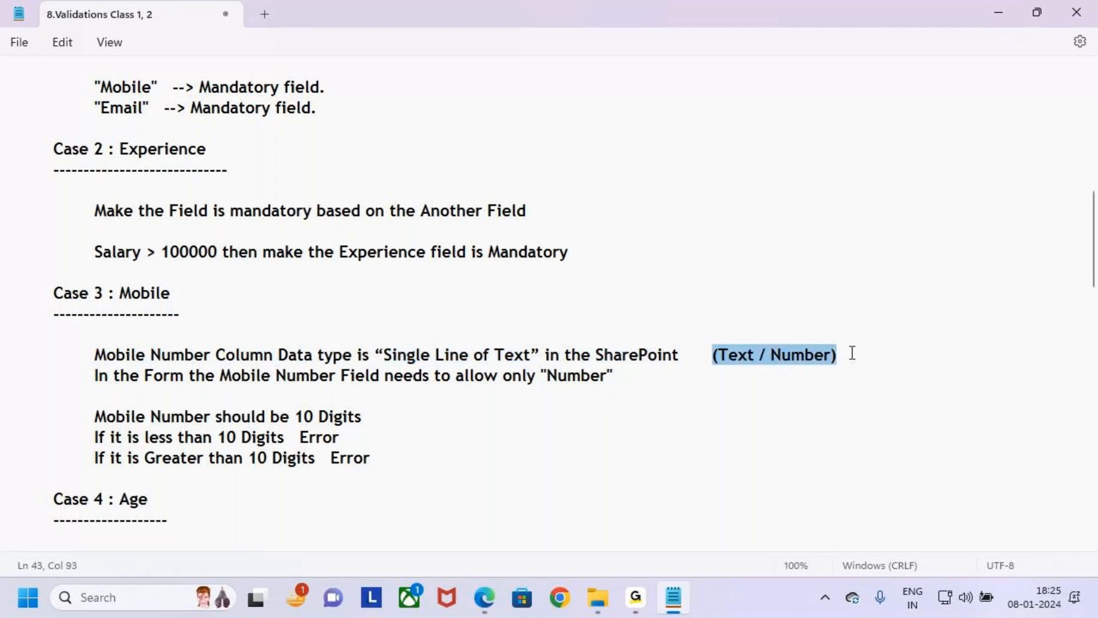
click(117, 394)
drag(95, 377, 208, 368)
drag(281, 379, 649, 376)
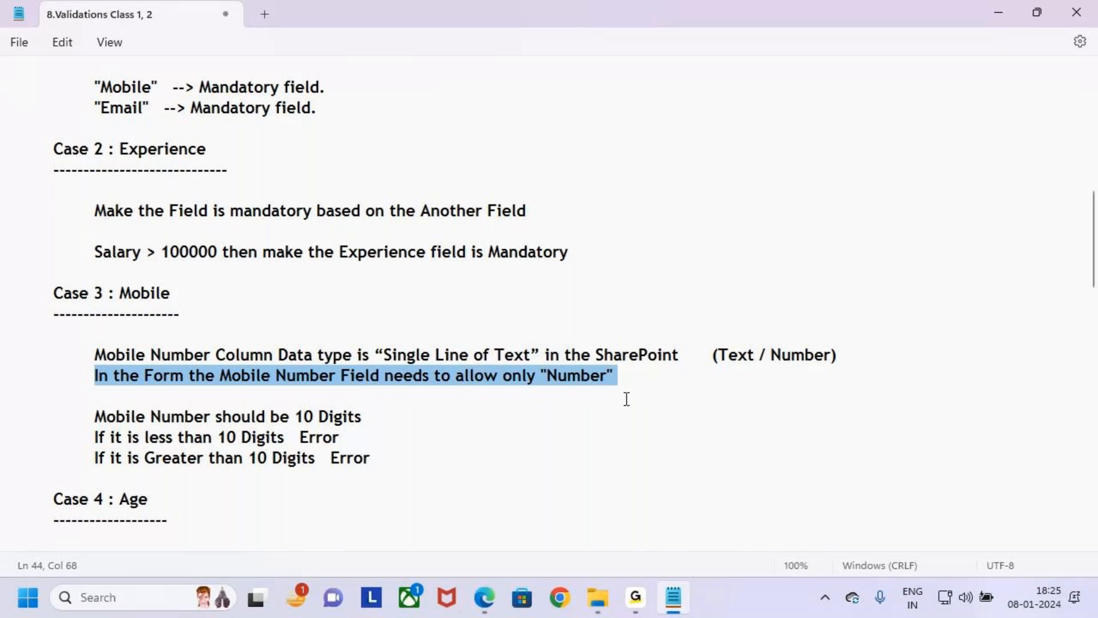
- Preview the app in Power Apps, test the Mobile field with digits and with the text asdvv, and mark the entry
click(485, 598)
click(963, 140)
click(516, 297)
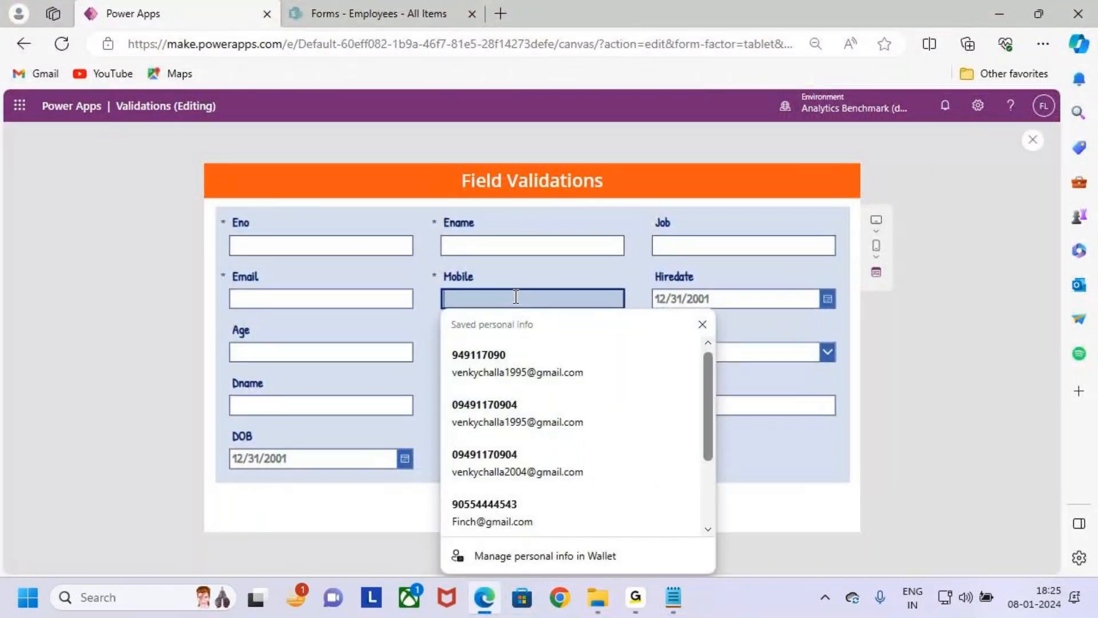
text(12323)
key(BackSpace)
key(BackSpace)
key(BackSpace)
key(BackSpace)
key(BackSpace)
text(asdvv)
mouse_move(431, 286)
mouse_down()
mouse_move(497, 318)
mouse_move(475, 314)
mouse_up()
drag(473, 282, 441, 330)
key(Escape)
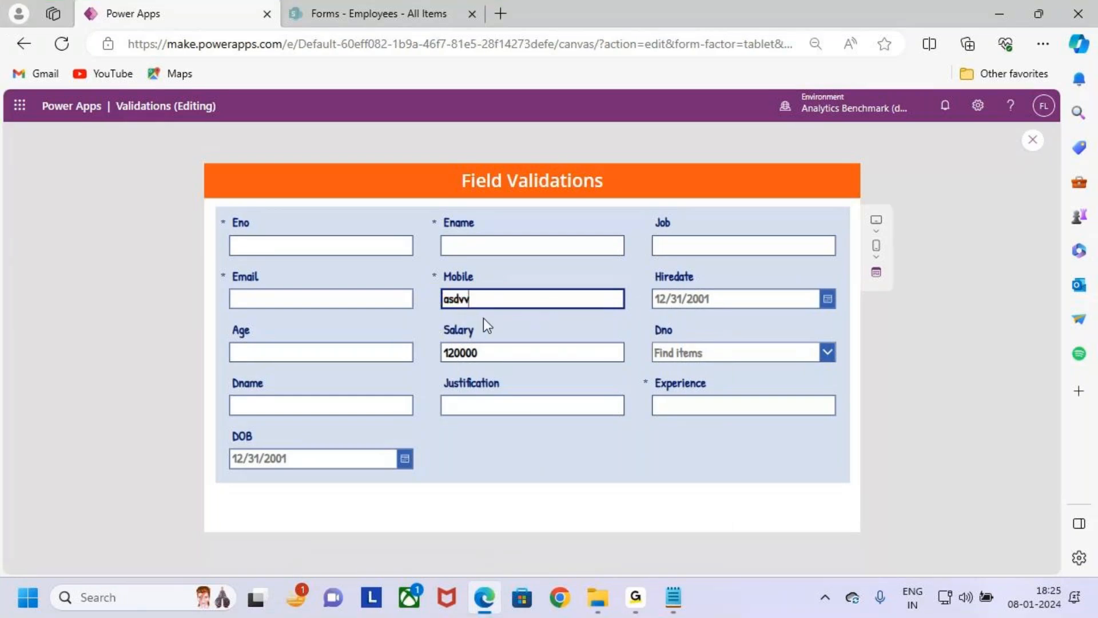
- Replace the Mobile text with a digits-only test value and clear the field
key(ctrl+a)
key(BackSpace)
text(12344556)
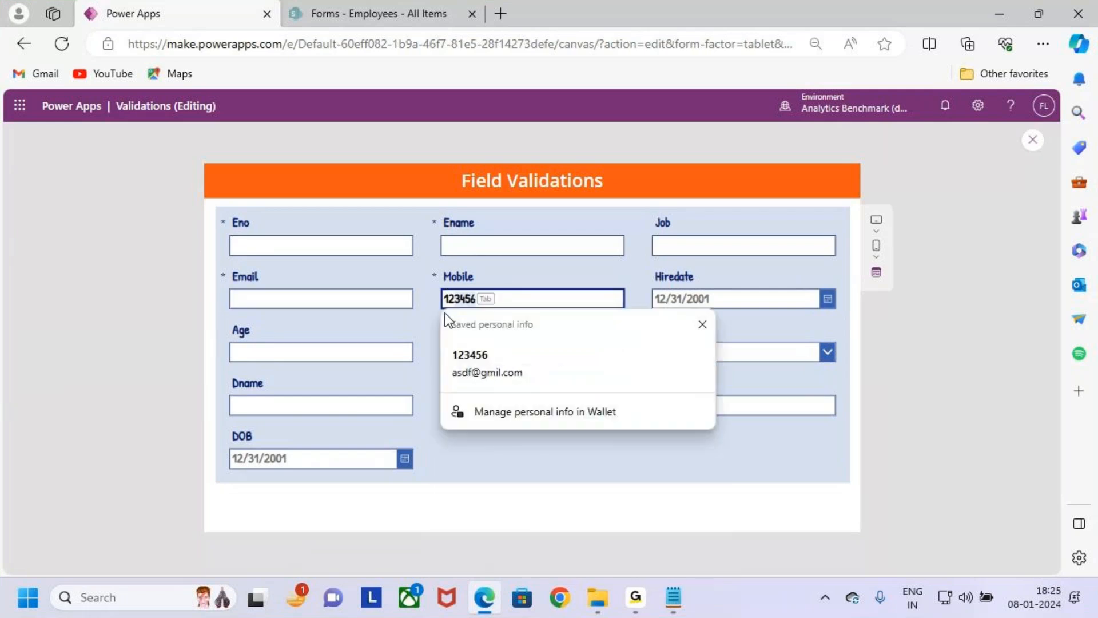
key(BackSpace)
key(BackSpace)
key(BackSpace)
key(BackSpace)
key(BackSpace)
key(BackSpace)
key(BackSpace)
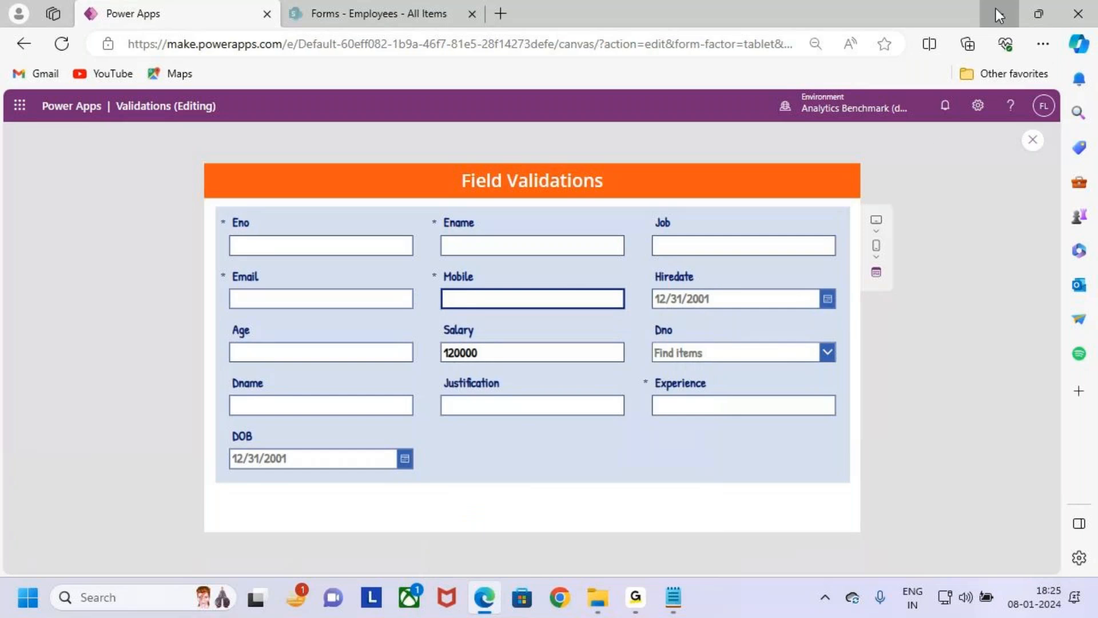
- Check the 10-digit Mobile rule in the notes and mark the Mobile field in the preview with a box and arrow
click(998, 11)
click(504, 419)
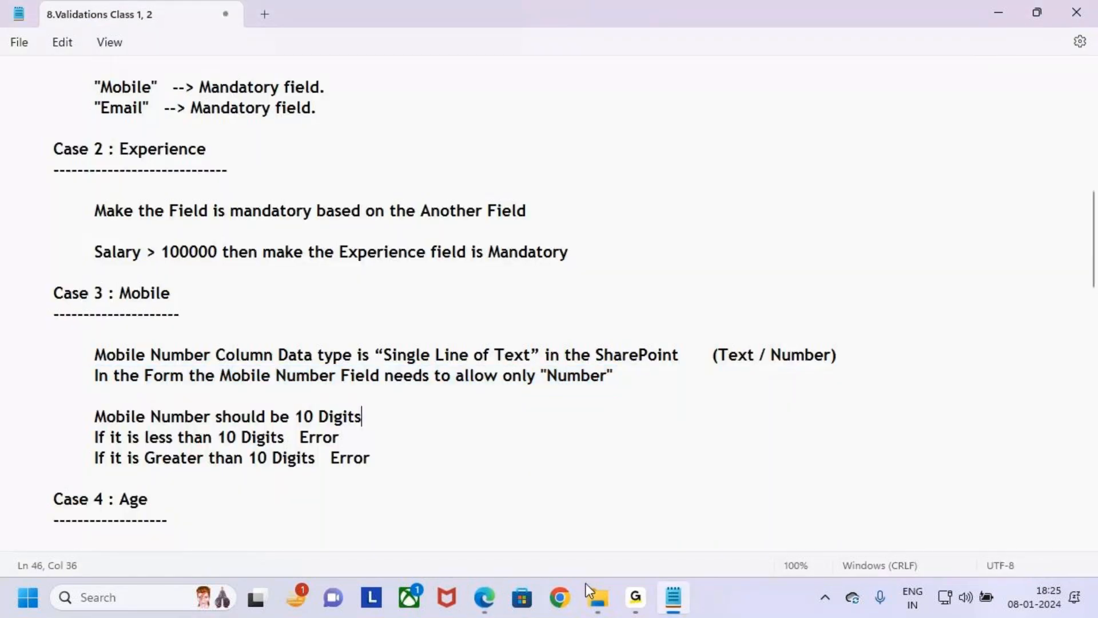
click(483, 597)
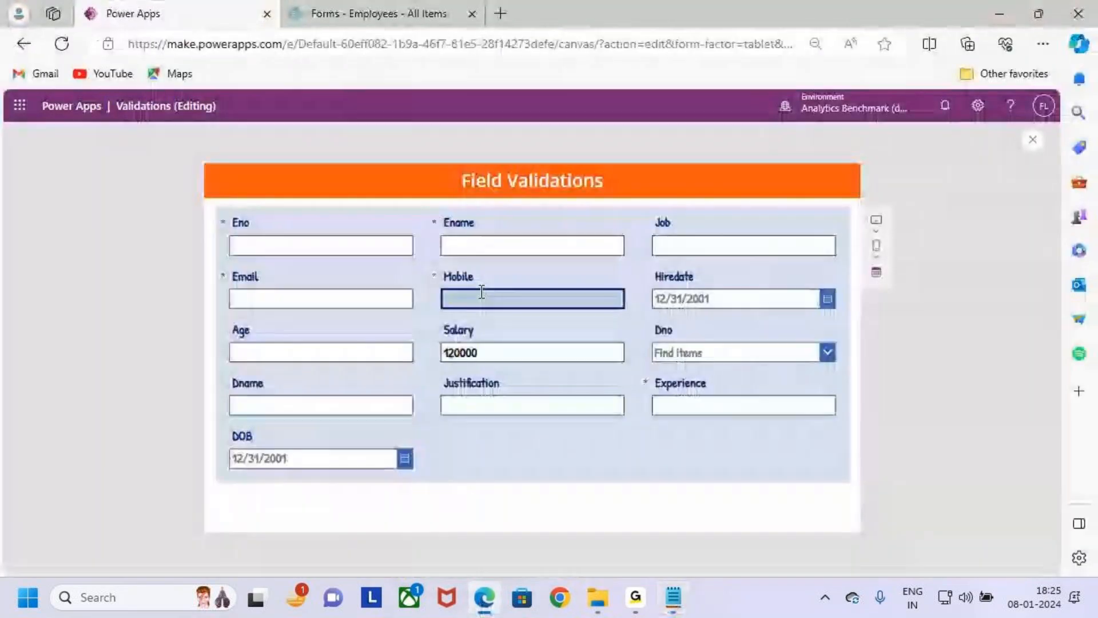
key(ctrl+2)
mouse_move(423, 262)
mouse_down()
mouse_move(500, 294)
mouse_move(658, 326)
mouse_up()
mouse_move(557, 216)
mouse_down()
mouse_move(560, 248)
mouse_move(548, 259)
mouse_move(571, 275)
mouse_up()
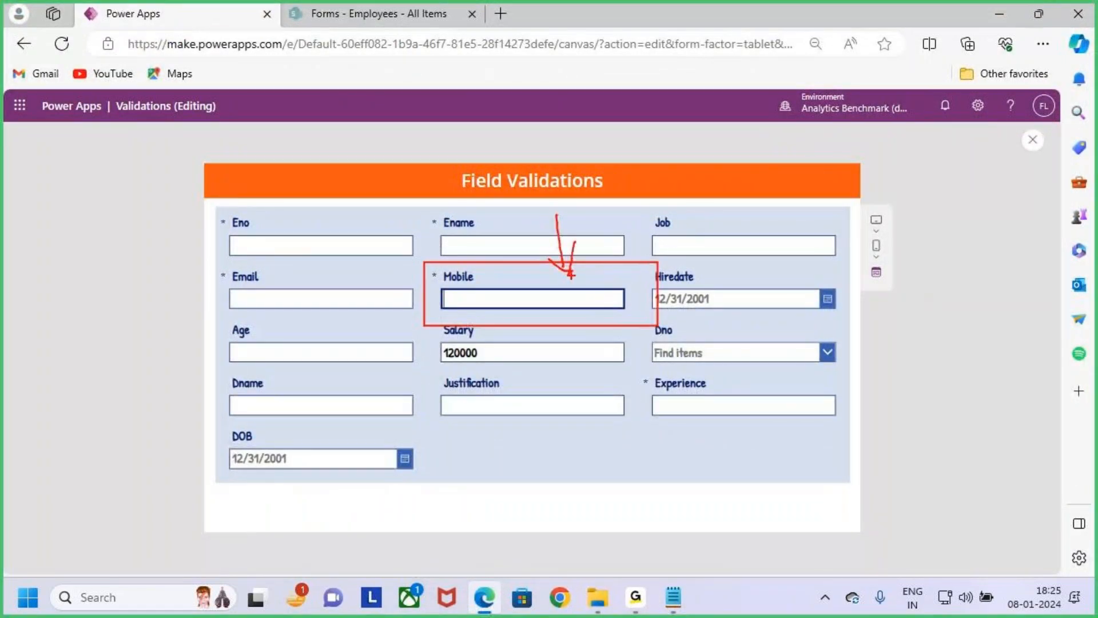
- Switch to the Notepad notes, highlight the two Mobile data-type lines and mark the line "Mobile Number should be 10 Digits"
key(Escape)
key(alt+Tab)
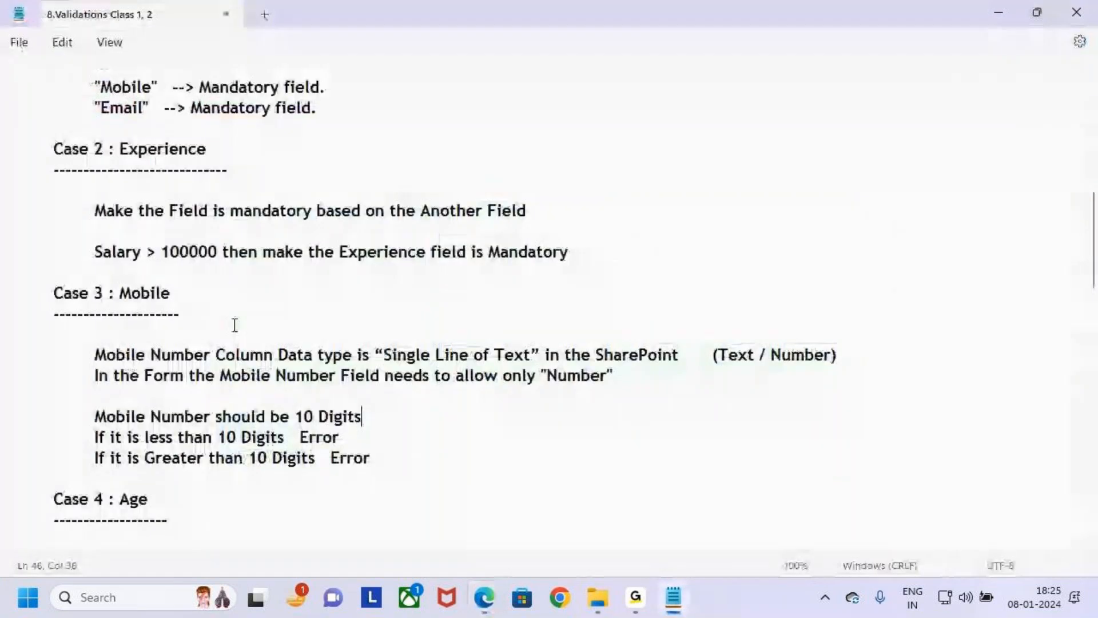
drag(94, 375, 18, 356)
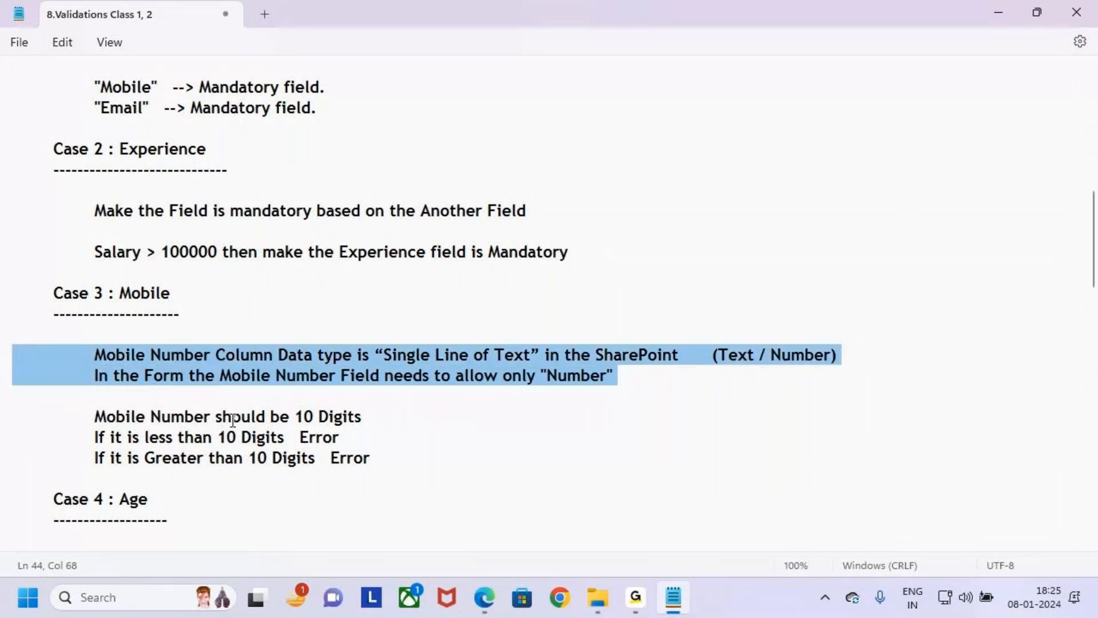
click(458, 466)
key(ctrl+2)
mouse_move(85, 405)
mouse_down()
mouse_move(254, 430)
mouse_move(385, 429)
mouse_move(407, 377)
mouse_up()
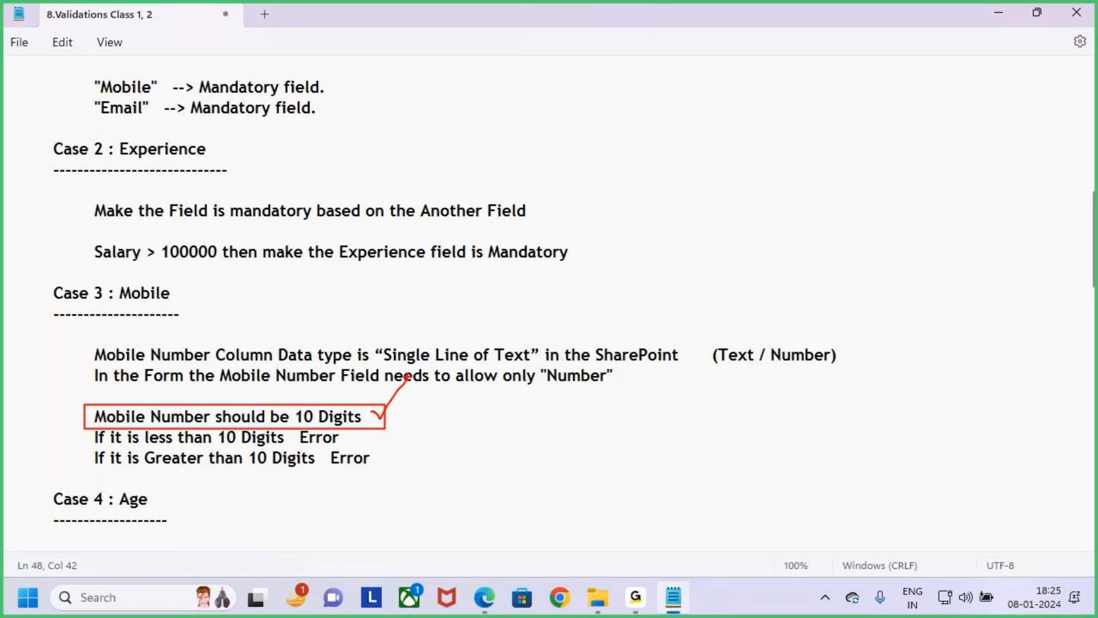
key(Escape)
- Examine the two error lines for Mobile numbers with fewer or more than 10 digits
click(342, 437)
drag(94, 437, 359, 436)
drag(95, 458, 415, 456)
click(426, 456)
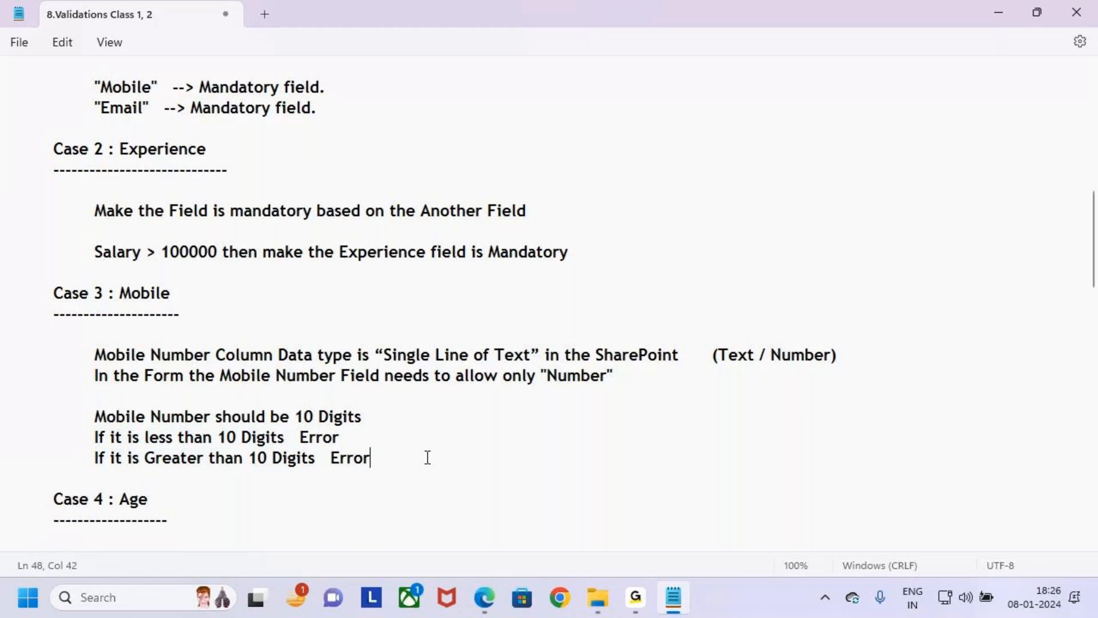
- Box the Case 3 Mobile heading and both requirement blocks, and point an arrow at the number-only requirement
key(ctrl+2)
drag(85, 340, 853, 394)
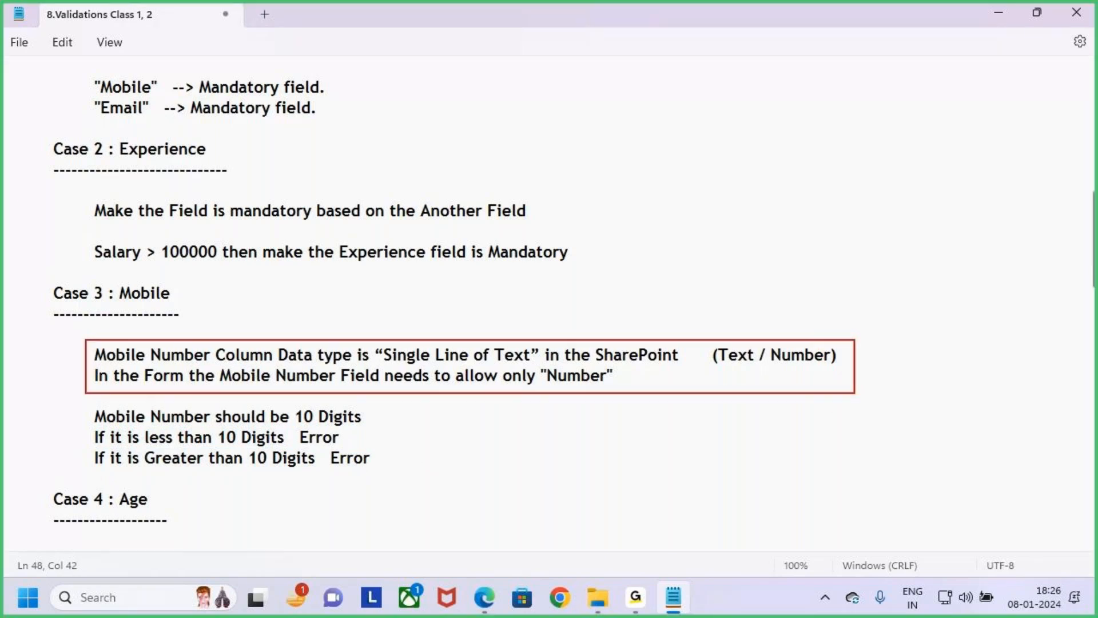
drag(78, 412, 402, 485)
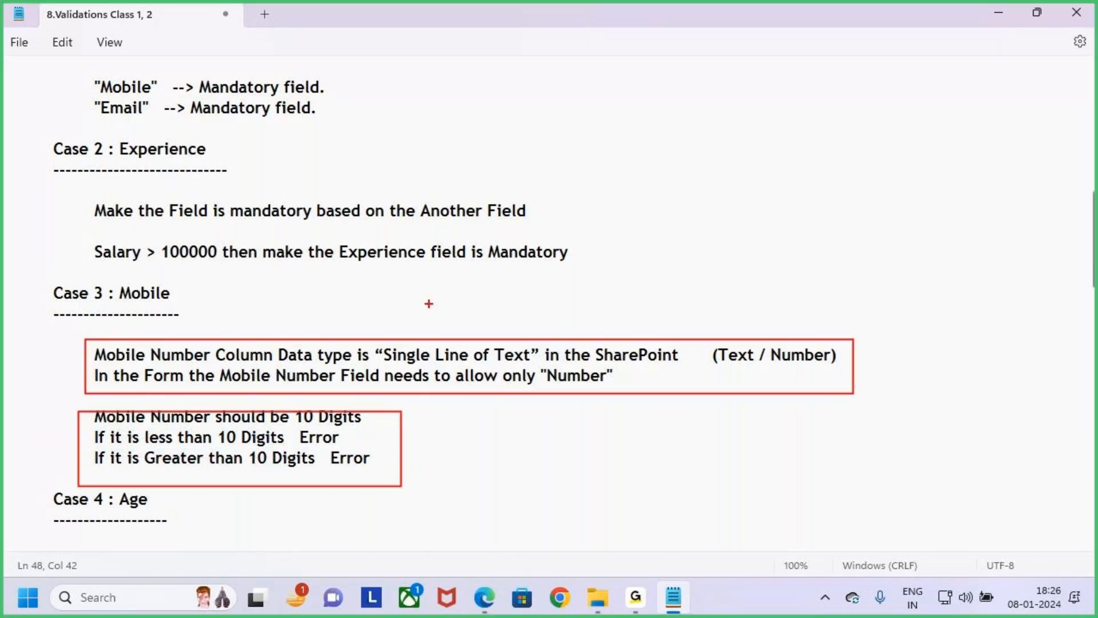
drag(108, 284, 203, 315)
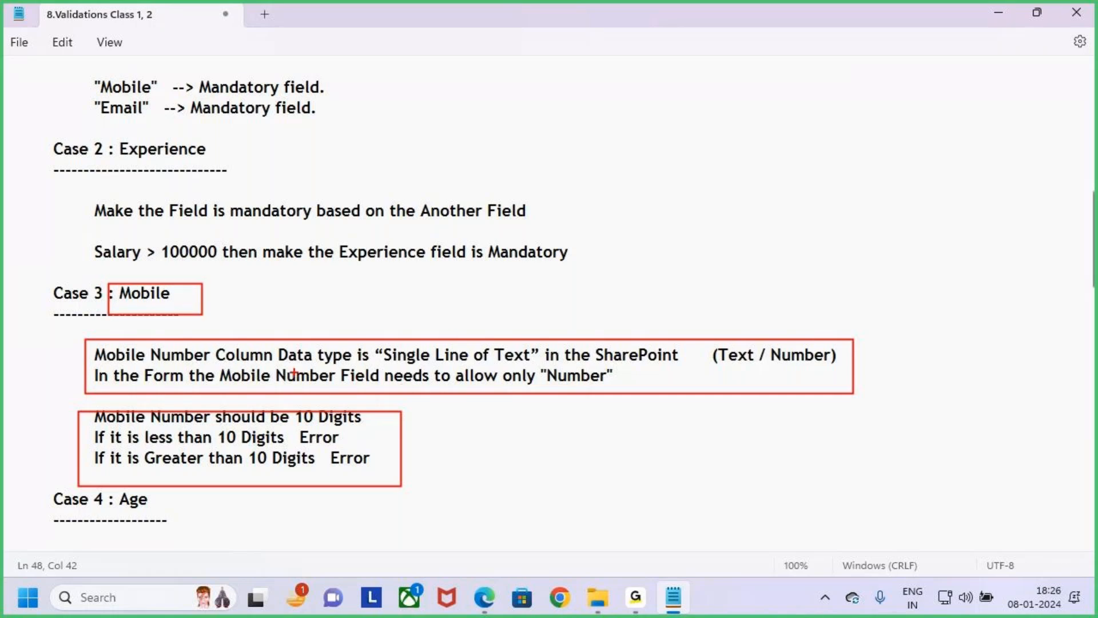
mouse_move(221, 364)
mouse_down()
mouse_move(393, 387)
mouse_move(611, 387)
mouse_up()
mouse_move(576, 343)
mouse_down()
mouse_move(582, 369)
mouse_move(591, 356)
mouse_move(583, 377)
mouse_up()
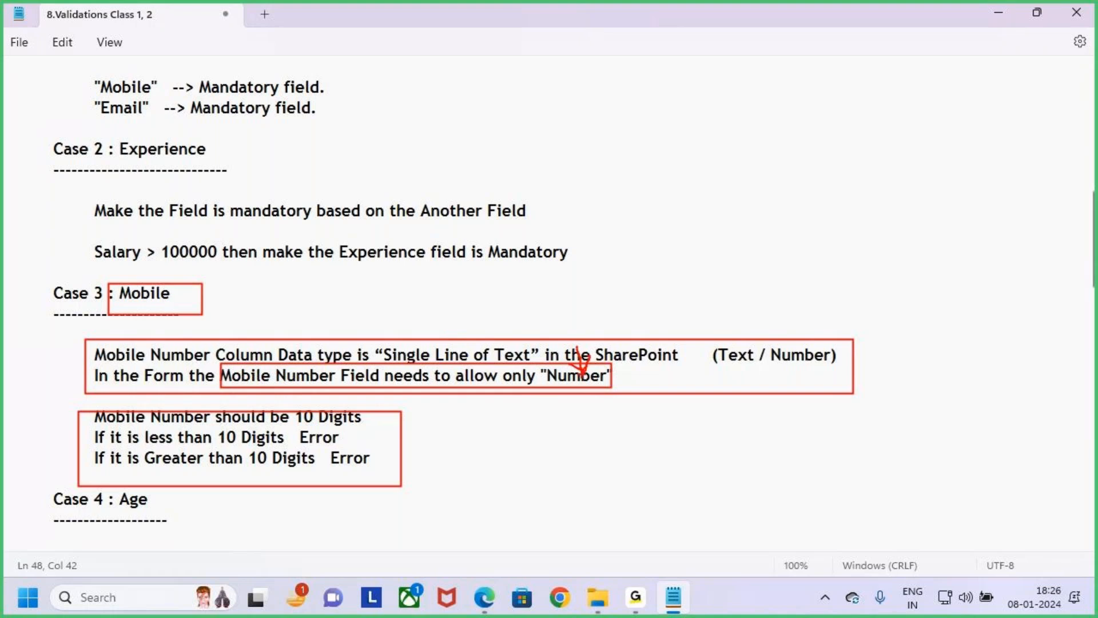
key(Escape)
click(622, 375)
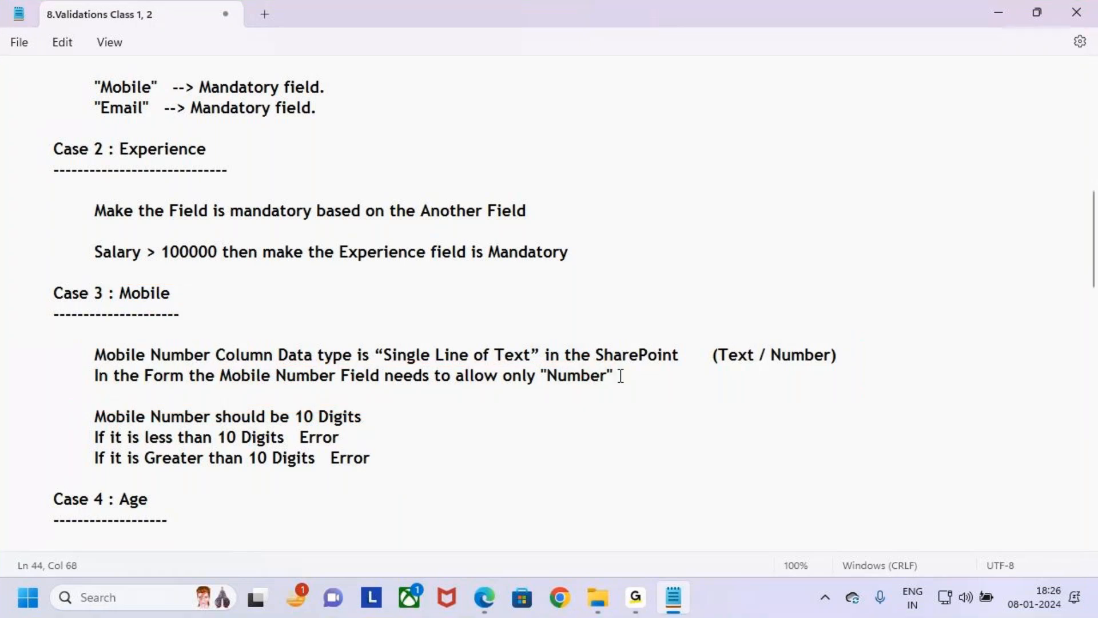
- Mark the three 10-digit rule lines with a box and a tick, and highlight all the Case 3 requirements
key(ctrl+2)
mouse_move(73, 399)
mouse_down()
mouse_move(294, 473)
mouse_move(400, 485)
mouse_move(402, 471)
mouse_up()
mouse_move(384, 434)
mouse_down()
mouse_move(398, 452)
mouse_move(445, 388)
mouse_up()
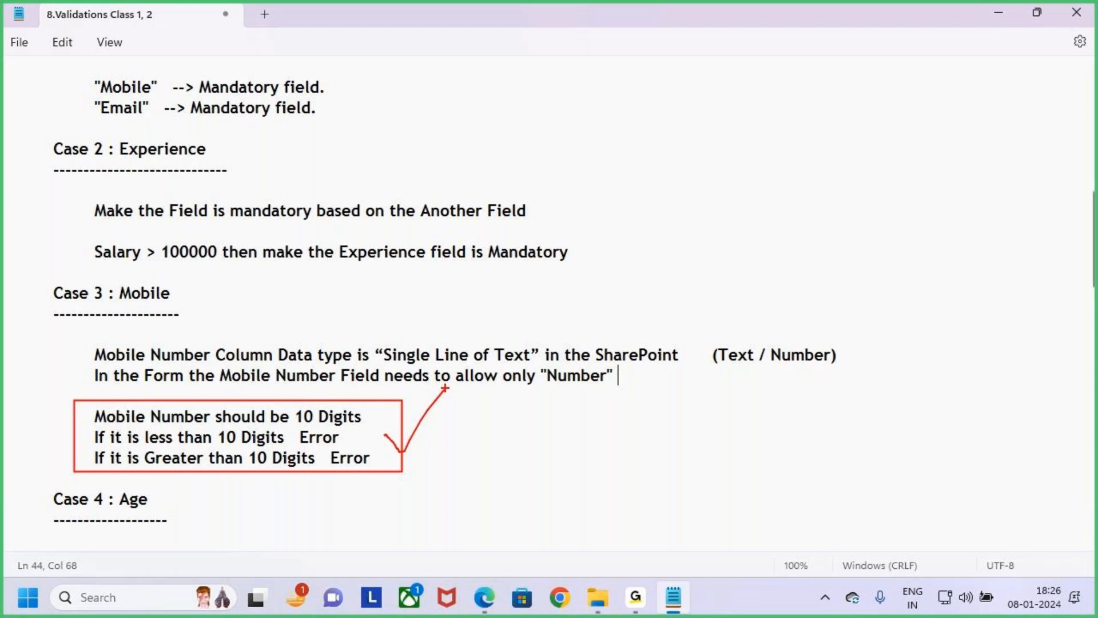
key(Escape)
click(429, 465)
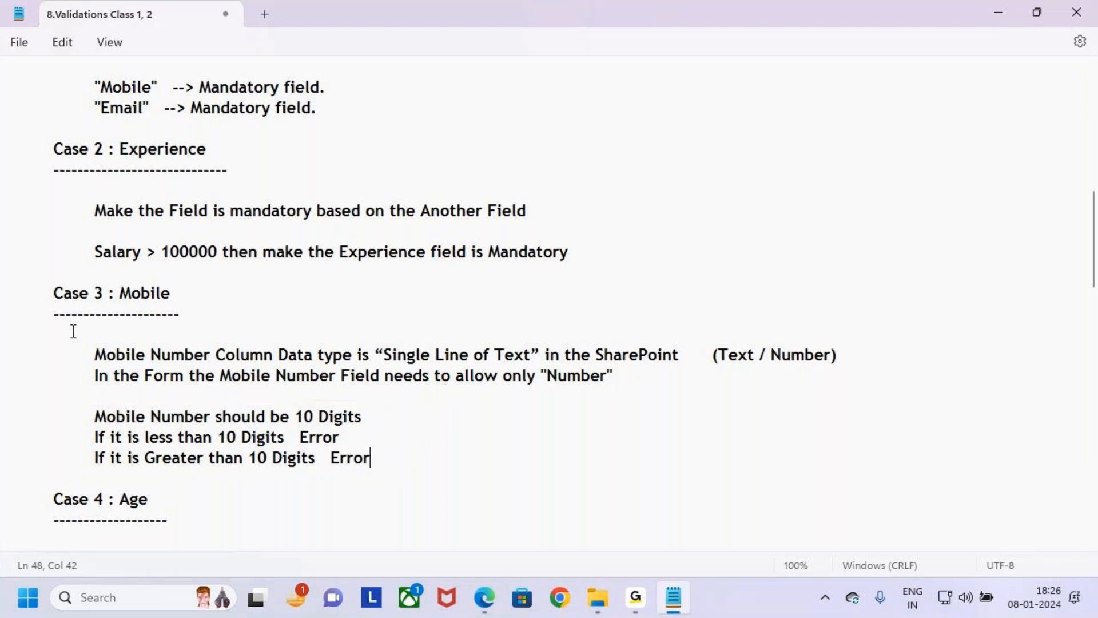
mouse_move(80, 354)
mouse_down()
mouse_move(100, 377)
mouse_move(369, 463)
mouse_up()
click(375, 464)
- Review the Mobile data-type lines, highlighting the word "Number" in the form requirement
drag(131, 397, 21, 355)
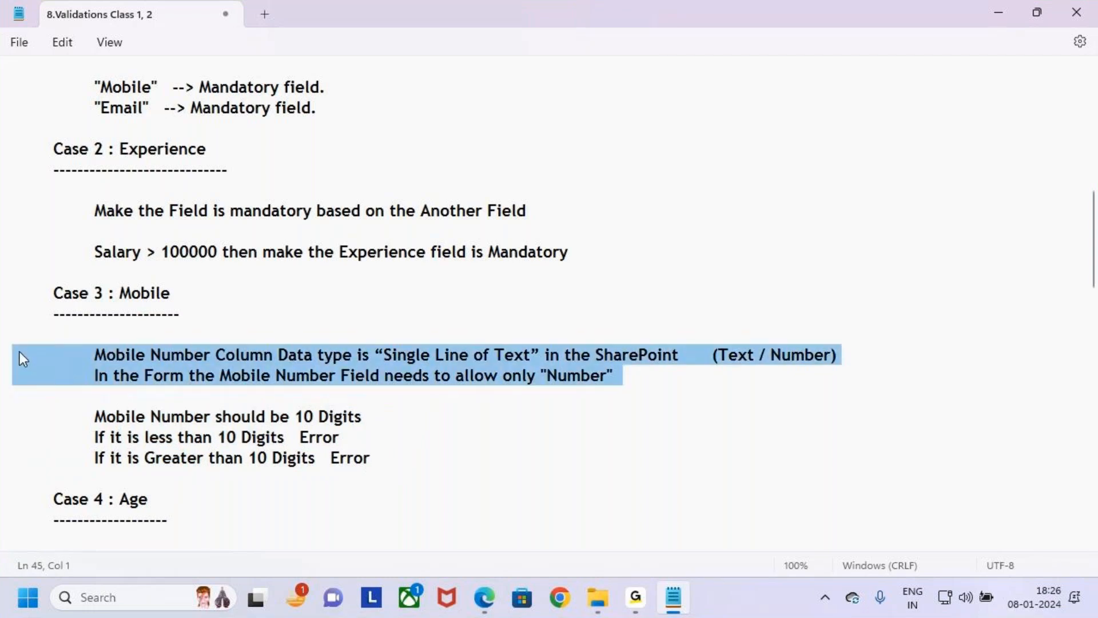
click(391, 414)
drag(503, 382, 650, 364)
click(648, 382)
drag(547, 377, 629, 383)
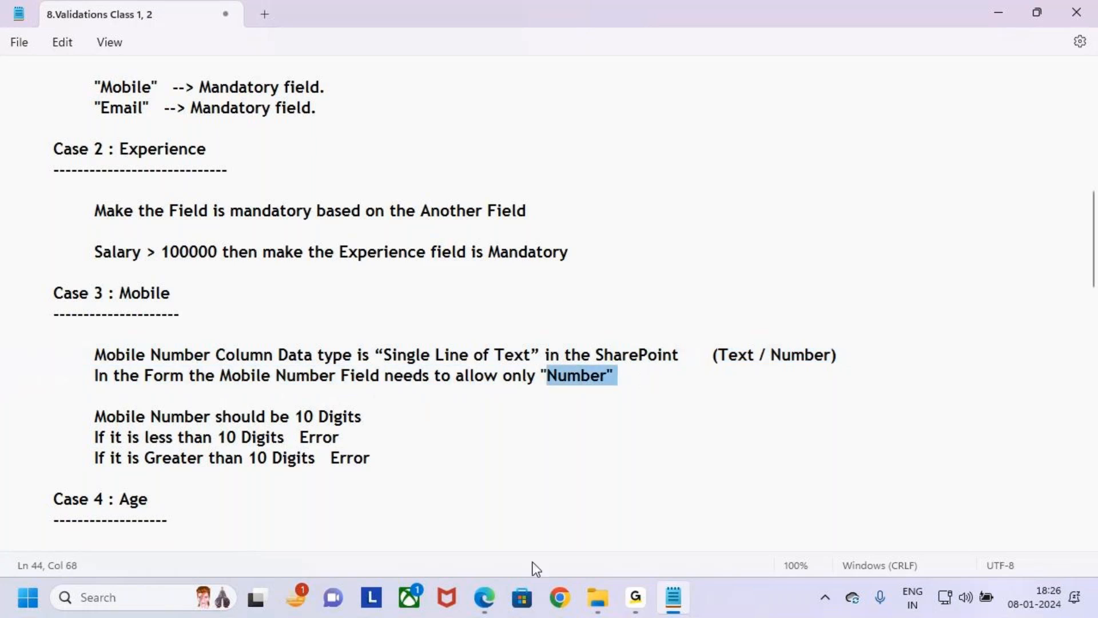
click(595, 493)
- Switch to Power Apps, close the app preview and dismiss the tip dialog
click(484, 597)
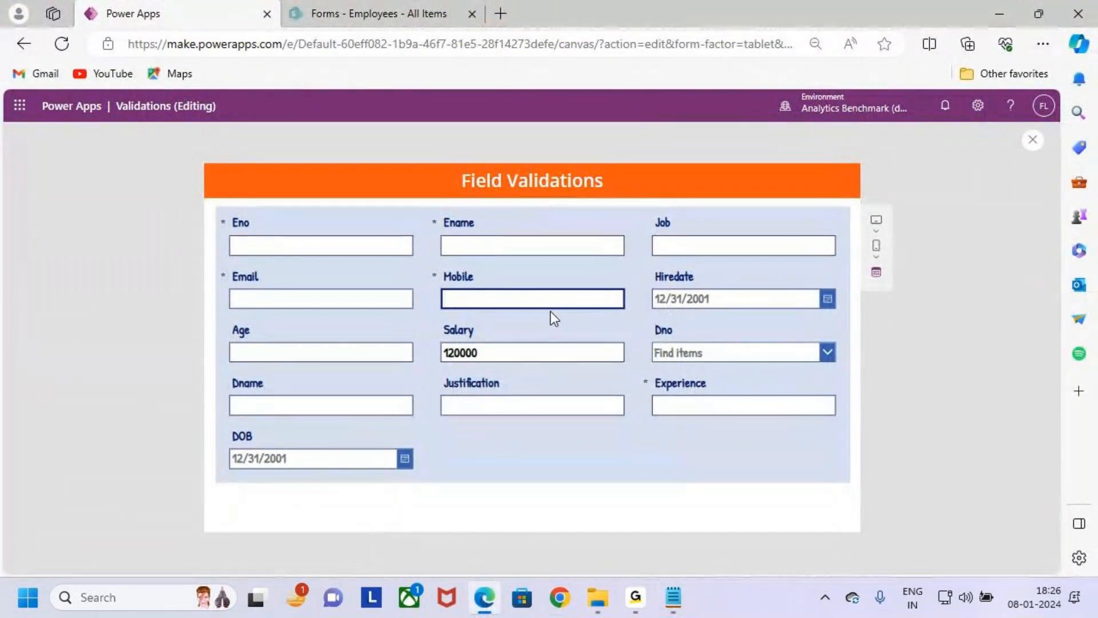
click(1033, 141)
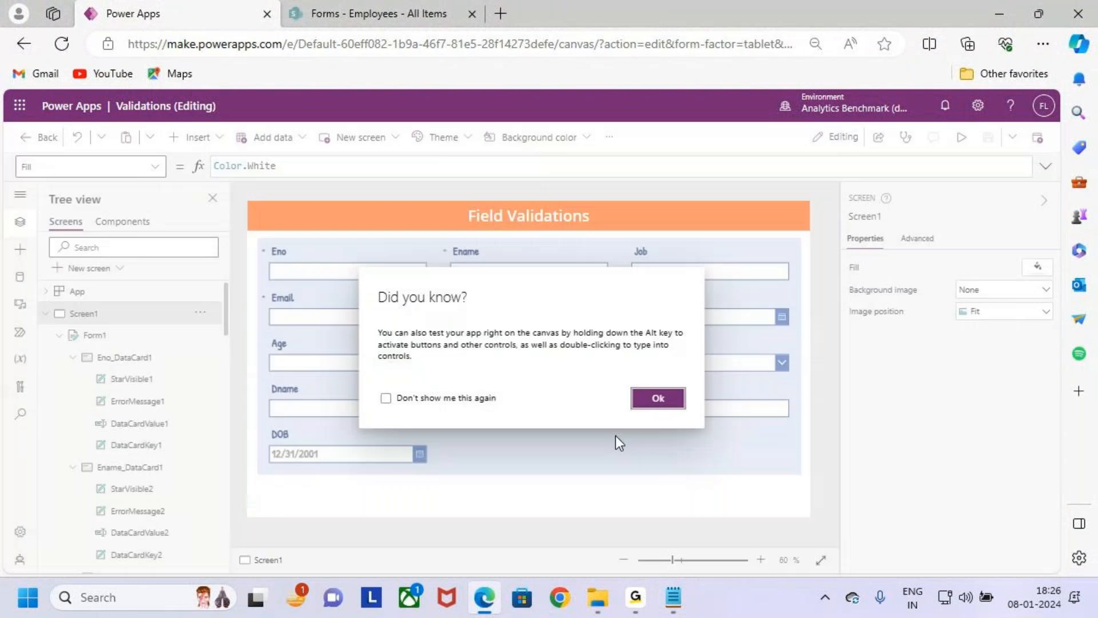
click(666, 400)
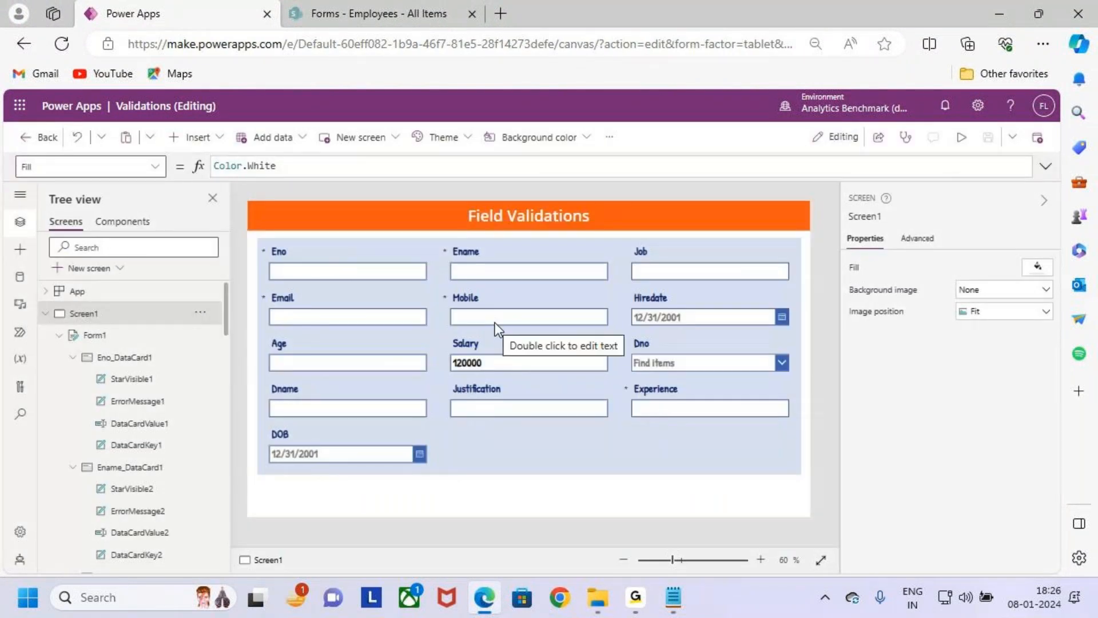
- Select the Mobile card and collapse the Eno, Ename, Email and Job cards in the screen hierarchy
click(498, 305)
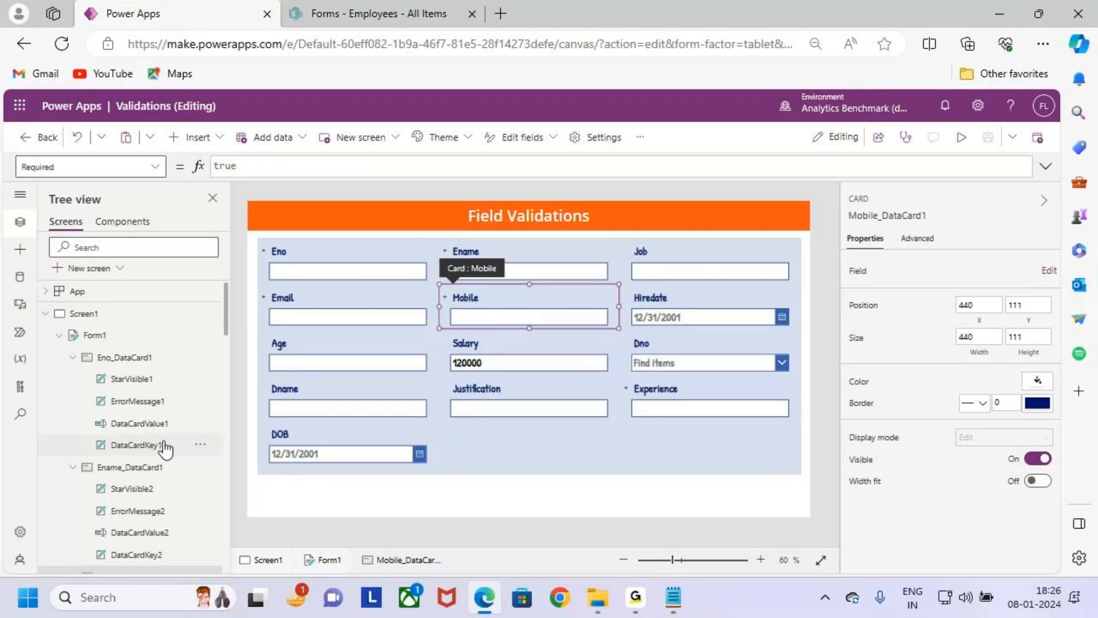
click(73, 357)
click(73, 378)
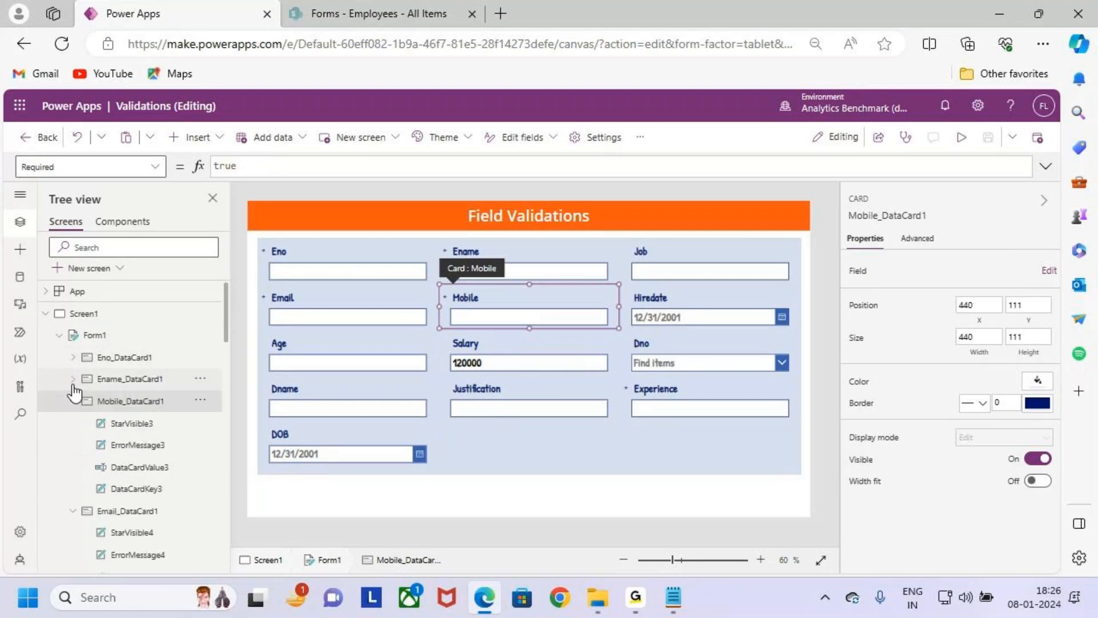
click(72, 511)
scroll(80, 523, down, 1)
click(73, 489)
scroll(90, 490, up, 1)
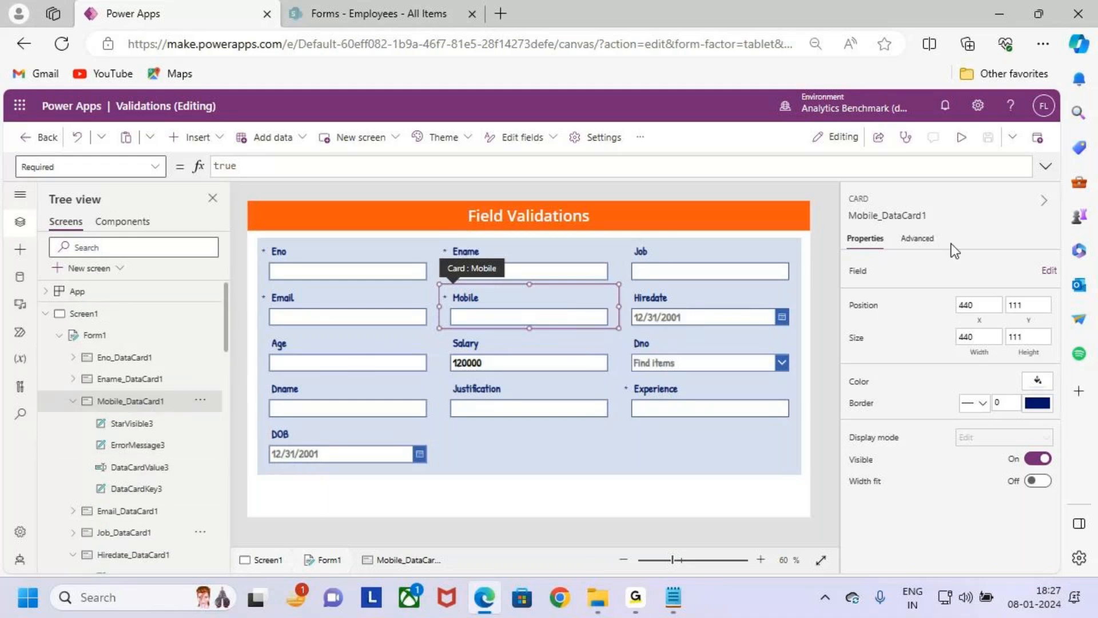
- Check the Mobile card's advanced properties, select its ErrorMessage3 label and mark the card's controls with a box and tick
click(917, 238)
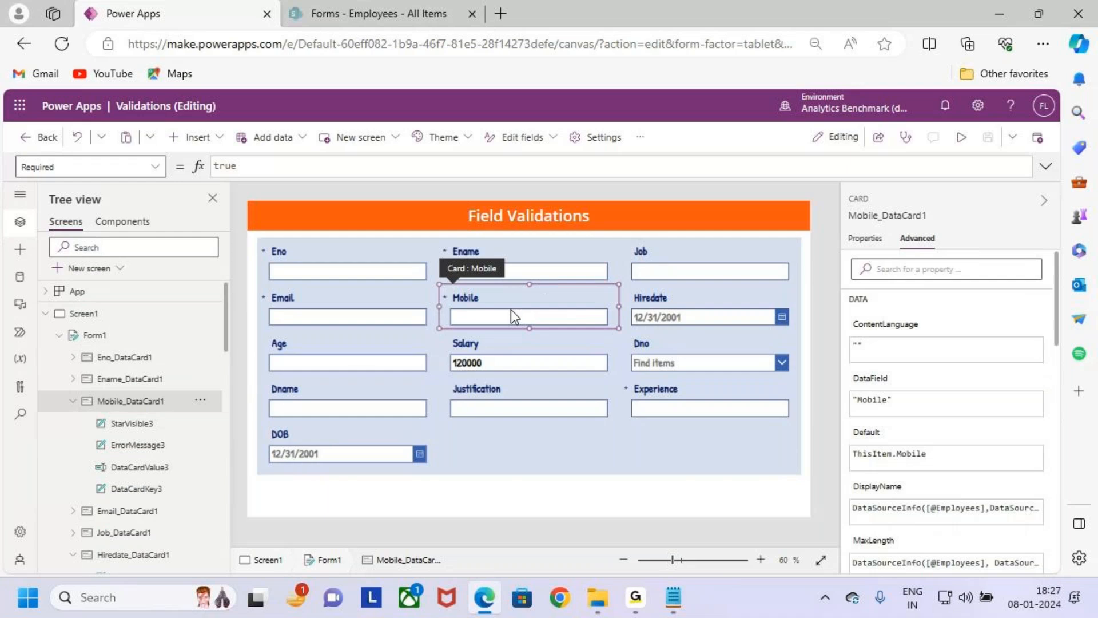
click(864, 238)
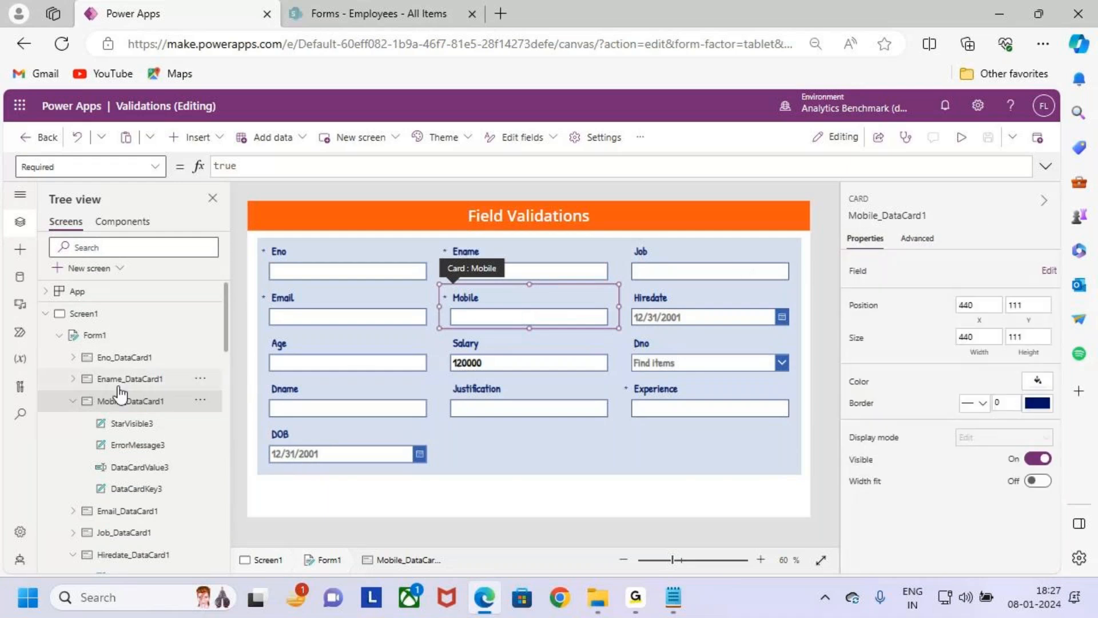
click(149, 445)
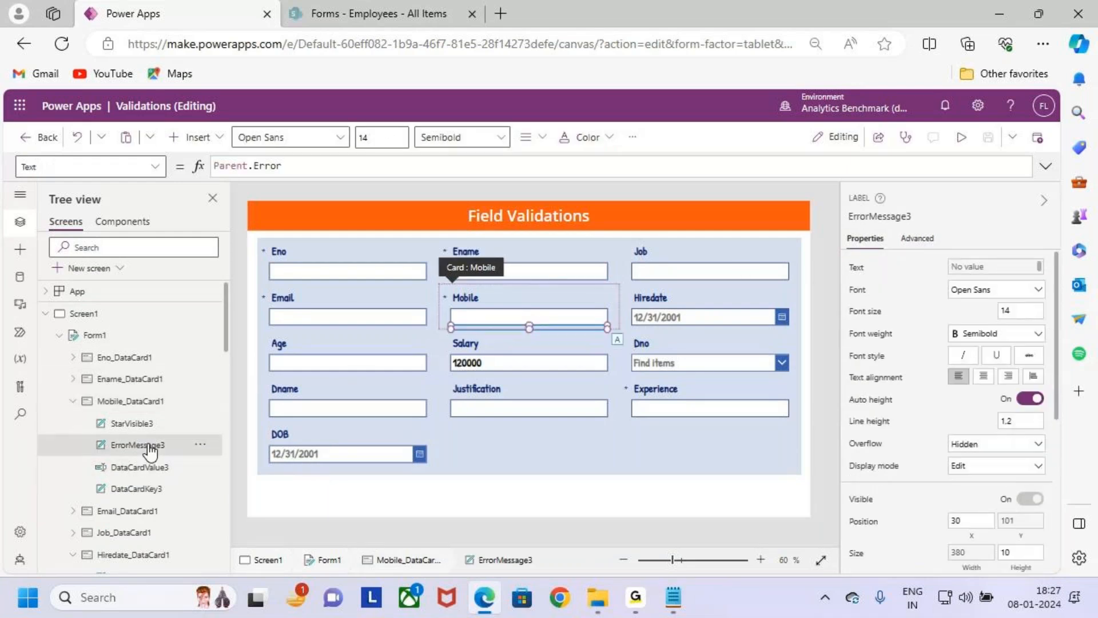
key(ctrl+2)
mouse_move(77, 385)
mouse_down()
mouse_move(208, 496)
mouse_move(232, 501)
mouse_up()
drag(164, 441, 203, 402)
key(Escape)
- Insert the Coalesce function in front of Parent.Error in the Text formula of ErrorMessage3
click(151, 426)
click(164, 447)
click(307, 165)
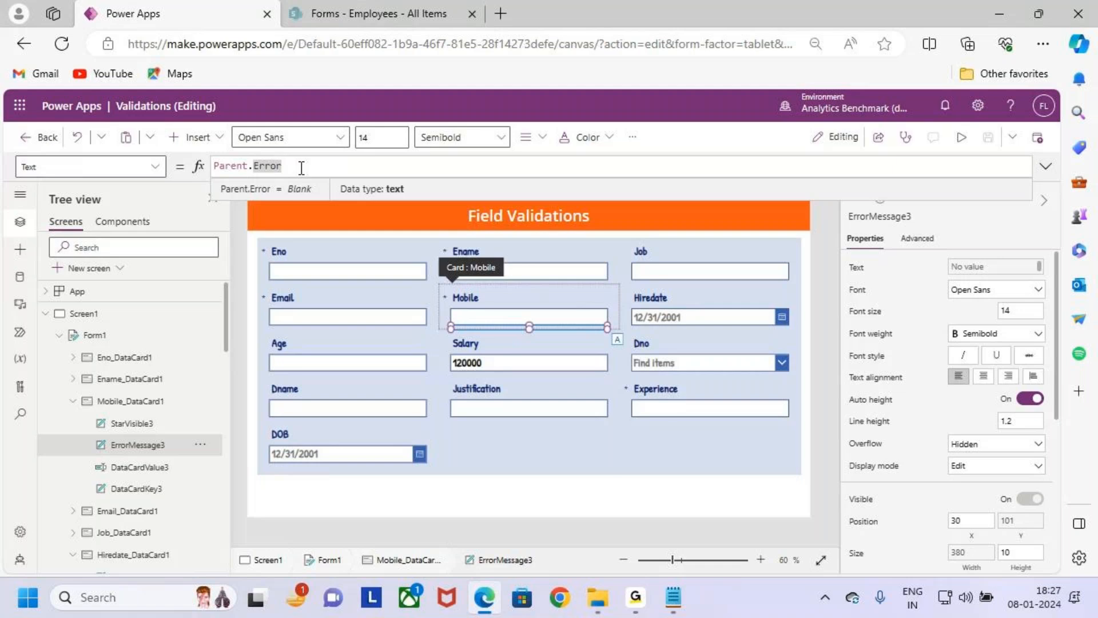
key(Left)
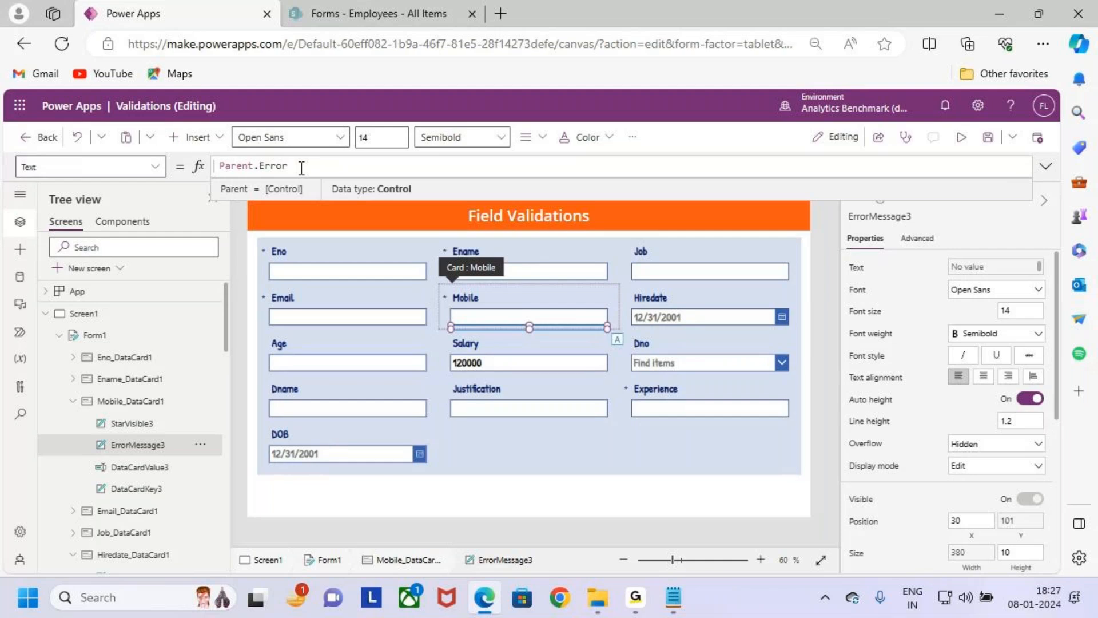
text(Coal)
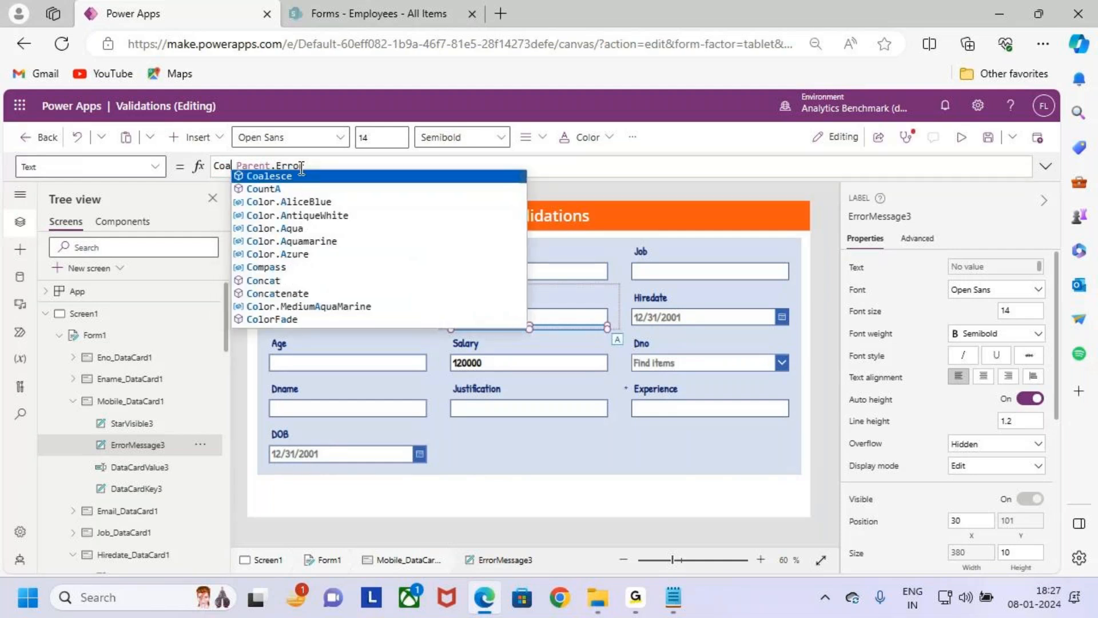
key(Tab)
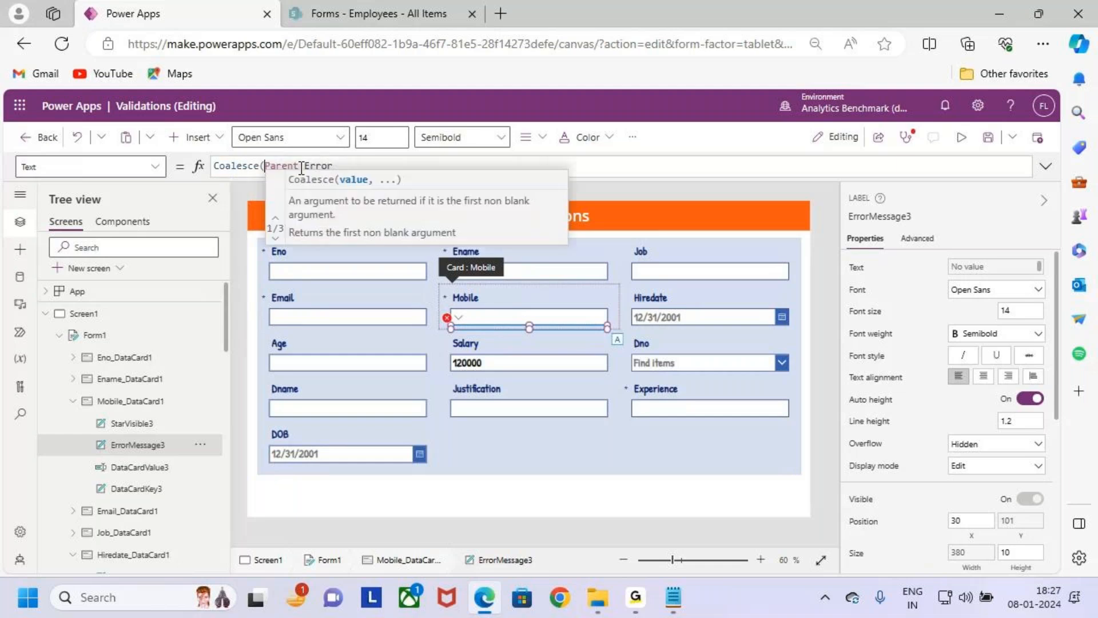
- Add an If function as the second Coalesce argument after Parent.Error
drag(261, 166, 205, 171)
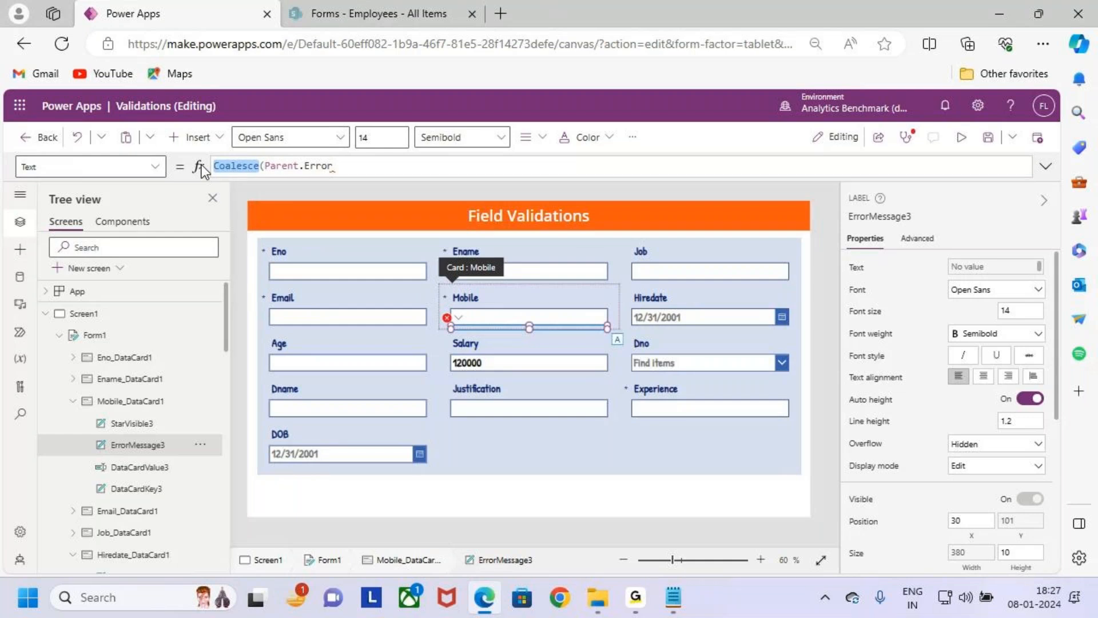
click(374, 172)
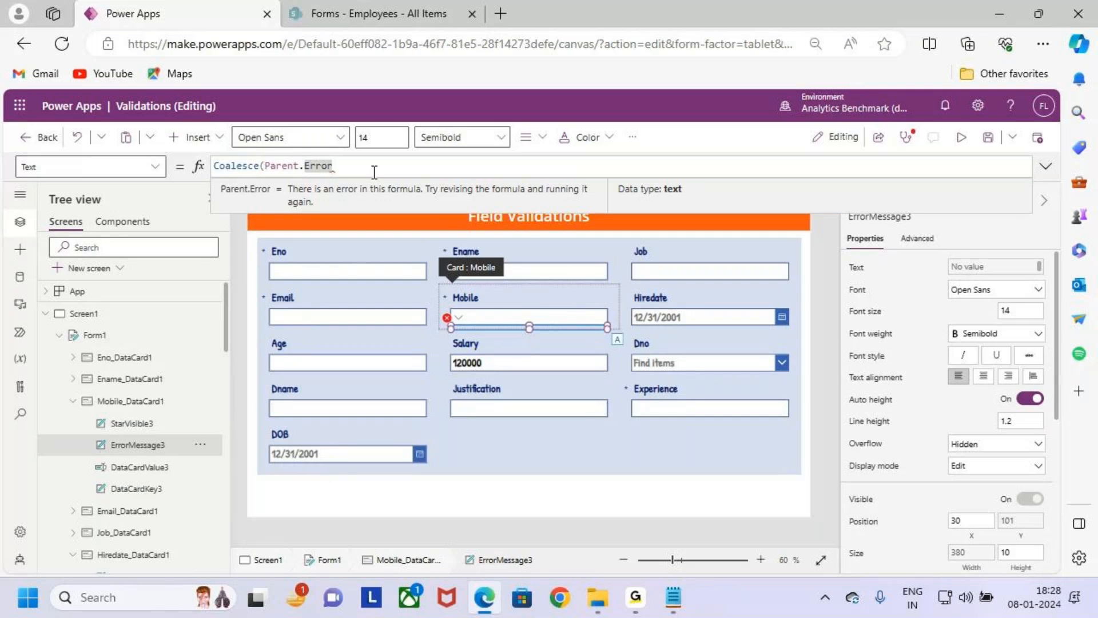
text(,)
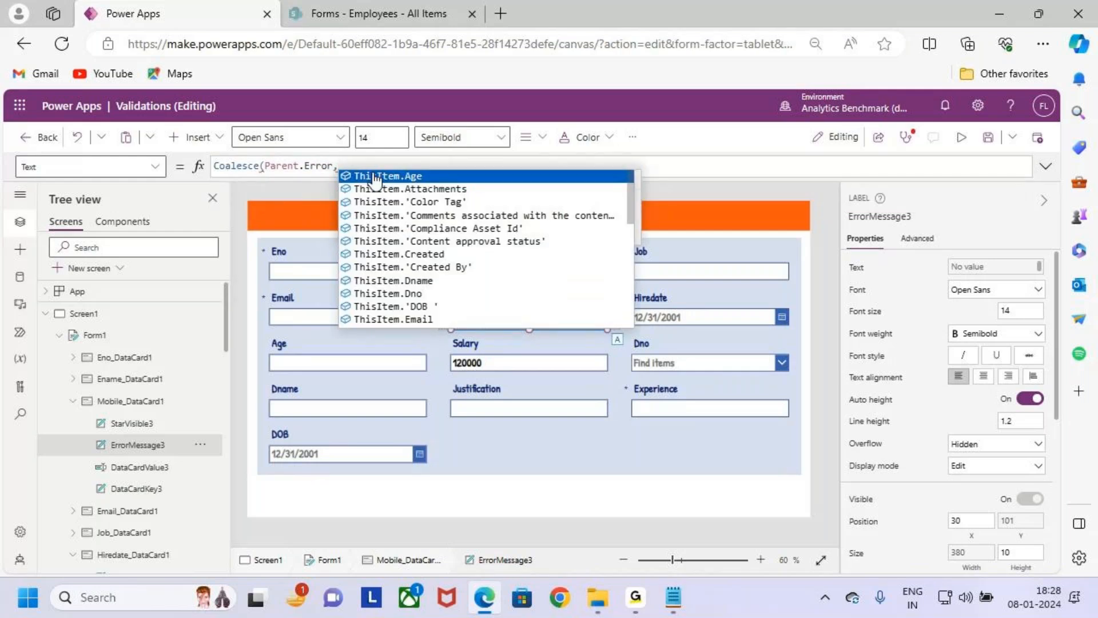
text(if)
click(373, 176)
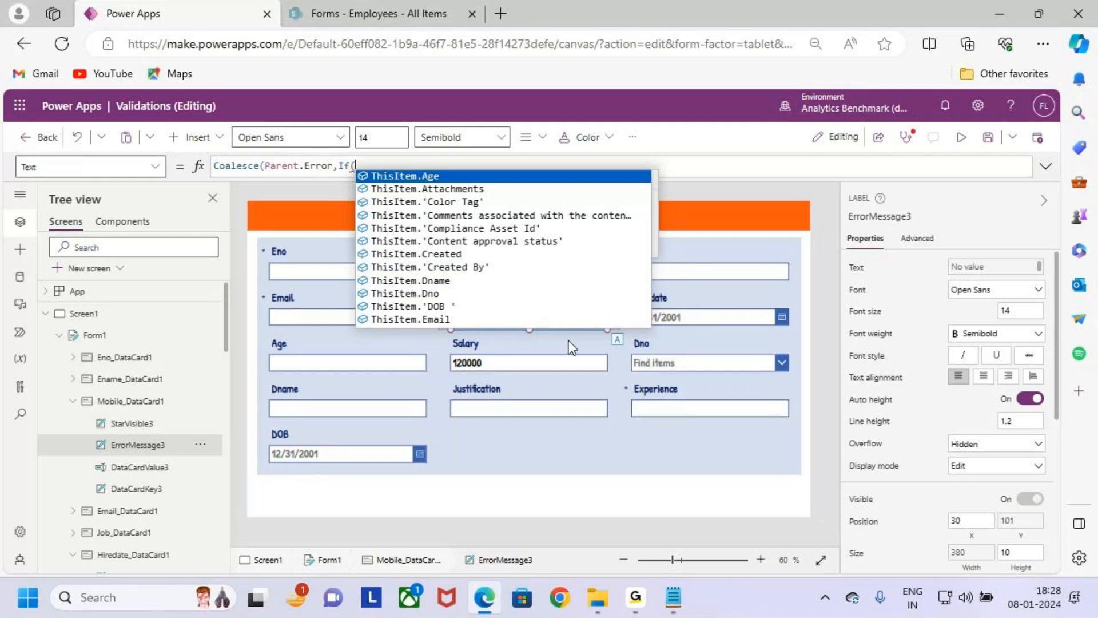
- Check the name of the Mobile card's text input and return to the unfinished error label formula
click(740, 232)
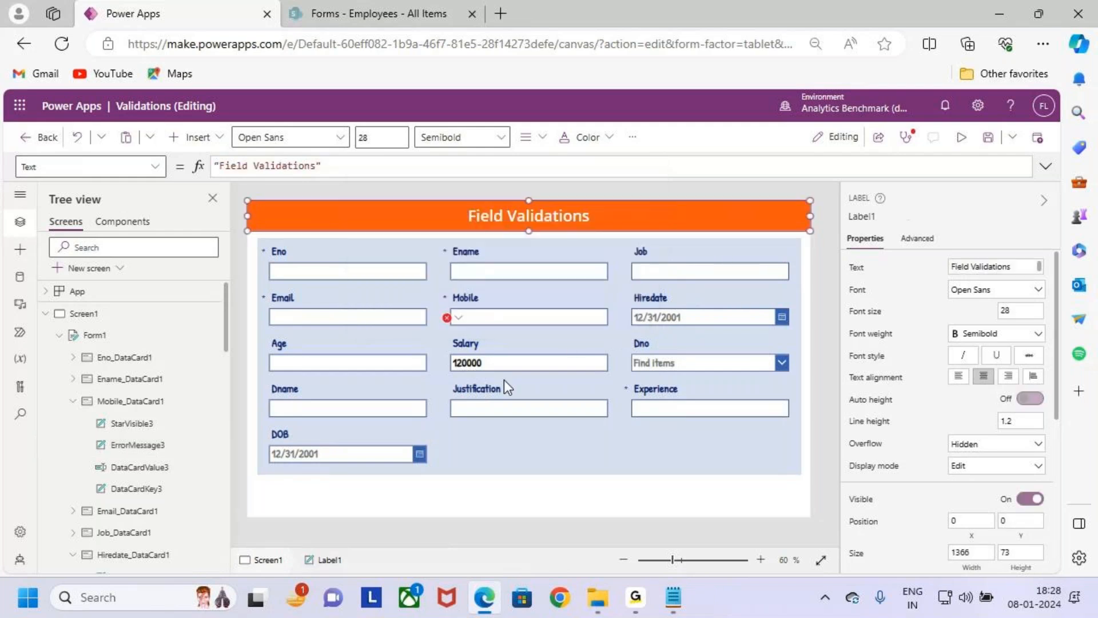
click(517, 323)
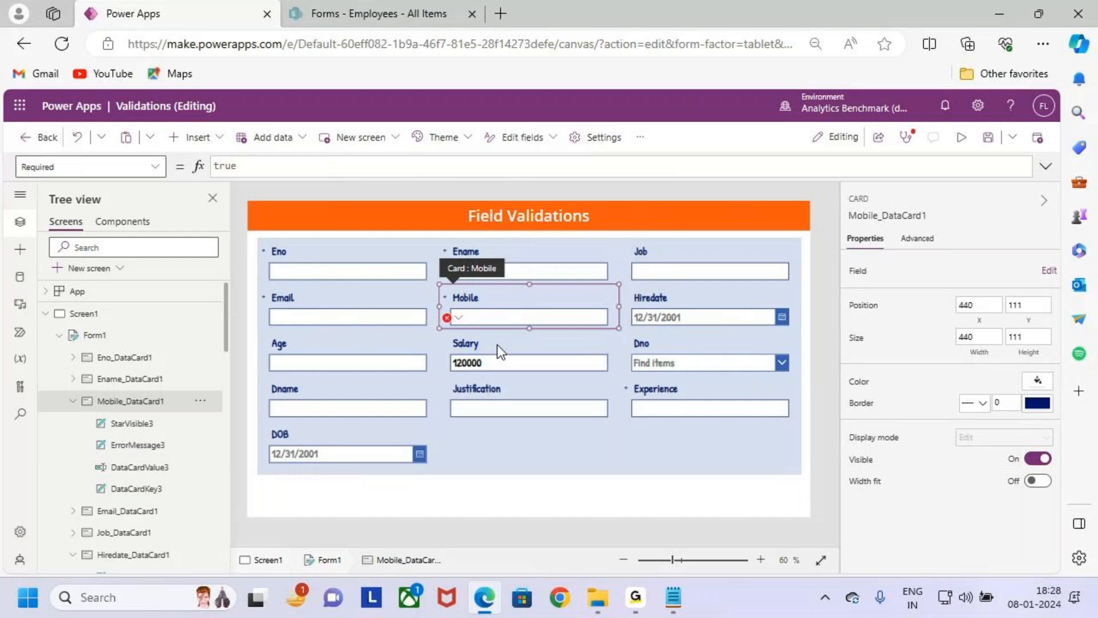
click(514, 317)
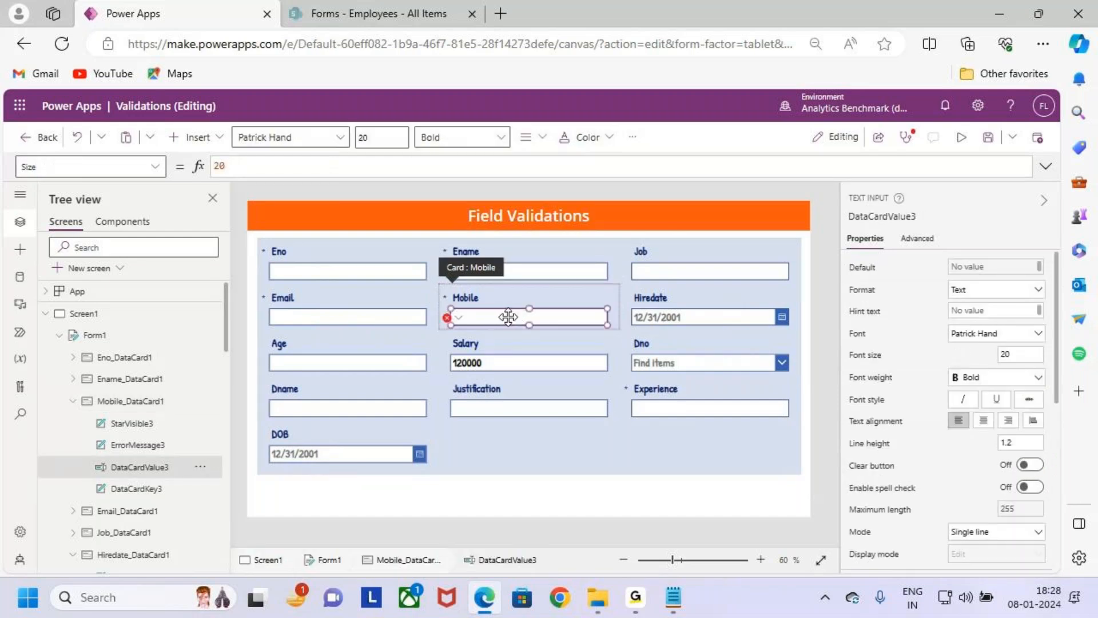
mouse_move(530, 289)
mouse_down()
mouse_move(531, 311)
mouse_move(540, 297)
mouse_up()
key(Escape)
click(885, 217)
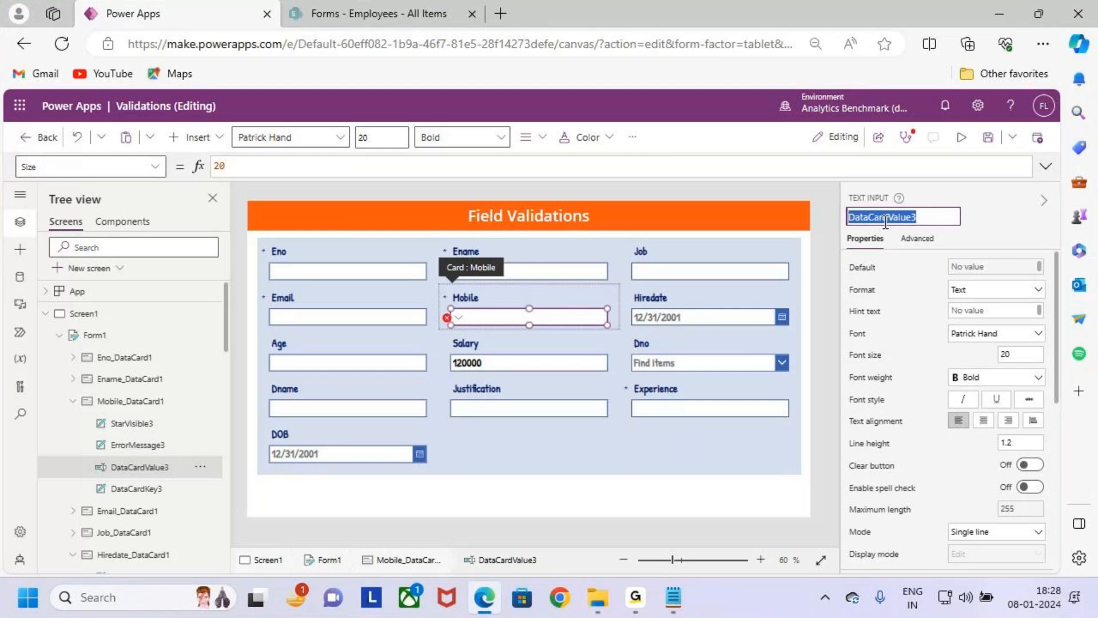
click(459, 318)
click(468, 336)
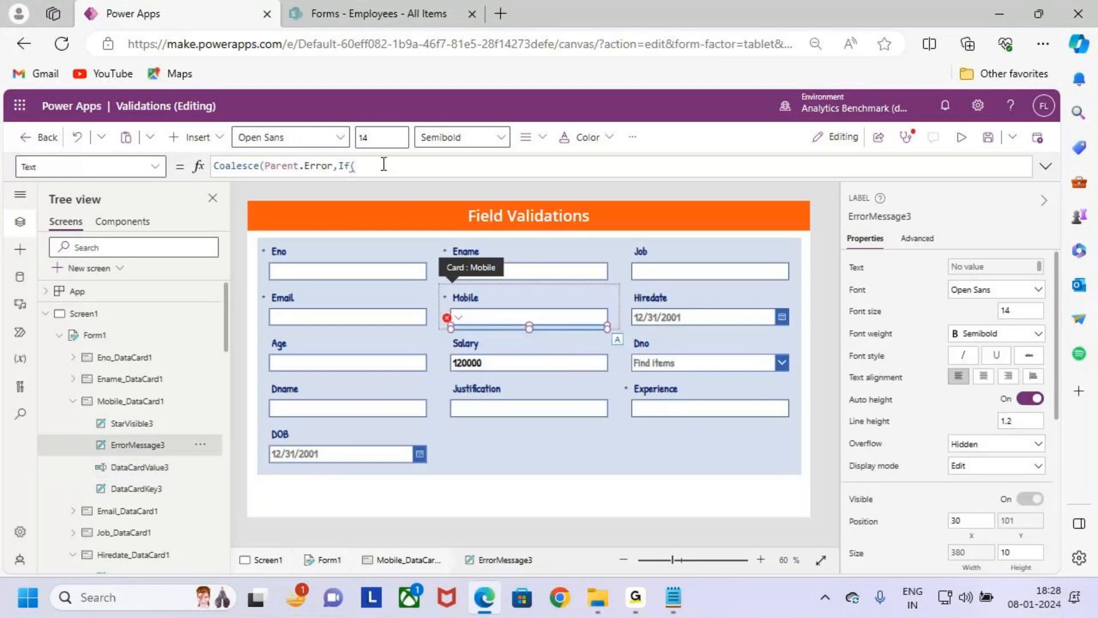
- Start the If condition in the ErrorMessage3 Text formula with a negated IsMatch function, !IsMatch(
text(is)
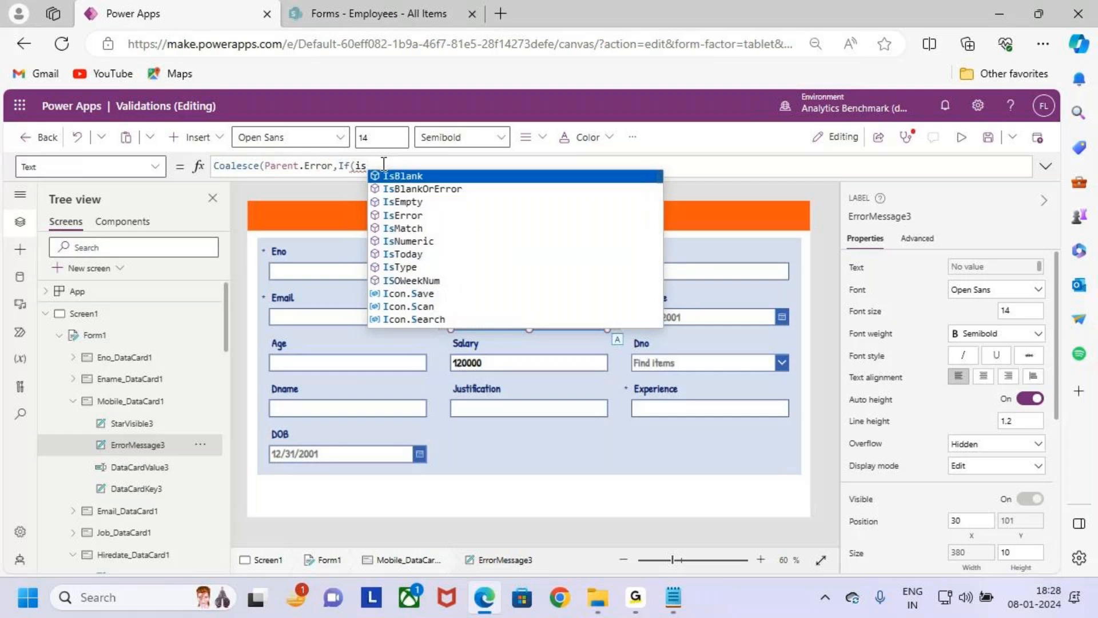
text(ma)
key(Tab)
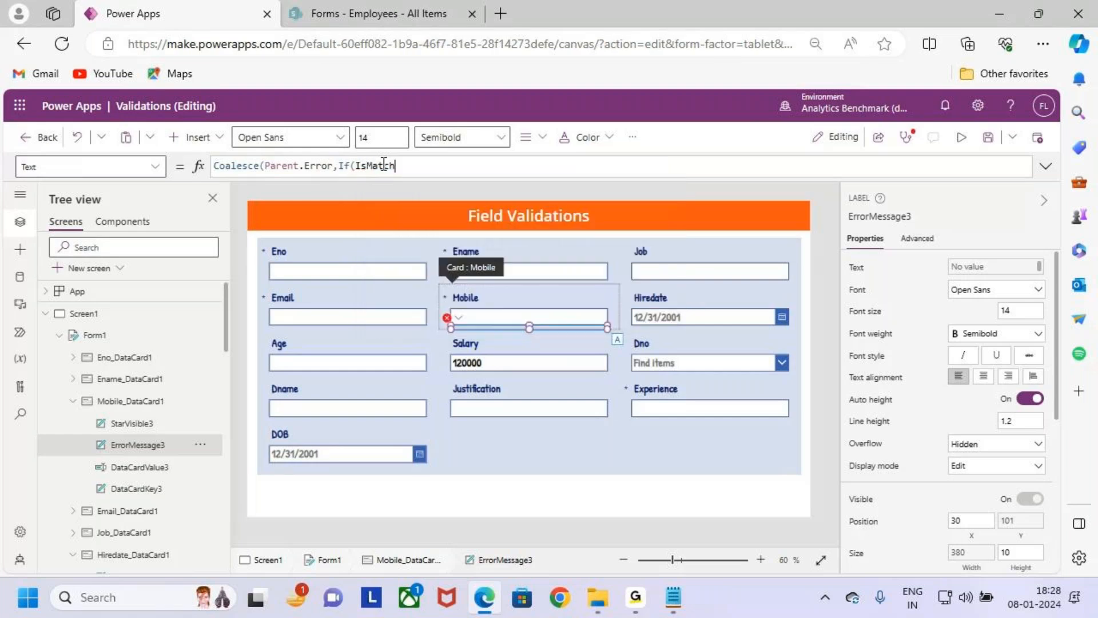
double_click(384, 164)
text(!)
click(445, 164)
text(()
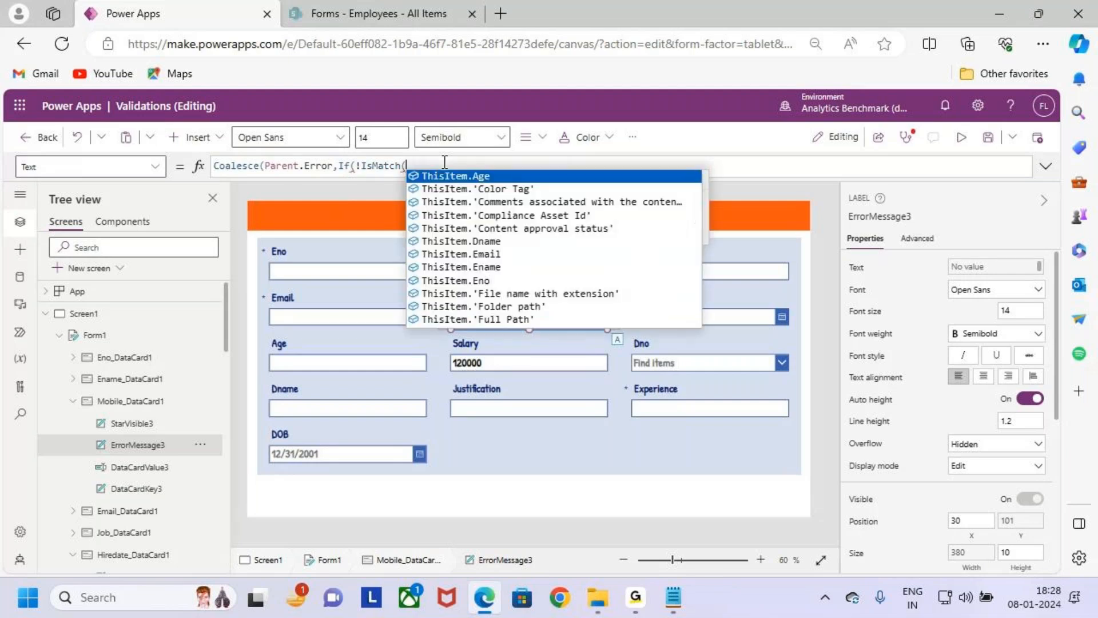
text(DataCardValue3)
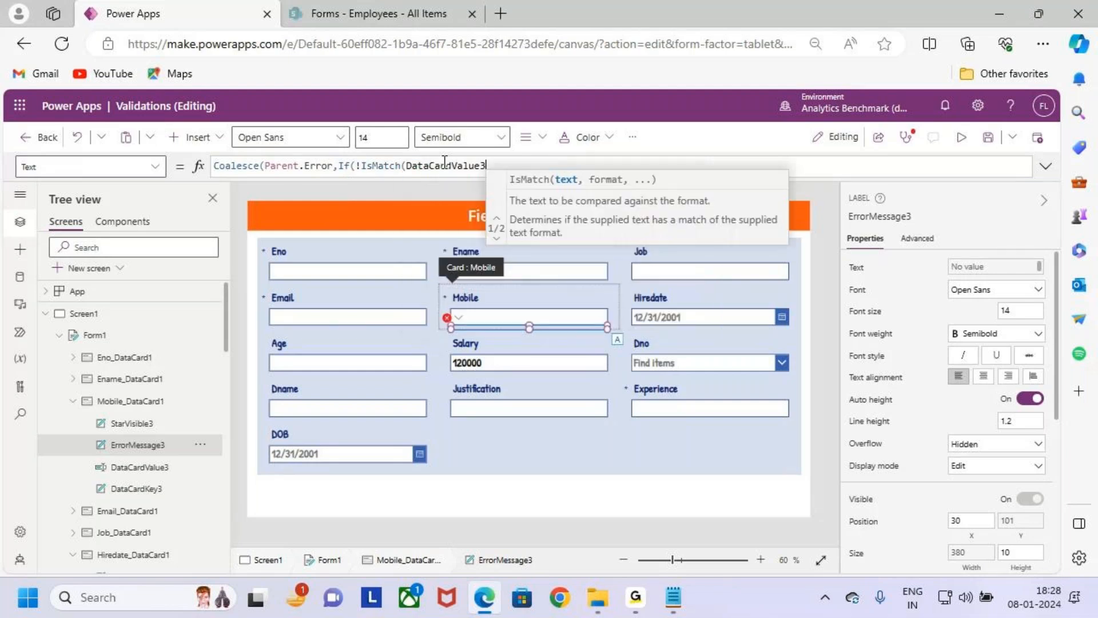
text(.Text)
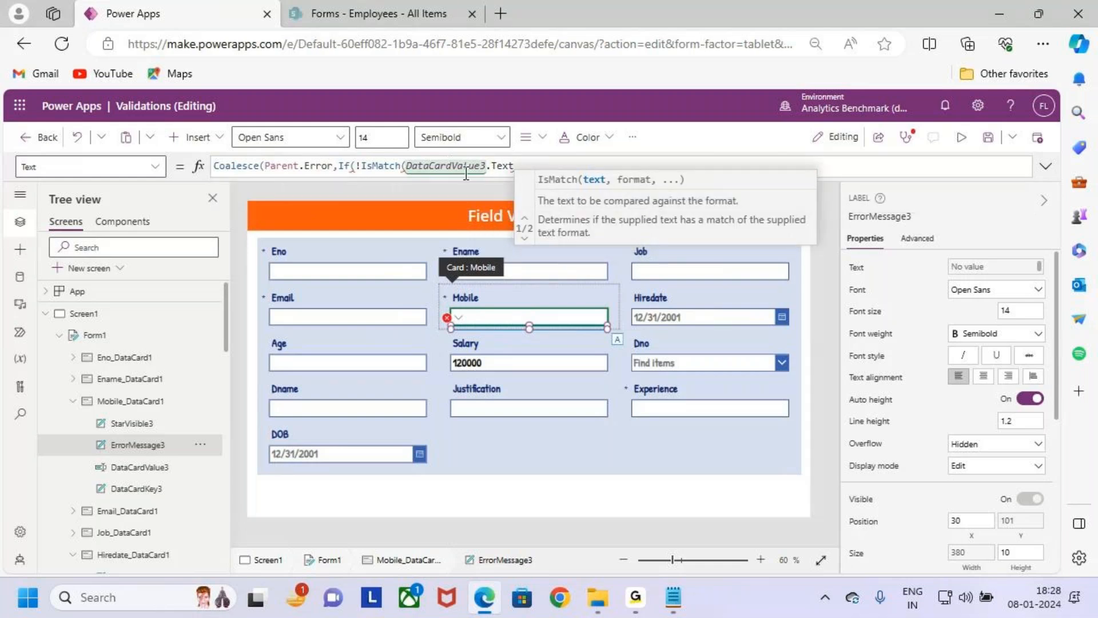
text(,)
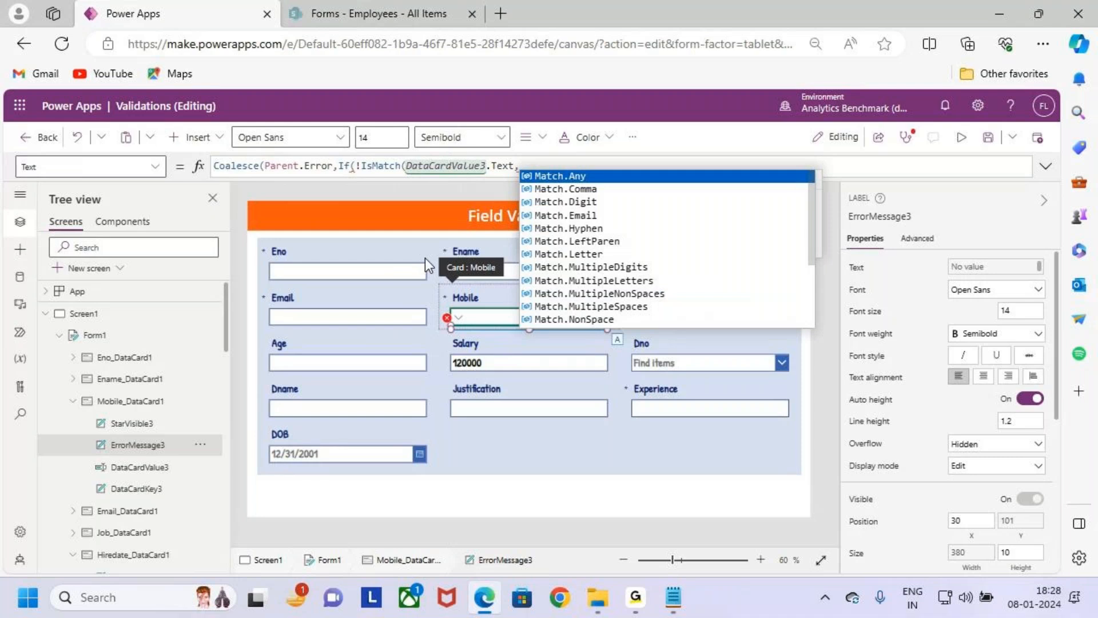
- Give DataCardValue3.Text as the first argument of IsMatch, briefly marking that reference and the Mobile input on screen
key(ctrl+2)
drag(406, 154, 491, 178)
drag(485, 278, 493, 313)
key(Escape)
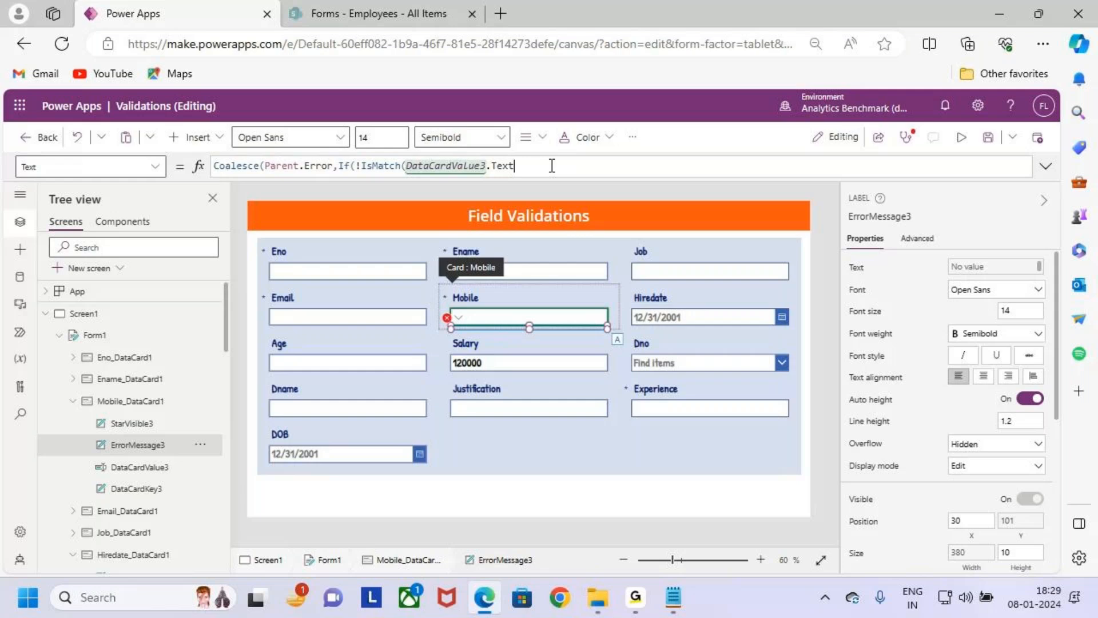
- Set the IsMatch format argument to Match.MultipleDigits and close the IsMatch function
text(match)
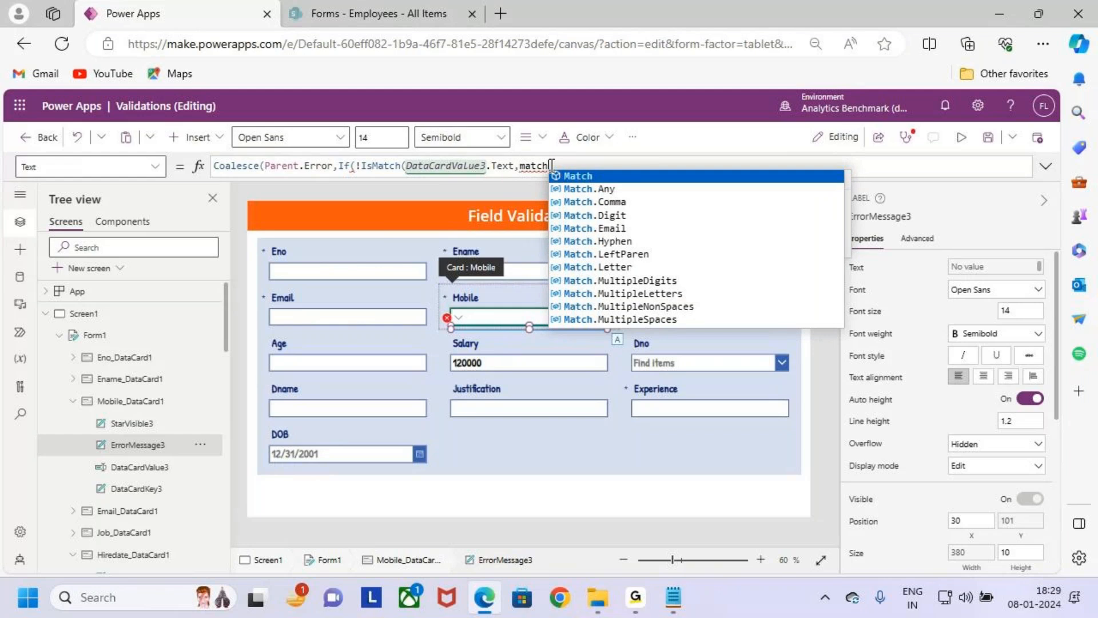
key(Tab)
text(.mul)
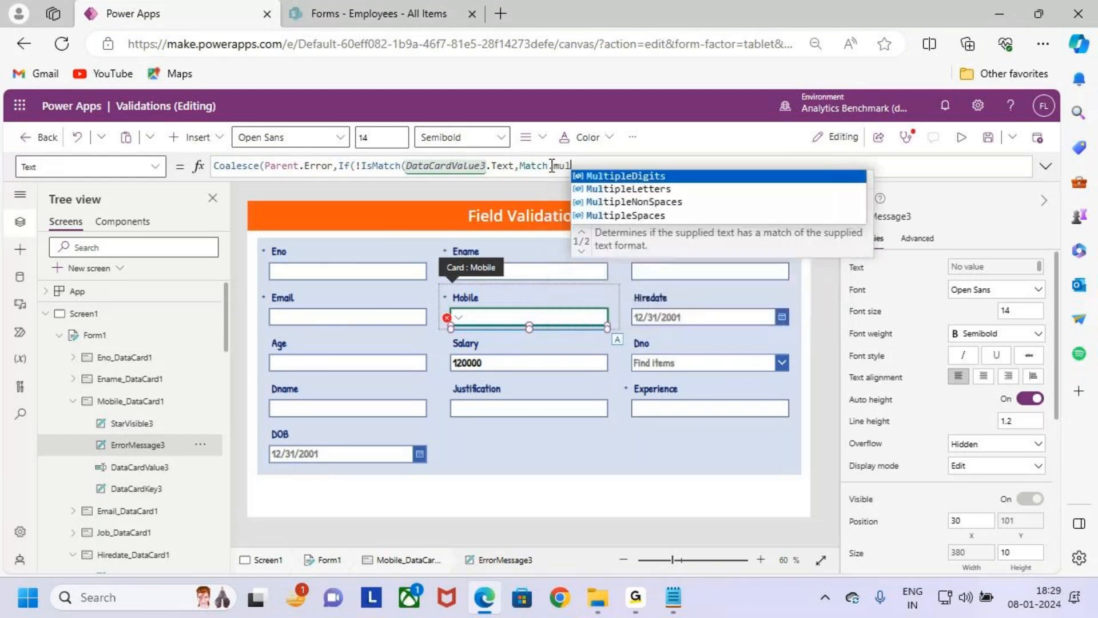
key(Tab)
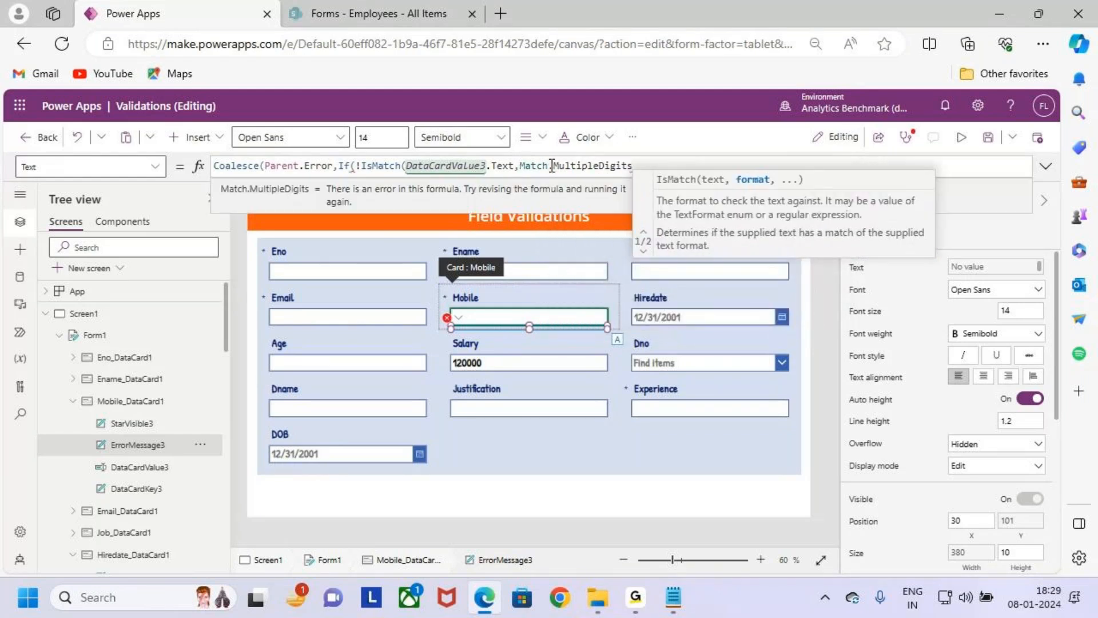
text())
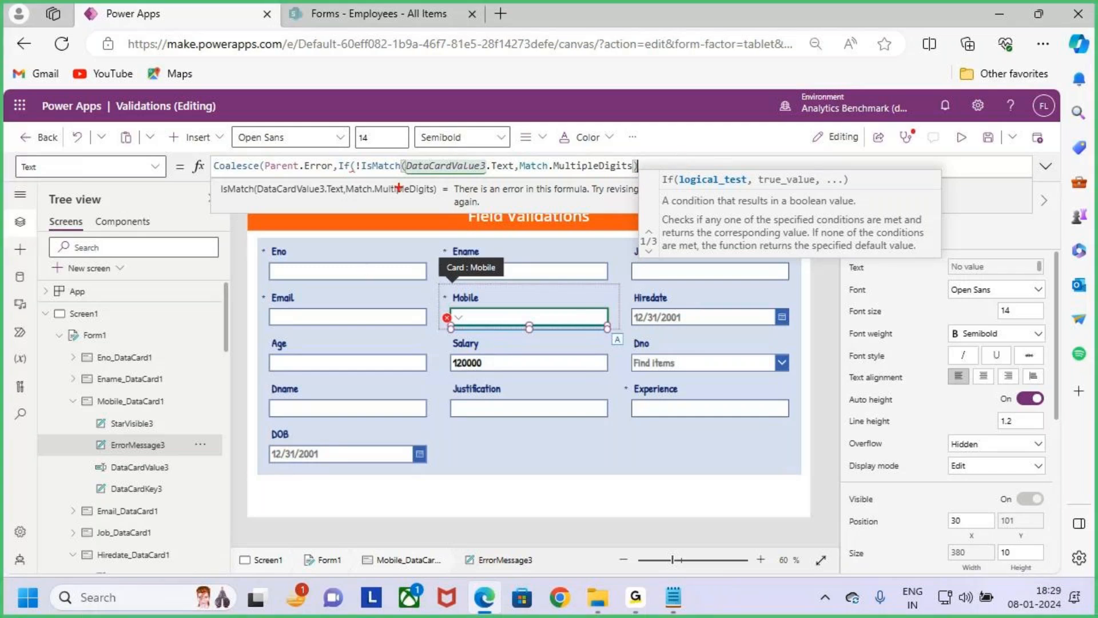
- Box DataCardValue3, the Mobile input and Match.MultipleDigits with screen annotations, sketch 1,2,3 above the formula and clear the drawing
drag(402, 159, 493, 172)
drag(449, 307, 613, 327)
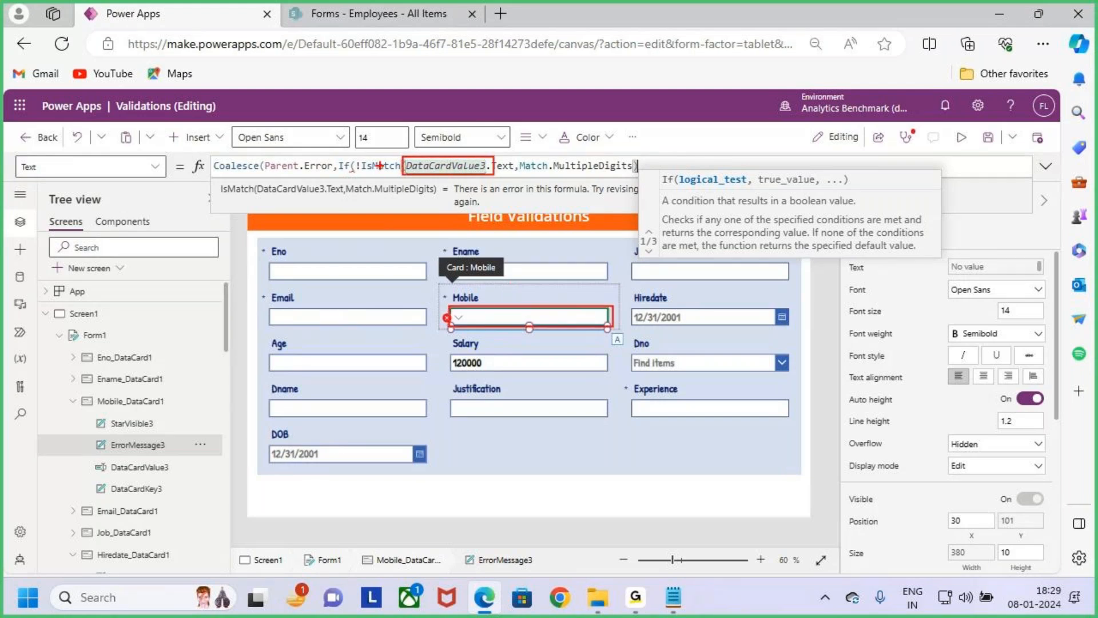
drag(511, 157, 644, 174)
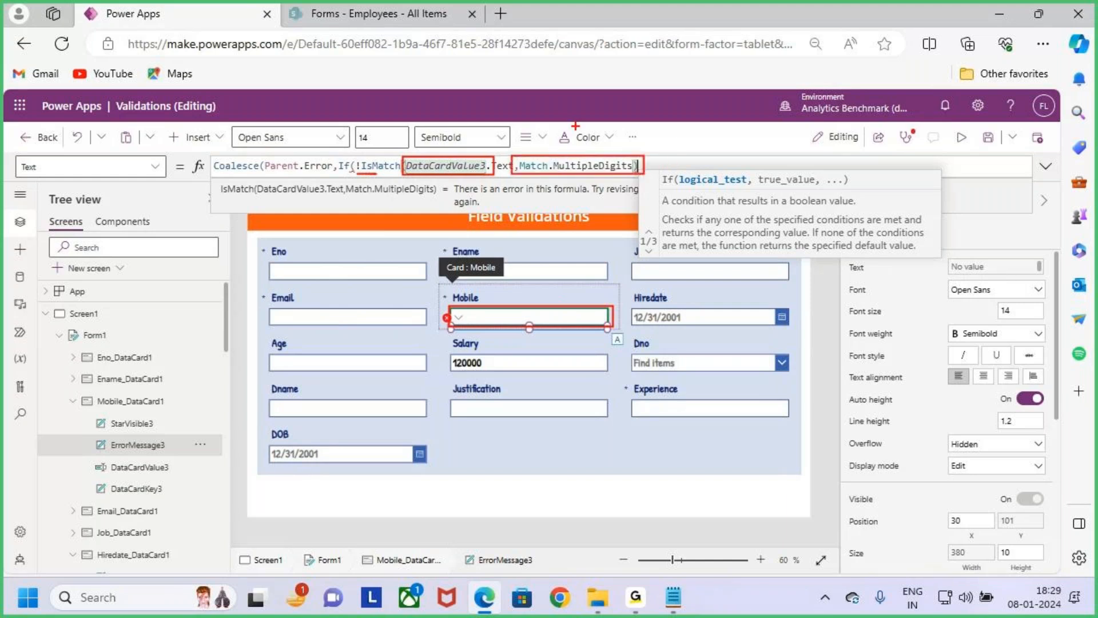
drag(576, 148, 589, 162)
drag(676, 80, 679, 102)
mouse_move(696, 93)
mouse_down()
mouse_move(696, 114)
mouse_move(741, 94)
mouse_up()
drag(746, 79, 746, 97)
mouse_move(754, 71)
mouse_down()
mouse_move(768, 76)
mouse_move(767, 104)
mouse_up()
drag(783, 89, 785, 103)
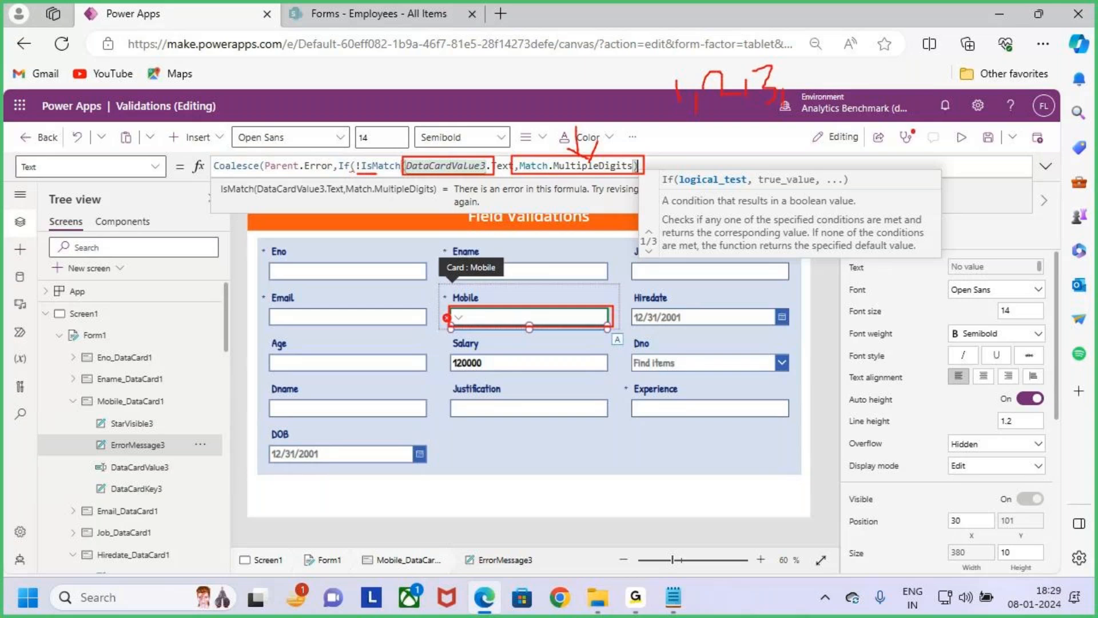
key(Escape)
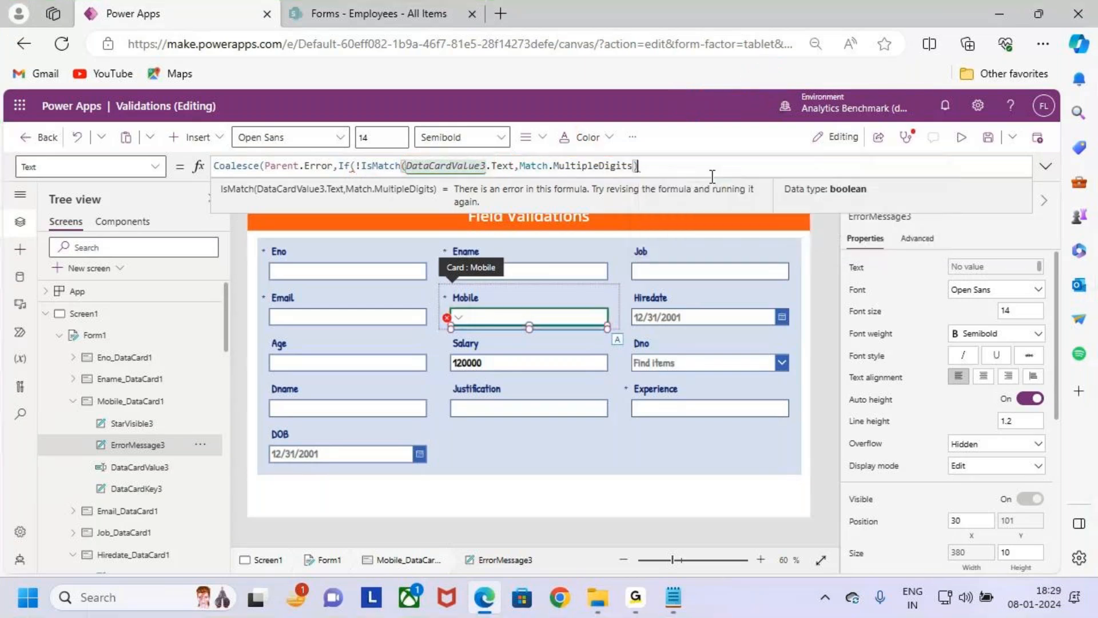
- Mark DataCardValue3 and underline MultipleDigits in the formula with screen annotations, and clear the marks
key(ctrl+2)
drag(402, 159, 477, 176)
drag(553, 170, 612, 172)
key(Escape)
- Add "Only Number are Allowed" as the If result and close both the If and Coalesce functions
text(,")
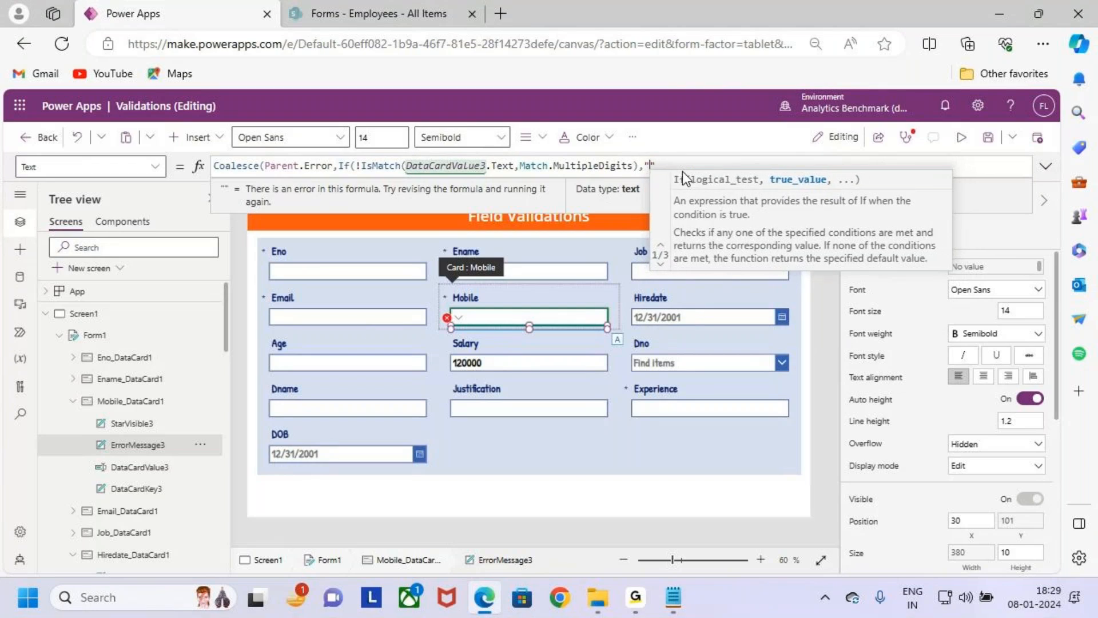
text(Only Number are Allowed)
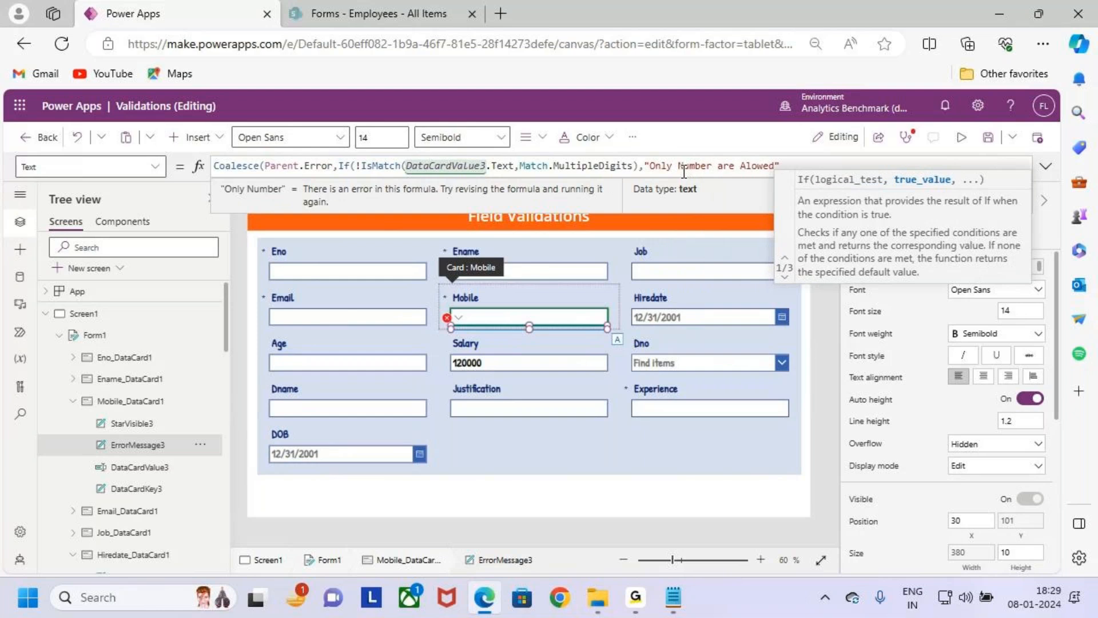
click(753, 167)
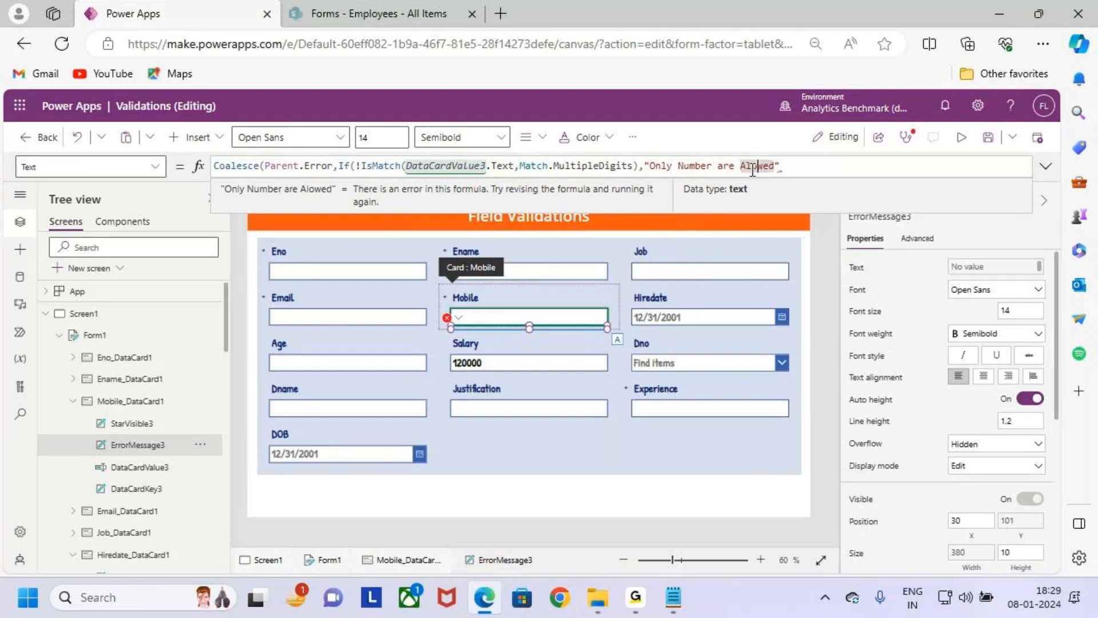
text(l)
click(821, 164)
text())
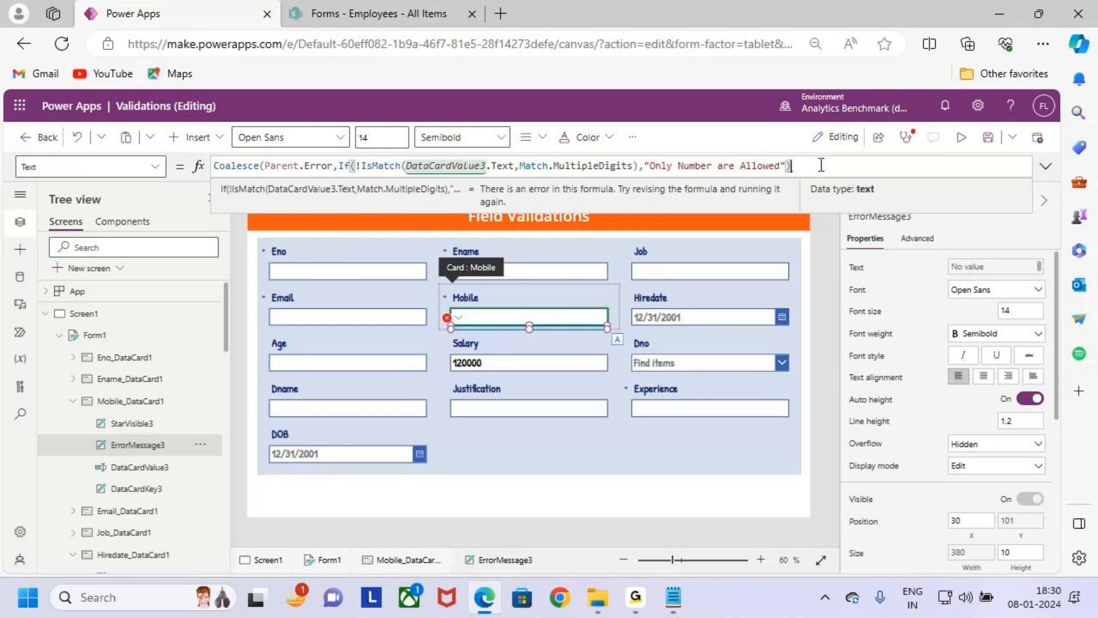
text())
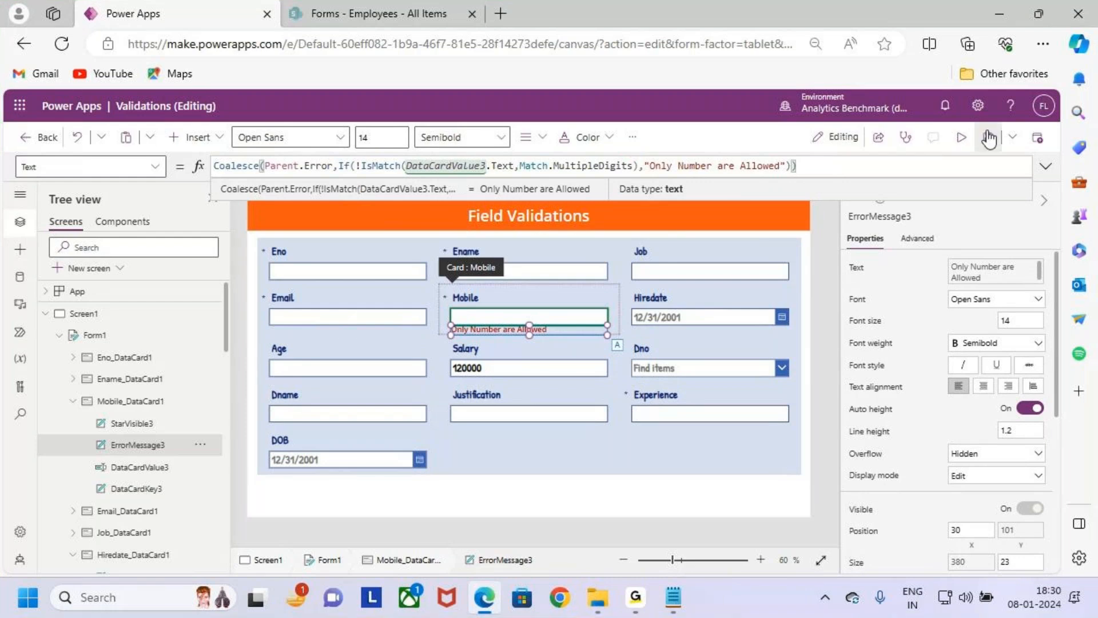
- Preview the app and enter a digits-only number in the Mobile field to test the validation
click(961, 137)
drag(430, 309, 596, 330)
click(538, 300)
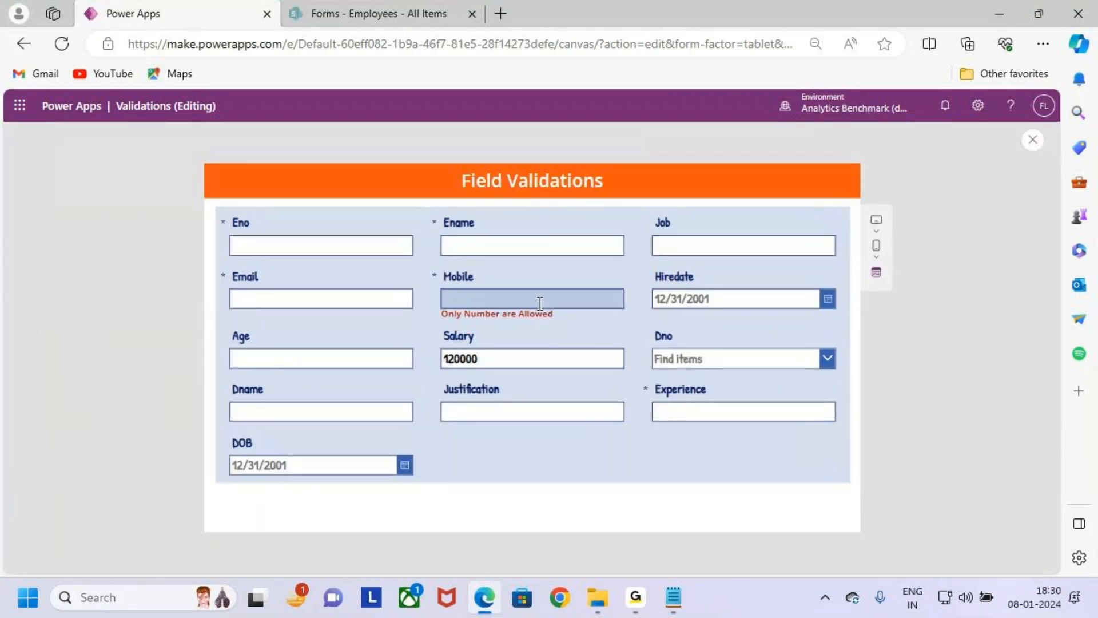
text(123456)
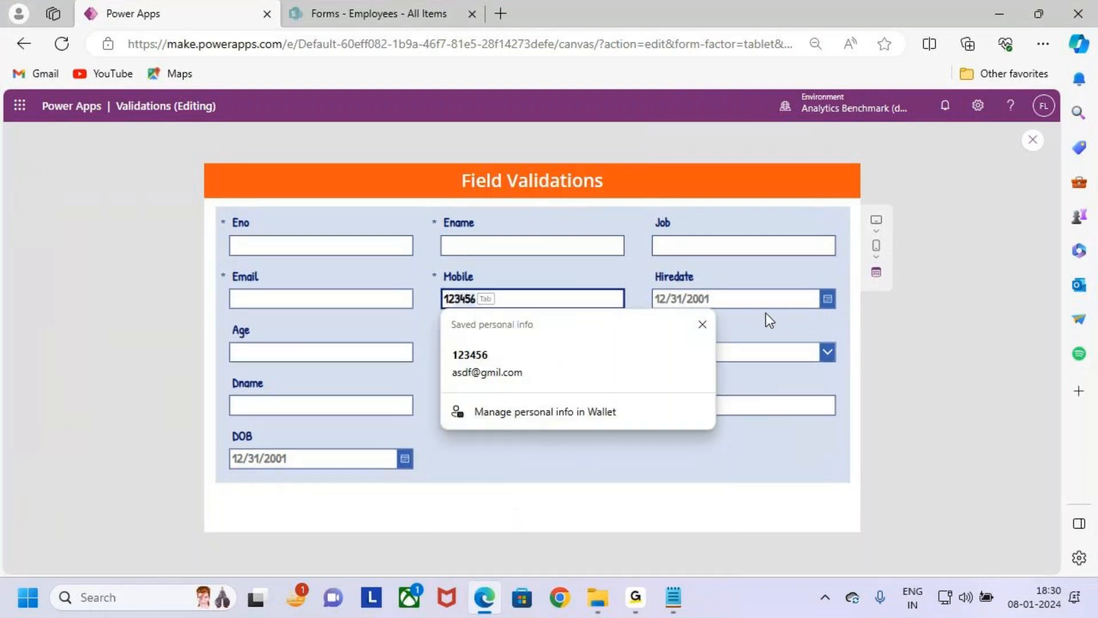
click(794, 272)
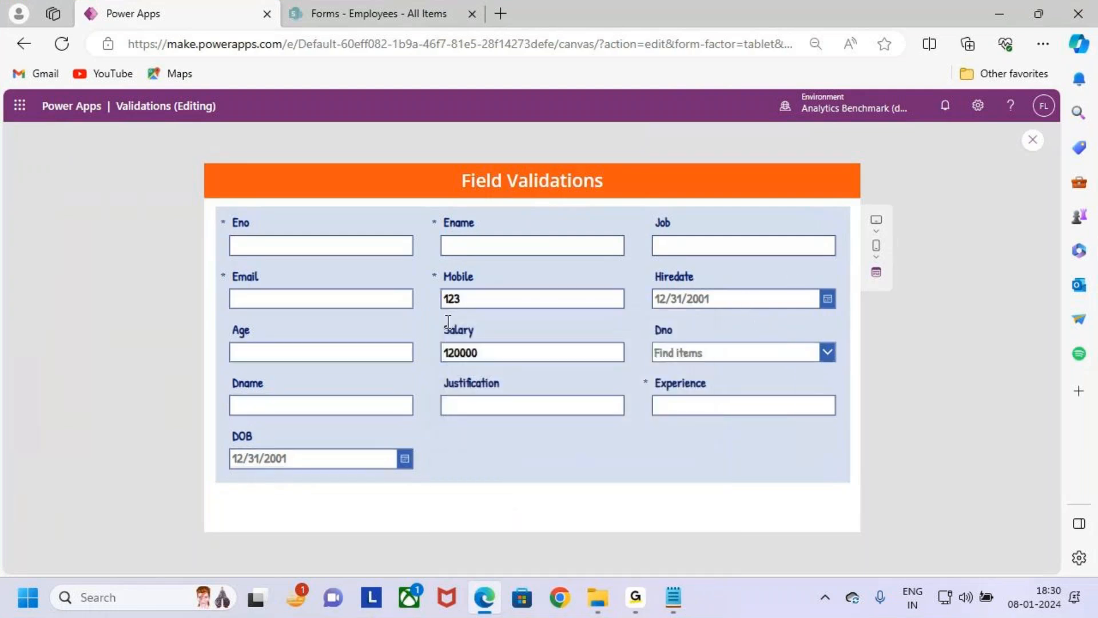
click(490, 297)
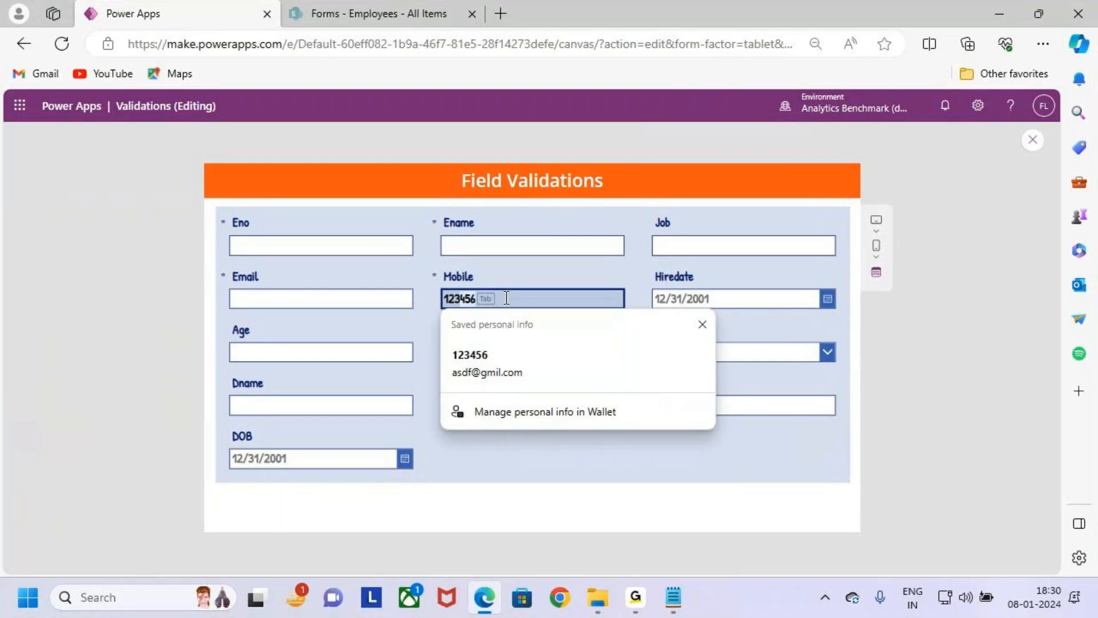
key(Tab)
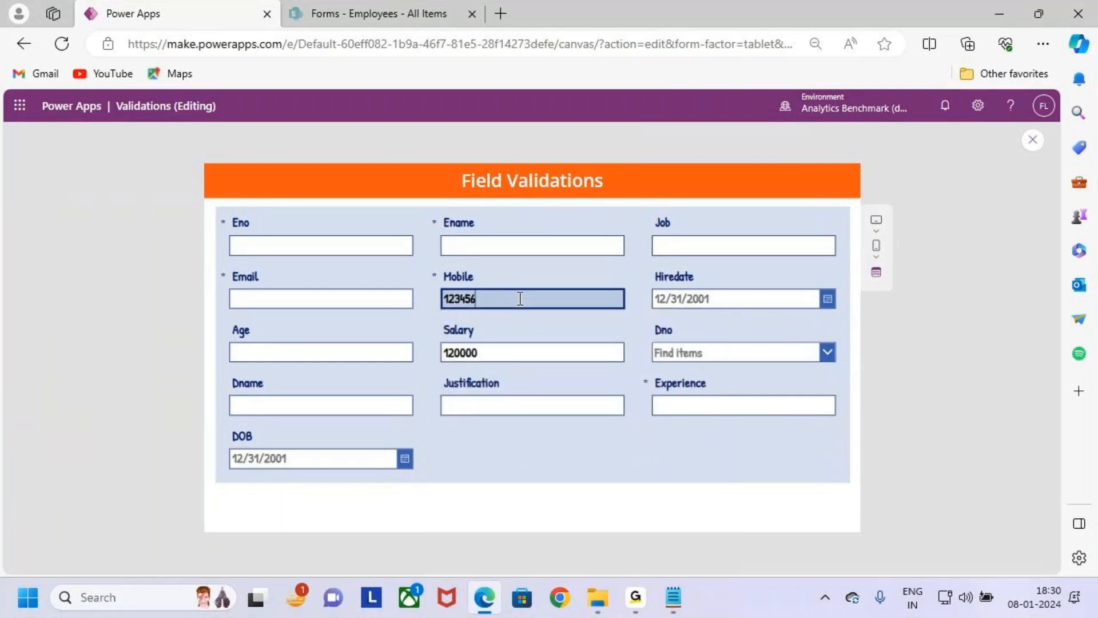
- Test the Mobile validation by appending the letters ascvd to the number and deleting them again
text(a)
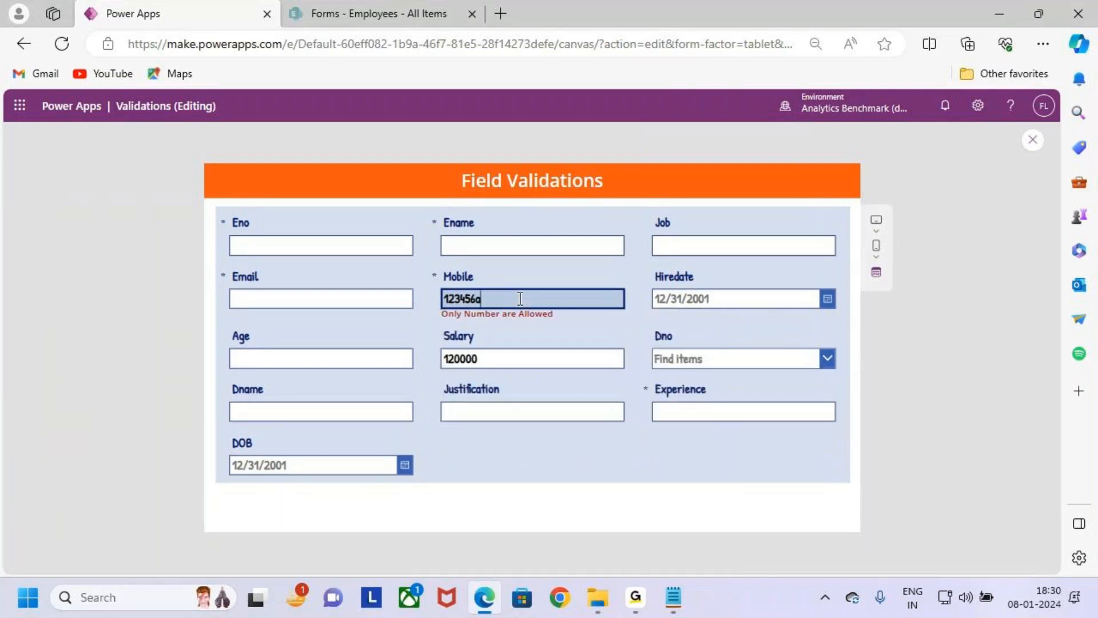
text(scvd)
key(BackSpace)
key(BackSpace)
key(BackSpace)
key(BackSpace)
key(BackSpace)
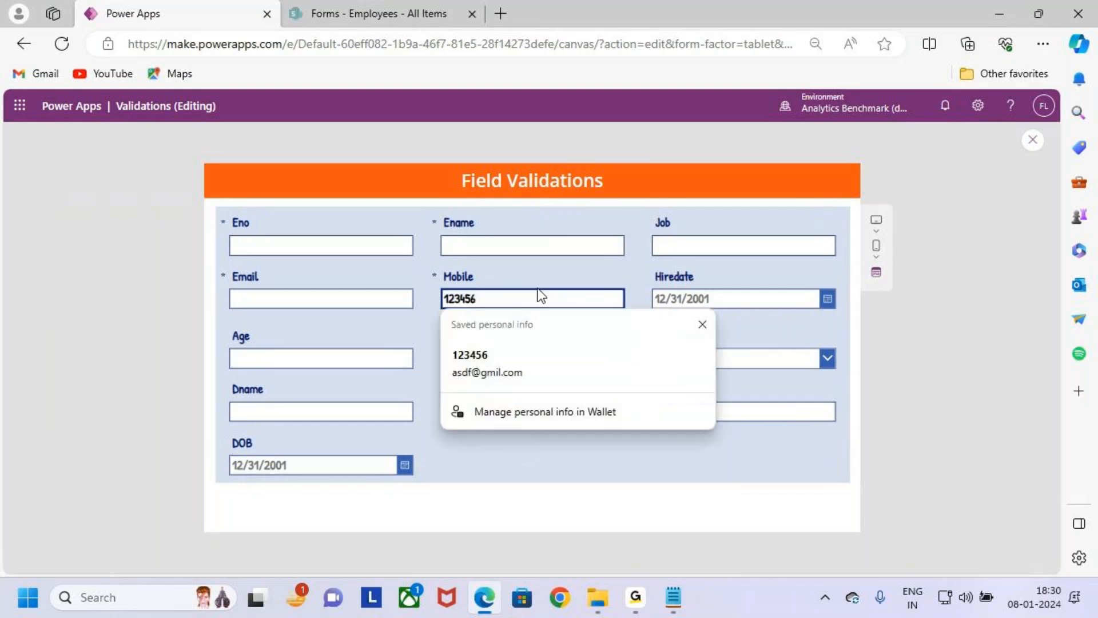
text(t)
key(BackSpace)
- Extend the Mobile number with more digits and test the validation by appending the letters ac
text(788)
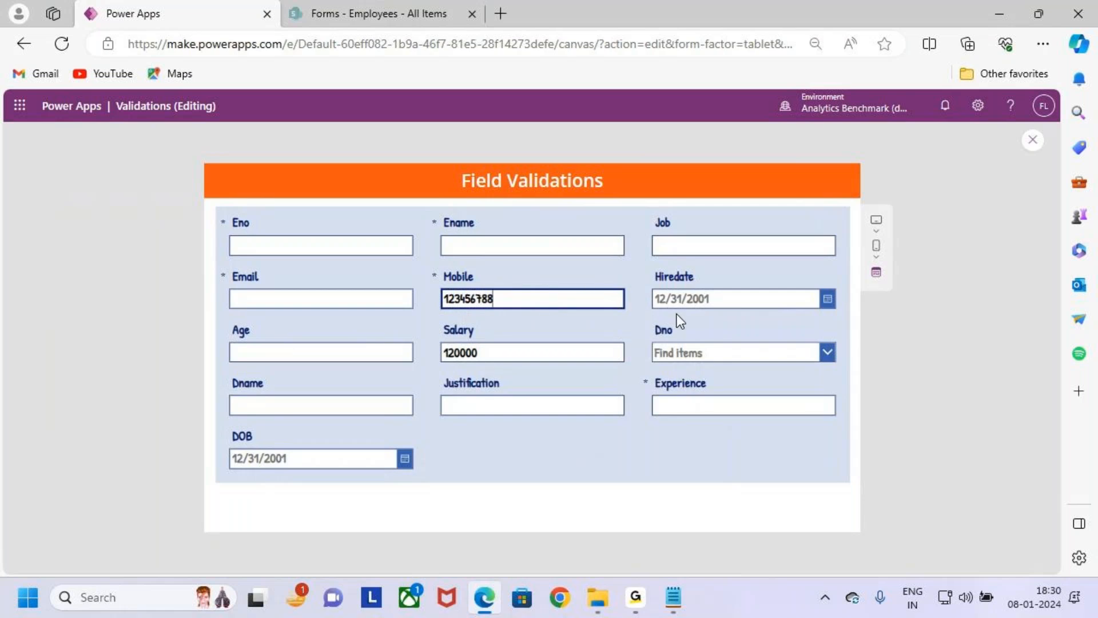
text(ac)
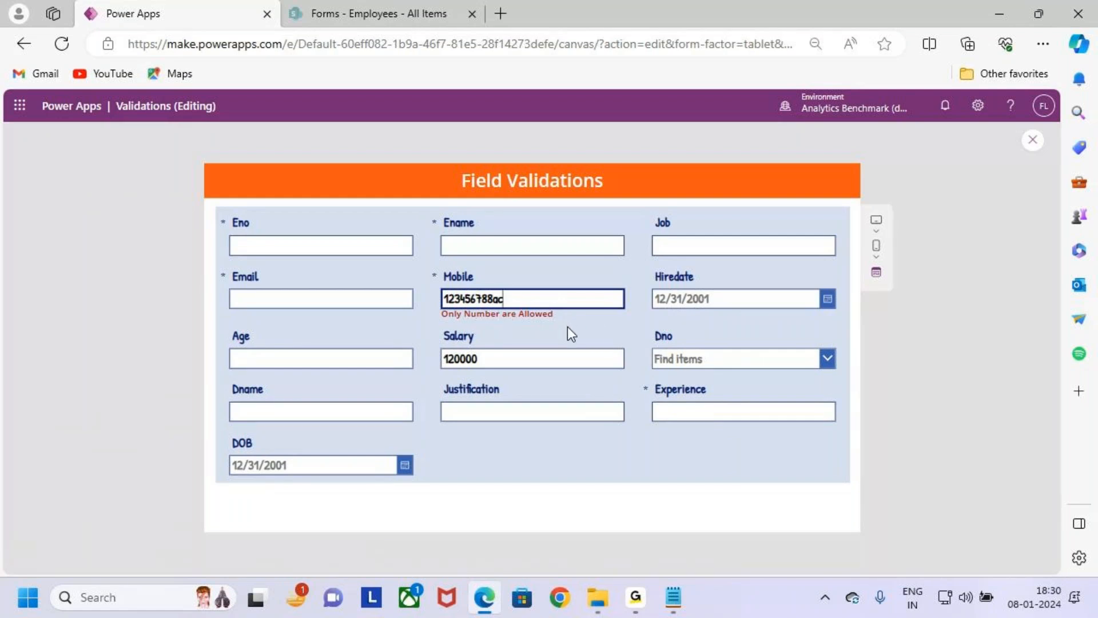
key(BackSpace)
key(BackSpace)
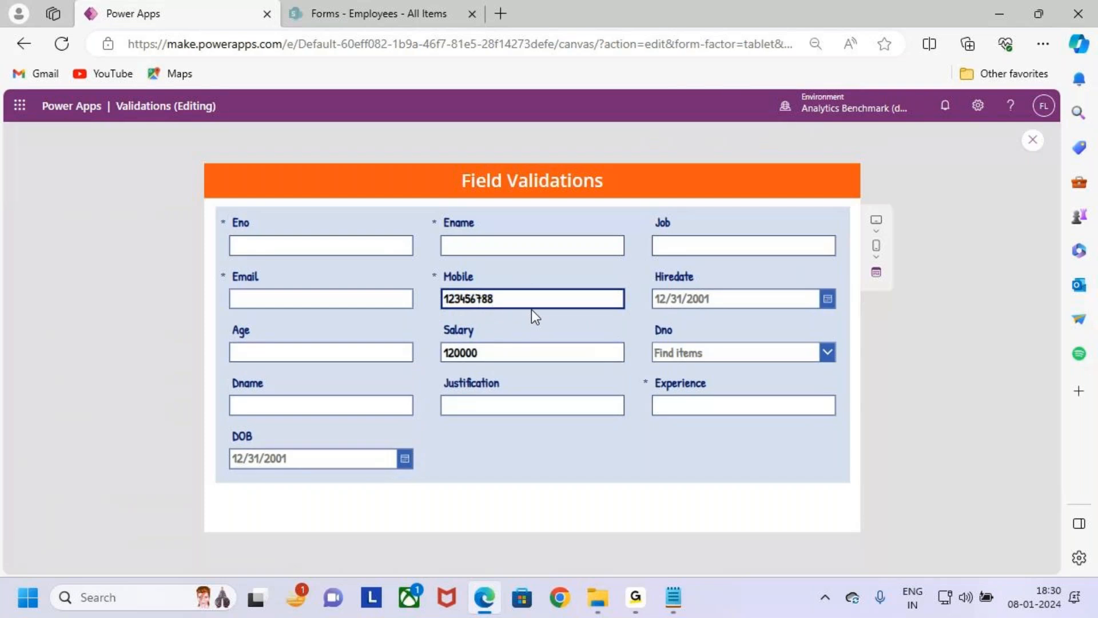
text(a)
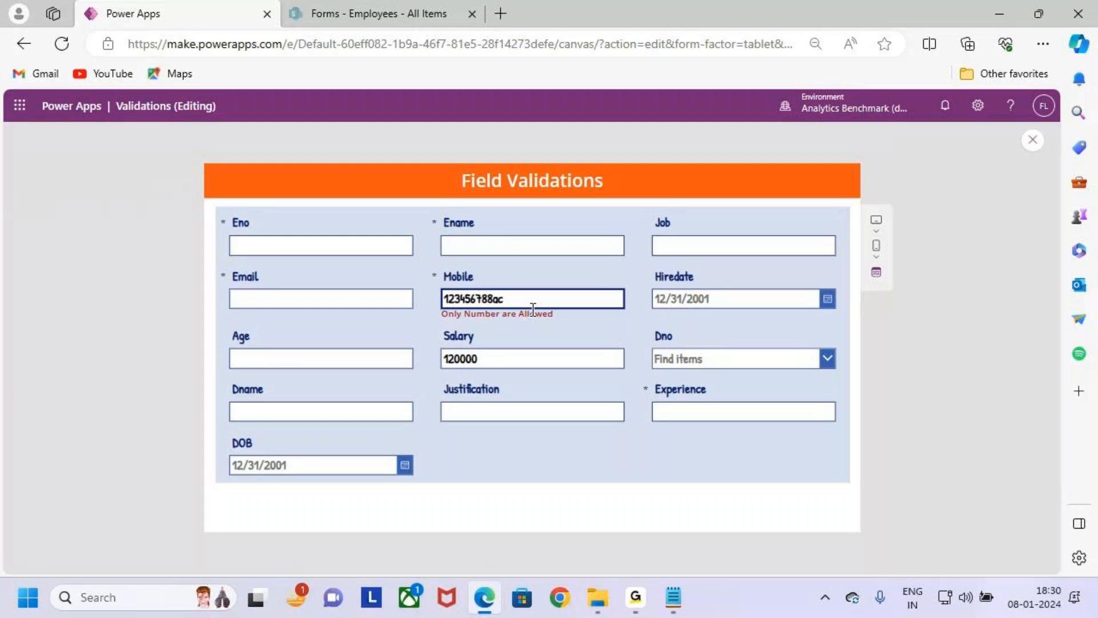
text(c)
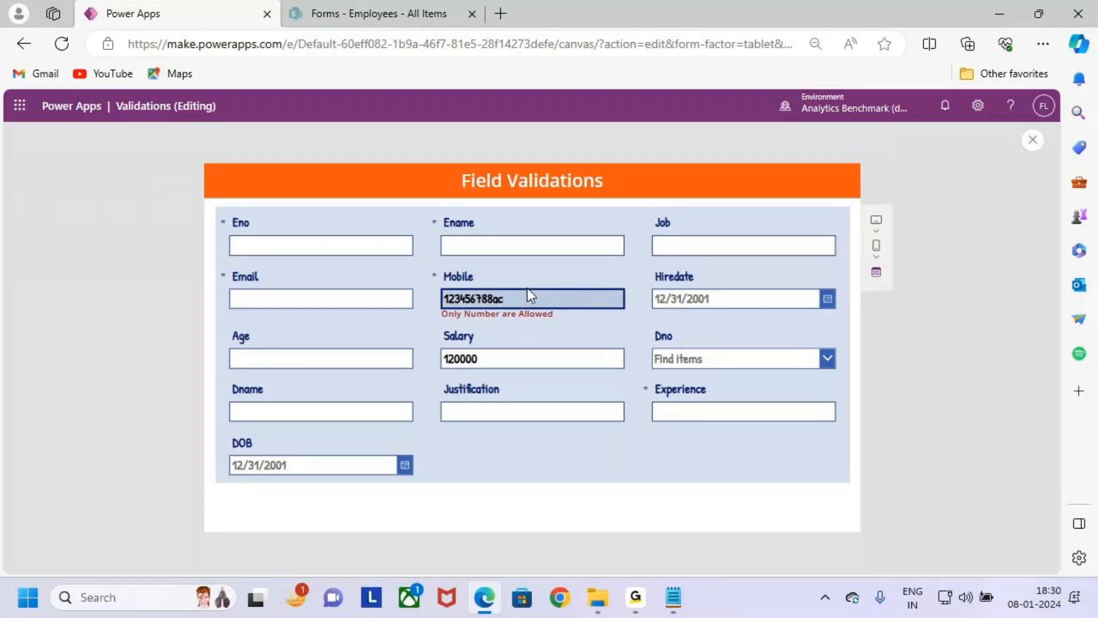
- Clear the whole Mobile entry and leave the field to check the validation on an empty value
drag(527, 298, 454, 301)
key(ctrl+a)
key(BackSpace)
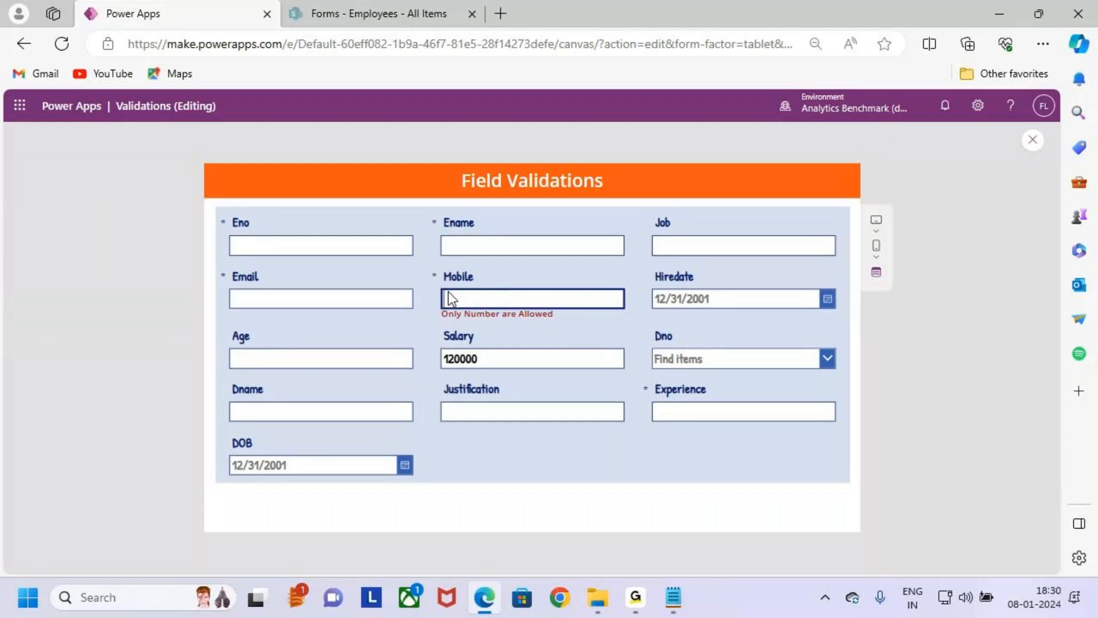
click(633, 320)
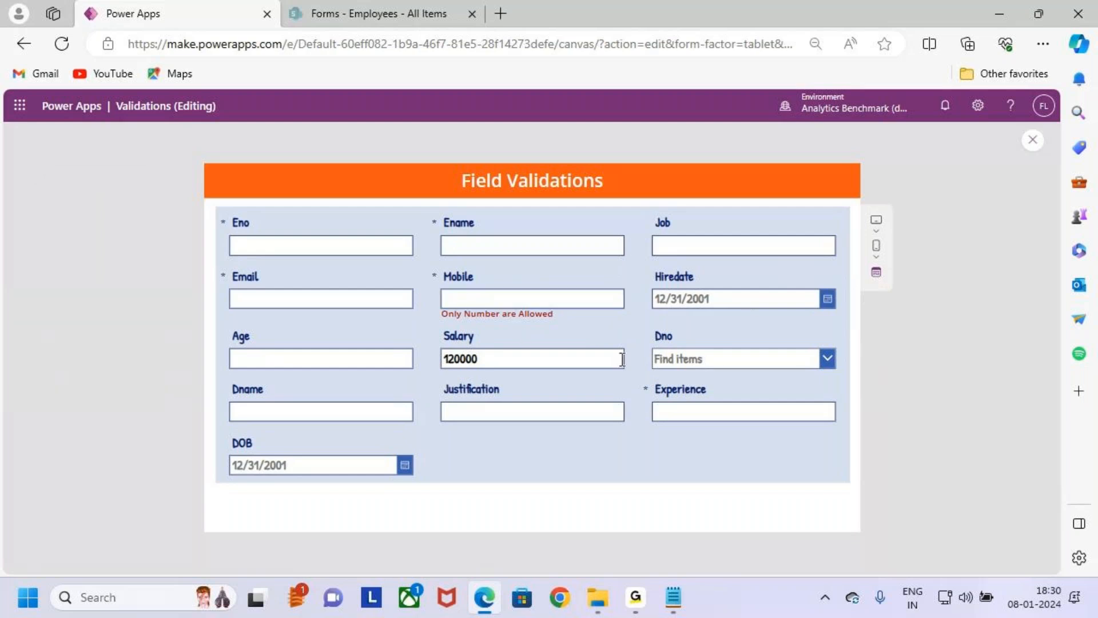
- Mark the empty Mobile field with a box and an arrow using screen annotations
key(ctrl+2)
mouse_move(428, 282)
mouse_down()
mouse_move(485, 299)
mouse_move(631, 319)
mouse_move(634, 310)
mouse_up()
mouse_move(527, 263)
mouse_down()
mouse_move(530, 285)
mouse_move(541, 274)
mouse_up()
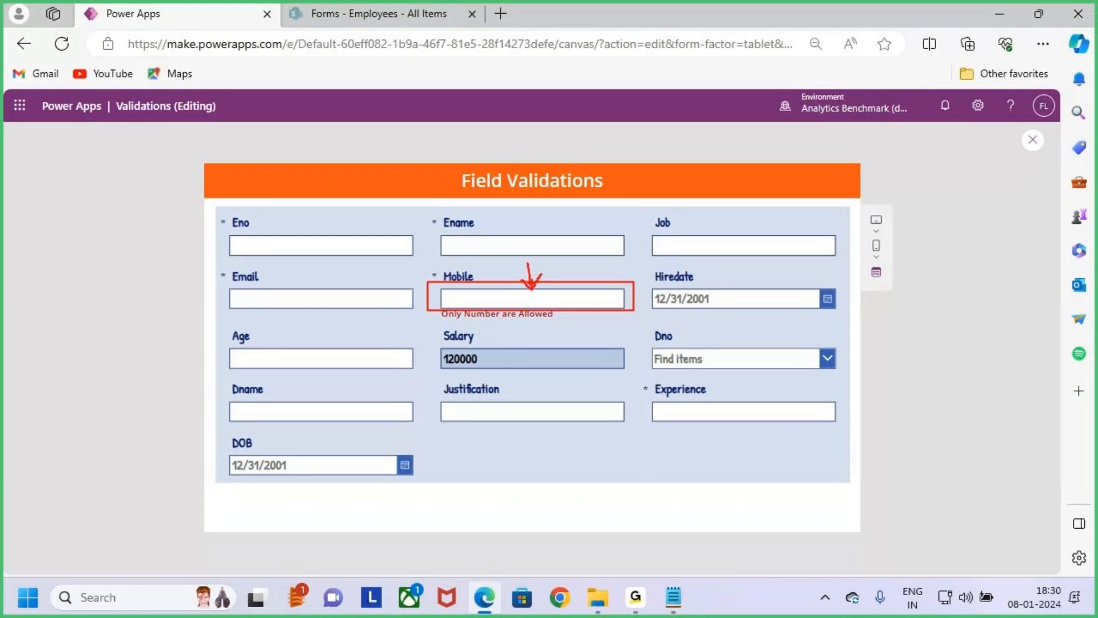
- Clear the existing annotations, mark the error message below the Mobile field with a box and an arrow, and erase the marks
key(e)
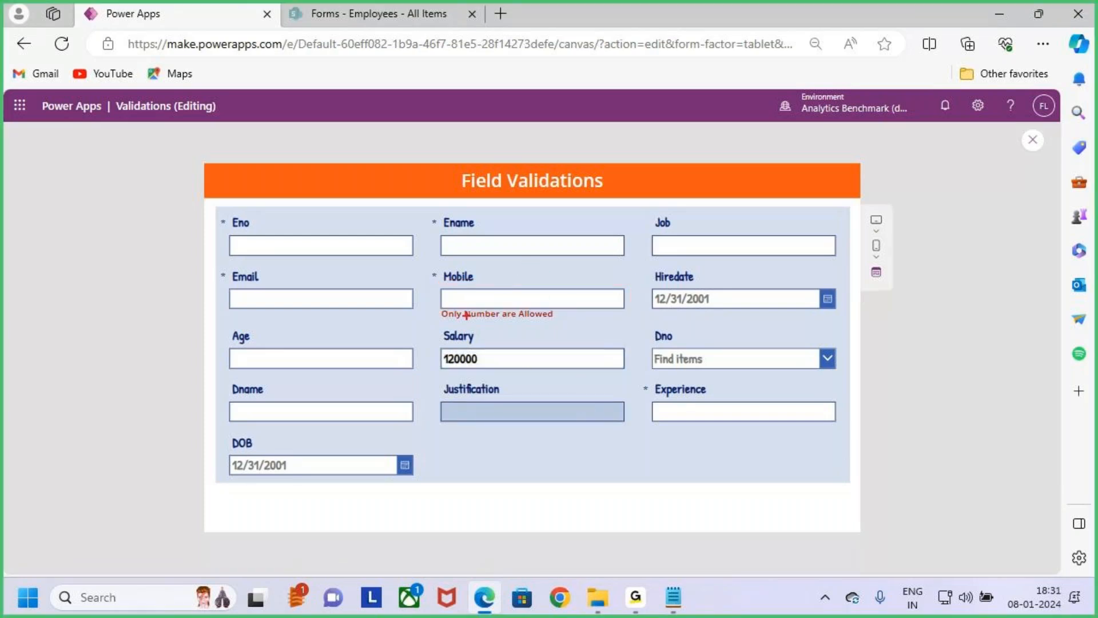
drag(435, 304, 554, 326)
mouse_move(520, 281)
mouse_down()
mouse_move(520, 310)
mouse_move(530, 301)
mouse_up()
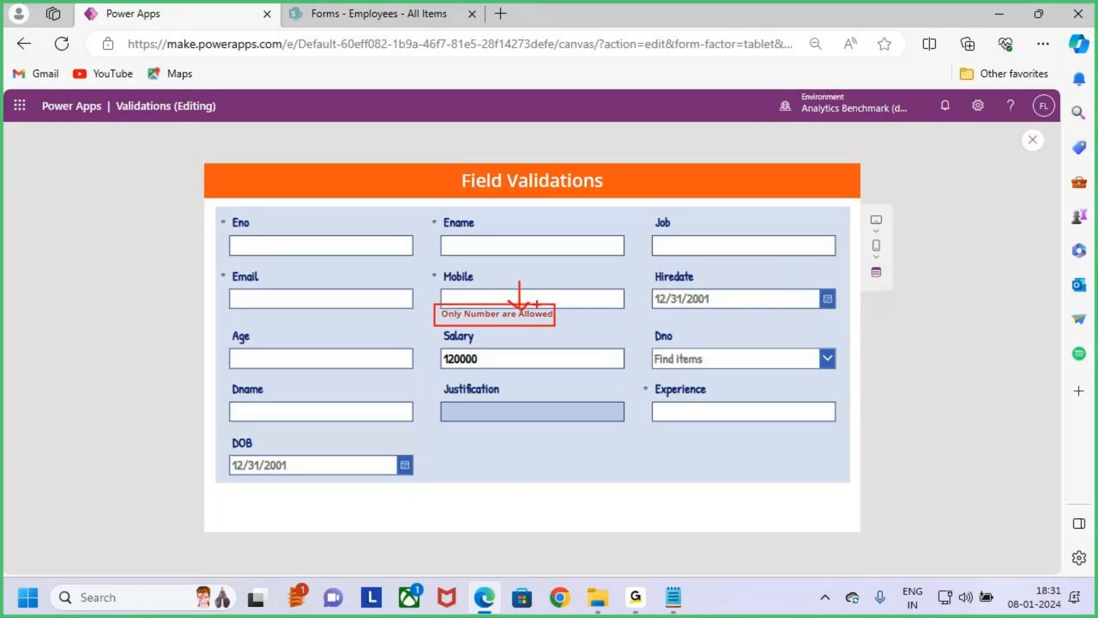
key(e)
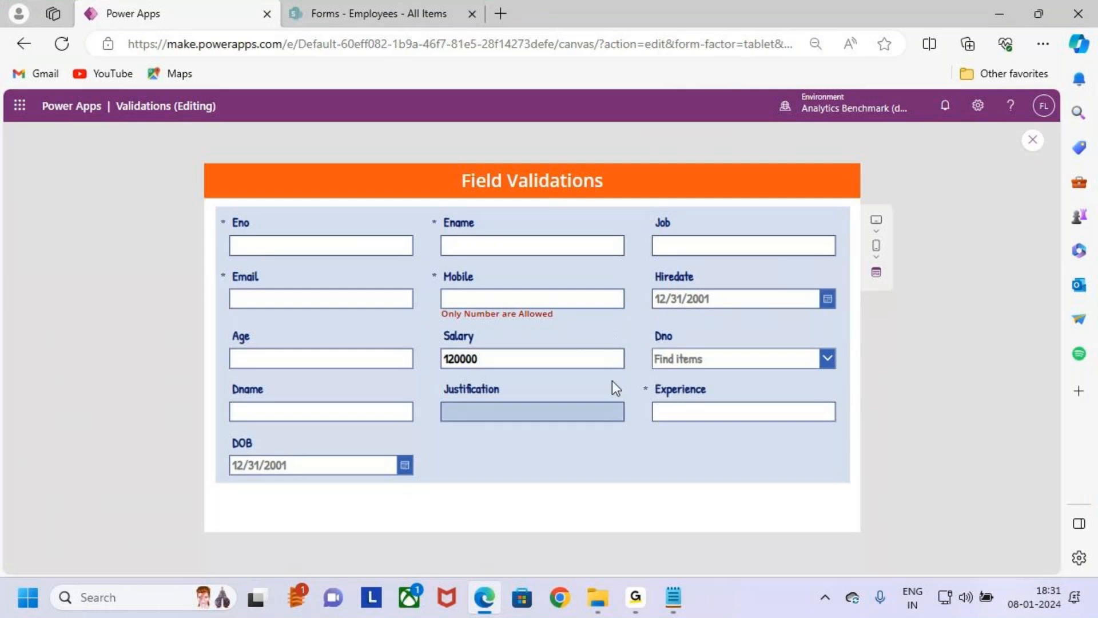
- Exit the app preview and select the error message label in the Mobile card to show its Text formula
click(1032, 140)
click(658, 396)
click(555, 327)
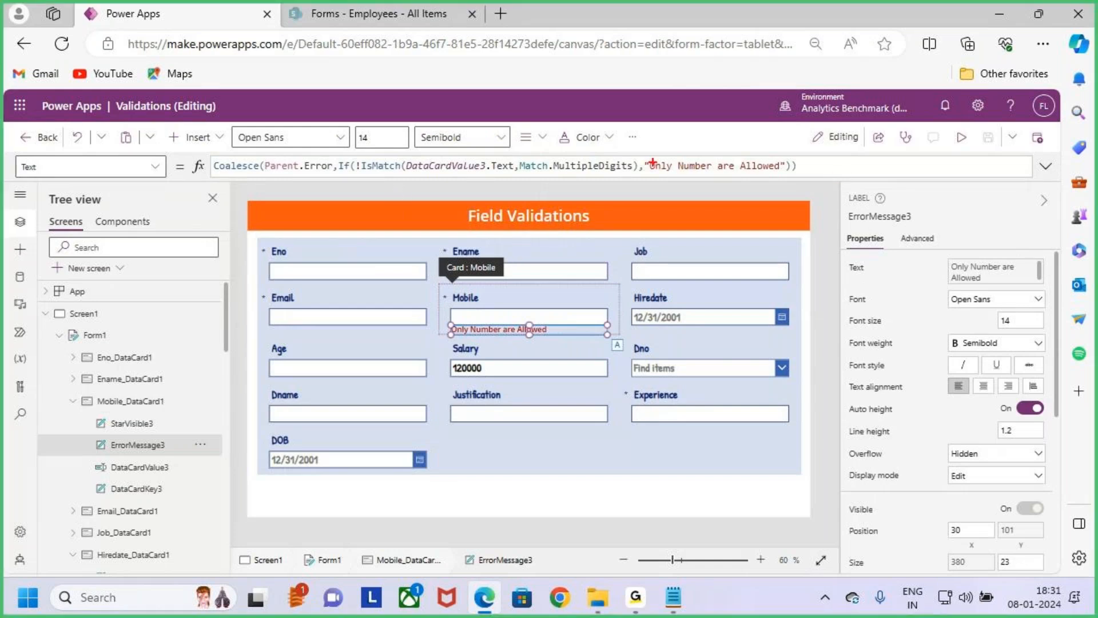
- Annotate the Text formula: box and point an arrow at "Only Number are Allowed", box DataCardValue3.Text and underline MultipleDigits
drag(638, 152, 796, 182)
drag(681, 111, 699, 153)
drag(684, 142, 699, 153)
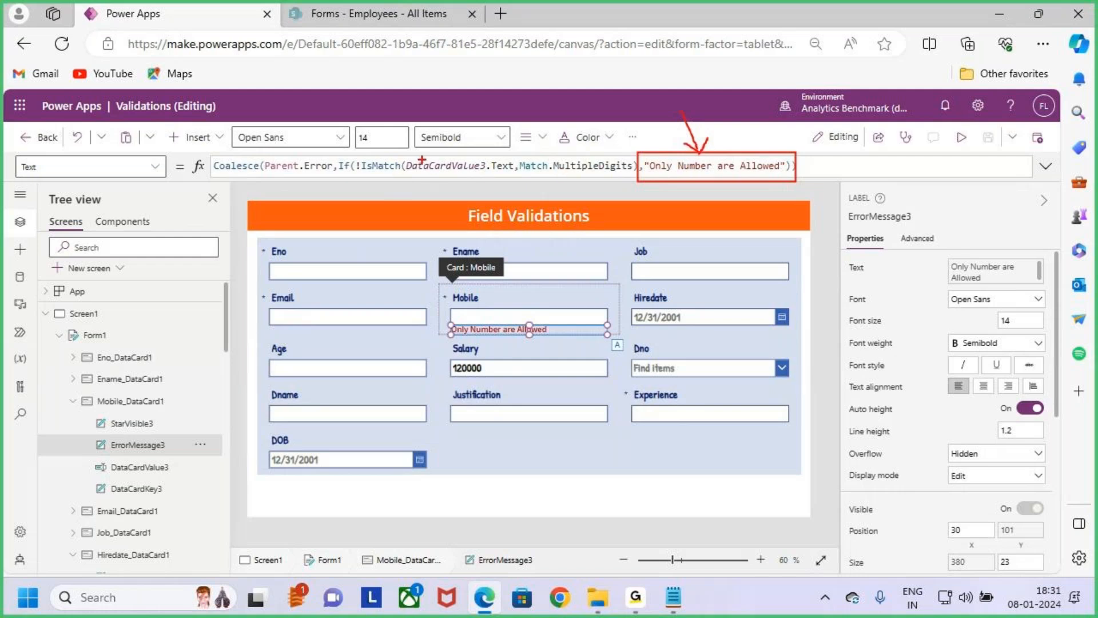
mouse_move(407, 155)
mouse_down()
mouse_move(509, 178)
mouse_move(613, 174)
mouse_up()
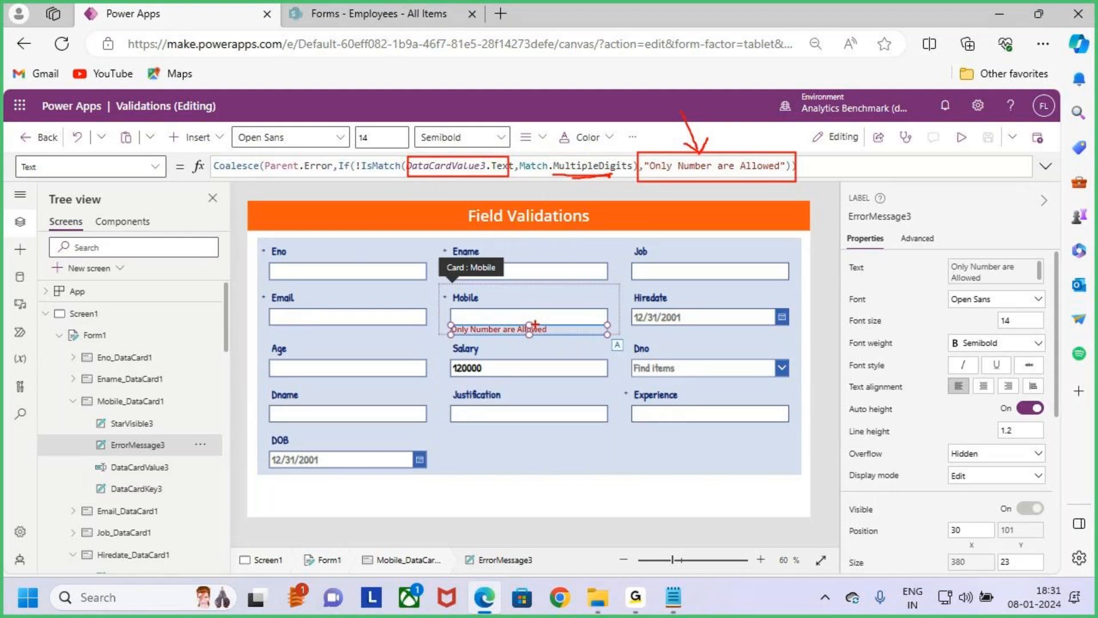
- Clear the annotations, insert IsBlank before !IsMatch in the label's Text formula, and move !IsMatch onto a separate line
key(Escape)
click(356, 166)
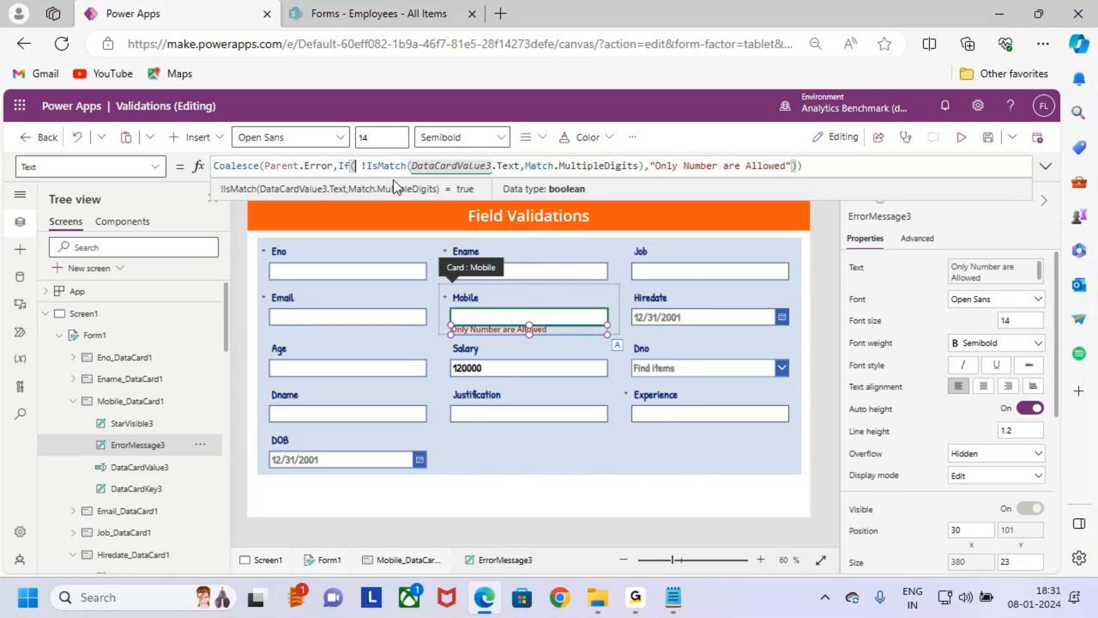
text(is)
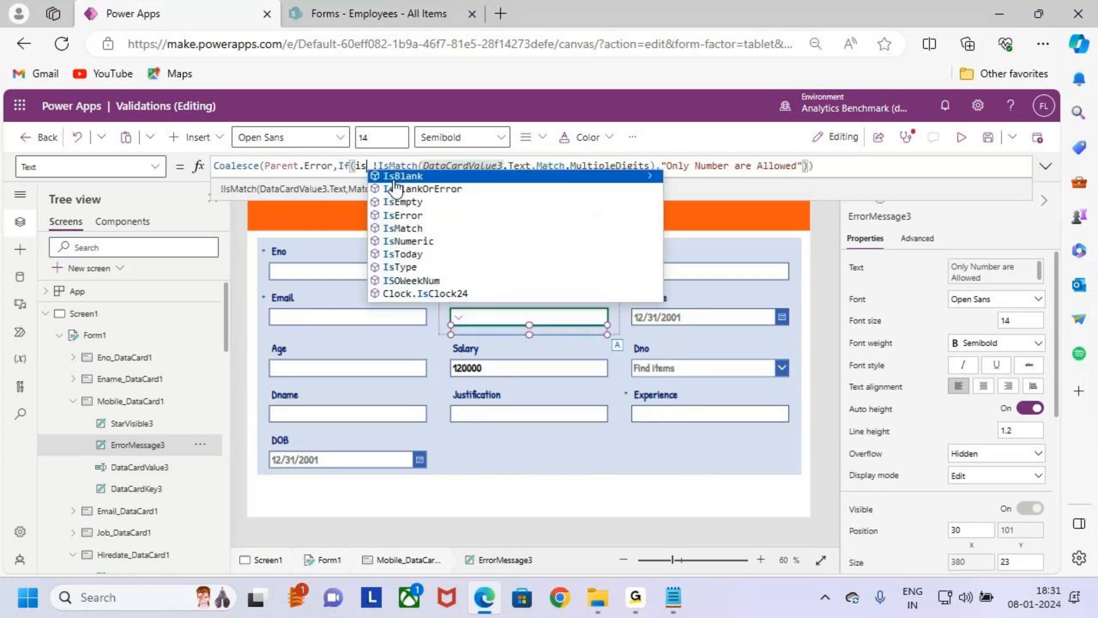
click(394, 179)
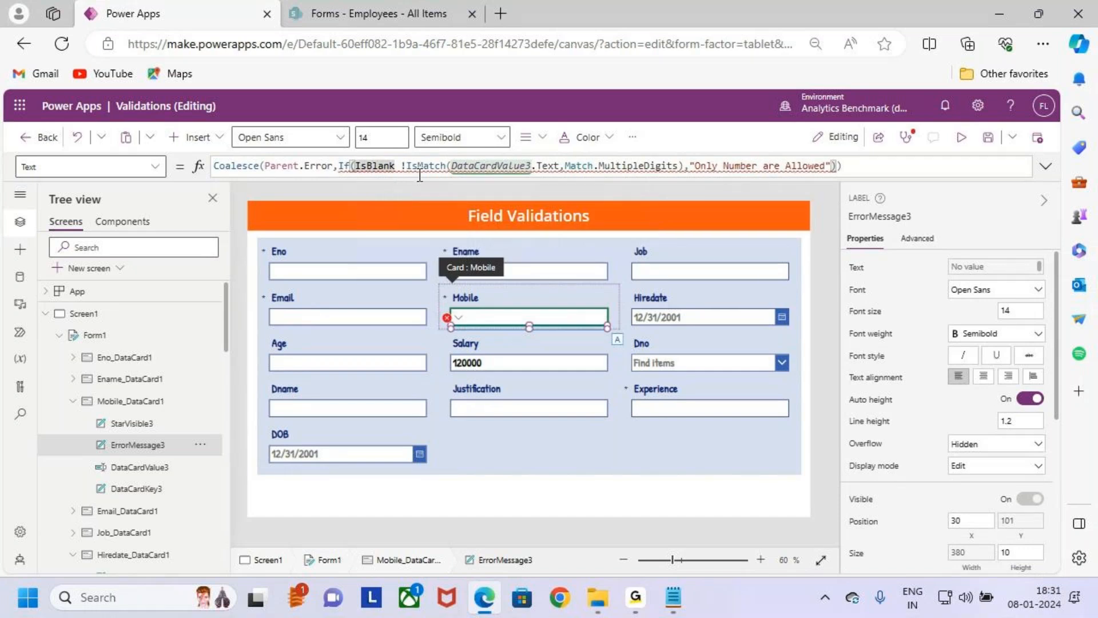
click(402, 167)
key(Return)
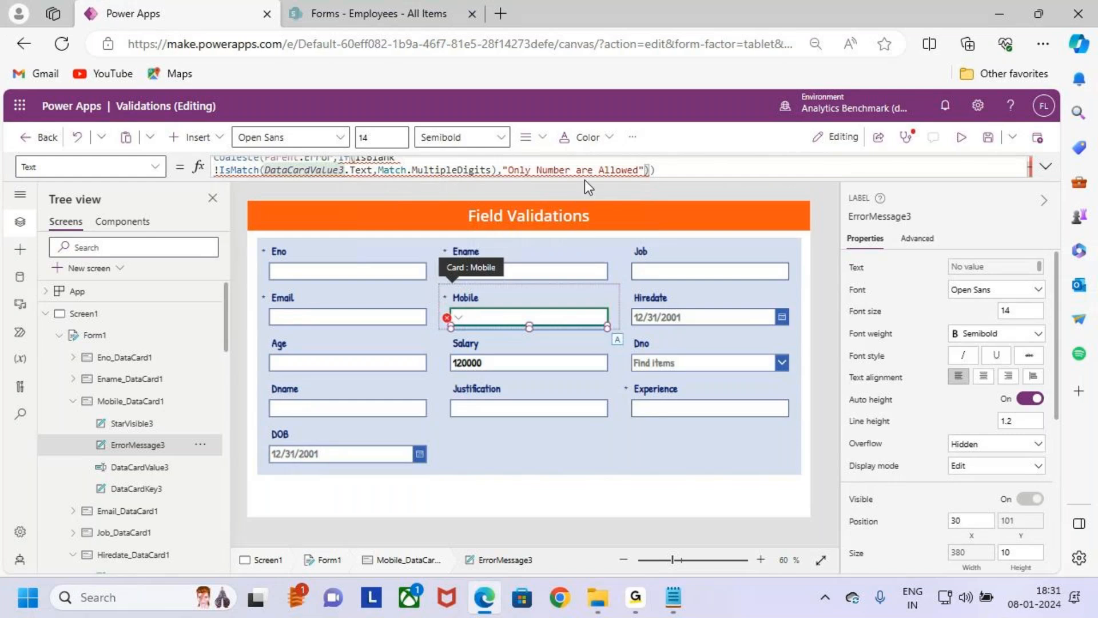
click(1046, 167)
click(431, 163)
key(Return)
- Negate the IsBlank function with "!" and add its opening parenthesis
click(393, 165)
key(shift+Left)
key(shift+Left)
key(shift+Left)
key(shift+Left)
key(shift+Left)
key(shift+Left)
key(shift+Left)
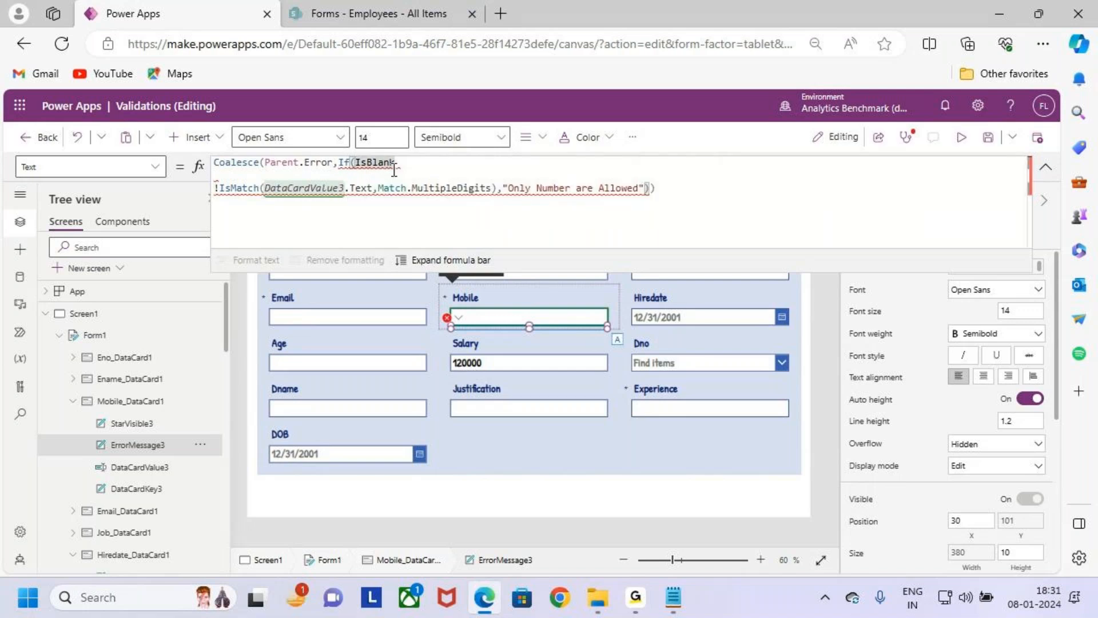
key(Left)
text(!)
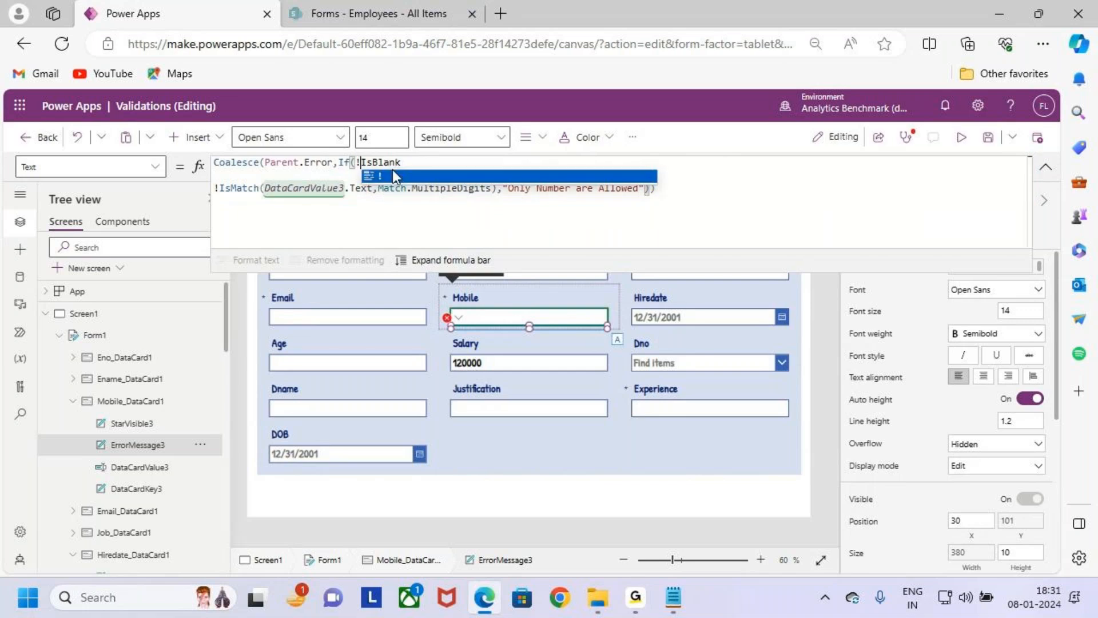
key(Right)
key(Right)
key(Right)
key(Right)
key(Right)
key(Right)
key(Right)
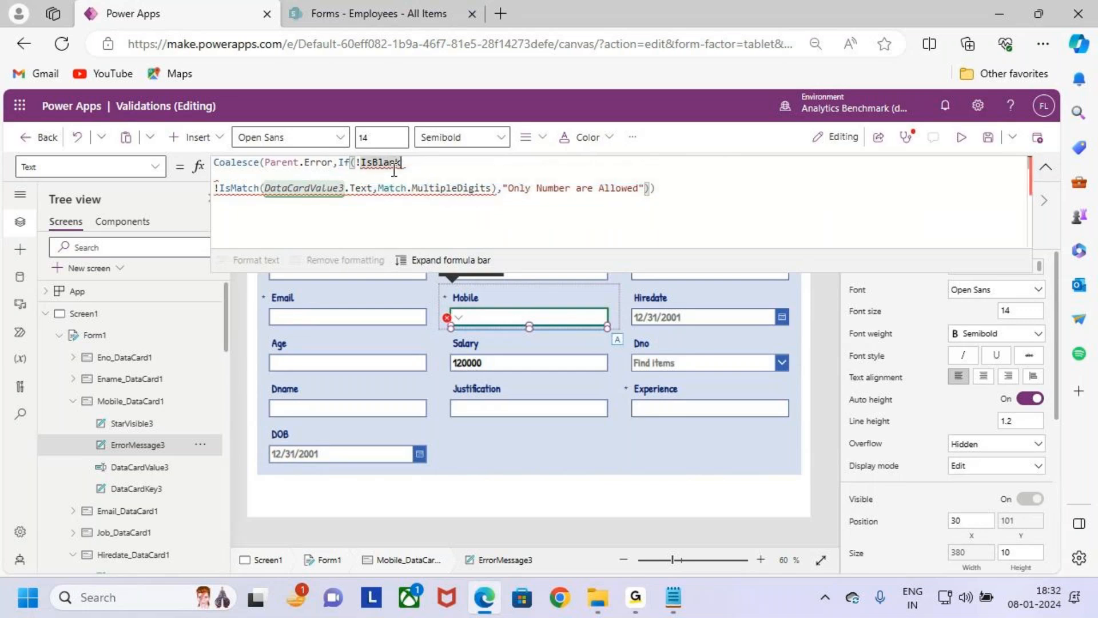
text(()
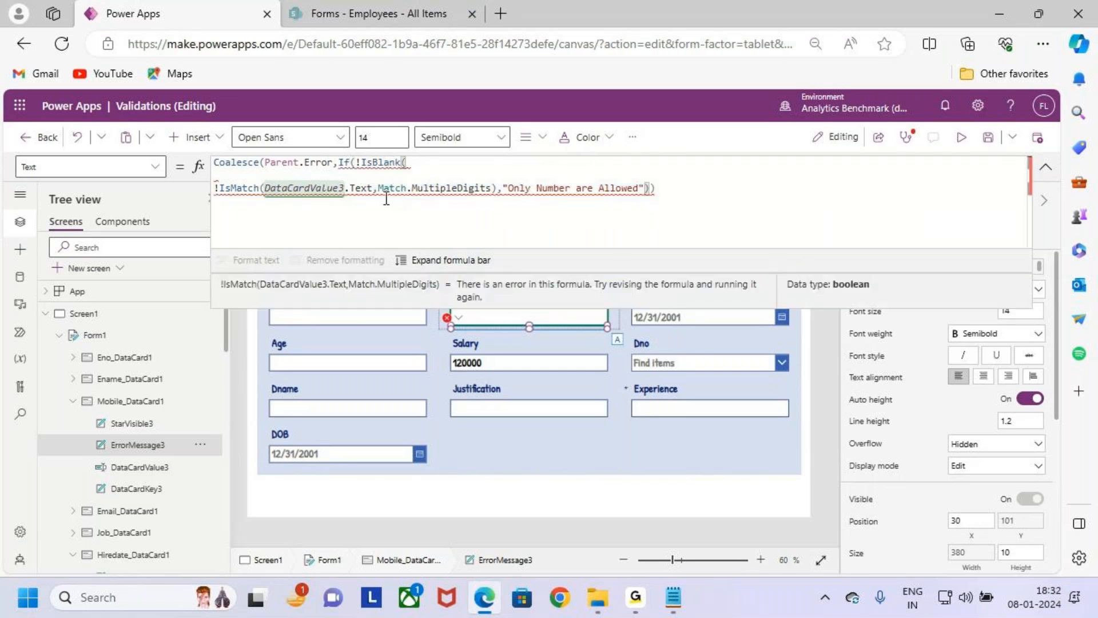
- Copy DataCardValue3.Text into IsBlank as its argument, close the parenthesis, and join it to the IsMatch condition with &&
drag(373, 188, 267, 189)
key(ctrl+c)
triple_click(459, 160)
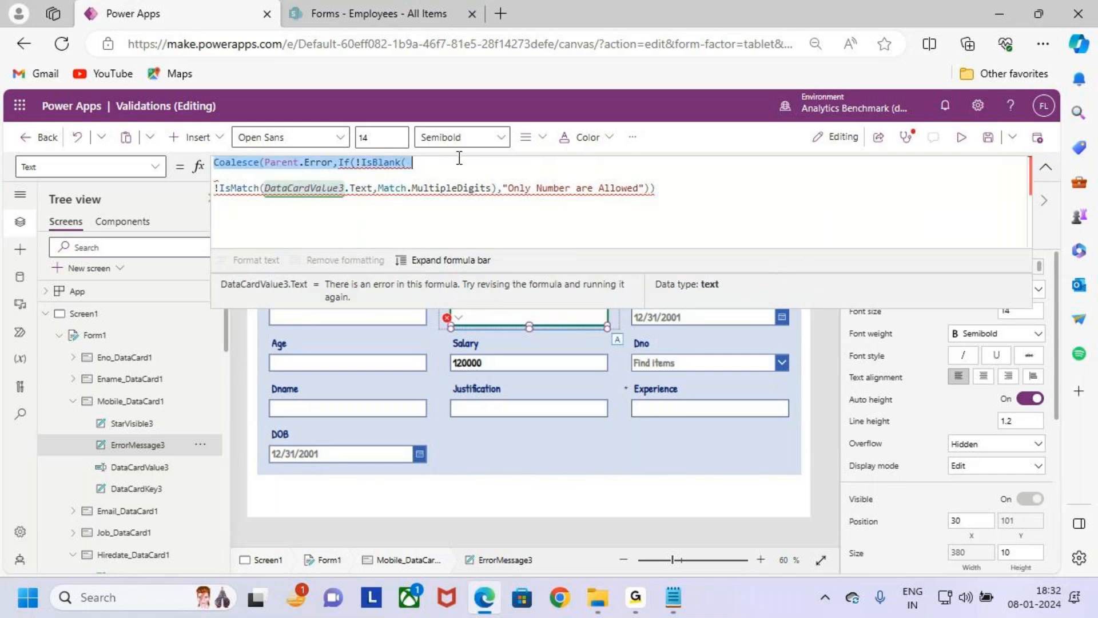
key(BackSpace)
key(ctrl+z)
click(460, 163)
key(ctrl+v)
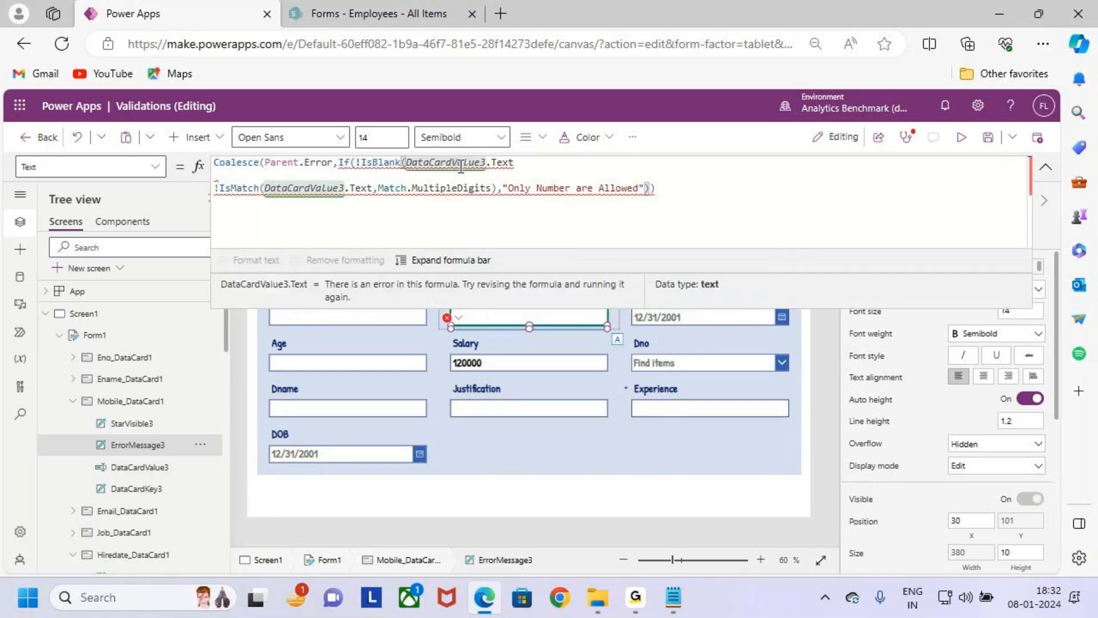
text())
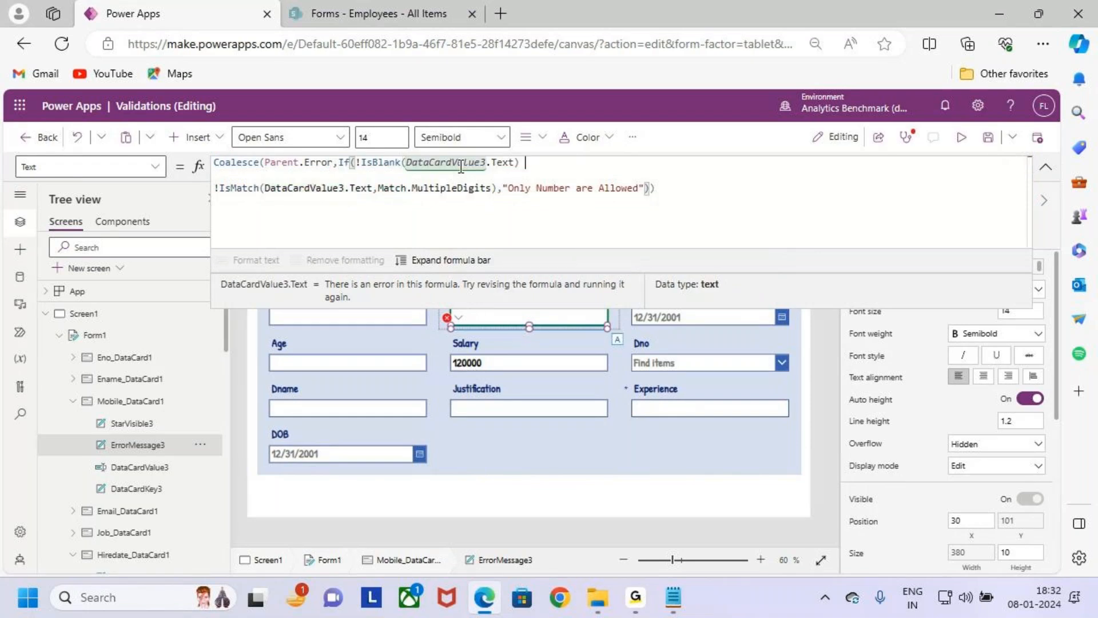
text( &&)
click(684, 190)
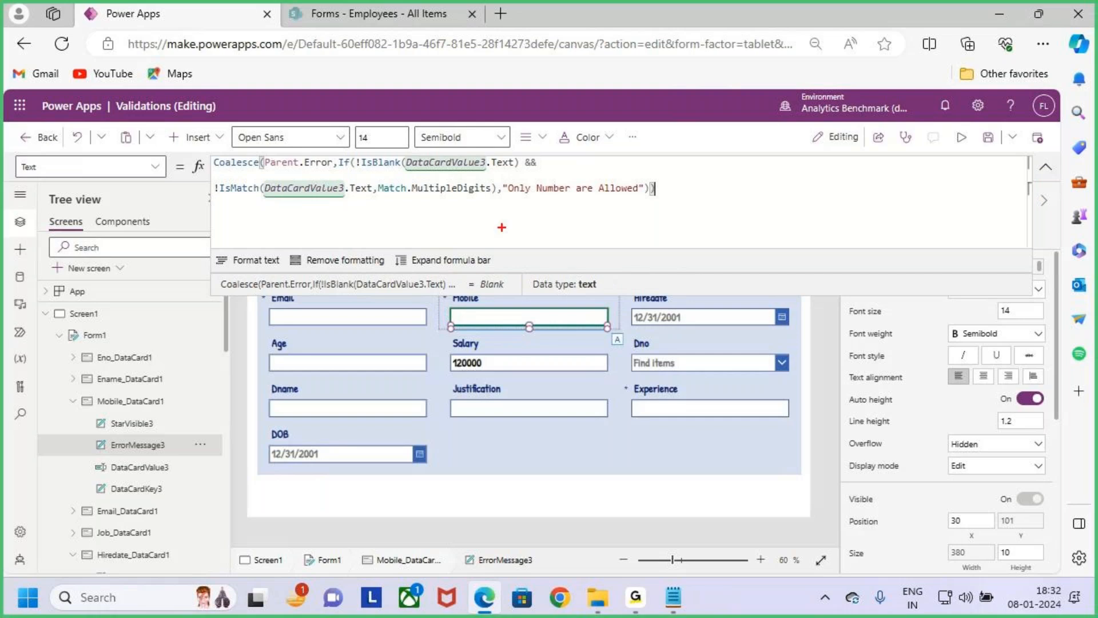
- Annotate the formula: underline both DataCardValue3 references and MultipleDigits, box and point at "Only Number are Allowed", and clear the marks
drag(280, 202, 324, 200)
mouse_move(379, 179)
mouse_down()
mouse_move(471, 204)
mouse_move(660, 203)
mouse_up()
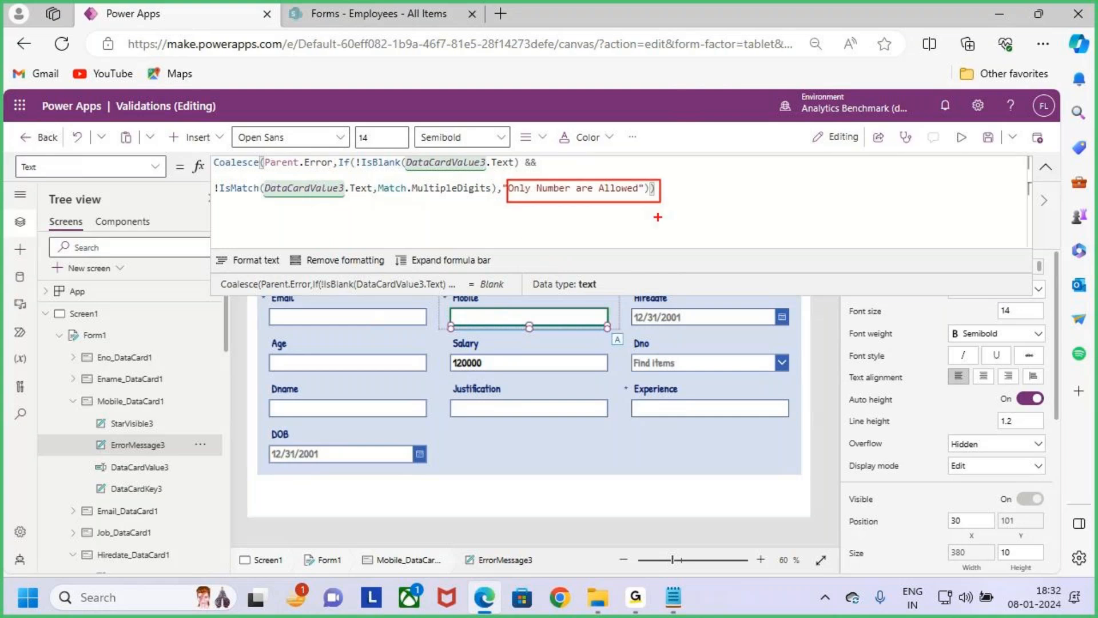
drag(408, 169, 486, 169)
drag(417, 168, 468, 167)
drag(274, 201, 313, 201)
drag(564, 163, 569, 193)
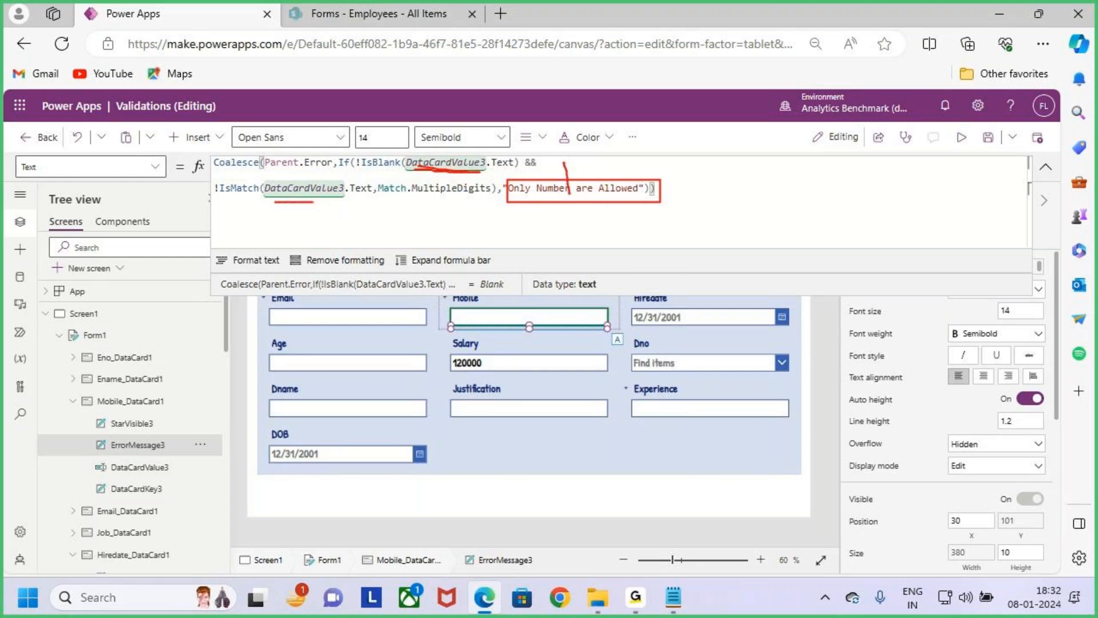
drag(393, 203, 437, 202)
drag(580, 167, 563, 209)
drag(558, 162, 577, 177)
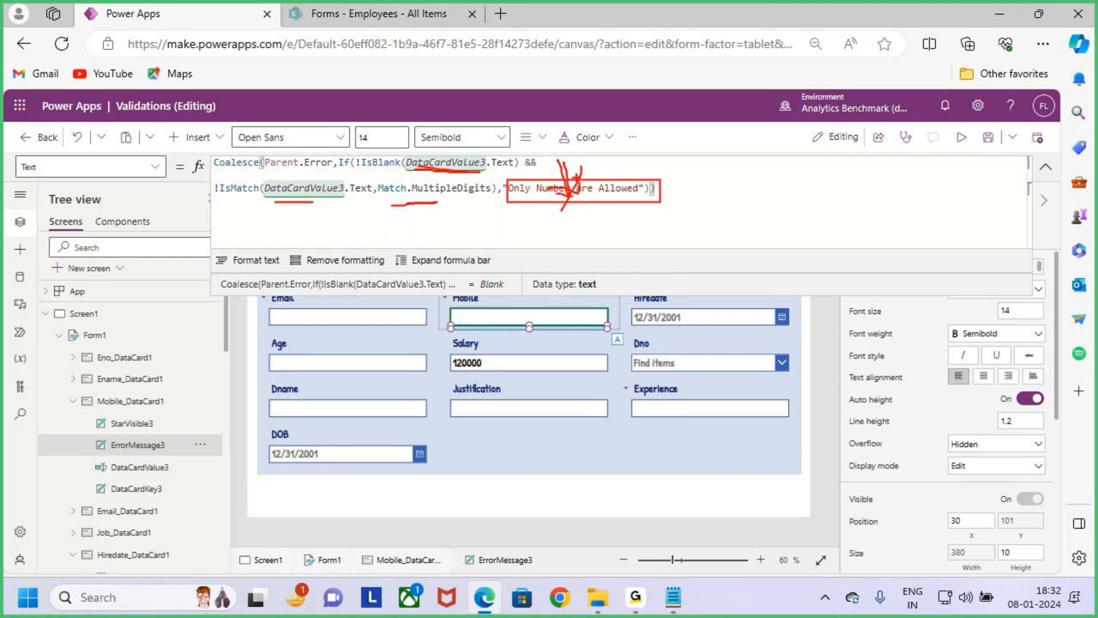
mouse_move(429, 169)
mouse_down()
mouse_move(478, 171)
mouse_move(435, 144)
mouse_move(400, 177)
mouse_move(483, 190)
mouse_move(389, 176)
mouse_move(413, 211)
mouse_up()
key(Escape)
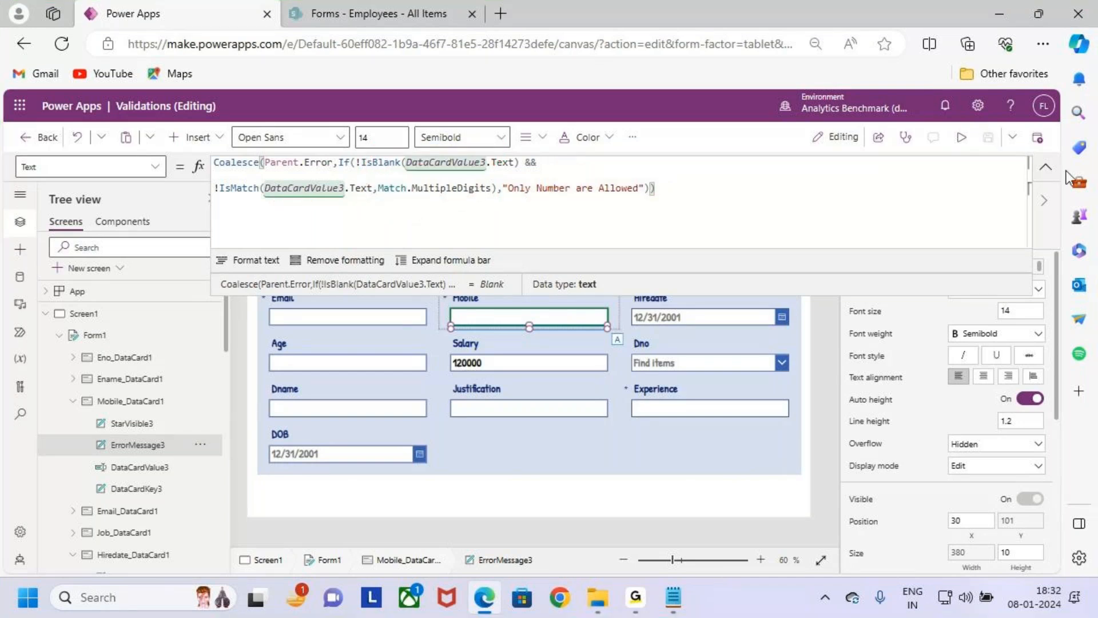
- Preview the app, box the empty Mobile field and clear the mark, and enter a digits-only test number in it
click(961, 139)
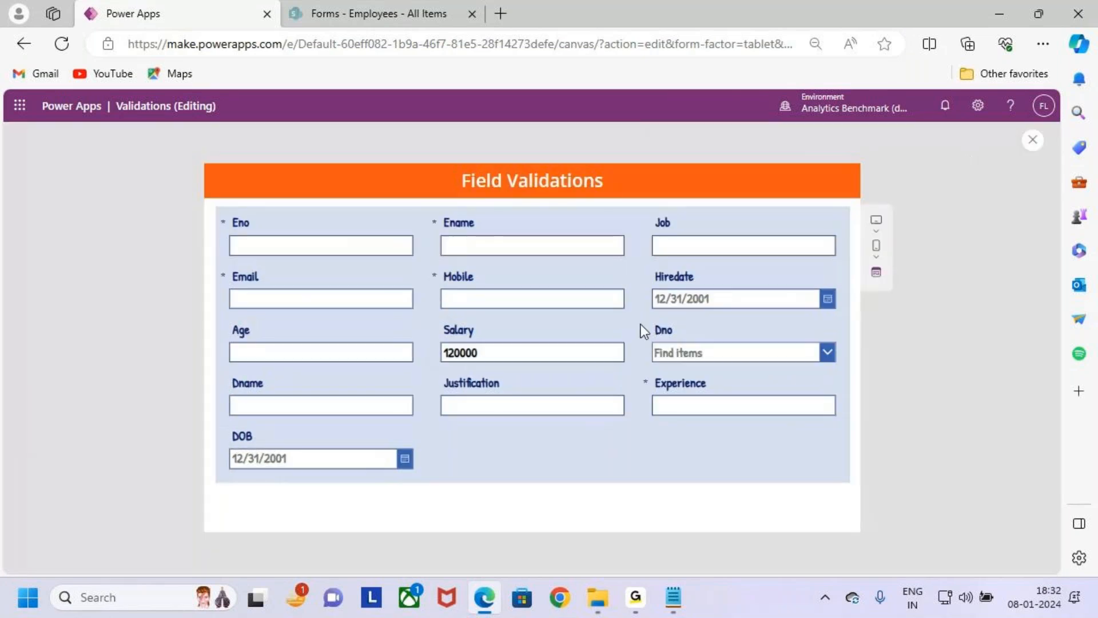
drag(426, 281, 665, 324)
key(Escape)
click(555, 298)
text(12233)
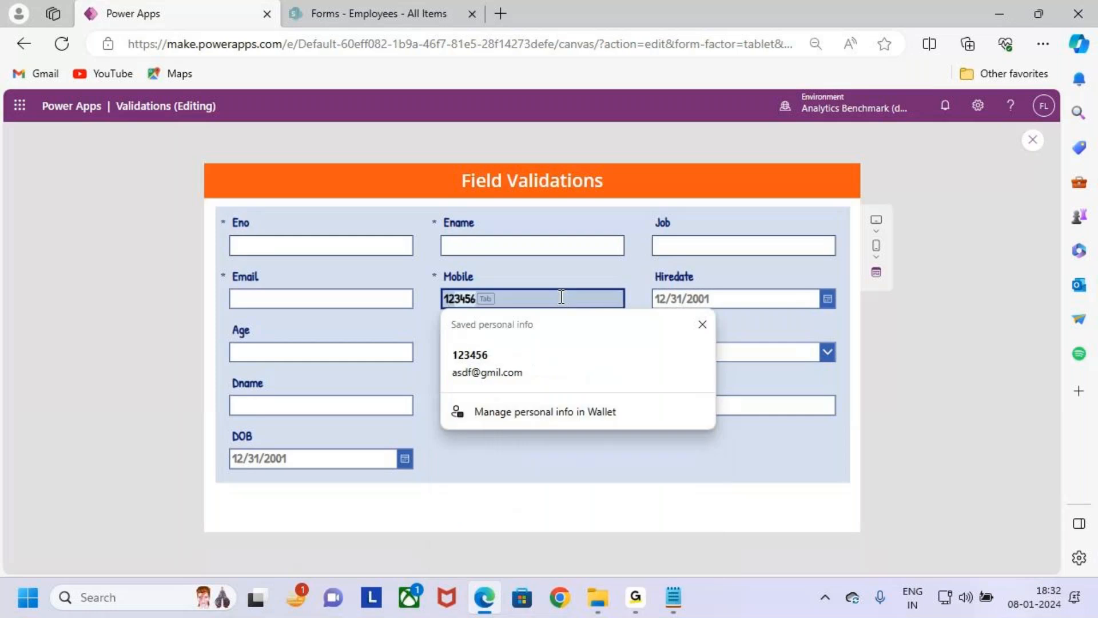
text(4434)
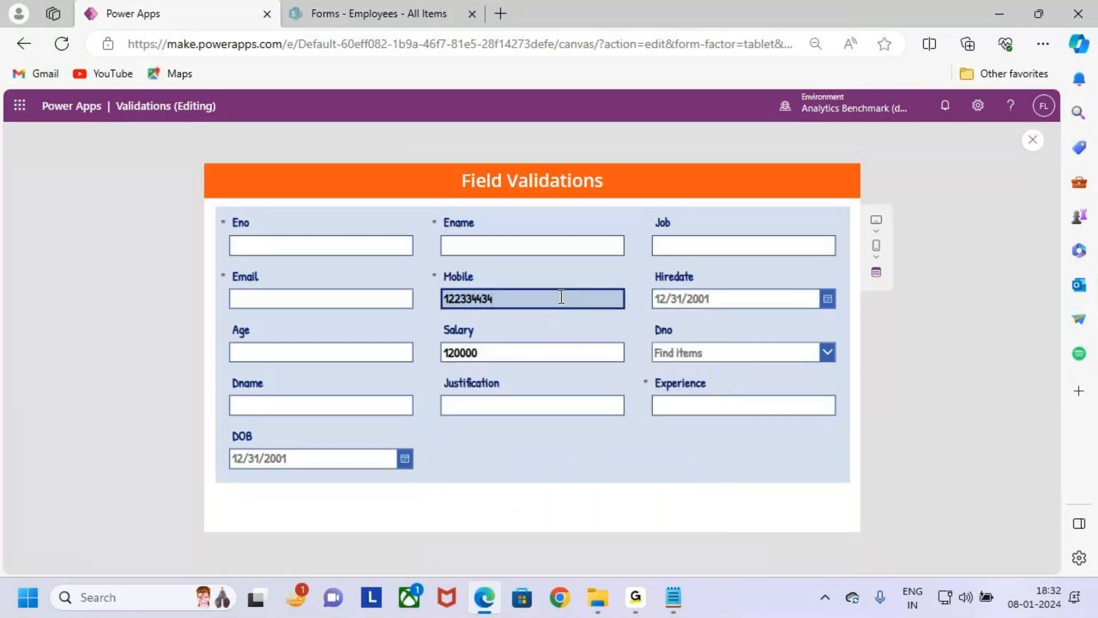
text(a)
- Append the letters "rdggdbf" to the Mobile entry, box the error message below the field, and clear the mark
key(BackSpace)
text(r)
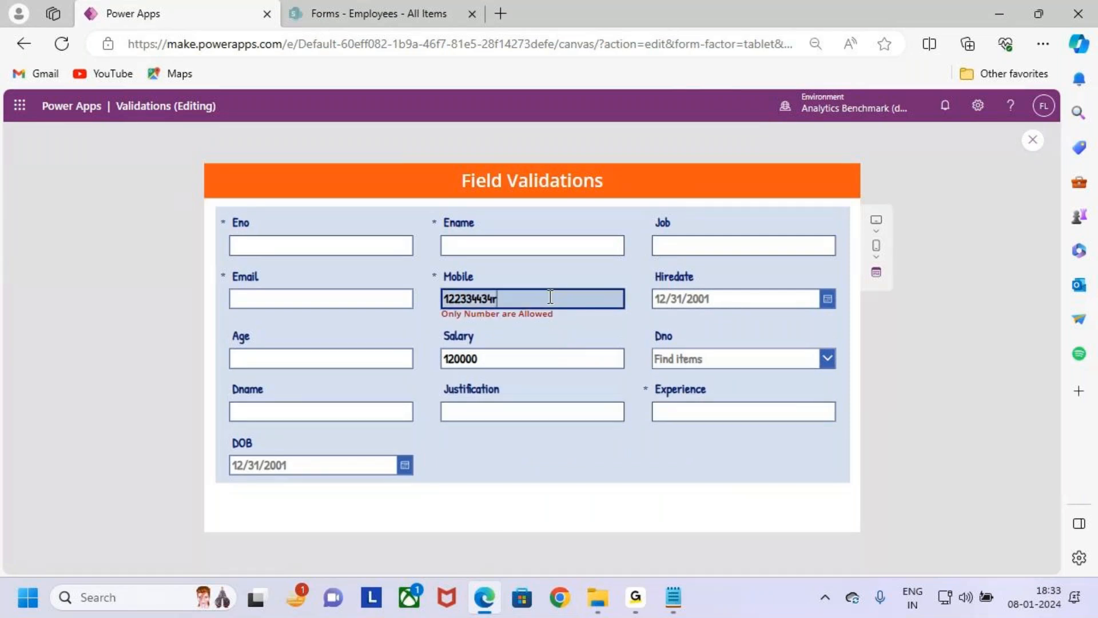
text(dggdbf)
key(ctrl+2)
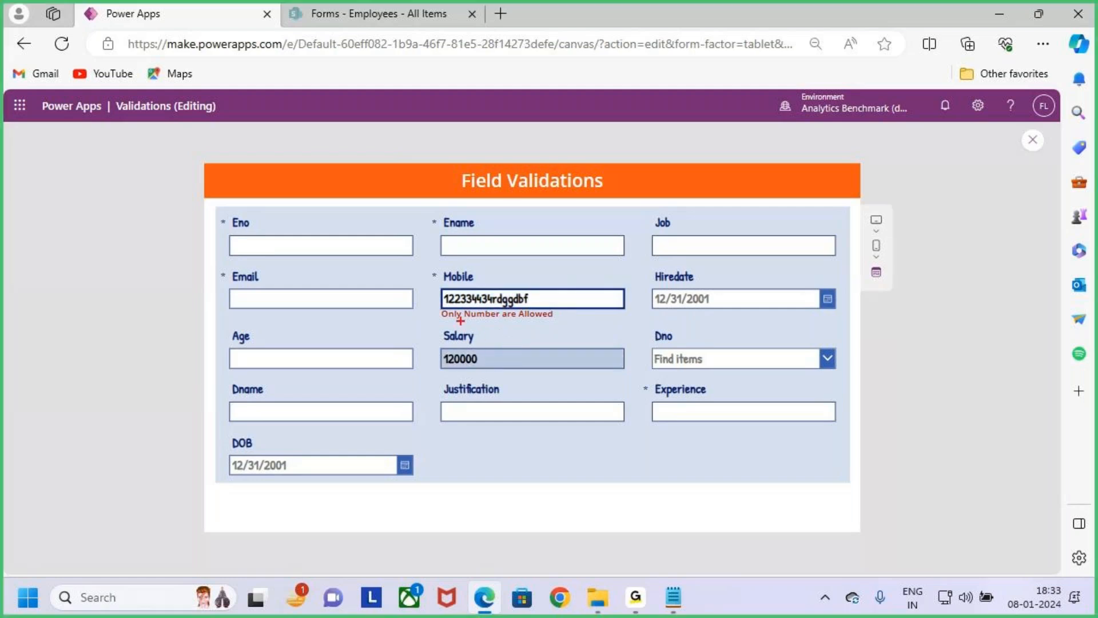
mouse_move(433, 308)
mouse_down()
mouse_move(559, 316)
mouse_move(586, 331)
mouse_up()
key(Escape)
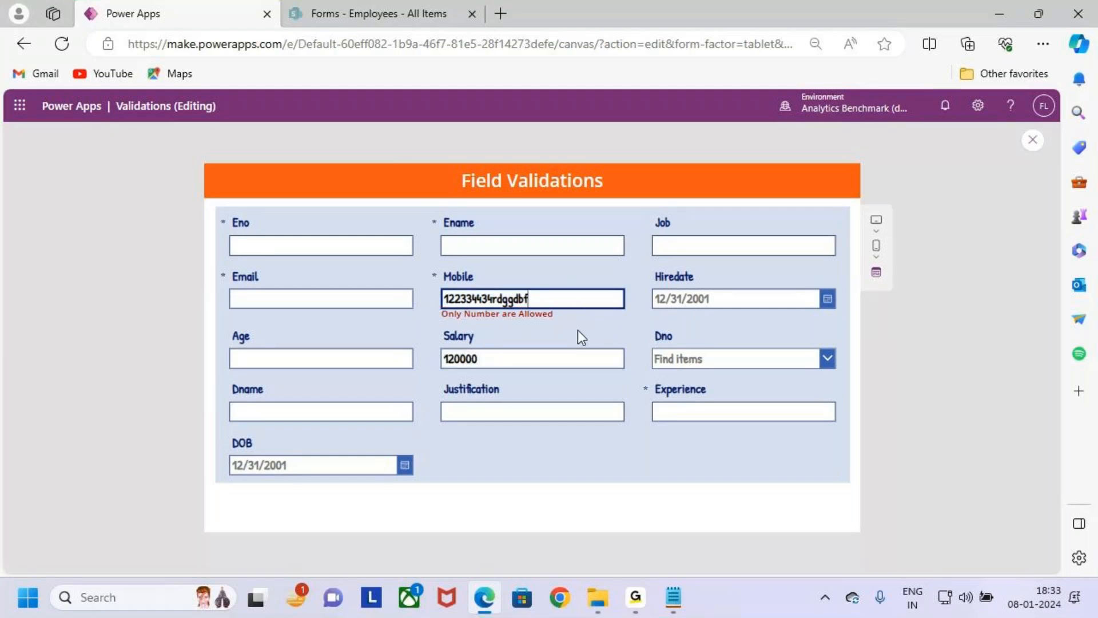
- Delete the mixed Mobile entry and enter a shorter digits-only test number in the field
click(542, 298)
key(BackSpace)
key(BackSpace)
key(BackSpace)
key(BackSpace)
key(BackSpace)
key(BackSpace)
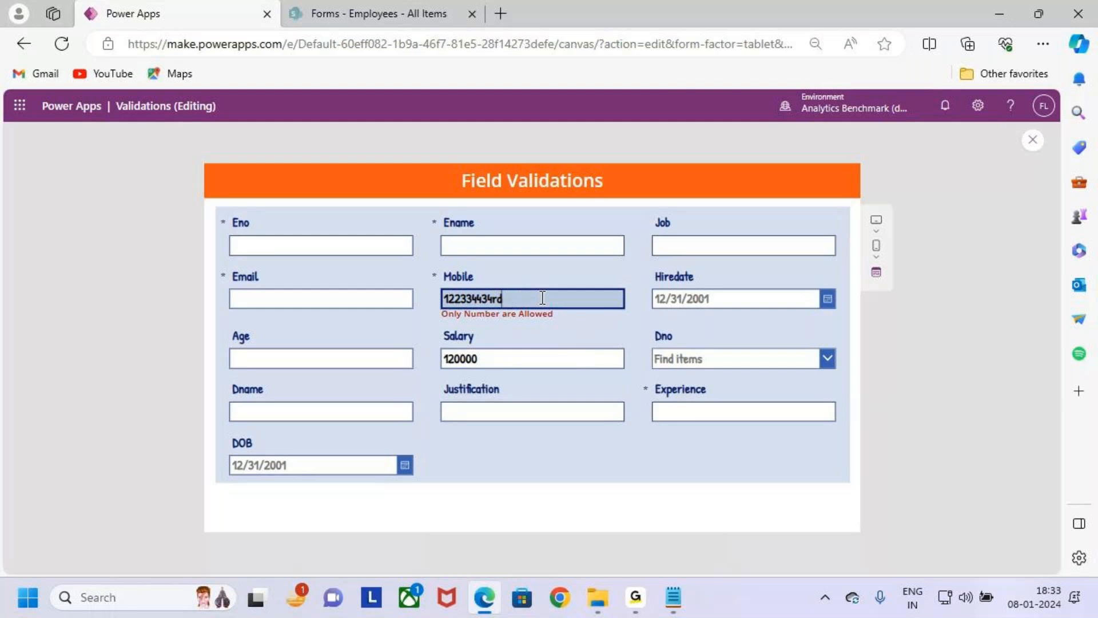
key(BackSpace)
key(BackSpace)
key(BackSpace)
key(BackSpace)
key(BackSpace)
key(BackSpace)
key(BackSpace)
key(BackSpace)
key(BackSpace)
text(1)
key(BackSpace)
text(565566)
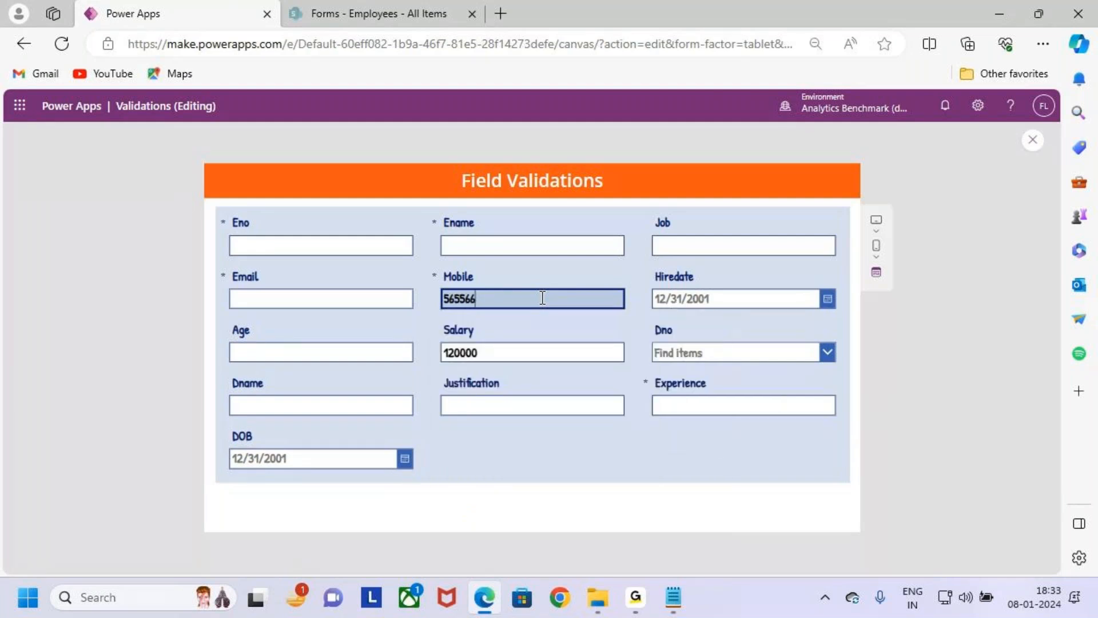
- Replace the Mobile digits with the letters "asdd", and empty the field again
key(BackSpace)
key(BackSpace)
key(BackSpace)
key(BackSpace)
key(BackSpace)
key(BackSpace)
text(asdd)
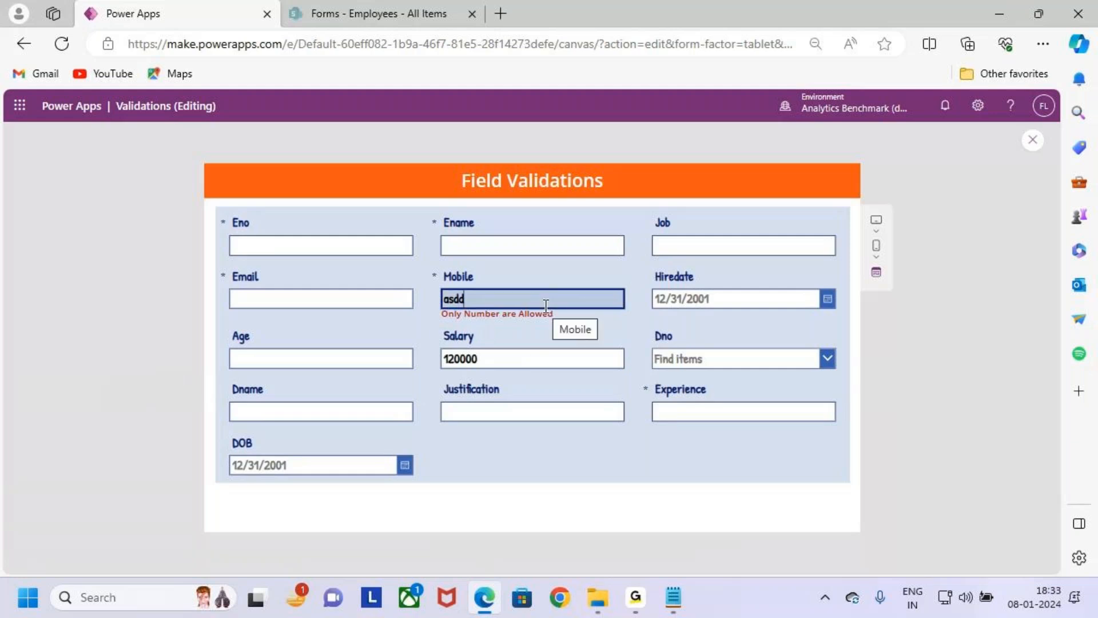
key(BackSpace)
key(BackSpace)
key(BackSpace)
key(BackSpace)
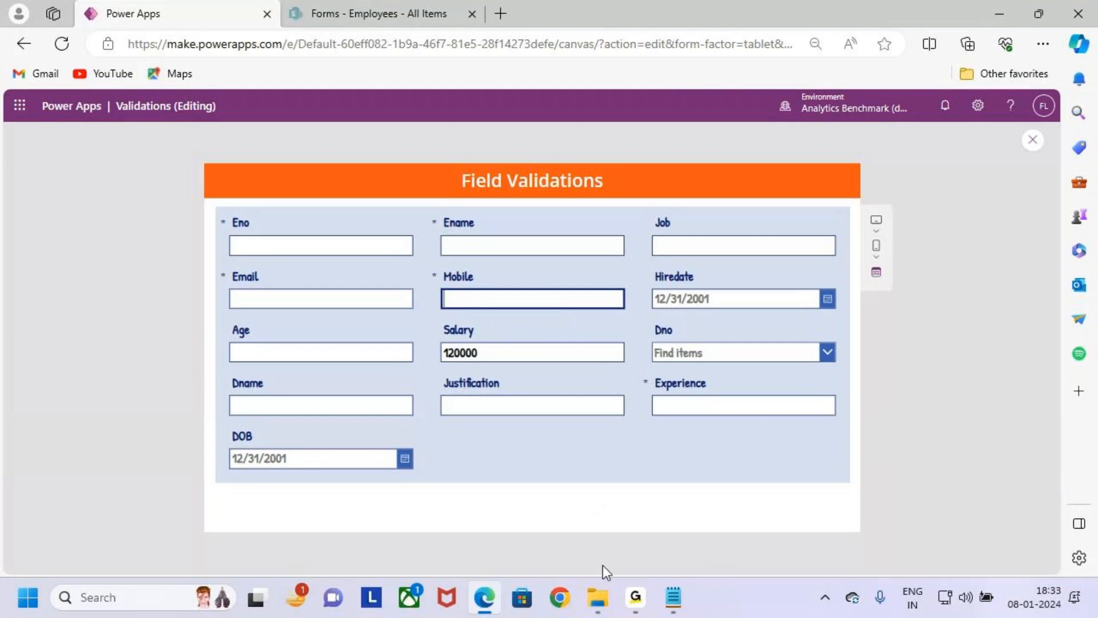
- Switch to the Notepad validation notes and highlight the rule that Mobile Number should be 10 Digits
click(683, 612)
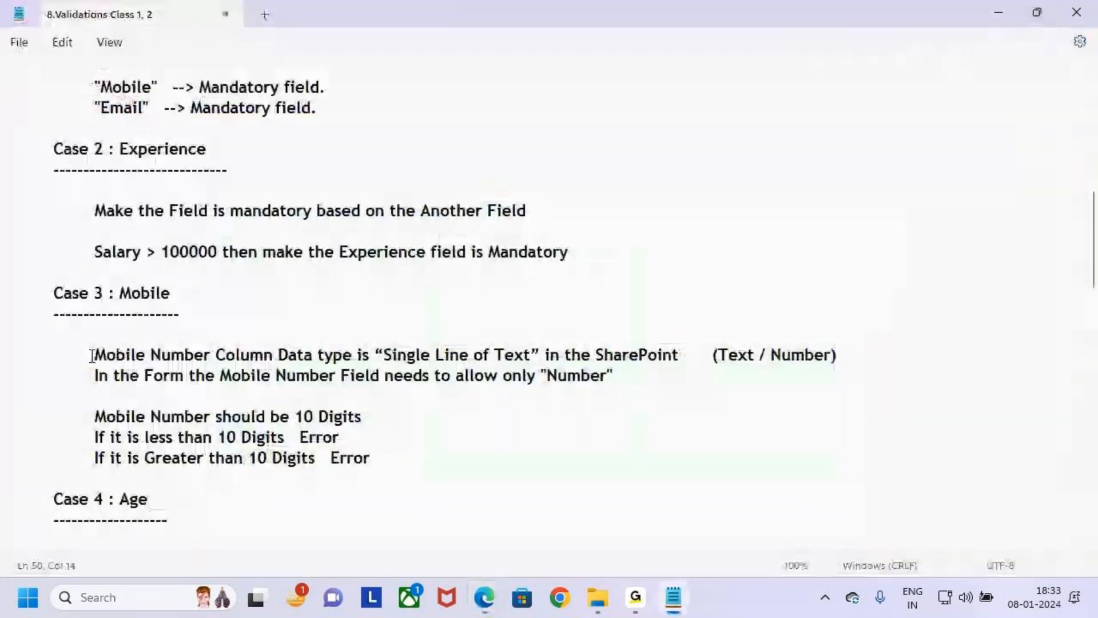
drag(95, 416, 304, 419)
click(441, 429)
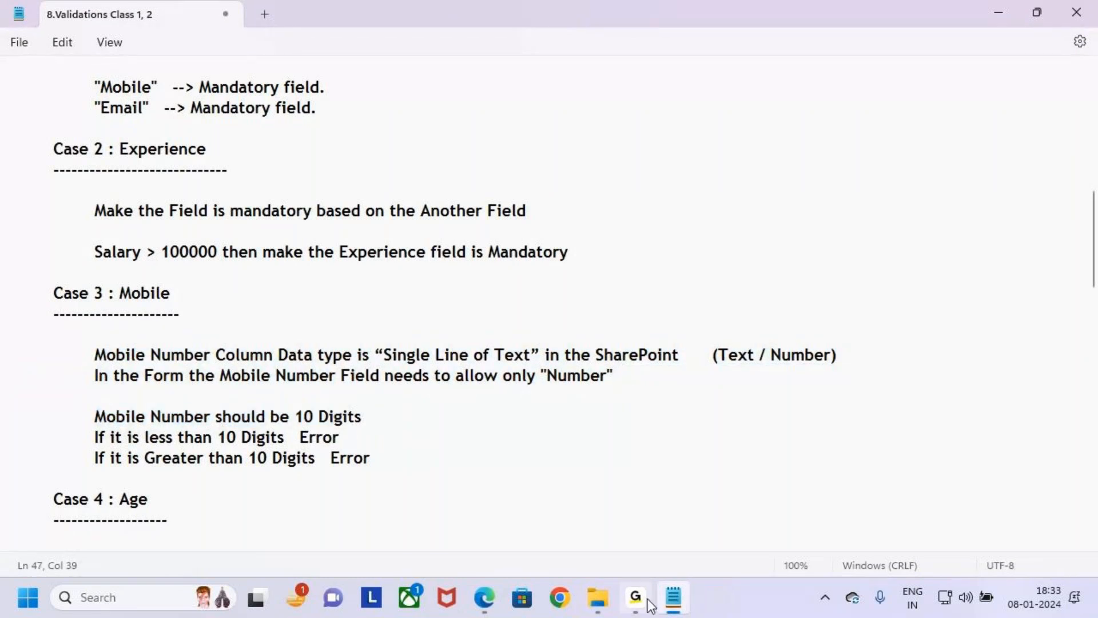
- Return to the Power Apps preview in Edge and enter a ten-digit phone number in the Mobile field
click(484, 598)
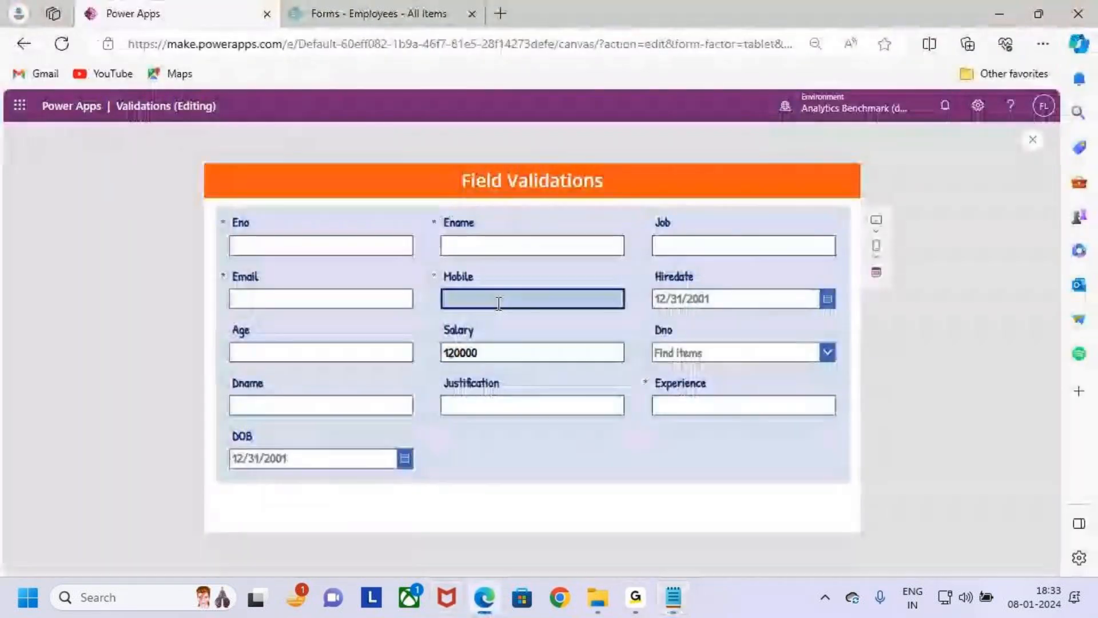
click(499, 303)
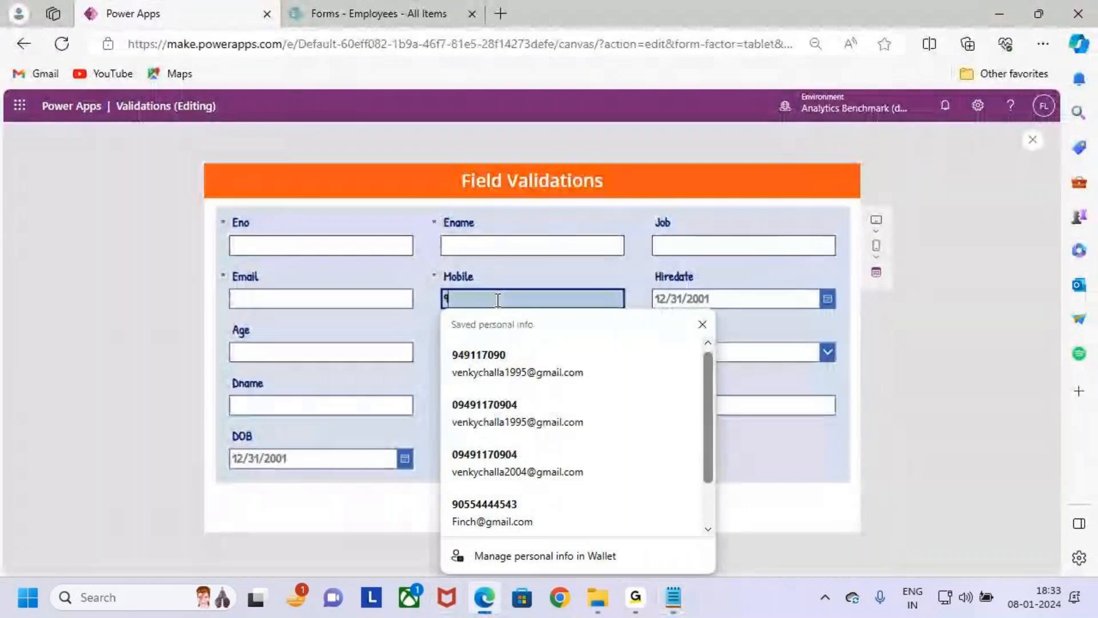
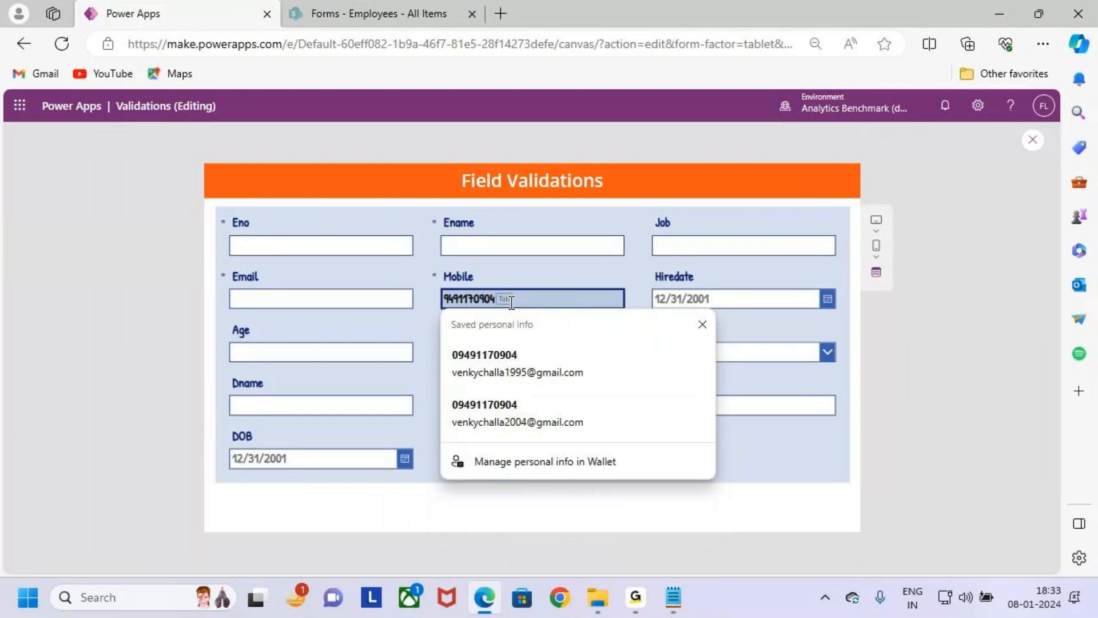
click(559, 278)
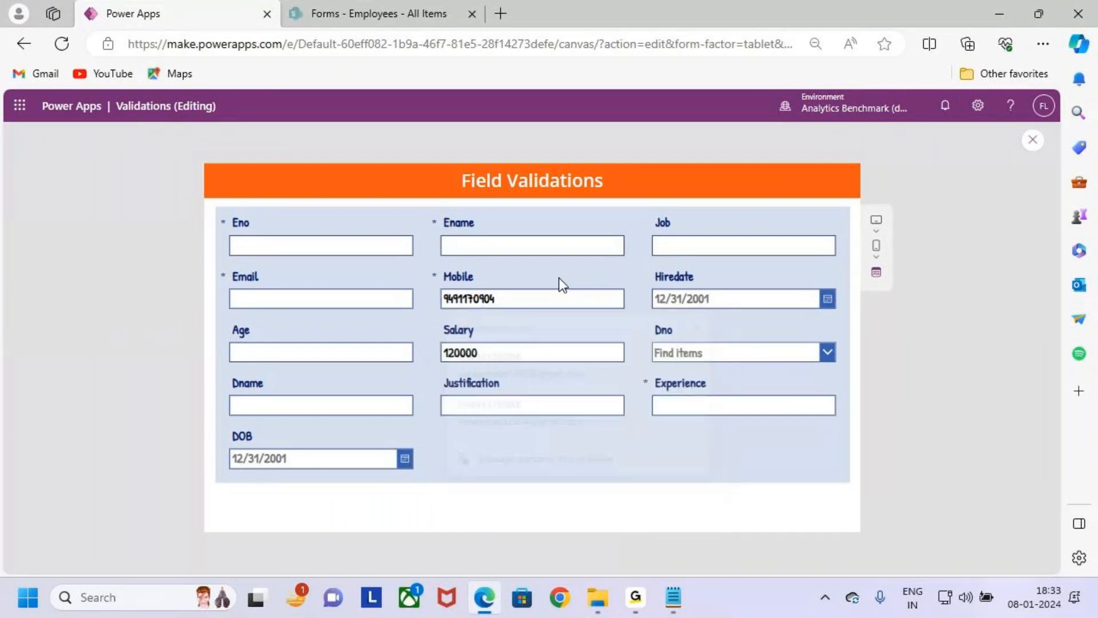
- Append five extra digits to the phone number in the Mobile field to test an entry longer than 10 digits
click(509, 301)
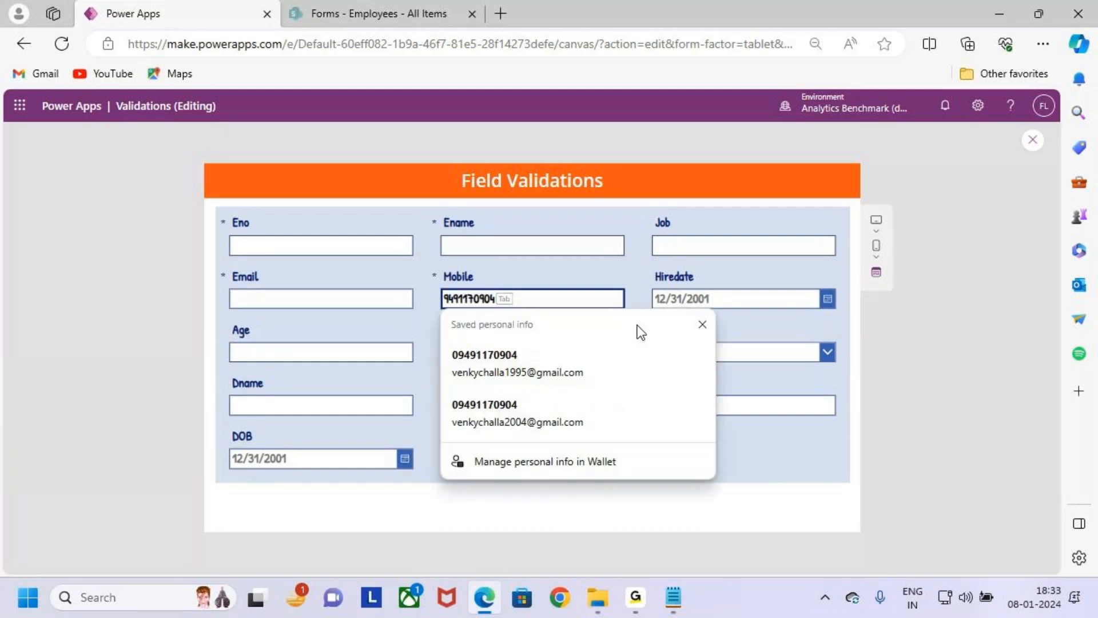
text(12334)
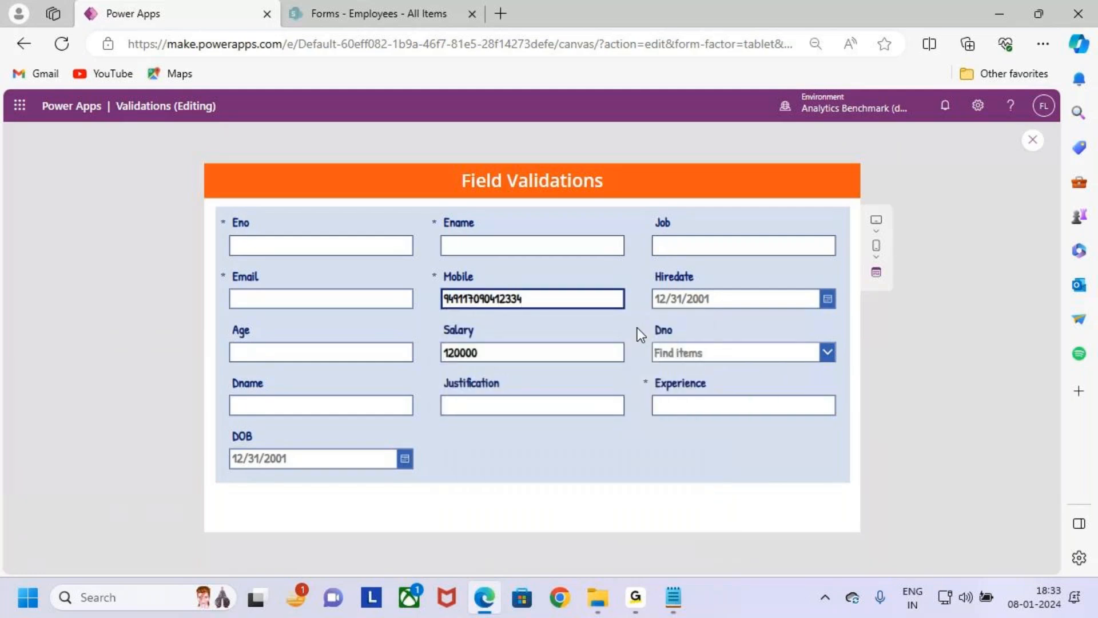
- Clear the overlong phone number from the Mobile field in the app preview
mouse_move(448, 318)
mouse_down()
mouse_move(572, 318)
mouse_move(472, 299)
mouse_up()
key(Escape)
key(BackSpace)
key(BackSpace)
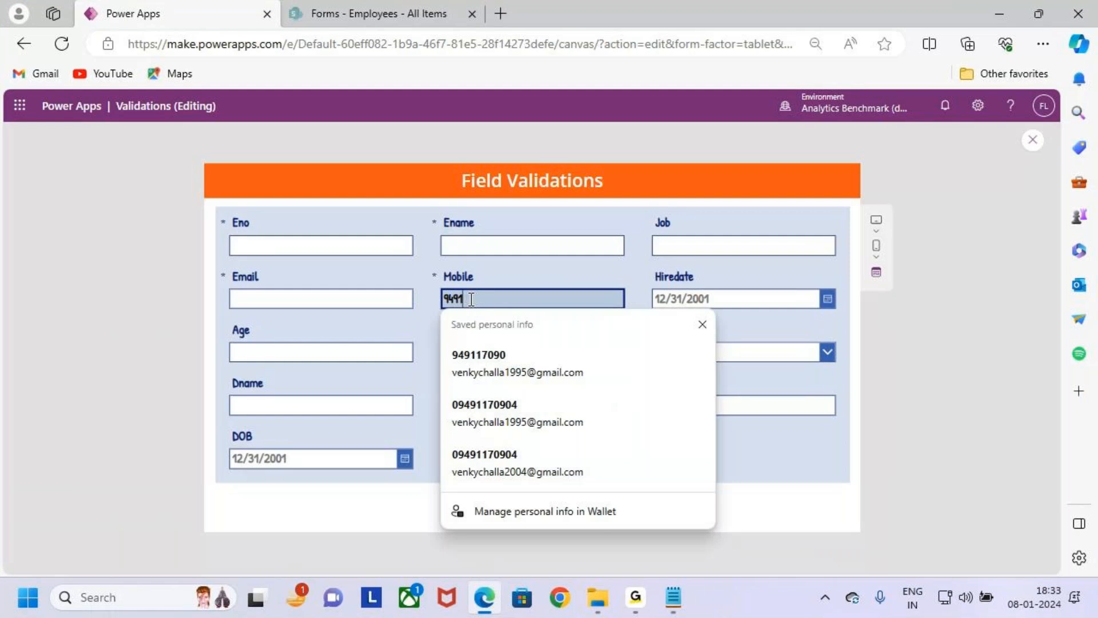
key(BackSpace)
key(BackSpace)
key(BackSpace)
key(BackSpace)
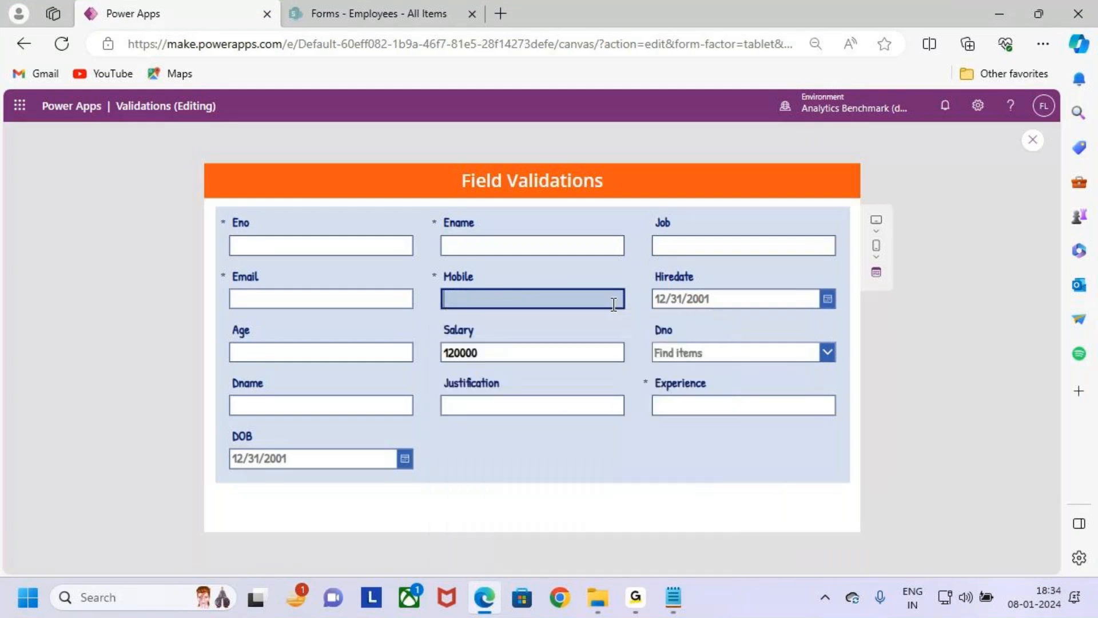
- Switch to the Notepad validation notes and highlight the error rules for mobile numbers shorter or longer than 10 digits
click(671, 601)
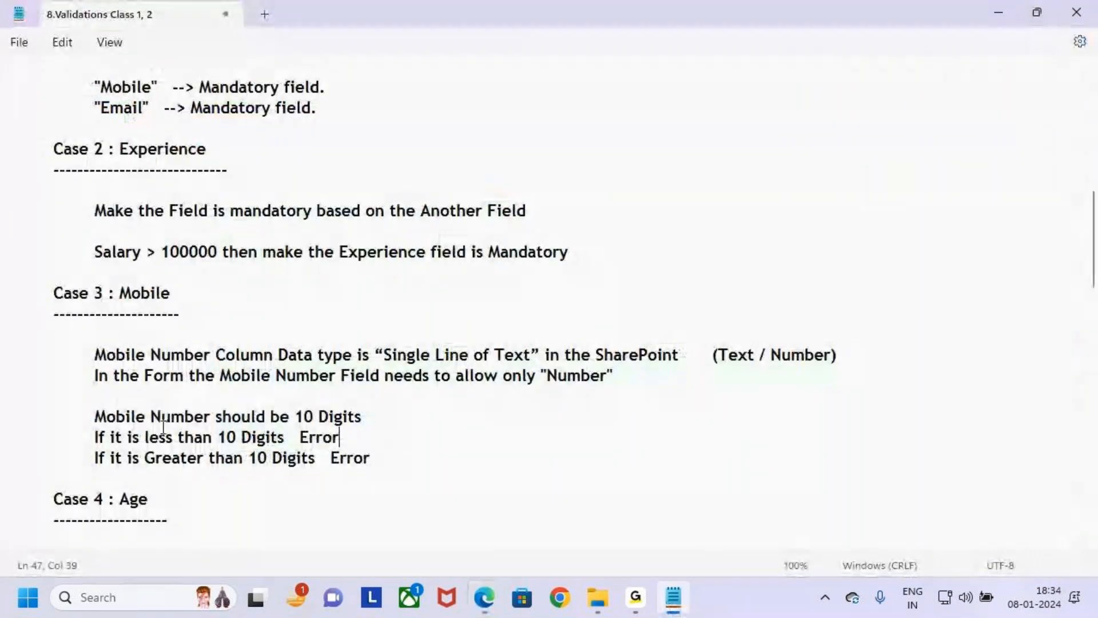
drag(288, 417, 362, 416)
drag(218, 437, 360, 441)
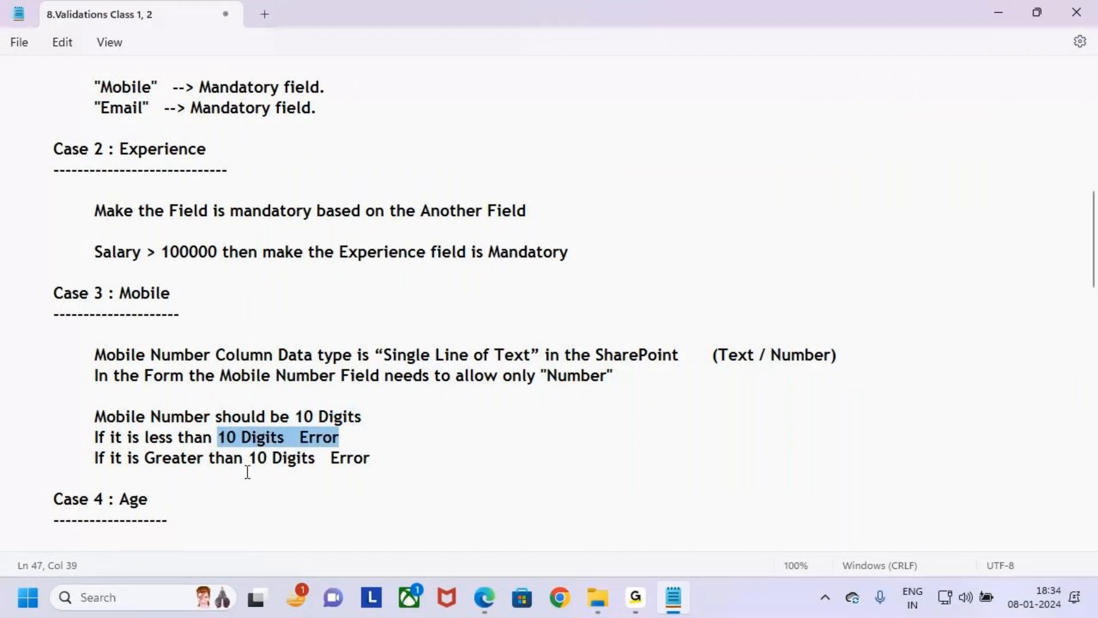
drag(205, 460, 387, 466)
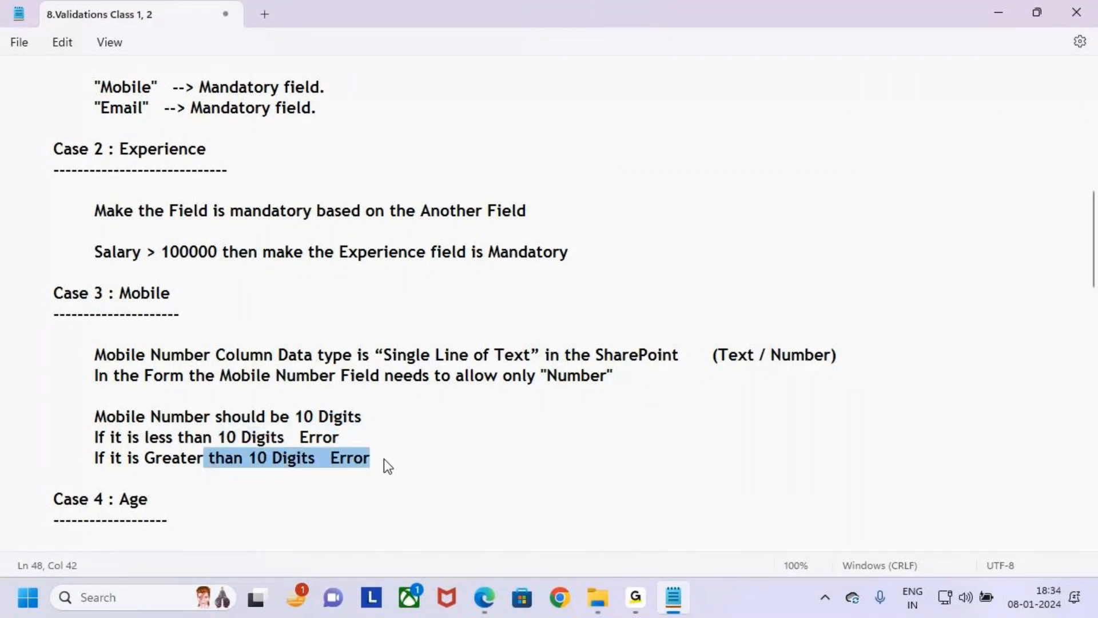
click(442, 457)
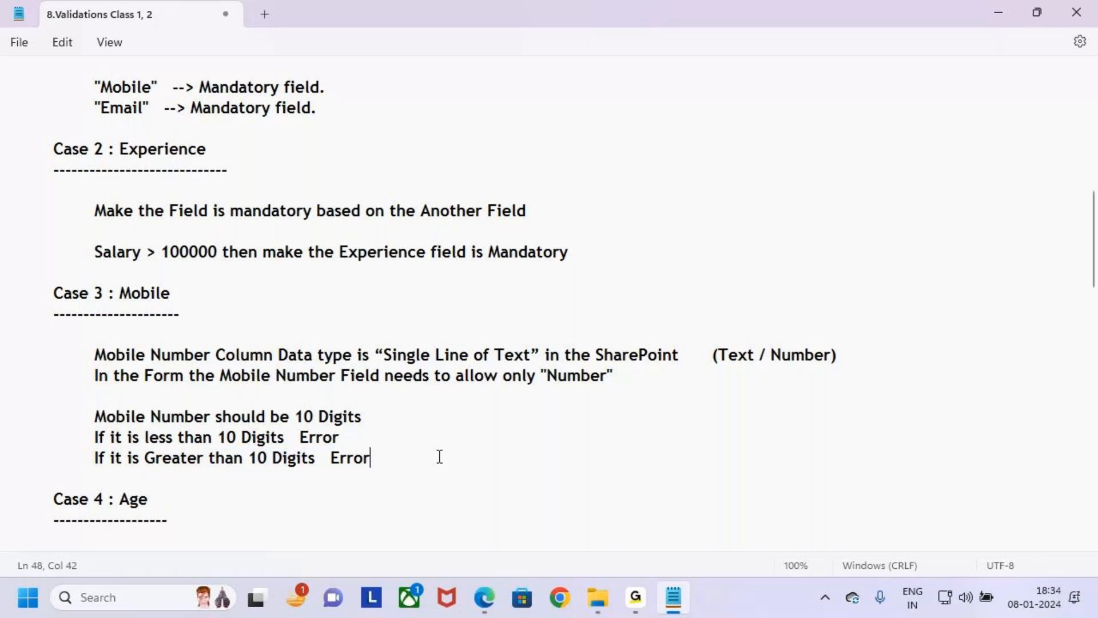
- Return to Power Apps in Edge, leave the preview and open the Text formula of ErrorMessage3 in the Mobile card
key(alt+Tab)
click(1032, 140)
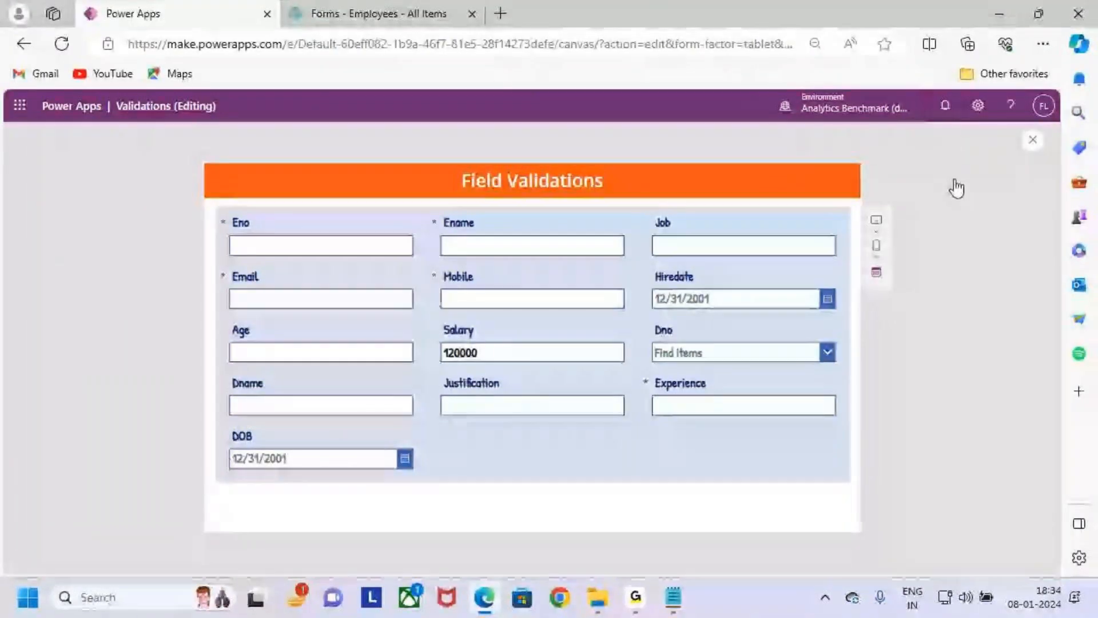
click(675, 398)
click(521, 311)
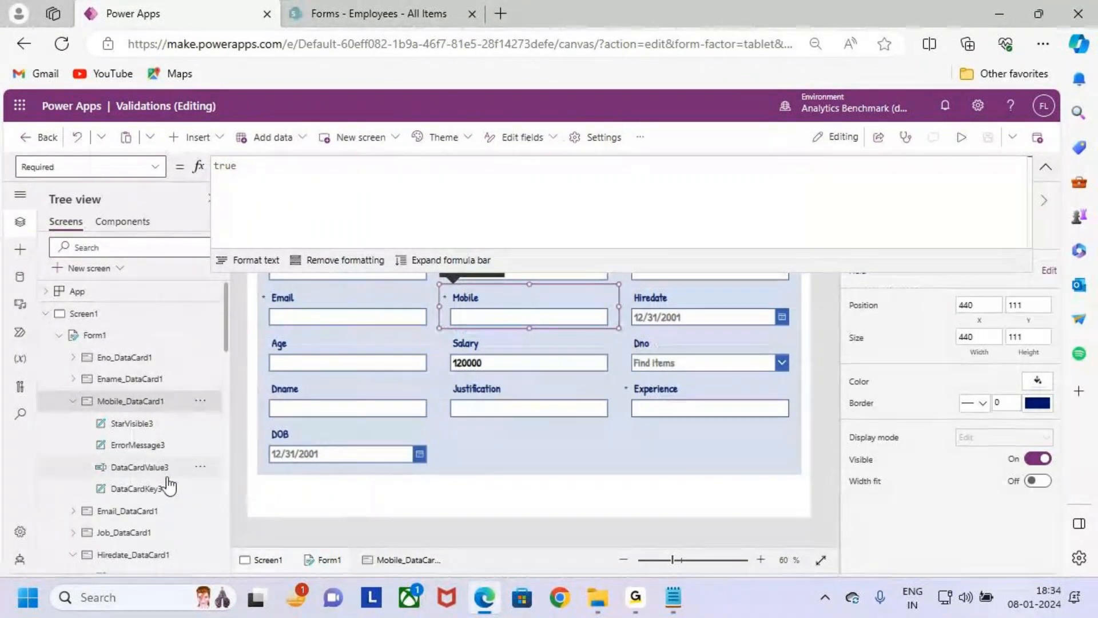
click(150, 445)
click(675, 198)
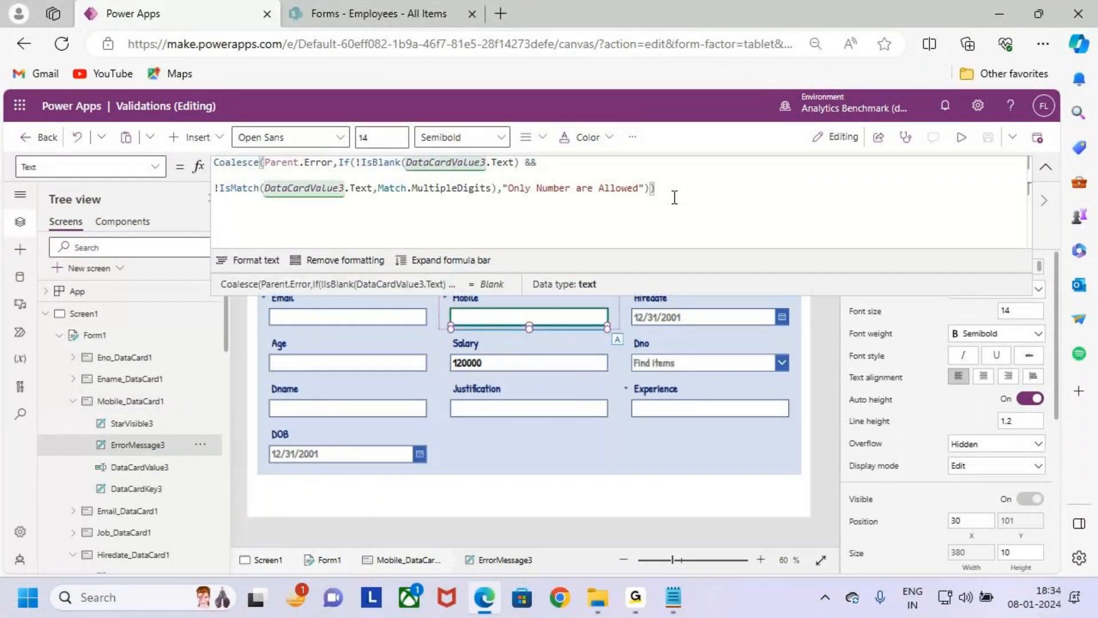
- Start a second If( on a new line inside Coalesce, separated by a comma from the "Only Number are Allowed" check
key(Return)
key(Return)
key(Return)
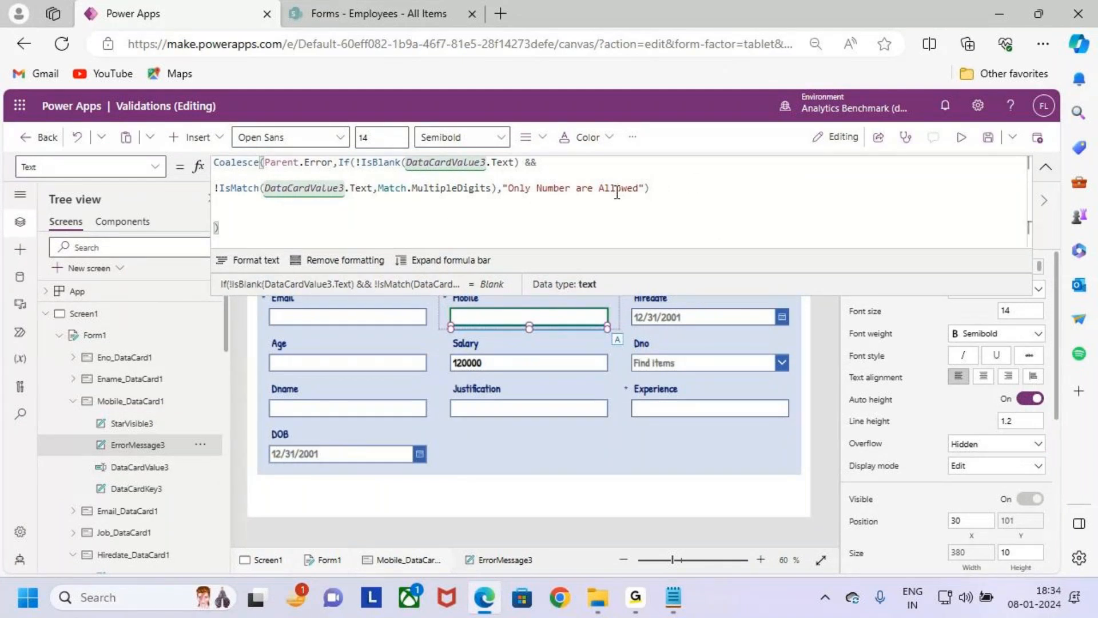
click(688, 194)
text(,)
key(Return)
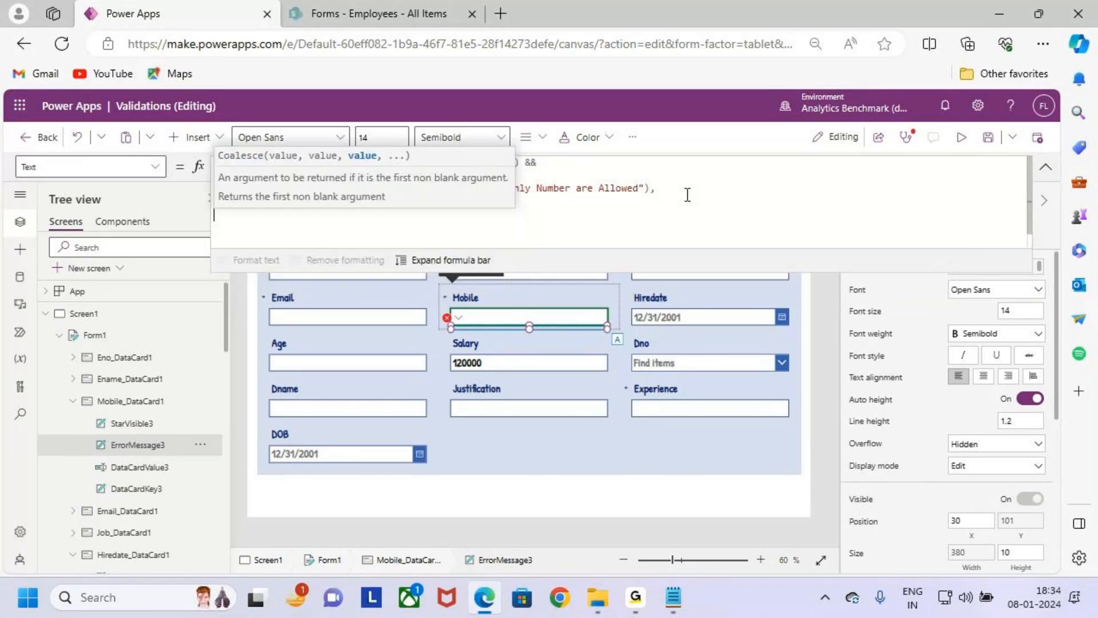
text(if)
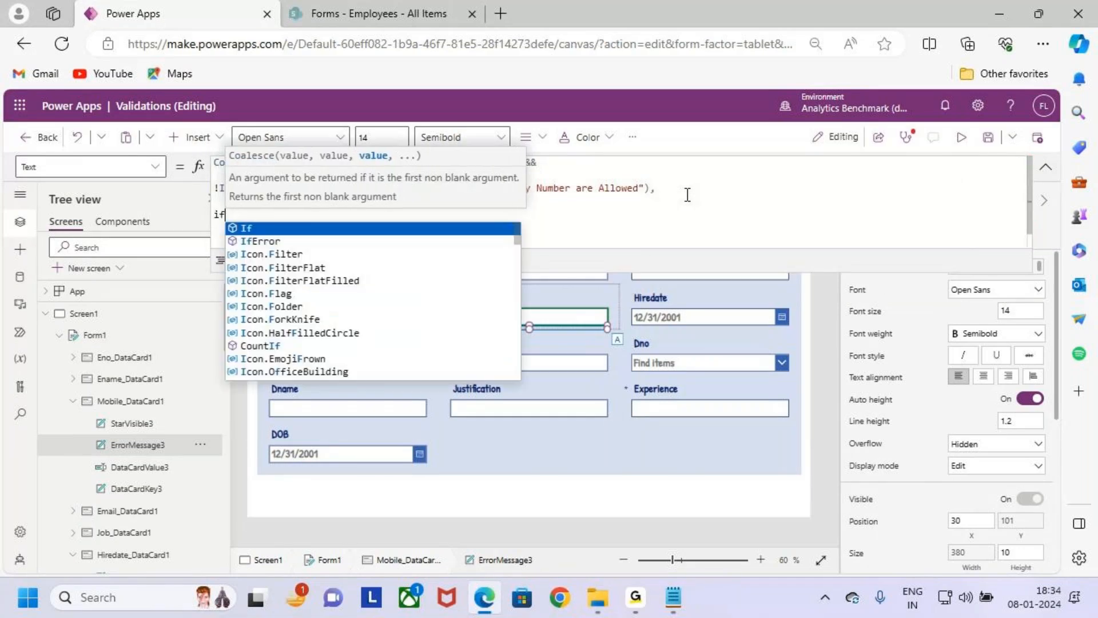
text(()
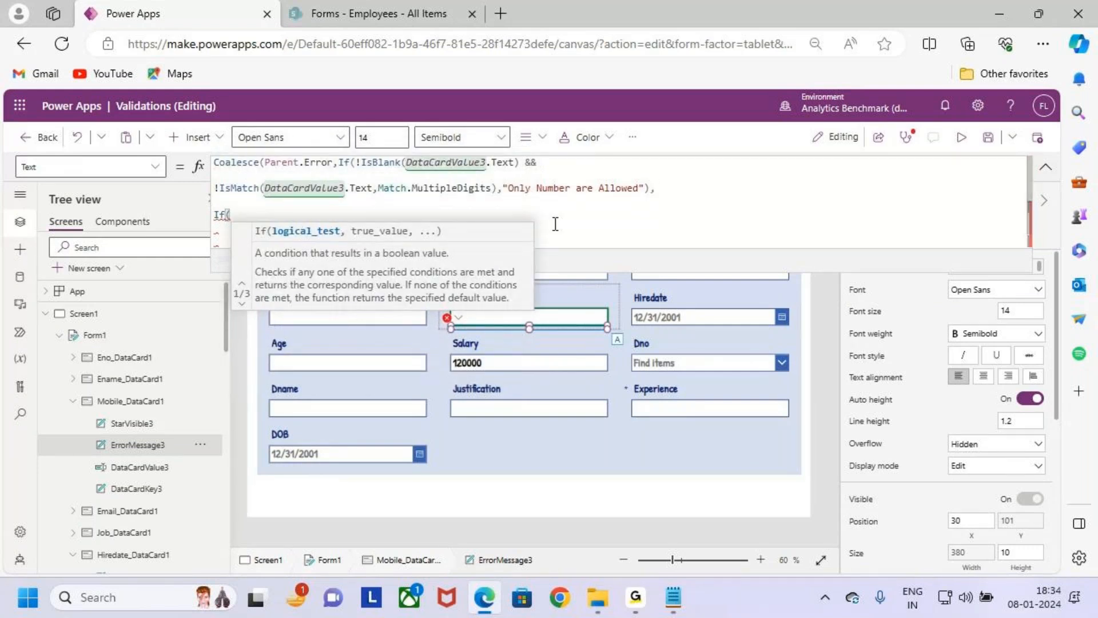
- Copy the !IsBlank(DataCardValue3.Text) && condition from the first If into the second If
drag(355, 164, 544, 166)
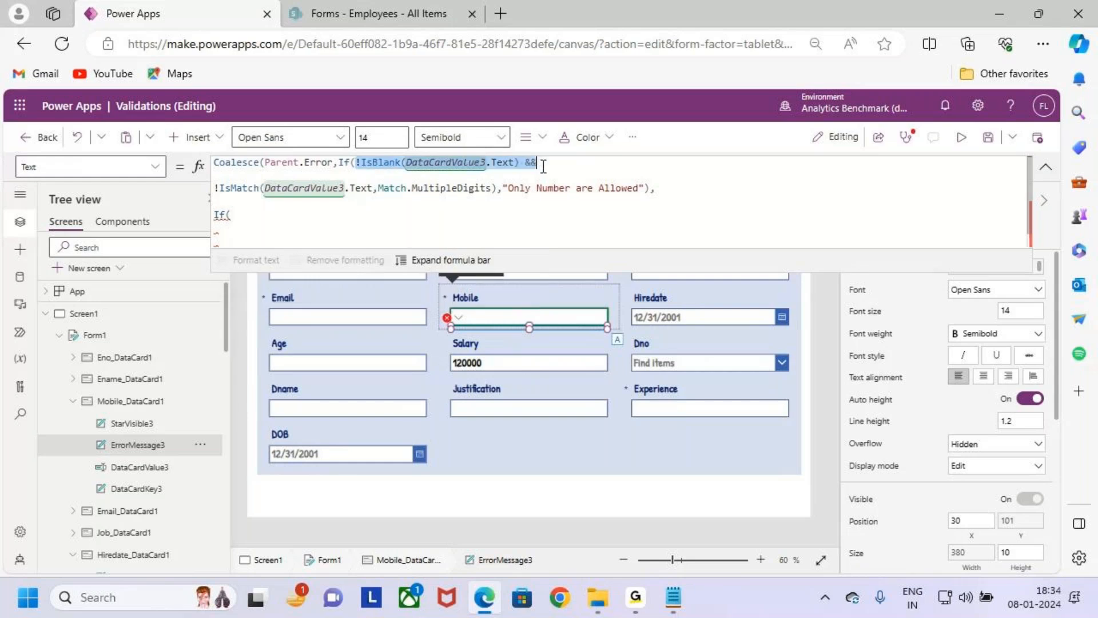
key(ctrl+c)
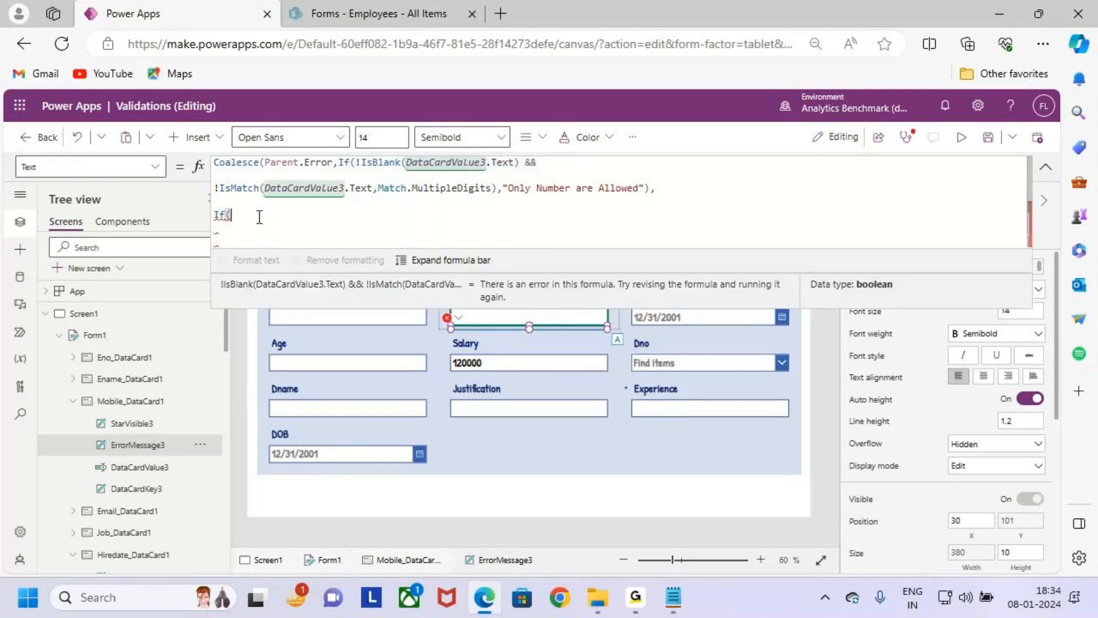
click(270, 228)
key(ctrl+v)
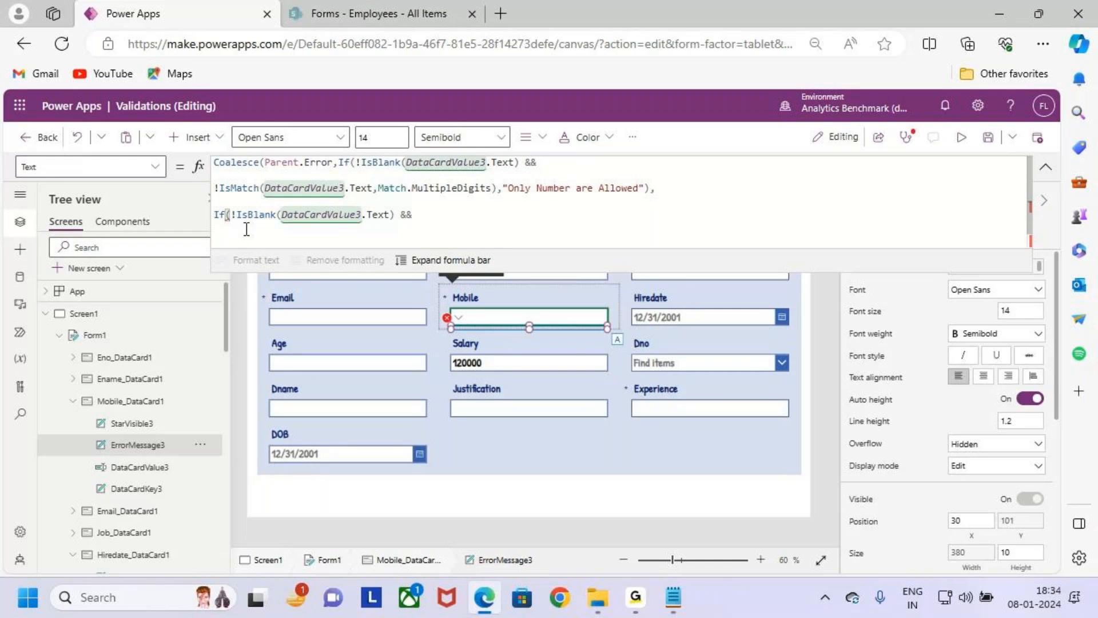
- Add Len(DataCardValue3.Text) after the && in the second If condition
text(le)
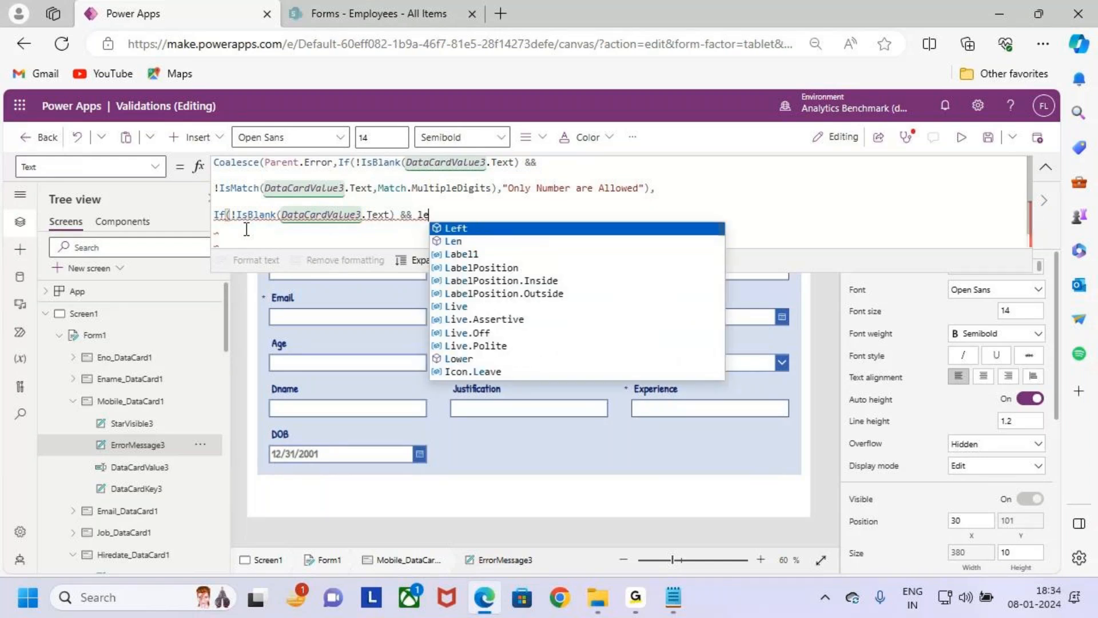
key(Down)
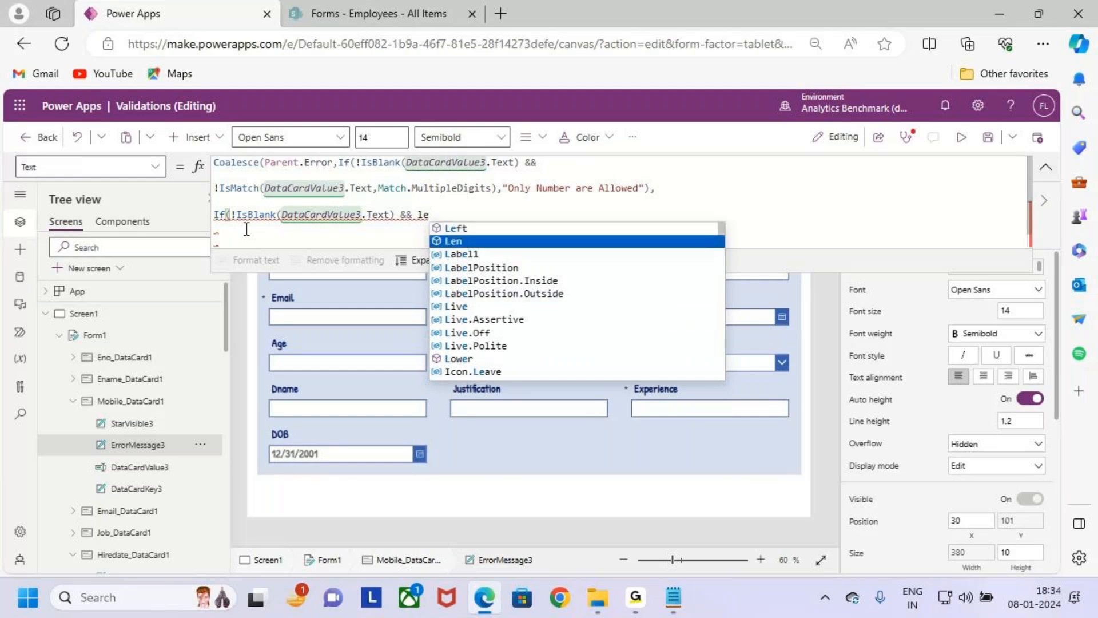
key(Tab)
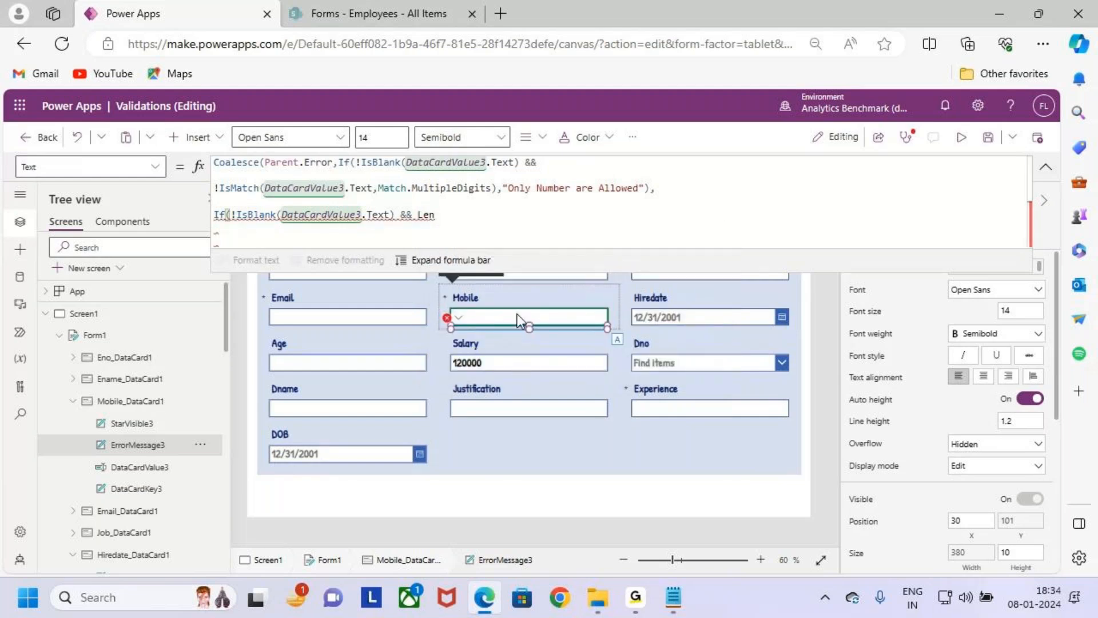
text(()
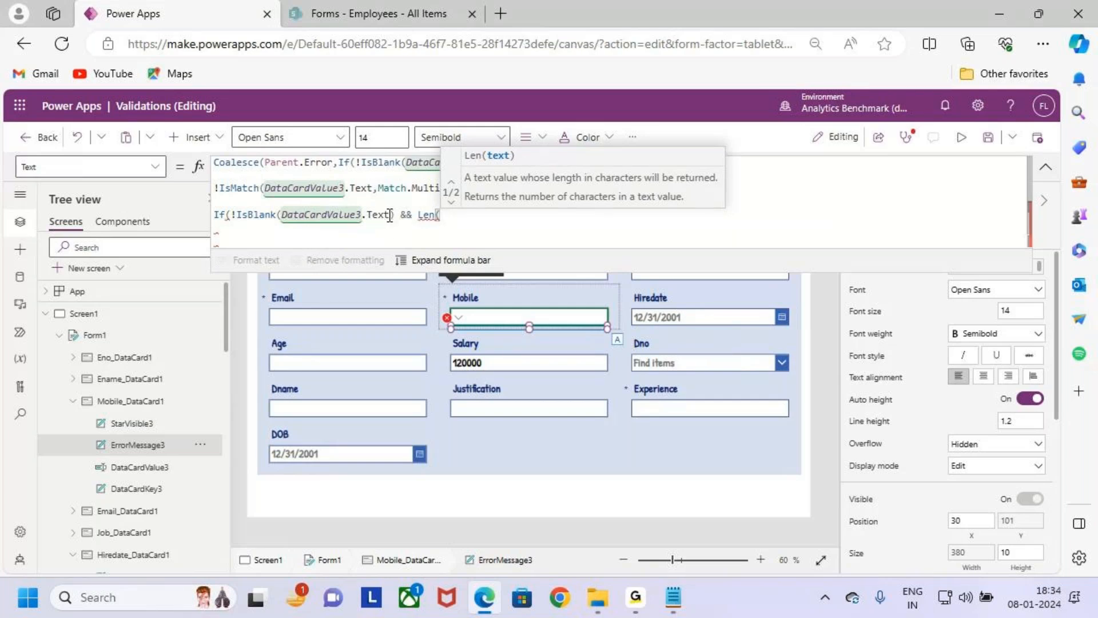
drag(389, 215, 281, 215)
click(454, 216)
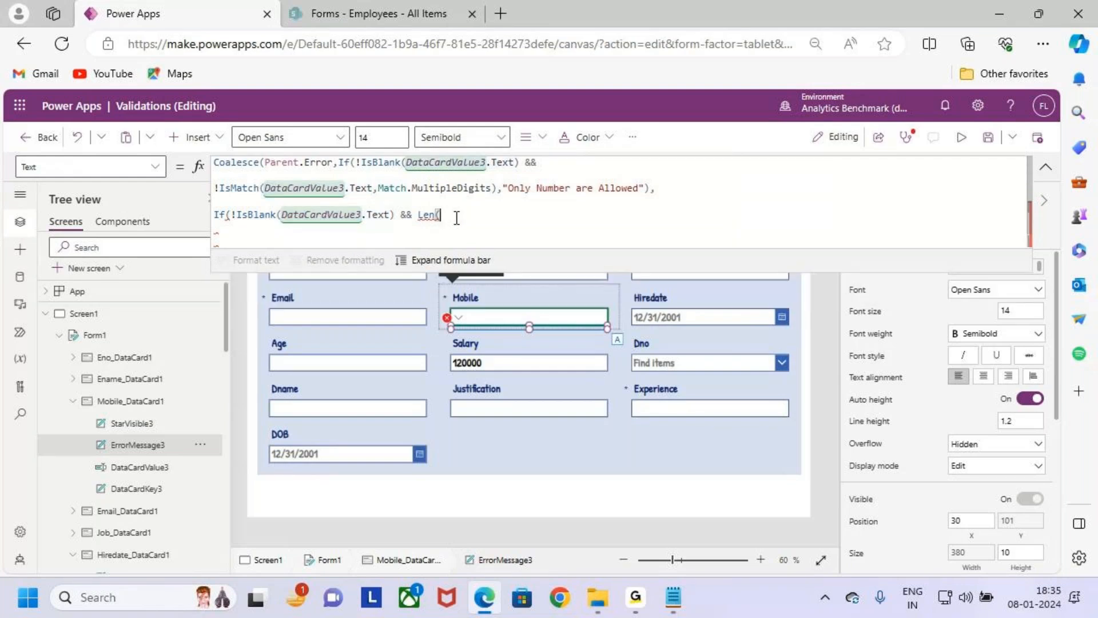
key(ctrl+v)
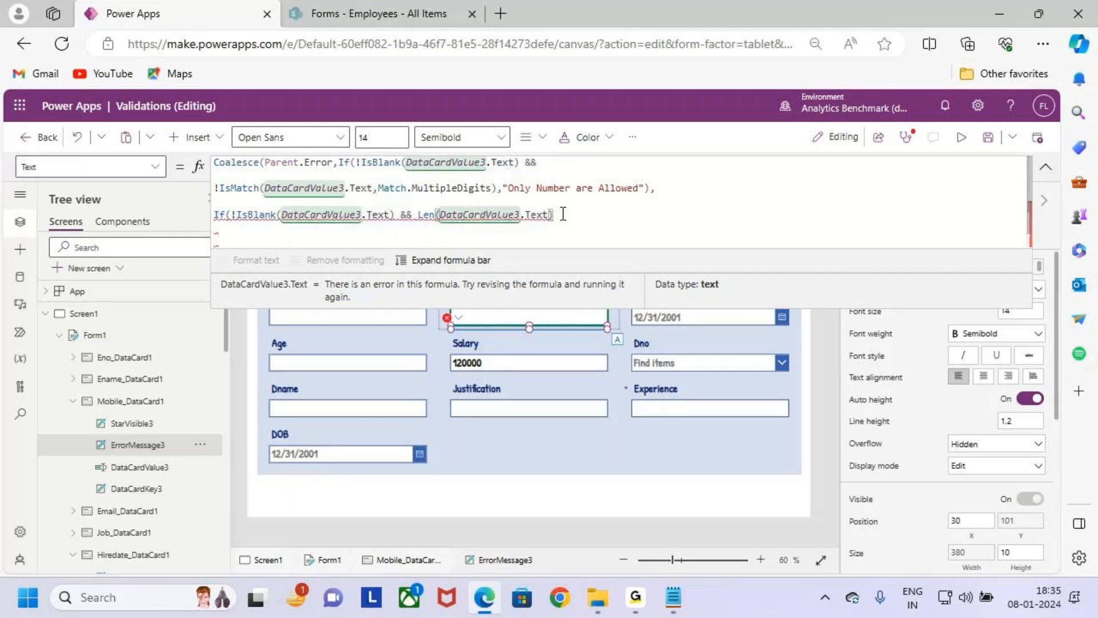
text())
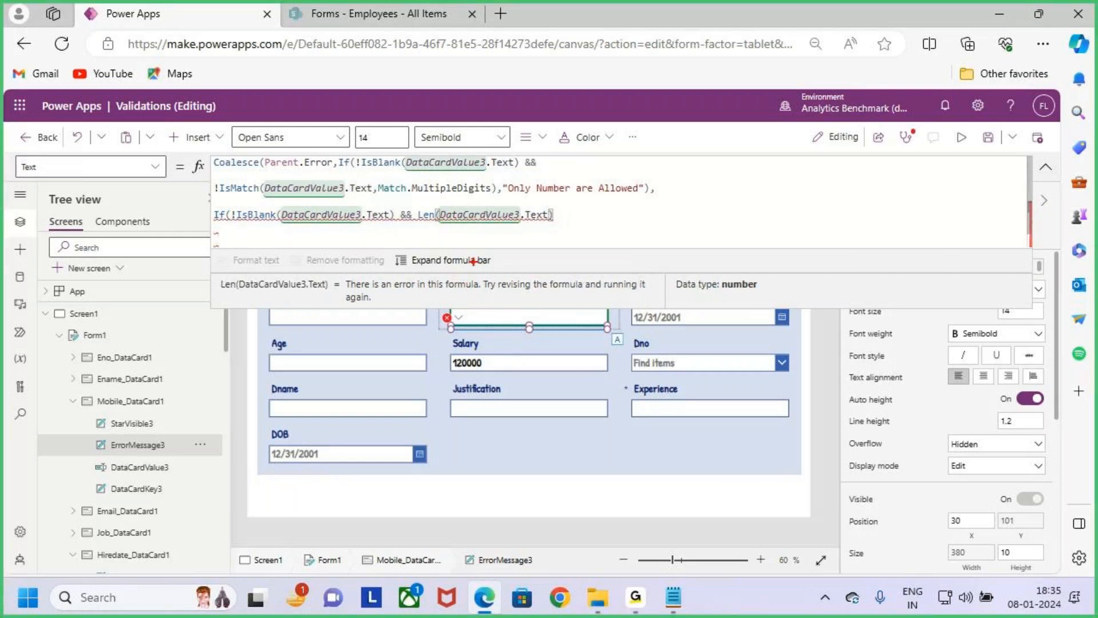
- Complete the length condition by comparing the Len result with <>10
drag(443, 207, 530, 227)
key(Escape)
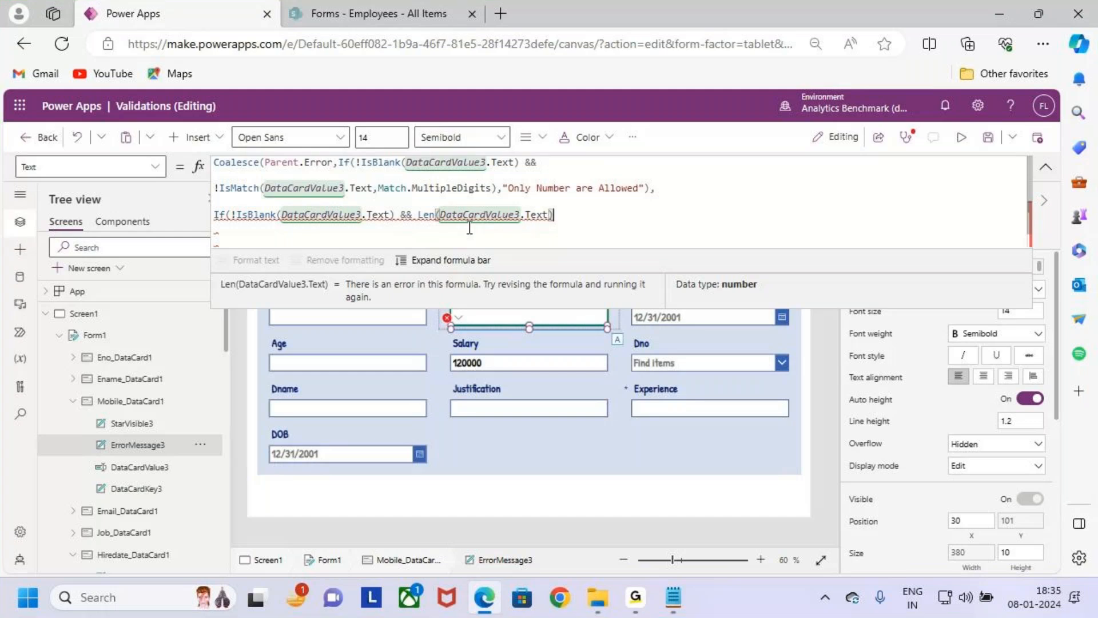
drag(420, 215, 441, 216)
click(584, 220)
text(<>)
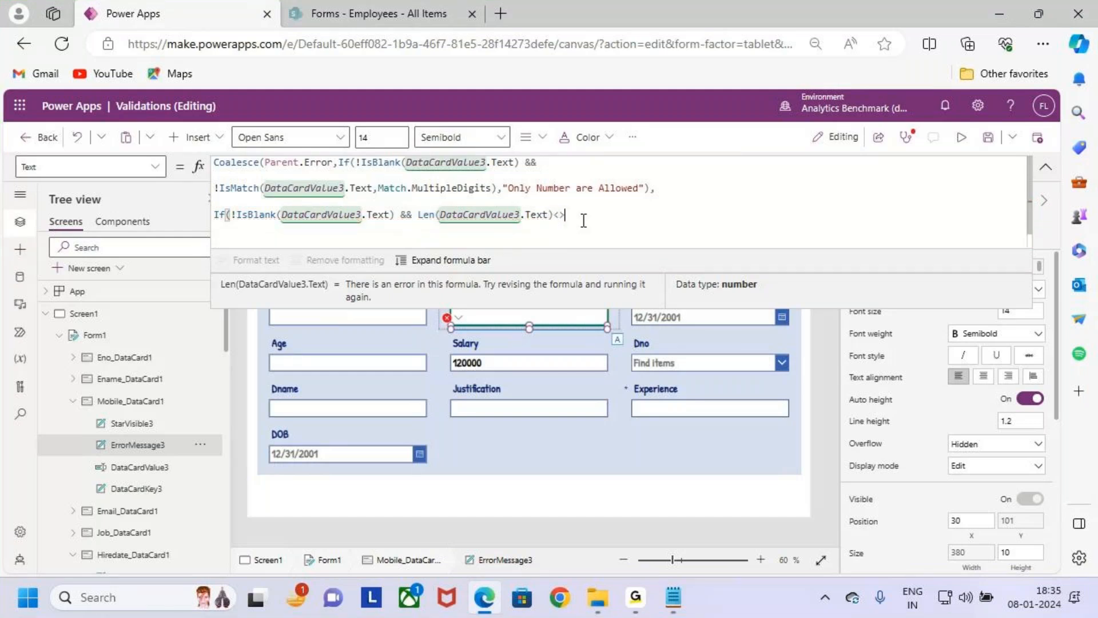
text(10)
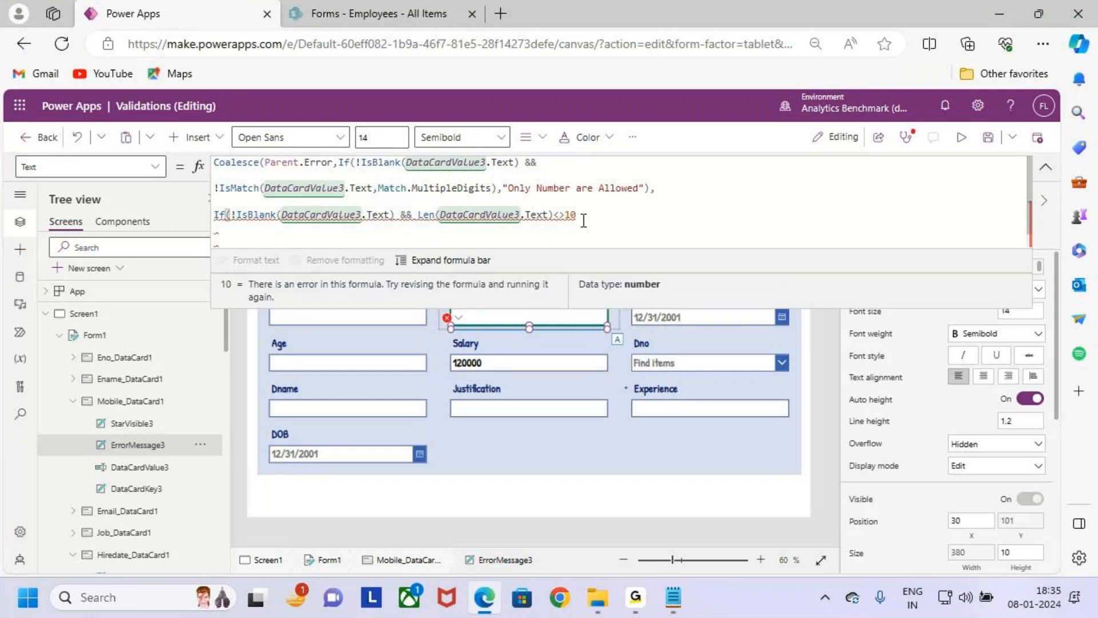
drag(438, 207, 536, 224)
mouse_move(498, 193)
mouse_down()
mouse_move(500, 206)
mouse_move(513, 202)
mouse_move(515, 224)
mouse_up()
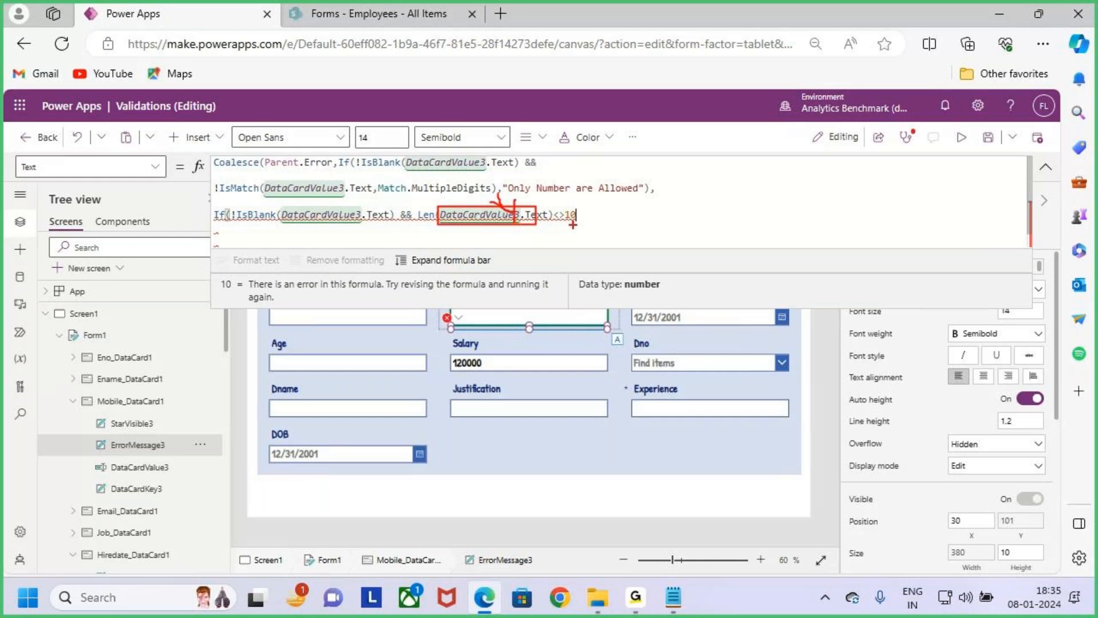
drag(272, 205, 388, 230)
key(Escape)
- Add the message "Mobile Number Must be 10 Digits" as the second If's true result
text(,)
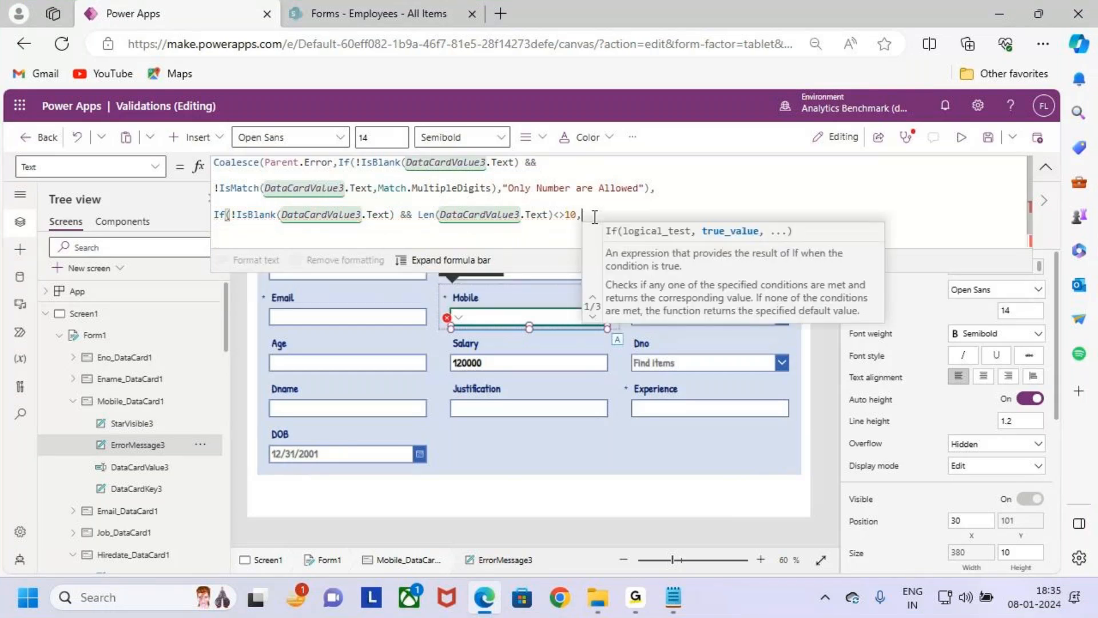
text("")
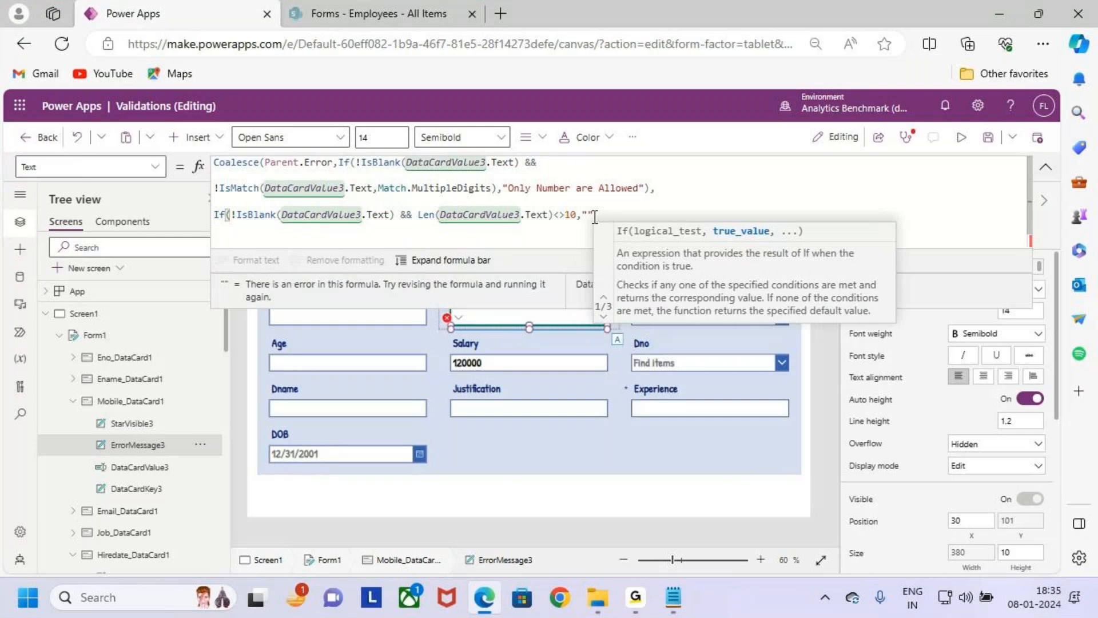
text(Mob)
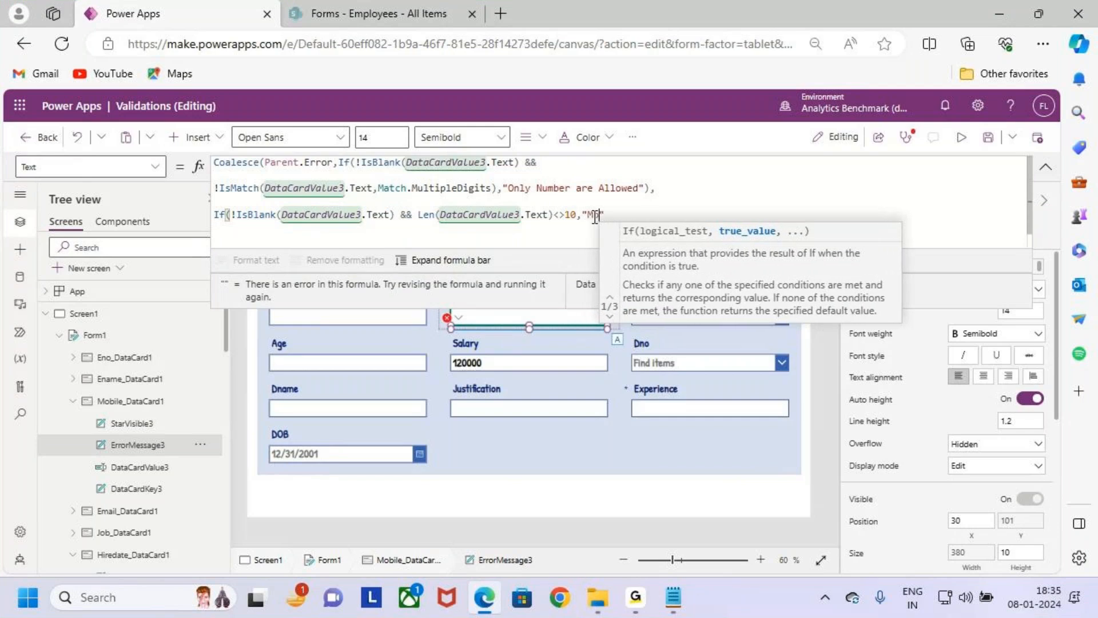
text(ile n)
key(Caps_Lock)
text(U)
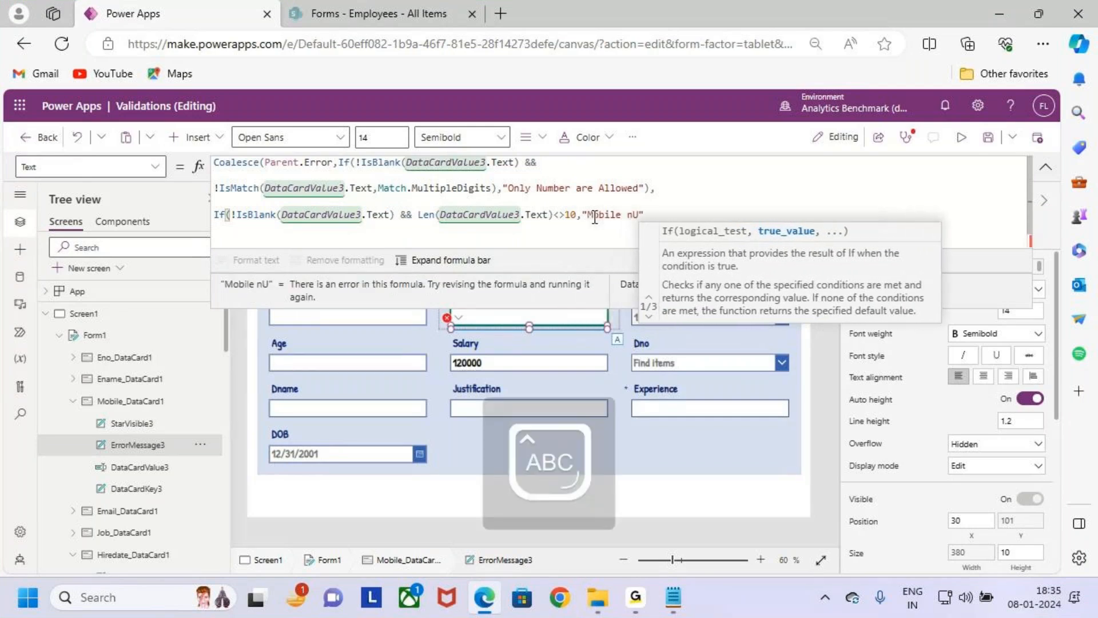
key(BackSpace)
key(BackSpace)
key(BackSpace)
key(Caps_Lock)
text(Num)
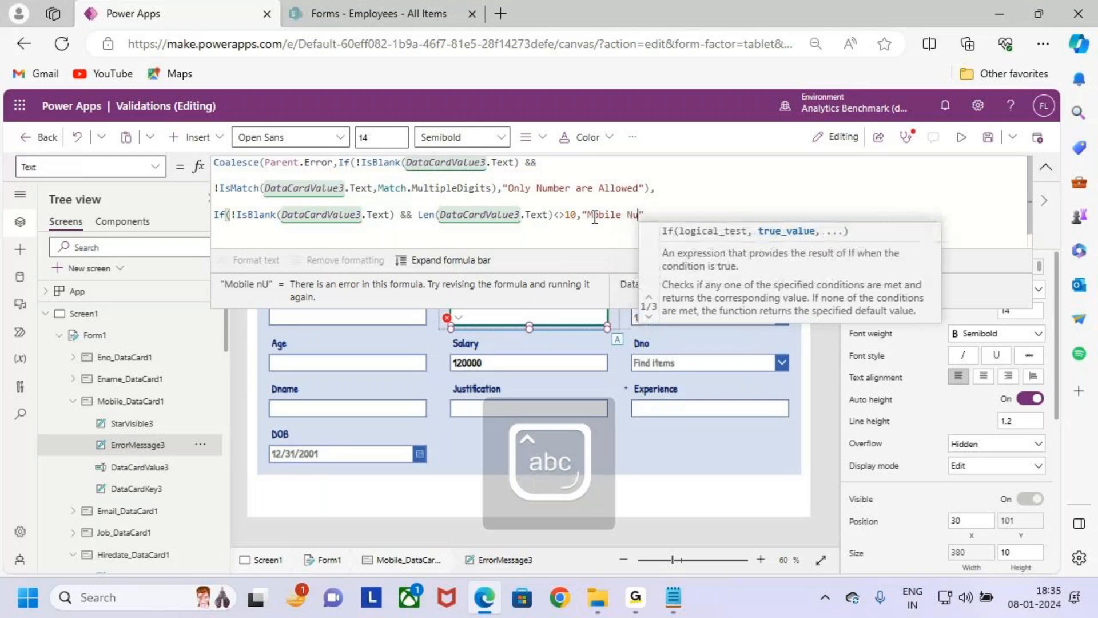
text(ber Must)
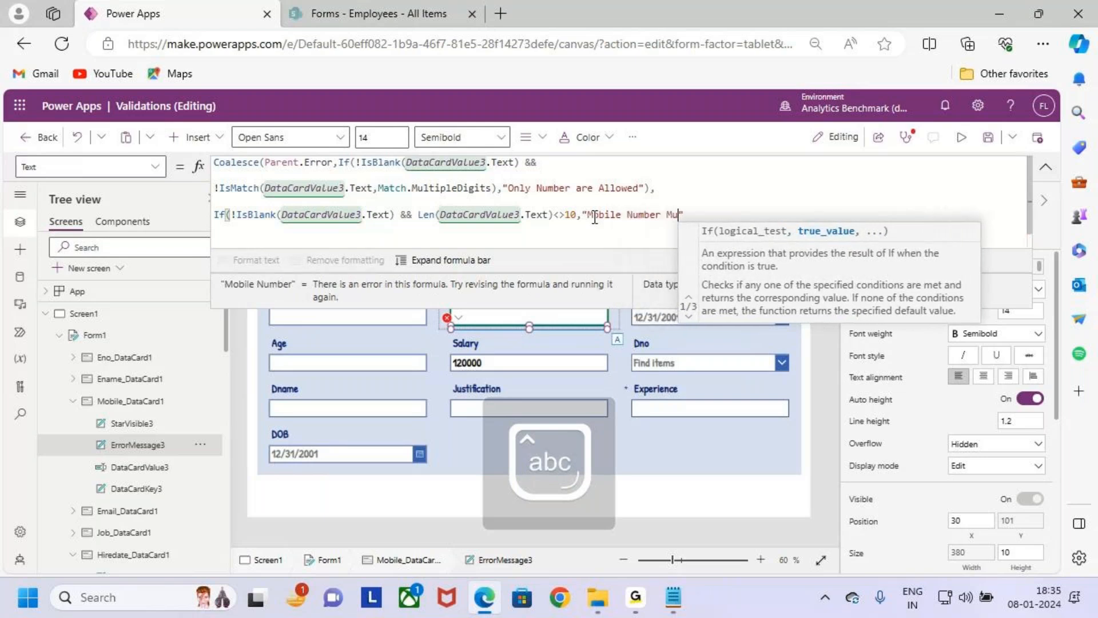
text( be 10)
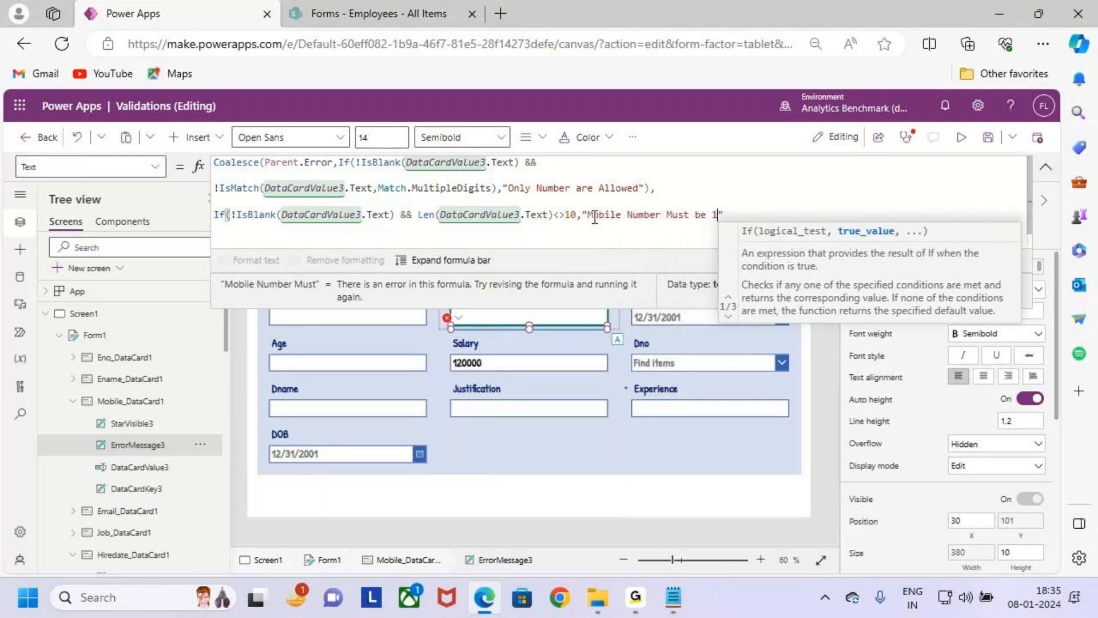
text( Digits")
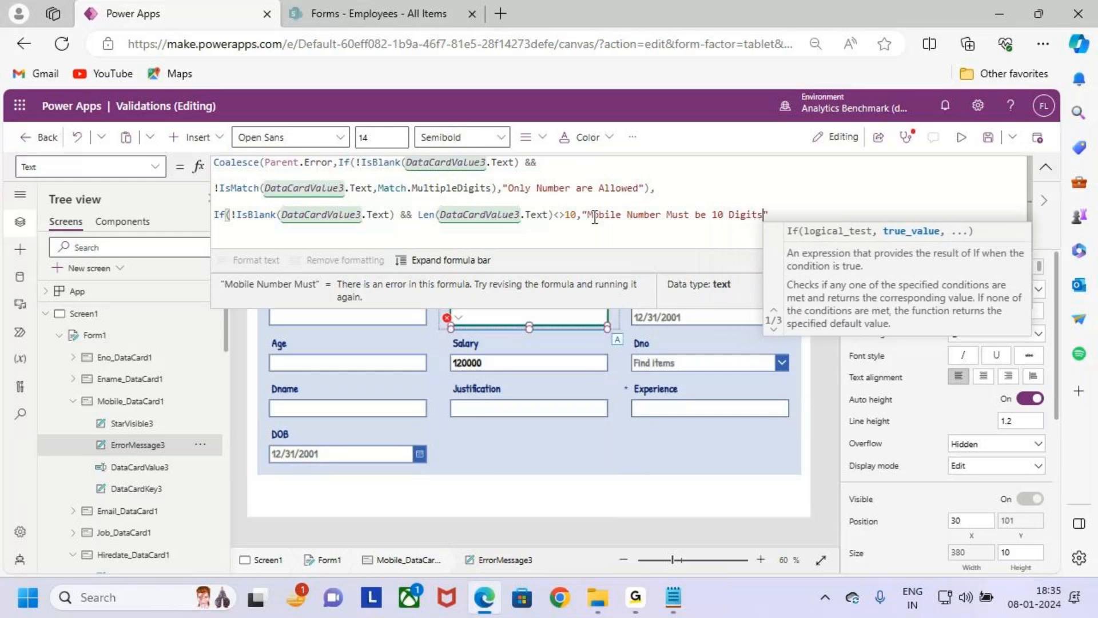
text())
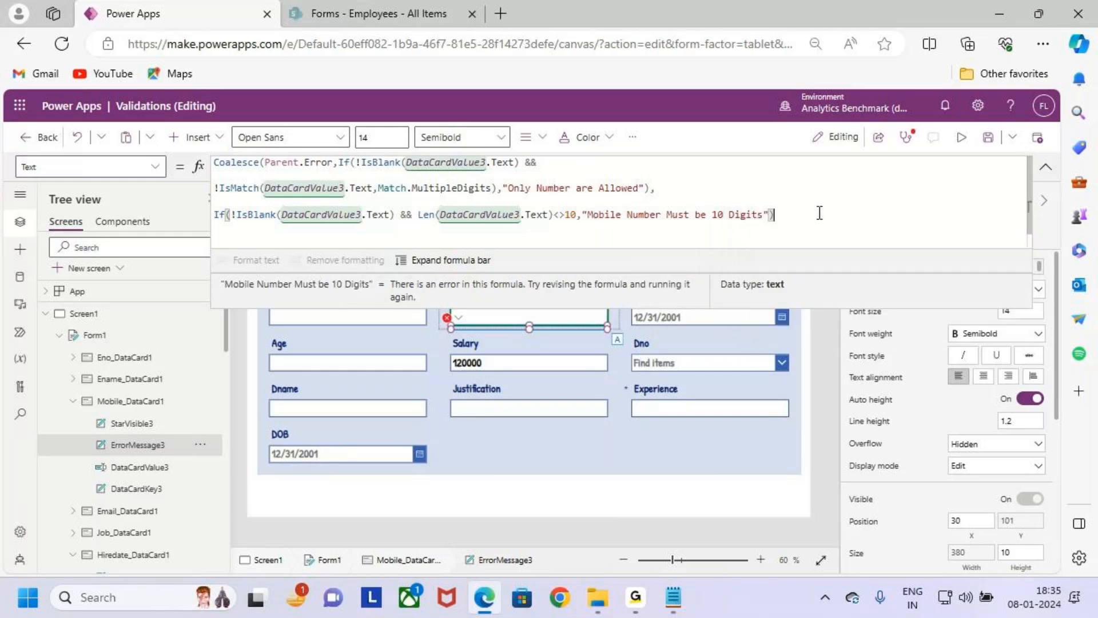
- Close the second If with a parenthesis and save the Validations app
double_click(422, 215)
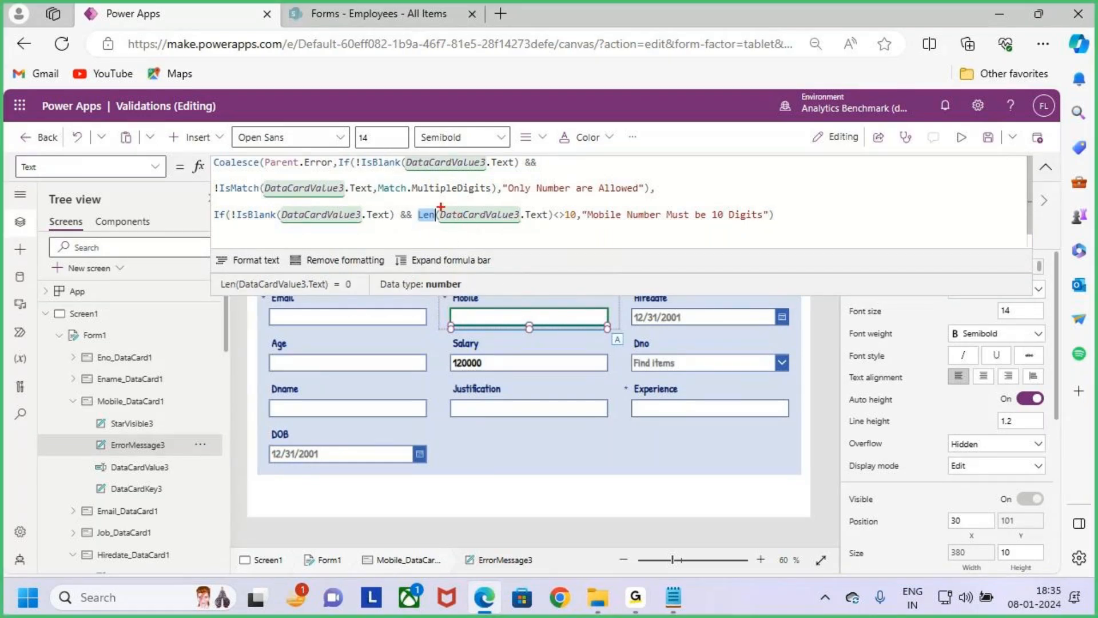
drag(440, 203, 536, 227)
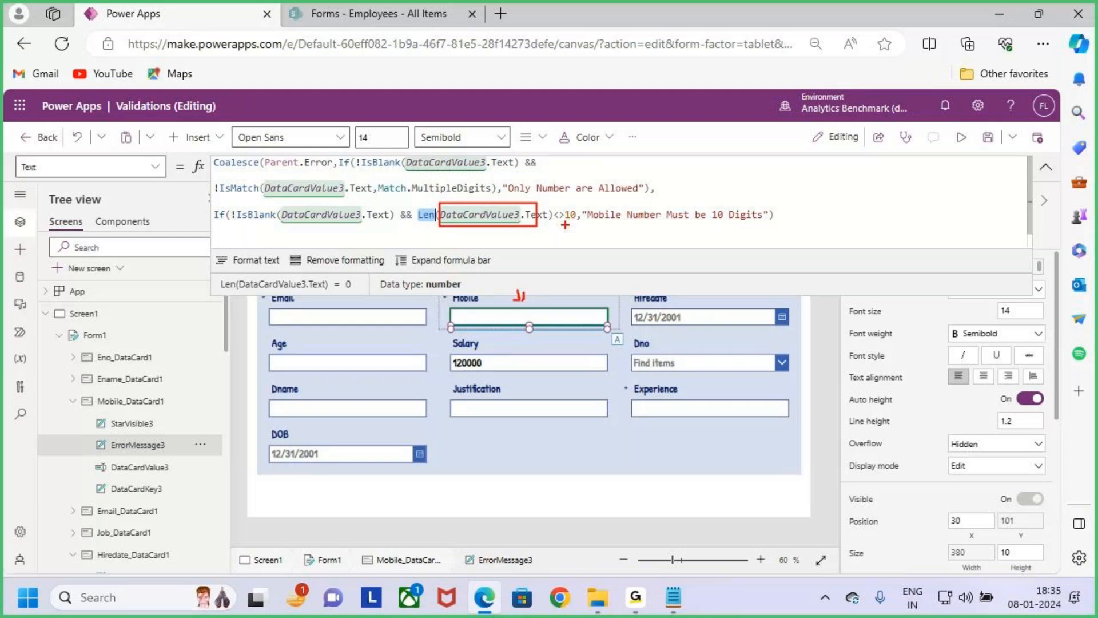
mouse_move(560, 226)
mouse_down()
mouse_move(569, 200)
mouse_move(563, 231)
mouse_up()
drag(546, 229, 780, 225)
key(Escape)
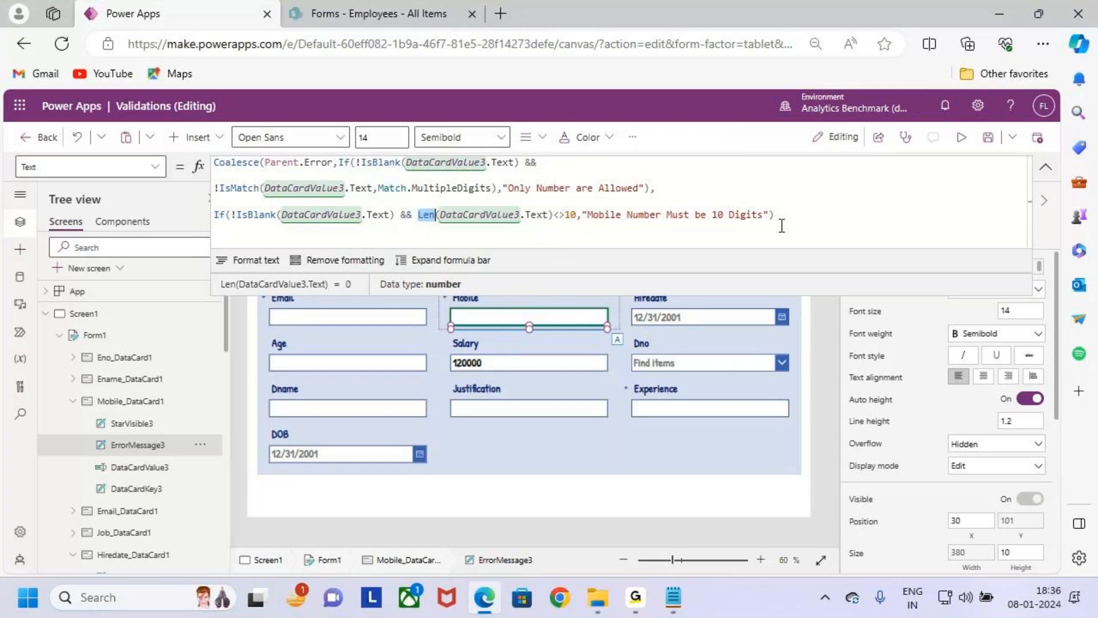
click(799, 218)
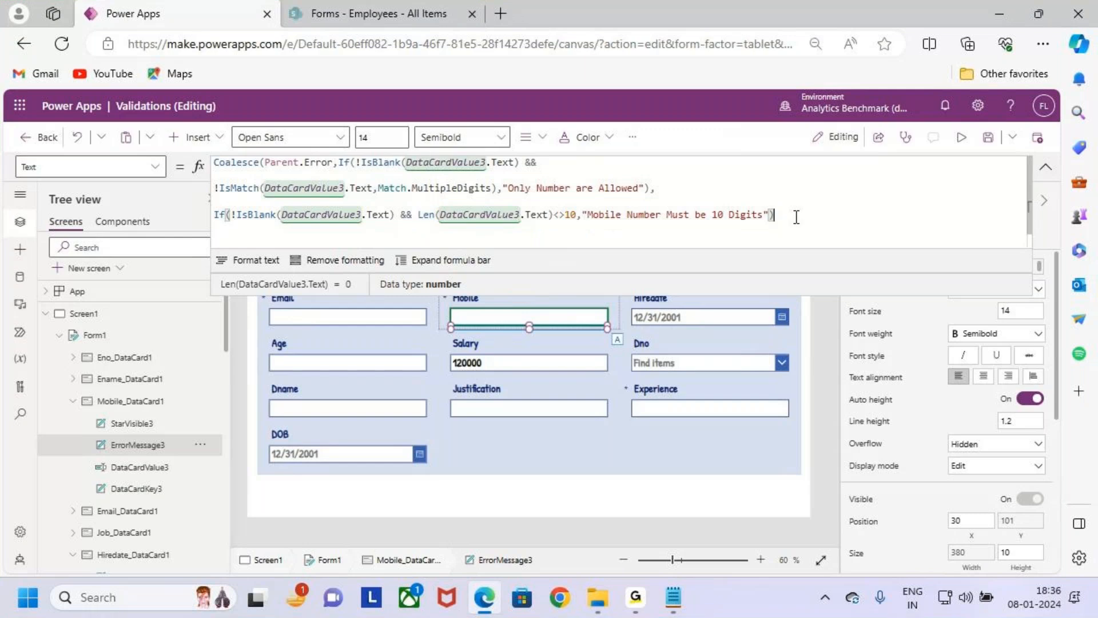
click(989, 138)
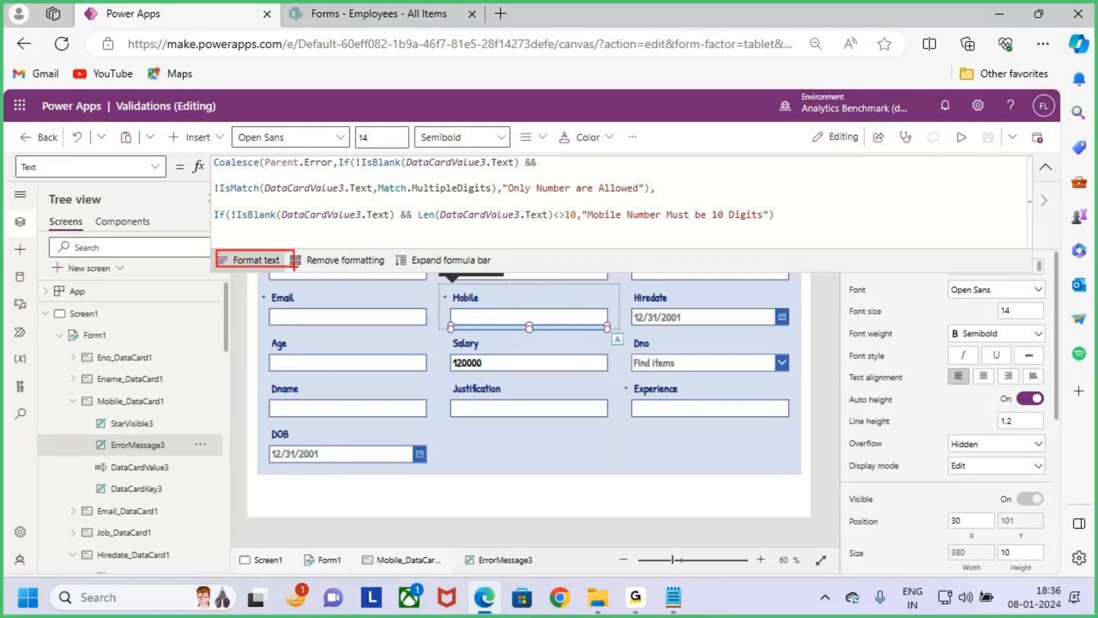
- Format the ErrorMessage3 text formula into indented lines and expand the formula bar
click(256, 260)
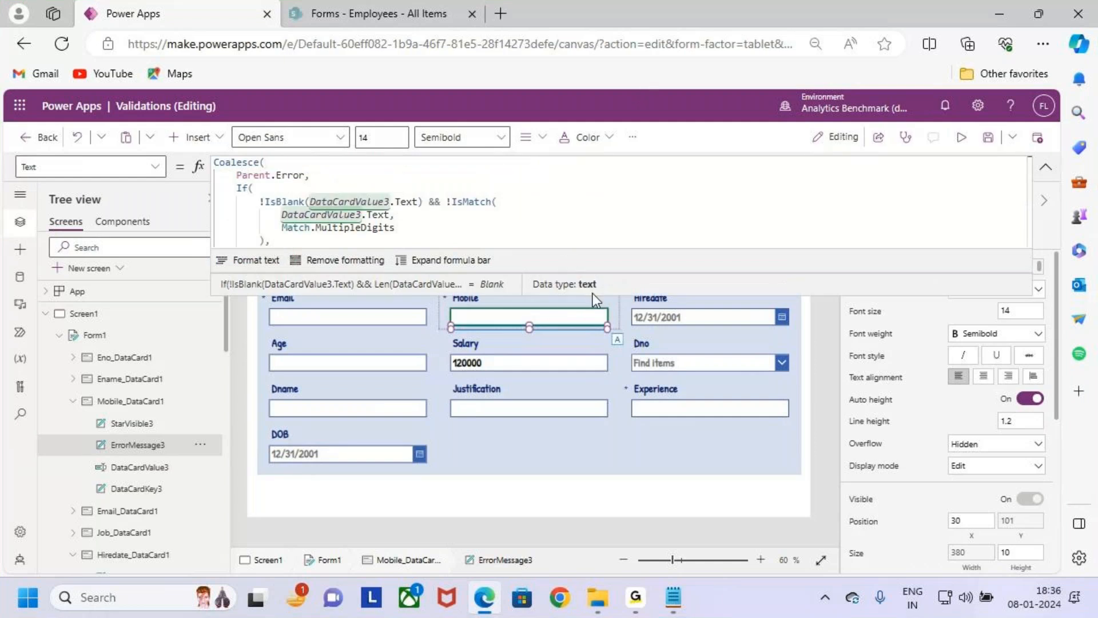
scroll(561, 222, down, 1)
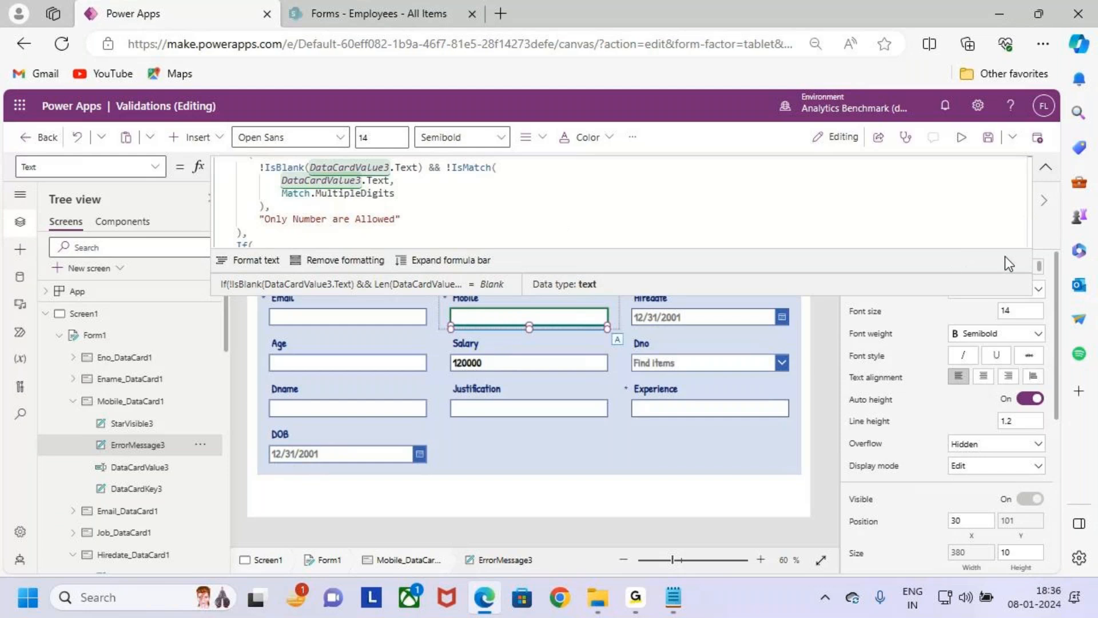
click(1045, 167)
click(1045, 167)
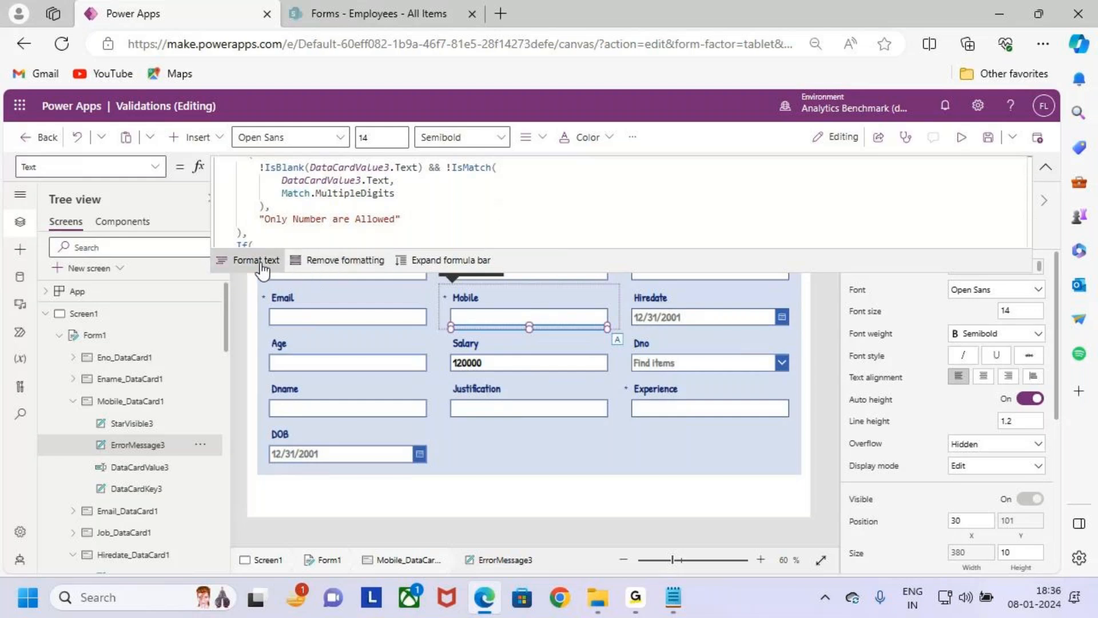
click(434, 260)
click(445, 408)
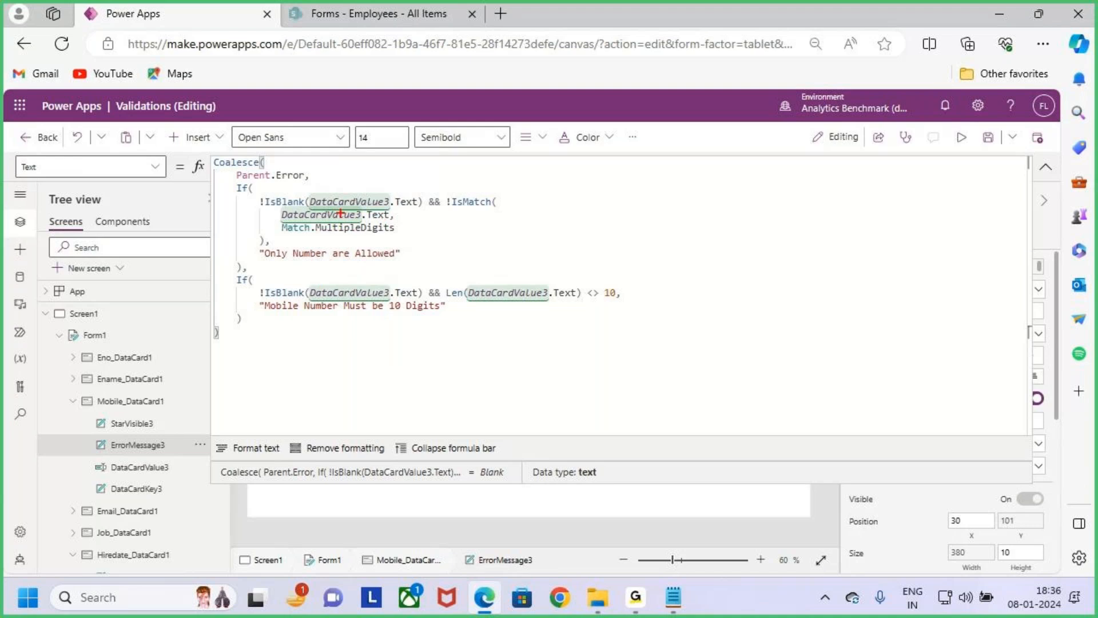
- Examine the IsMatch condition in the first If and the Len <> 10 condition in the second If
mouse_move(249, 191)
mouse_down()
mouse_move(343, 225)
mouse_move(527, 246)
mouse_up()
mouse_move(387, 152)
mouse_down()
mouse_move(390, 184)
mouse_move(404, 172)
mouse_move(388, 193)
mouse_up()
drag(376, 184, 395, 197)
drag(378, 174, 404, 192)
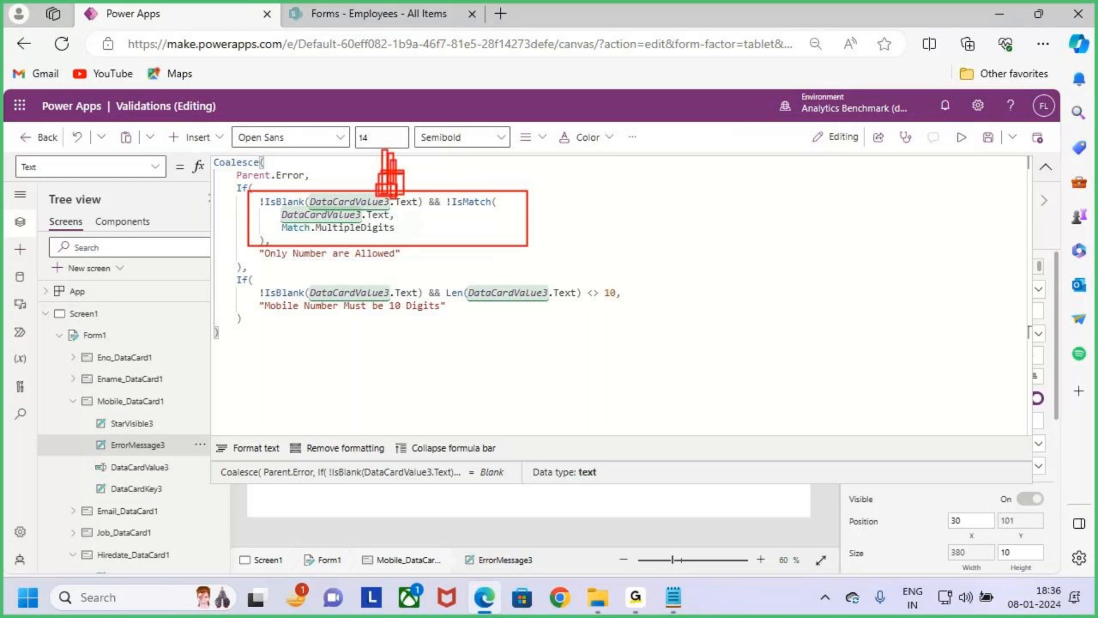
key(ctrl+Escape)
click(737, 303)
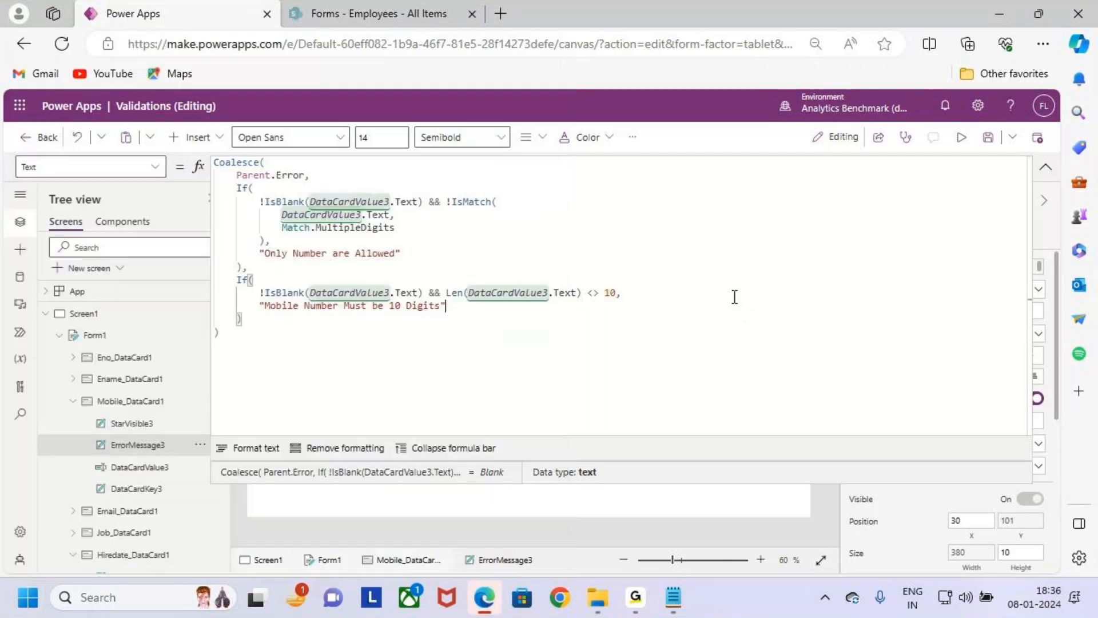
drag(258, 184, 474, 248)
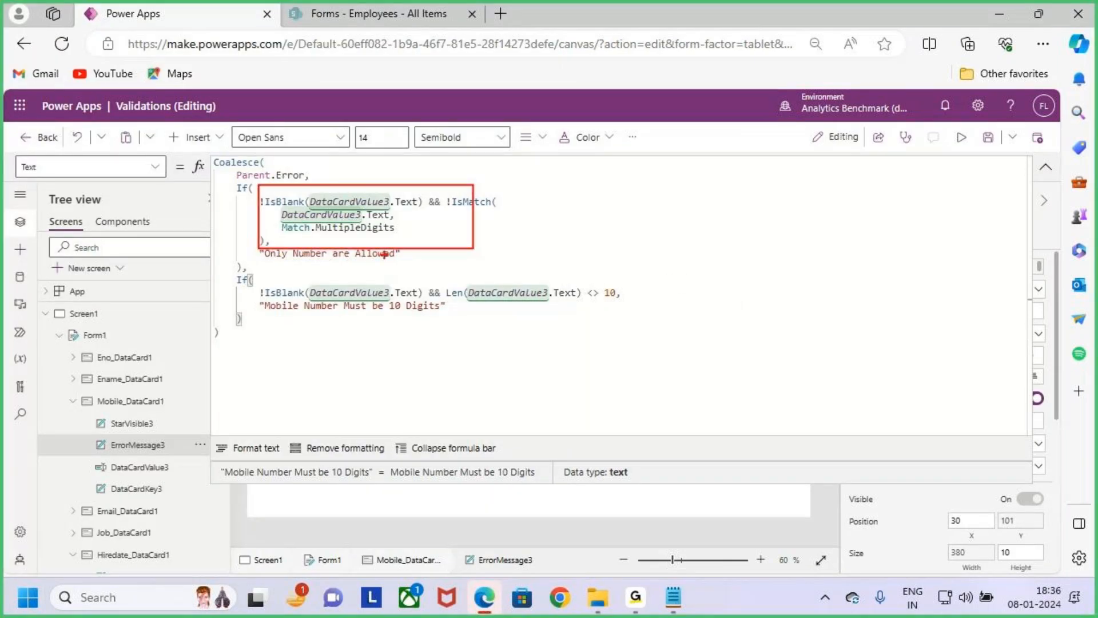
drag(316, 235, 404, 235)
mouse_move(252, 280)
mouse_down()
mouse_move(502, 324)
mouse_move(649, 324)
mouse_move(640, 316)
mouse_up()
drag(480, 306, 548, 305)
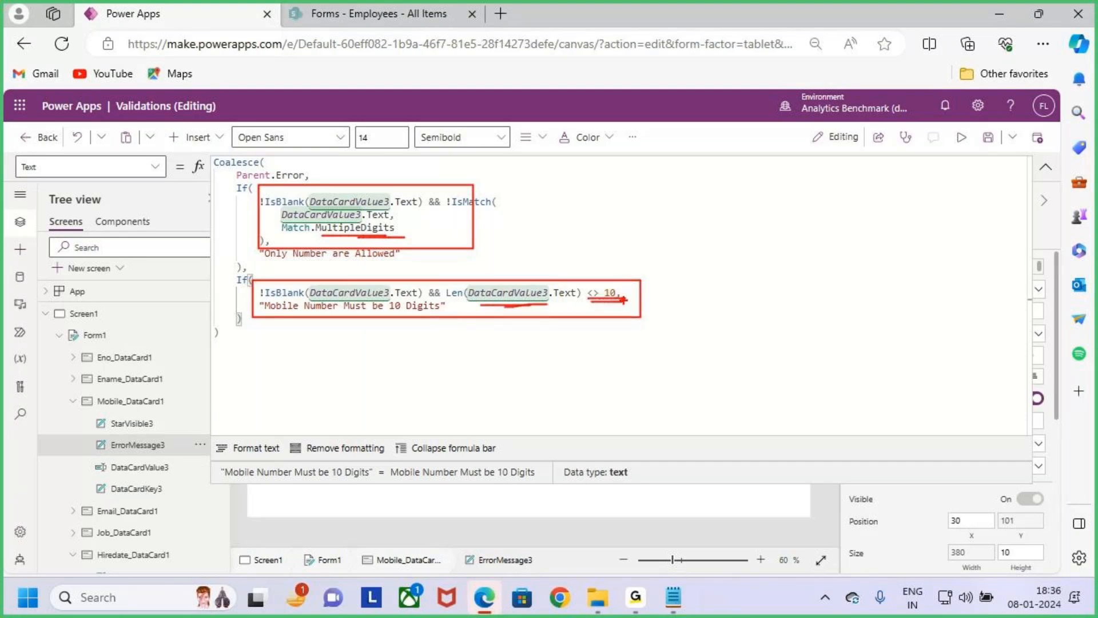
key(Escape)
double_click(609, 293)
click(674, 318)
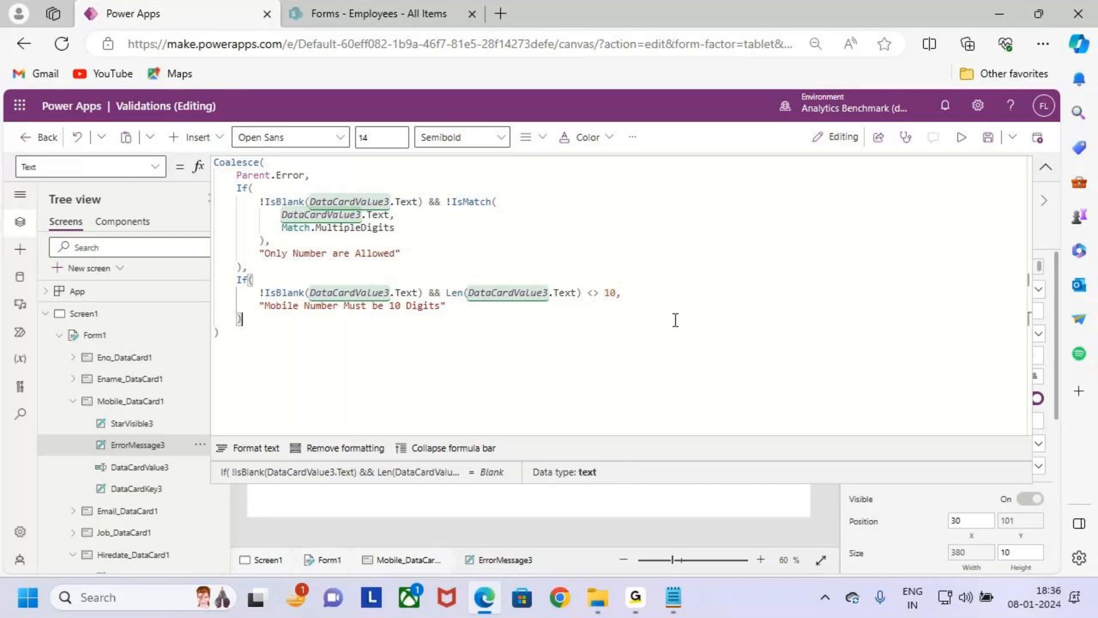
- Preview the app and enter a valid ten-digit phone number in the Mobile field
click(1036, 167)
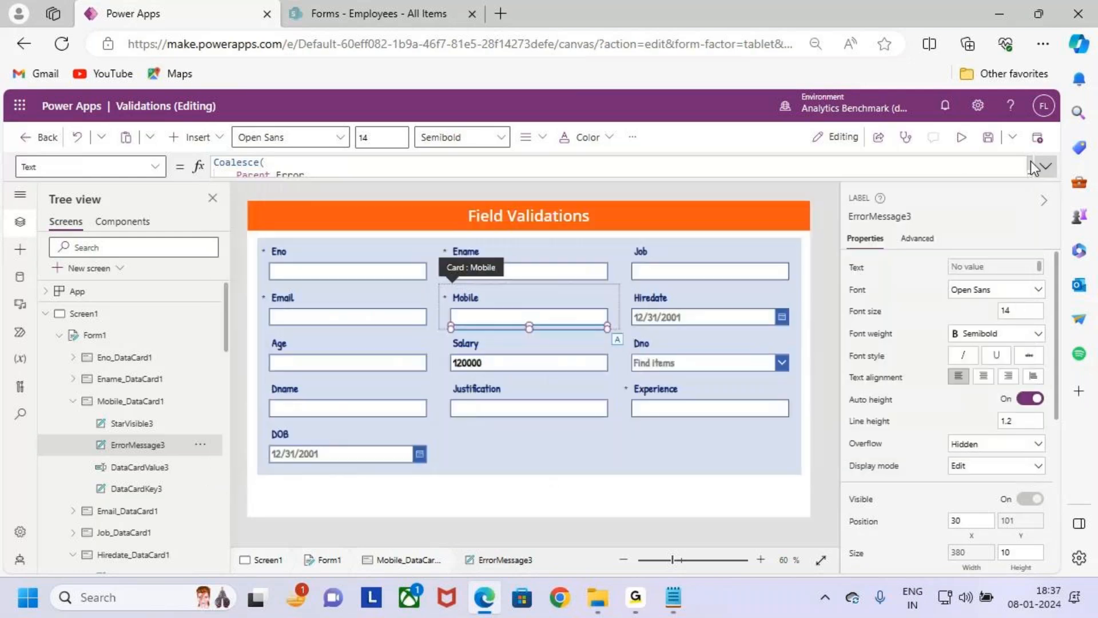
click(961, 137)
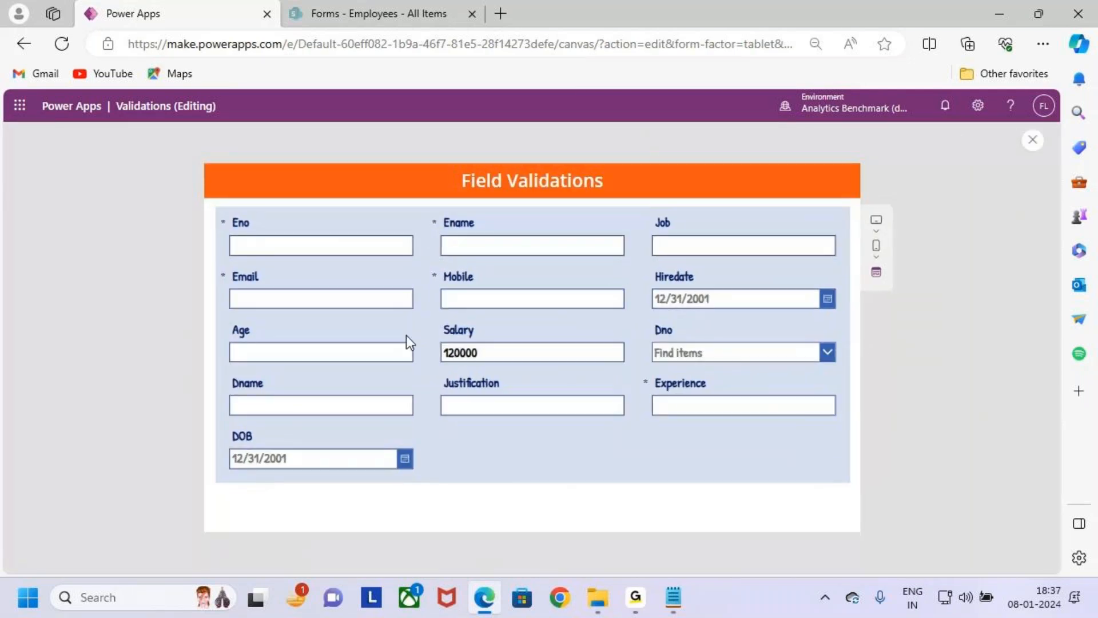
click(561, 299)
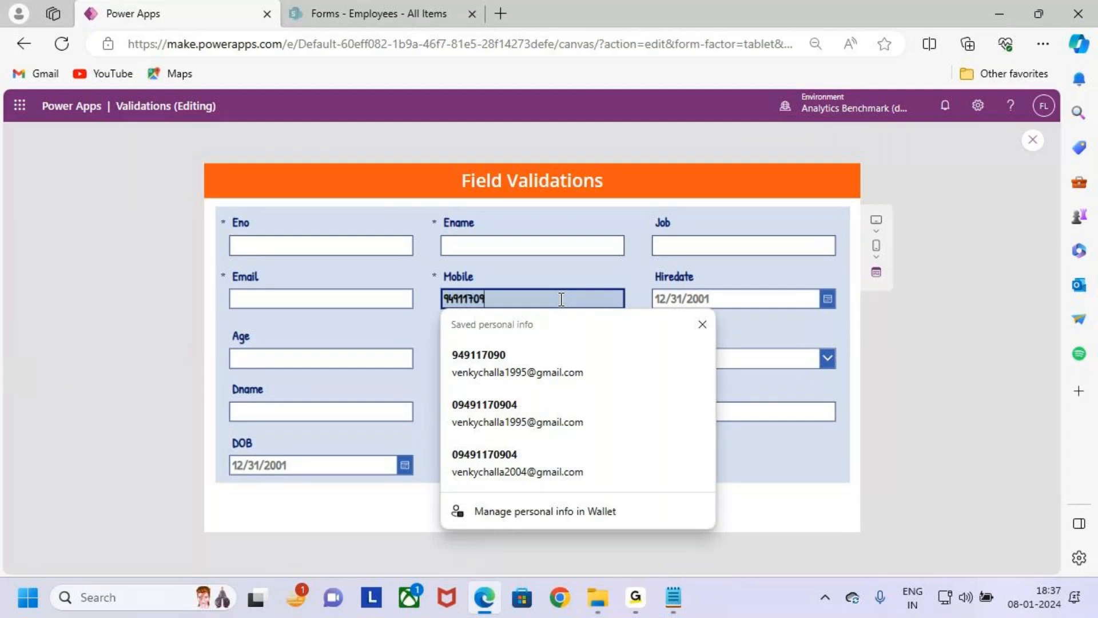
click(617, 279)
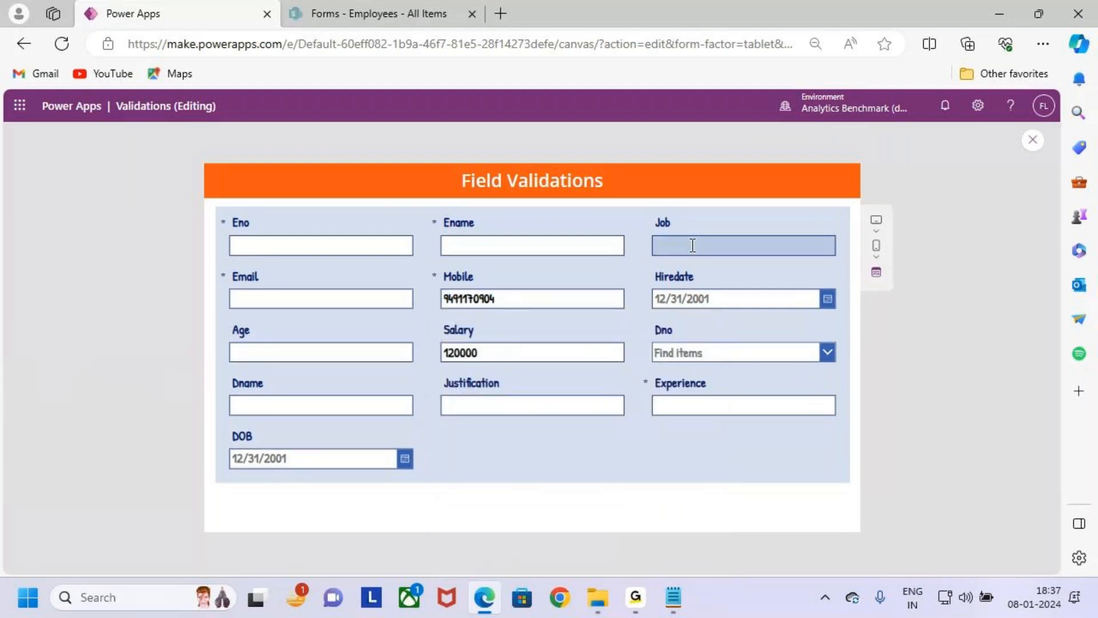
key(ctrl+2)
drag(431, 284, 514, 299)
key(Escape)
- Append one extra digit to the Mobile number to test the length validation with eleven digits
click(515, 298)
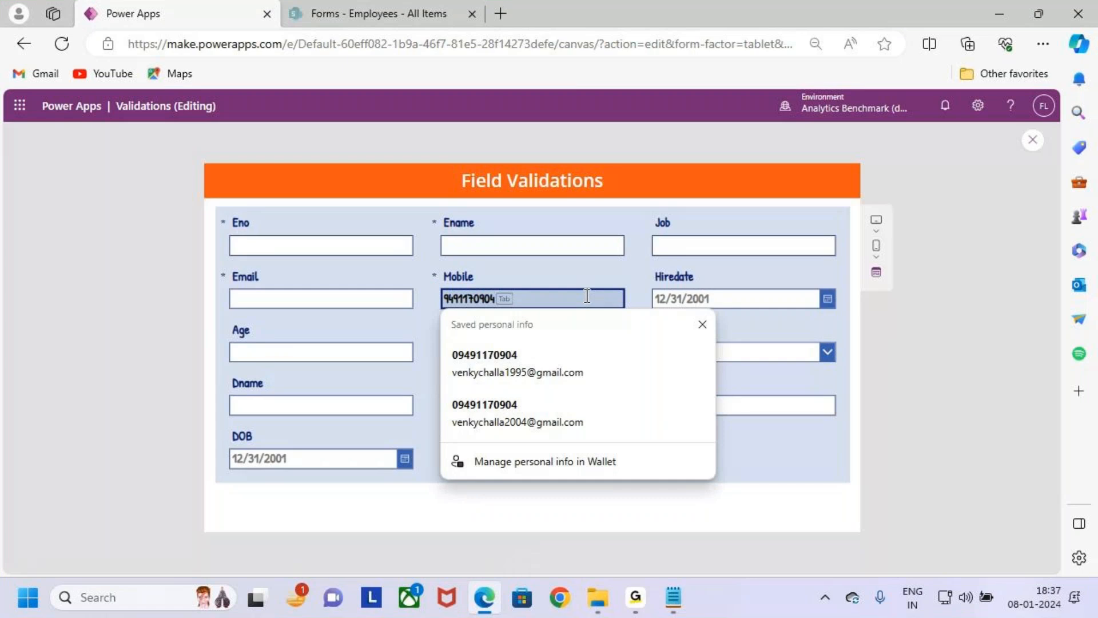
text(1)
key(ctrl+2)
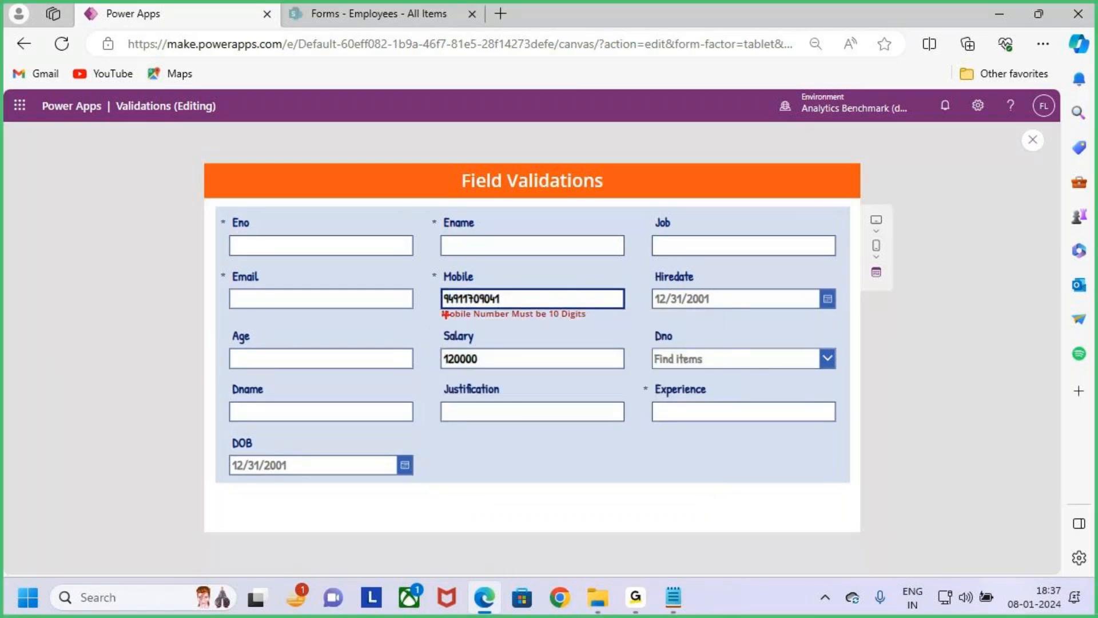
drag(436, 305, 604, 325)
mouse_move(562, 286)
mouse_down()
mouse_move(565, 306)
mouse_move(579, 288)
mouse_up()
key(Escape)
- Shorten the Mobile number to seven digits to test the length validation with too few digits
key(BackSpace)
key(BackSpace)
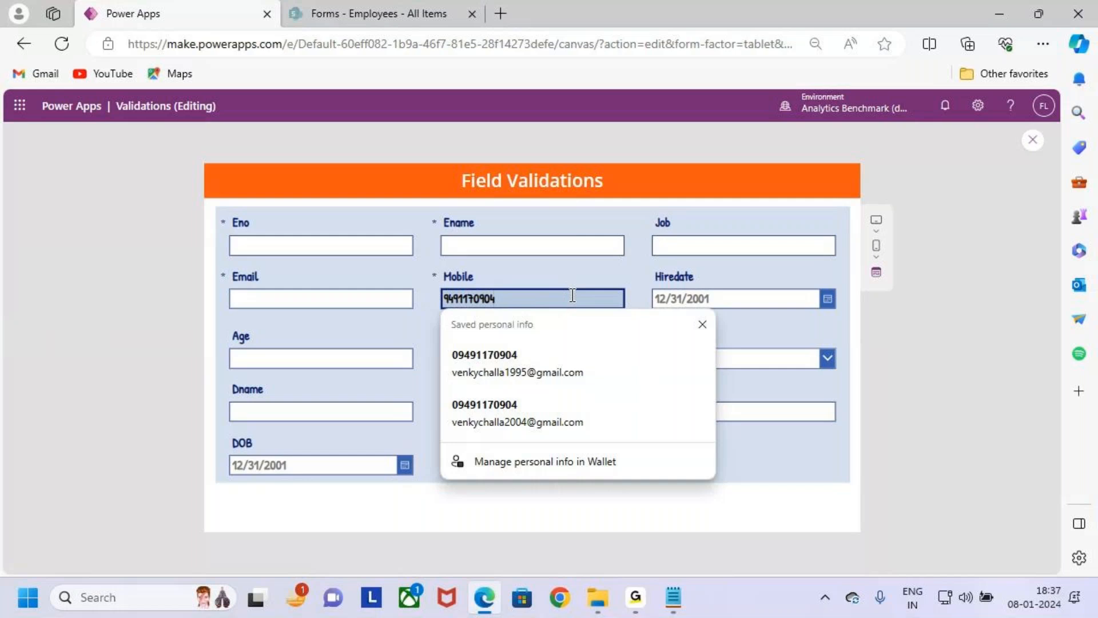
key(BackSpace)
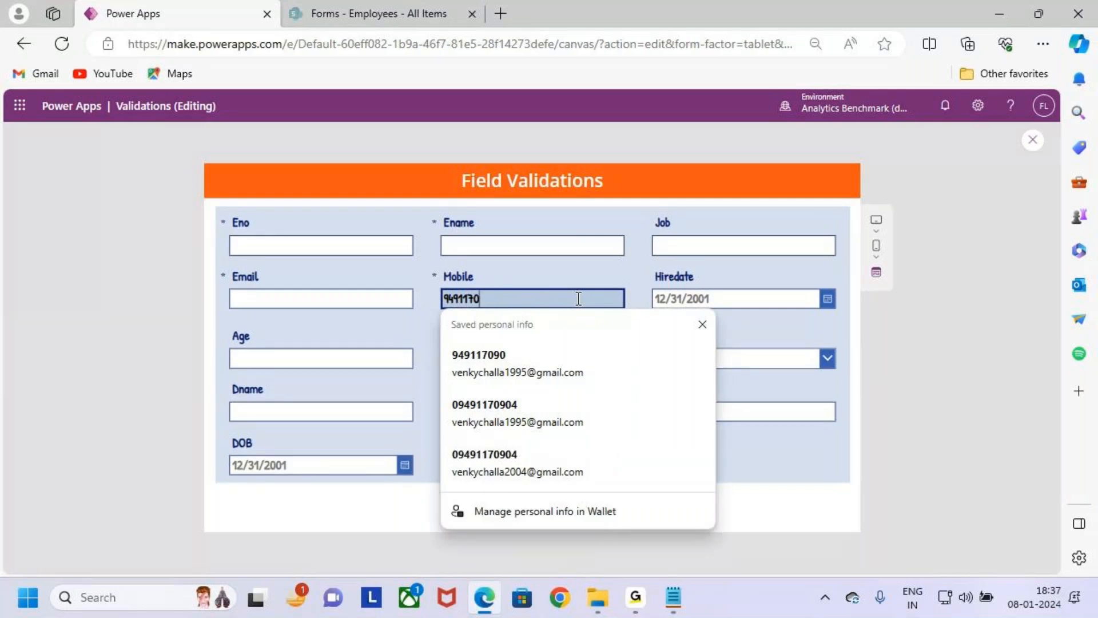
click(842, 327)
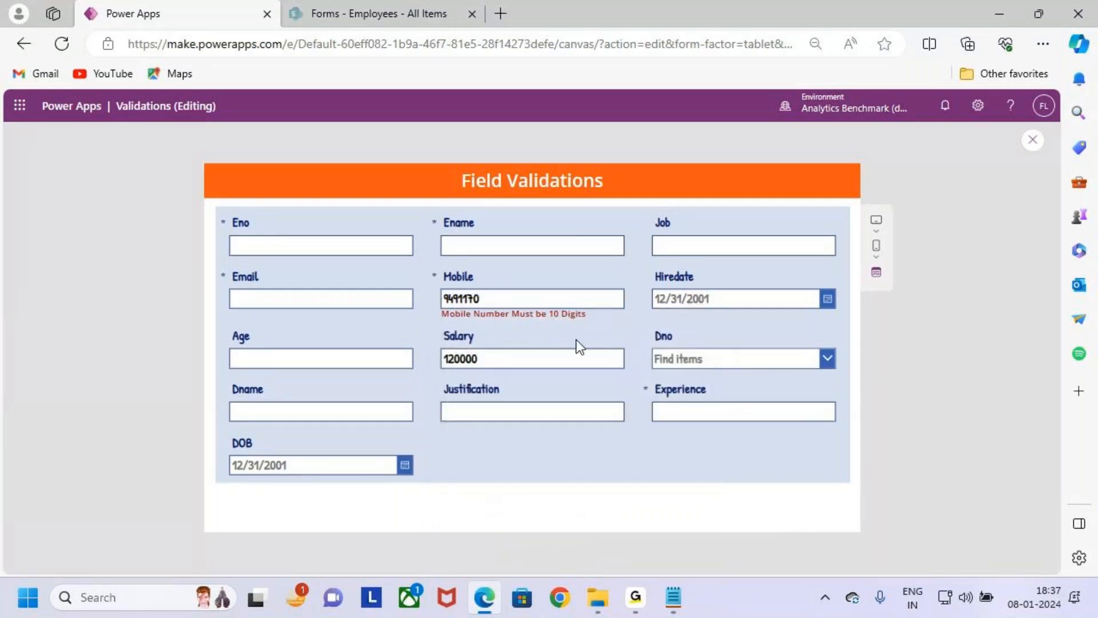
key(ctrl+2)
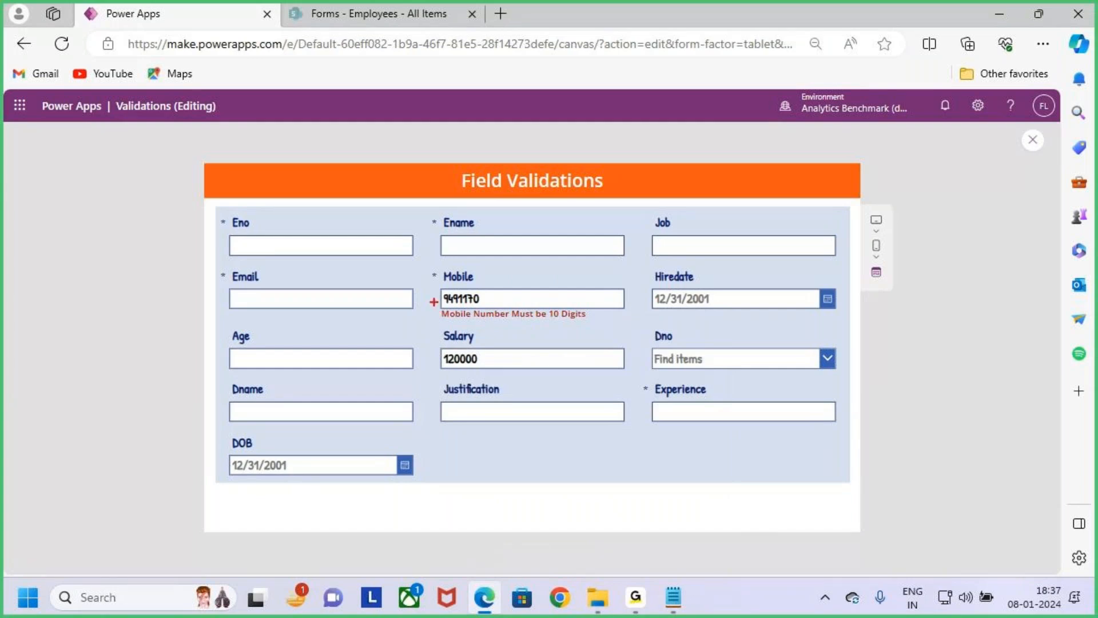
drag(434, 302, 608, 332)
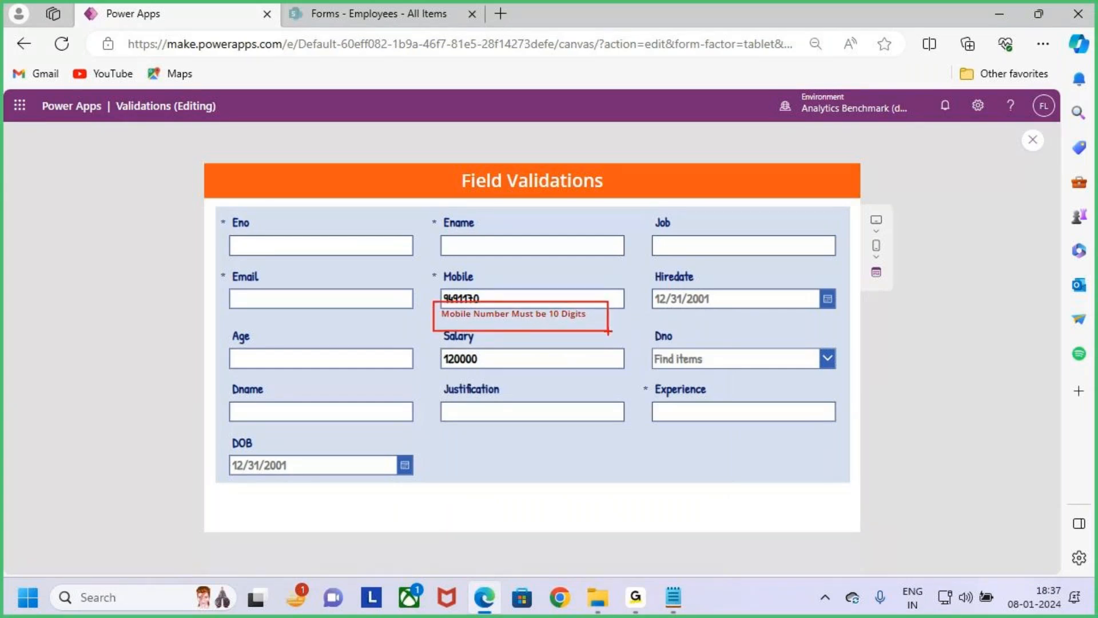
key(Escape)
- Replace the Mobile entry with the letters acdd to test the numbers-only validation
double_click(500, 298)
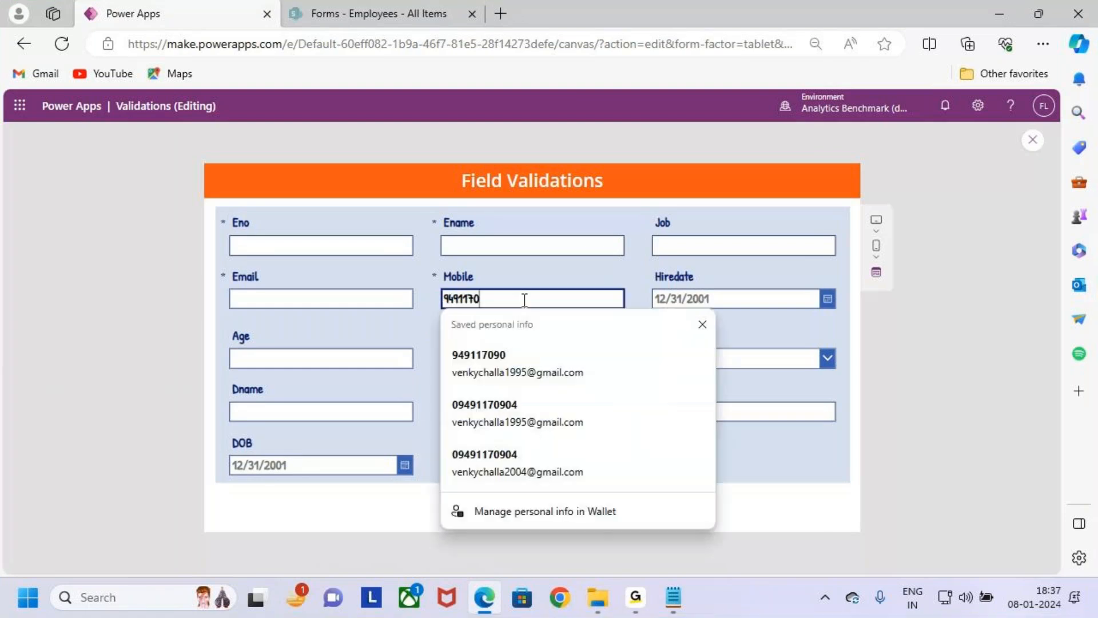
key(BackSpace)
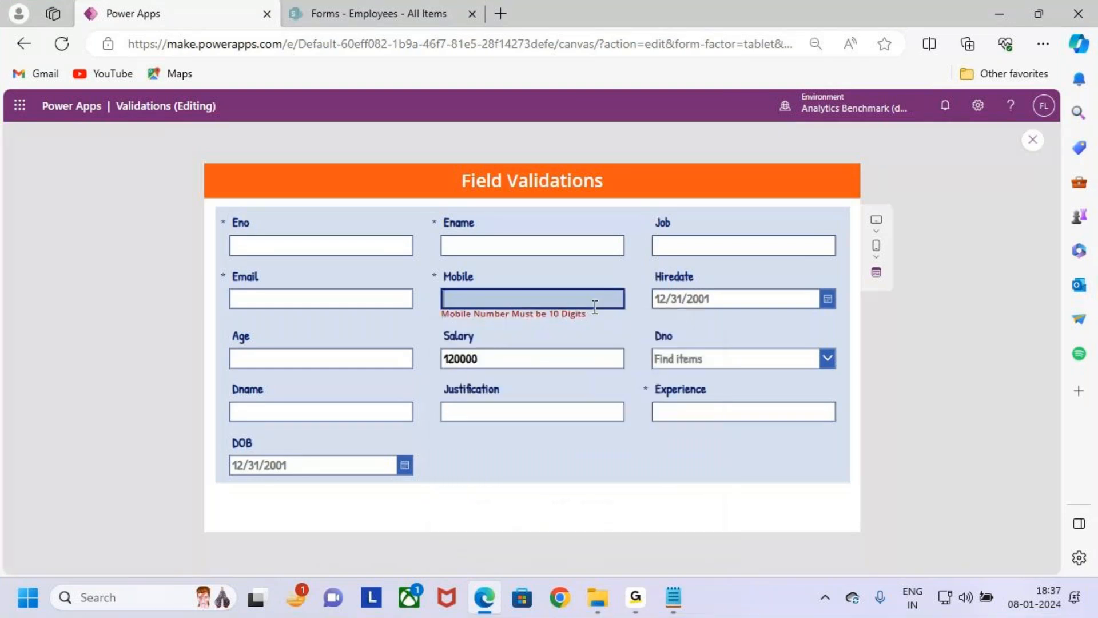
text(acdd)
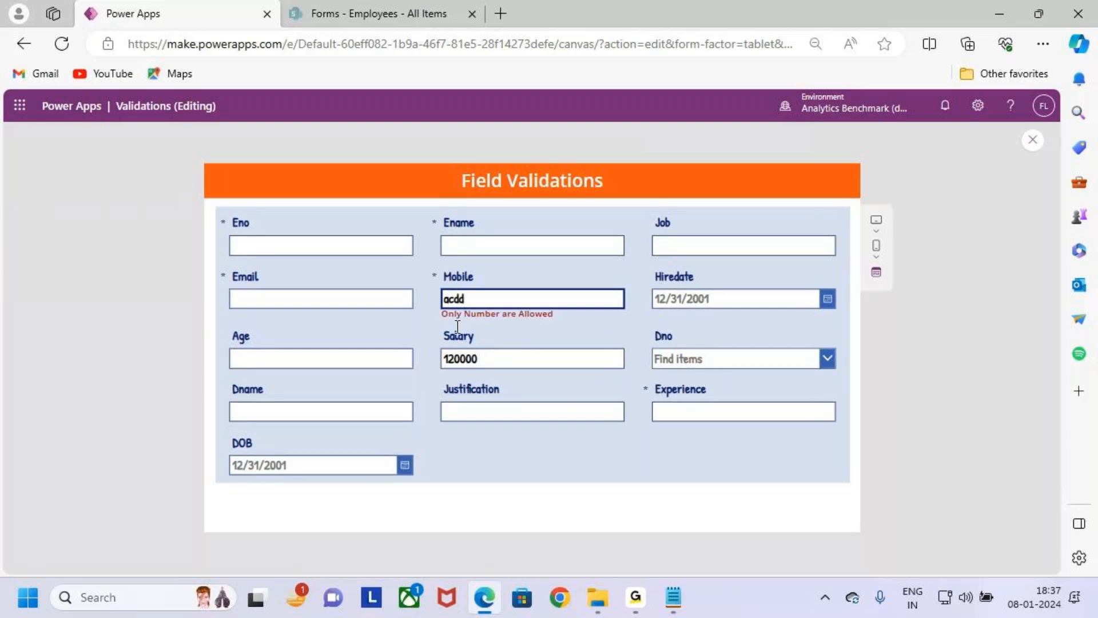
- Replace the letters in the Mobile field with an eight-digit test number and extend it to ten digits
key(ctrl+a)
key(BackSpace)
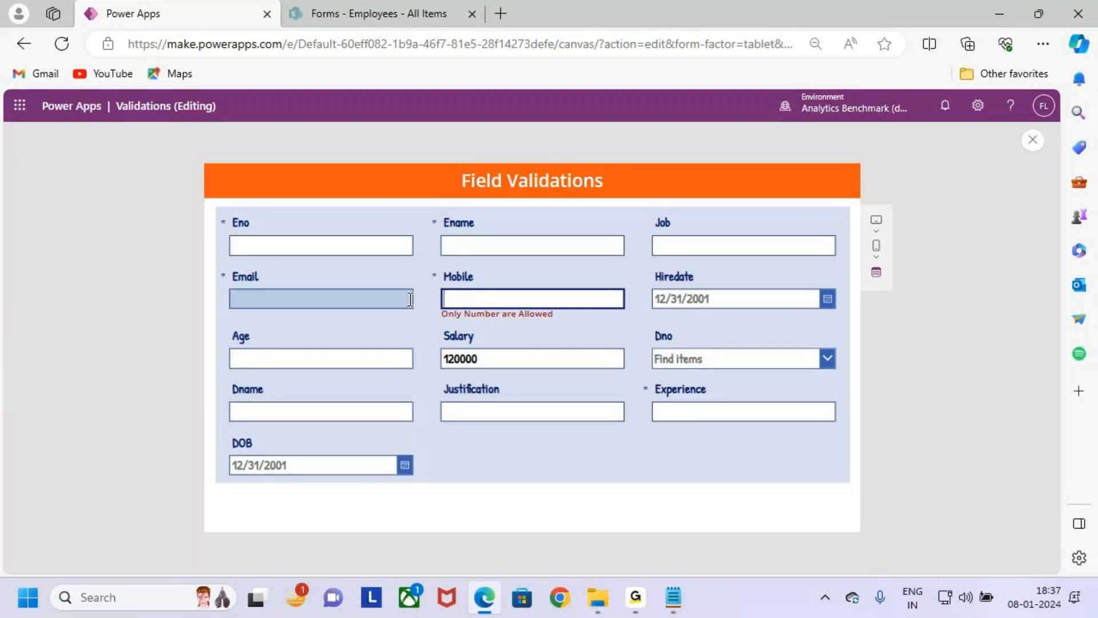
text(12345678)
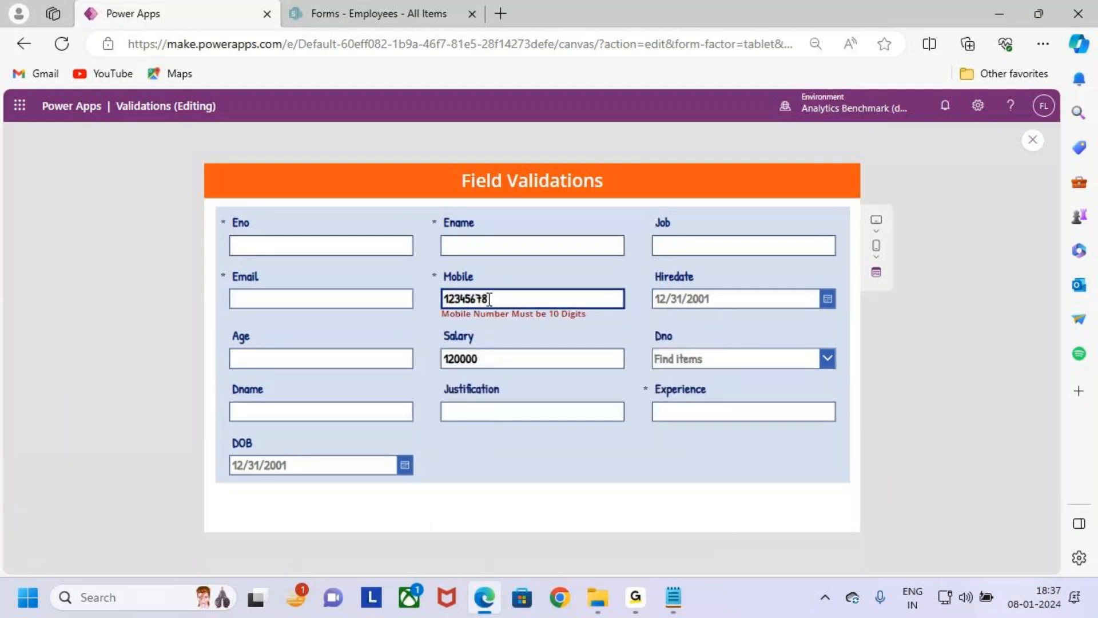
key(ctrl+a)
key(ctrl+2)
mouse_move(479, 264)
mouse_down()
mouse_move(479, 287)
mouse_move(490, 277)
mouse_up()
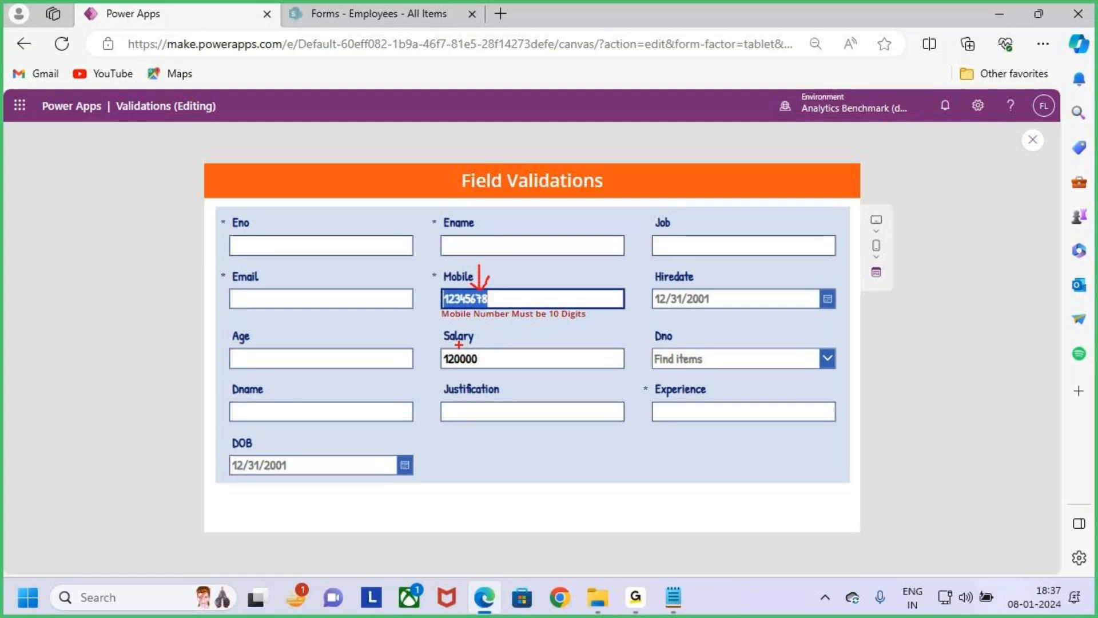
drag(444, 325, 584, 319)
key(Escape)
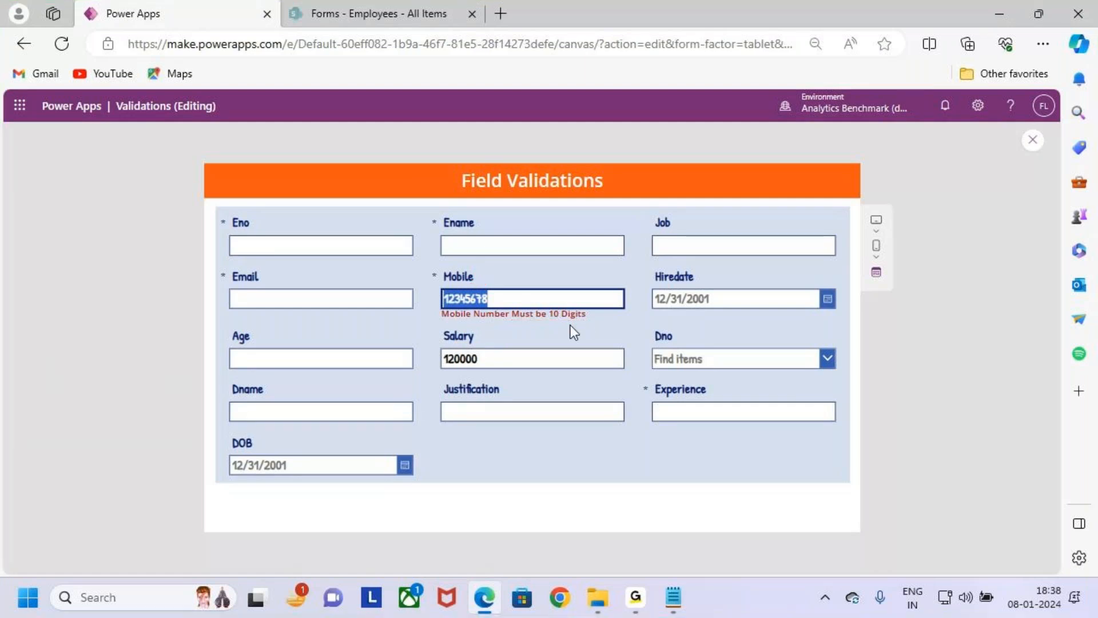
click(537, 301)
text(90)
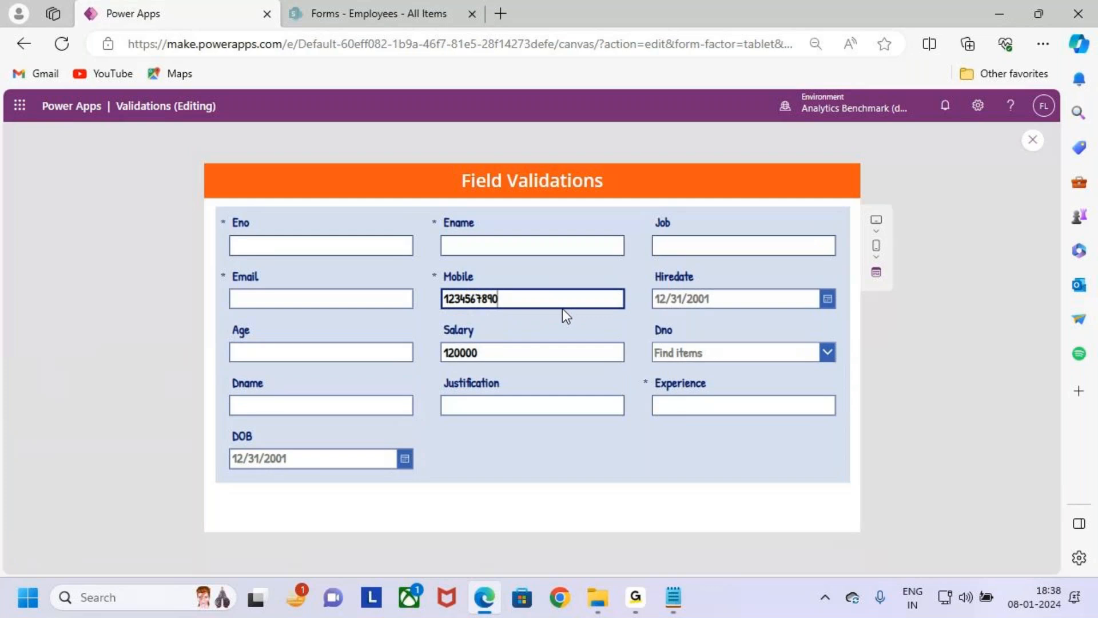
- Switch to the validation notes in Notepad and select the Case 3 : Mobile section
click(996, 10)
drag(53, 292, 4, 299)
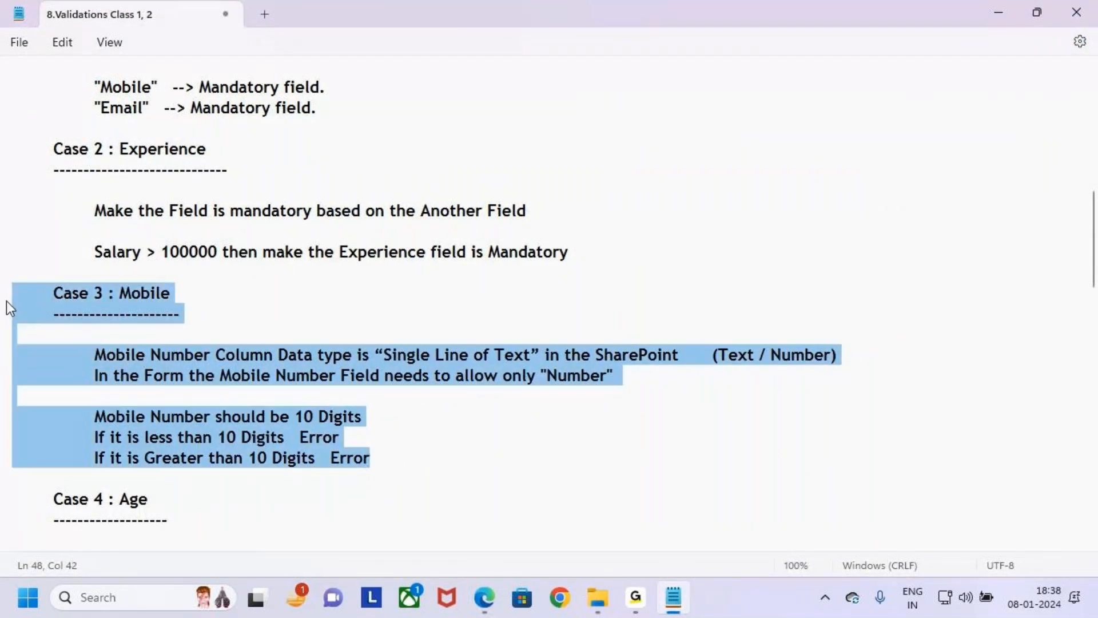
- Review the Case 3 : Mobile digit rules and the Case 4 : Age section in the validation notes
click(299, 437)
scroll(301, 438, down, 3)
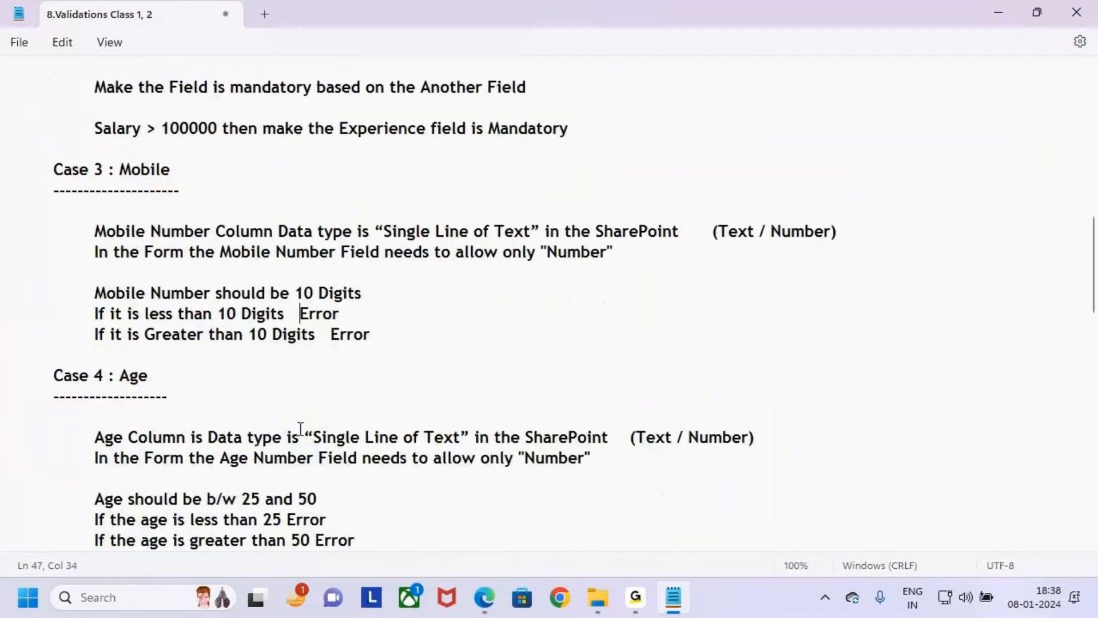
drag(53, 314, 157, 314)
click(221, 330)
scroll(220, 331, down, 1)
mouse_move(41, 237)
mouse_down()
mouse_move(177, 267)
mouse_move(228, 186)
mouse_up()
key(Escape)
click(392, 374)
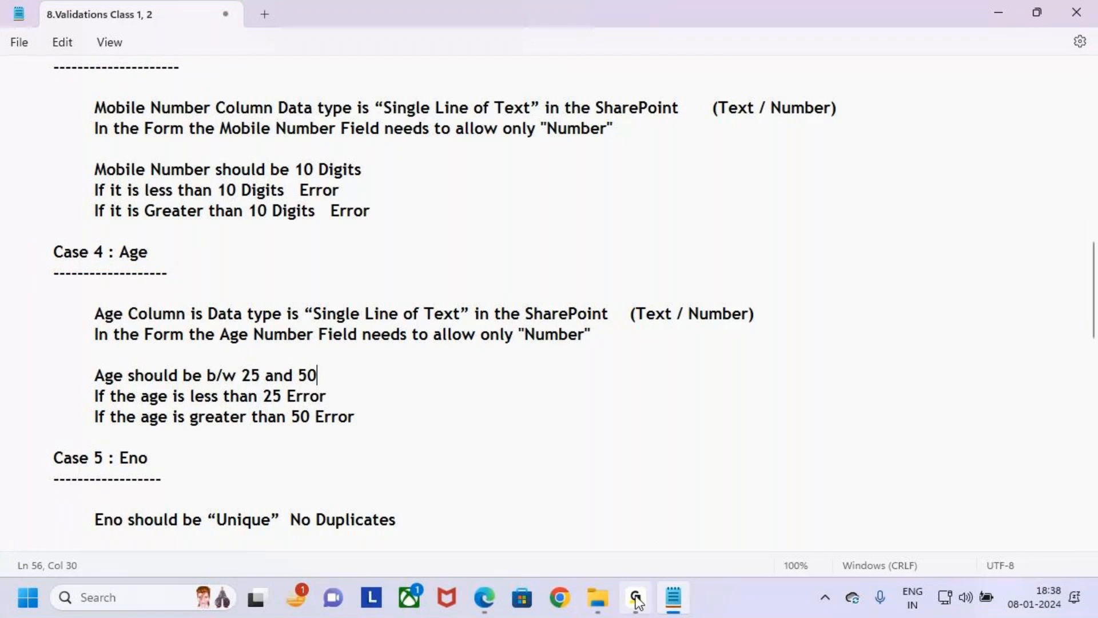
- Switch to the Power Apps preview and clear the test number from the Mobile field
click(484, 597)
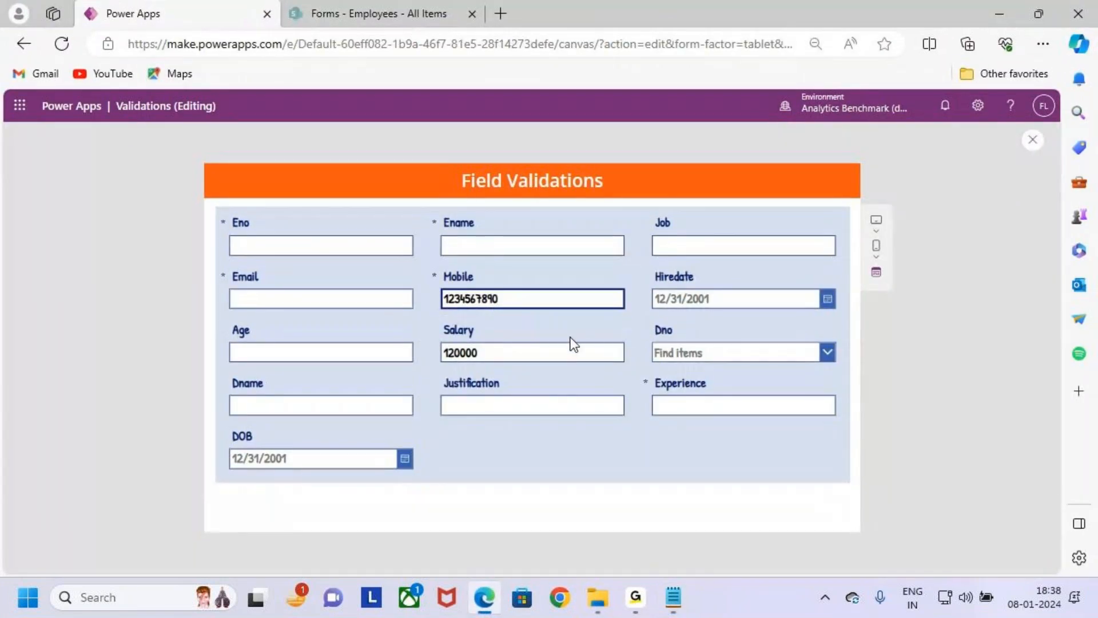
drag(499, 299, 387, 299)
key(BackSpace)
key(ctrl+2)
mouse_move(221, 319)
mouse_down()
mouse_move(285, 350)
mouse_move(419, 380)
mouse_move(446, 299)
mouse_up()
key(Escape)
- Return to the Notepad notes, remove the extra word "is" after "Age Column" in Case 4, and save the file
click(679, 605)
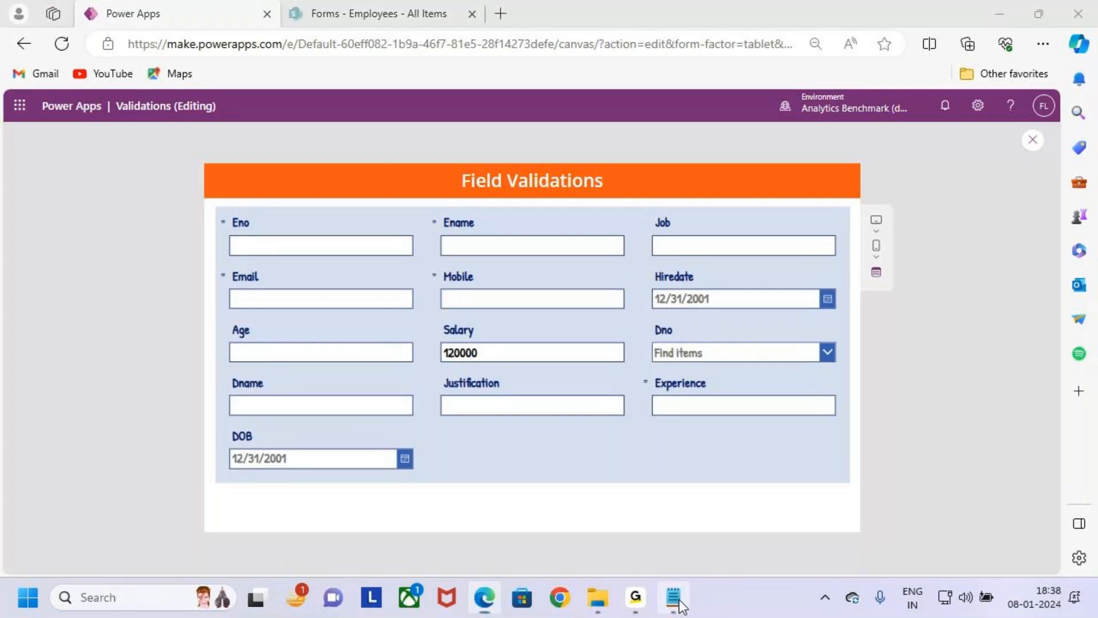
click(363, 371)
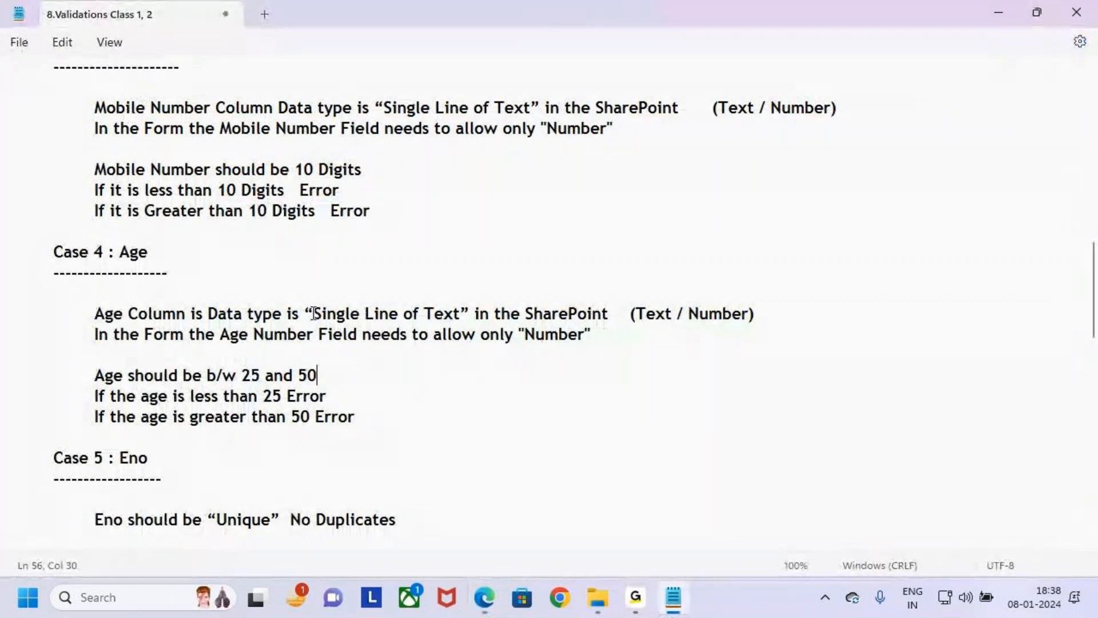
drag(95, 313, 251, 317)
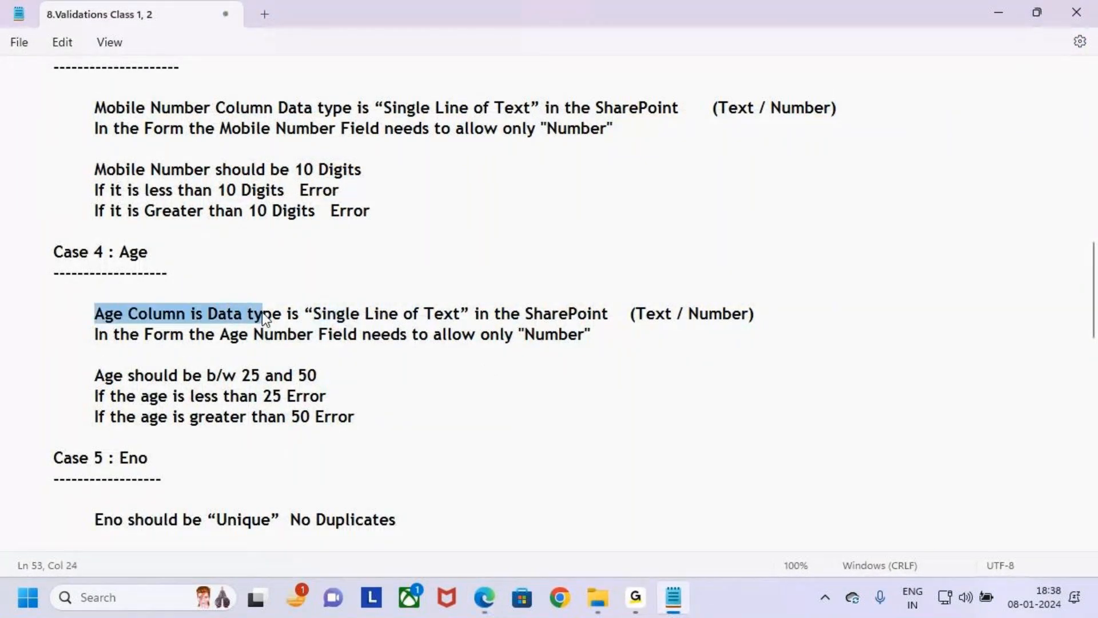
click(355, 414)
drag(211, 313, 194, 316)
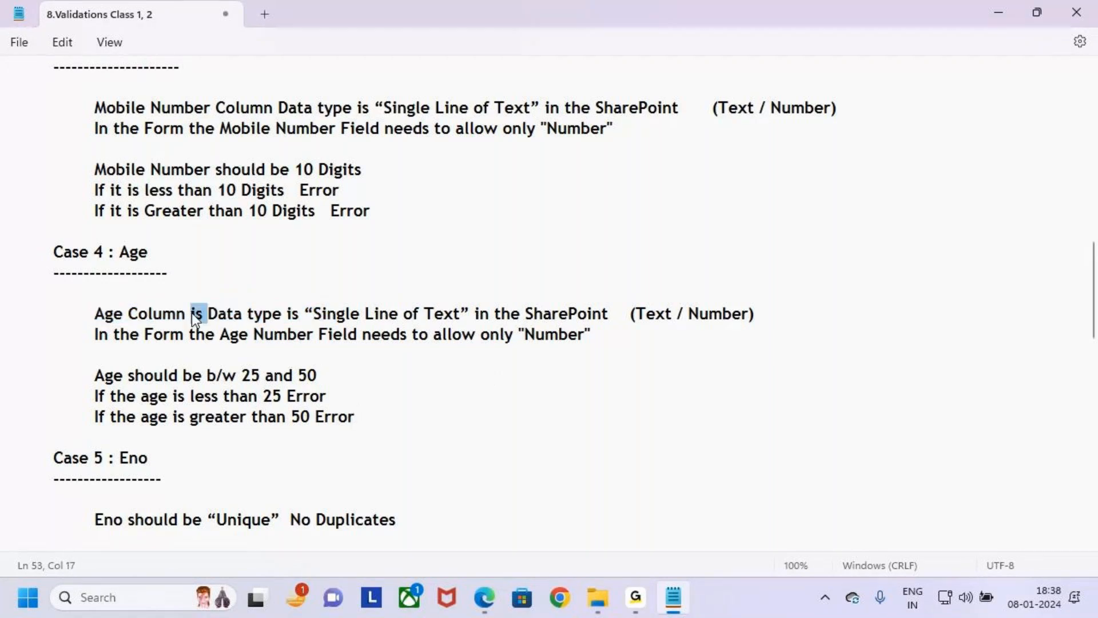
key(BackSpace)
key(ctrl+s)
- Examine the Case 4 lines on the Age column's SharePoint data type and the numbers-only requirement in the form
drag(288, 314, 761, 318)
click(761, 318)
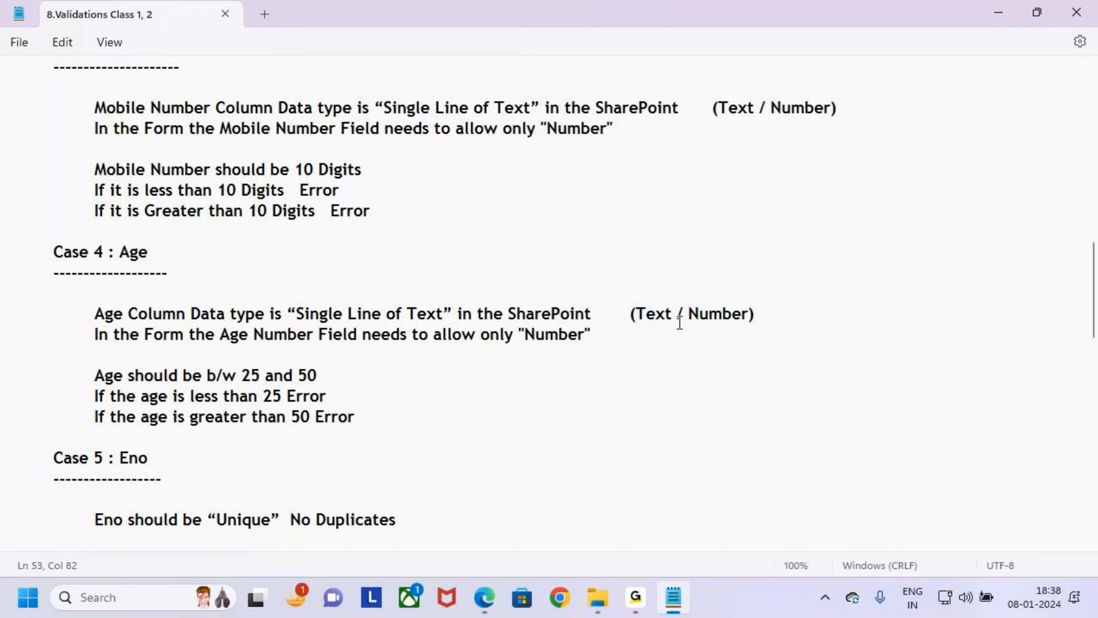
drag(629, 314, 772, 322)
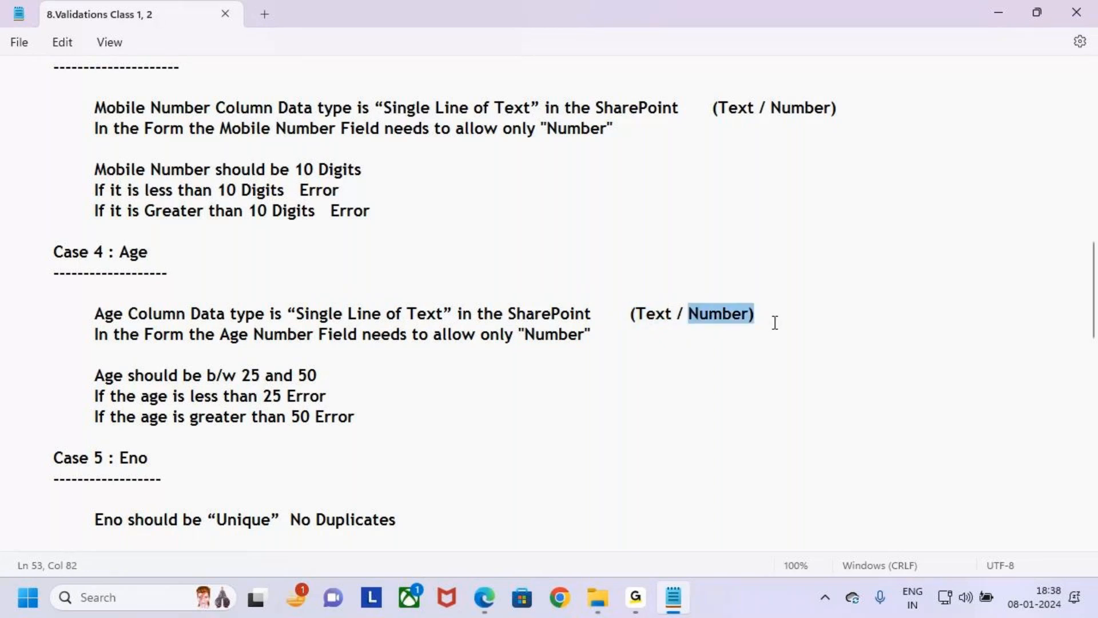
click(827, 352)
drag(95, 338, 247, 339)
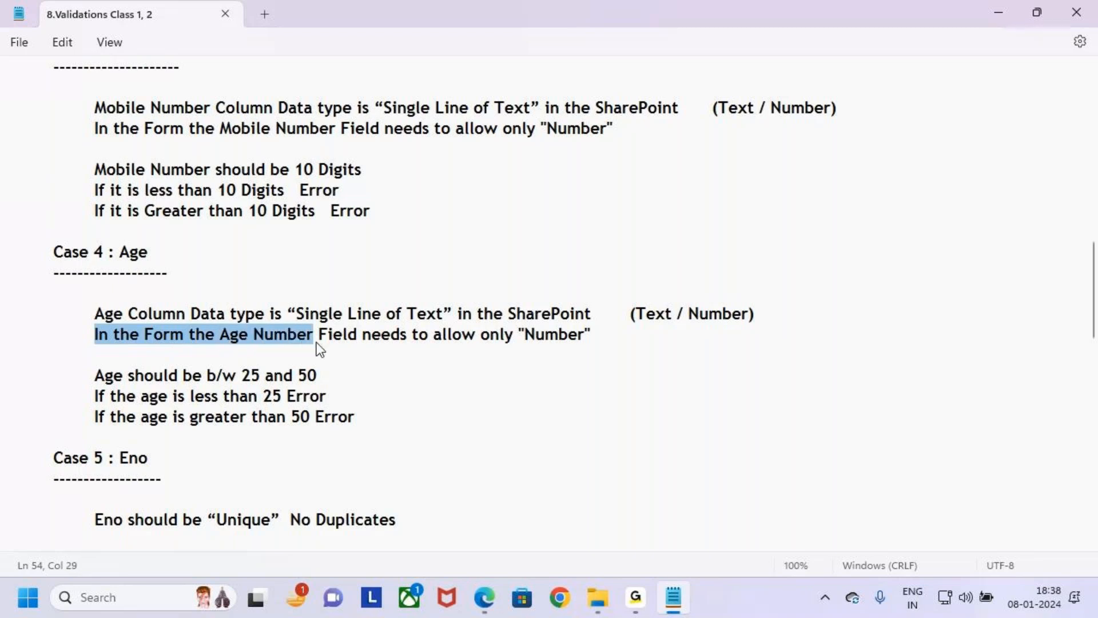
drag(321, 342, 324, 342)
key(ctrl+2)
mouse_move(213, 318)
mouse_down()
mouse_move(344, 349)
mouse_move(507, 348)
mouse_up()
mouse_move(424, 345)
mouse_down()
mouse_move(486, 347)
mouse_move(451, 349)
mouse_up()
mouse_move(87, 298)
mouse_down()
mouse_move(711, 362)
mouse_move(757, 356)
mouse_up()
drag(67, 239, 180, 274)
drag(138, 219, 142, 245)
drag(122, 229, 146, 259)
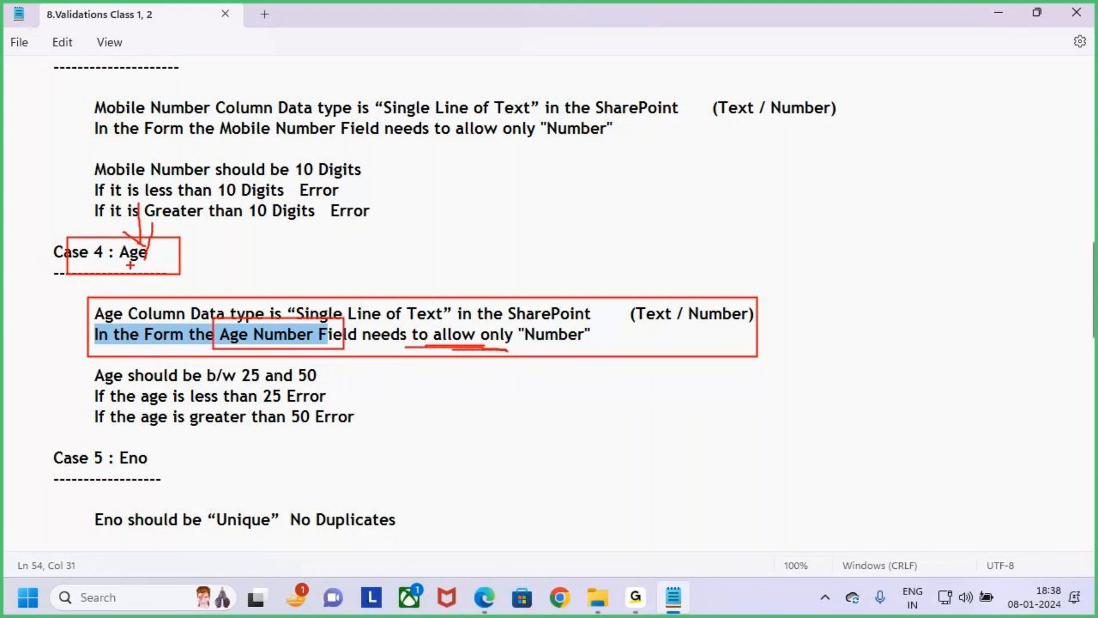
key(Escape)
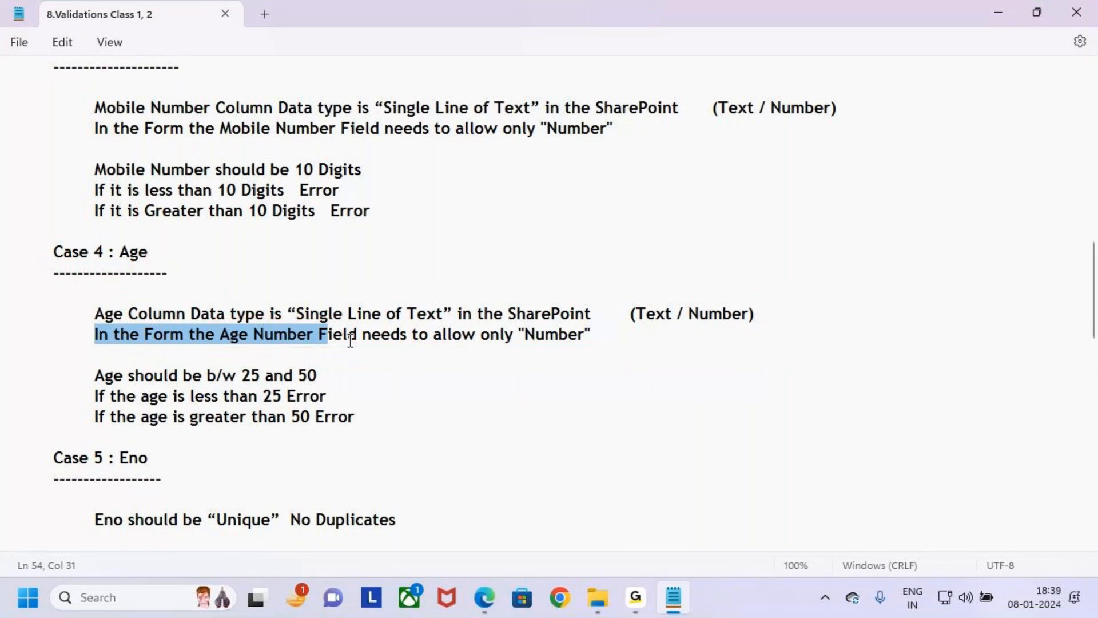
- Examine the Case 4 age range rules and their error conditions below 25 and above 50
click(303, 367)
key(ctrl+2)
mouse_move(83, 365)
mouse_down()
mouse_move(216, 388)
mouse_move(337, 385)
mouse_up()
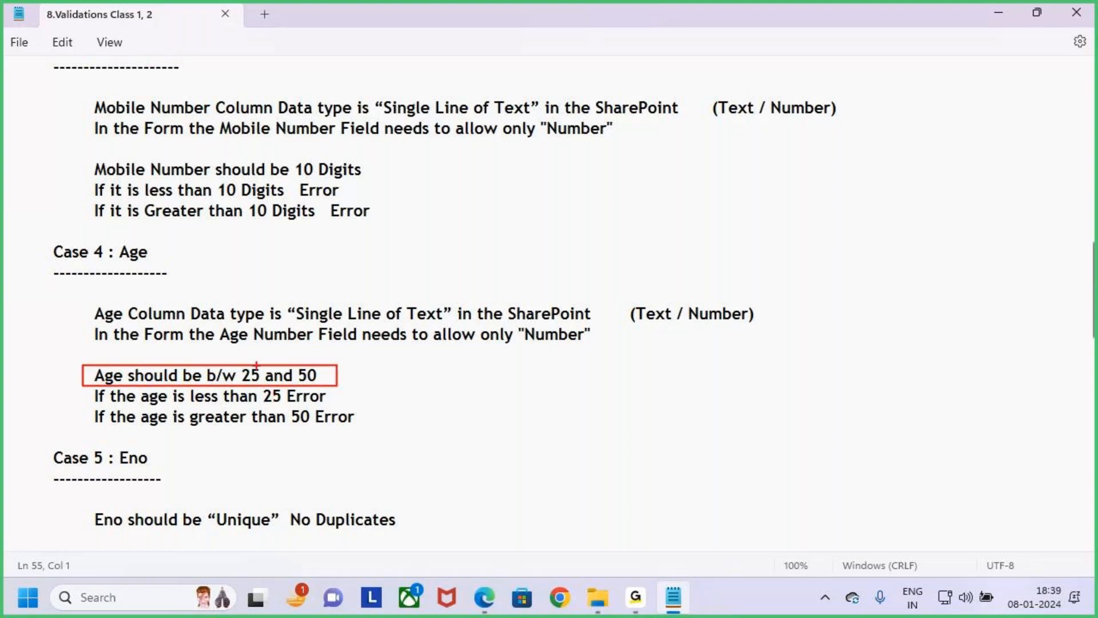
mouse_move(248, 339)
mouse_down()
mouse_move(252, 364)
mouse_move(302, 375)
mouse_up()
key(e)
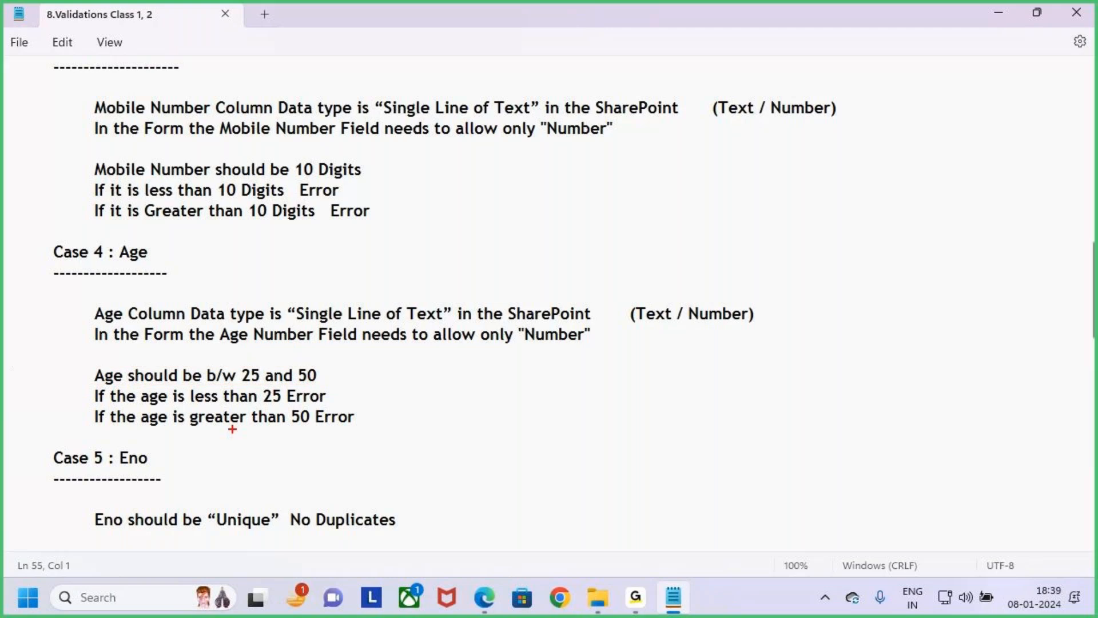
mouse_move(81, 380)
mouse_down()
mouse_move(337, 407)
mouse_move(359, 357)
mouse_up()
mouse_move(88, 408)
mouse_down()
mouse_move(367, 429)
mouse_move(404, 369)
mouse_up()
key(e)
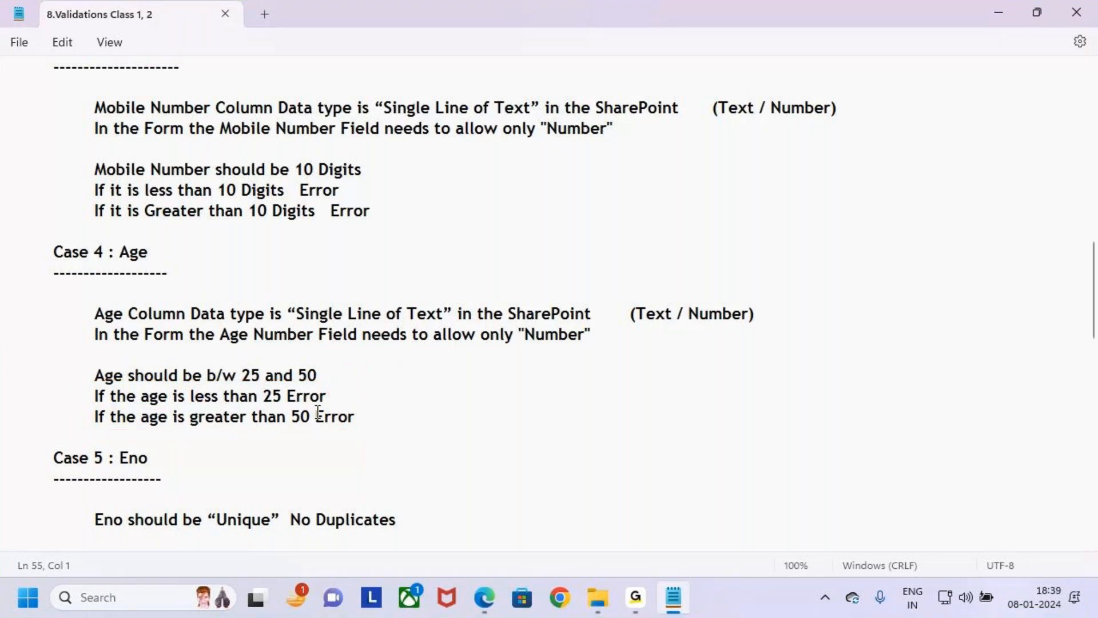
drag(69, 362, 393, 440)
key(Escape)
- Compare the numbers-only requirement of Case 4 : Age with the one in Case 3 : Mobile
drag(616, 331, 1, 323)
key(ctrl+2)
drag(88, 299, 778, 350)
drag(408, 252, 416, 295)
key(Escape)
scroll(366, 267, up, 1)
scroll(366, 268, up, 1)
drag(617, 191, 7, 172)
drag(695, 406, 5, 355)
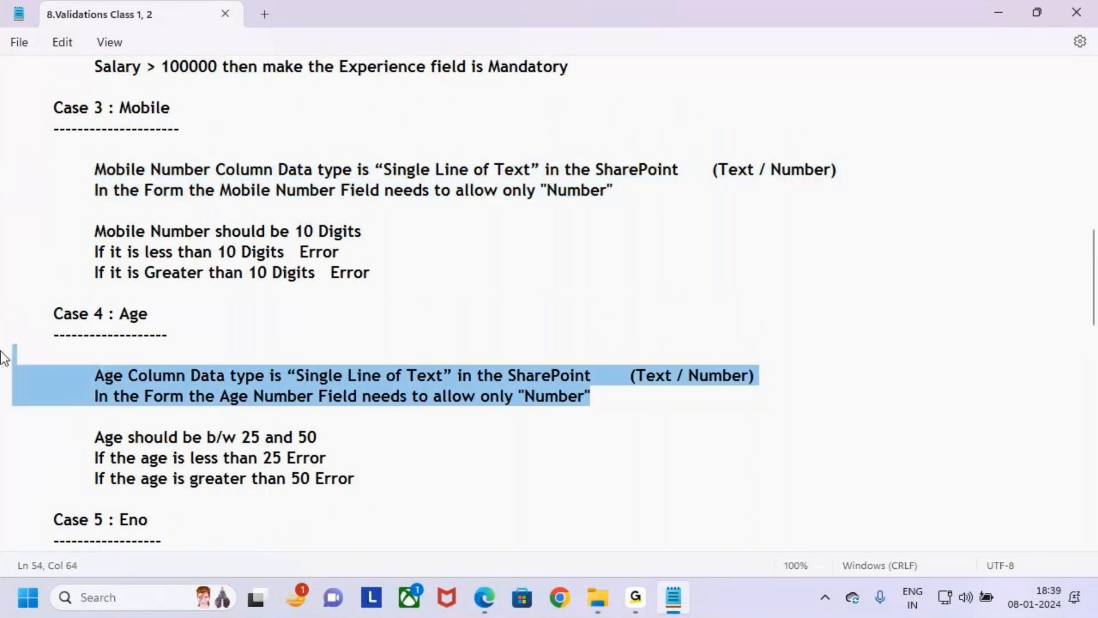
click(366, 426)
- Switch back to the Power Apps preview and dismiss the McAfee window
click(446, 597)
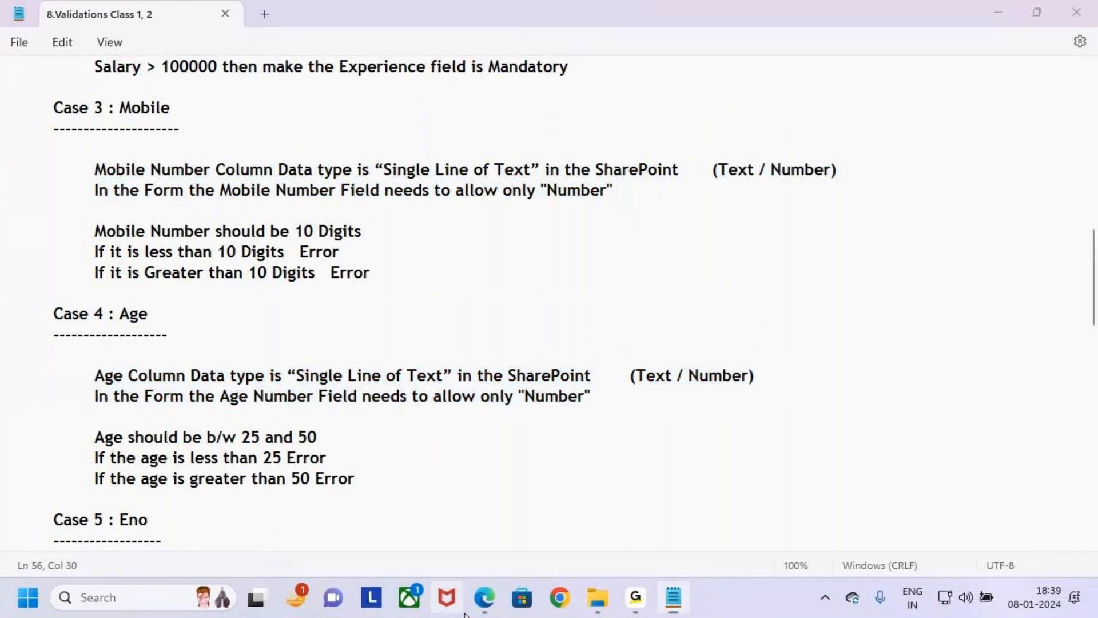
click(484, 598)
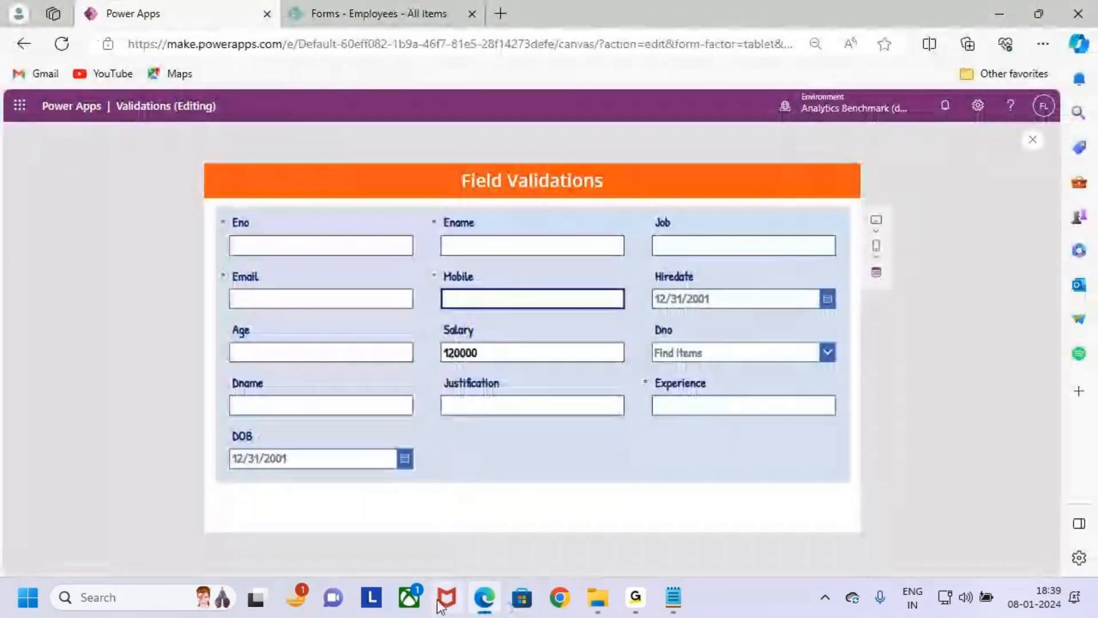
click(455, 584)
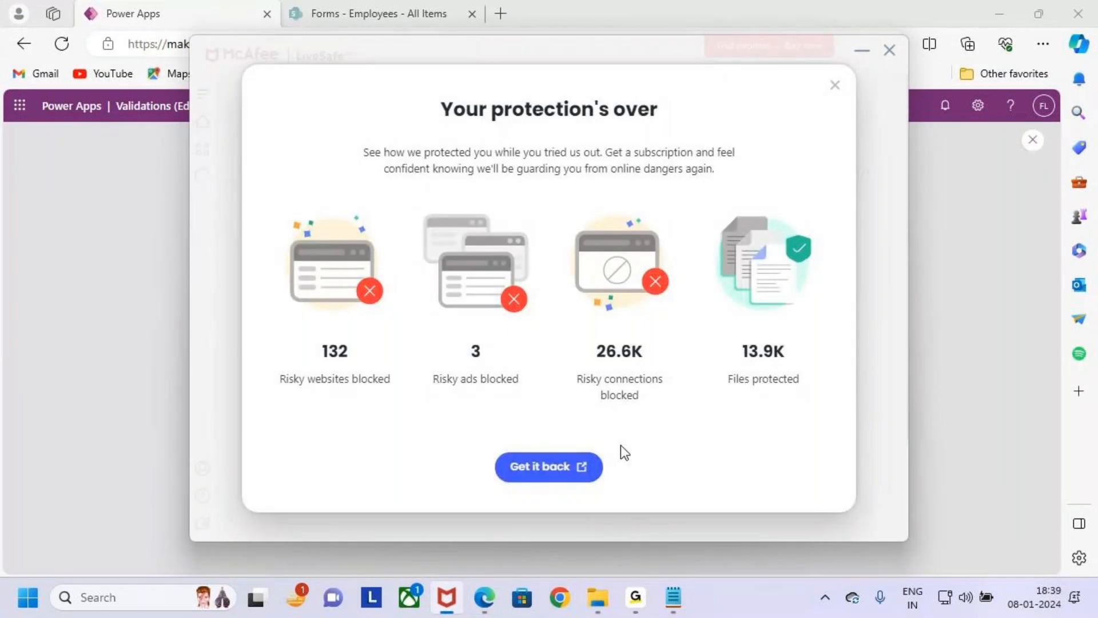
click(835, 86)
click(889, 50)
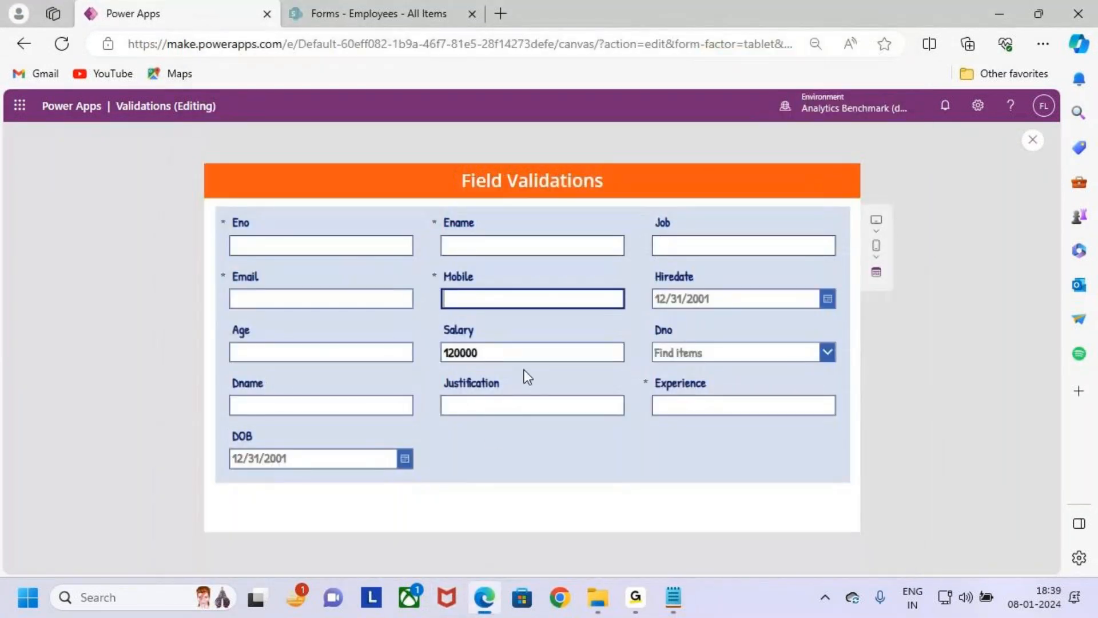
- Enter 123asdsacdcds in the preview's Age field to test whether it accepts letters, and clear the field again
mouse_move(225, 321)
mouse_down()
mouse_move(370, 370)
mouse_move(425, 371)
mouse_up()
drag(335, 298, 339, 334)
key(Escape)
click(345, 355)
text(123)
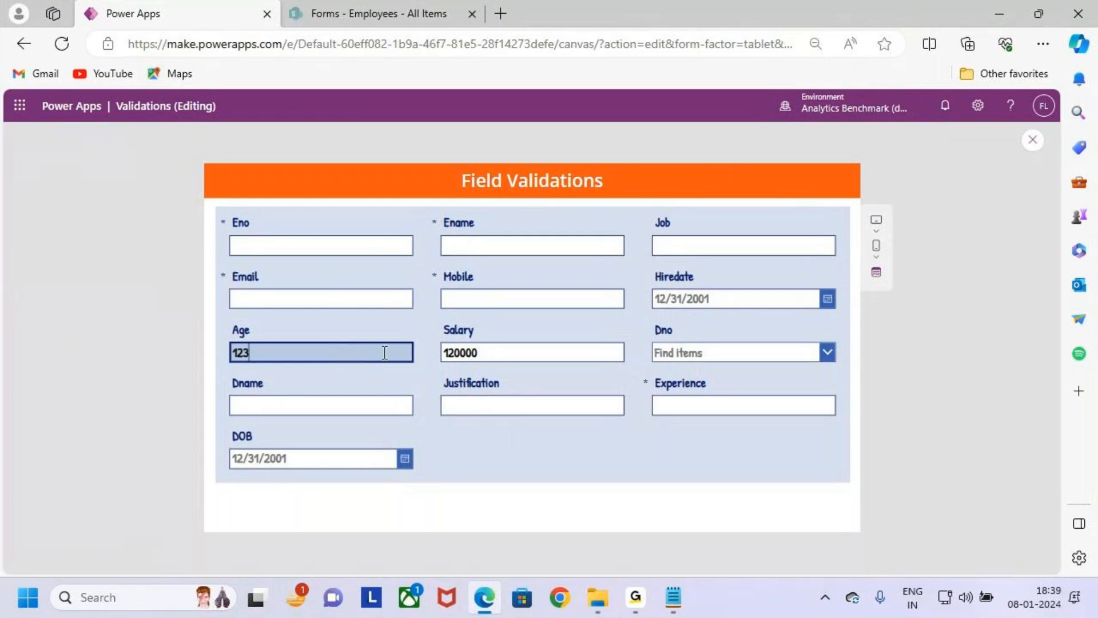
text(asdsacdcds)
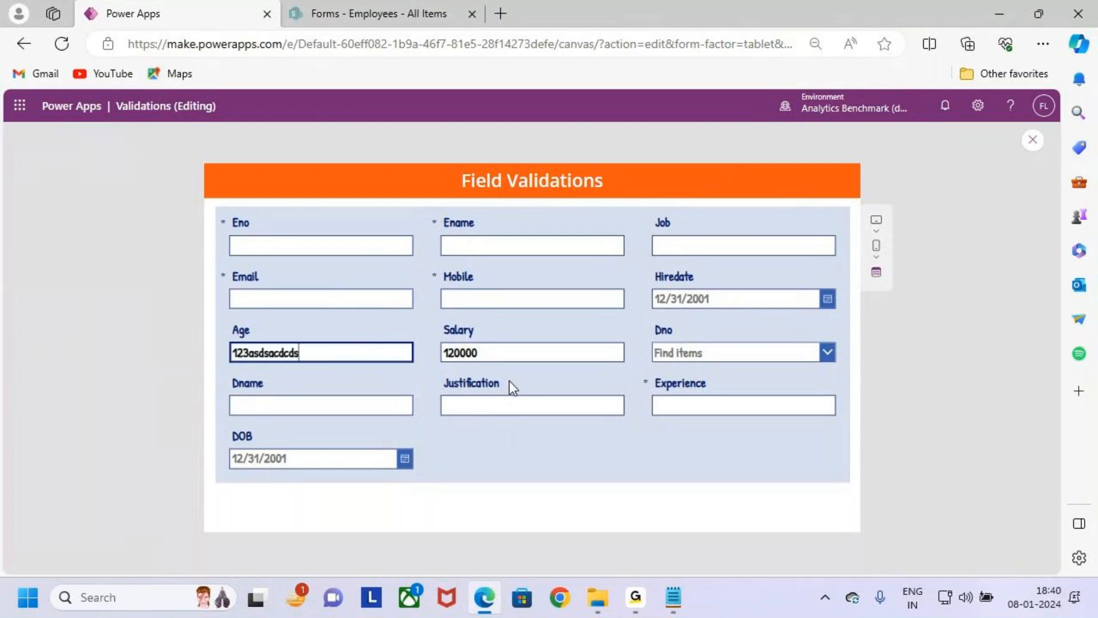
drag(274, 354, 325, 356)
key(BackSpace)
key(BackSpace)
key(BackSpace)
key(BackSpace)
key(BackSpace)
key(BackSpace)
key(BackSpace)
key(BackSpace)
key(BackSpace)
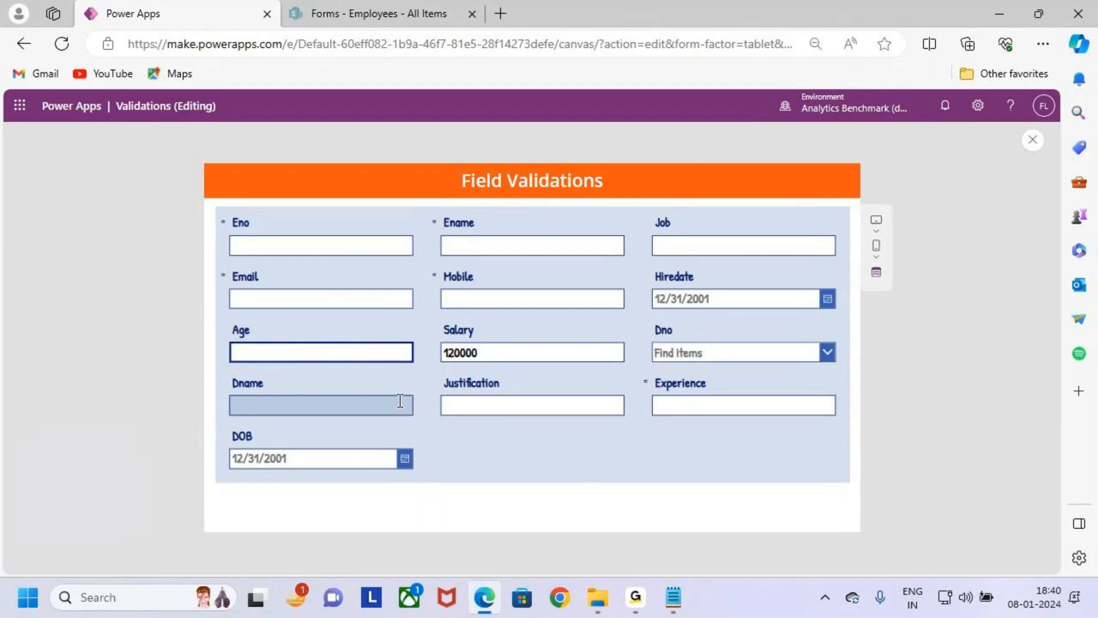
- Leave the preview, dismiss the tip, and unlock the Age card's properties for editing
click(1028, 142)
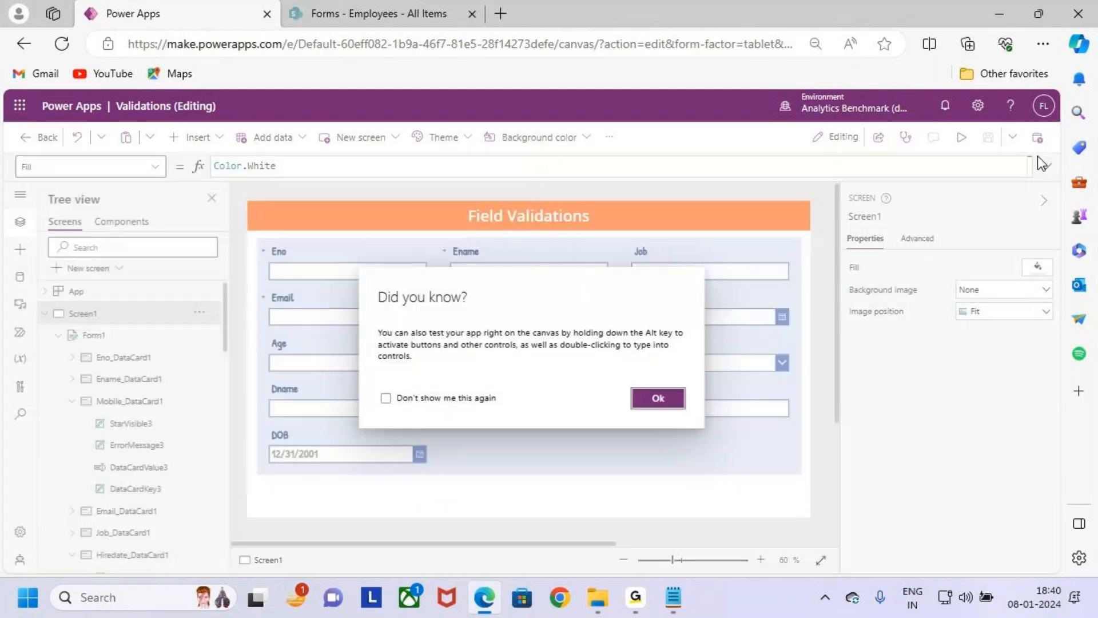
click(682, 402)
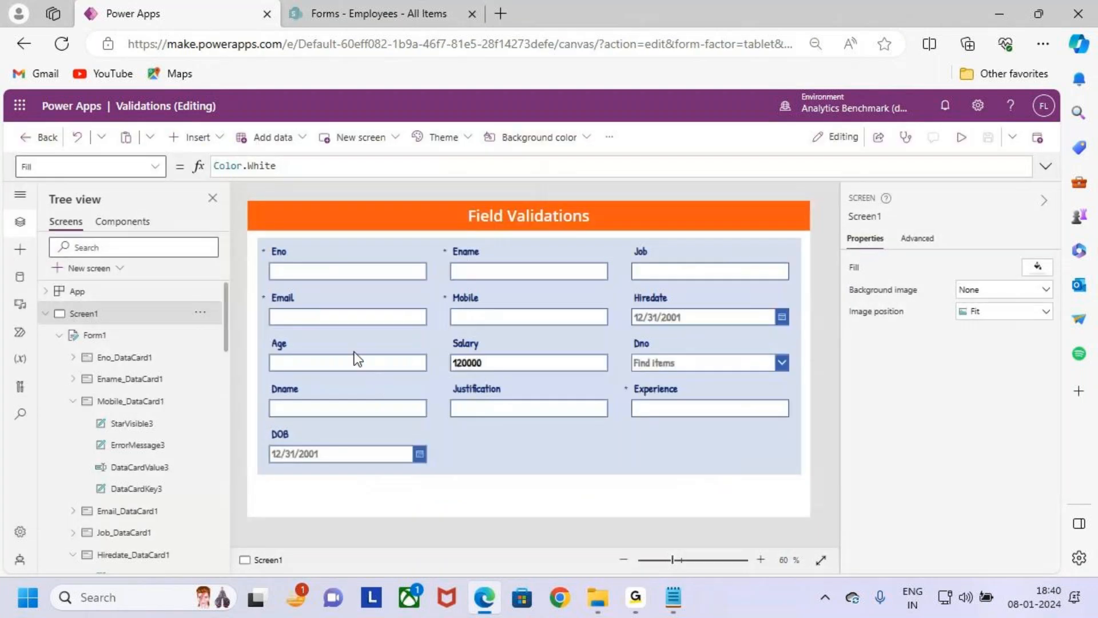
click(356, 361)
click(931, 241)
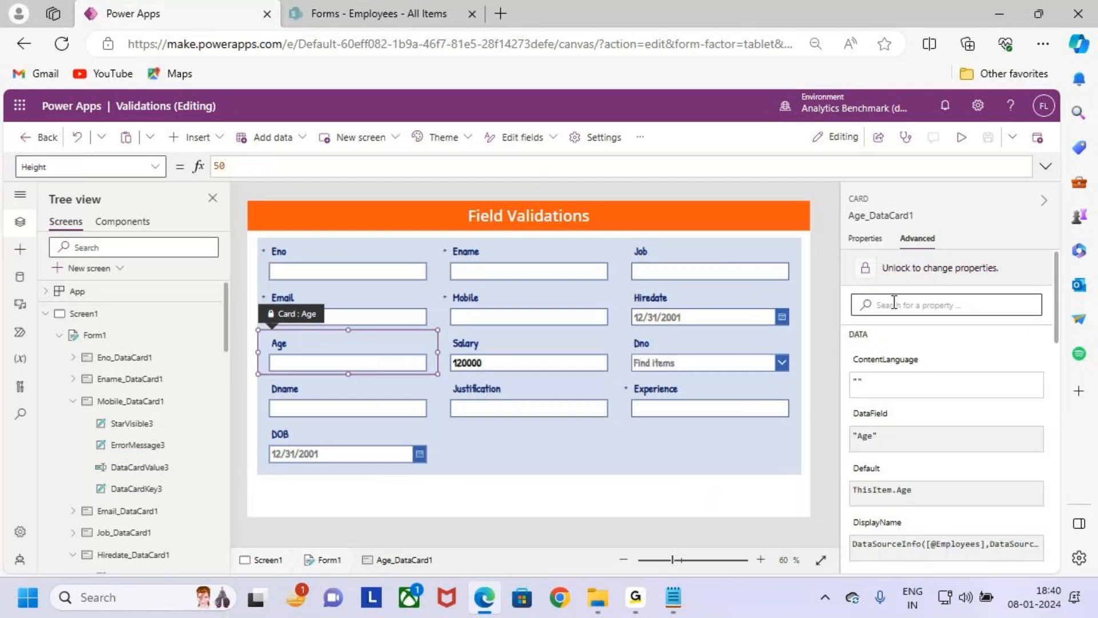
click(893, 269)
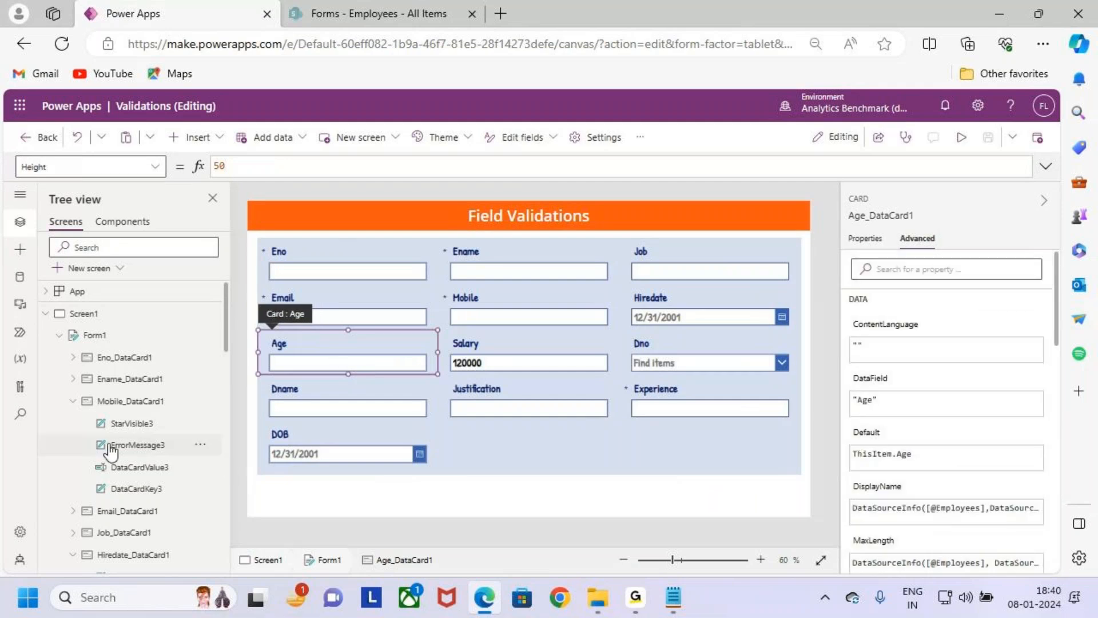
- Collapse the expanded data cards under Form1, from Mobile_DataCard1 down to DOB_DataCard1
click(73, 402)
click(73, 466)
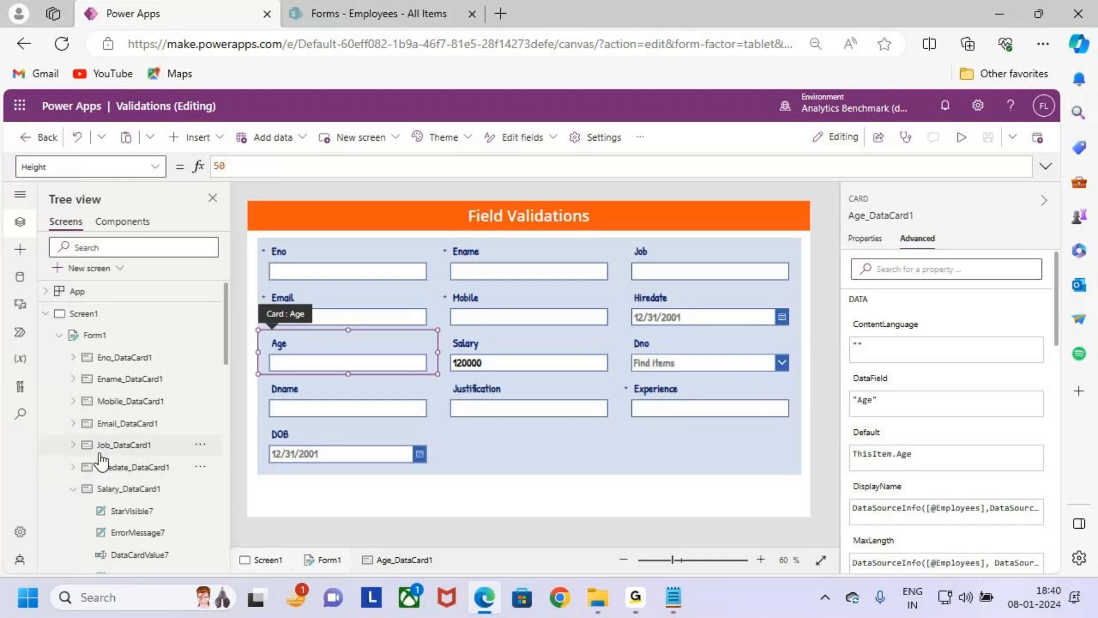
scroll(91, 452, down, 2)
click(73, 402)
click(72, 423)
click(73, 445)
click(73, 467)
click(73, 489)
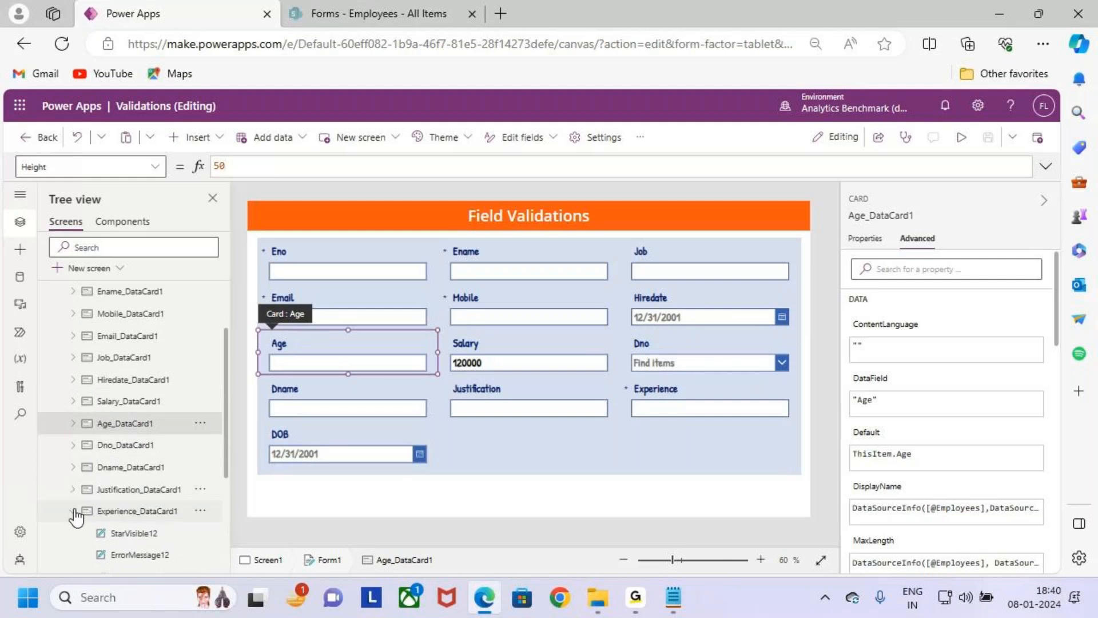
click(72, 511)
click(73, 533)
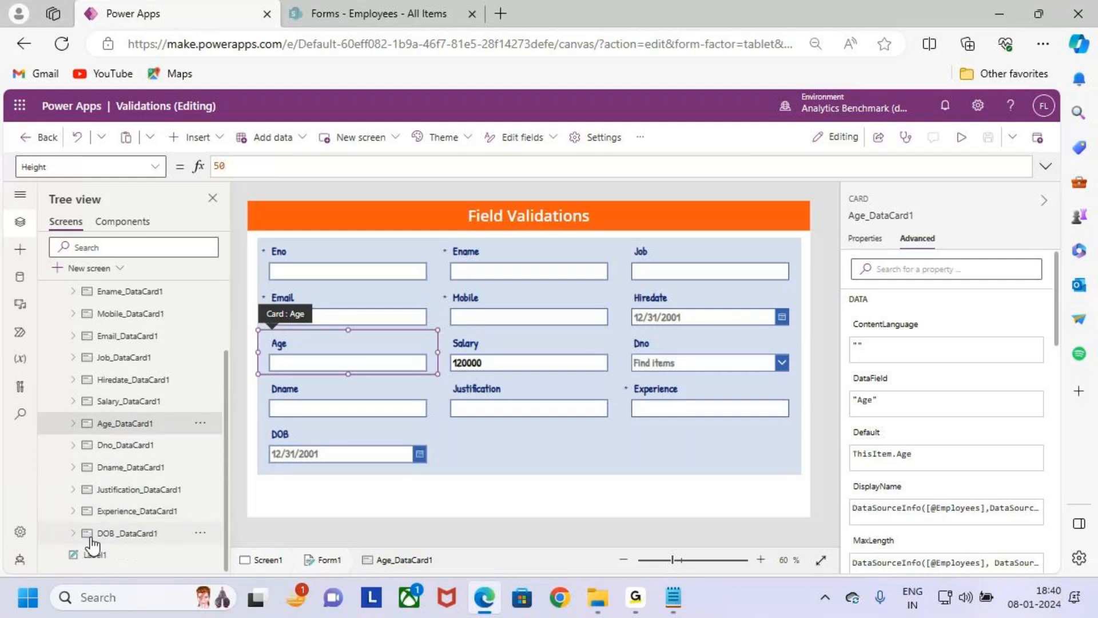
- In the Text formula of ErrorMessage8 in Age_DataCard1, insert Coalesce( in front of Parent.Error
click(73, 423)
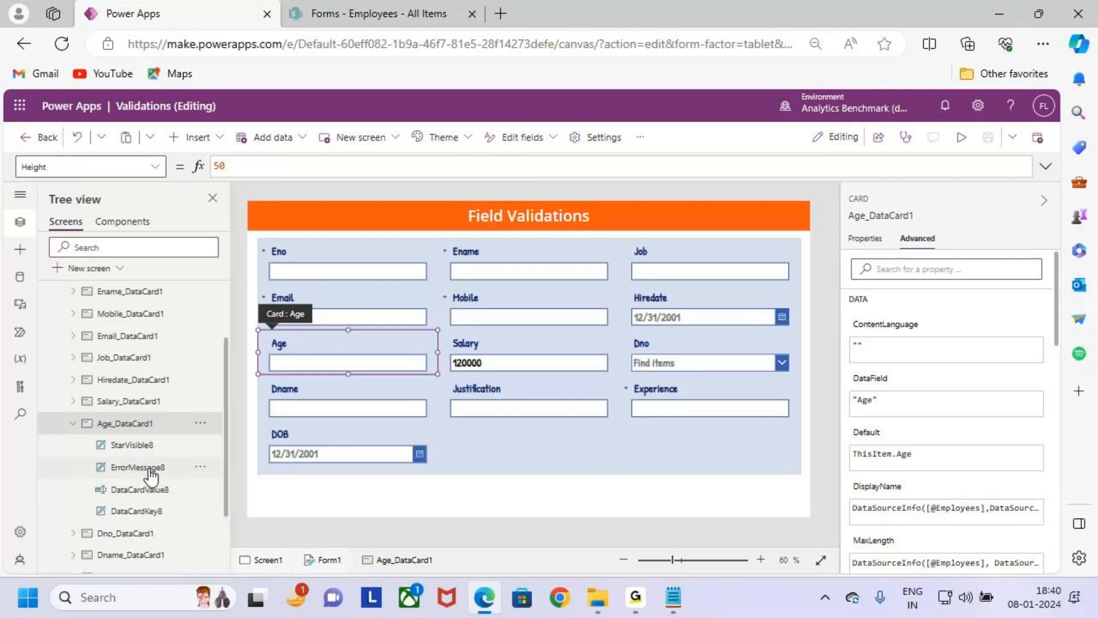
click(150, 470)
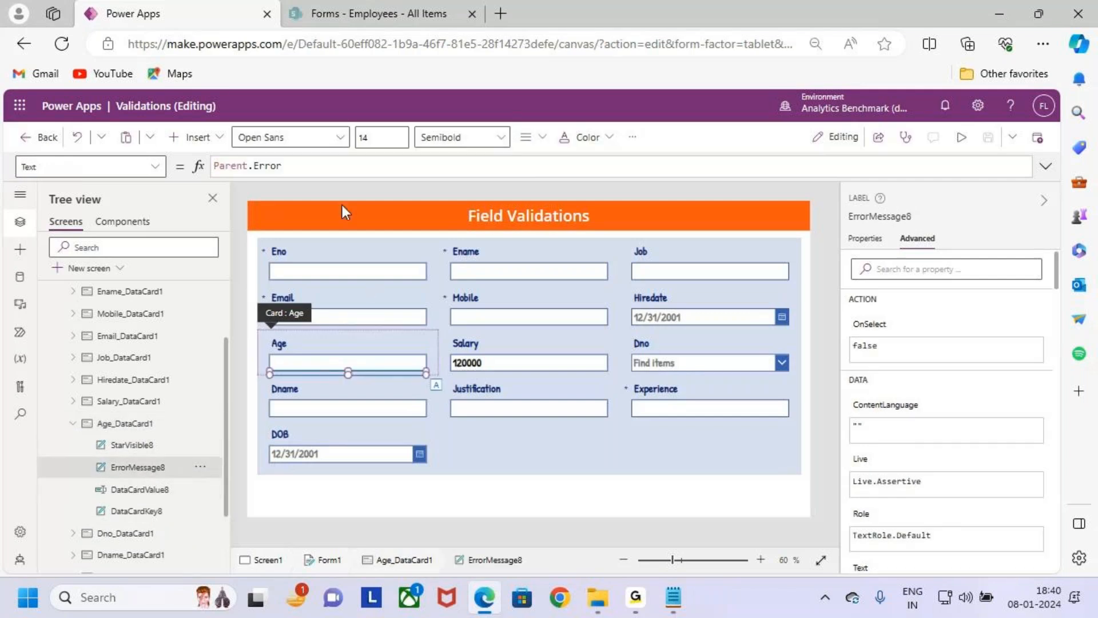
click(314, 165)
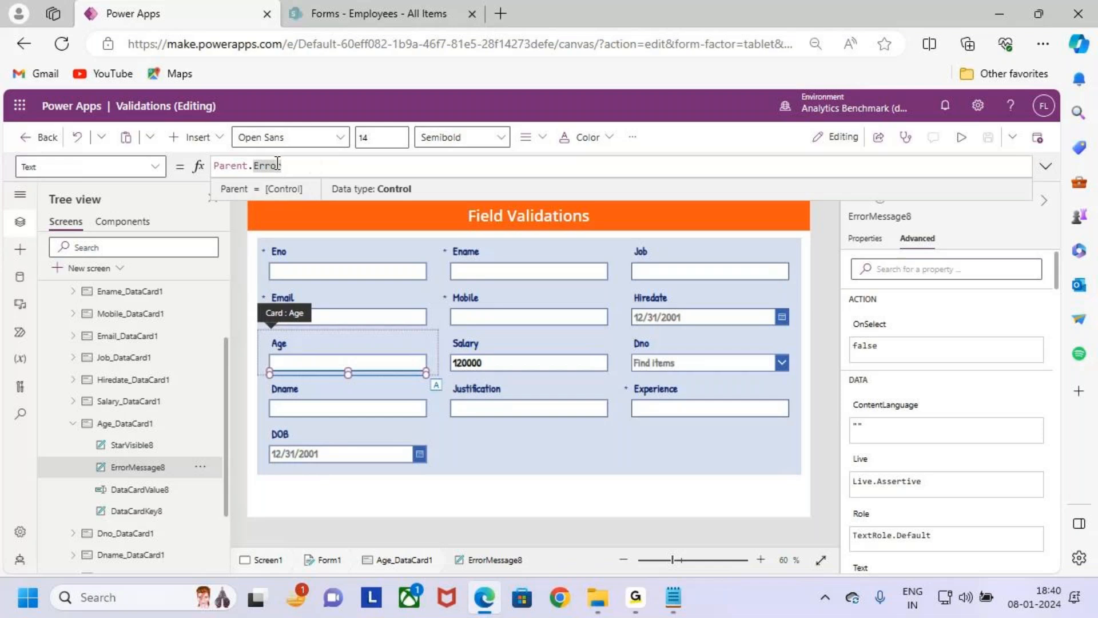
key(Left)
key(Left)
text(Coalesce)
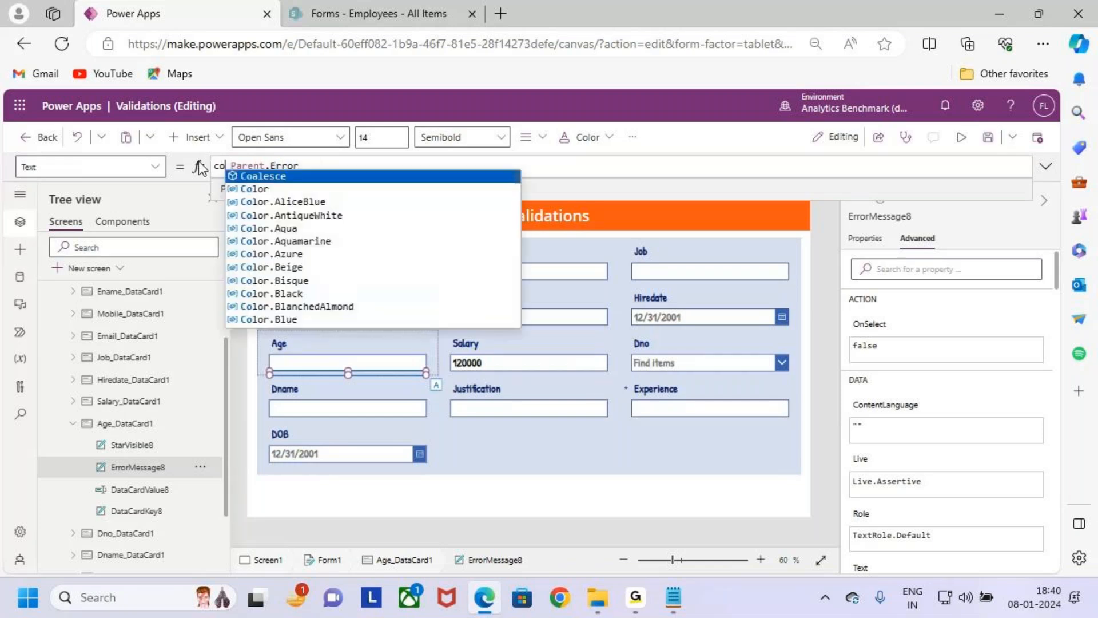
key(Delete)
text(()
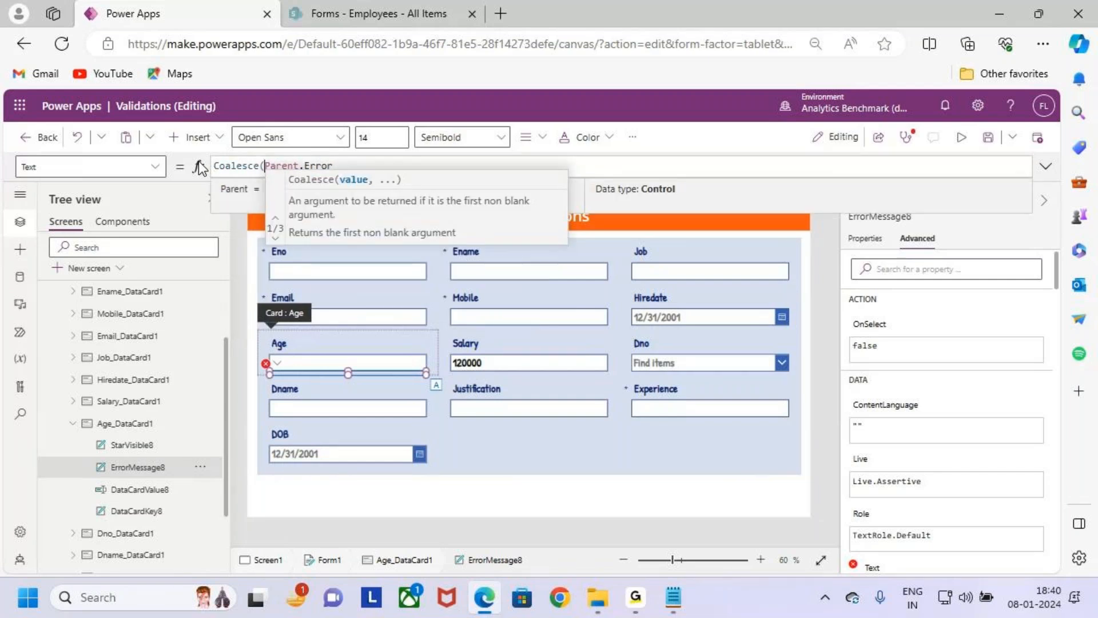
- After Parent.Error, add a comma and start an If( function as the second Coalesce argument
click(343, 166)
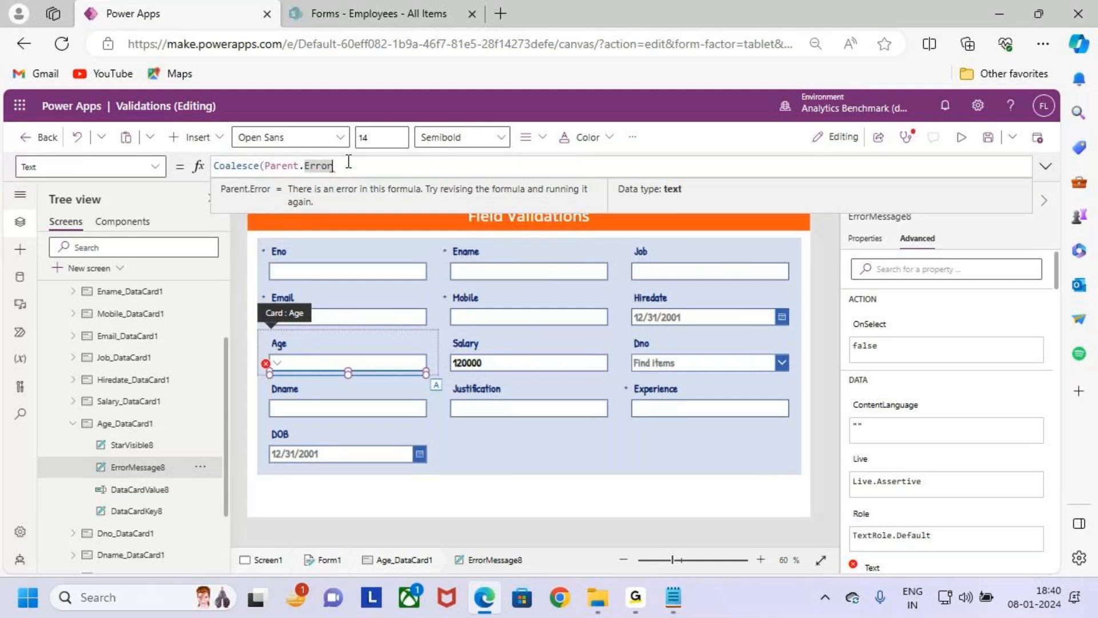
text(,if)
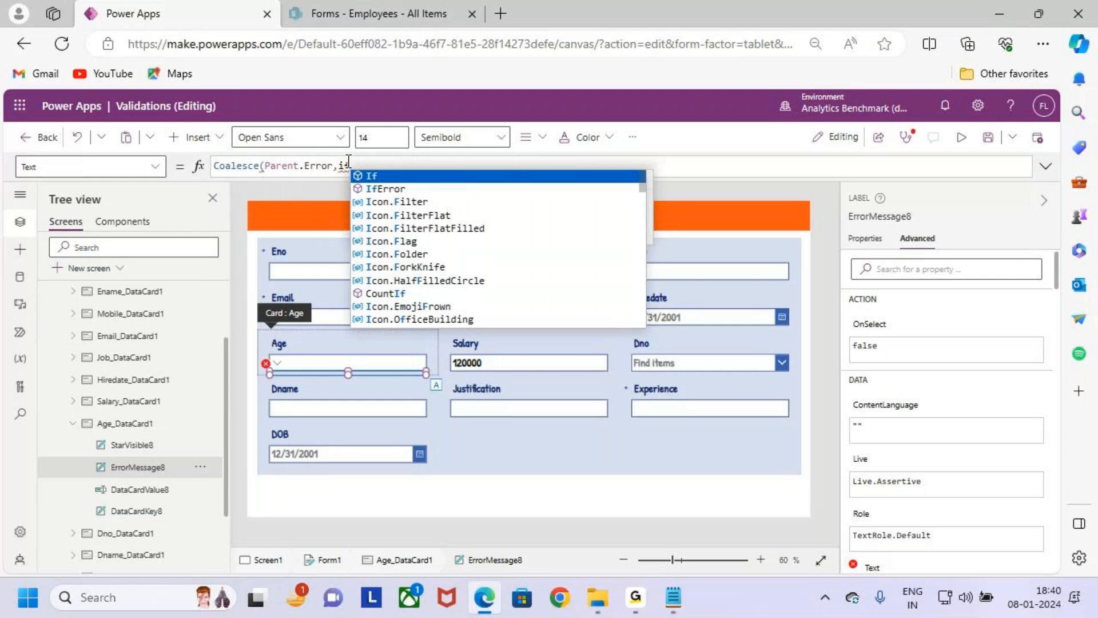
key(Tab)
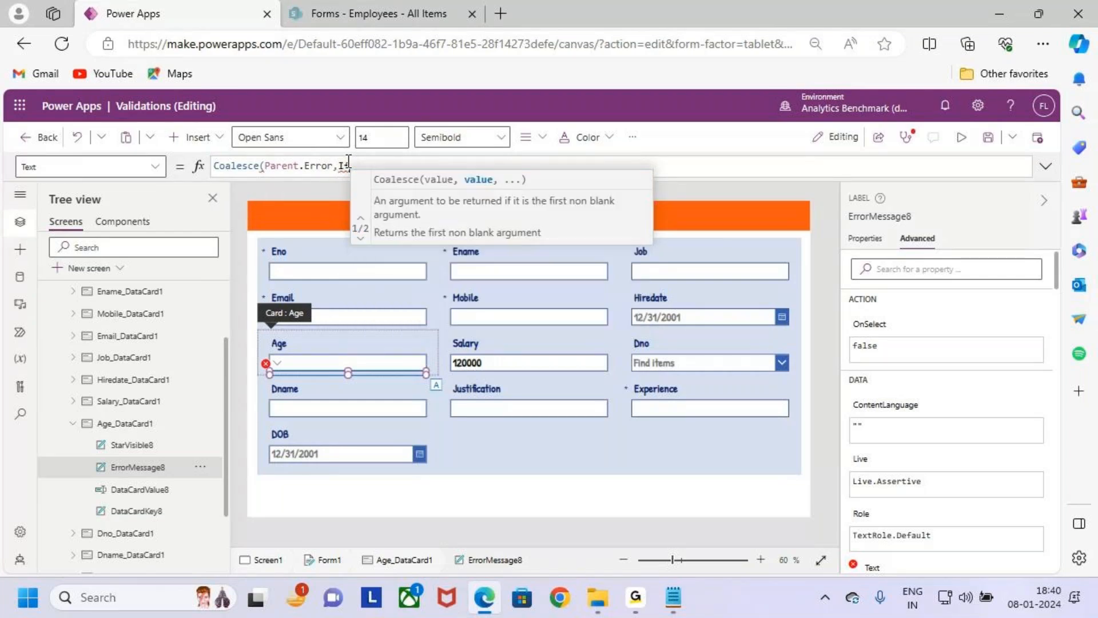
text(()
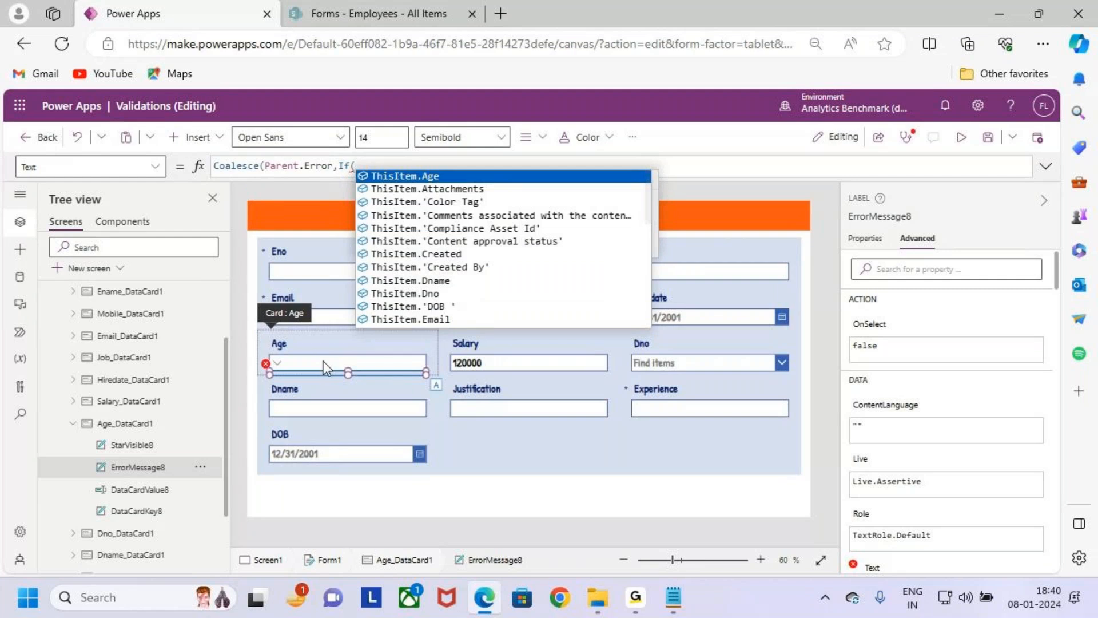
- Copy the name of the Age text input, DataCardValue8, and add DataCardValue8.Text inside the If( in ErrorMessage8's Text formula
drag(275, 347, 397, 373)
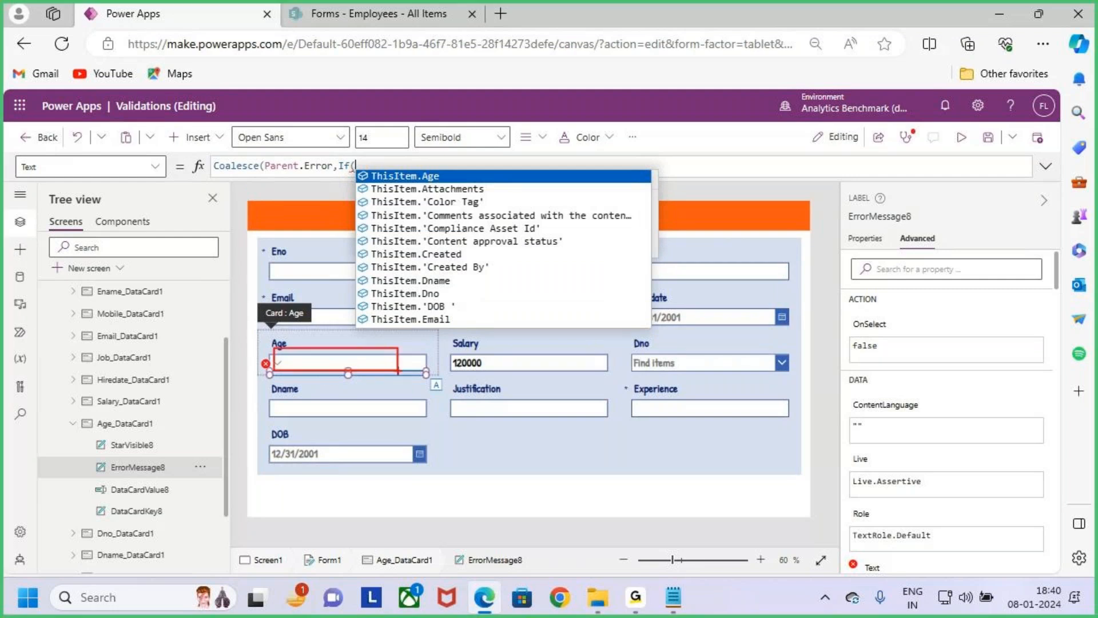
key(Escape)
click(389, 365)
click(876, 219)
key(ctrl+c)
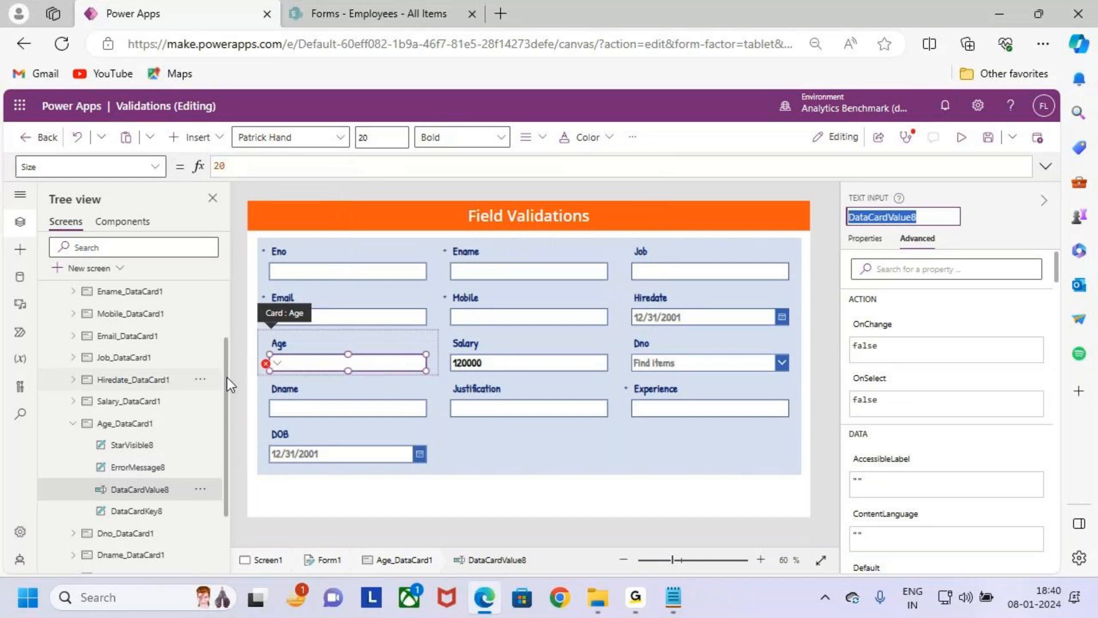
click(267, 363)
click(305, 385)
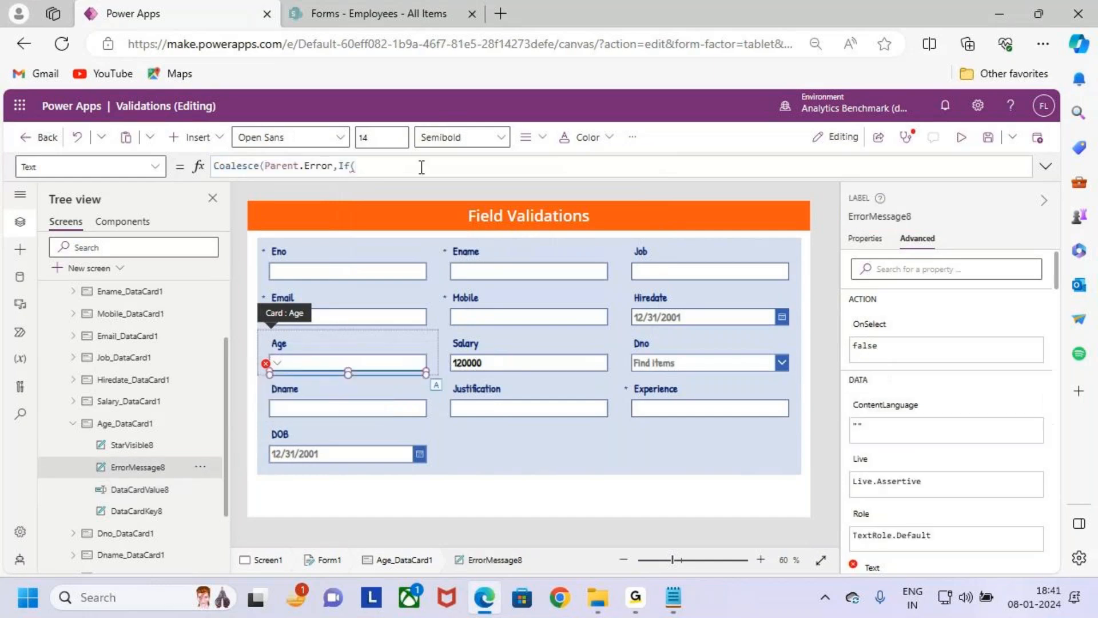
key(ctrl+v)
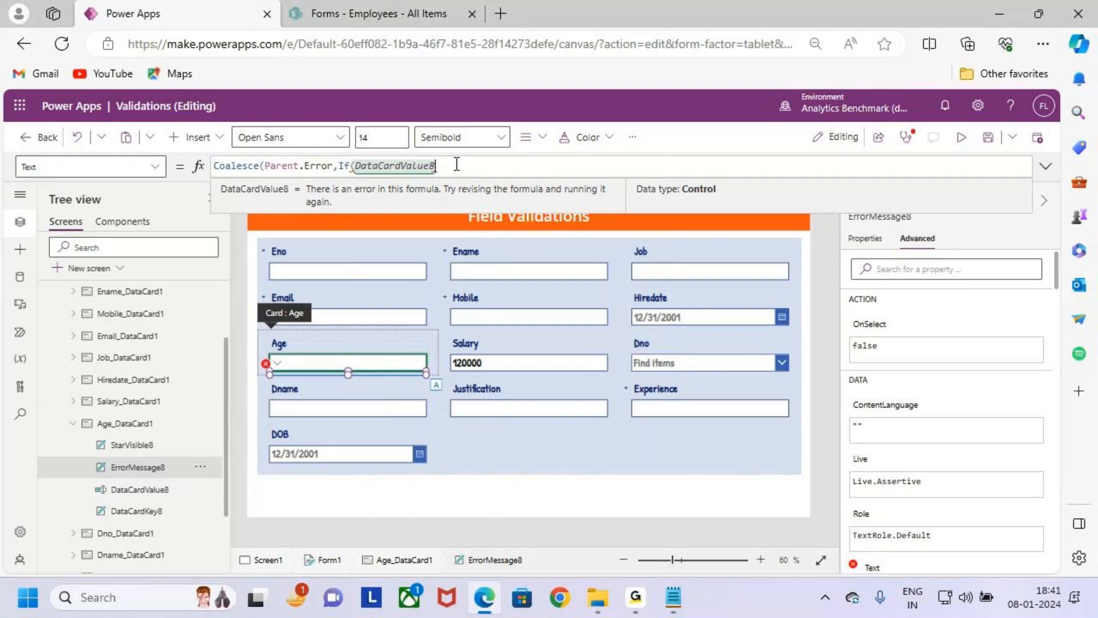
text(.Tex)
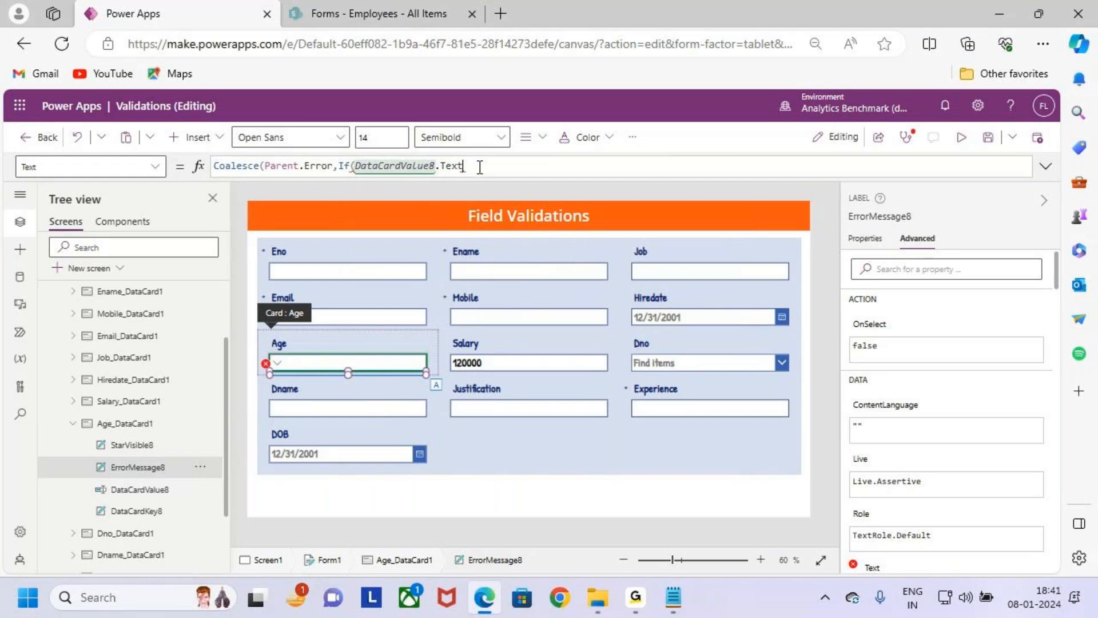
text(t)
- Insert the IsMatch function in front of DataCardValue8.Text in the If condition
key(Left)
key(Left)
key(Left)
key(Left)
key(Left)
key(Left)
key(Left)
key(Left)
key(Left)
key(Left)
key(Left)
key(Left)
key(Left)
key(Left)
key(Left)
key(Left)
key(Left)
key(Left)
key(Left)
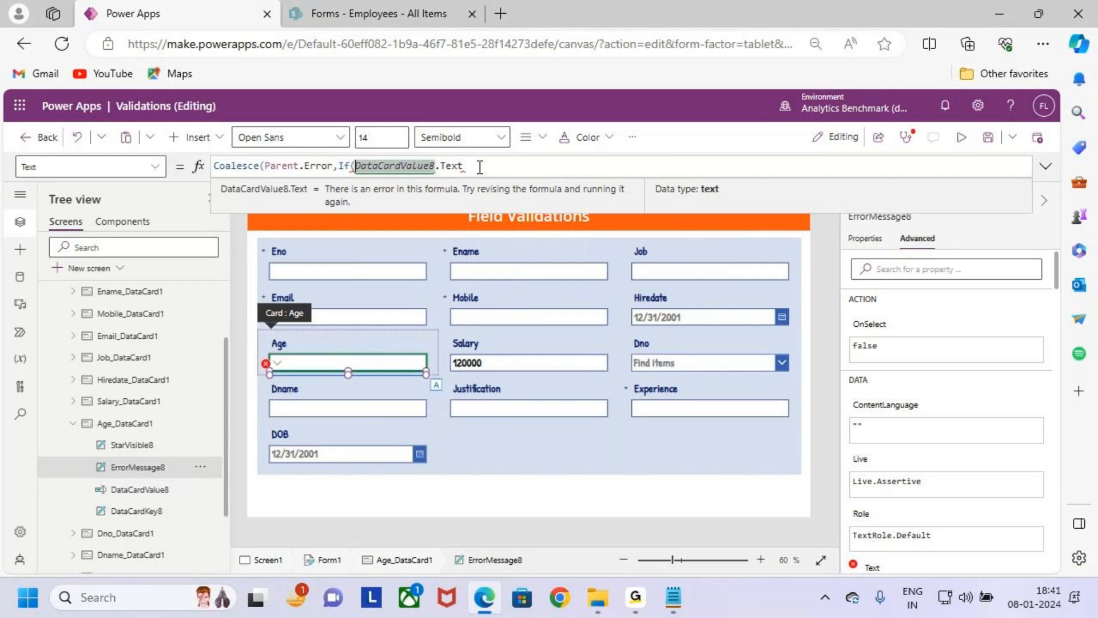
text(IsMatch)
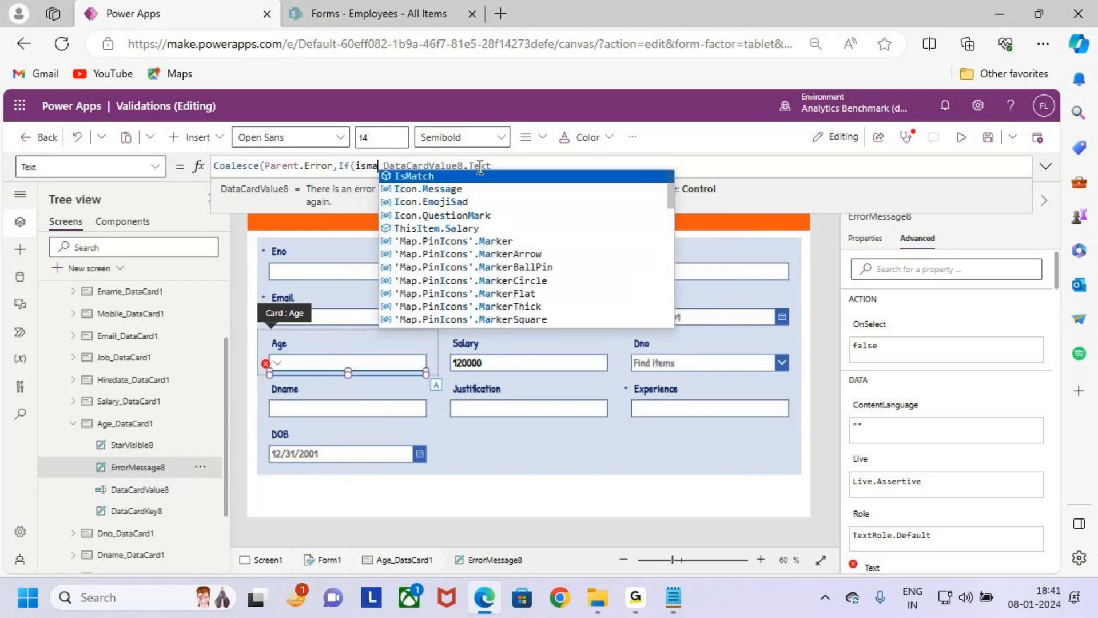
- Negate IsMatch with ! and add its opening parenthesis directly before DataCardValue8.Text
key(Left)
key(Left)
key(Left)
key(Left)
key(Left)
key(Left)
key(Left)
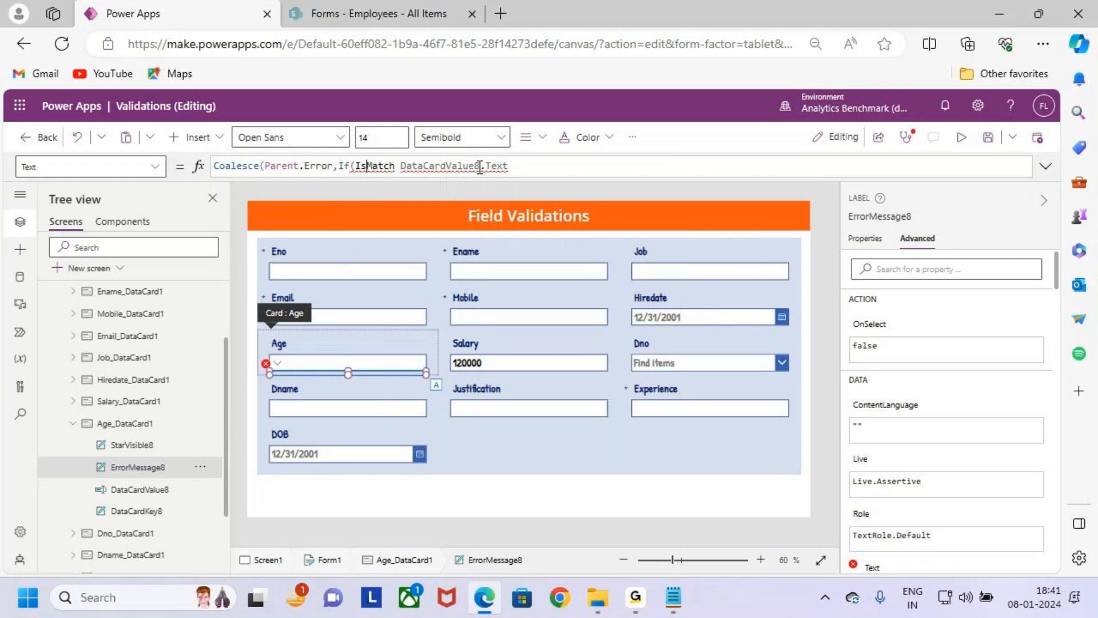
text(!)
key(End)
click(406, 166)
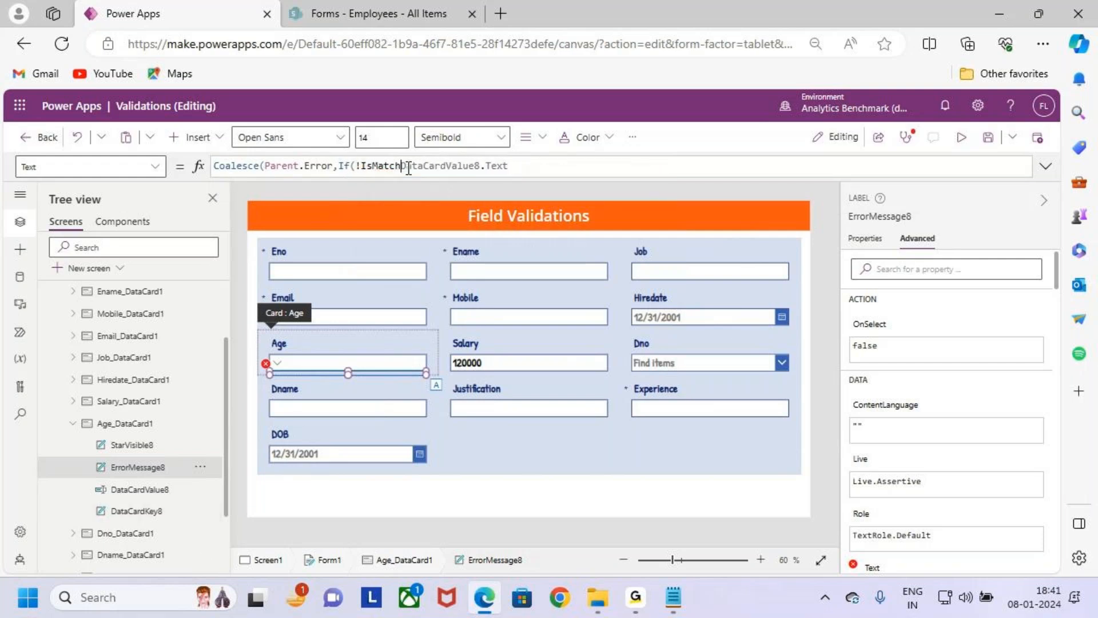
text(()
key(End)
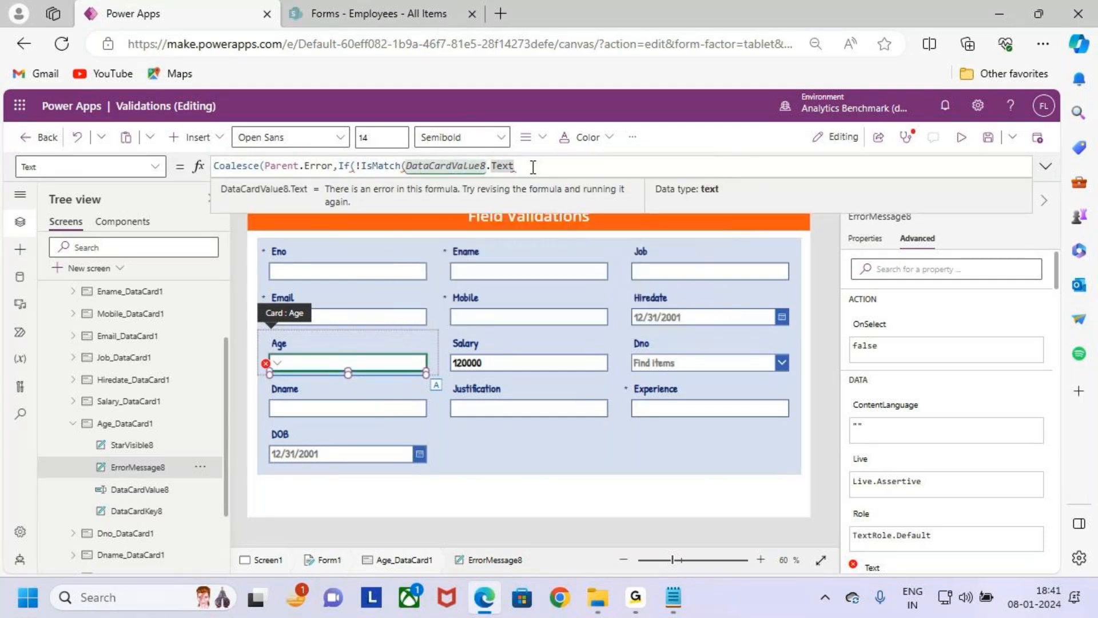
- Add Match.MultipleDigits as the pattern argument after DataCardValue8.Text and close the IsMatch function
text(,)
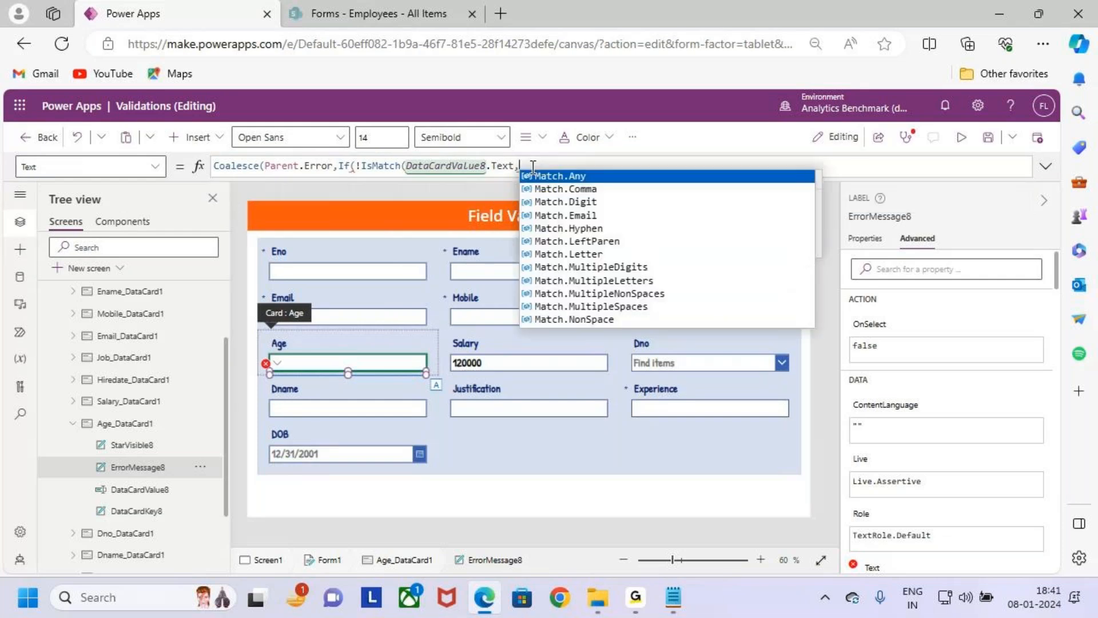
key(Down)
key(Down)
key(Down)
key(Down)
key(Down)
key(Down)
key(Down)
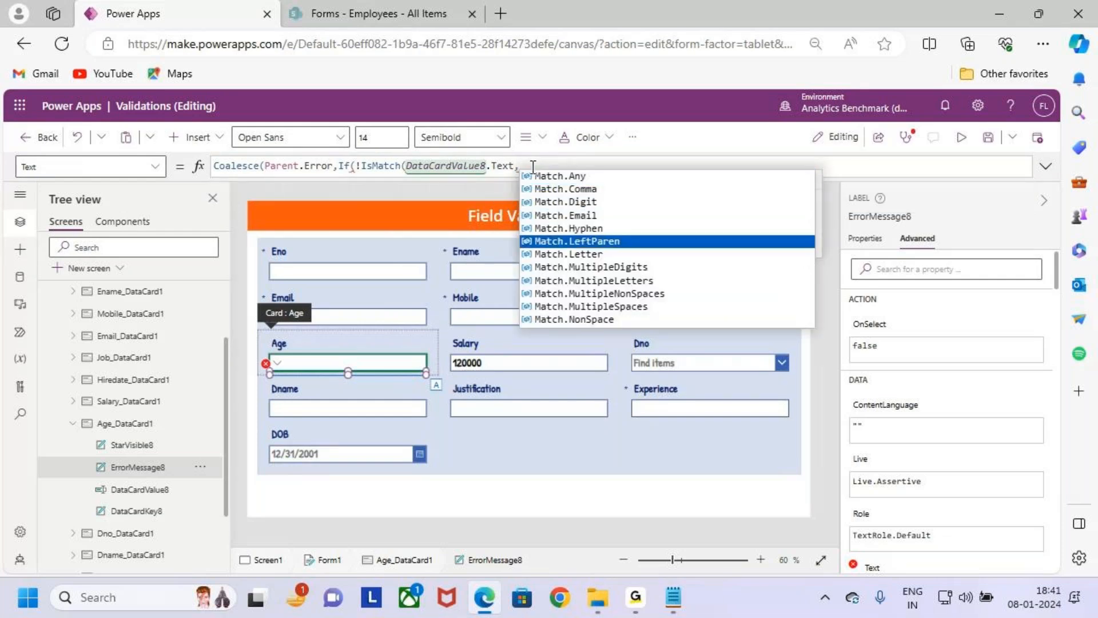
key(Return)
text())
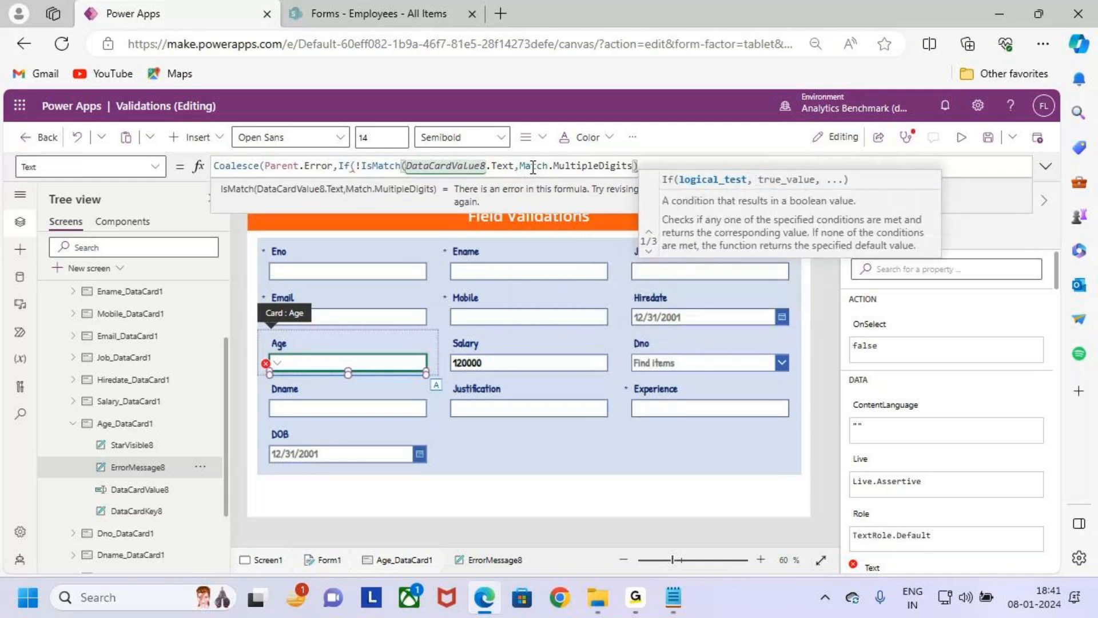
text(,)
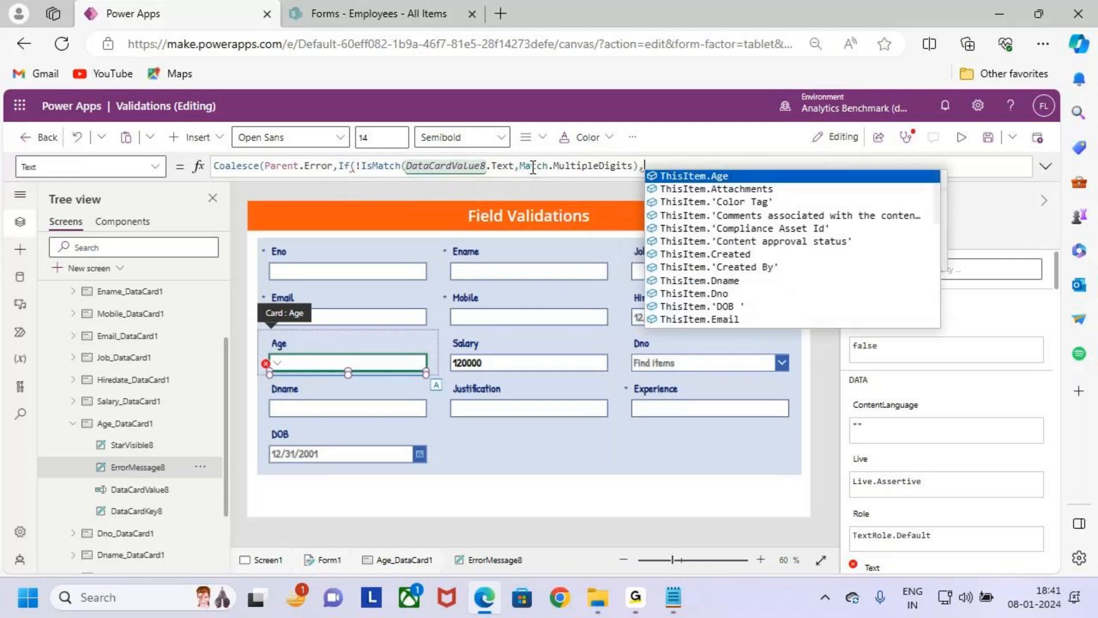
text('')
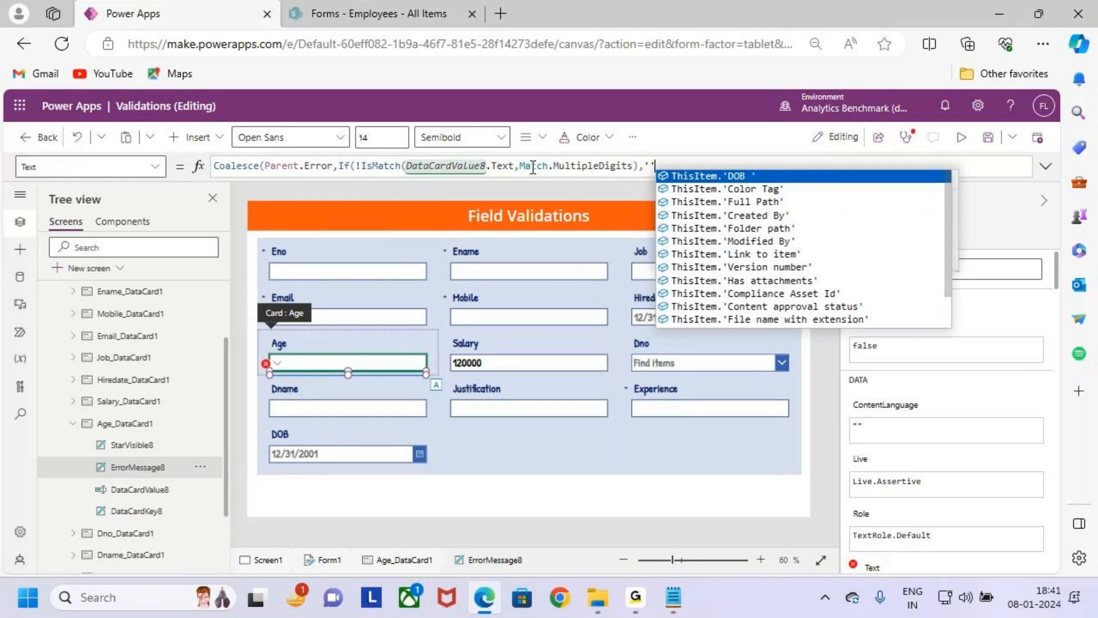
- Add a double-quoted error message as the If function's true result, beginning with "Only Whole"
key(BackSpace)
key(BackSpace)
key(BackSpace)
key(BackSpace)
text(),"")
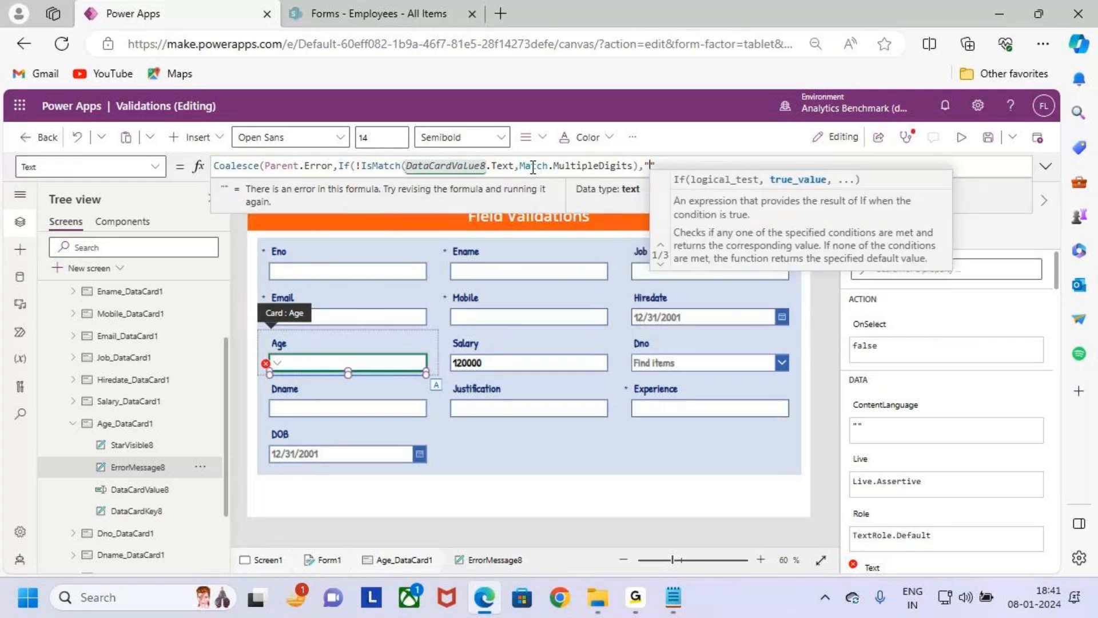
key(BackSpace)
text(Only")
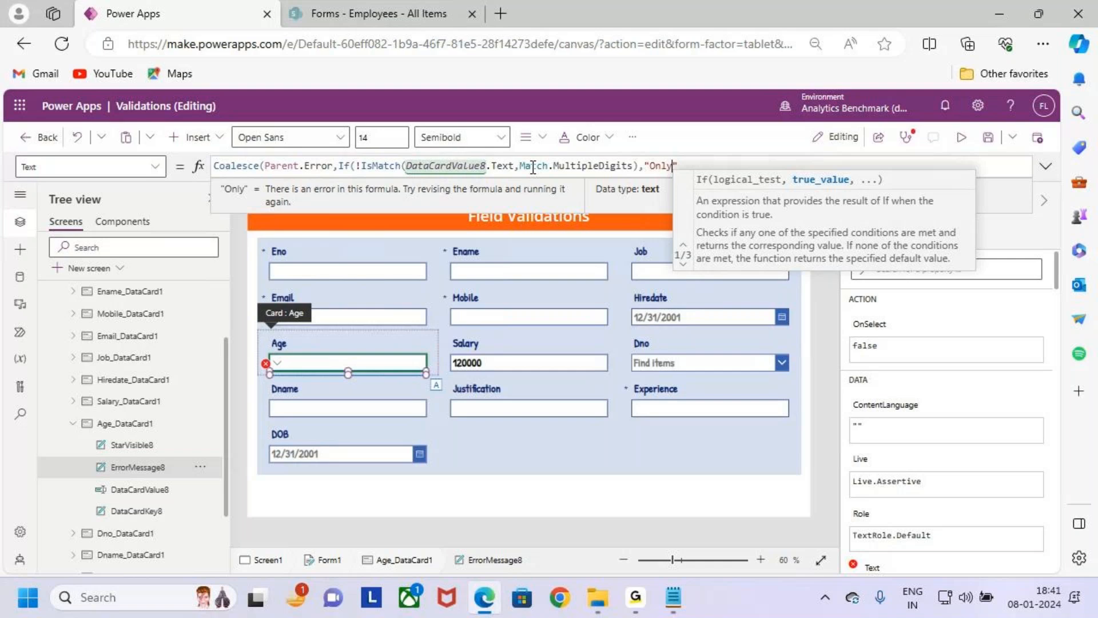
key(BackSpace)
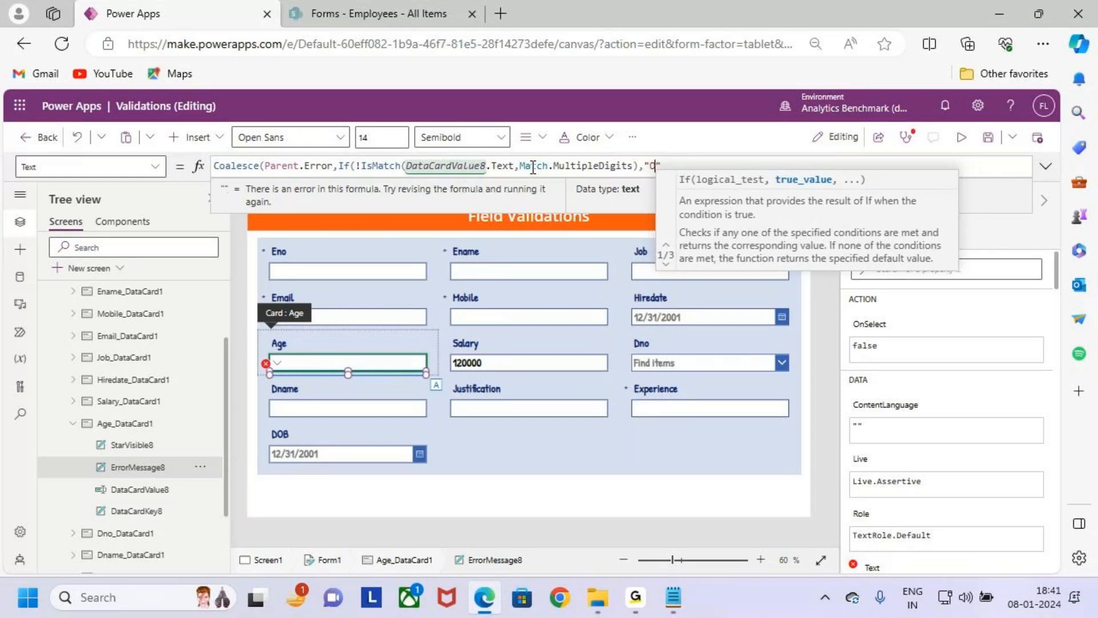
text(y Whole)
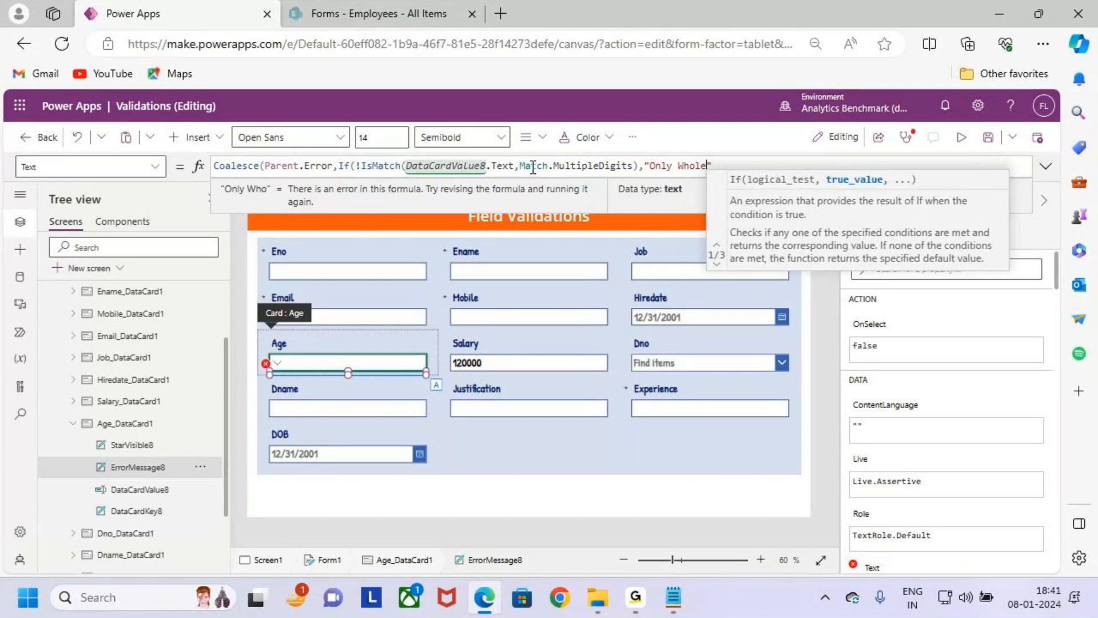
text( Numvbers)
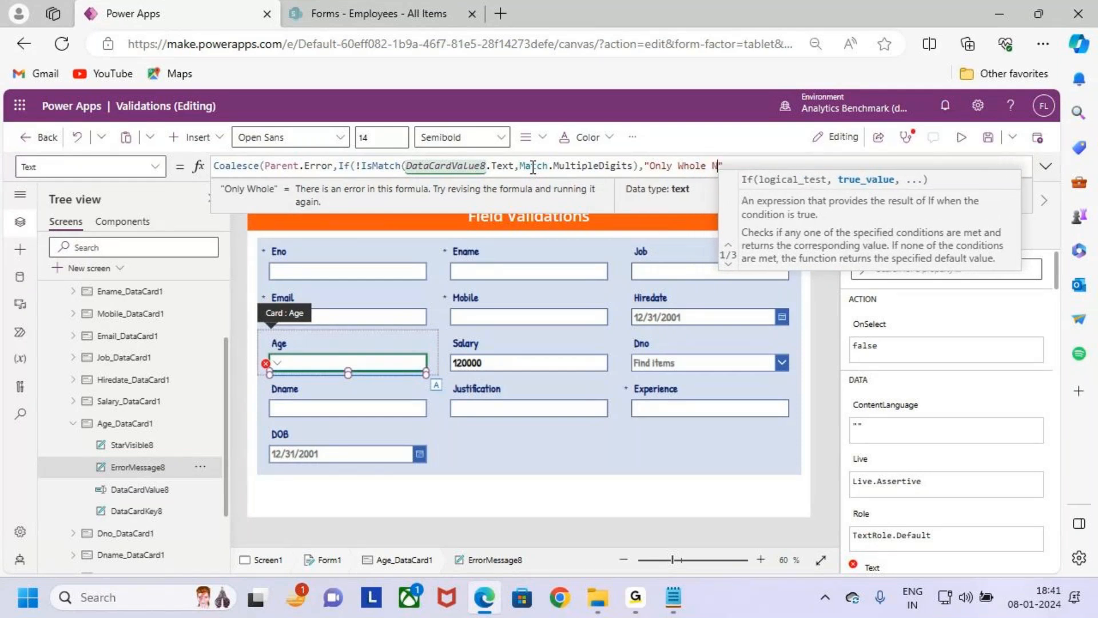
- Continue the If function's error message after "Only Whole" with "Numbers are Allowed"
key(BackSpace)
key(BackSpace)
key(BackSpace)
key(BackSpace)
key(BackSpace)
key(BackSpace)
key(BackSpace)
key(BackSpace)
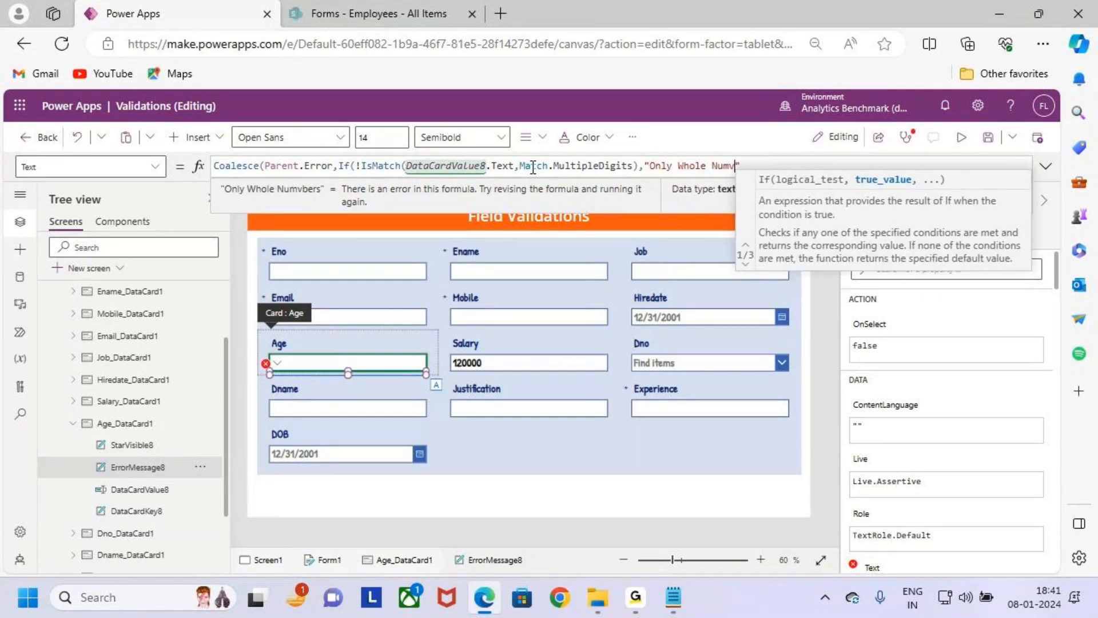
text(Numbers)
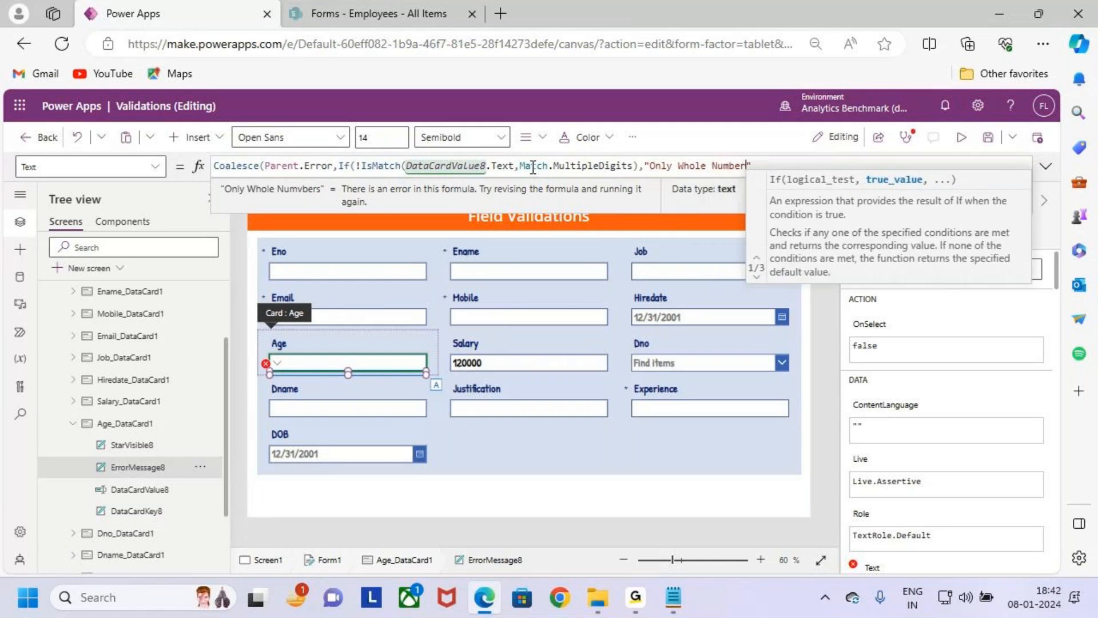
text( are)
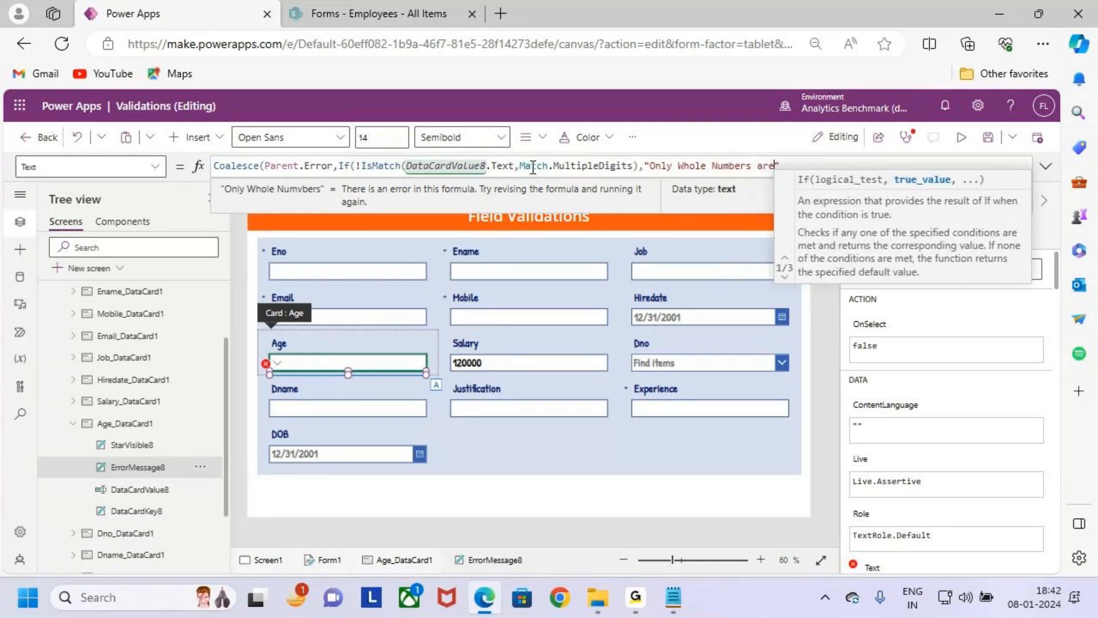
text( Allowed)
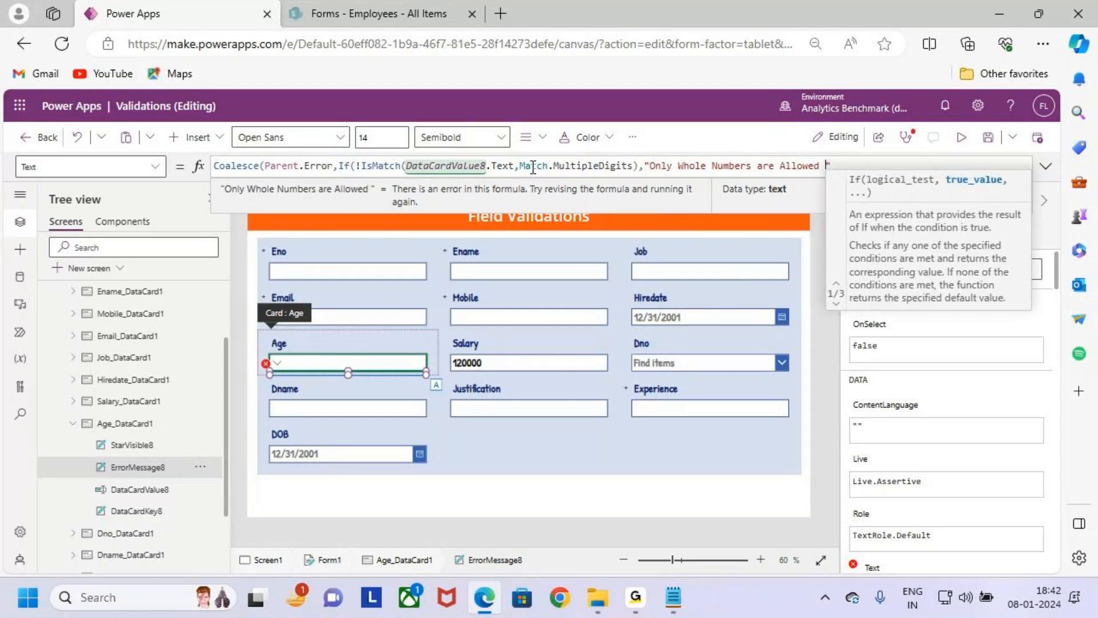
text( , no)
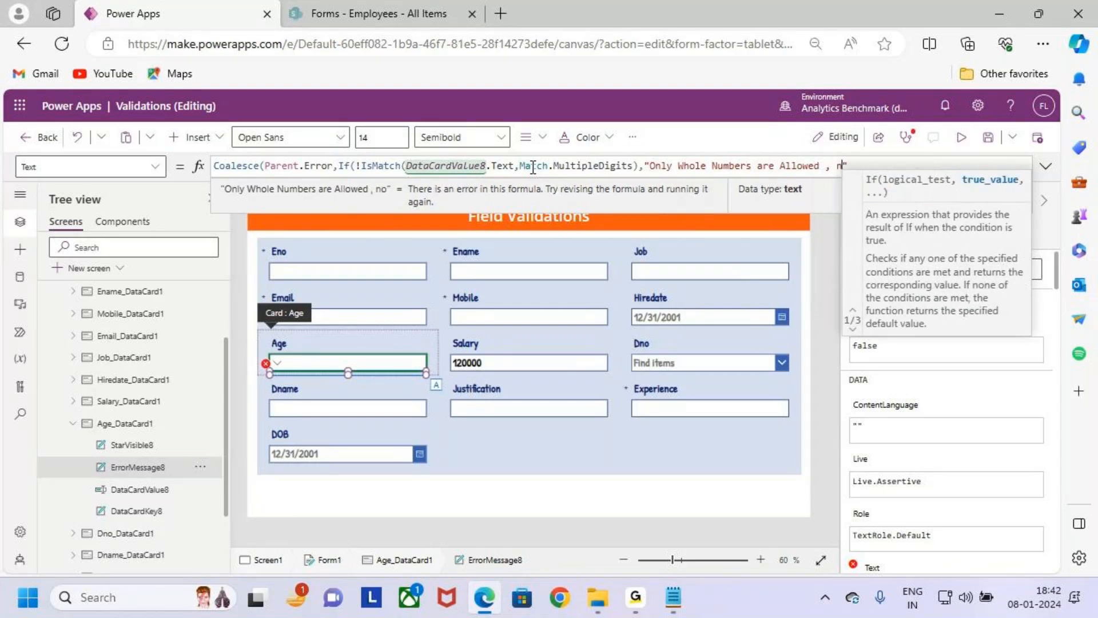
- Append " , No decimals , No Char" to the error message in the If function
key(BackSpace)
text(No )
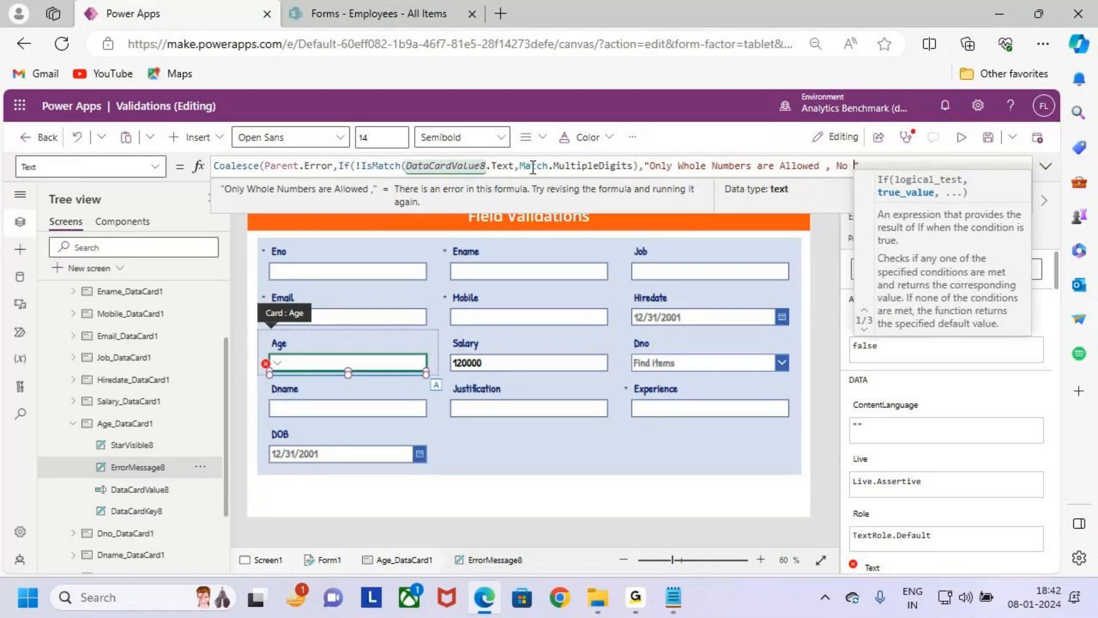
text(decia)
key(BackSpace)
key(BackSpace)
key(BackSpace)
text(cimals)
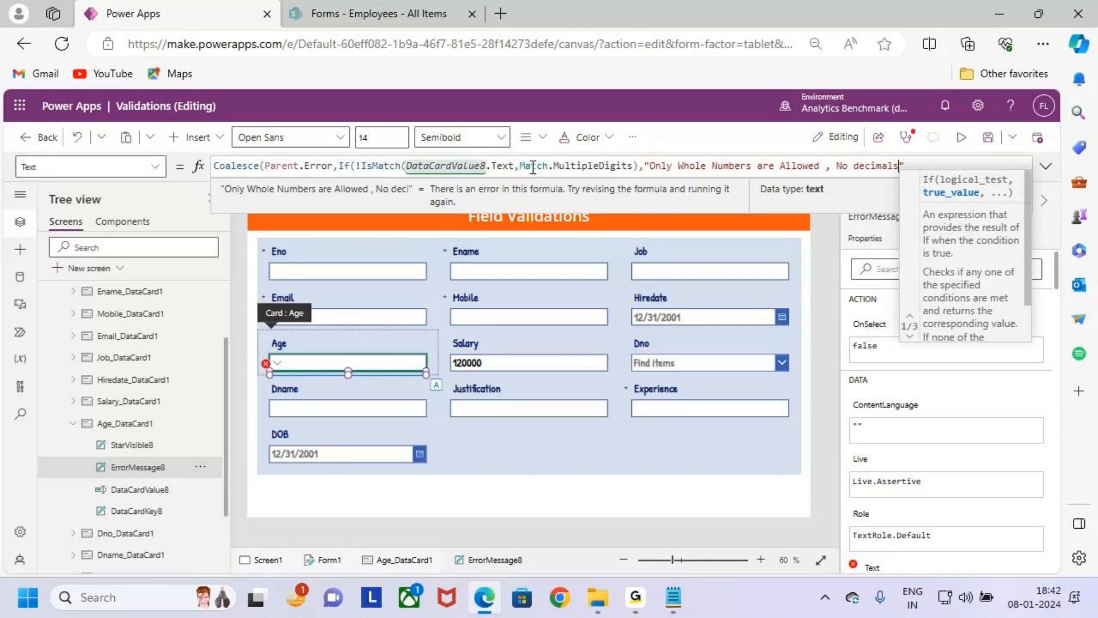
text( , No)
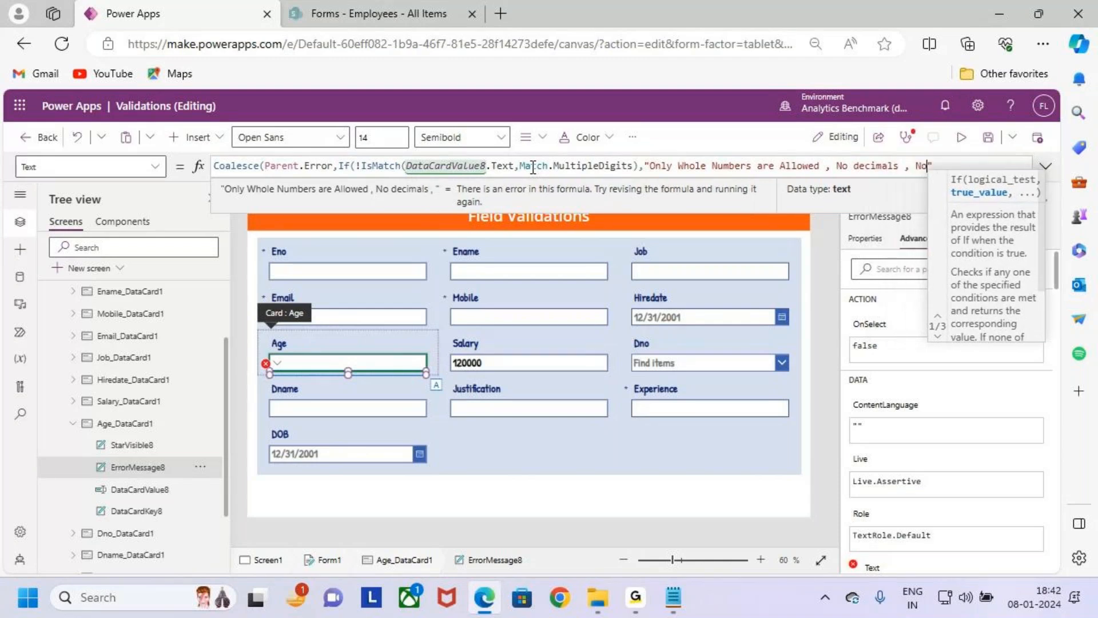
text( Char)
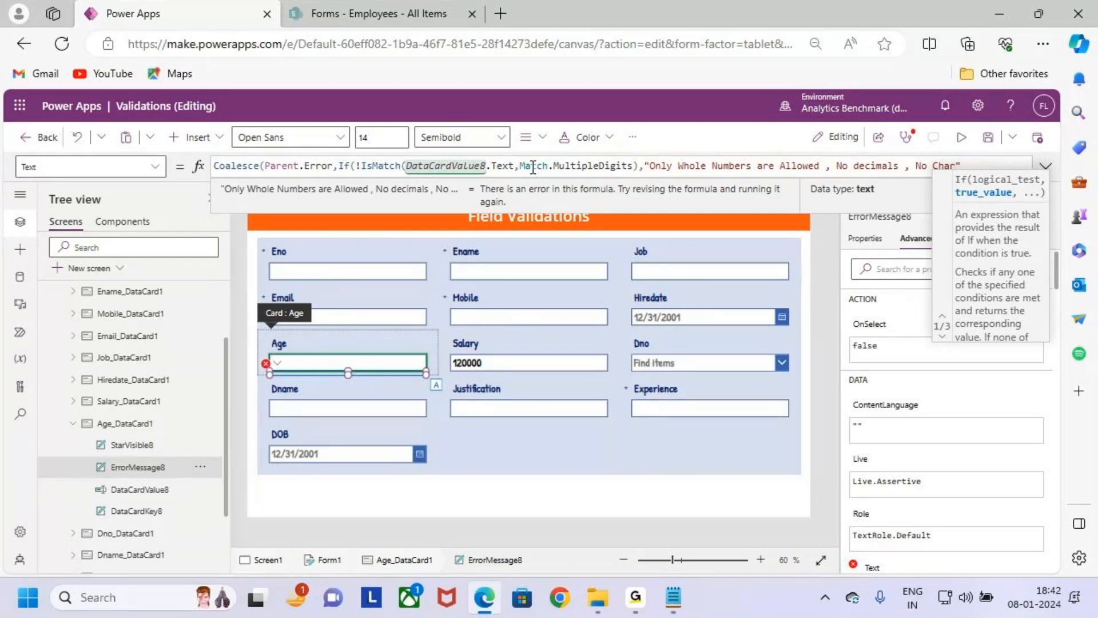
- Try to close the If function with a parenthesis directly after "No Char"
click(1007, 163)
key(BackSpace)
text())
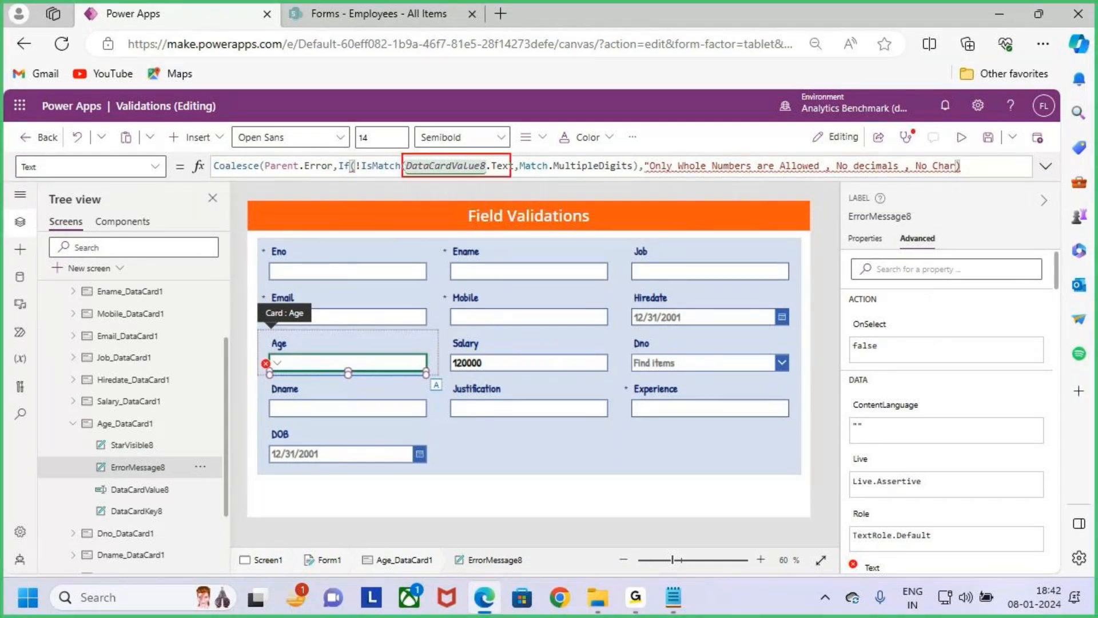
drag(268, 351, 426, 373)
drag(441, 127, 449, 161)
drag(458, 148, 450, 160)
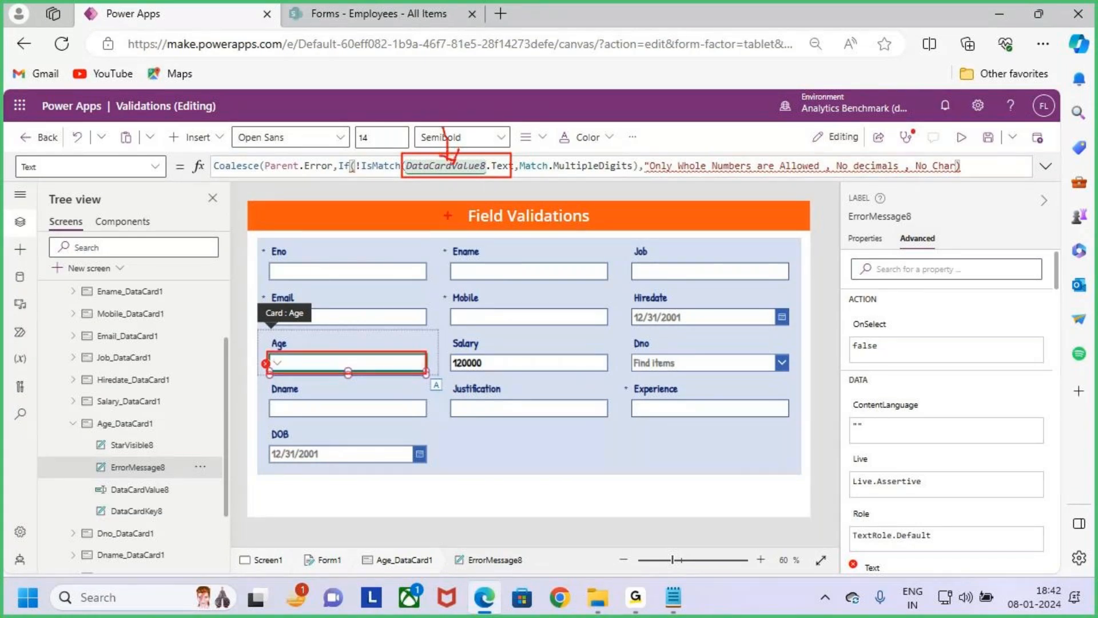
drag(445, 121, 452, 173)
drag(539, 171, 628, 172)
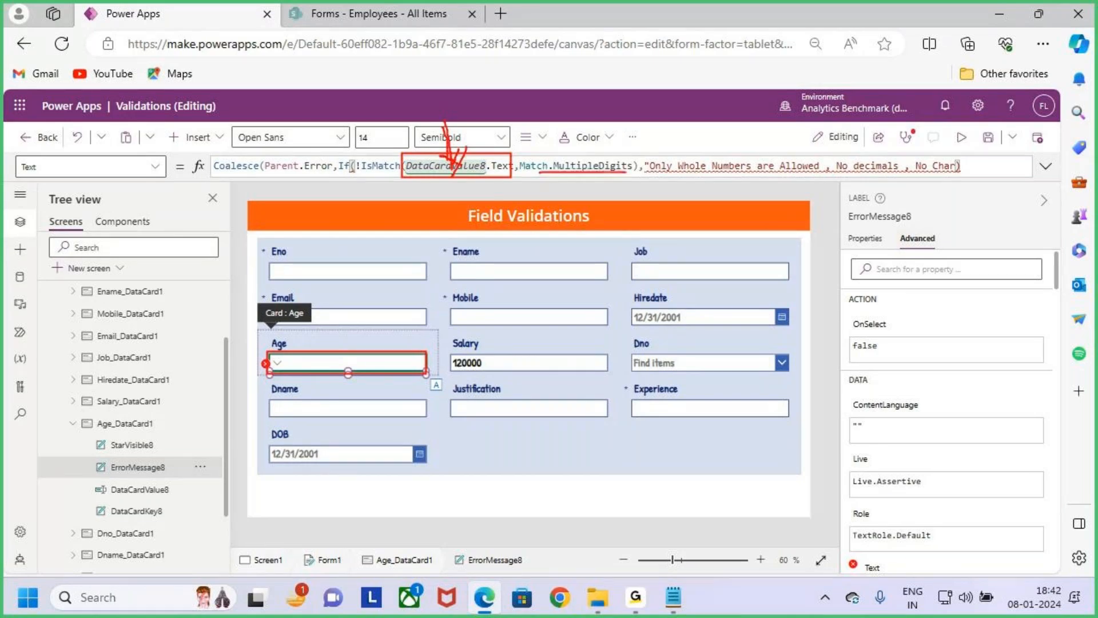
key(Escape)
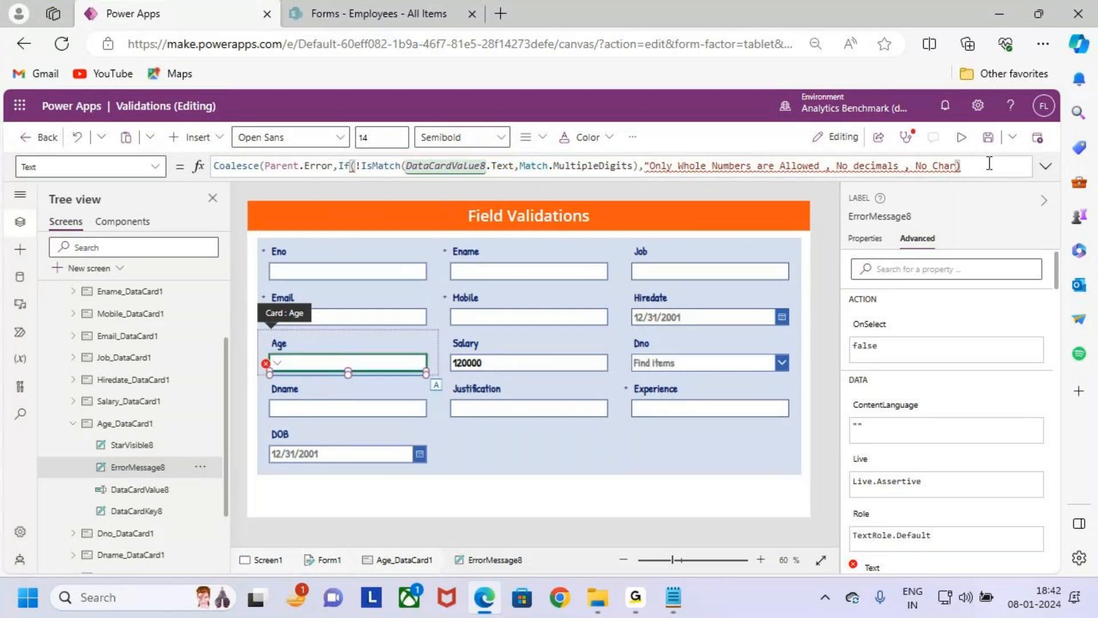
- Try to add the Coalesce function's closing parenthesis, check the bracket matching, and remove the closing parentheses after the message
text())
mouse_move(356, 168)
click(341, 167)
click(638, 165)
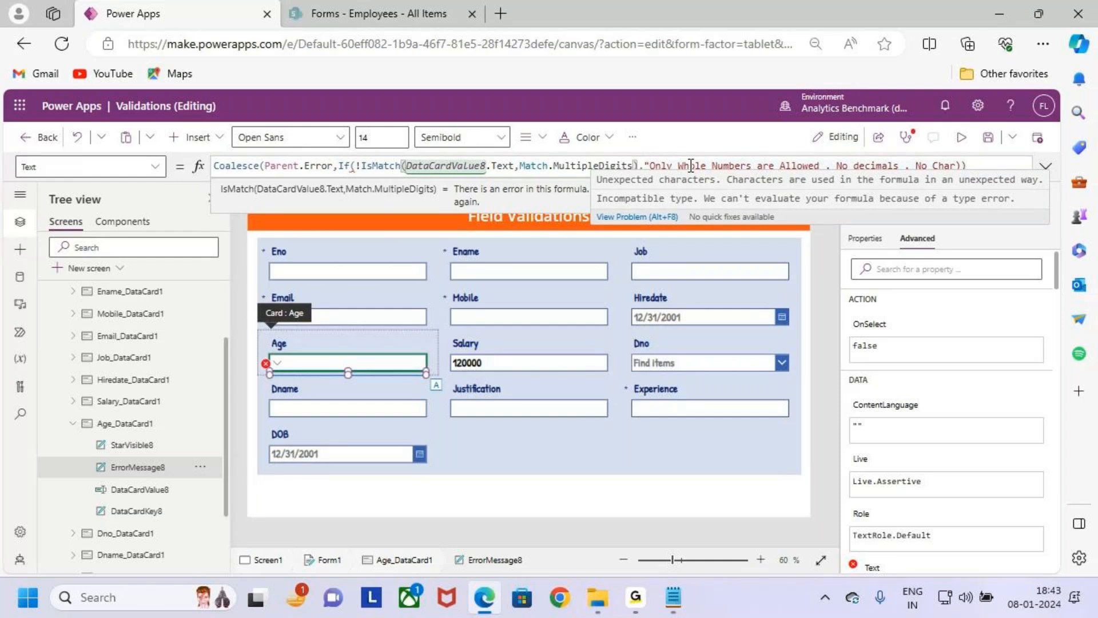
key(Delete)
text(,)
key(BackSpace)
key(BackSpace)
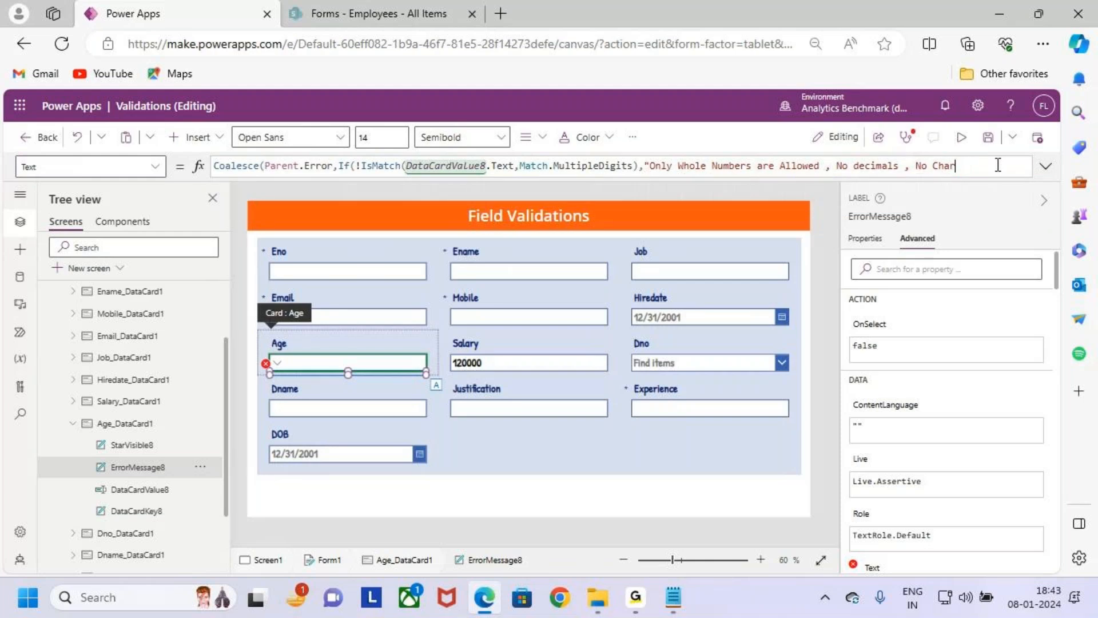
- Close the If and Coalesce functions after the message and add the missing double quote after "No Char"
text())
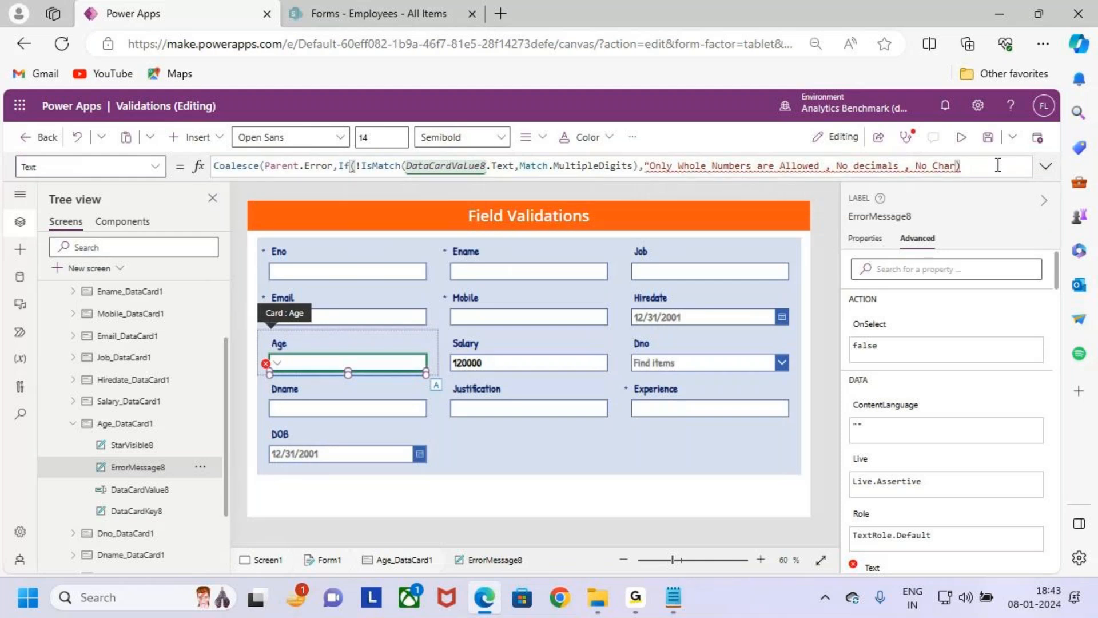
text())
click(955, 167)
text(")
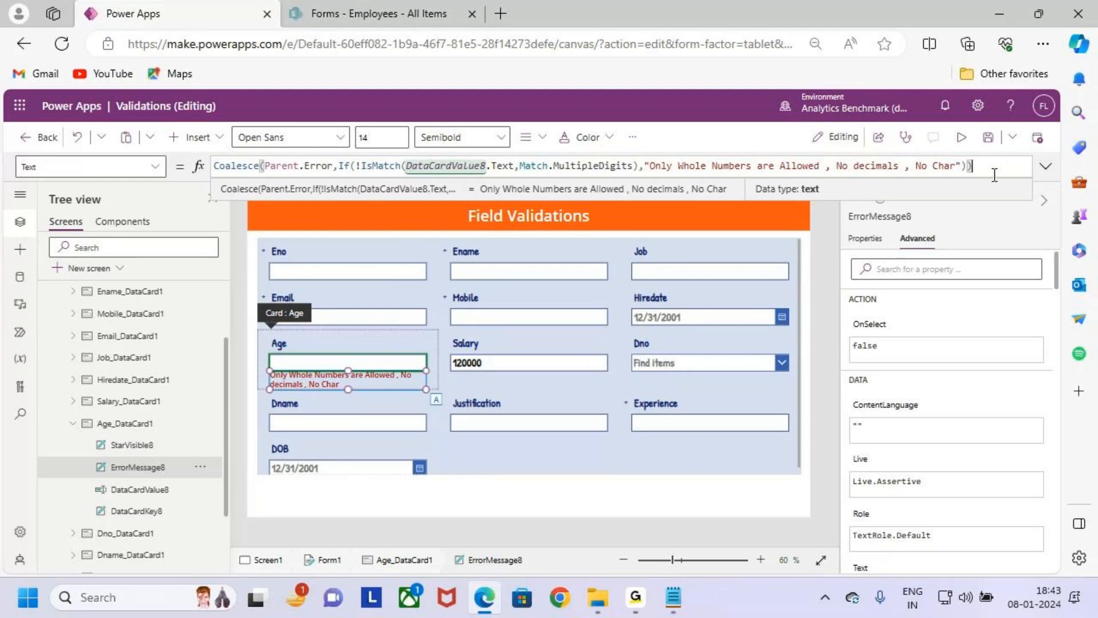
- Save the app, then preview it and enter 12 in the Age field to test the validation
click(991, 137)
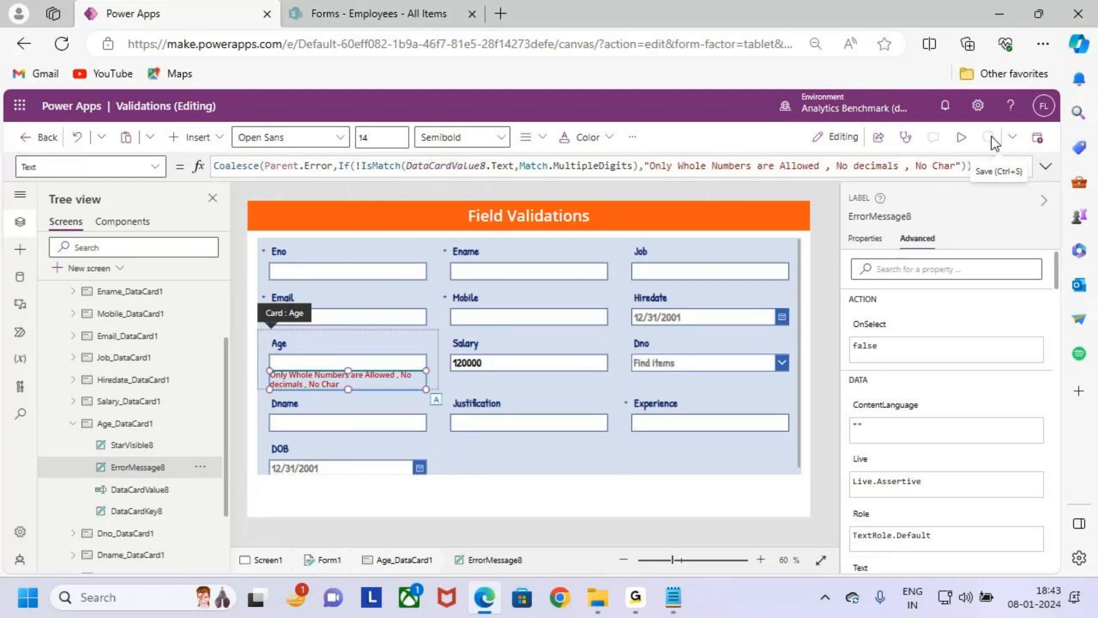
click(961, 137)
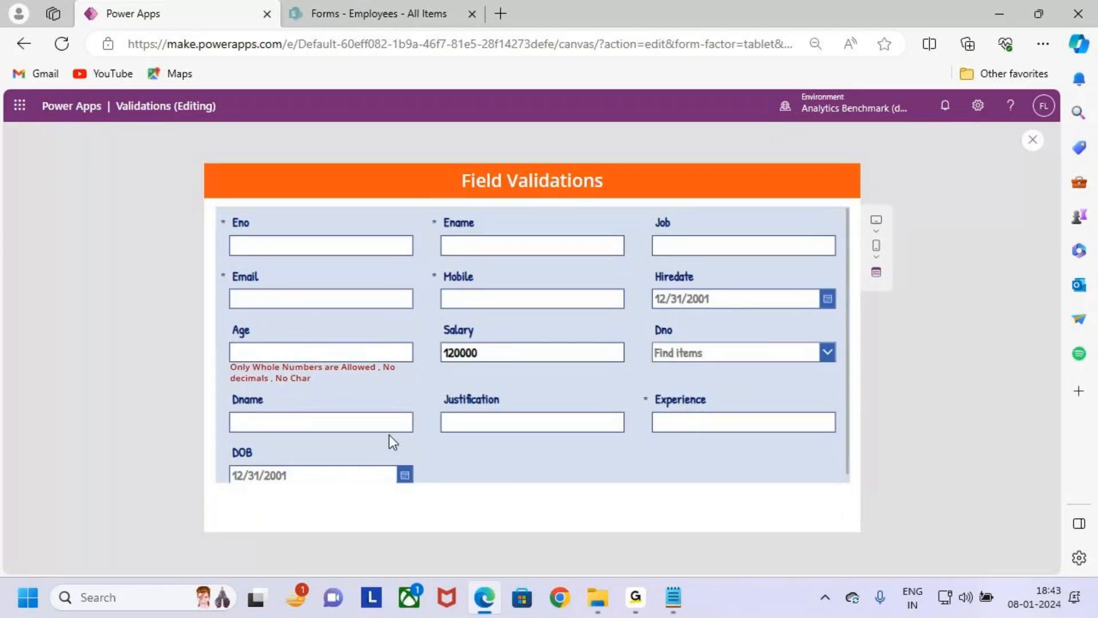
drag(226, 359, 375, 386)
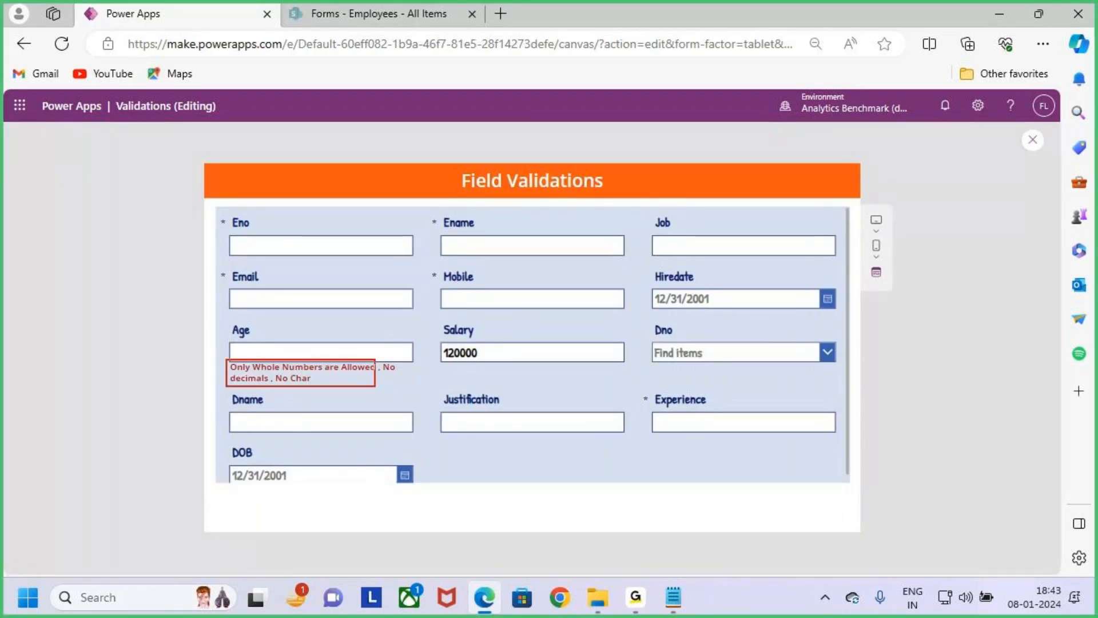
key(Escape)
click(375, 355)
text(12)
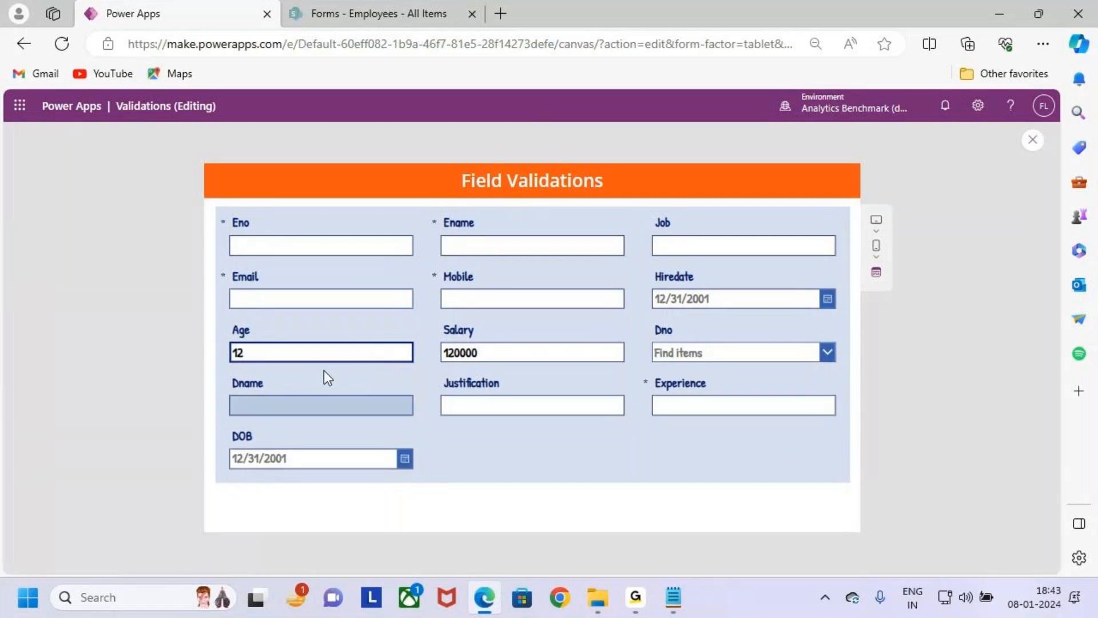
- Test the Age validation with the letters "ac" and the decimal value 12.23
key(BackSpace)
key(BackSpace)
text(ac)
key(ctrl+2)
drag(223, 359, 410, 392)
key(Escape)
key(BackSpace)
key(BackSpace)
text(12.23)
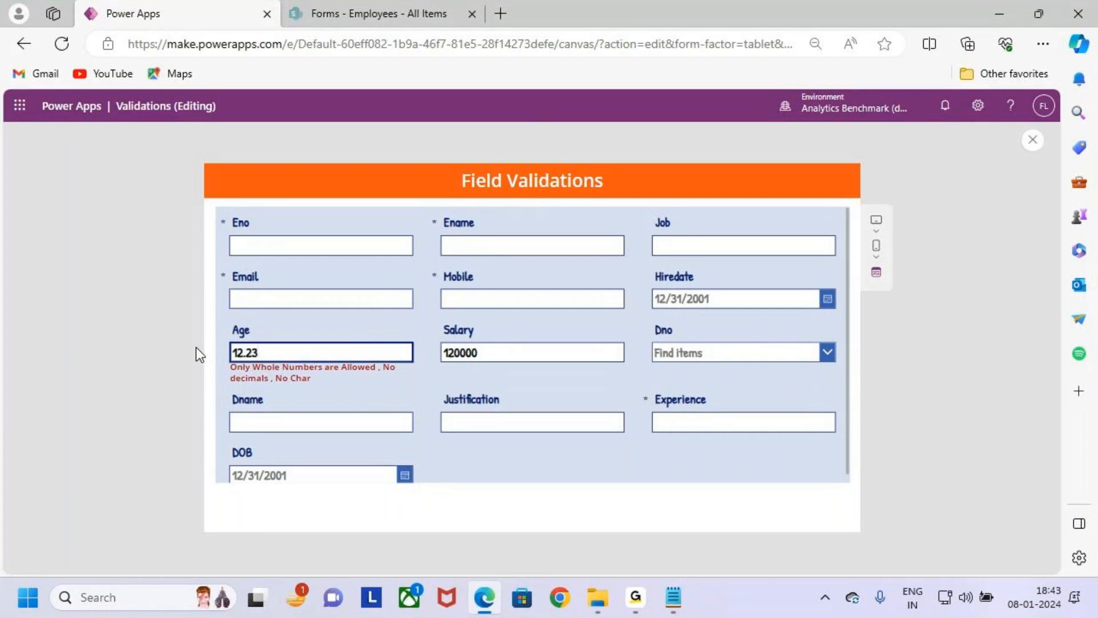
- Retest the Age validation with "ss", the decimal 12.2 and the whole number 123
drag(276, 350, 200, 349)
key(BackSpace)
key(BackSpace)
key(BackSpace)
key(BackSpace)
key(BackSpace)
text(ss)
key(BackSpace)
key(BackSpace)
text(12.2)
key(BackSpace)
key(BackSpace)
key(BackSpace)
key(BackSpace)
text(123)
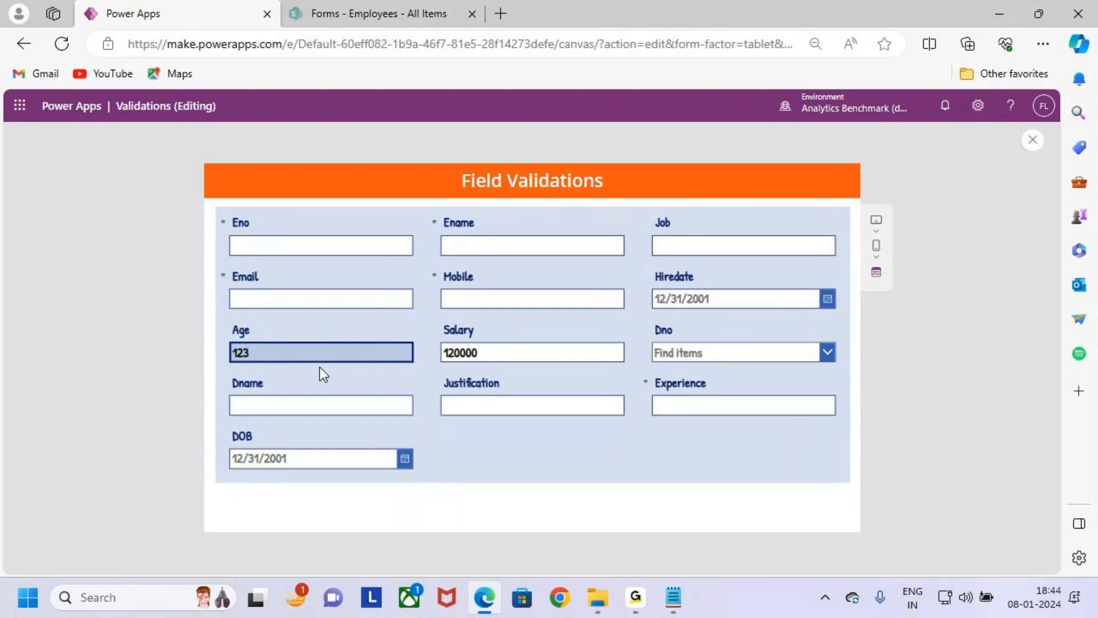
- Clear the Age field to check how the validation handles an empty value
double_click(283, 358)
key(BackSpace)
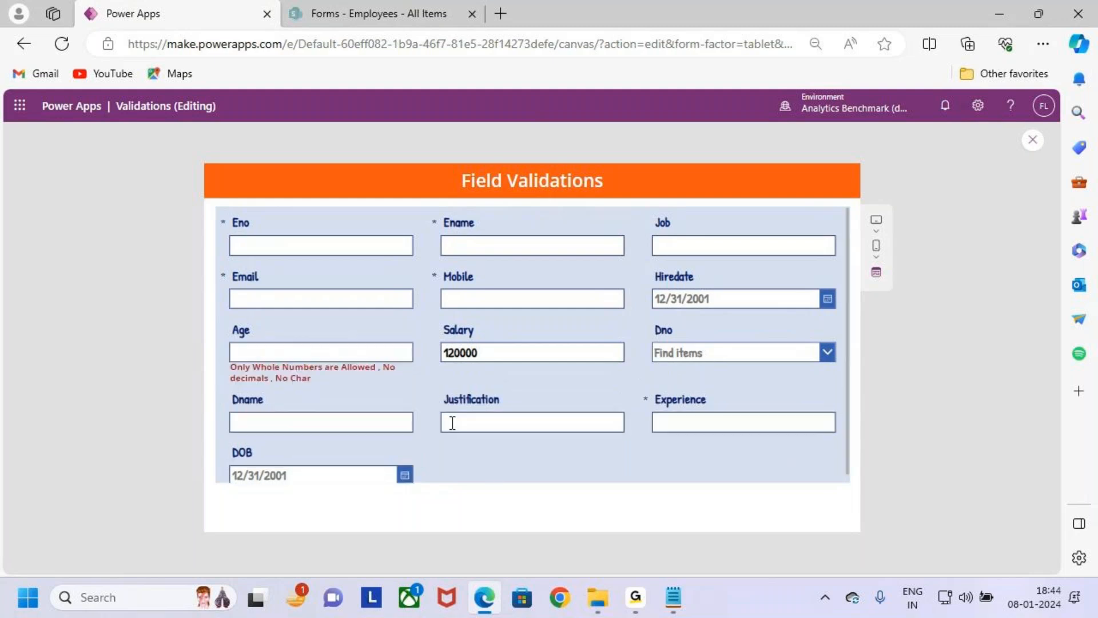
drag(227, 358, 429, 394)
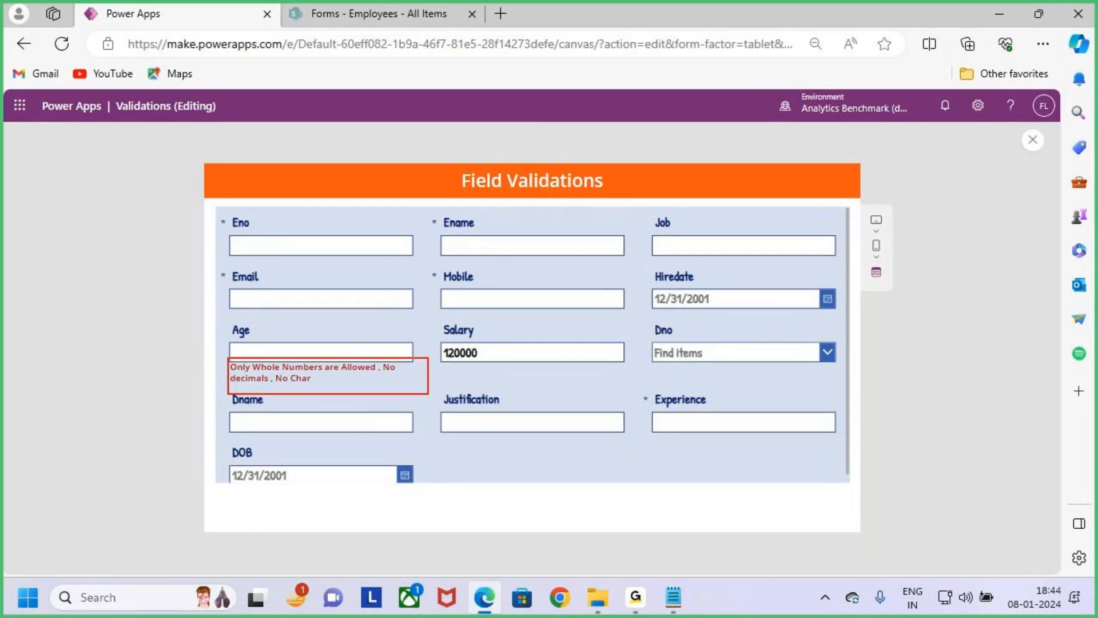
key(ctrl+z)
drag(227, 338, 417, 365)
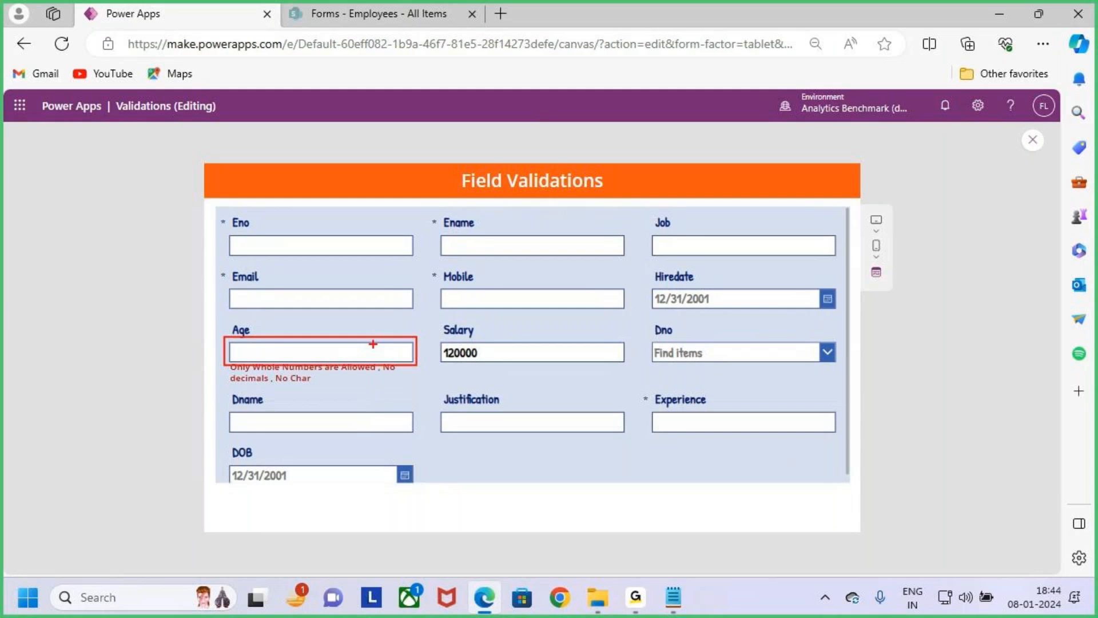
drag(347, 304, 350, 333)
key(Escape)
- Exit the preview, dismiss the tip dialog, and select the error message label below the Age field
click(1034, 147)
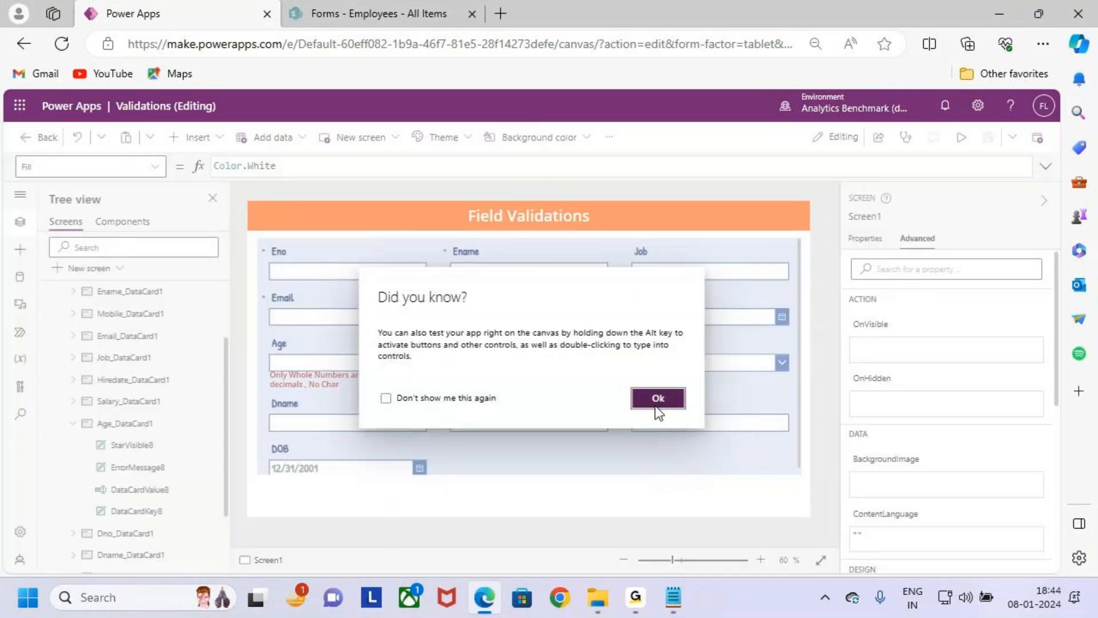
click(657, 398)
click(356, 380)
click(355, 380)
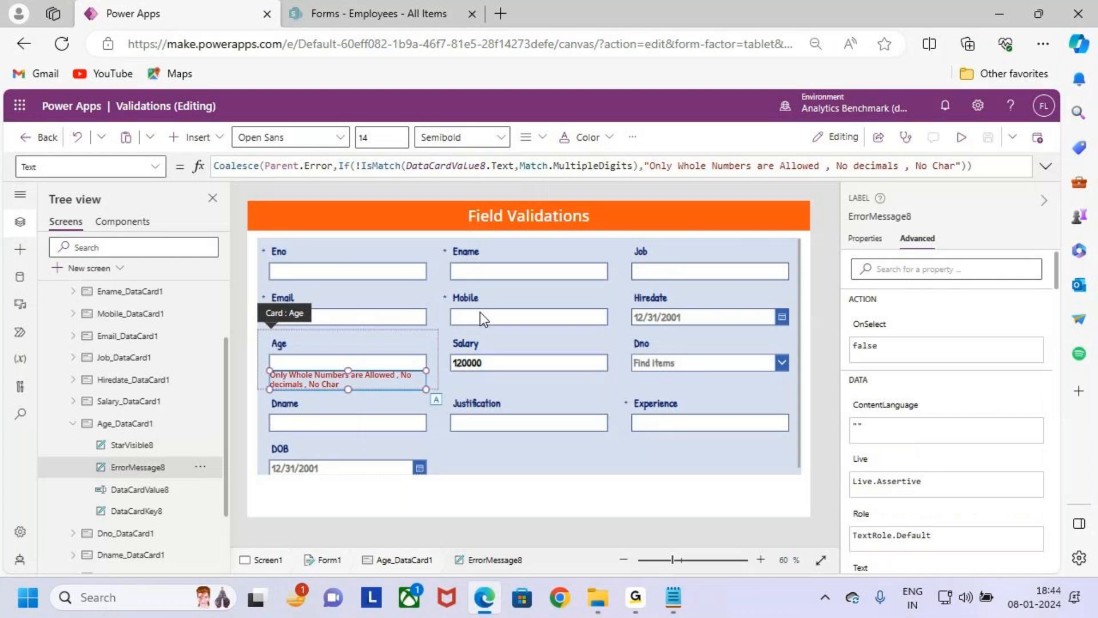
- Expand the label's formula and move the !IsMatch condition onto a new line below the If function's opening parenthesis
click(1046, 167)
click(351, 167)
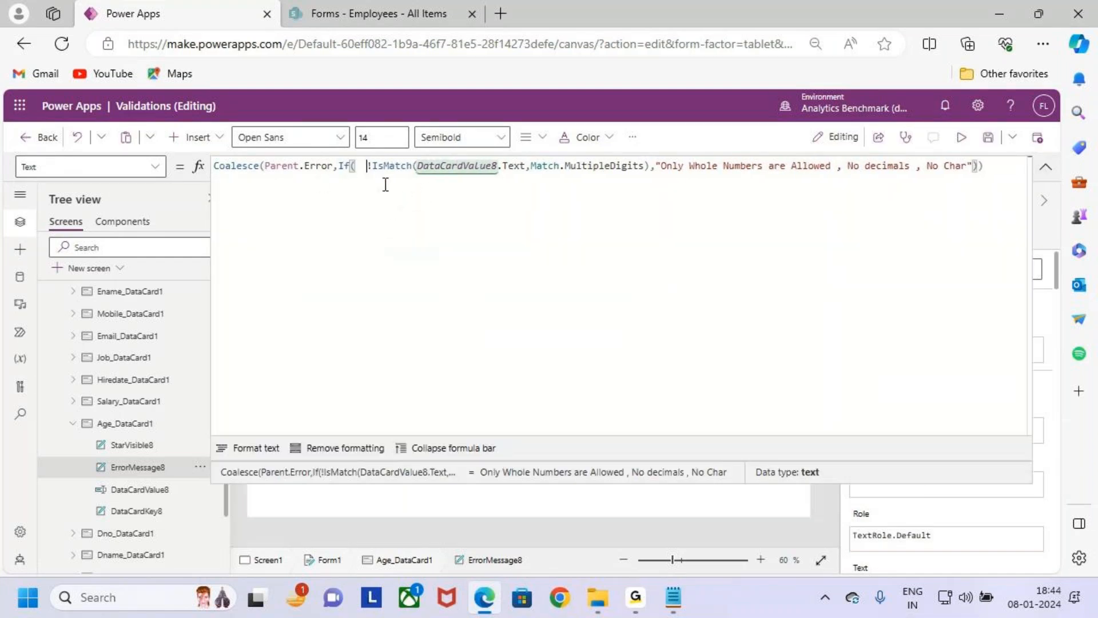
key(Return)
click(377, 166)
key(BackSpace)
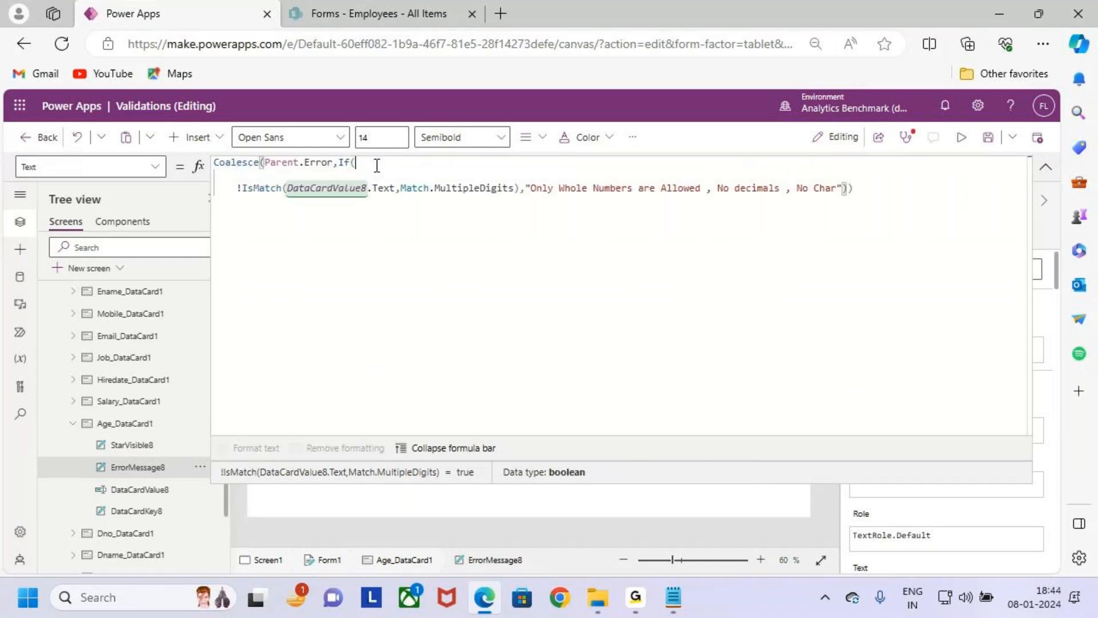
- Begin a negated blank check, !IsBlank(, as the first condition inside the If function
text(IsBlank)
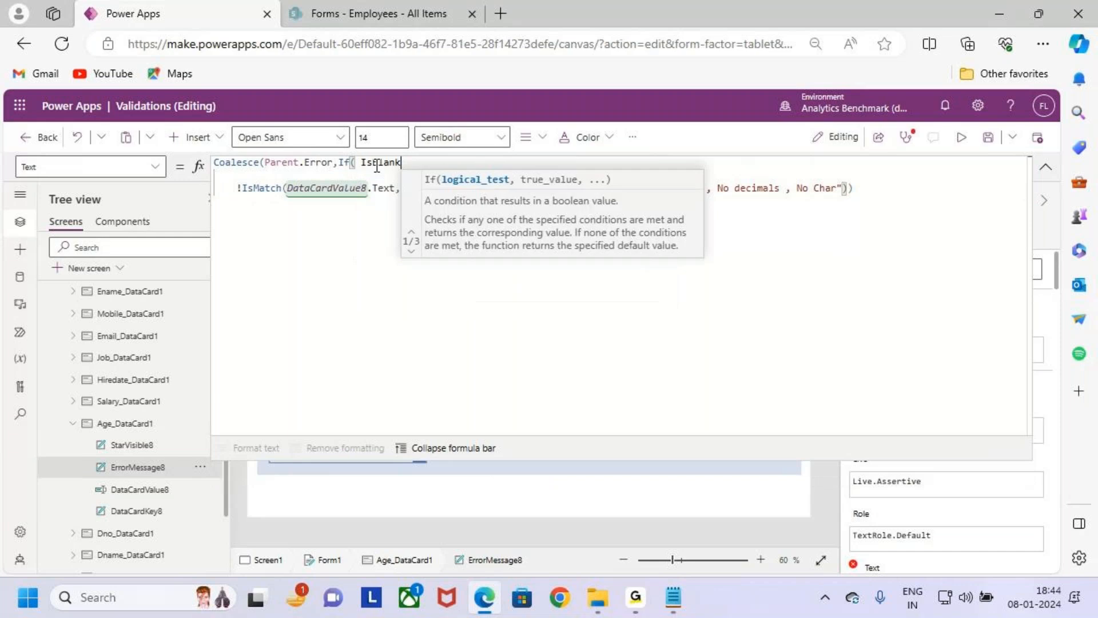
key(Left)
key(Left)
key(Left)
key(Left)
key(Left)
key(Left)
key(Left)
key(BackSpace)
text(!)
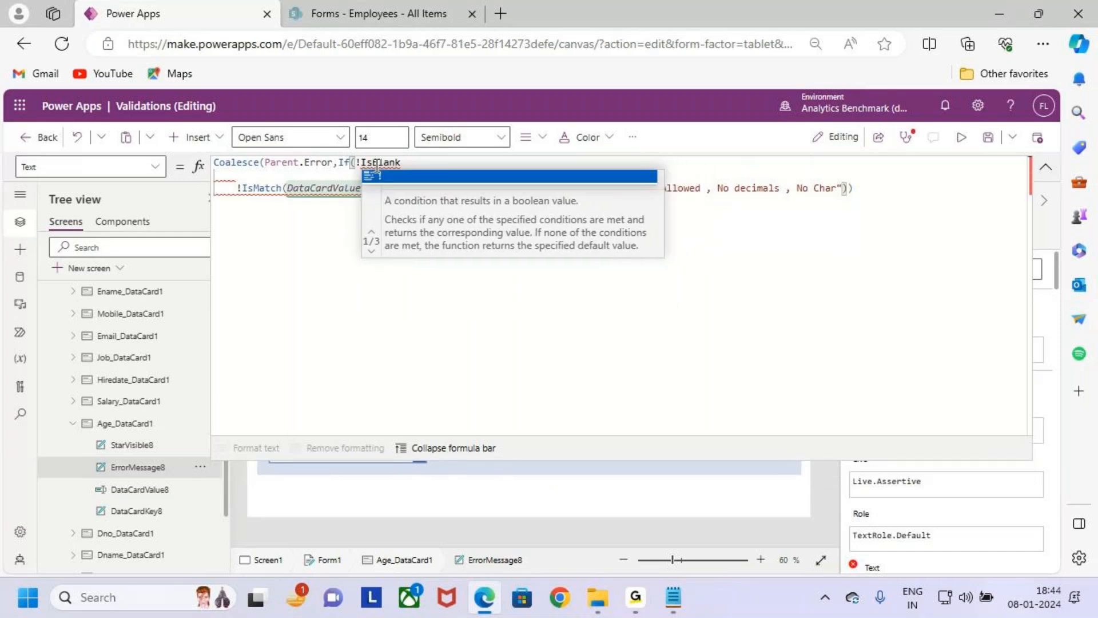
text(()
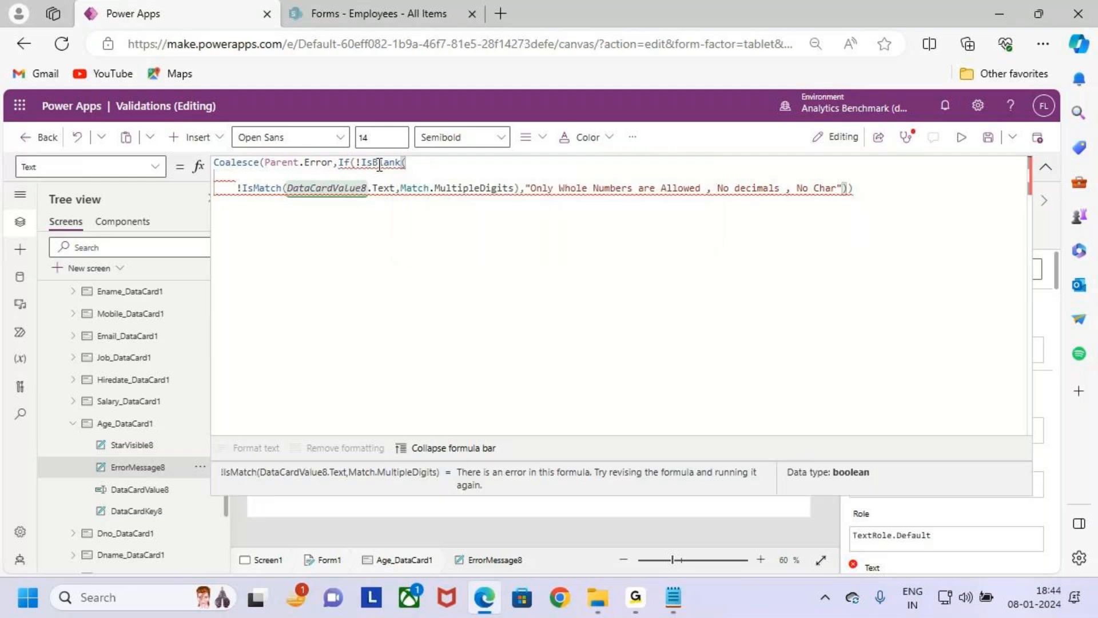
- Complete the blank check with DataCardValue8.Text and combine it with the !IsMatch condition using &&
double_click(385, 189)
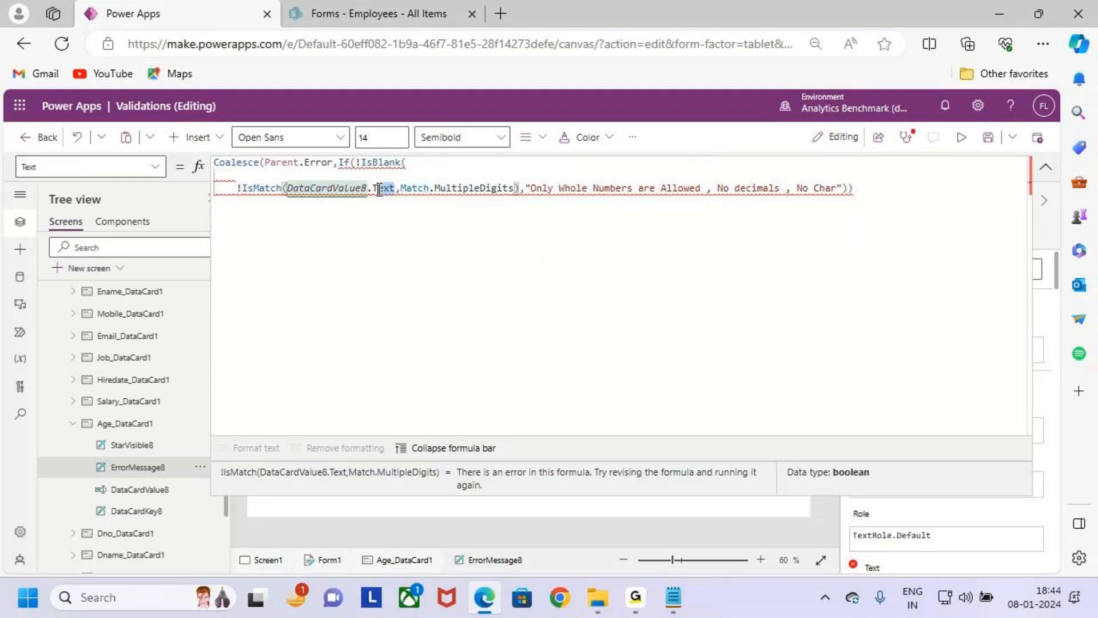
drag(385, 189, 289, 189)
key(ctrl+c)
click(440, 161)
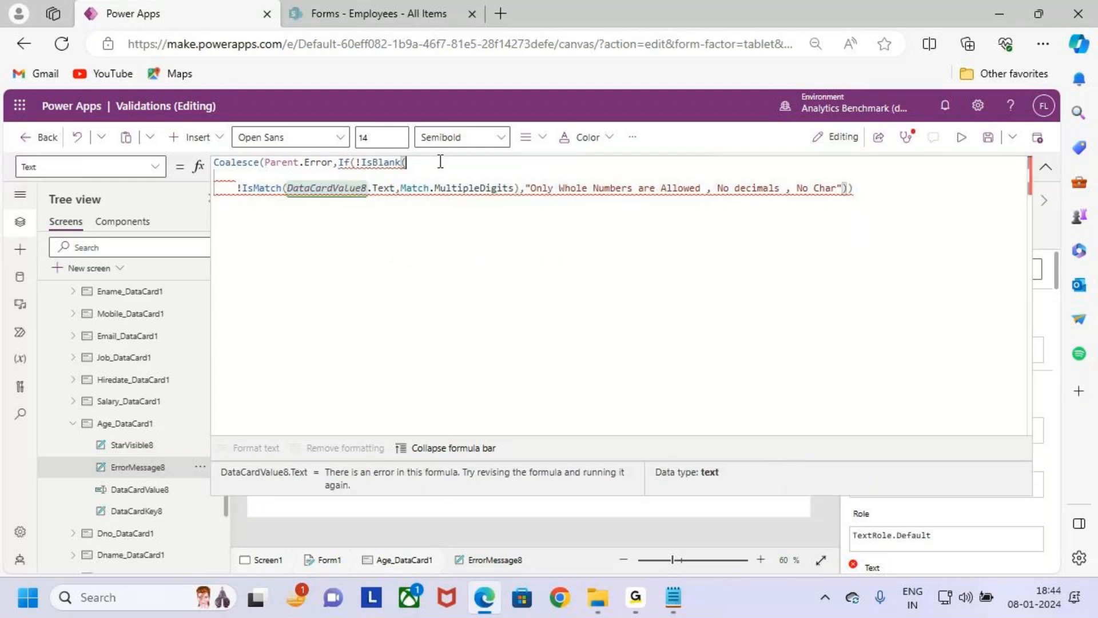
key(ctrl+v)
text() &&)
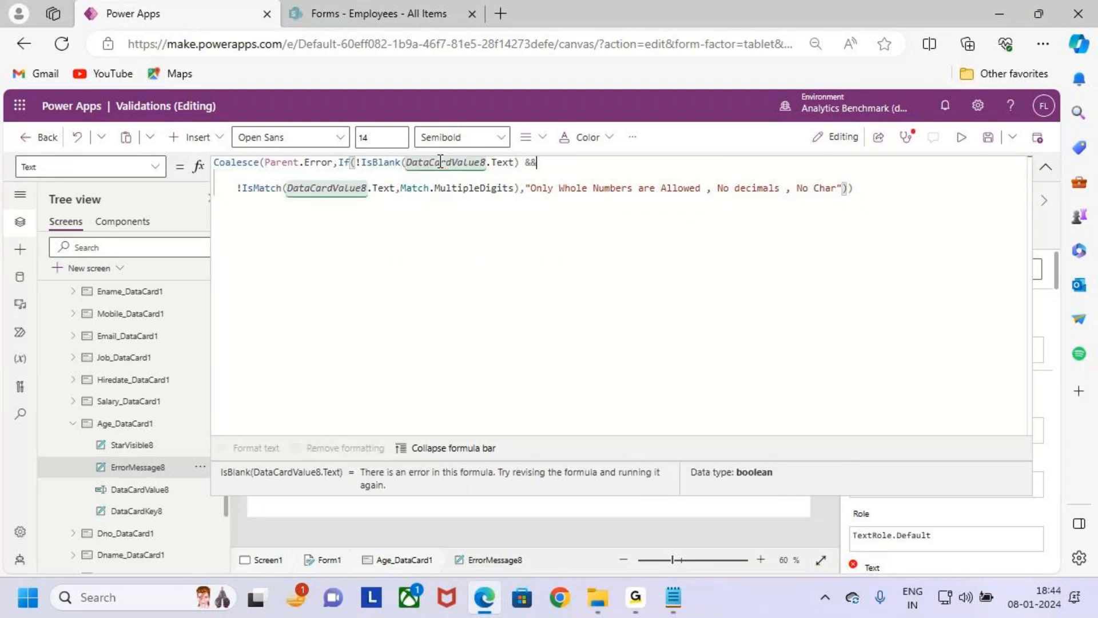
drag(285, 188, 700, 188)
click(895, 206)
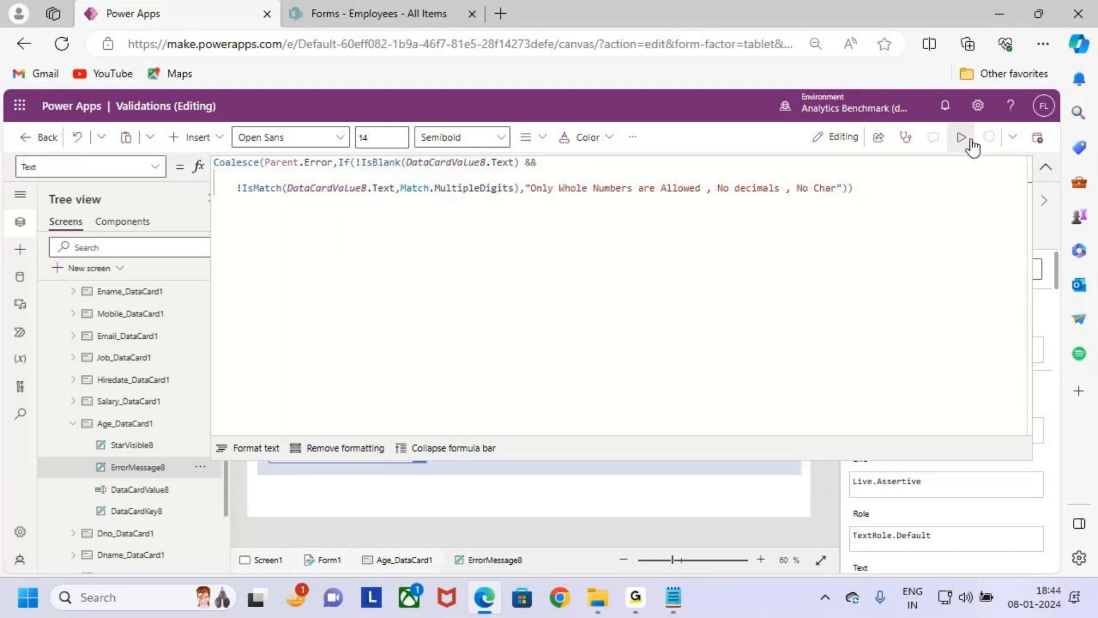
- Preview the app and test the Age field with the decimal 12.2
click(961, 137)
key(ctrl+2)
drag(218, 328, 431, 379)
key(Escape)
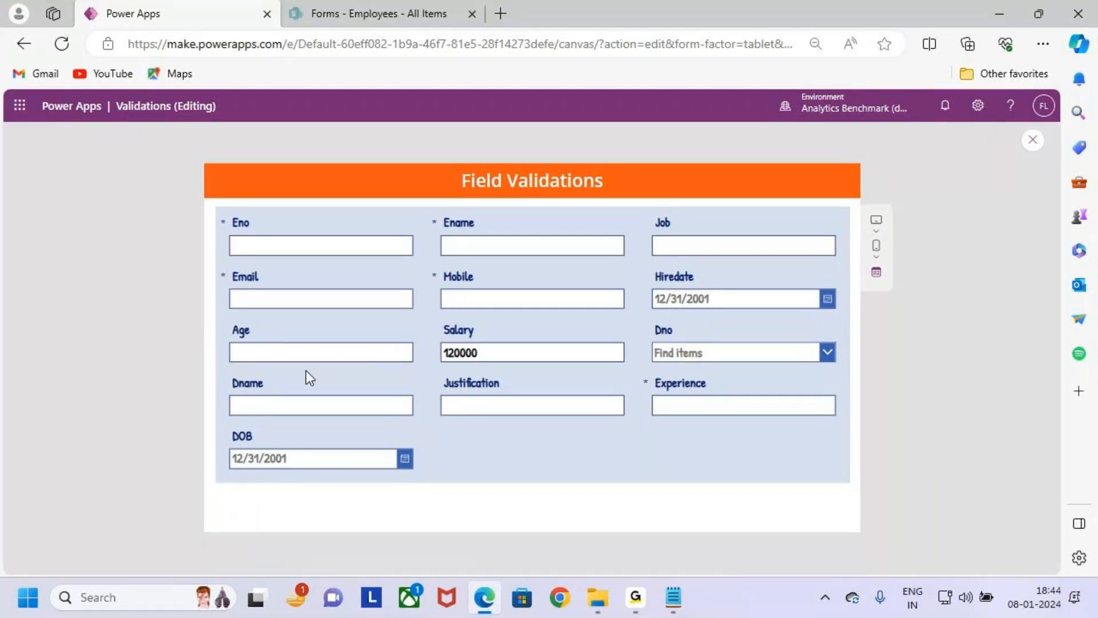
click(308, 353)
text(12.)
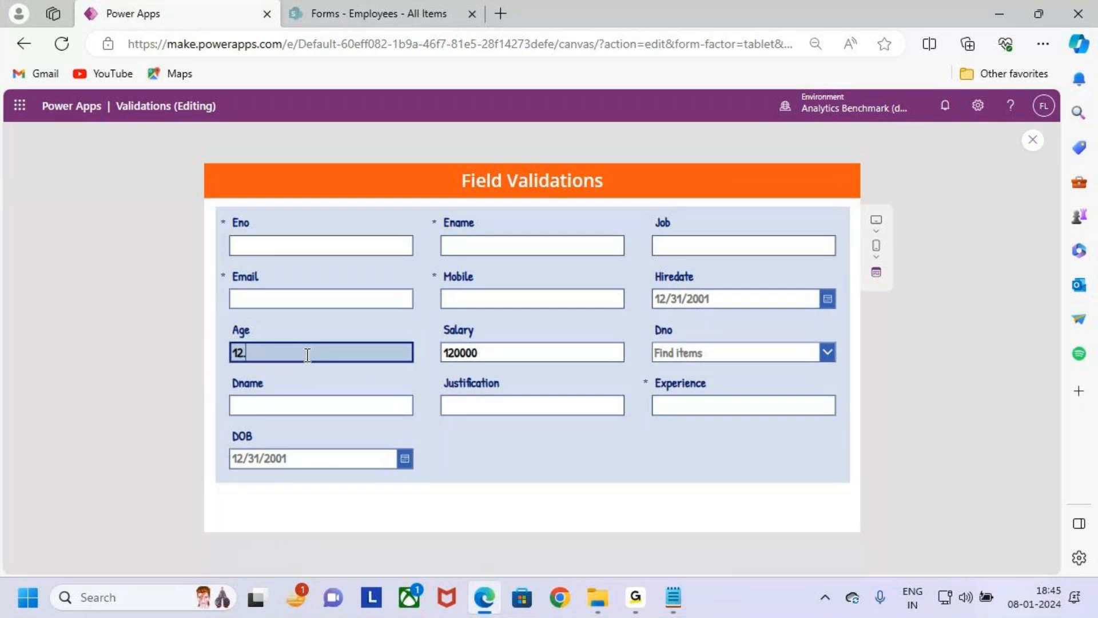
text(2)
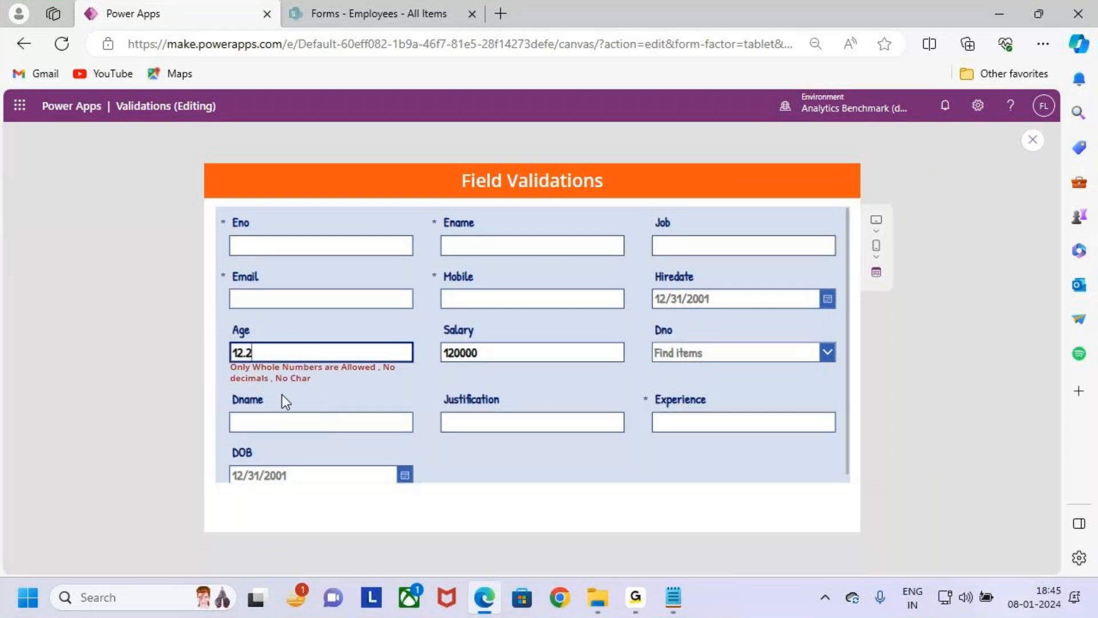
- Test the Age field with the text "asdff" and the whole number 123234, clearing it after each entry
key(BackSpace)
key(BackSpace)
key(BackSpace)
text(asdff)
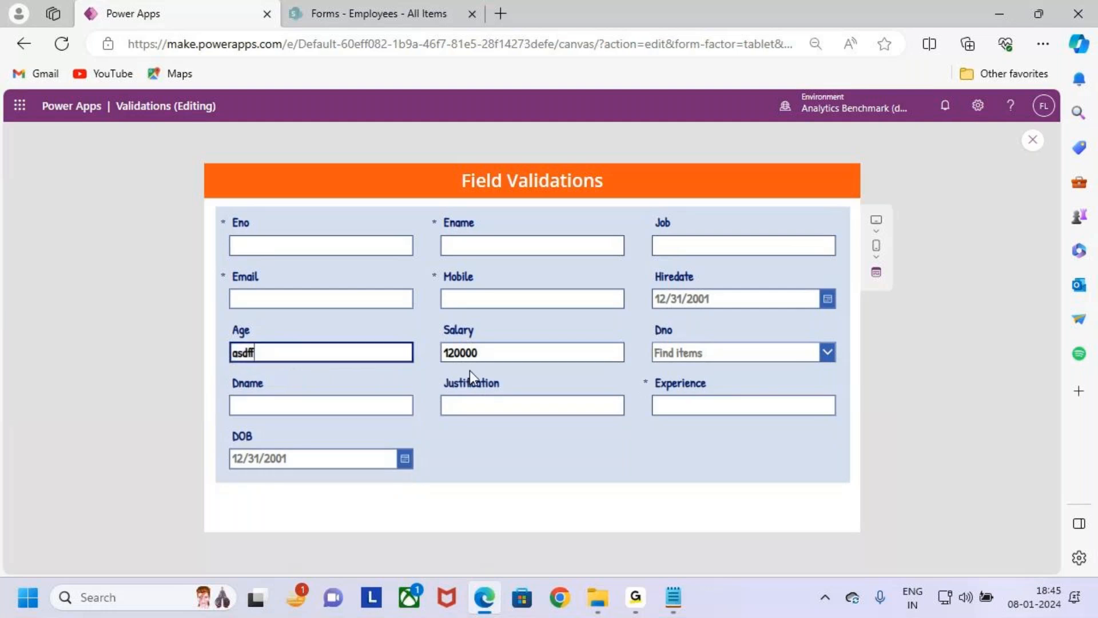
key(BackSpace)
key(BackSpace)
key(BackSpace)
key(BackSpace)
key(BackSpace)
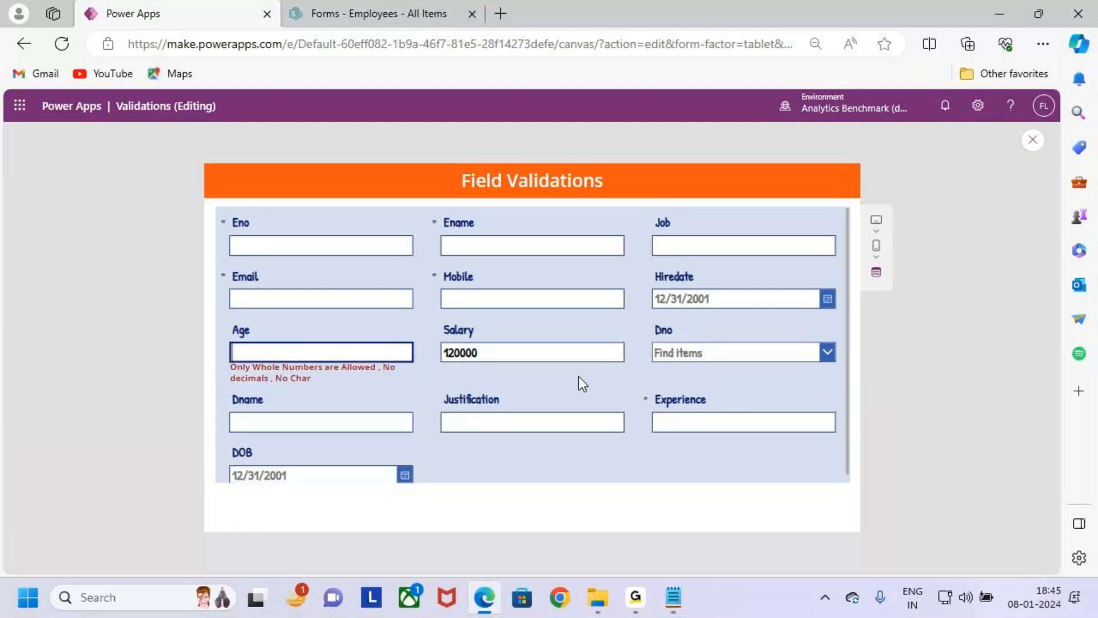
text(123234)
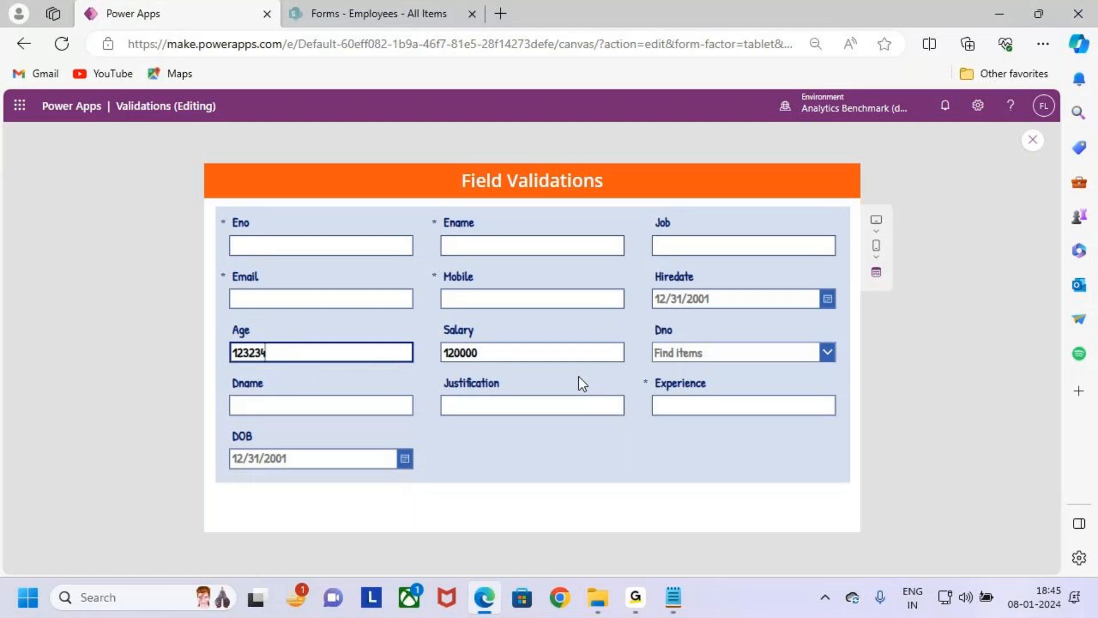
key(BackSpace)
key(BackSpace)
key(BackSpace)
key(BackSpace)
key(BackSpace)
key(BackSpace)
- Switch to Notepad and review the Case 4 age range requirements for values below 25 and above 50
key(alt+Tab)
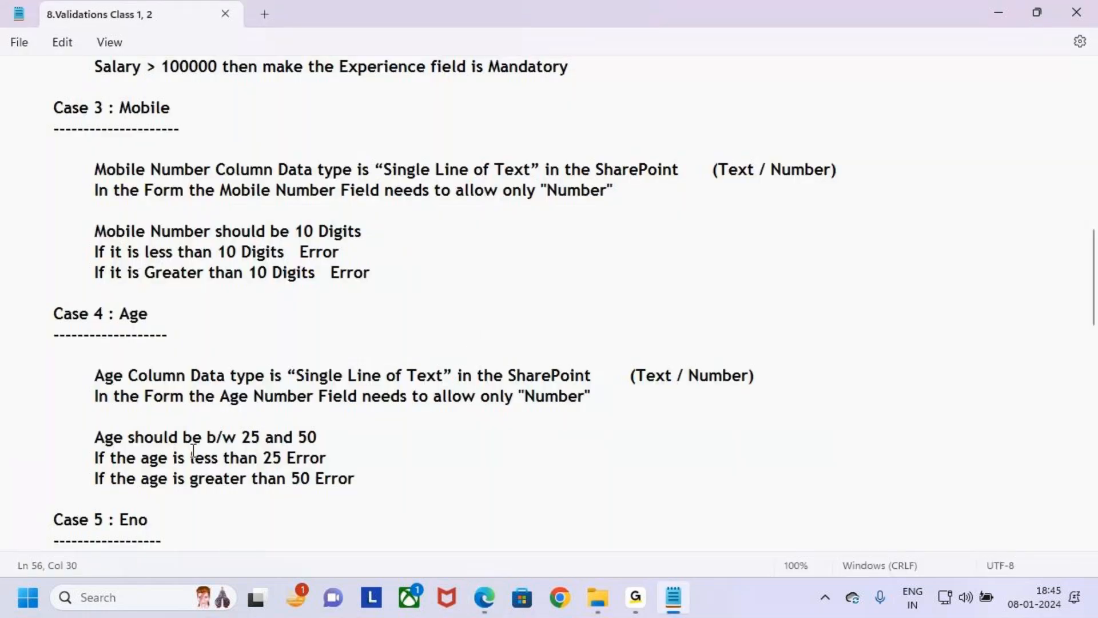
scroll(192, 440, down, 2)
mouse_move(80, 366)
mouse_down()
mouse_move(338, 437)
mouse_move(382, 438)
mouse_up()
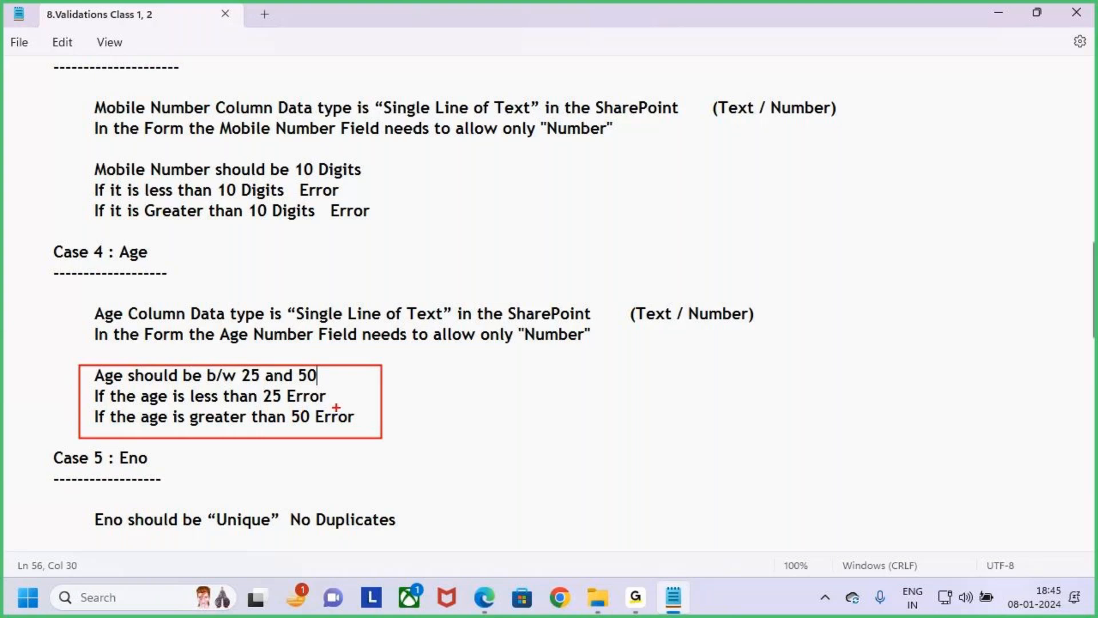
mouse_move(263, 400)
mouse_down()
mouse_move(307, 402)
mouse_move(348, 428)
mouse_up()
key(e)
drag(233, 360, 335, 386)
drag(298, 332, 300, 361)
drag(308, 343, 286, 382)
key(Escape)
- Return to the Power Apps preview and test the Age field with the out-of-range values 20 and 60
key(alt+Tab)
text(20)
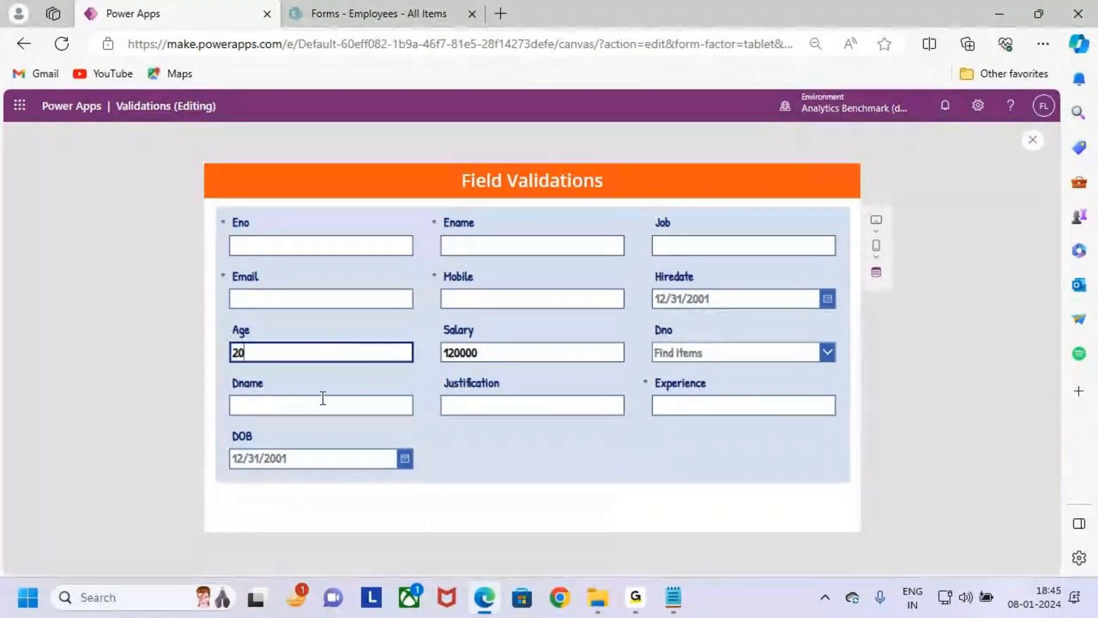
key(BackSpace)
key(BackSpace)
text(60)
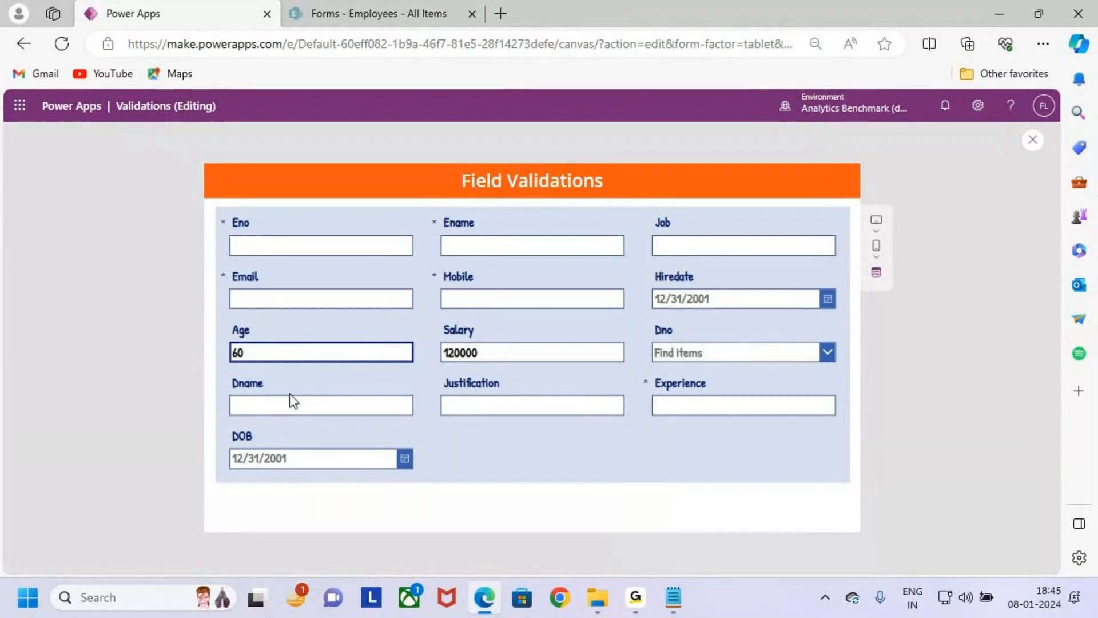
key(ctrl+2)
mouse_move(210, 344)
mouse_down()
mouse_move(226, 356)
mouse_move(208, 377)
mouse_up()
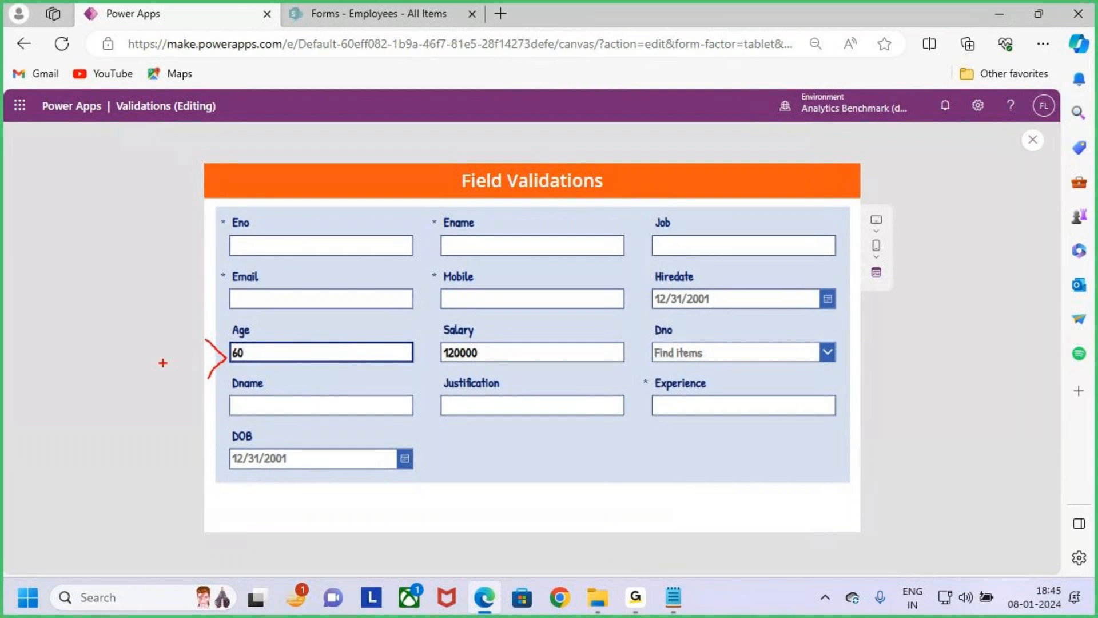
drag(111, 348, 100, 402)
drag(121, 360, 128, 400)
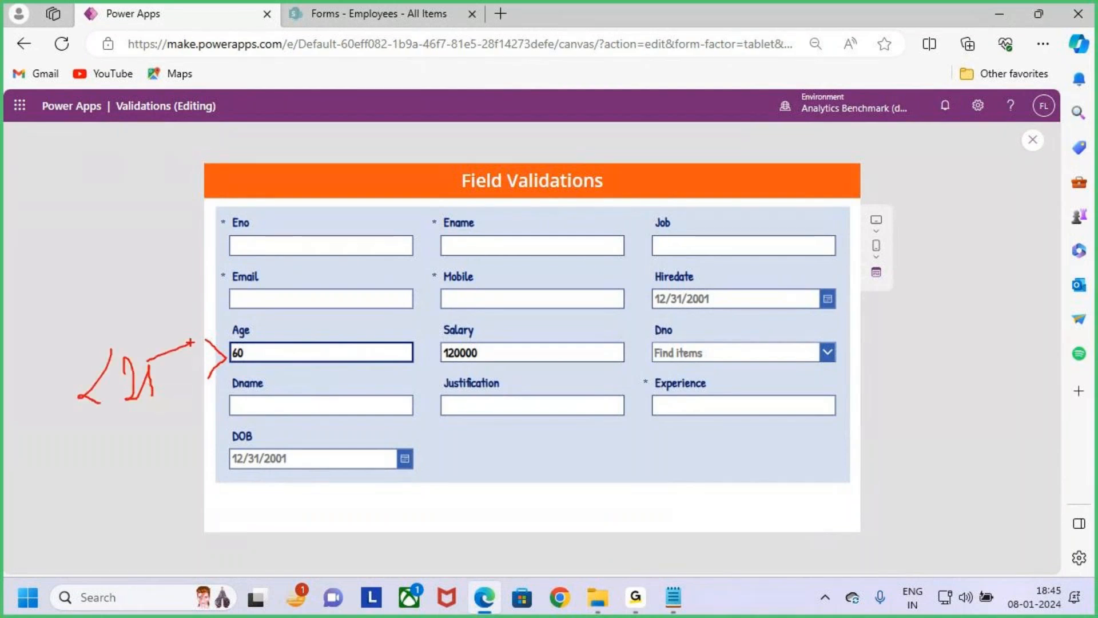
- Exit the preview, dismiss the tip dialog, and open the Text formula of the Age card's error message label
click(1033, 140)
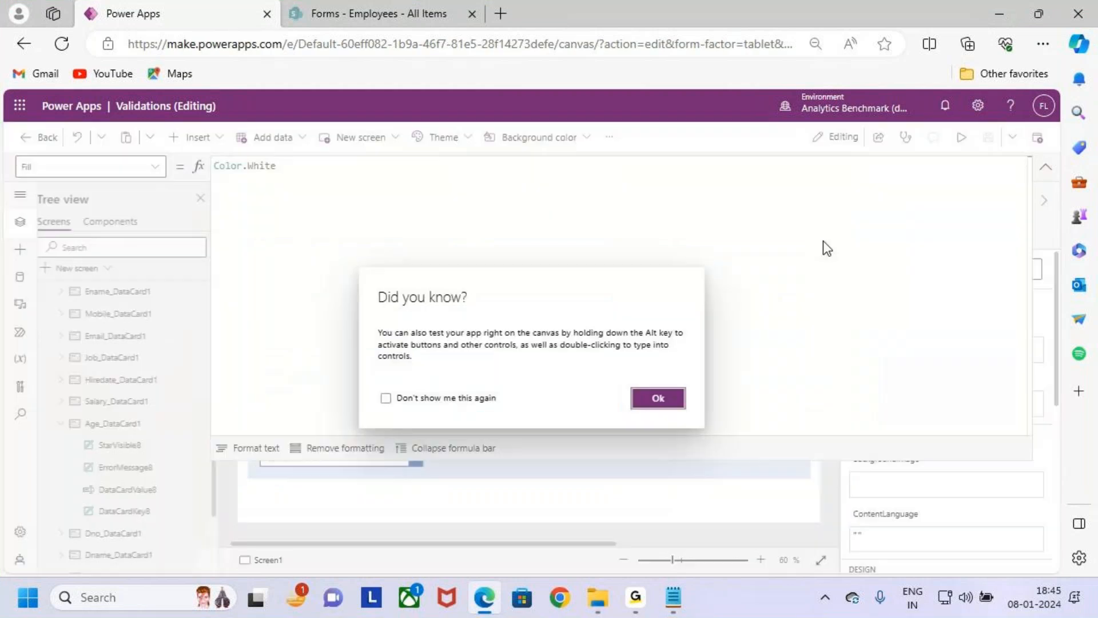
click(643, 403)
click(1044, 167)
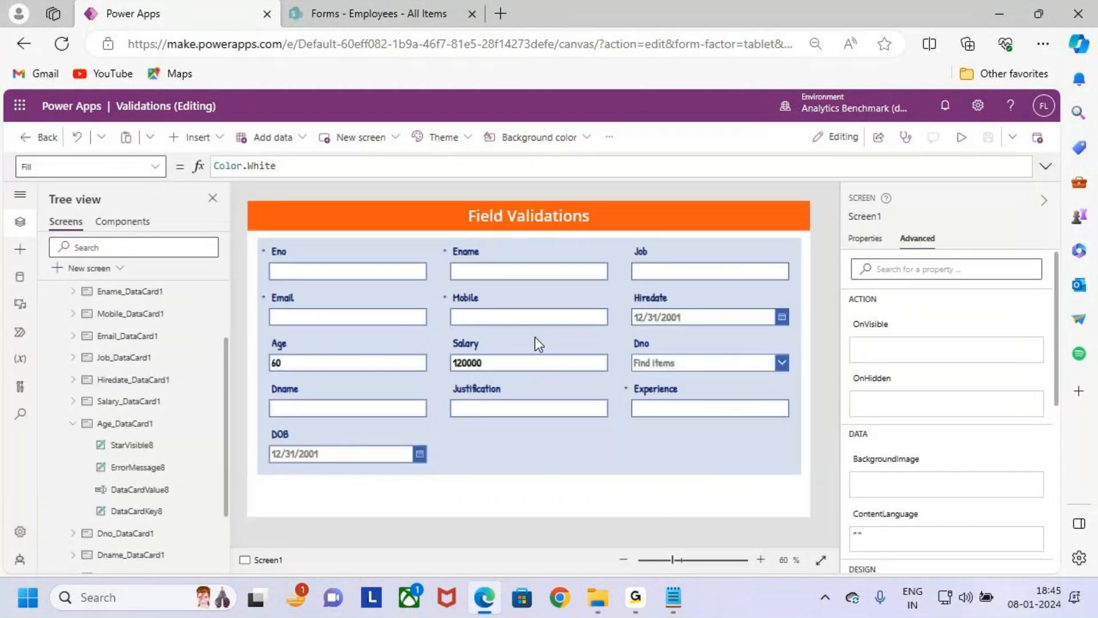
click(318, 365)
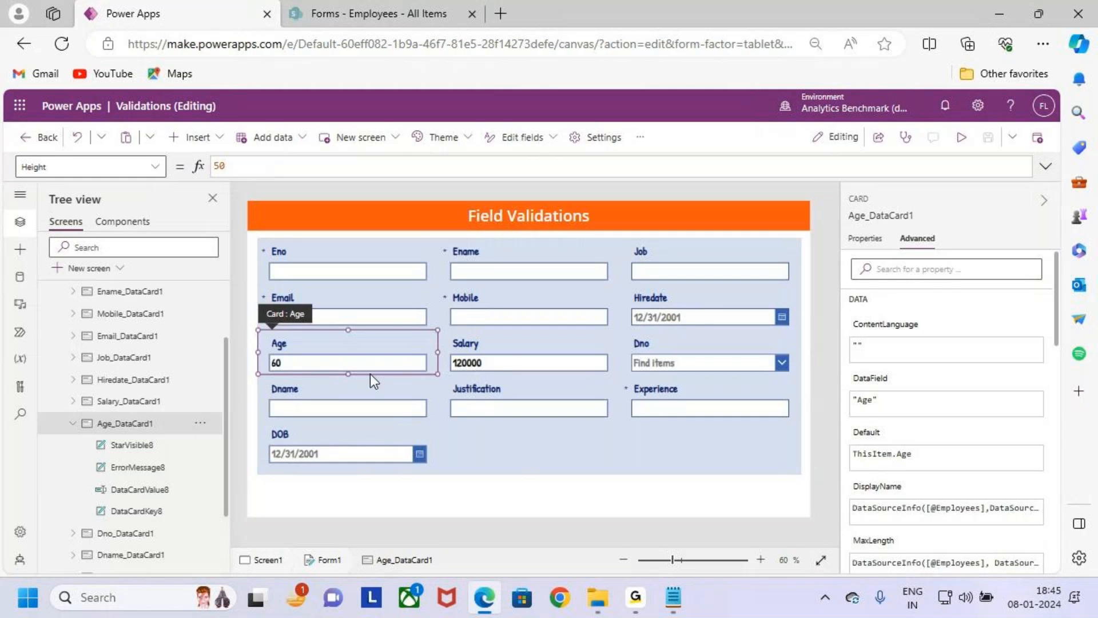
click(146, 467)
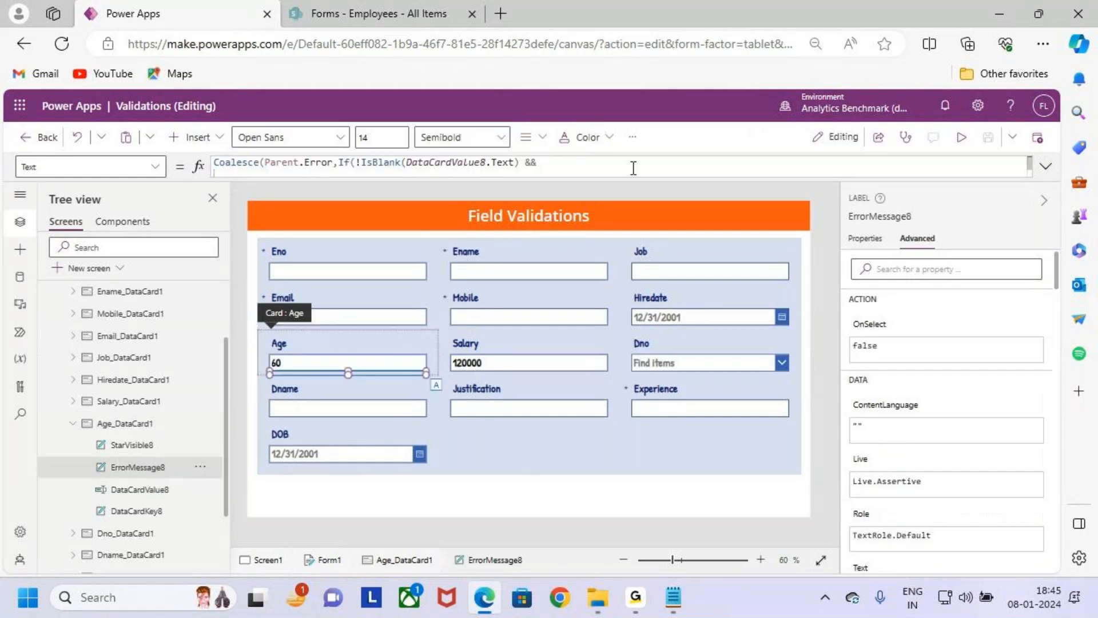
click(1046, 166)
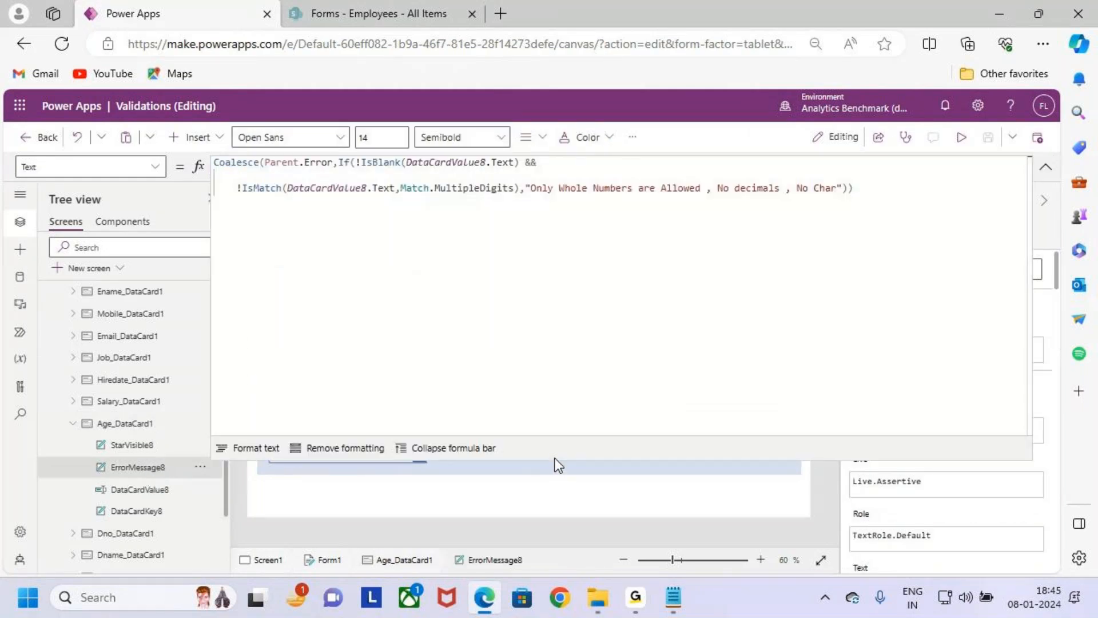
click(434, 448)
- Add a second If argument to Coalesce on a new line, starting with !IsBlank(DataCardValue8.Text) &&
click(871, 193)
key(shift+Return)
click(870, 193)
text(,)
key(shift+Return)
text(If)
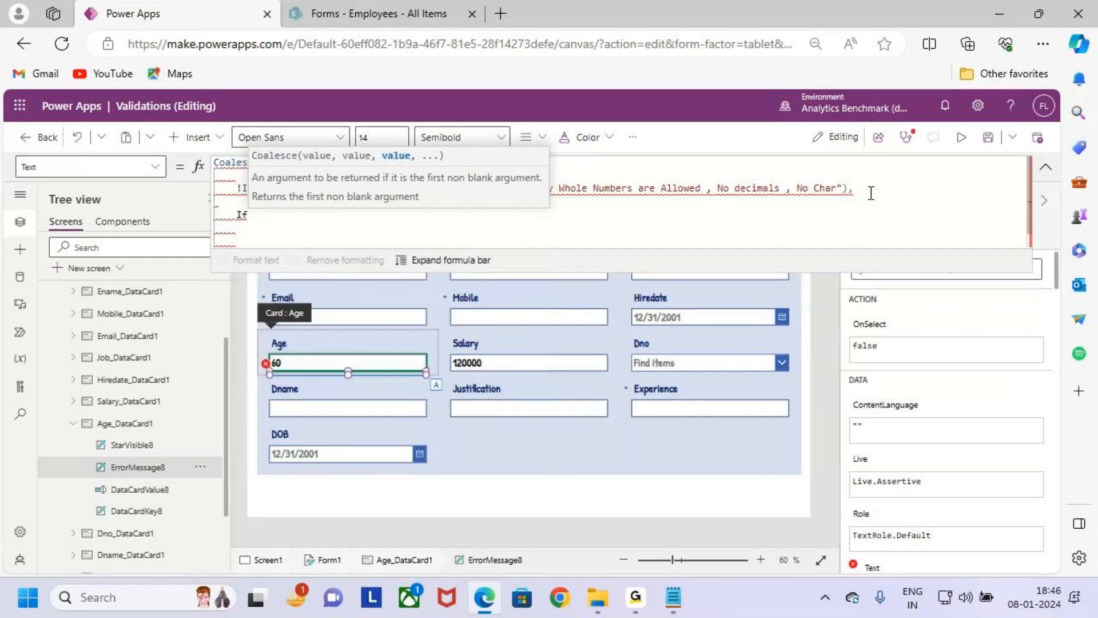
text(()
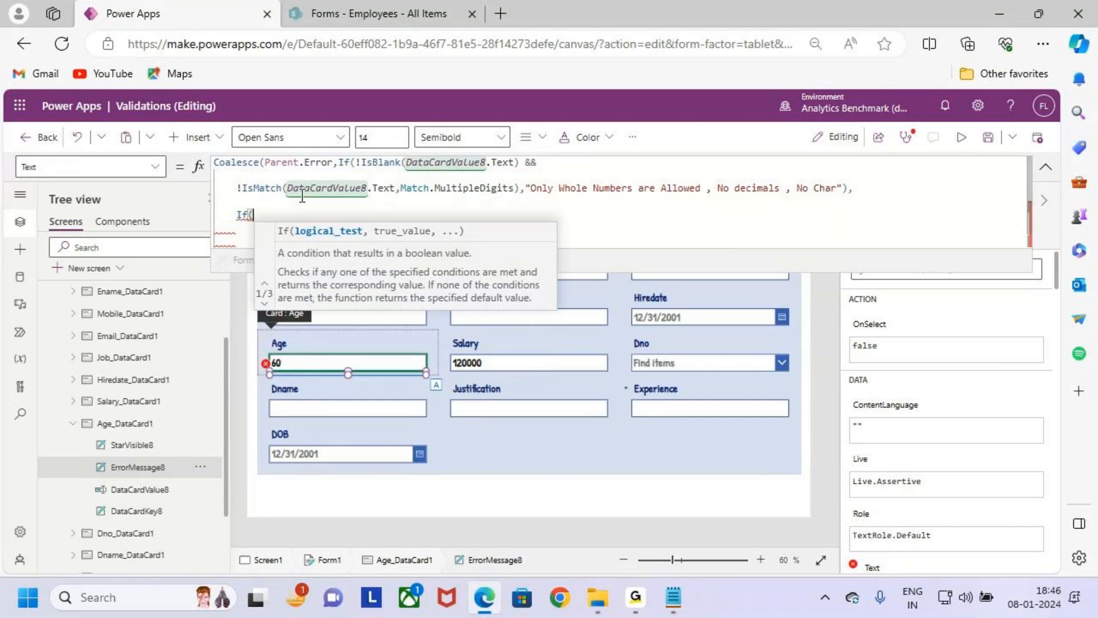
drag(355, 163, 542, 163)
key(ctrl+c)
click(312, 219)
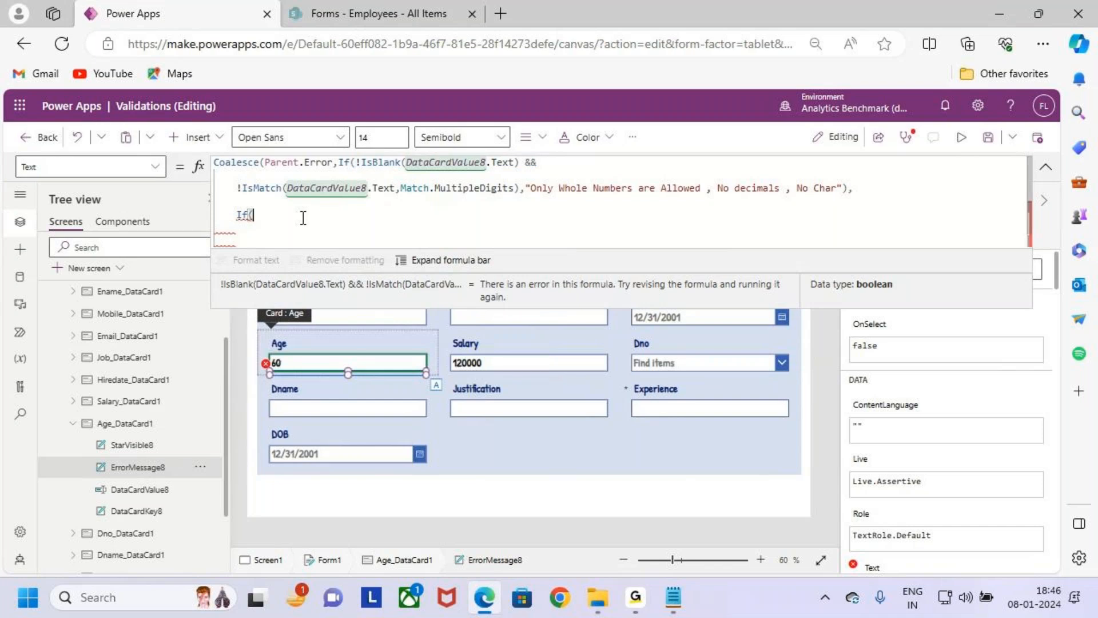
key(ctrl+v)
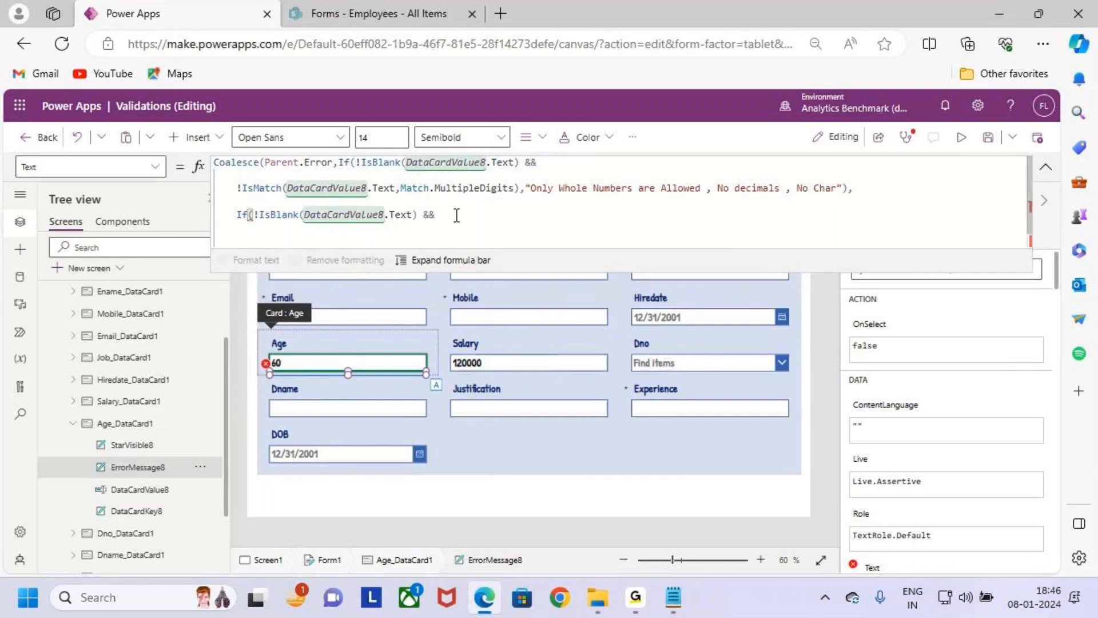
- Add the lower age limit condition Value(DataCardValue8.Text)<25 to the second If function
text(Value()
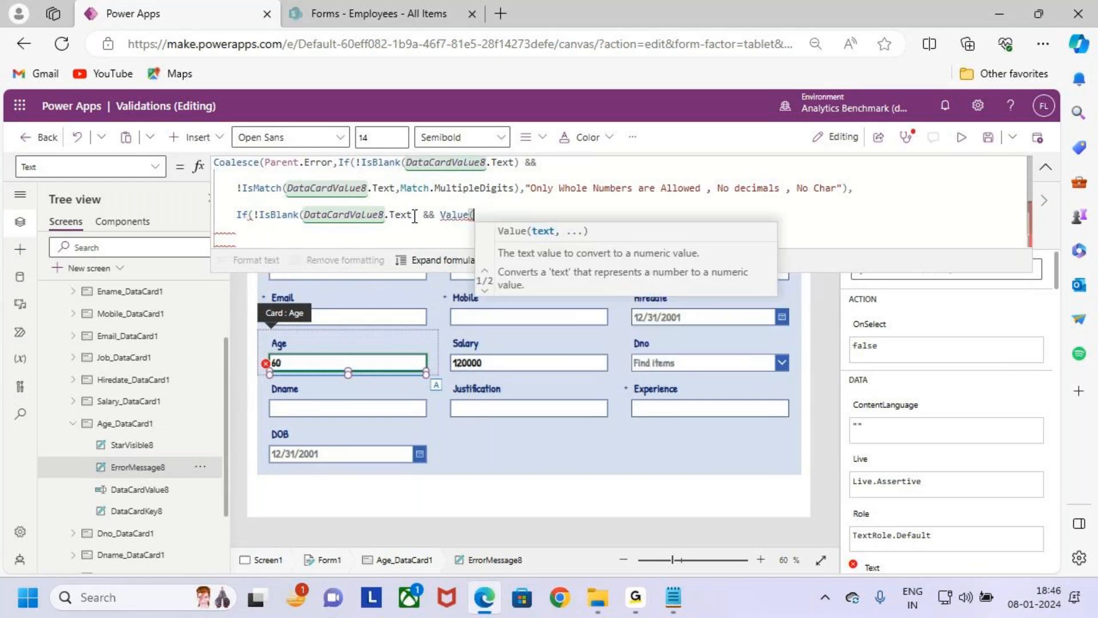
drag(418, 215, 303, 215)
key(ctrl+c)
click(499, 215)
key(ctrl+v)
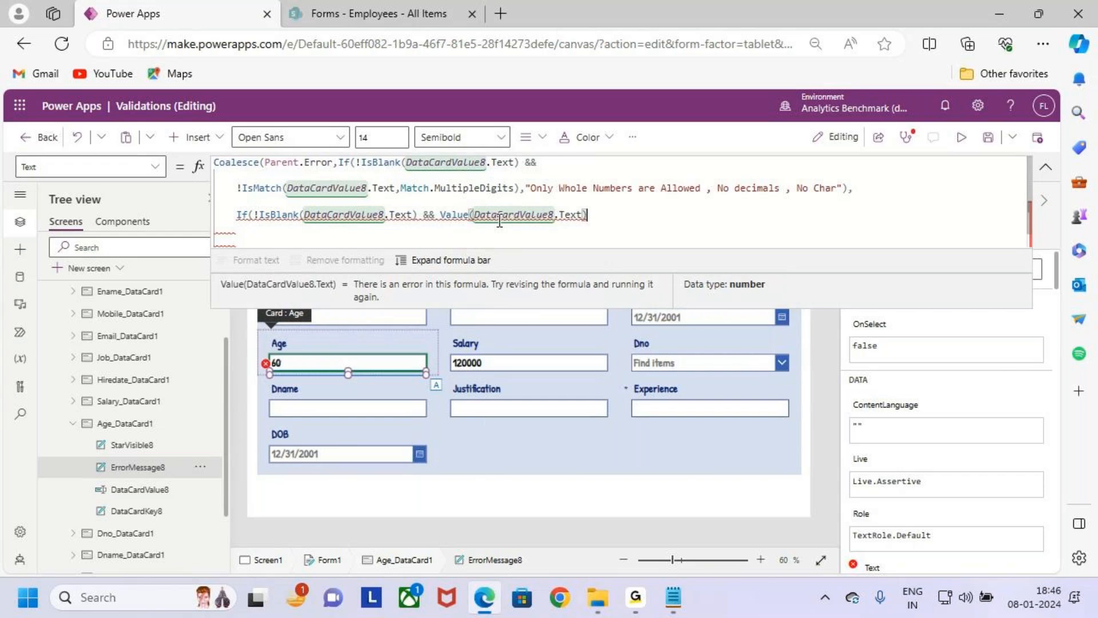
text(<25)
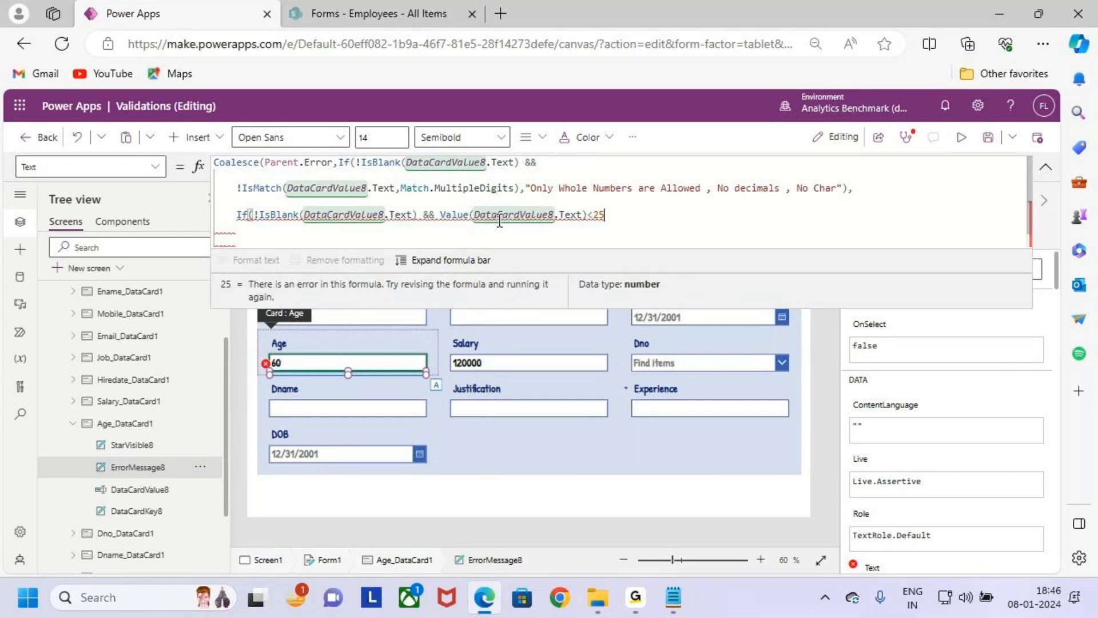
text( ")
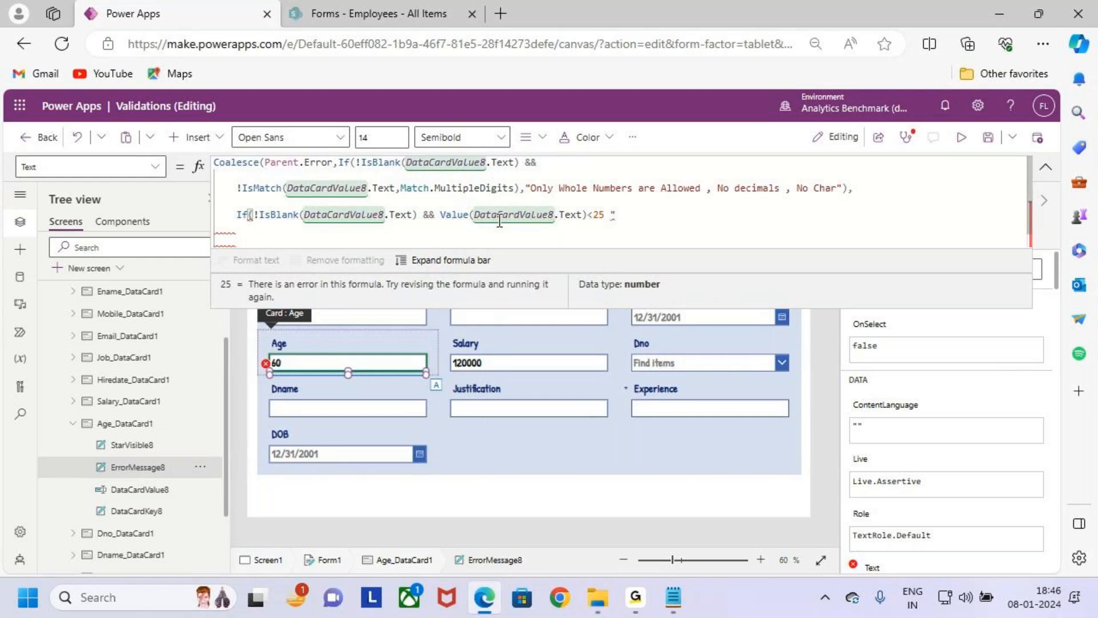
- Extend the second If condition with the upper age limit || Value(DataCardValue8.Text)>50
key(BackSpace)
text(||)
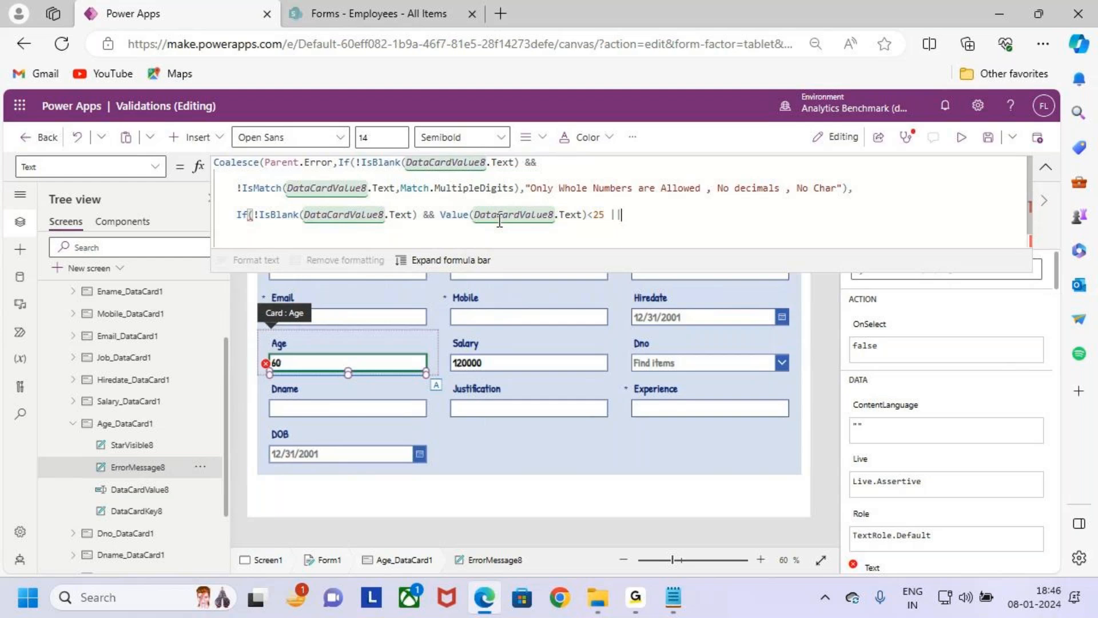
text( val)
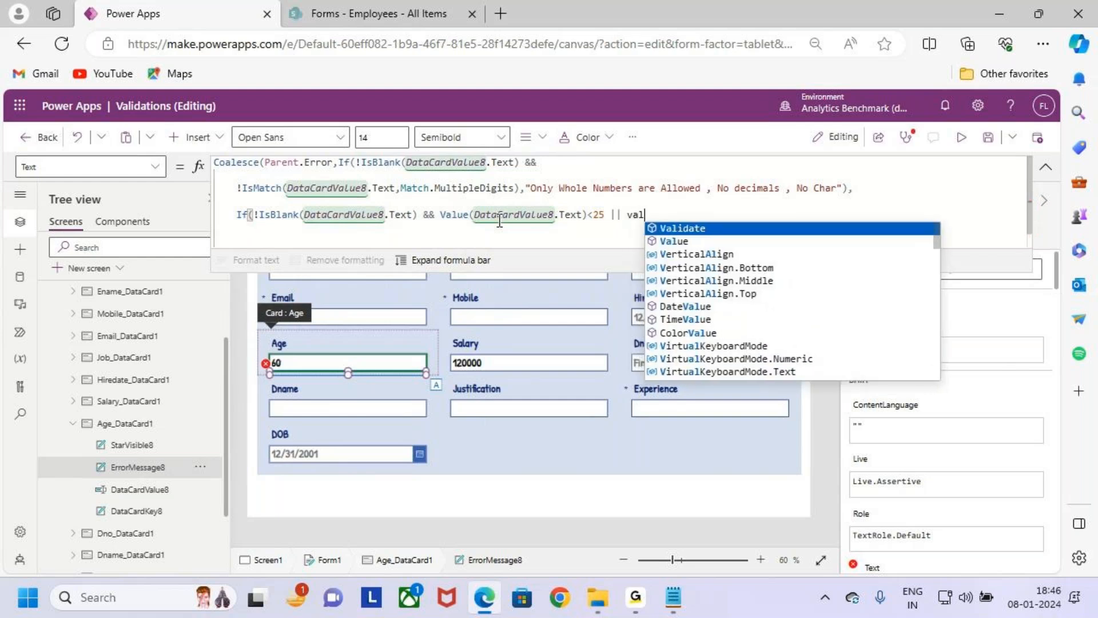
text(ue)
key(Tab)
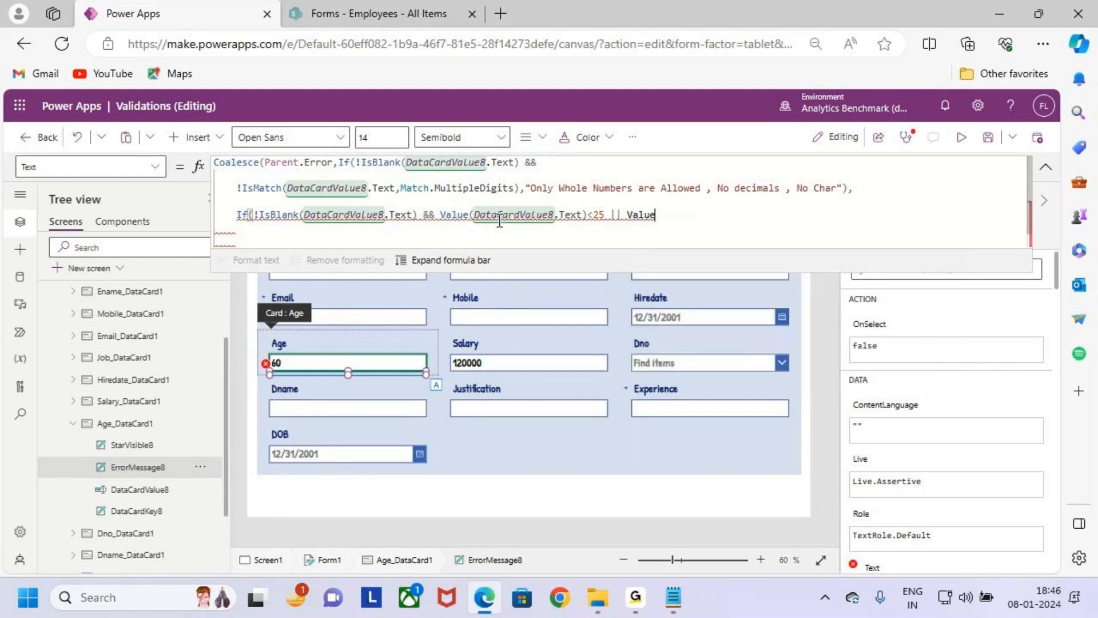
text(()
key(ctrl+v)
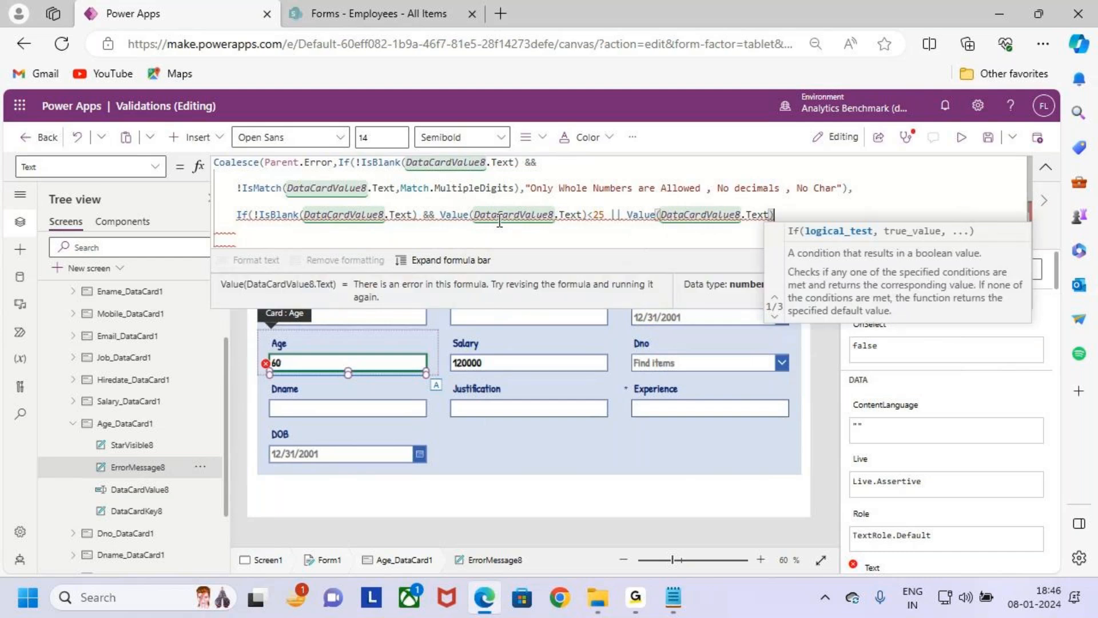
text(>5)
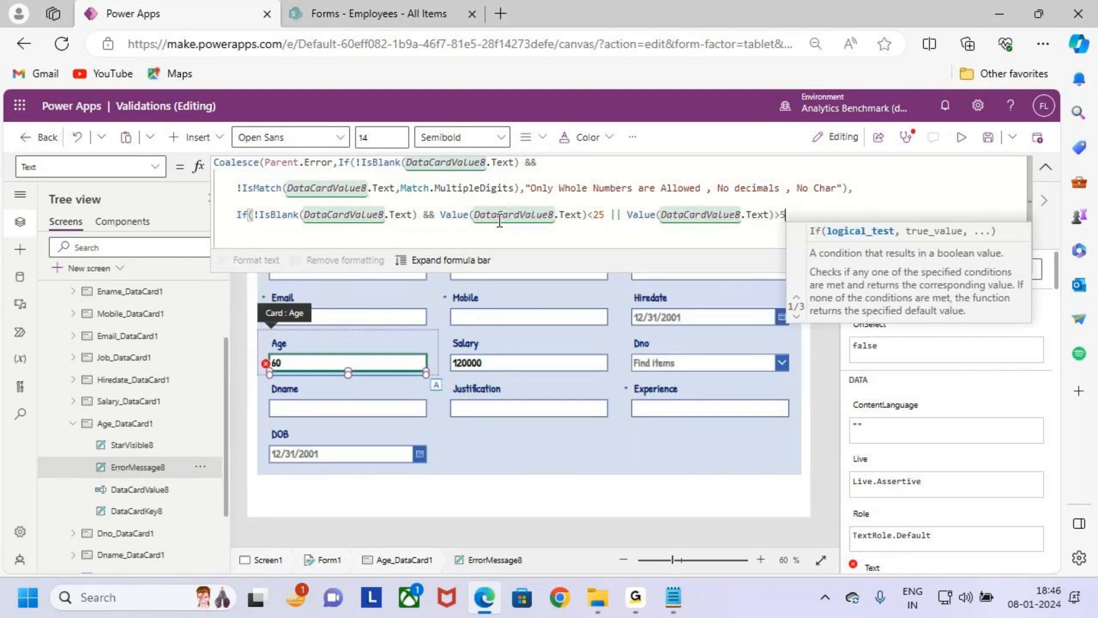
text(0,)
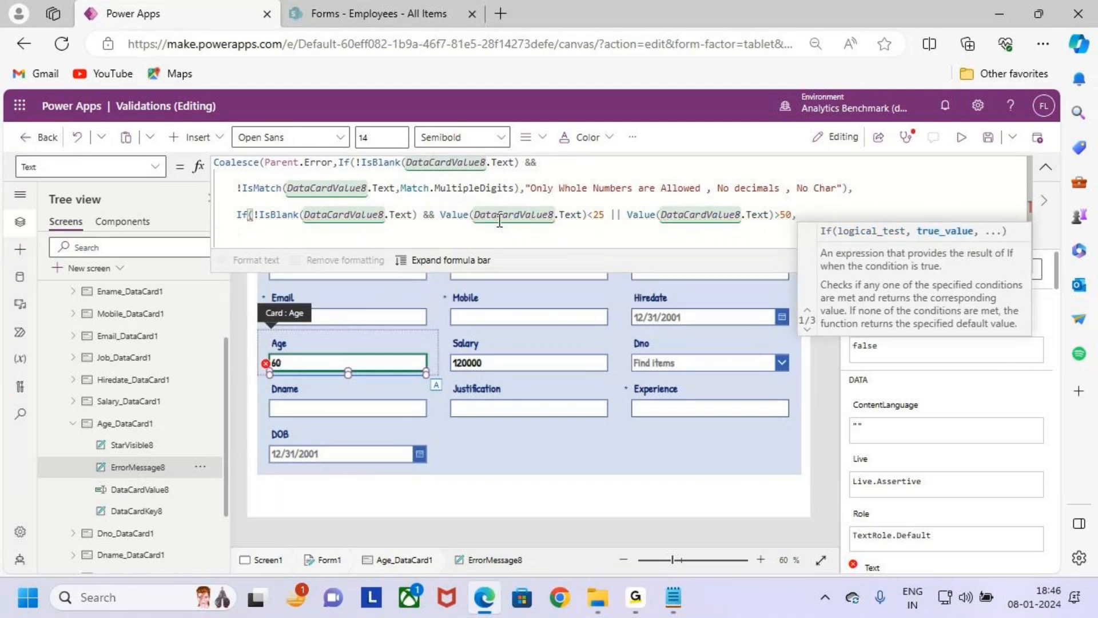
text("")
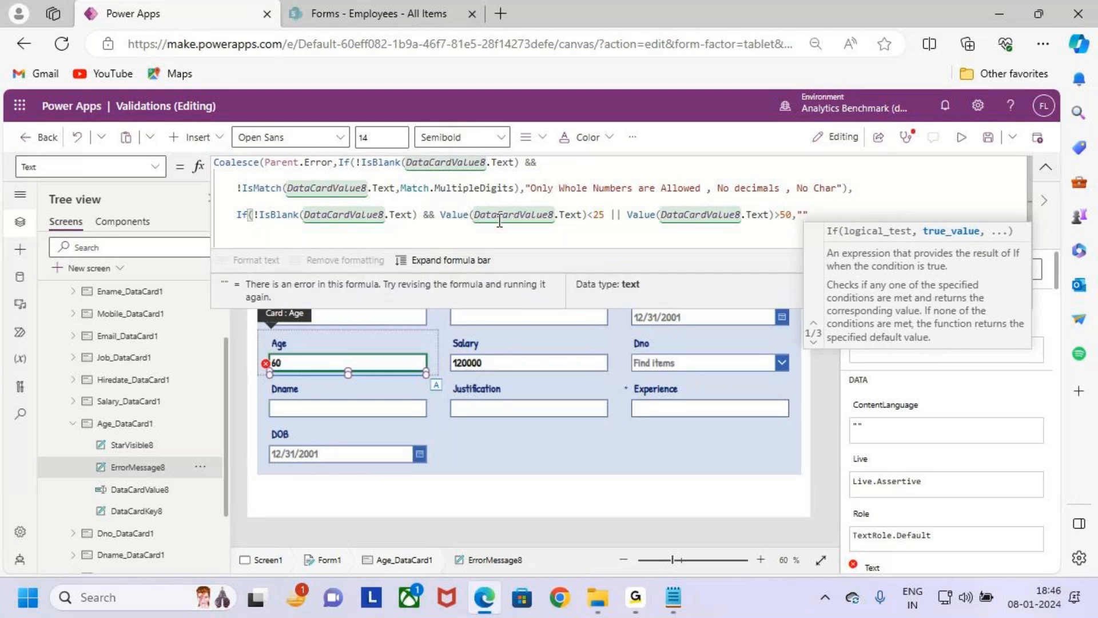
text(Age Mi)
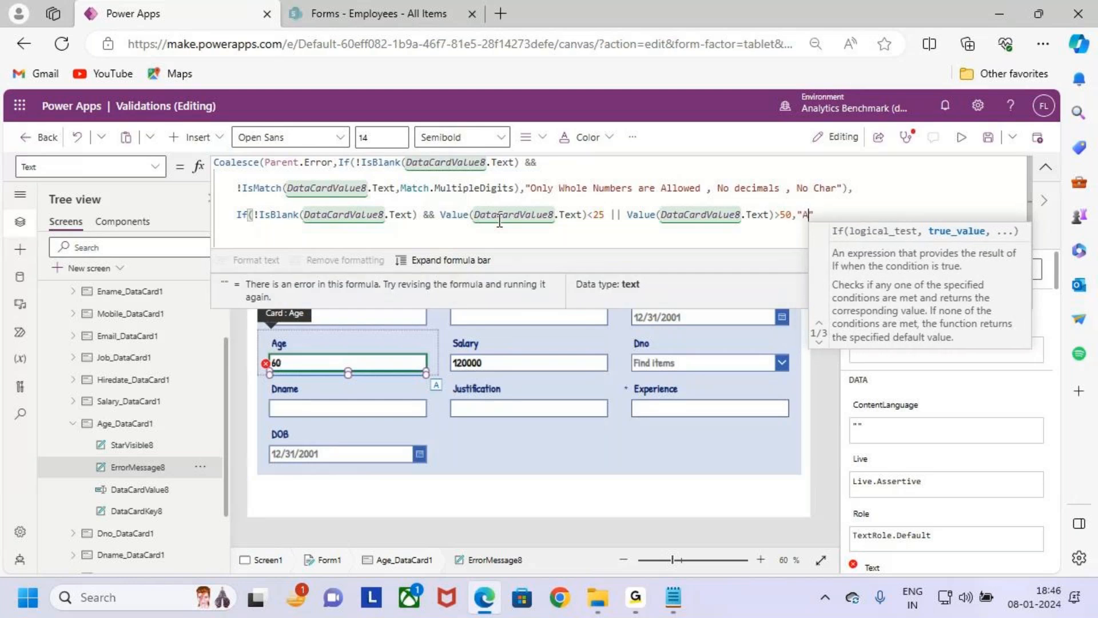
- Give the second If function the error text "Age Must be 25 - 50" as its true value and close its parenthesis
key(BackSpace)
text(ust)
text( be)
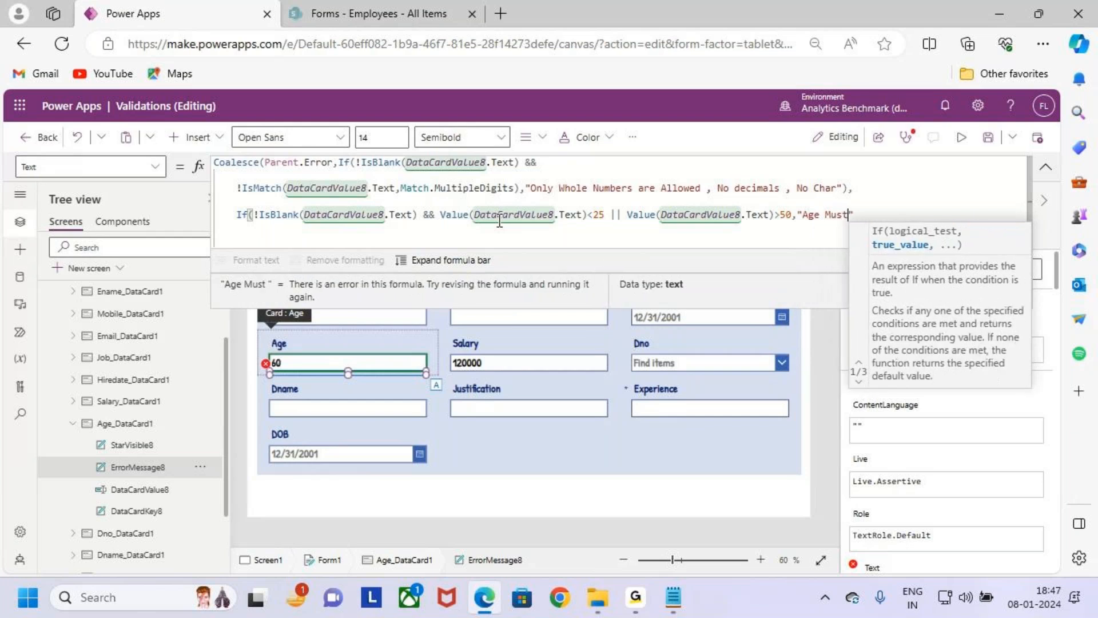
key(BackSpace)
key(BackSpace)
key(BackSpace)
key(BackSpace)
key(BackSpace)
key(BackSpace)
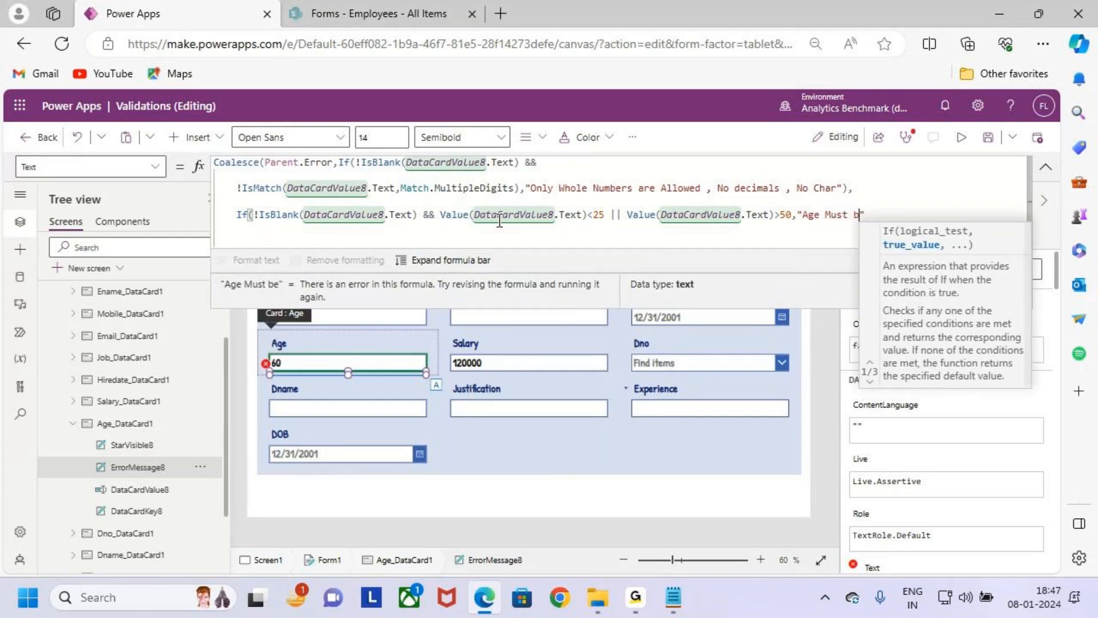
key(BackSpace)
key(BackSpace)
key(BackSpace)
key(BackSpace)
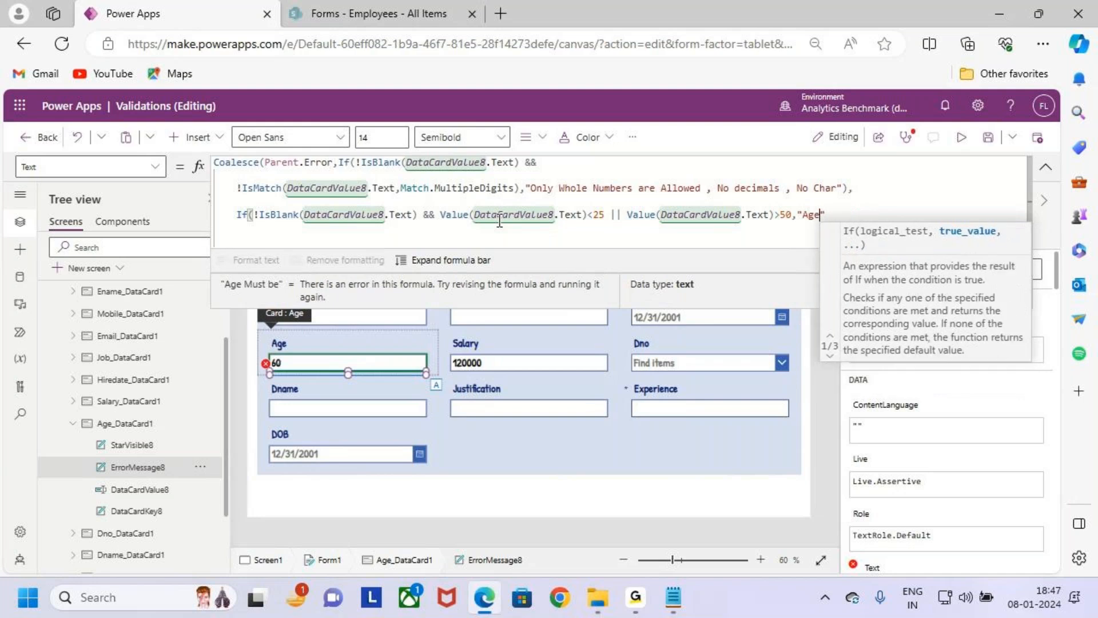
text(ge Must )
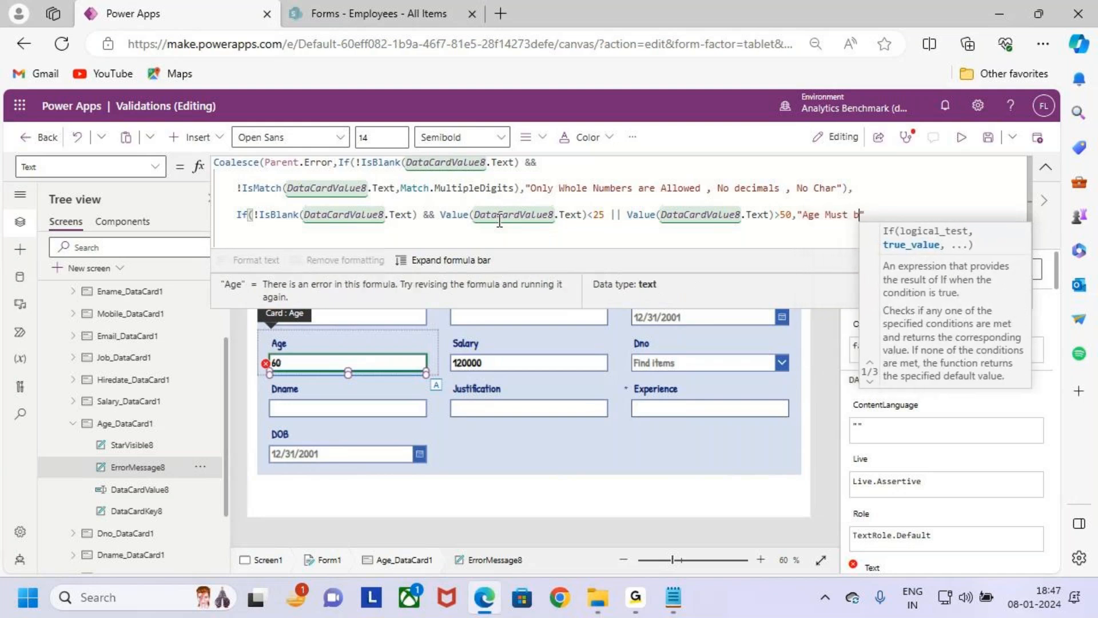
text(be )
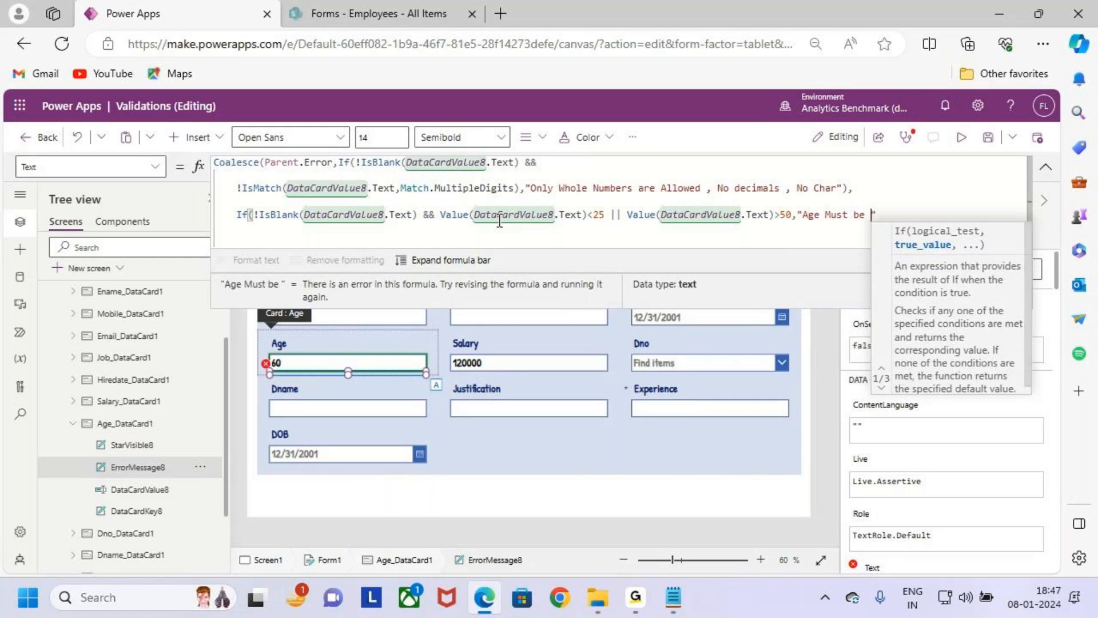
text(25 - 50)
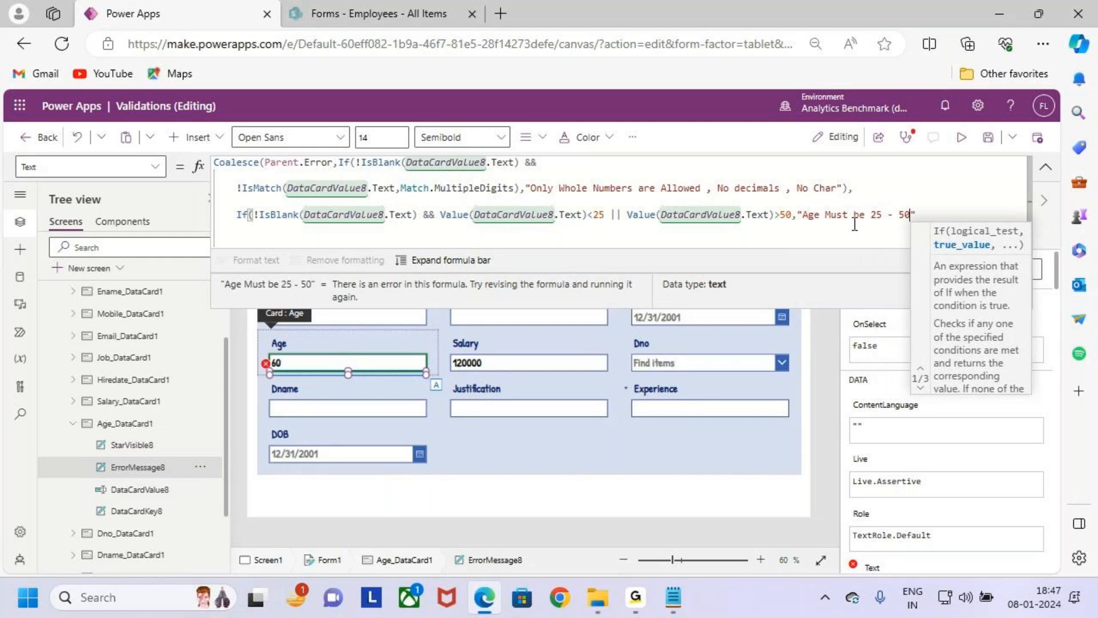
click(931, 214)
text())
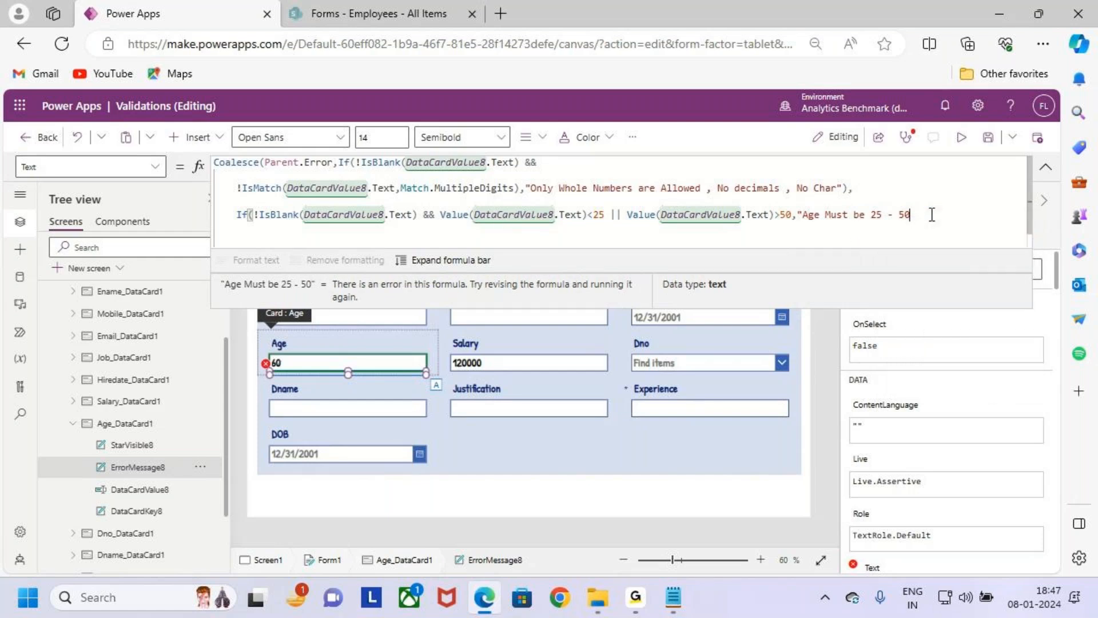
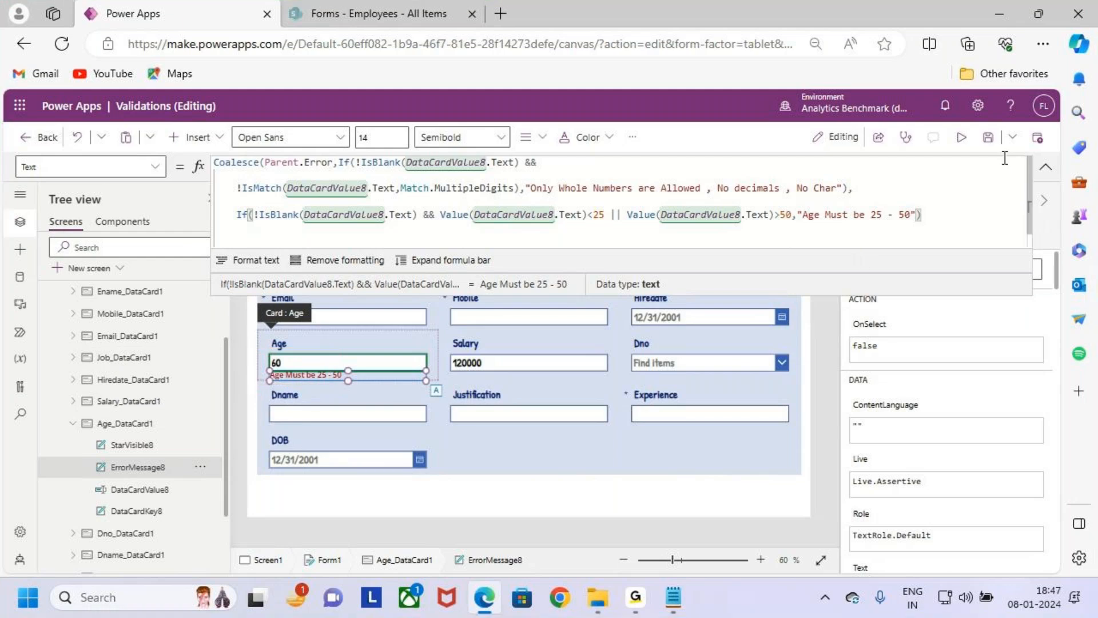
- Save the app and test the Age field with 20 in the preview
click(987, 139)
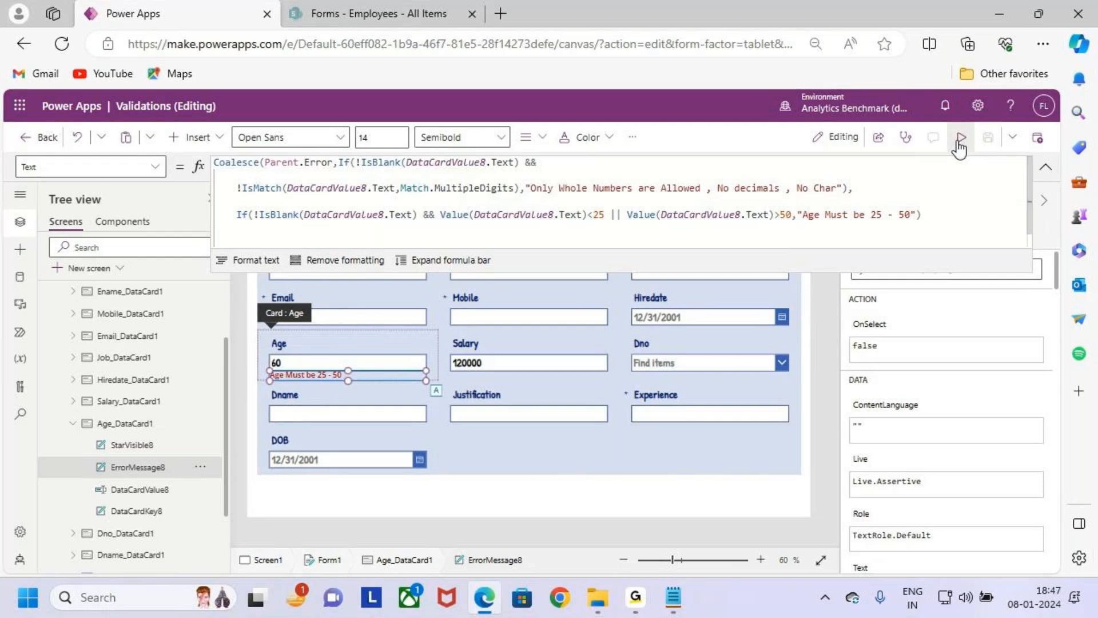
click(960, 141)
click(406, 357)
key(BackSpace)
key(BackSpace)
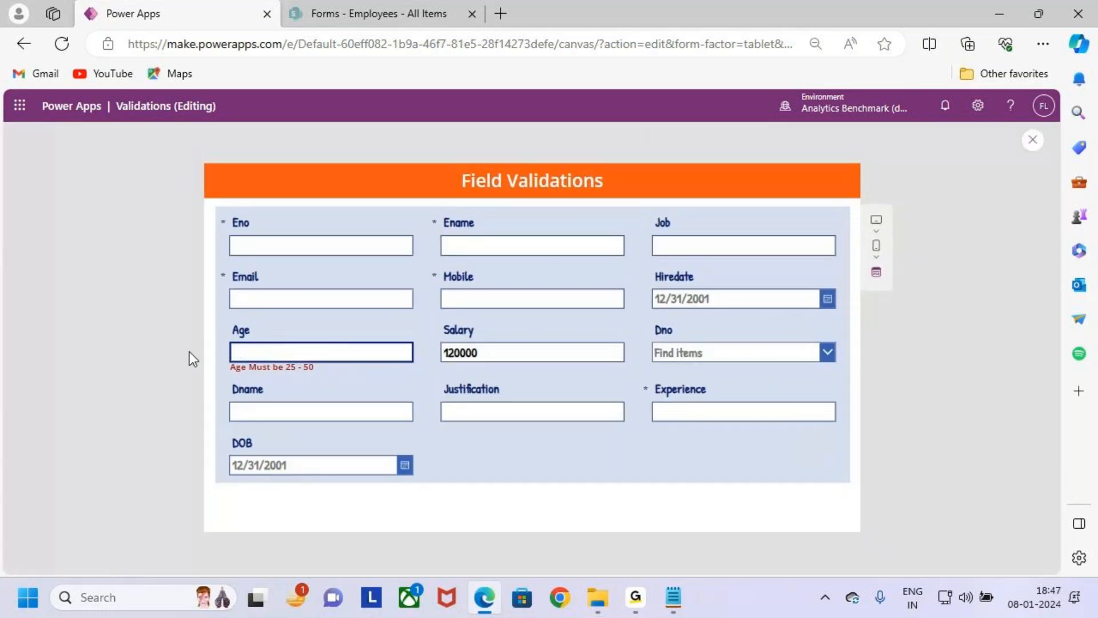
text(20)
key(ctrl+2)
drag(220, 357, 325, 377)
mouse_move(271, 326)
mouse_down()
mouse_move(273, 348)
mouse_move(287, 338)
mouse_up()
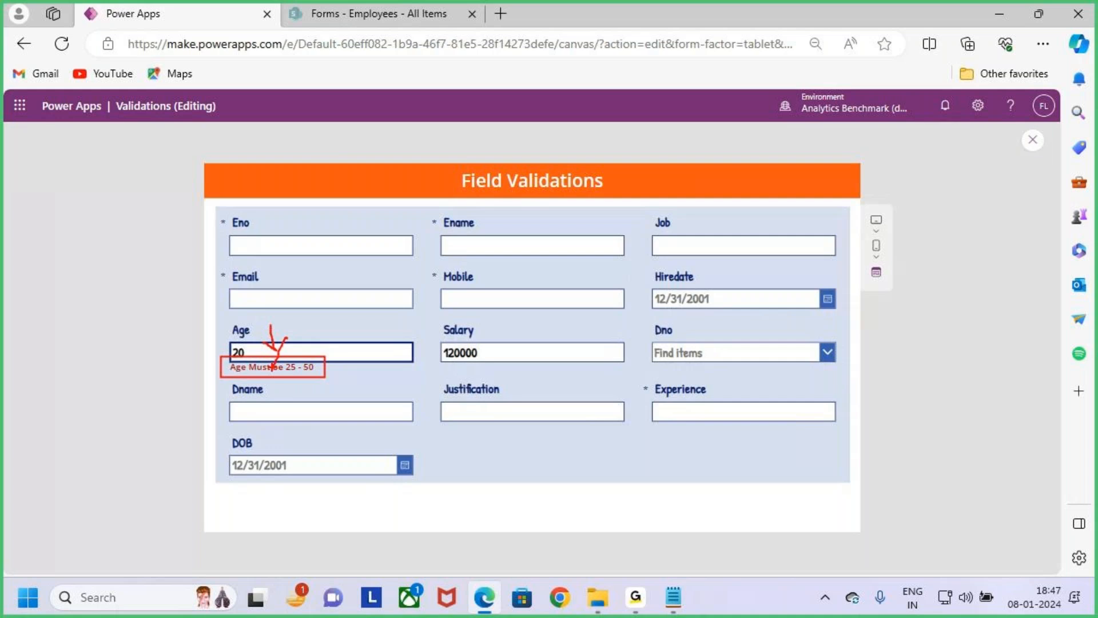
key(Escape)
- Test the Age validation with 60, clear the field and enter 30
click(259, 350)
key(BackSpace)
key(BackSpace)
text(60)
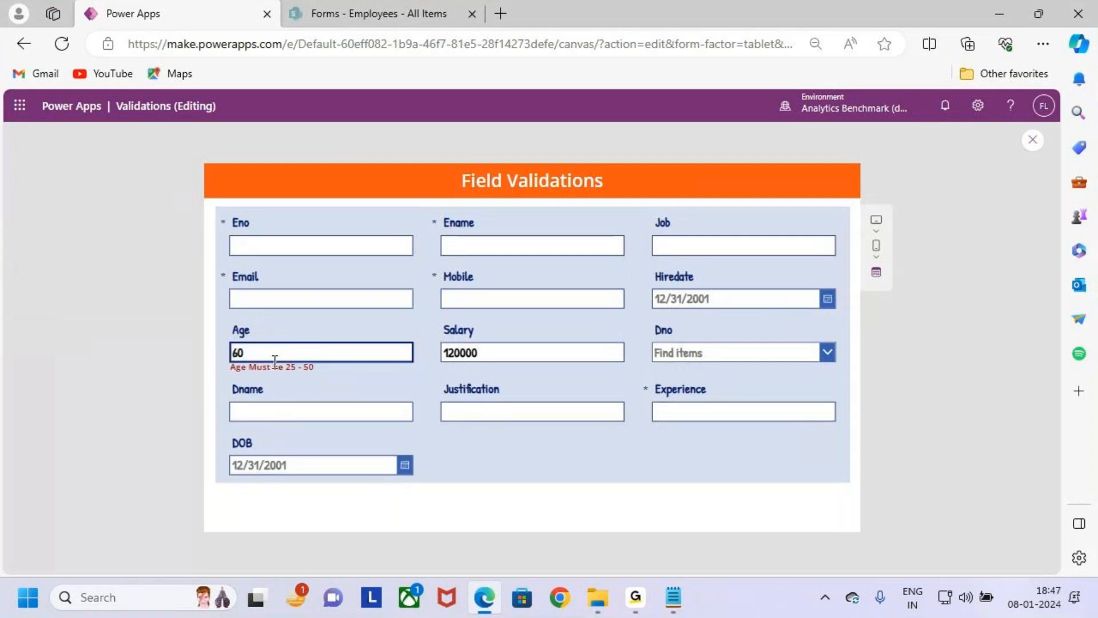
key(BackSpace)
key(BackSpace)
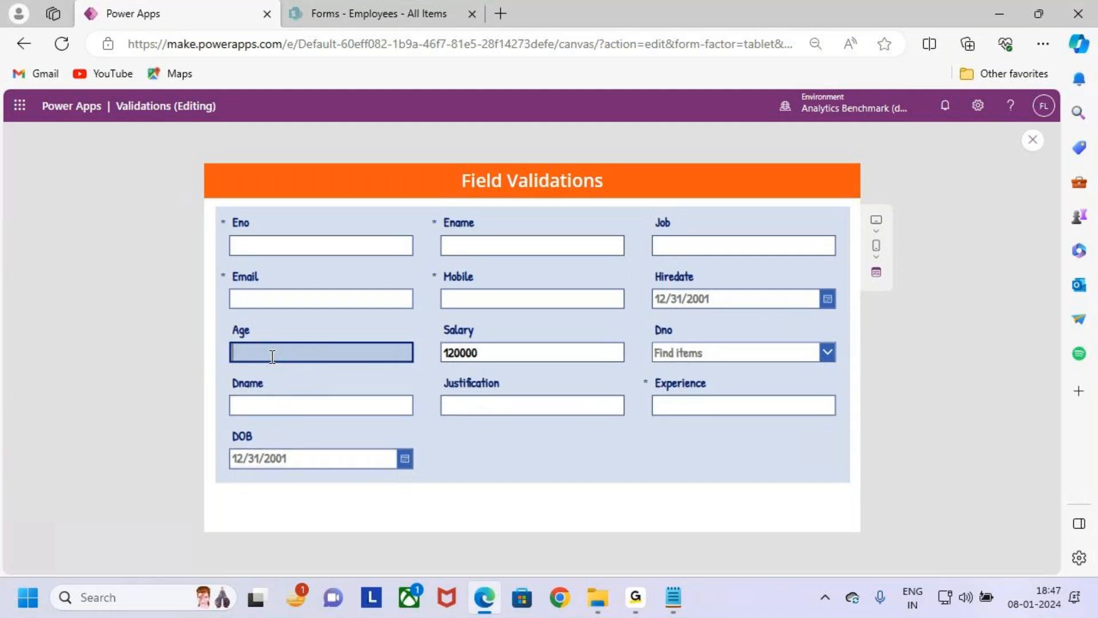
text(30)
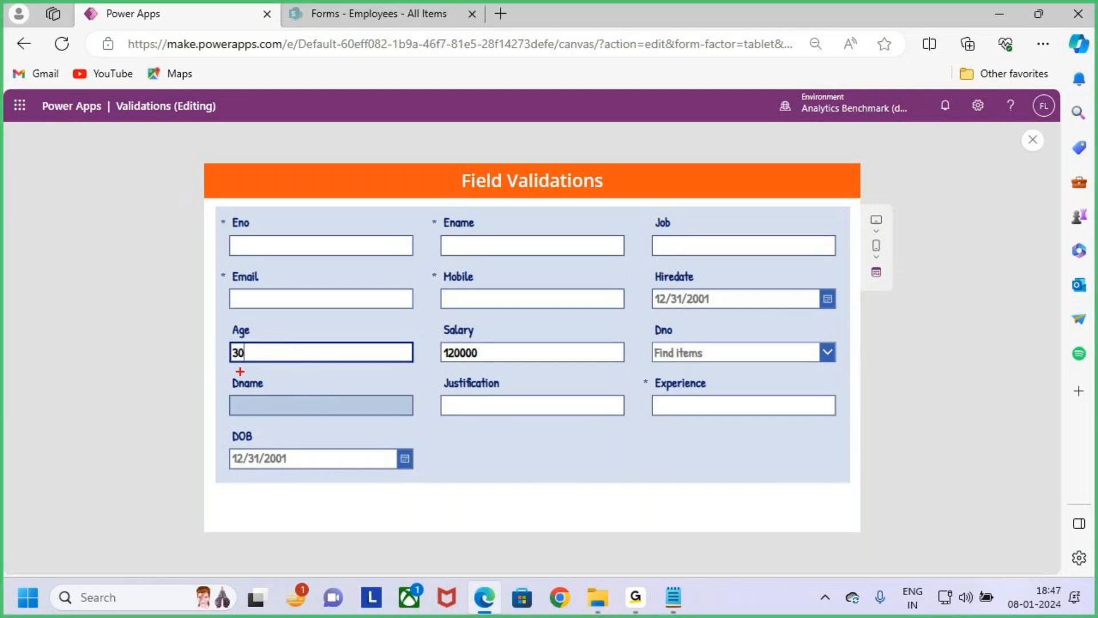
- Replace the Age value with 20 to check the below-minimum error
key(BackSpace)
key(BackSpace)
text(2)
key(BackSpace)
text(120)
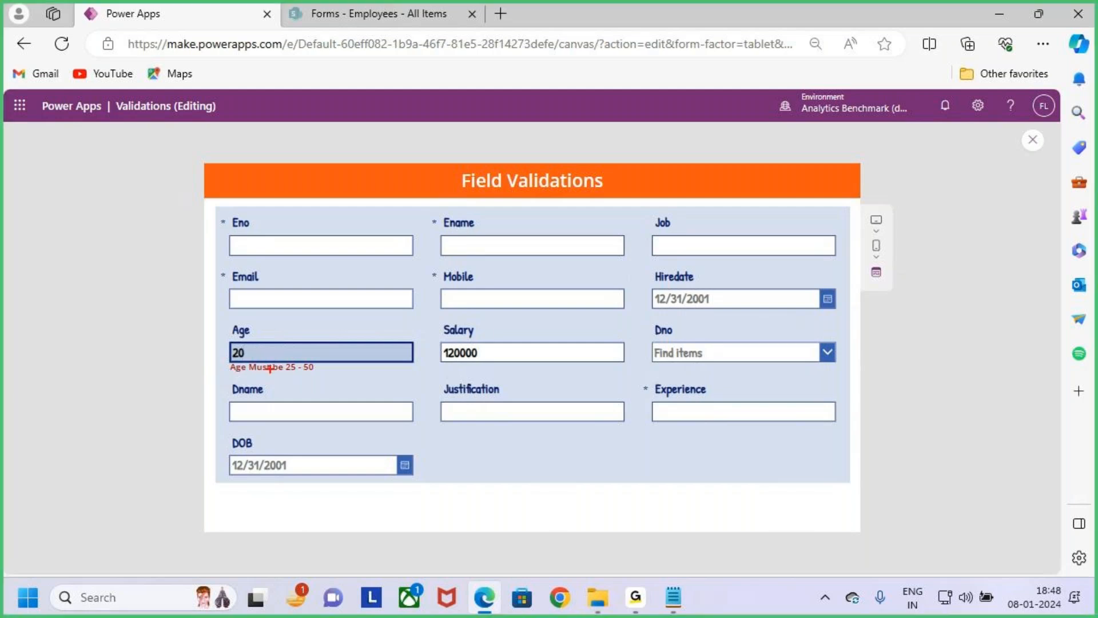
drag(235, 373, 267, 372)
key(Escape)
- Test the Age field with 51, close the preview and select the Age card in the form
click(260, 351)
key(BackSpace)
key(BackSpace)
text(51)
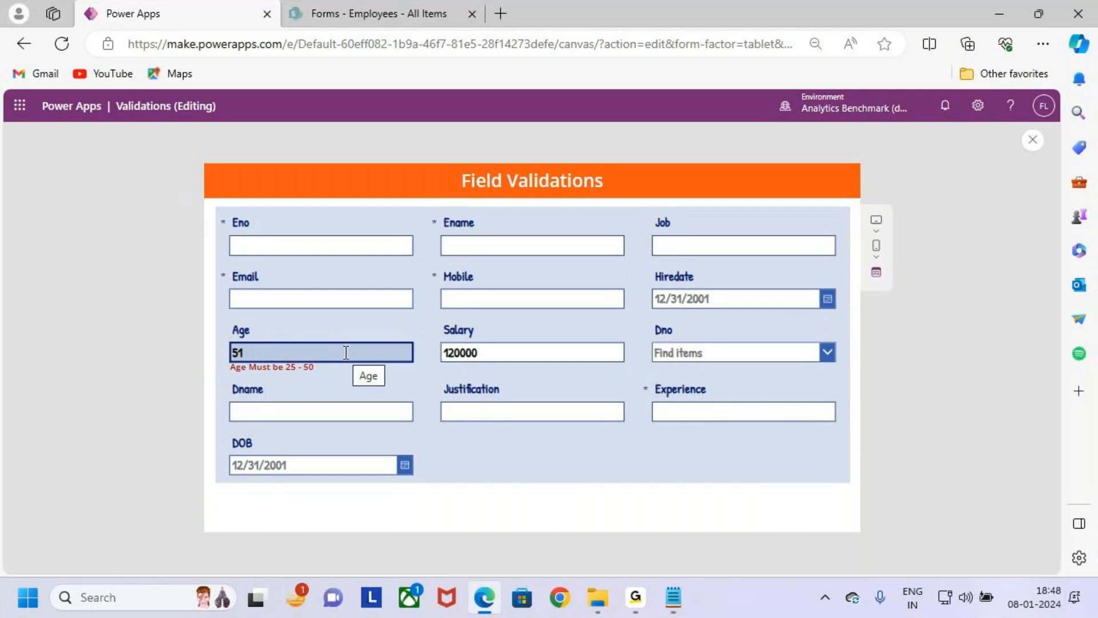
click(1028, 146)
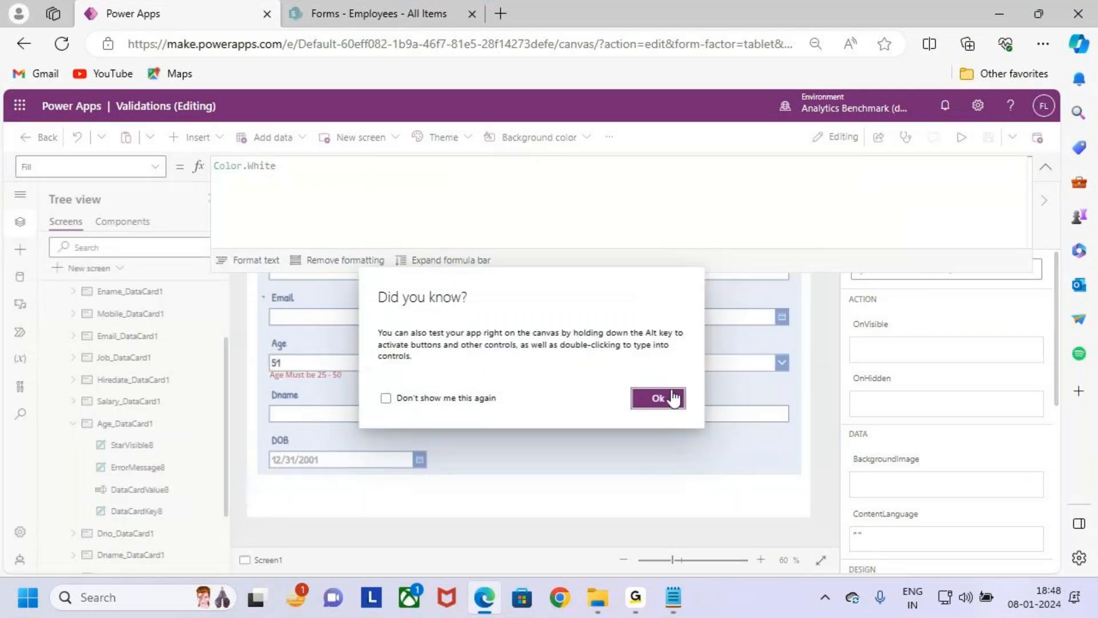
click(669, 397)
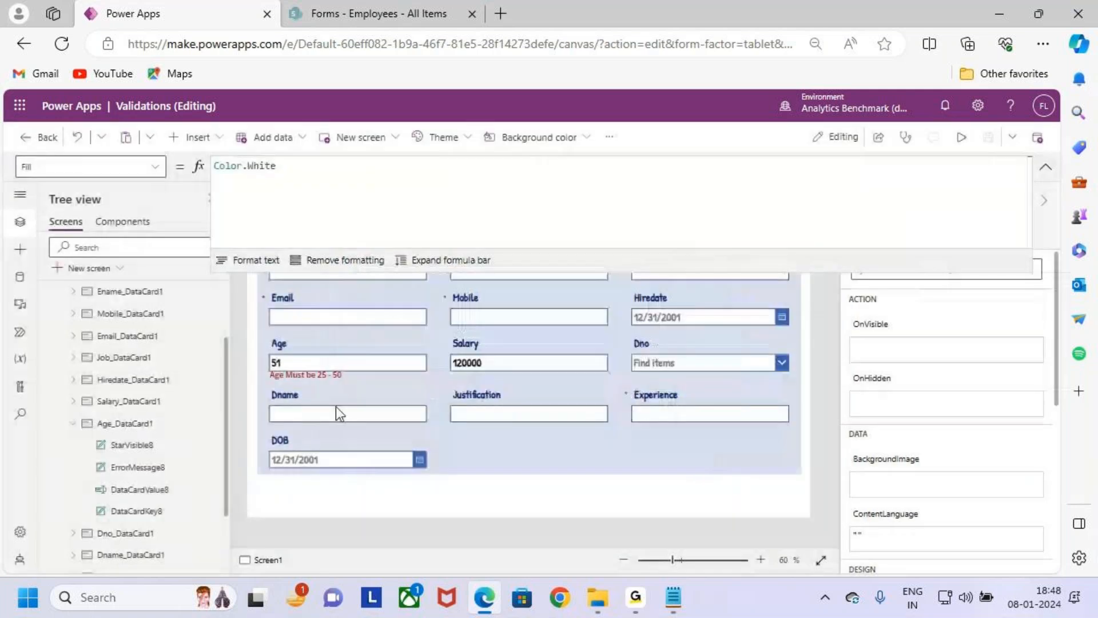
click(294, 375)
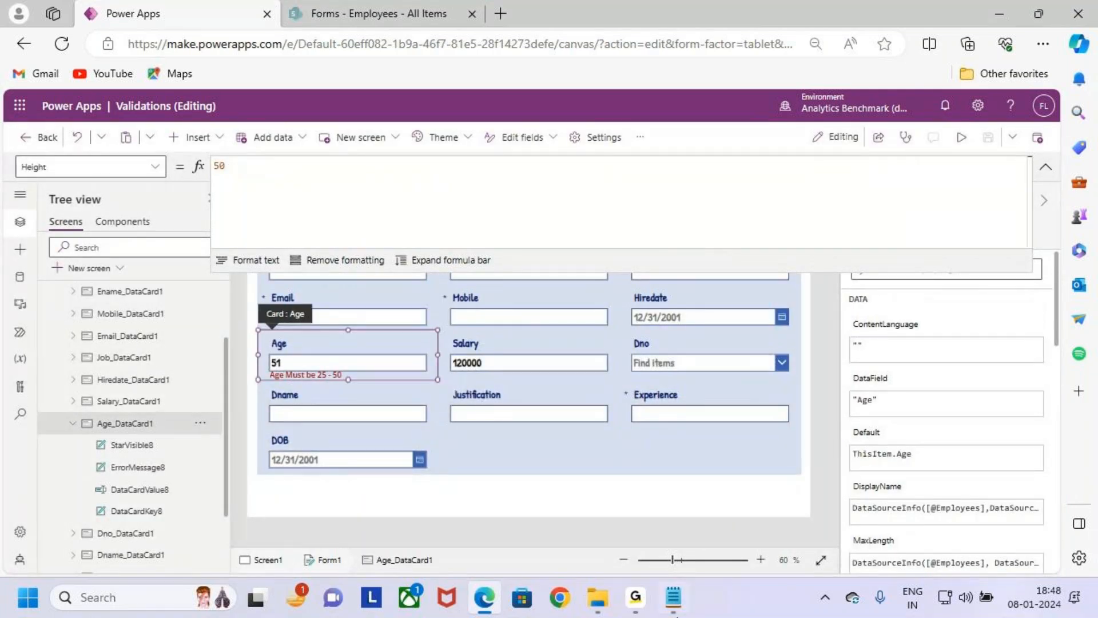
- Switch to the Notepad validation notes and review the Case 4 age requirements
click(673, 597)
key(ctrl+2)
mouse_move(79, 300)
mouse_down()
mouse_move(567, 350)
mouse_move(756, 347)
mouse_up()
drag(463, 263, 463, 284)
drag(450, 280, 466, 292)
drag(529, 342, 583, 337)
drag(84, 366, 392, 443)
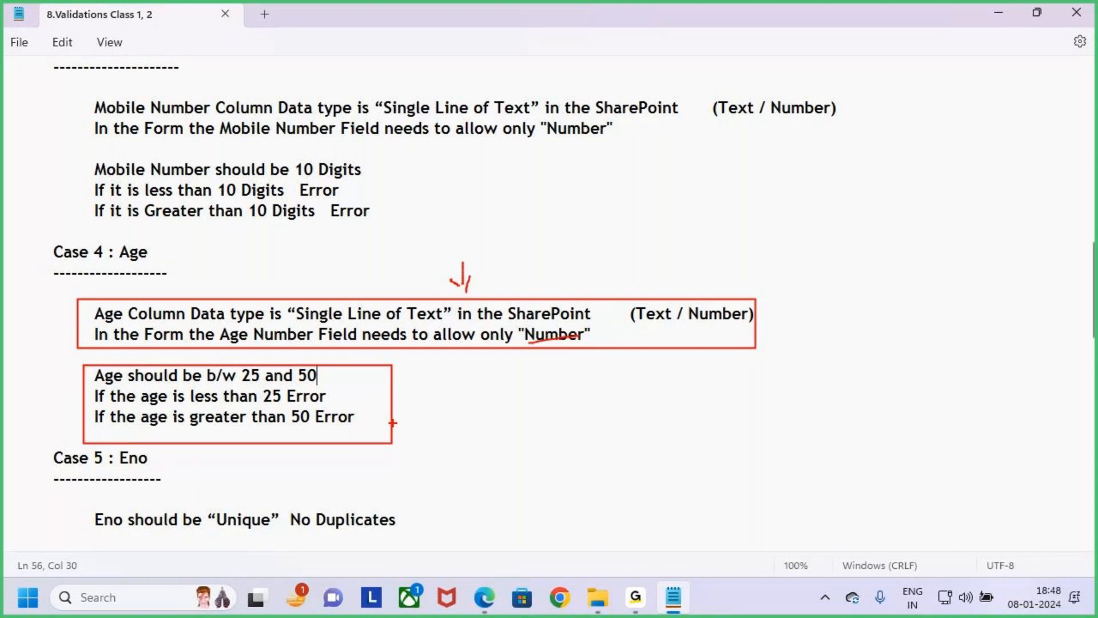
key(Escape)
drag(377, 418, 9, 254)
- Find the Case 5 : Eno heading in the notes, and switch back to Power Apps to select the Eno card
scroll(202, 267, down, 4)
drag(53, 211, 185, 223)
click(185, 223)
drag(48, 210, 159, 208)
click(159, 209)
click(228, 222)
key(alt+Tab)
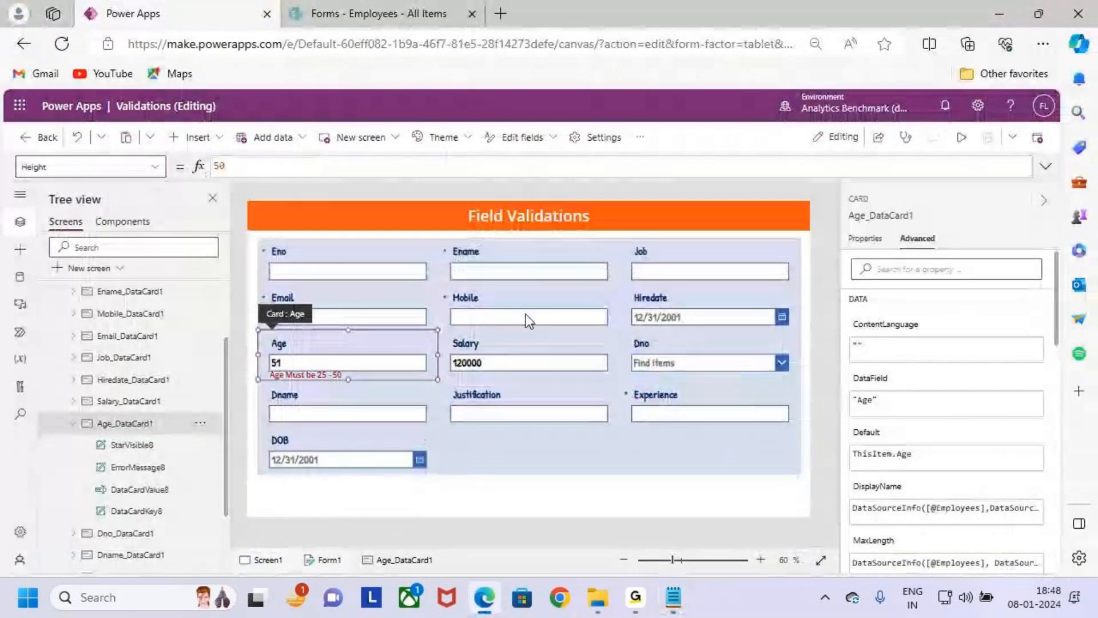
click(399, 270)
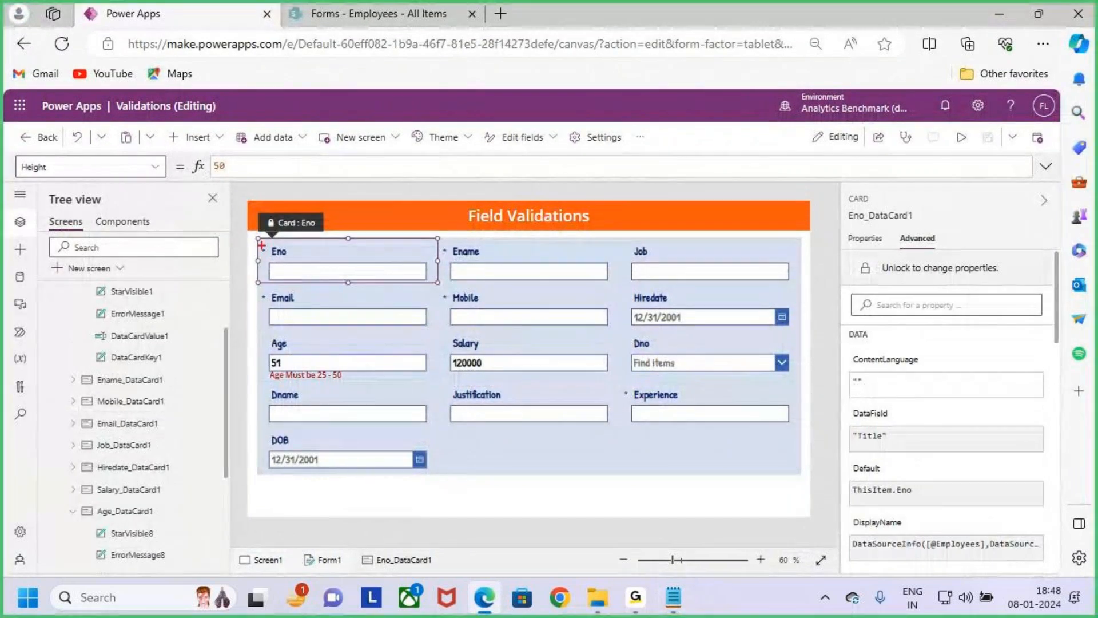
drag(426, 262, 500, 194)
- Return to the Notepad notes and read the Case 5 rules on Eno uniqueness and character types
key(alt+Tab)
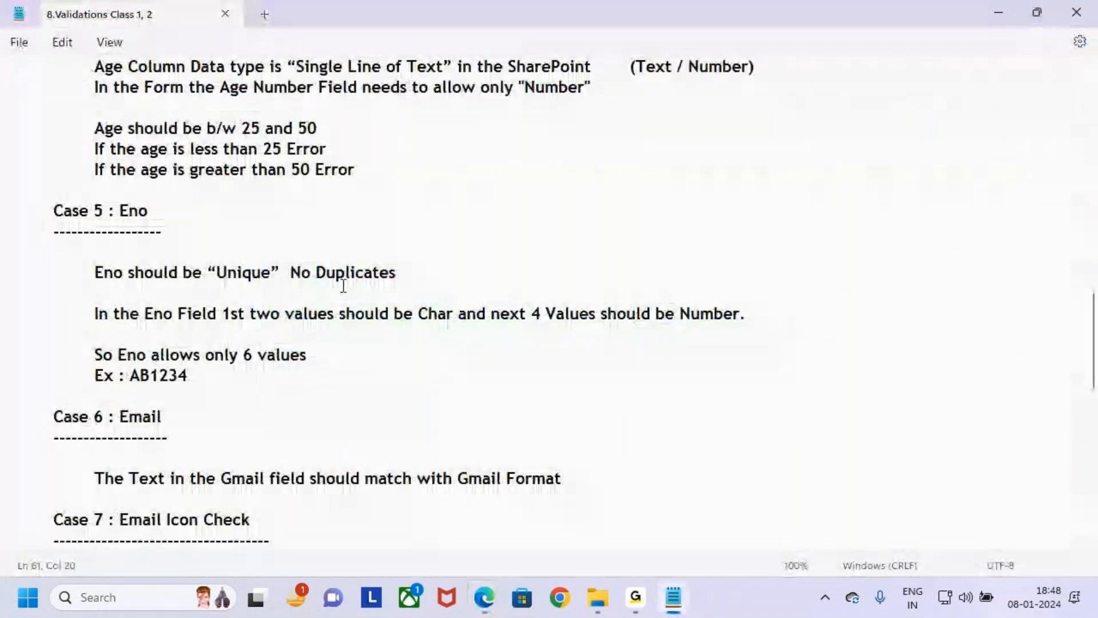
drag(207, 273, 336, 276)
click(485, 299)
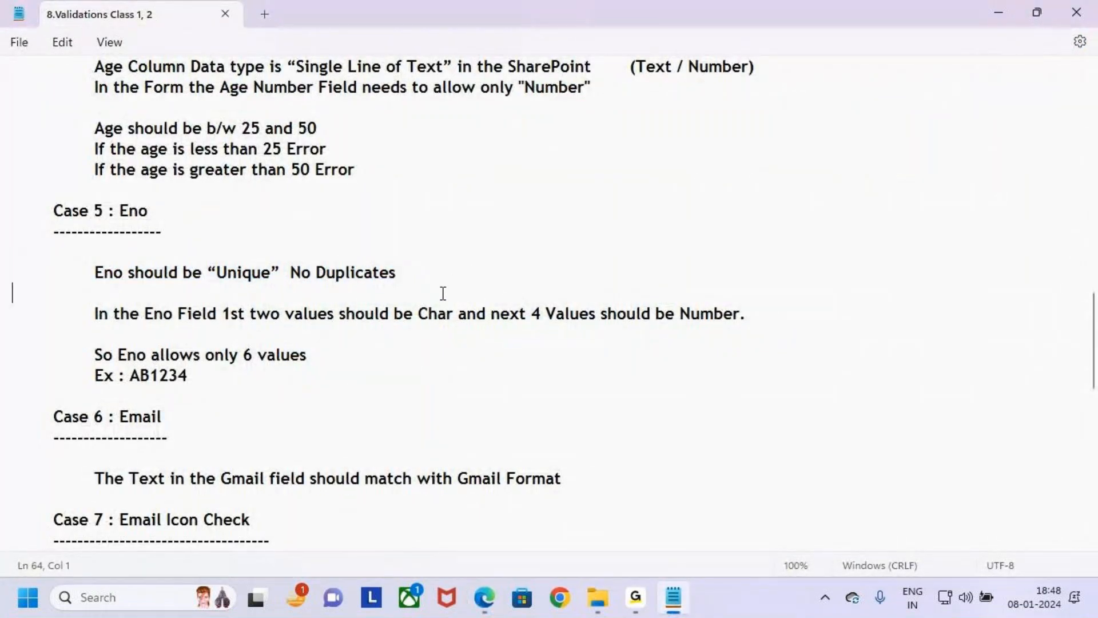
drag(55, 212, 7, 211)
click(290, 375)
drag(95, 314, 454, 321)
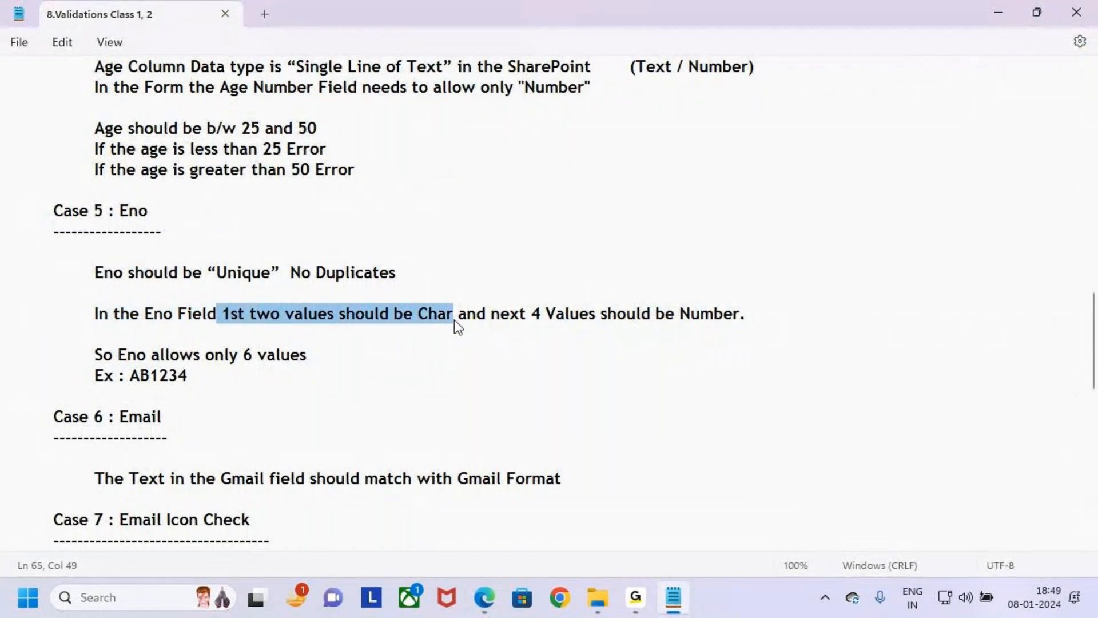
key(ctrl+2)
drag(220, 301, 457, 327)
drag(525, 302, 748, 333)
mouse_move(692, 279)
mouse_down()
mouse_move(694, 307)
mouse_move(710, 312)
mouse_up()
key(Escape)
key(alt+Tab)
key(alt+Tab)
- Examine the required Eno format by marking up the notes with the example AB1234, and clear the markings
key(ctrl+2)
drag(80, 199, 203, 231)
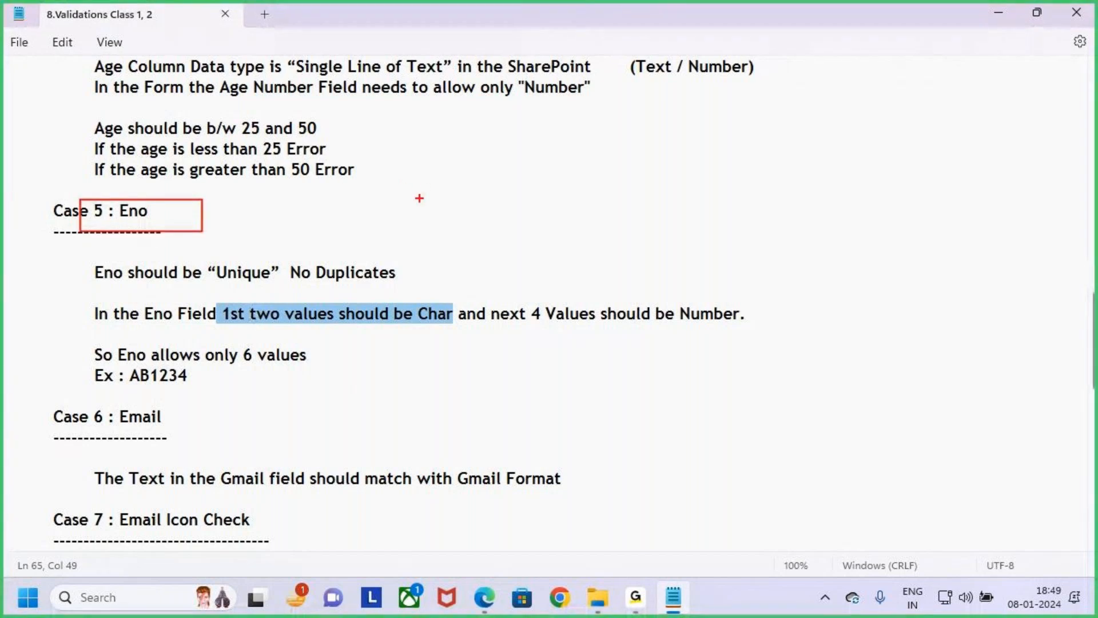
mouse_move(476, 157)
mouse_down()
mouse_move(464, 197)
mouse_move(481, 192)
mouse_move(464, 192)
mouse_move(472, 199)
mouse_up()
mouse_move(493, 170)
mouse_down()
mouse_move(472, 142)
mouse_move(504, 174)
mouse_up()
mouse_move(582, 204)
mouse_down()
mouse_move(582, 152)
mouse_move(604, 204)
mouse_up()
mouse_move(581, 184)
mouse_down()
mouse_move(608, 181)
mouse_move(622, 194)
mouse_up()
mouse_move(622, 153)
mouse_down()
mouse_move(629, 175)
mouse_move(644, 178)
mouse_move(623, 198)
mouse_up()
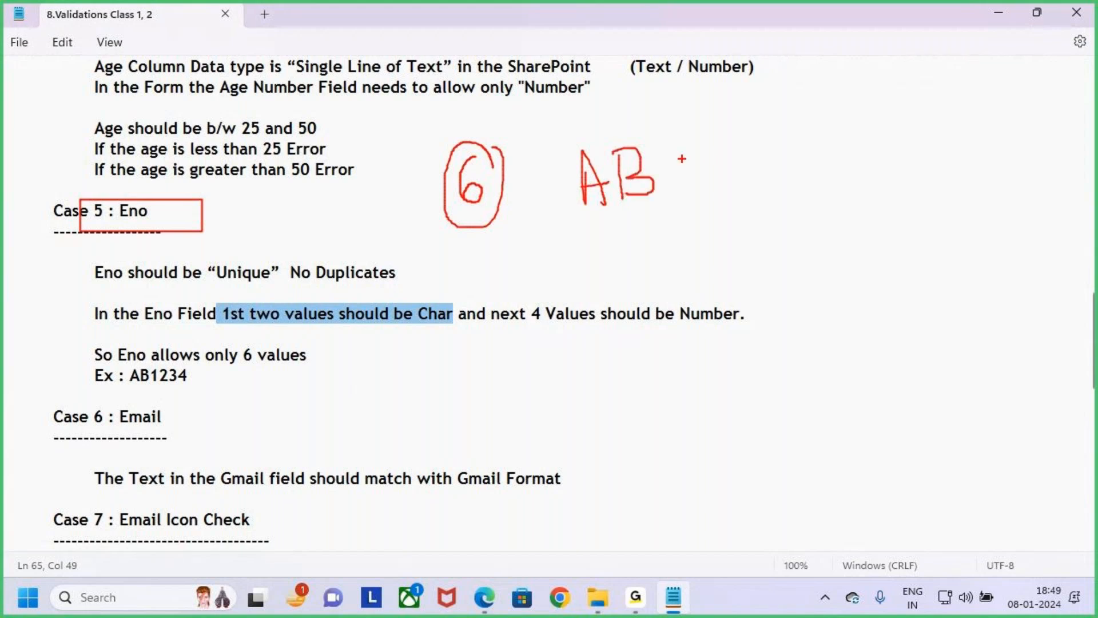
mouse_move(670, 157)
mouse_down()
mouse_move(673, 186)
mouse_move(733, 172)
mouse_move(725, 177)
mouse_up()
mouse_move(767, 141)
mouse_down()
mouse_move(787, 165)
mouse_move(767, 210)
mouse_up()
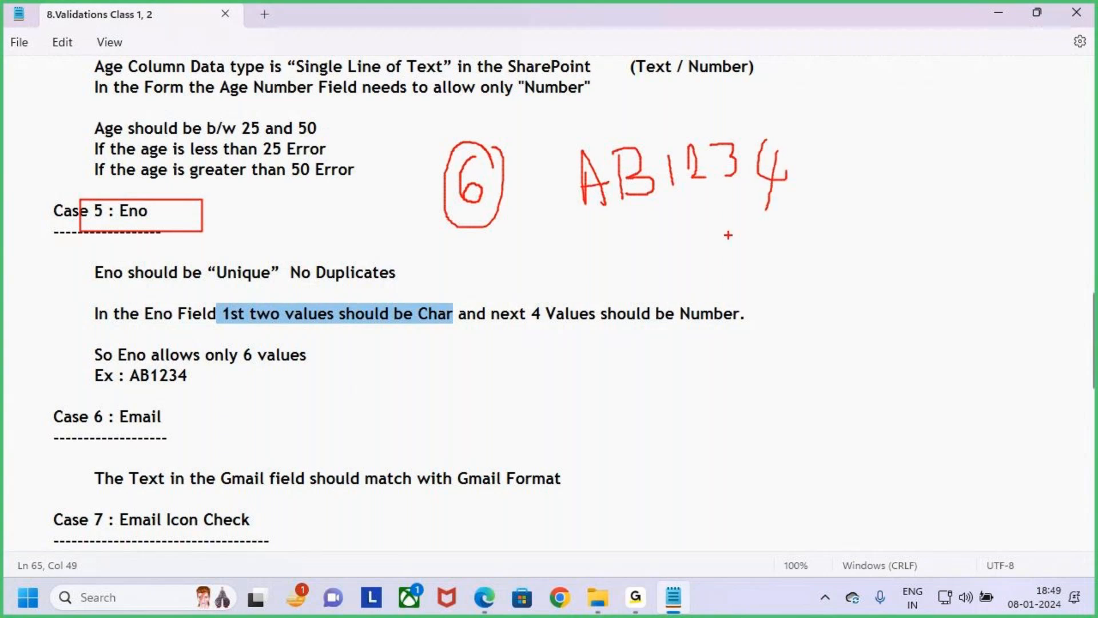
mouse_move(599, 221)
mouse_down()
mouse_move(665, 207)
mouse_move(640, 127)
mouse_move(607, 121)
mouse_move(594, 220)
mouse_move(604, 222)
mouse_up()
drag(255, 333, 369, 332)
mouse_move(690, 204)
mouse_down()
mouse_move(700, 118)
mouse_move(688, 203)
mouse_up()
drag(683, 337, 757, 324)
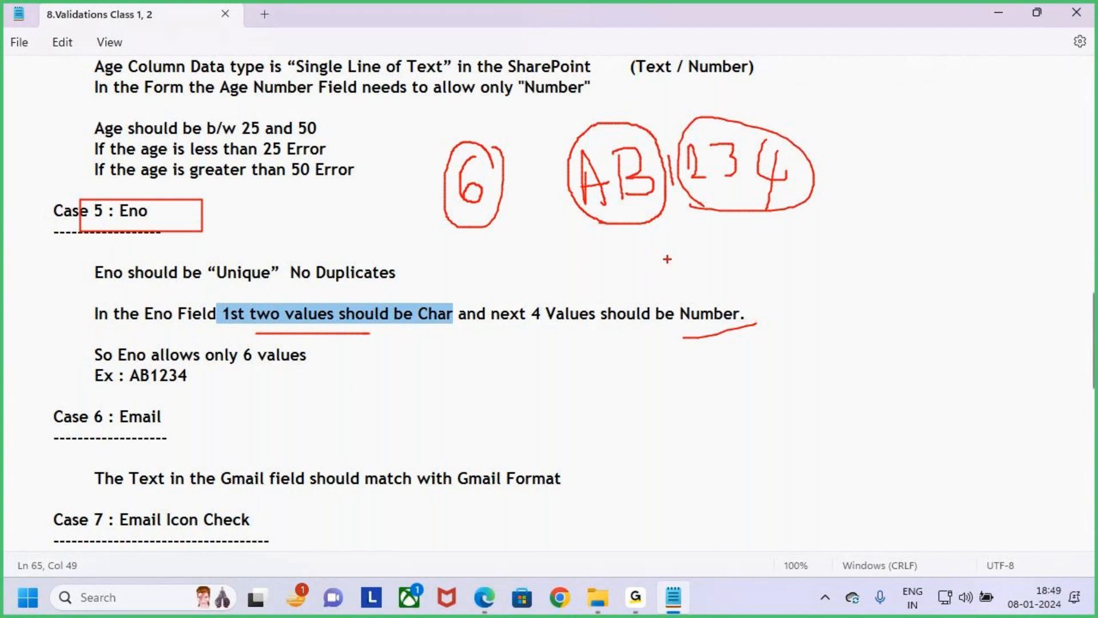
key(Escape)
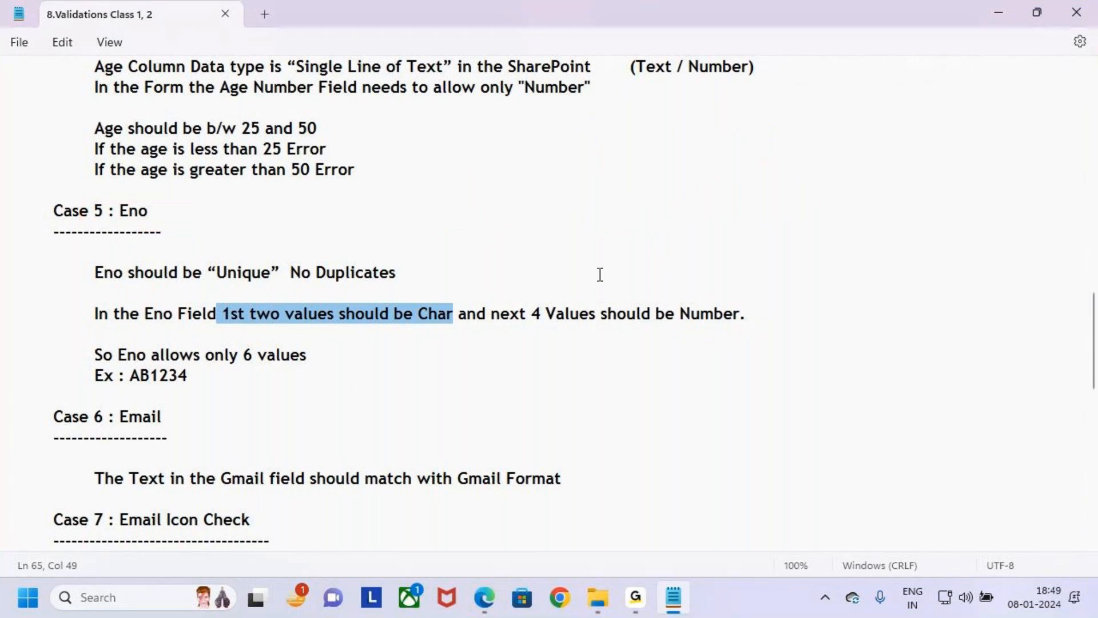
- Review the permitted Eno length and the example value in the Case 5 notes
click(128, 325)
triple_click(182, 324)
click(18, 394)
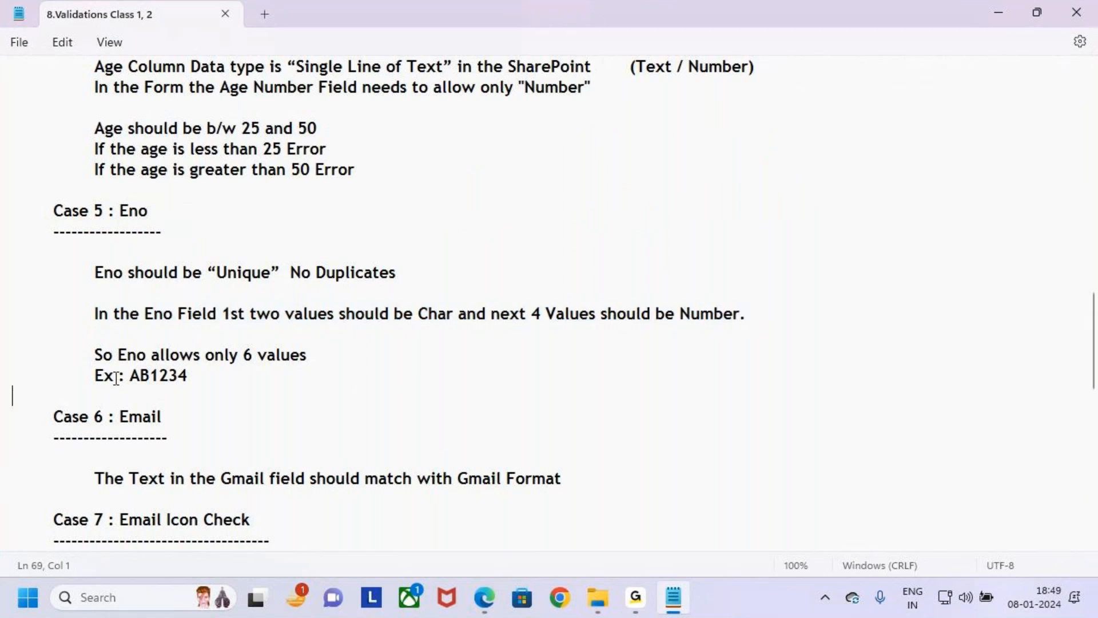
drag(93, 355, 346, 352)
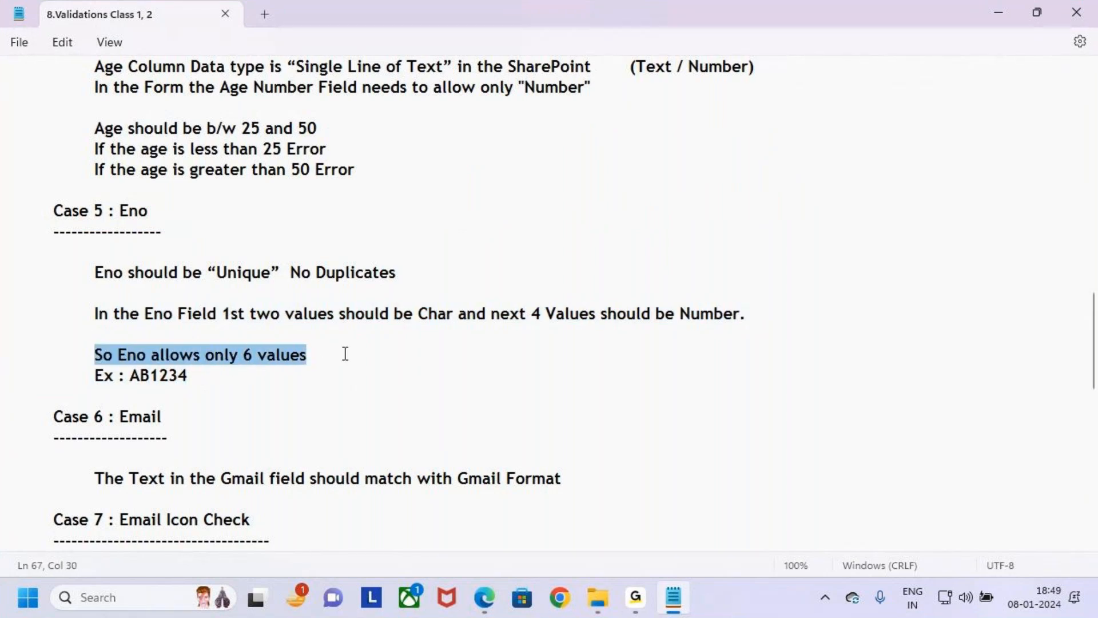
click(345, 354)
drag(130, 378, 189, 377)
click(217, 377)
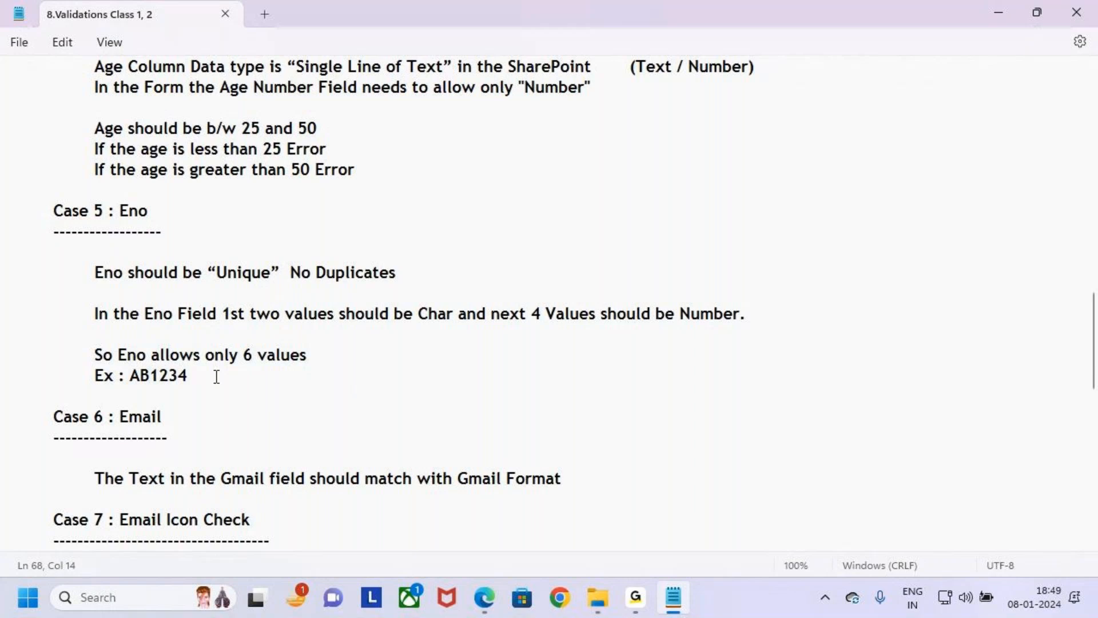
- Switch back to Power Apps and unlock the Eno card to change its properties
key(alt+Tab)
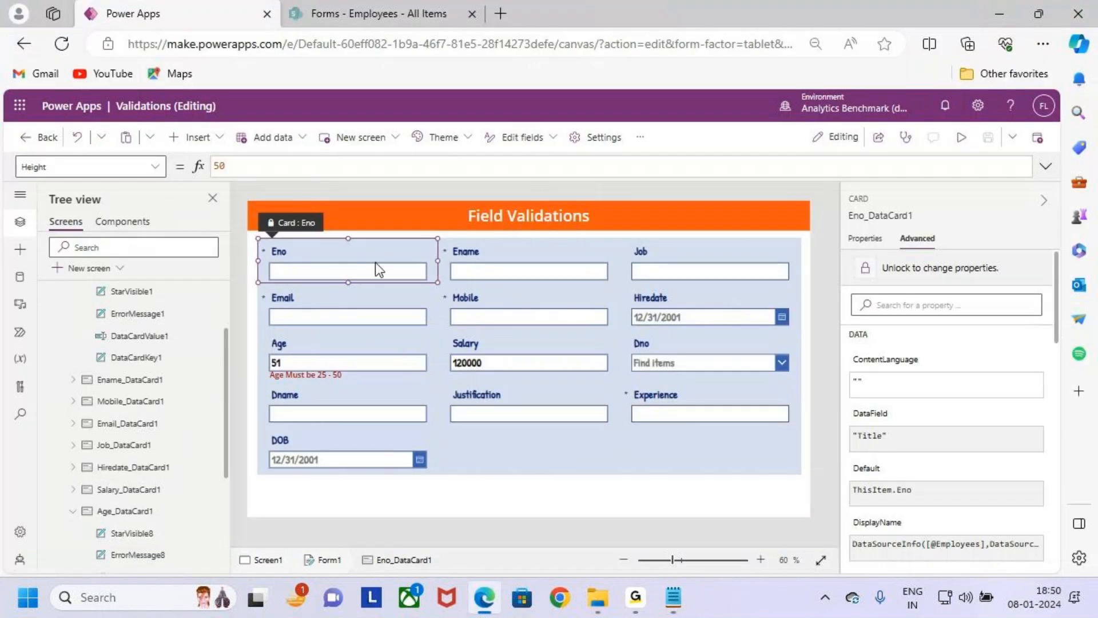
click(382, 366)
click(466, 332)
click(399, 259)
click(464, 342)
click(397, 262)
click(482, 386)
click(396, 259)
click(975, 267)
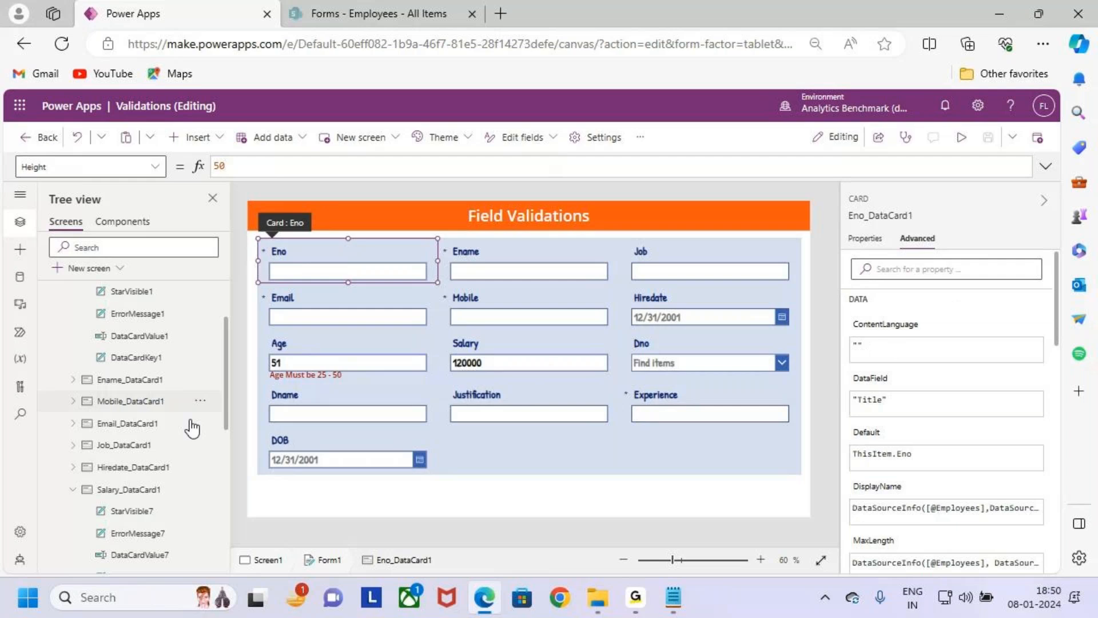
- Open the Text formula of the Eno card's error message label and insert Coalesce( before Parent.Error
scroll(142, 415, up, 2)
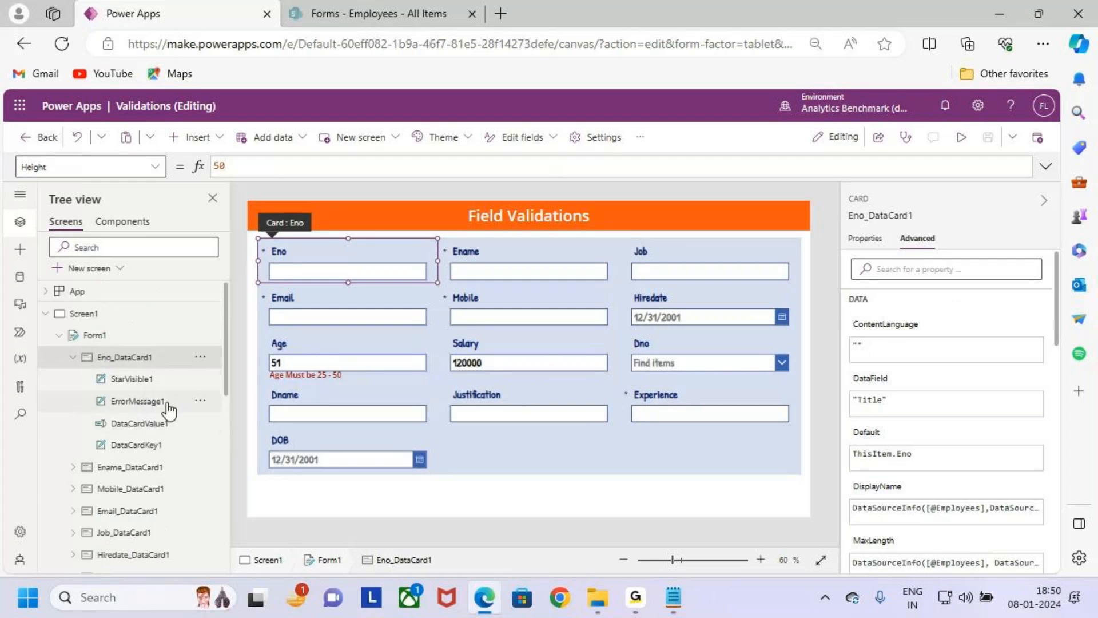
click(165, 404)
click(317, 167)
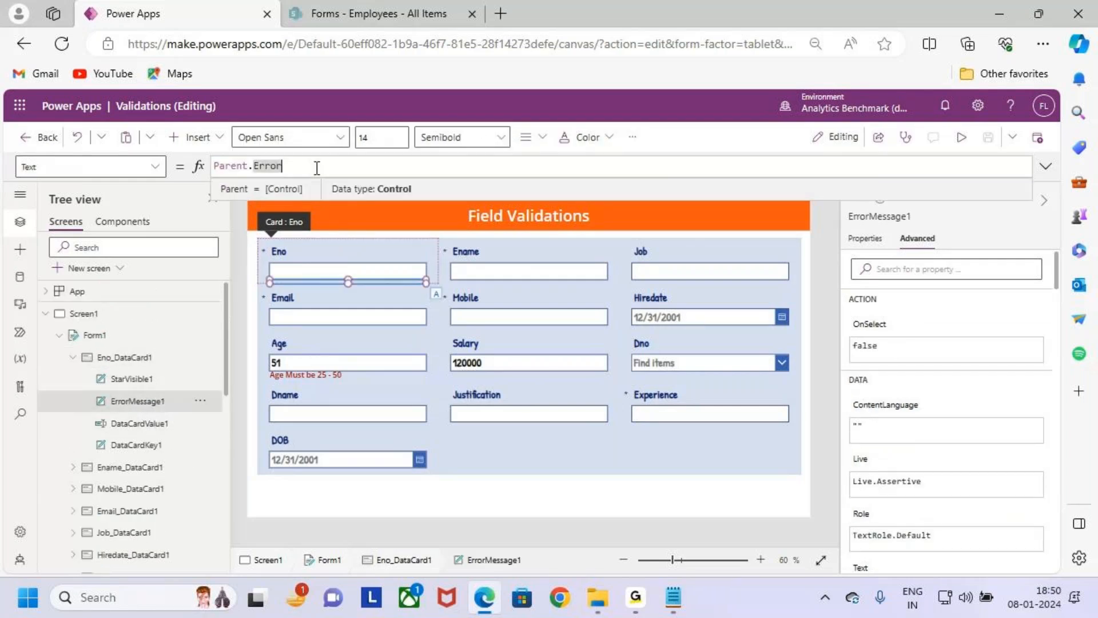
key(Home)
text(co)
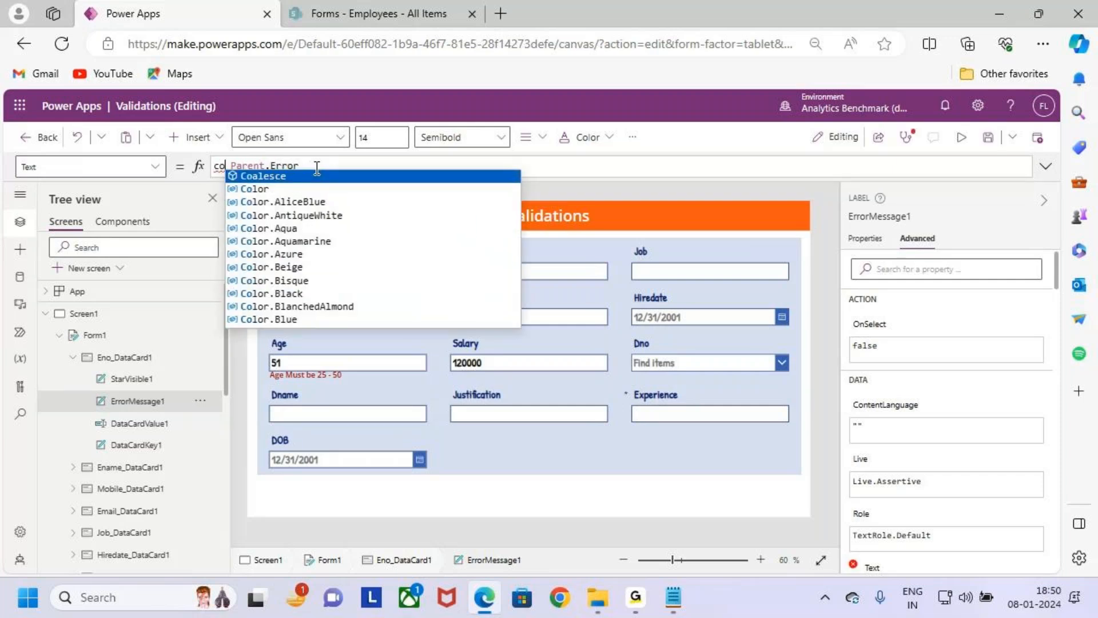
key(Tab)
text(()
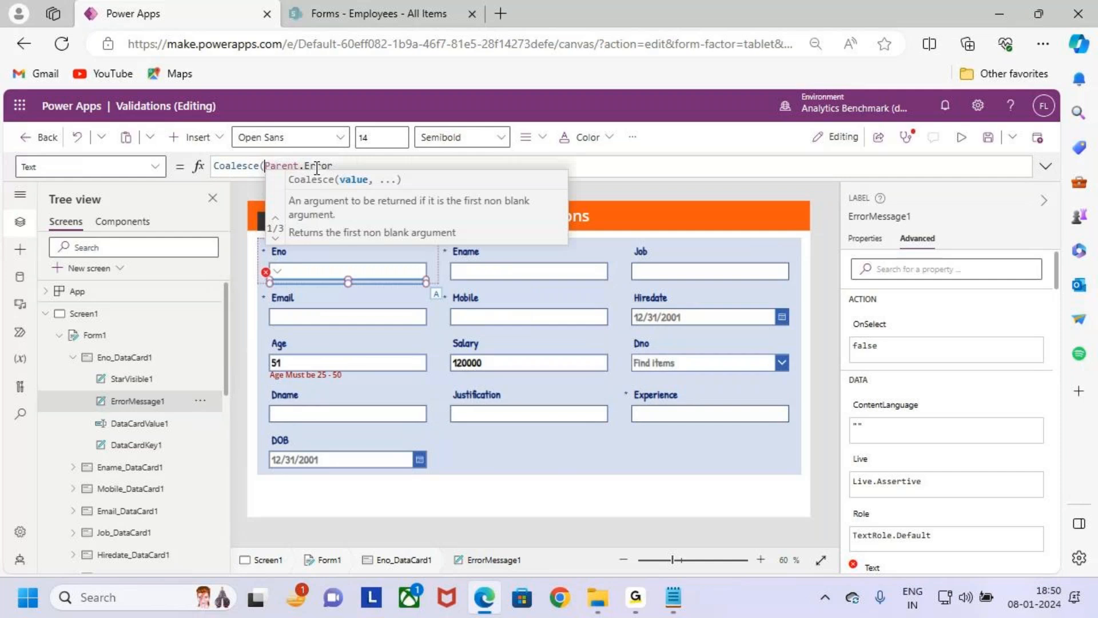
- Continue the Coalesce formula after Parent.Error with a second argument that begins If(!IsMatch
click(369, 167)
text(,If)
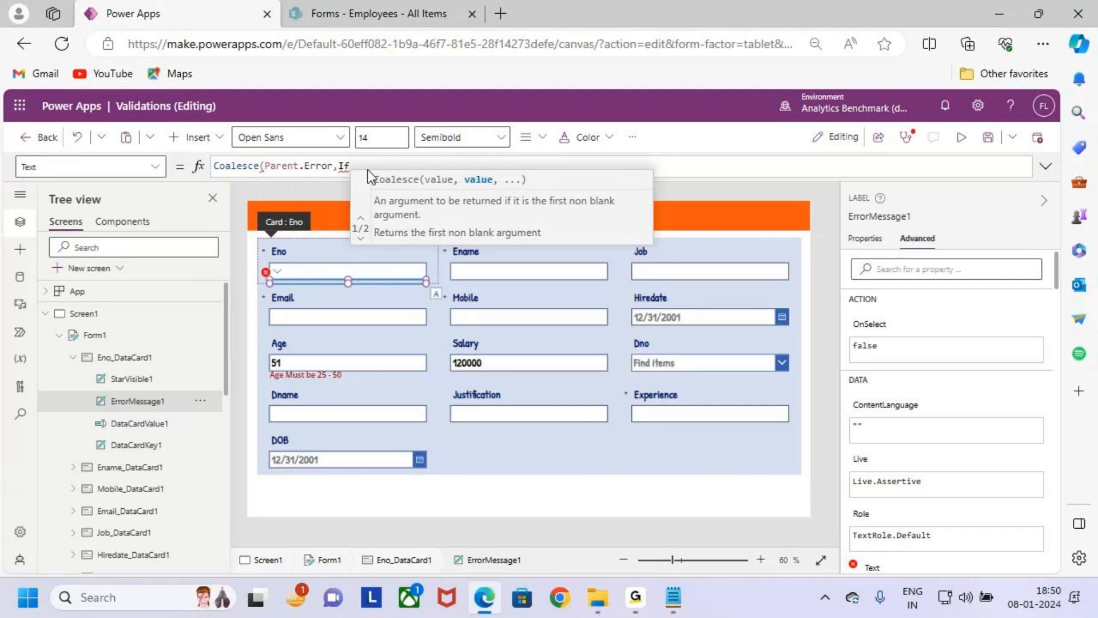
text((is)
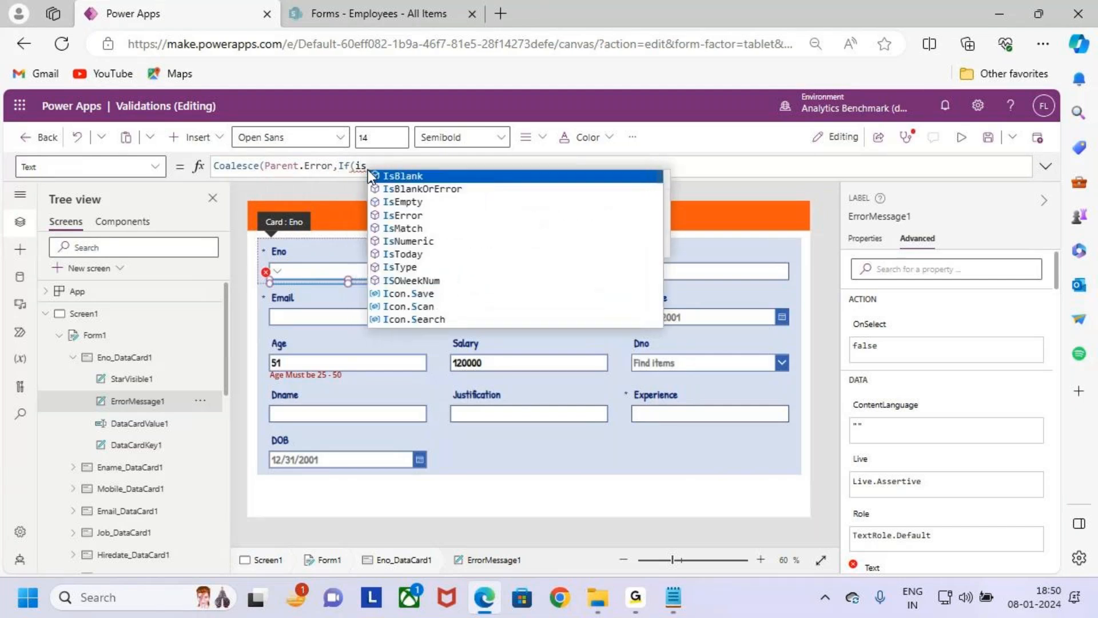
text(ma)
key(Tab)
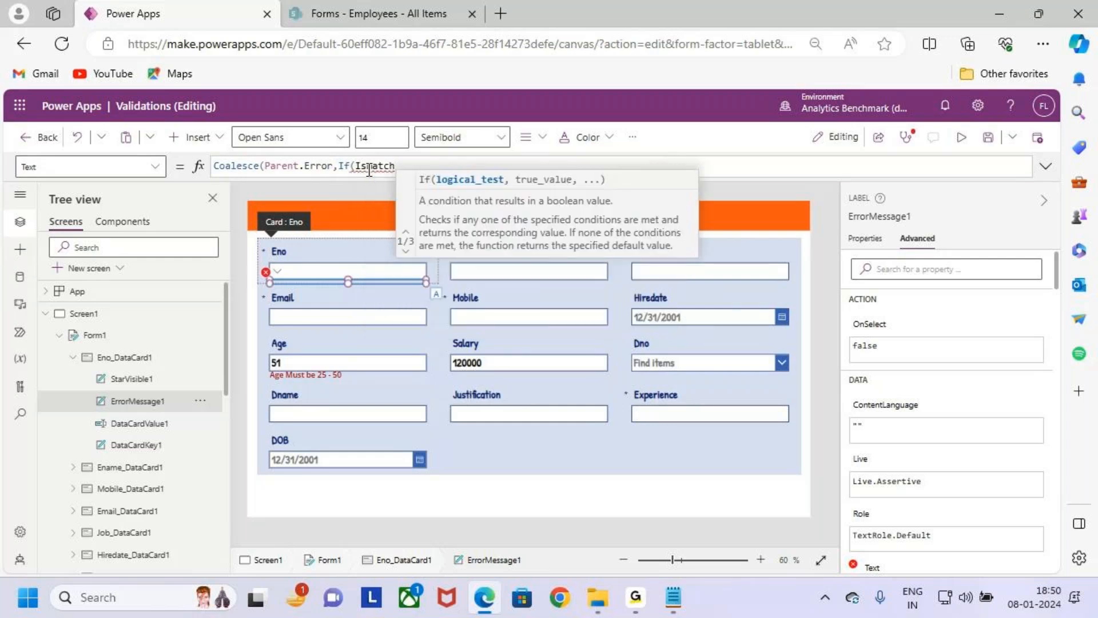
double_click(368, 174)
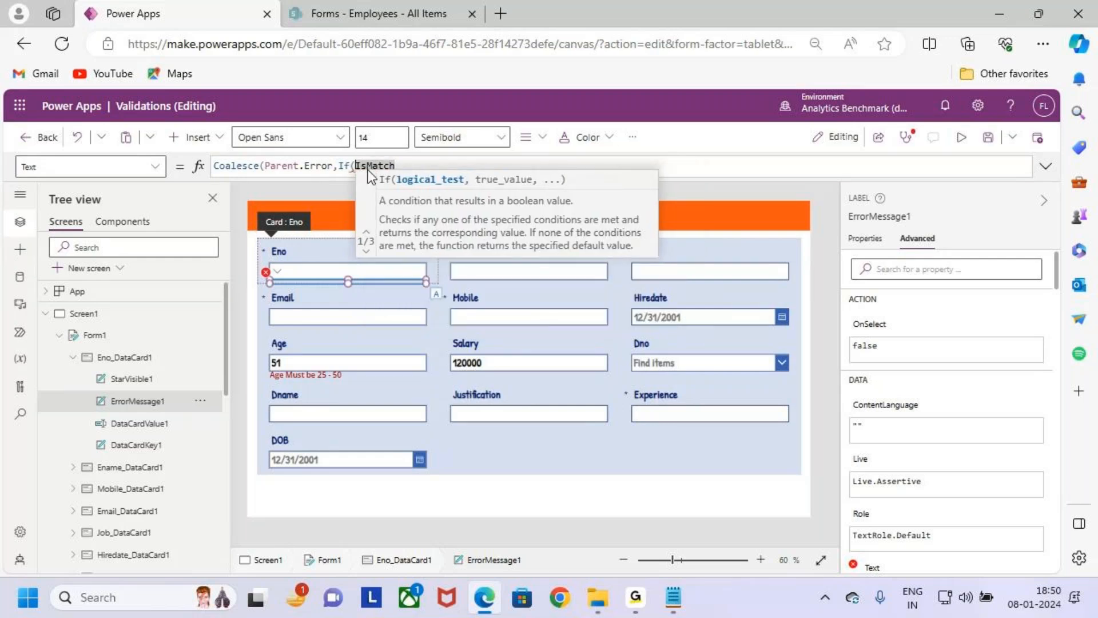
key(Left)
text(!)
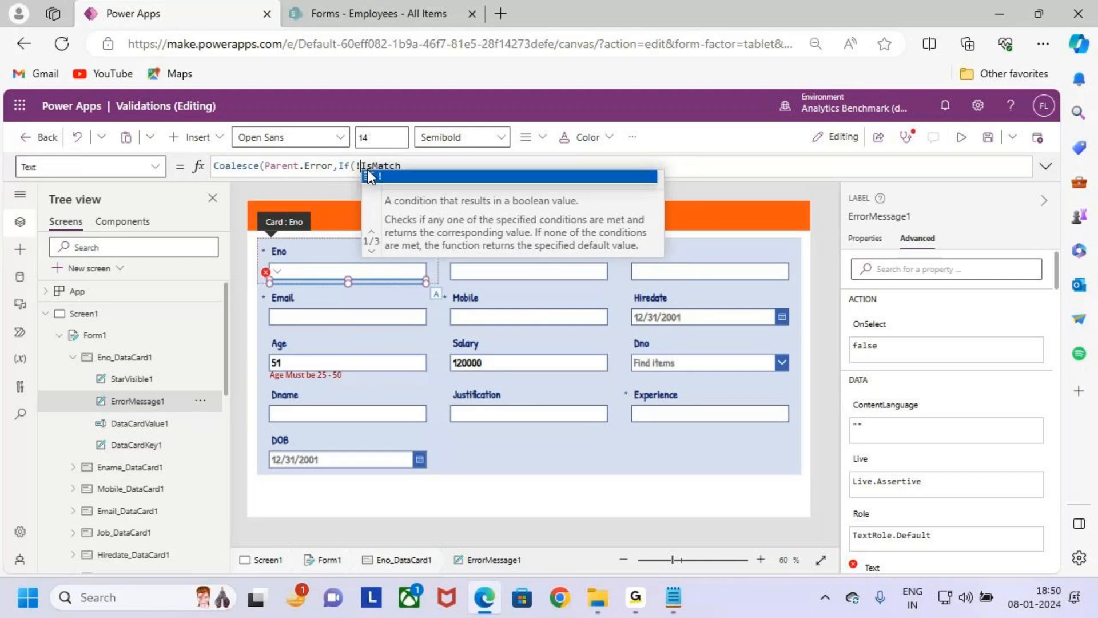
- Copy the Eno text input's control name and use it in IsMatch as the text argument, DataCardValue1.Text, followed by a comma
click(316, 272)
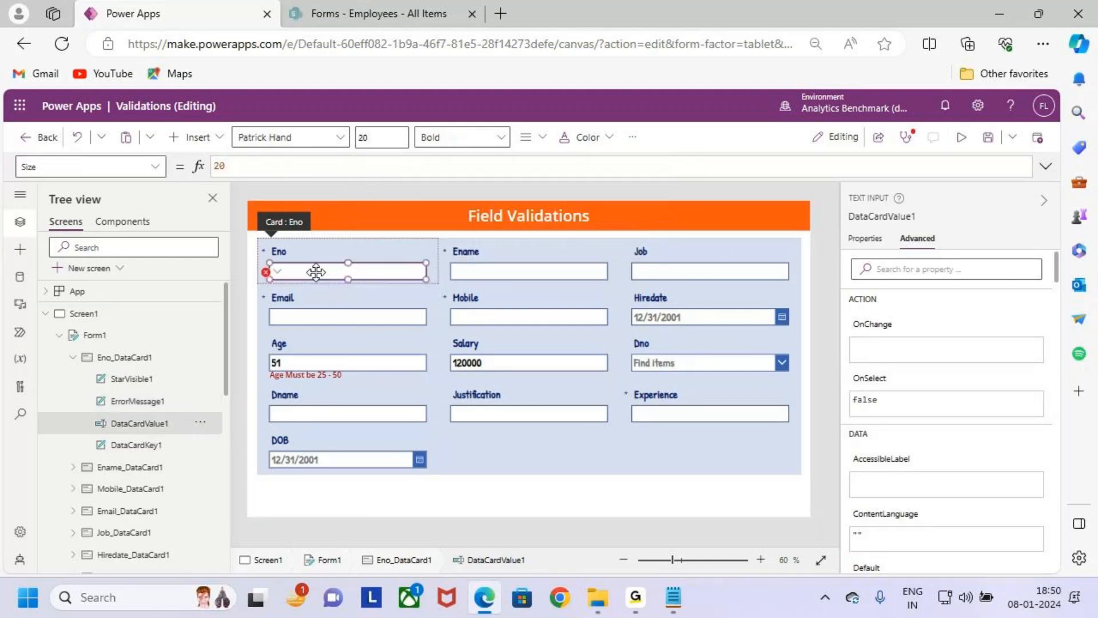
click(897, 216)
key(ctrl+c)
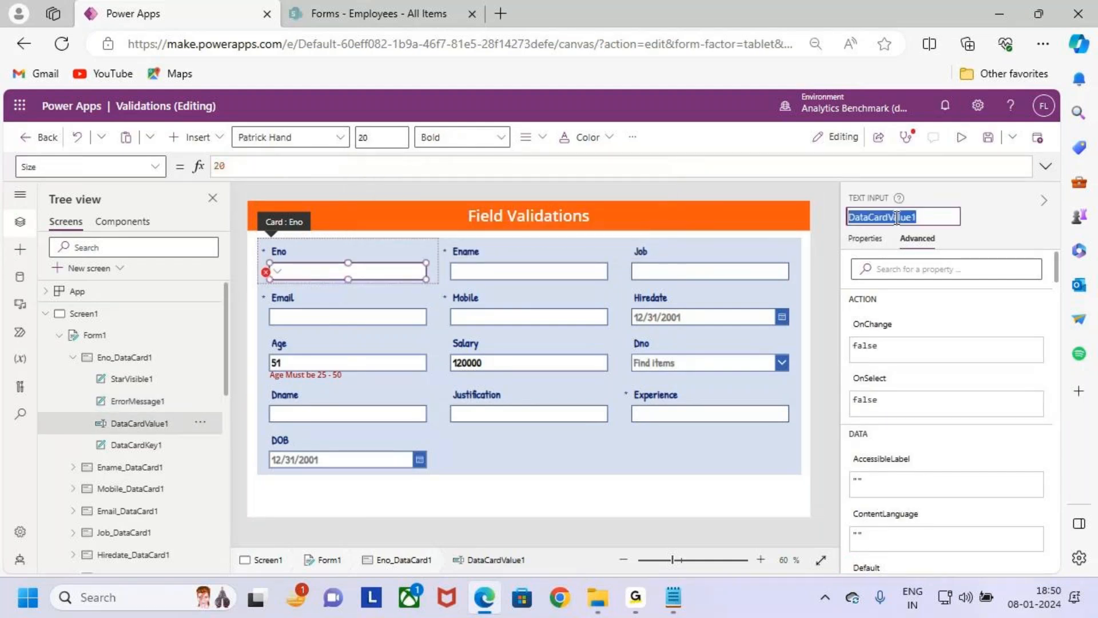
click(280, 272)
click(306, 290)
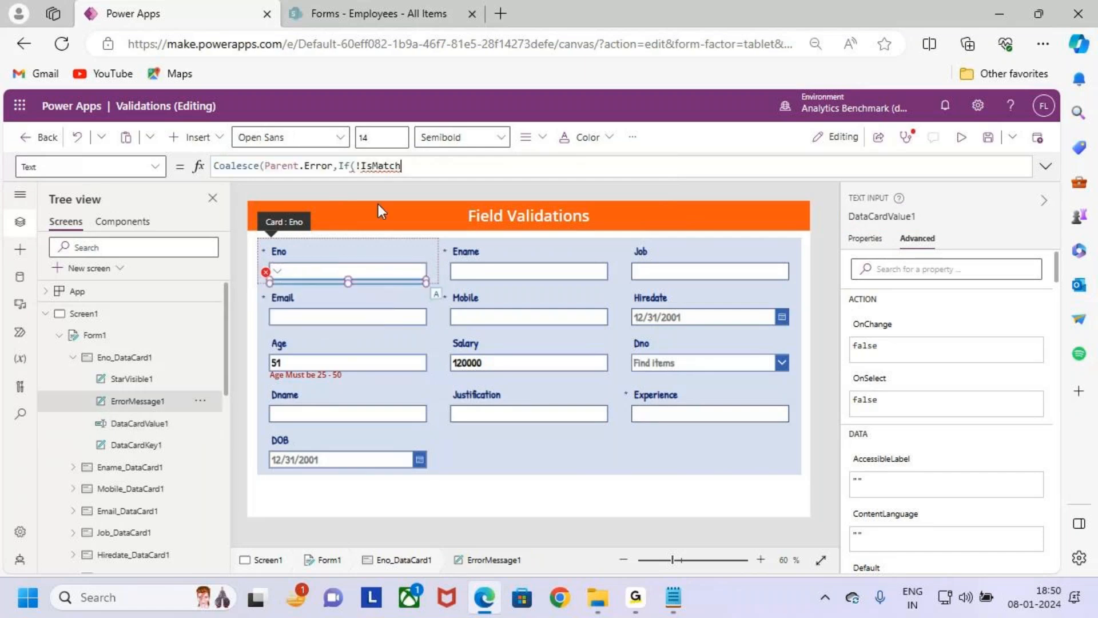
text(()
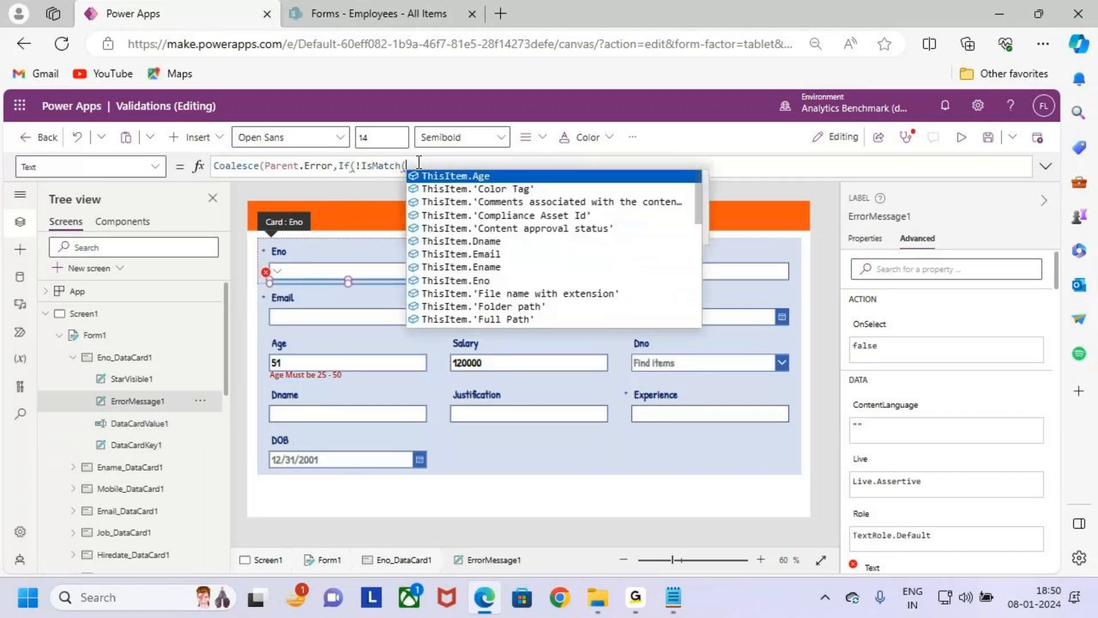
key(ctrl+v)
text(.Text)
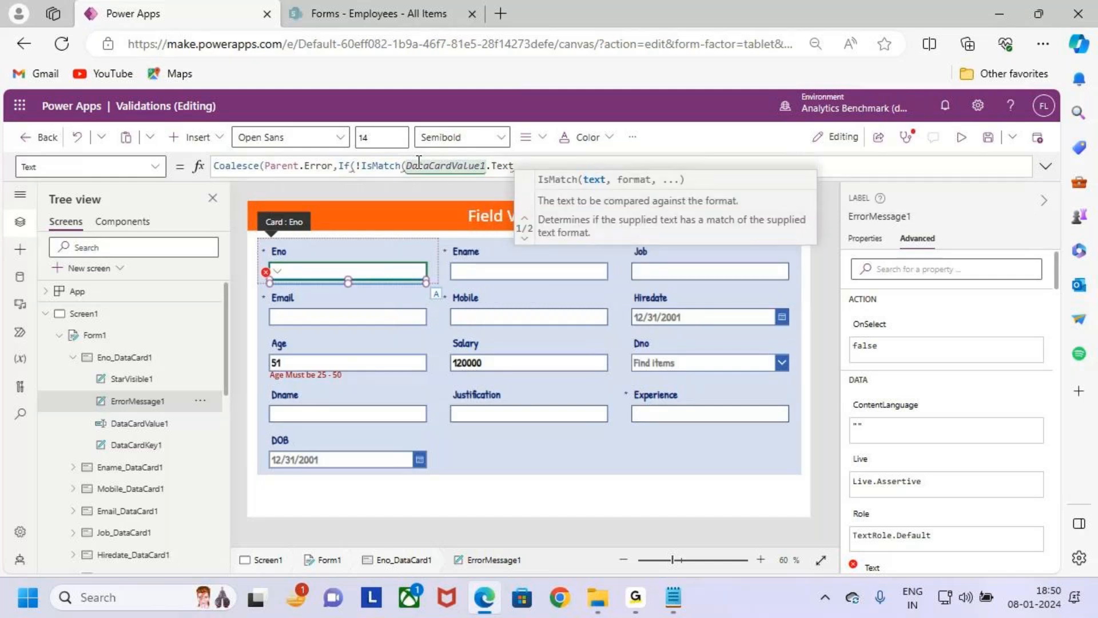
text(,)
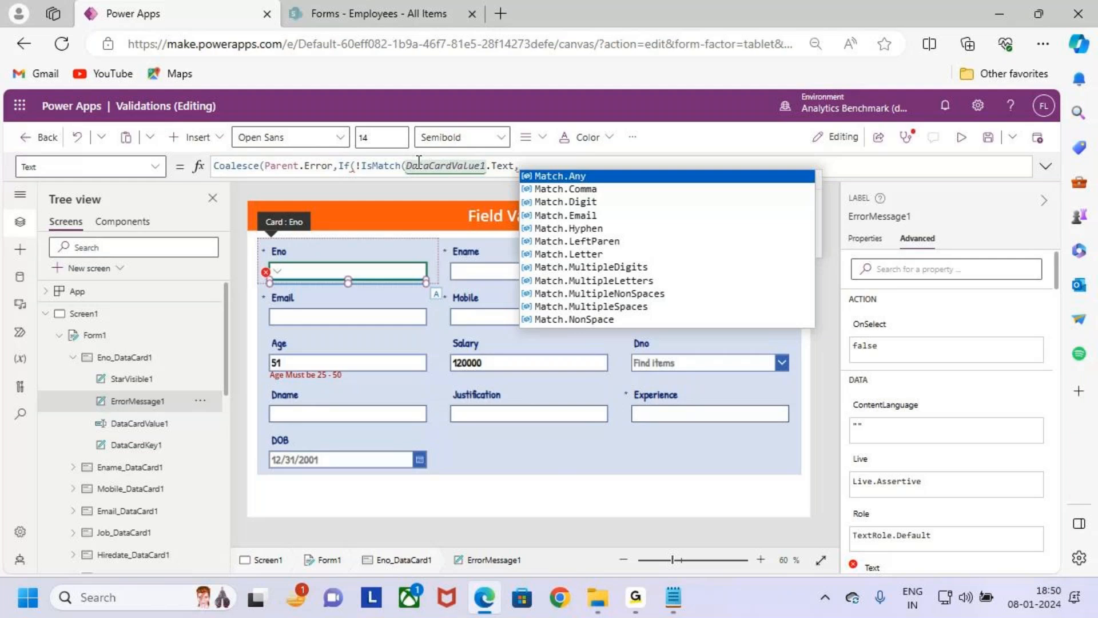
- Enter the letter part of the IsMatch pattern as Match.Letter & Match.Letter
text(Match)
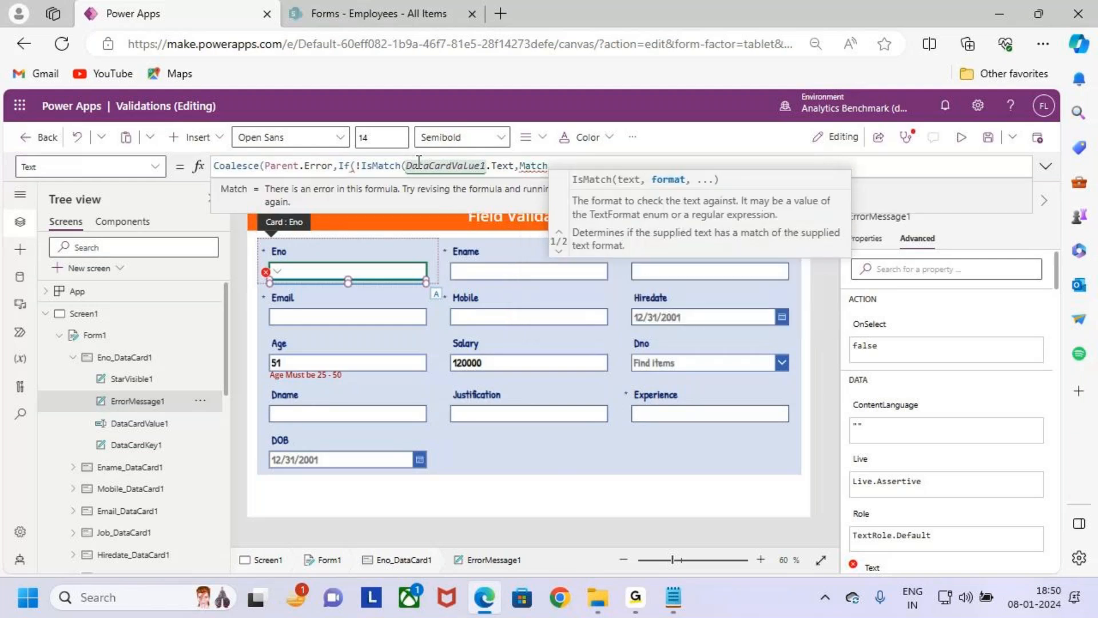
text(.Letter)
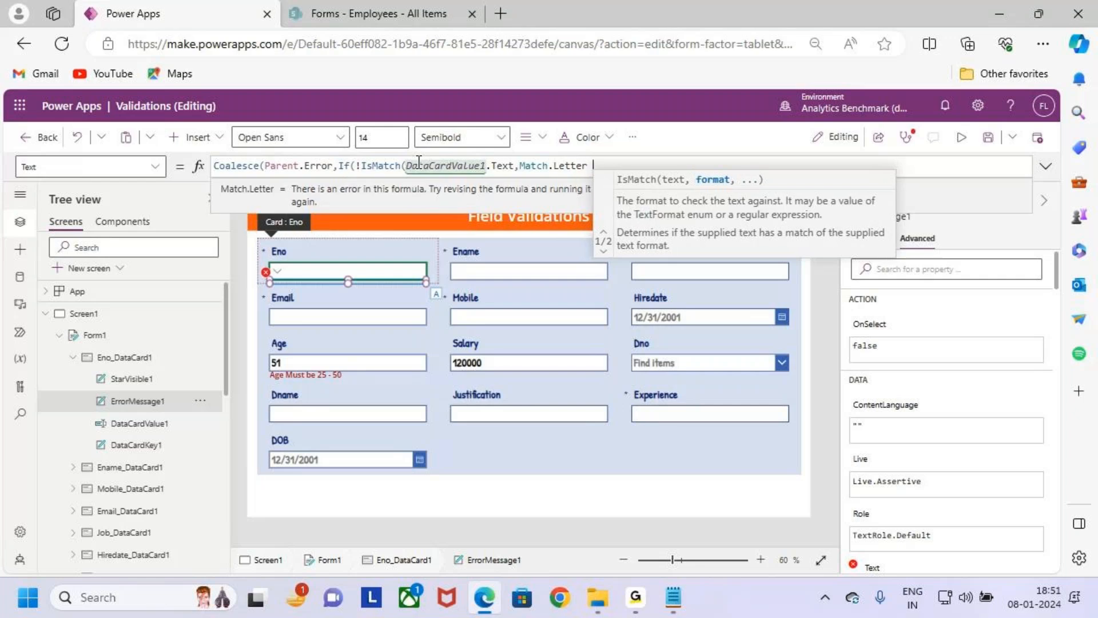
text( &)
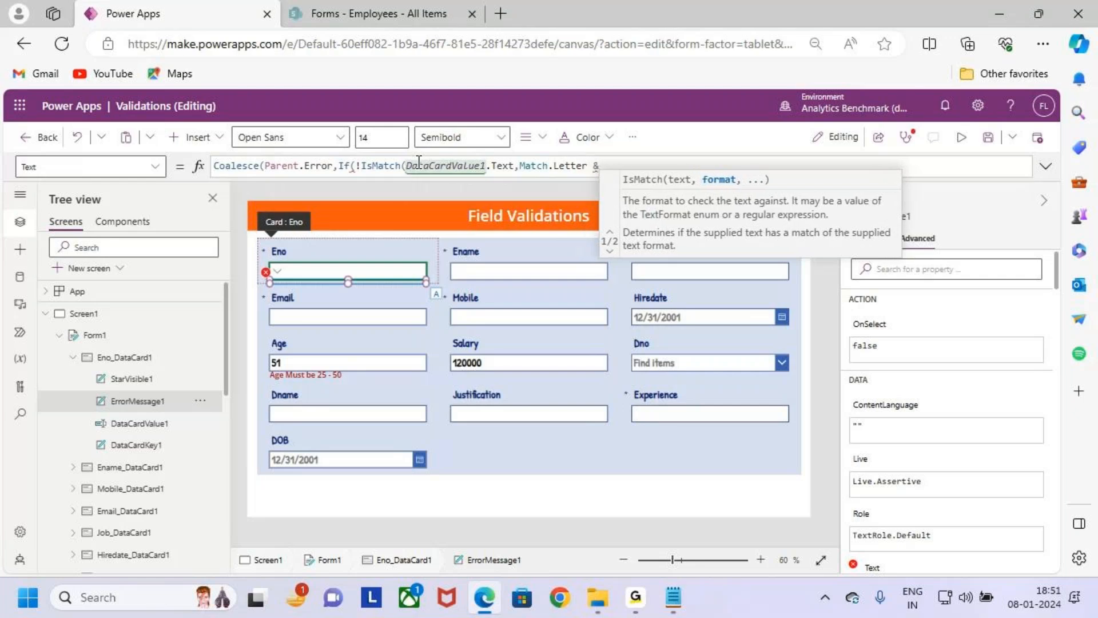
text( Mac)
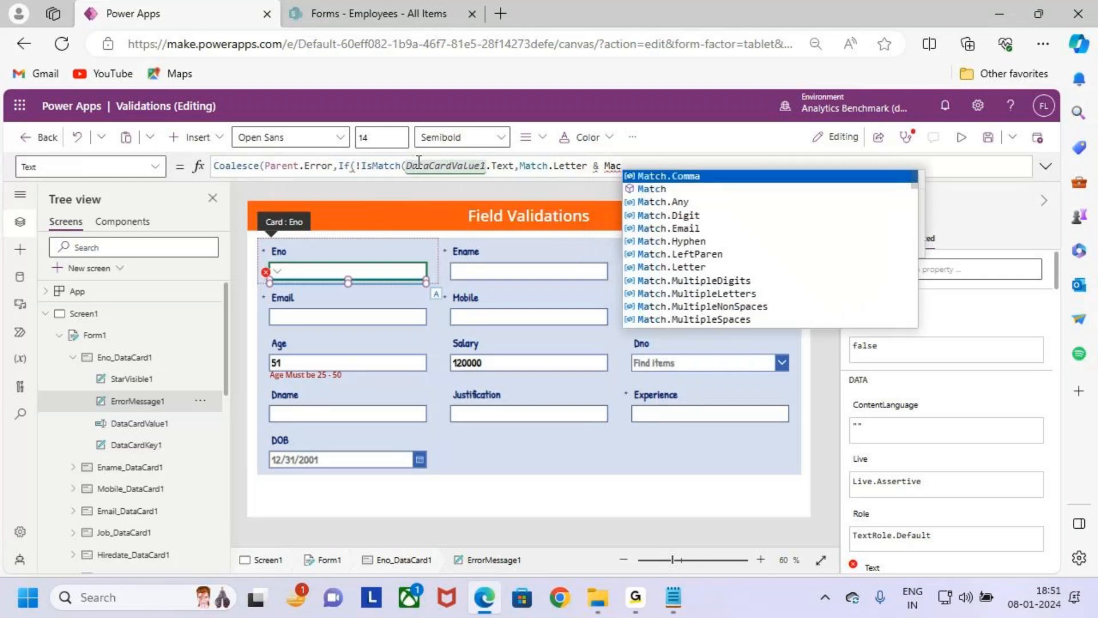
key(Down)
key(Down)
key(Down)
key(Down)
key(Down)
key(Down)
key(Down)
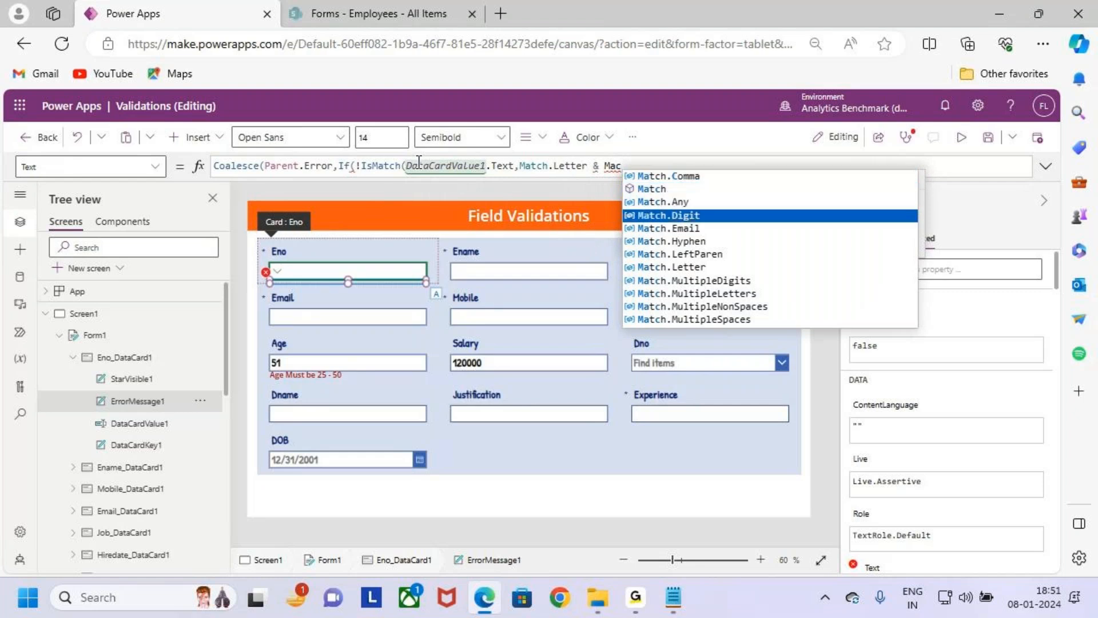
key(Tab)
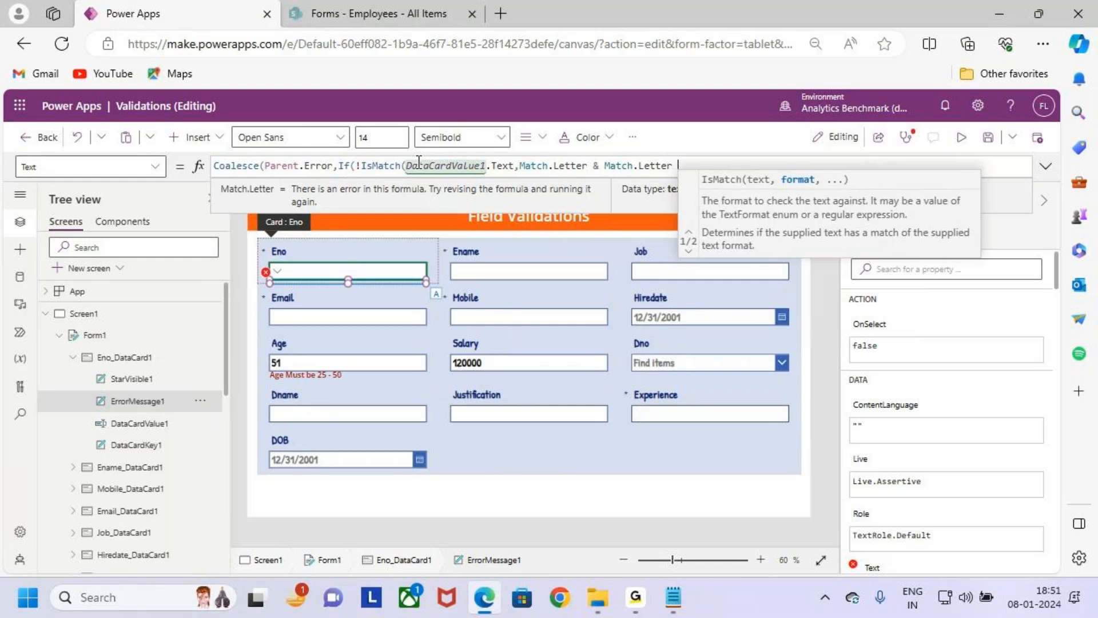
- Extend the pattern with four digits by appending & Match.Digit four times
text(& matc)
key(Tab)
text(.)
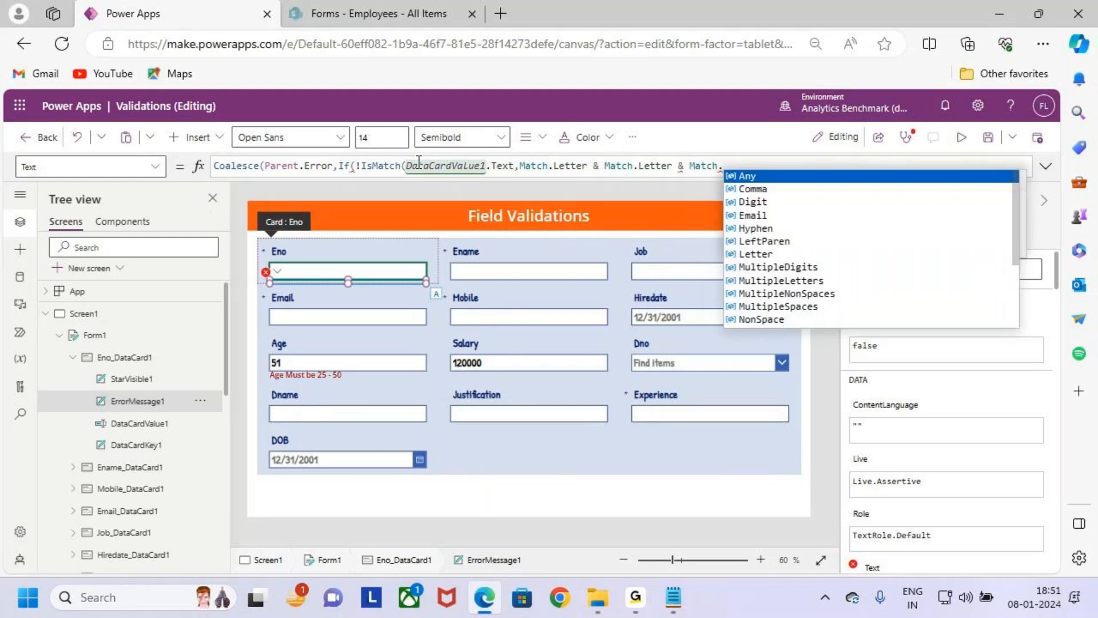
key(Tab)
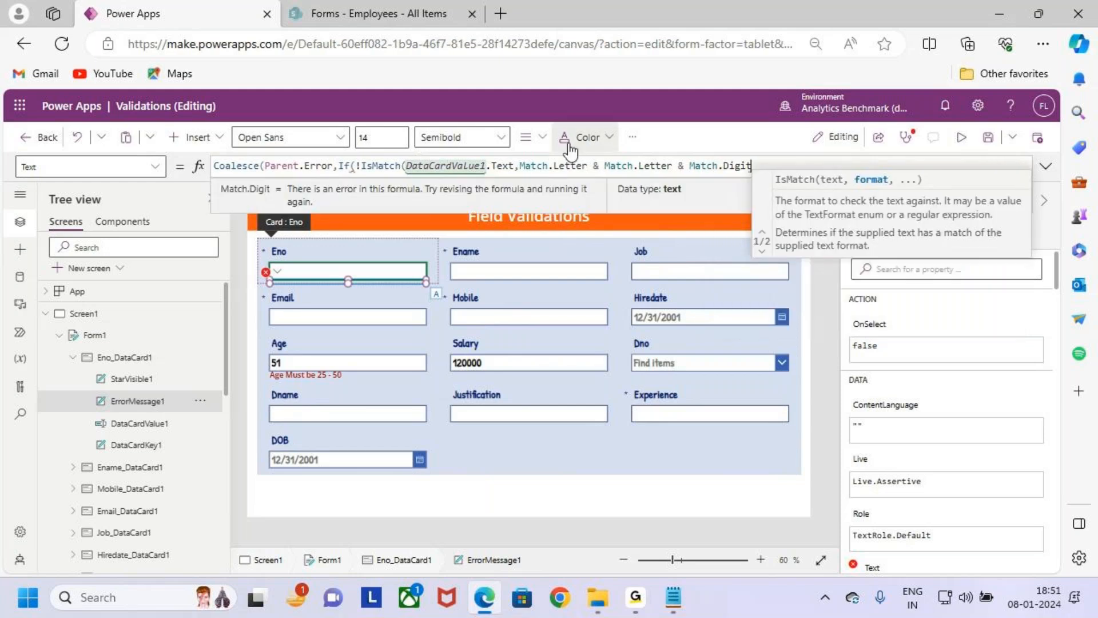
drag(763, 166, 522, 165)
click(812, 167)
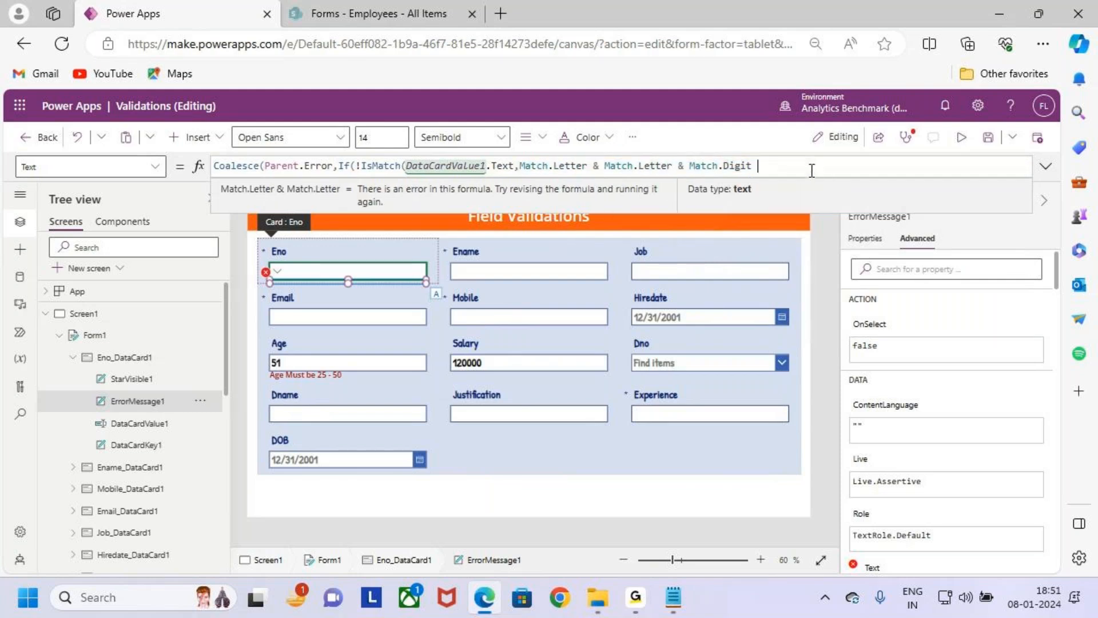
text(& Match.Digit)
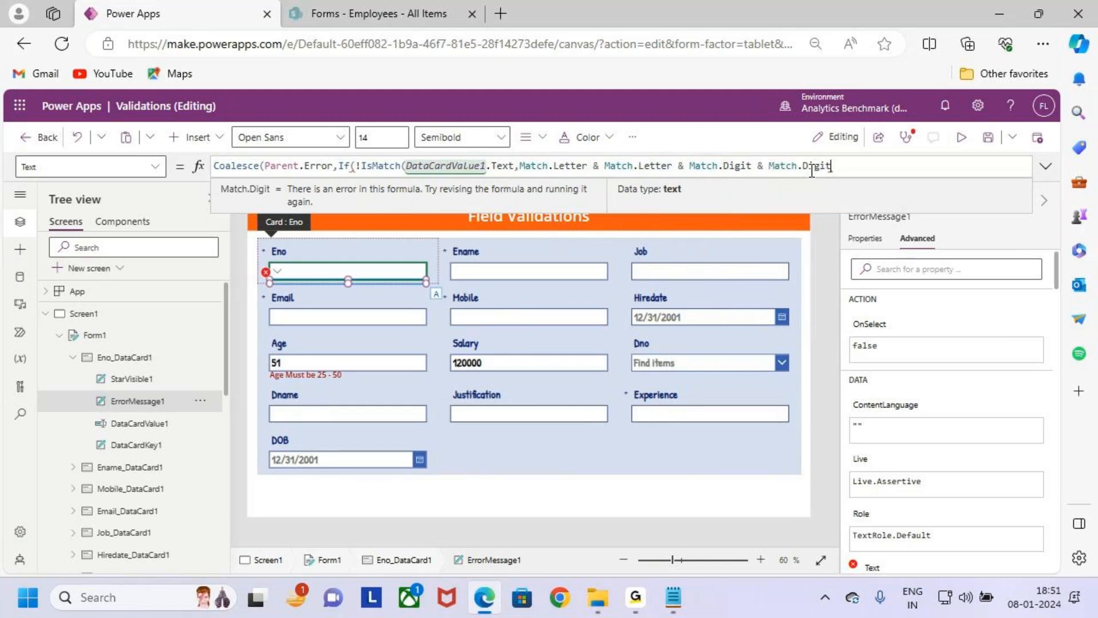
text(& Match.Digit)
text(& Match.Digit)
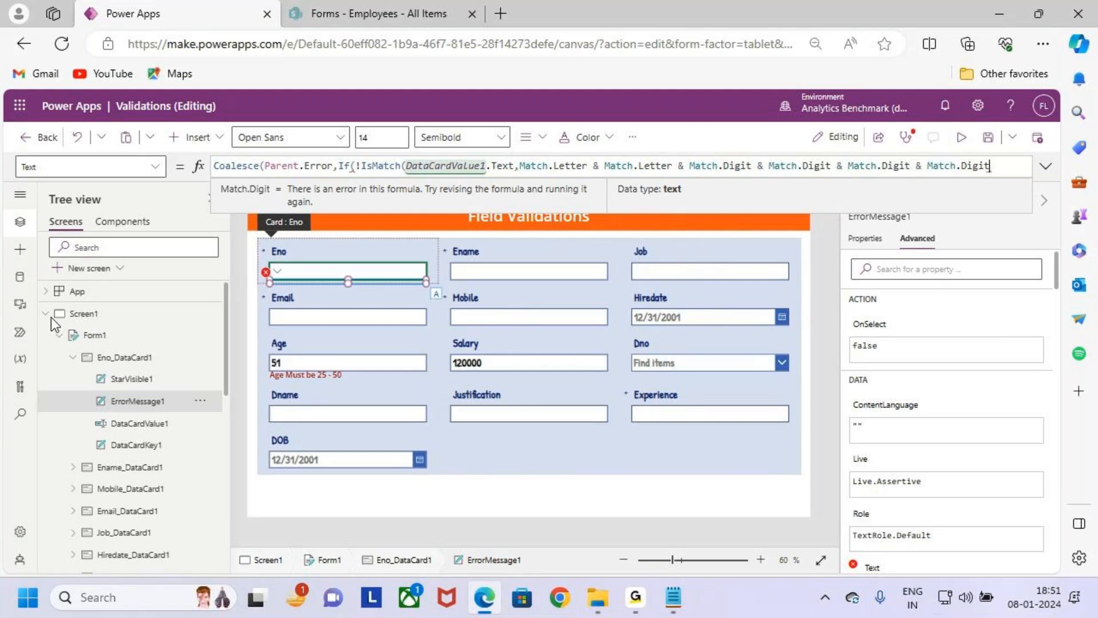
- Mark up DataCardValue1.Text, the Eno input and the match pattern to examine what is compared, and clear the markings
key(ctrl+2)
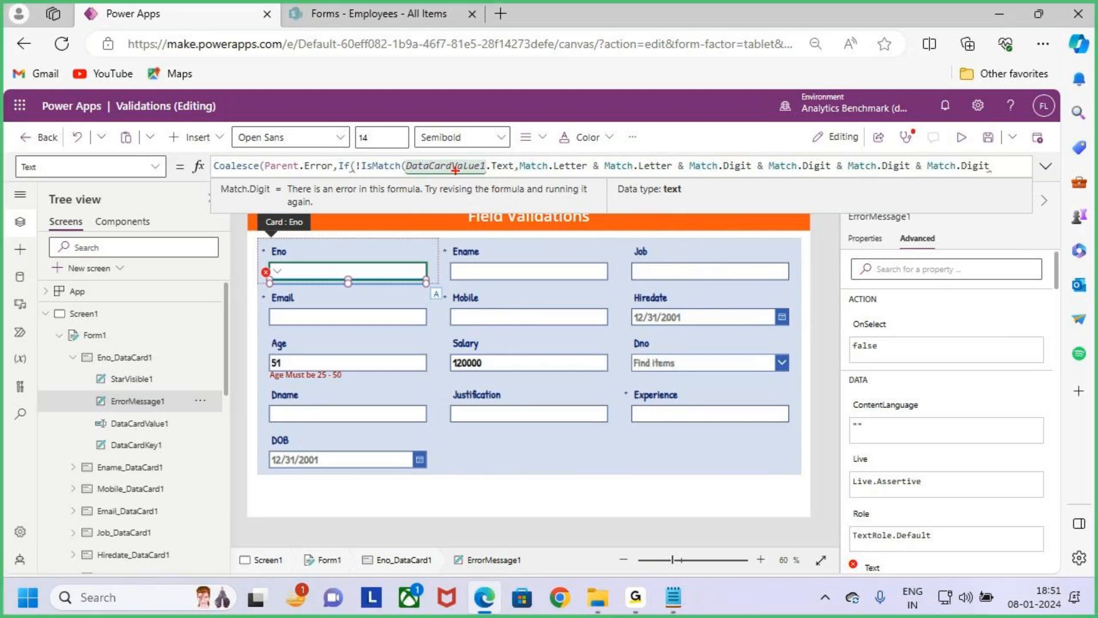
drag(397, 154, 503, 178)
mouse_move(327, 236)
mouse_down()
mouse_move(318, 258)
mouse_move(331, 265)
mouse_up()
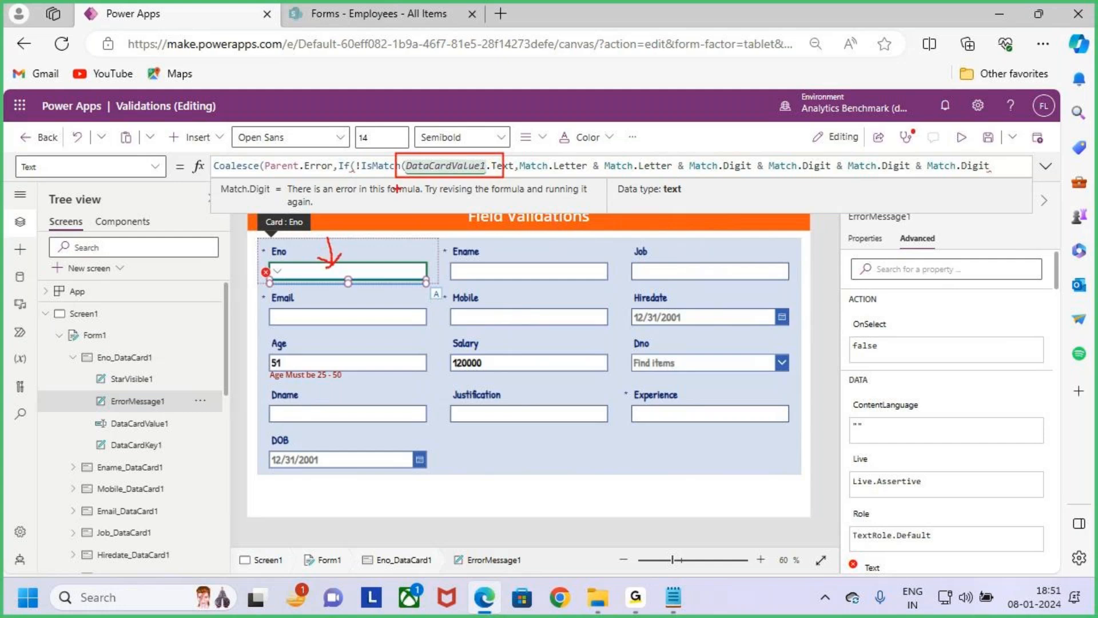
drag(360, 178, 384, 176)
mouse_move(517, 155)
mouse_down()
mouse_move(581, 175)
mouse_move(675, 177)
mouse_move(697, 161)
mouse_move(818, 180)
mouse_move(1004, 181)
mouse_up()
key(Escape)
- Point out each & joining the letter and digit patterns with arrows, and clear the markings
key(ctrl+2)
drag(590, 159, 590, 145)
drag(682, 159, 682, 137)
drag(766, 160, 775, 135)
drag(845, 160, 850, 138)
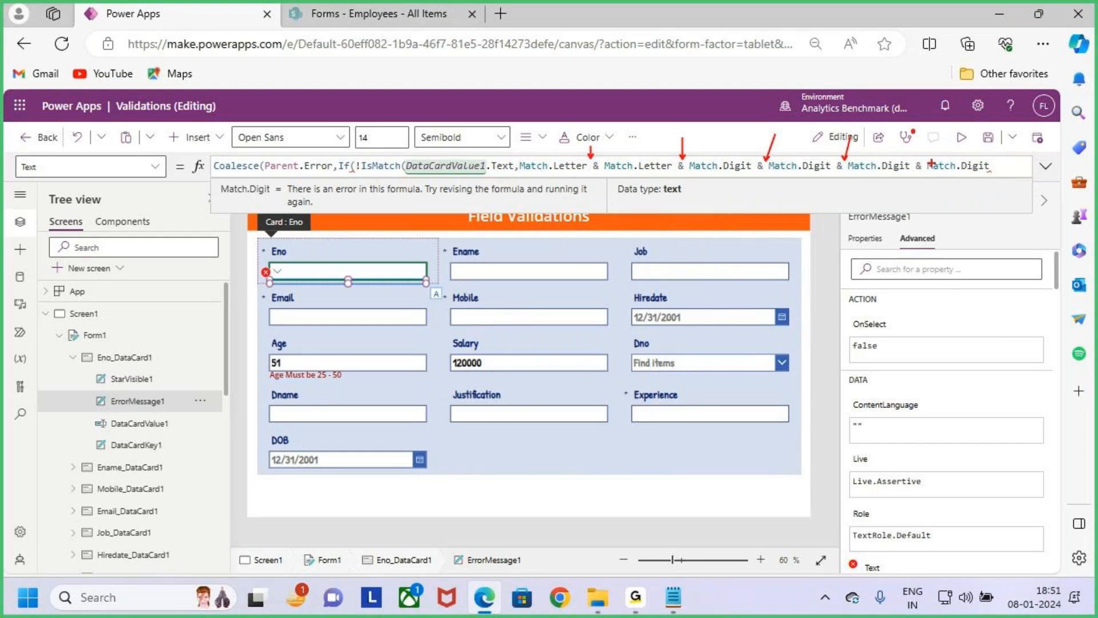
drag(920, 158, 923, 131)
key(Escape)
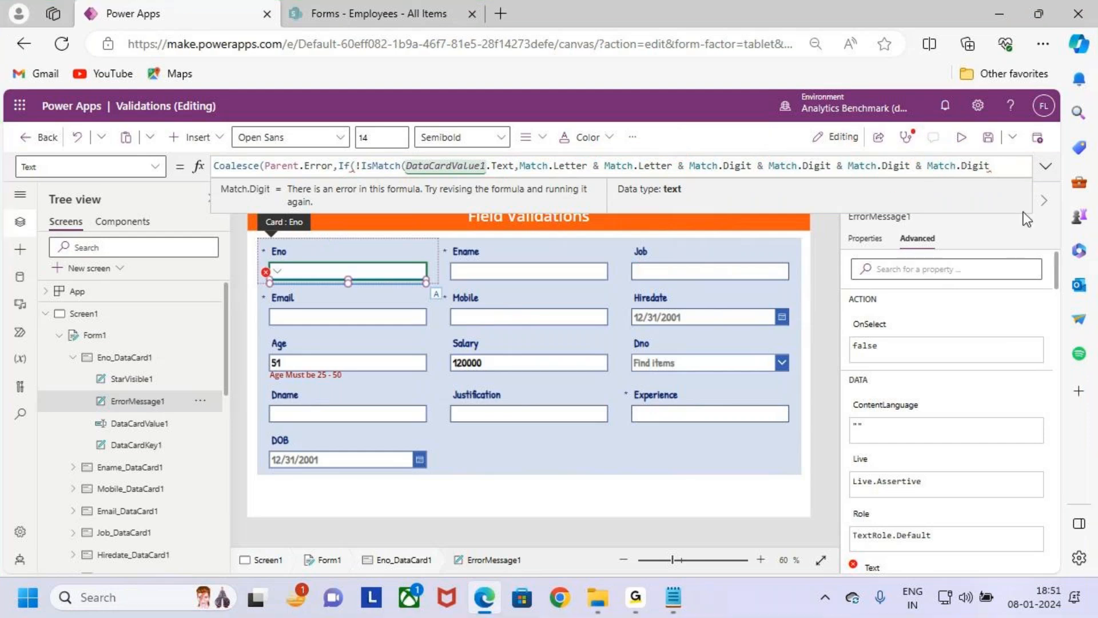
- Close the IsMatch call with a parenthesis and briefly mark up its text and pattern arguments
text())
key(ctrl+2)
drag(439, 134, 441, 167)
drag(519, 156, 995, 177)
key(Escape)
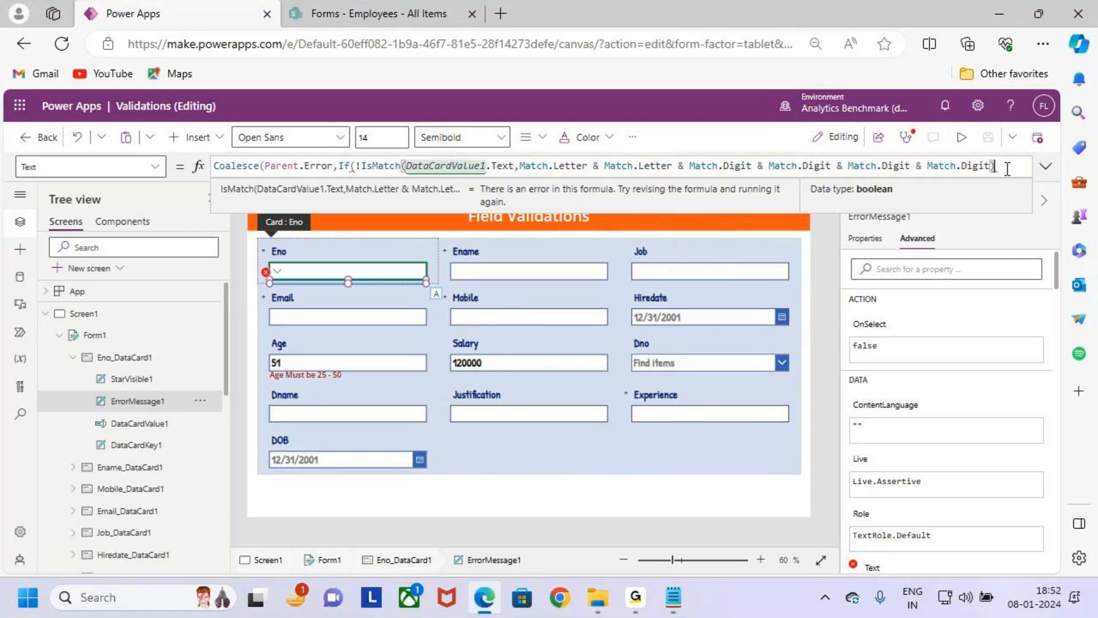
- Add a comma after the IsMatch condition and begin the If result text with "First 2 Values Must be Char"
text(, ")
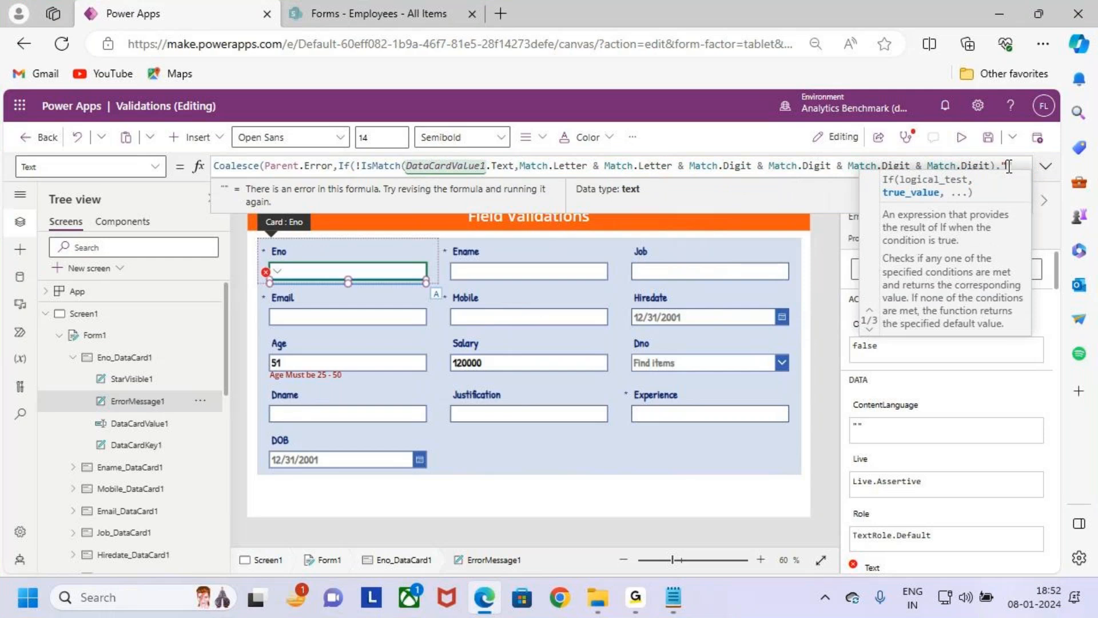
text(First 2 Values)
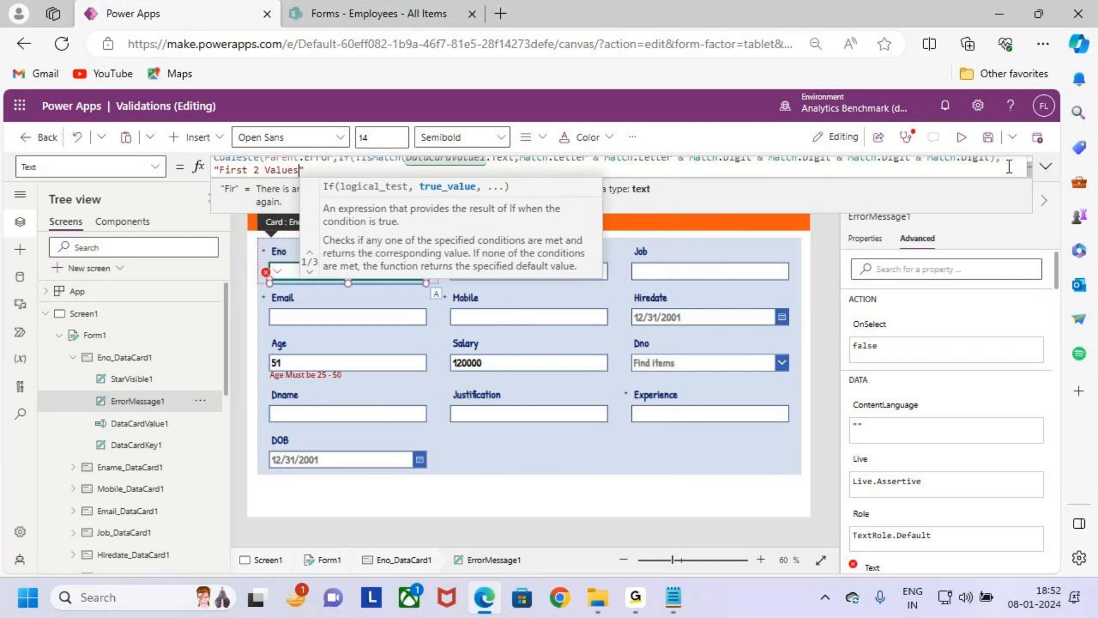
key(BackSpace)
key(BackSpace)
key(BackSpace)
key(BackSpace)
key(BackSpace)
key(BackSpace)
key(BackSpace)
key(BackSpace)
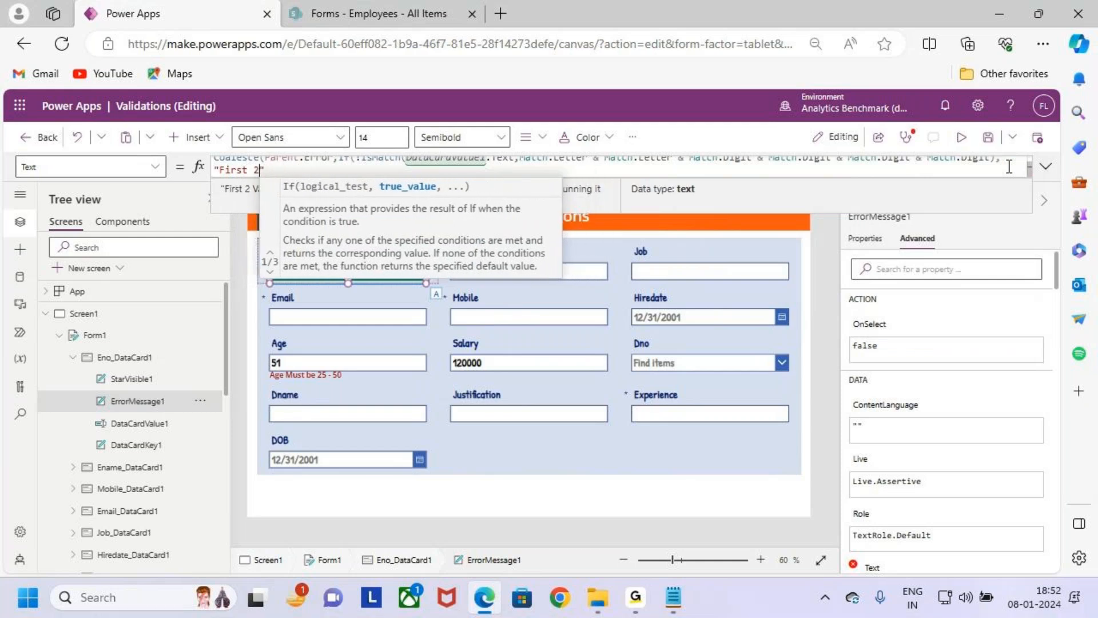
key(BackSpace)
key(BackSpace)
key(BackSpace)
key(BackSpace)
key(BackSpace)
key(BackSpace)
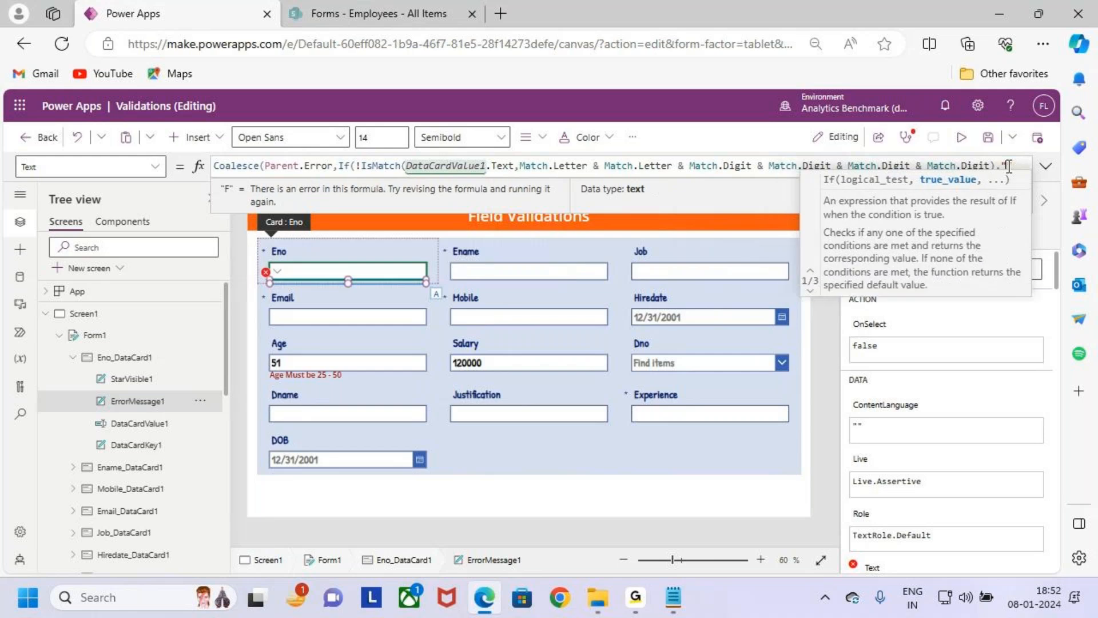
text(First )
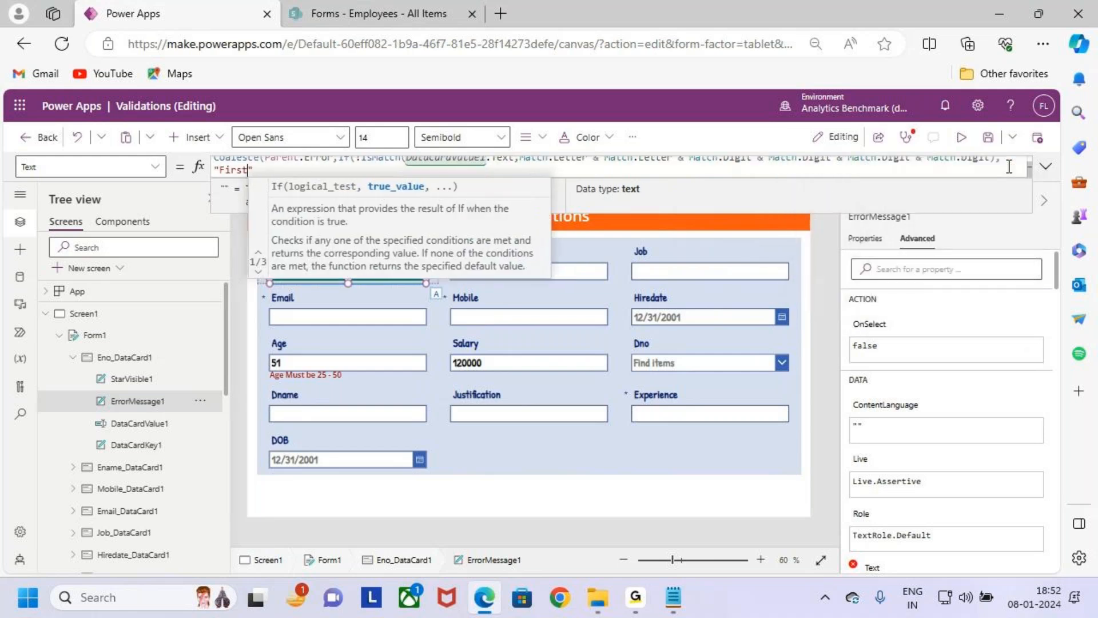
text(2 Valu)
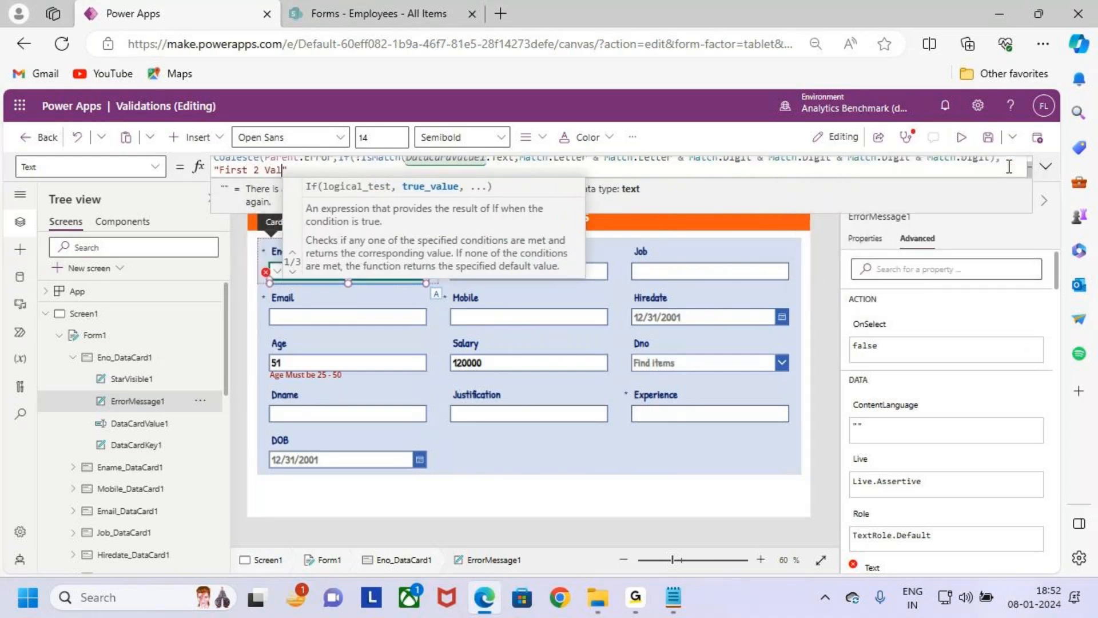
text(es)
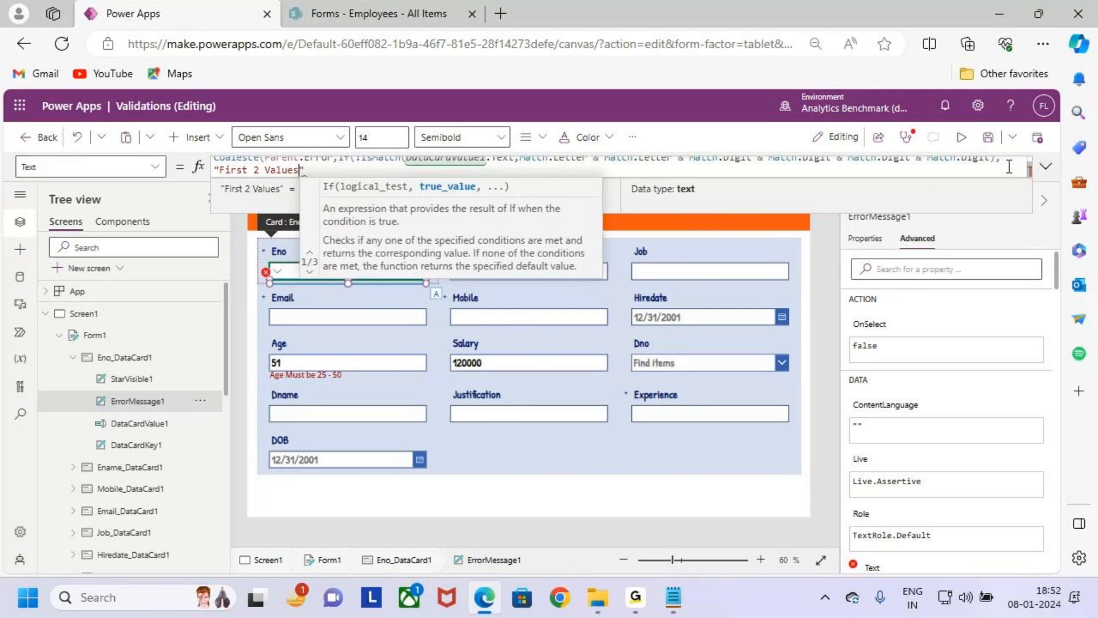
text( Mus)
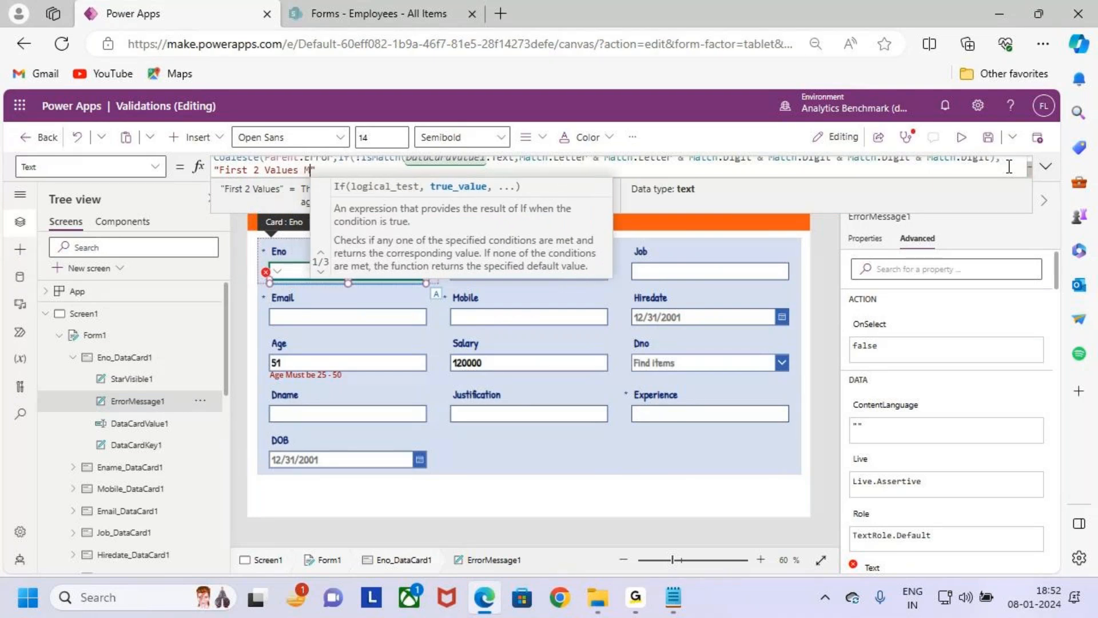
text(t be)
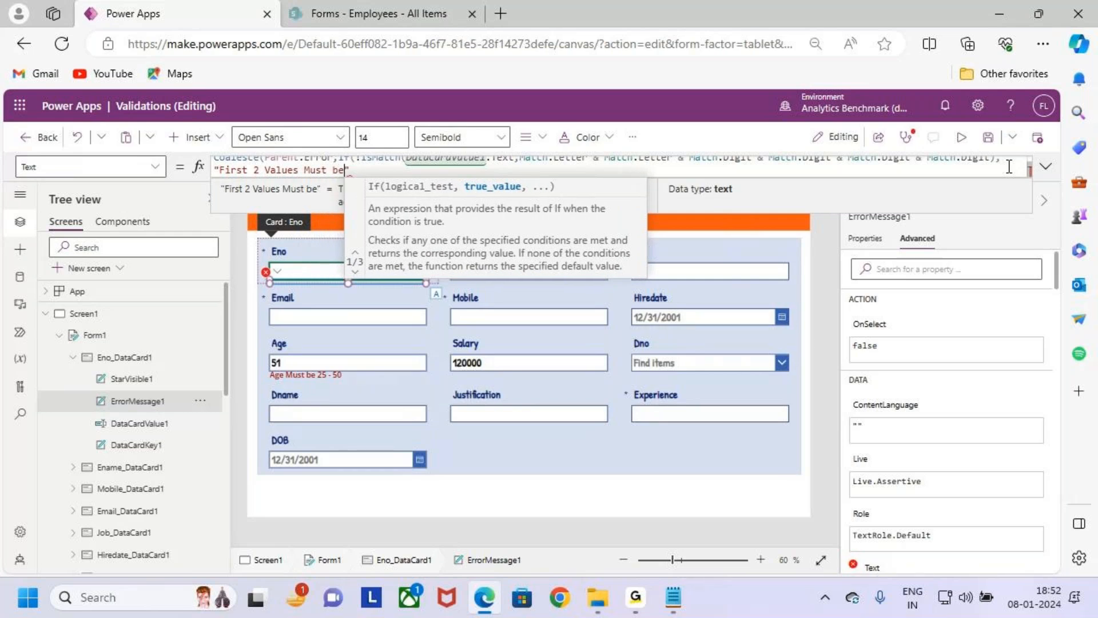
text(Char)
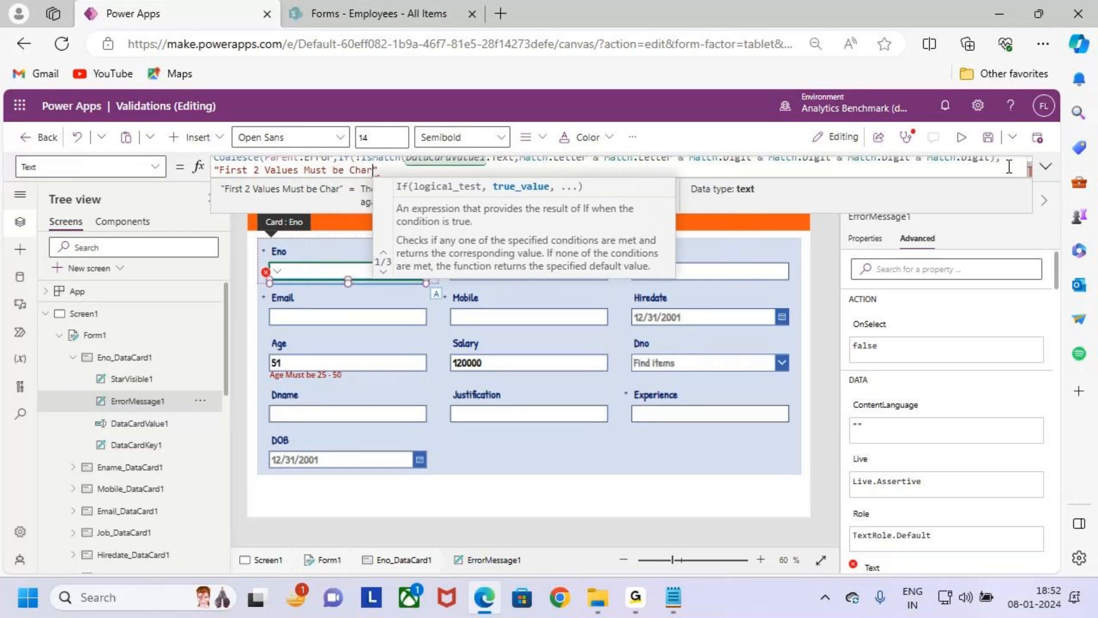
text( and N)
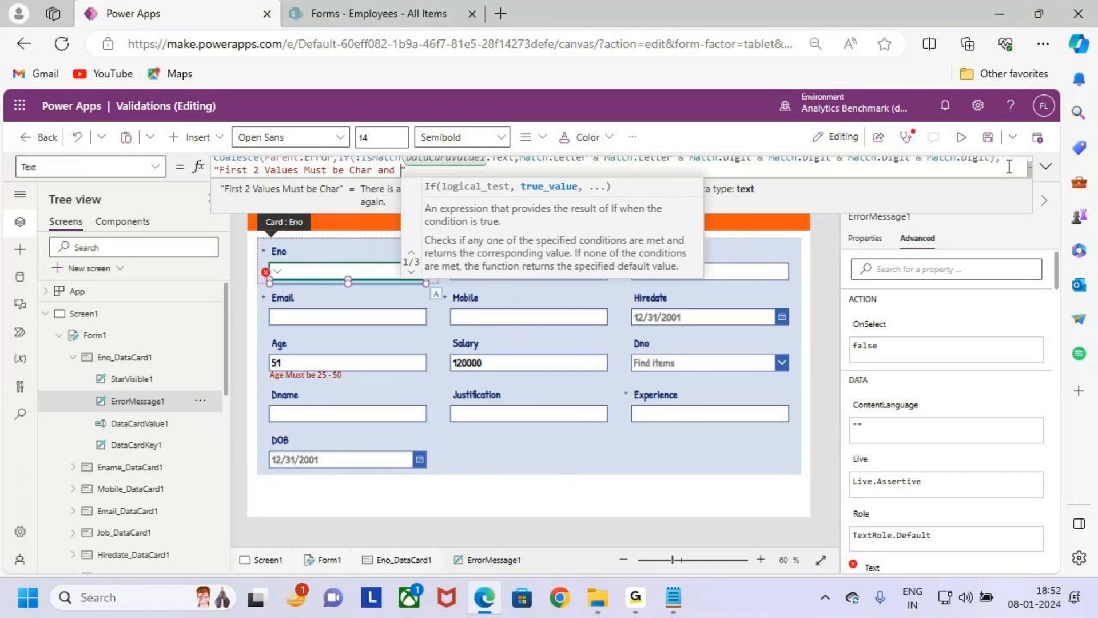
text(ext 4)
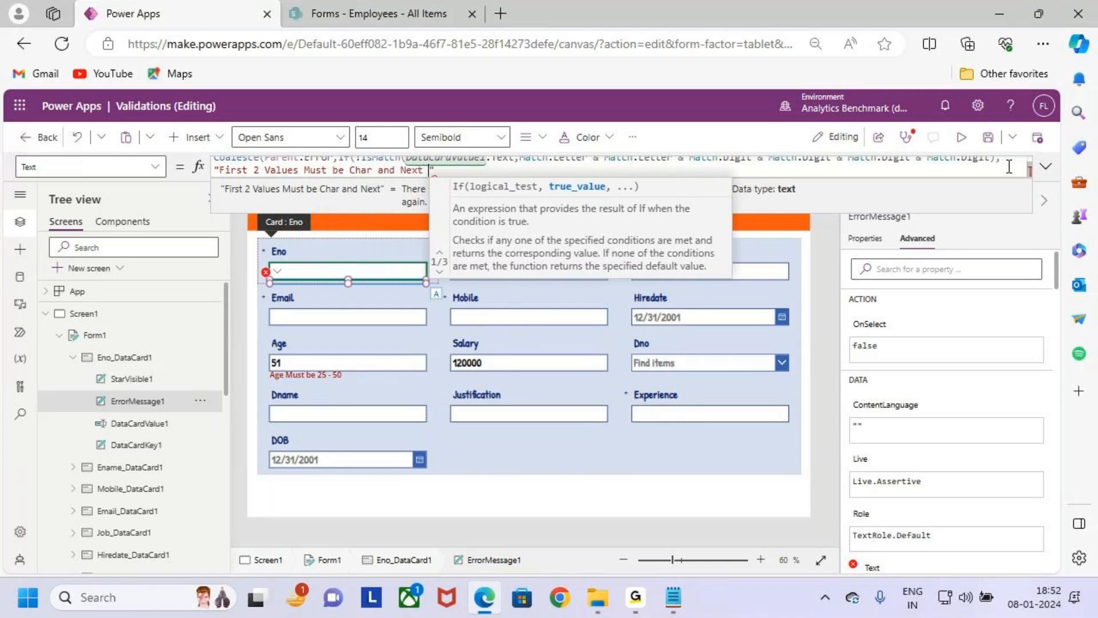
text( Values )
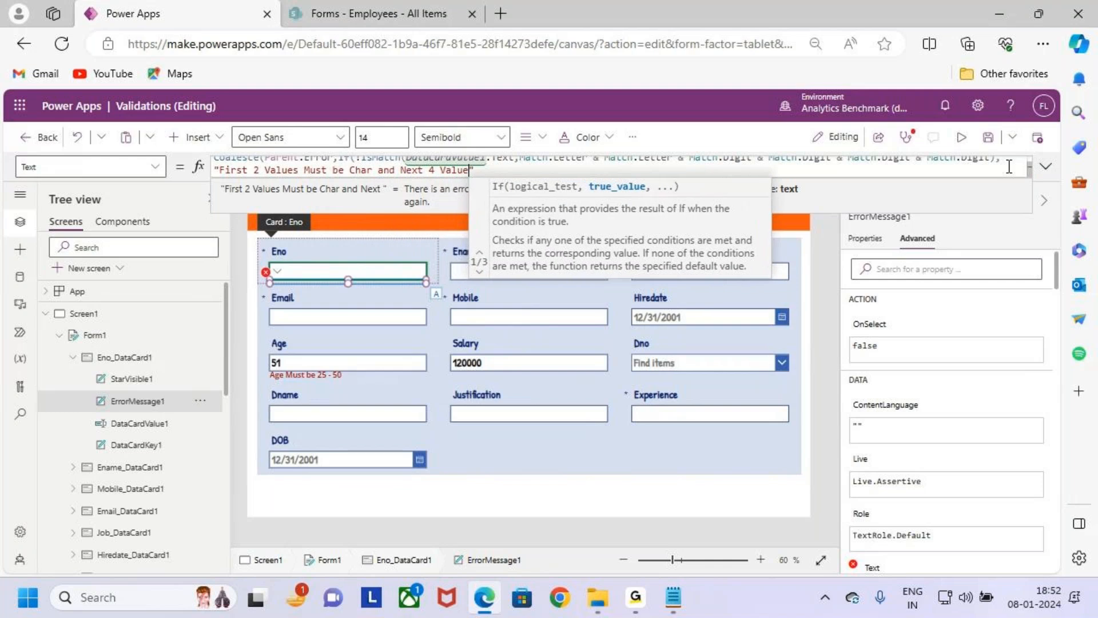
text(mustrt ne)
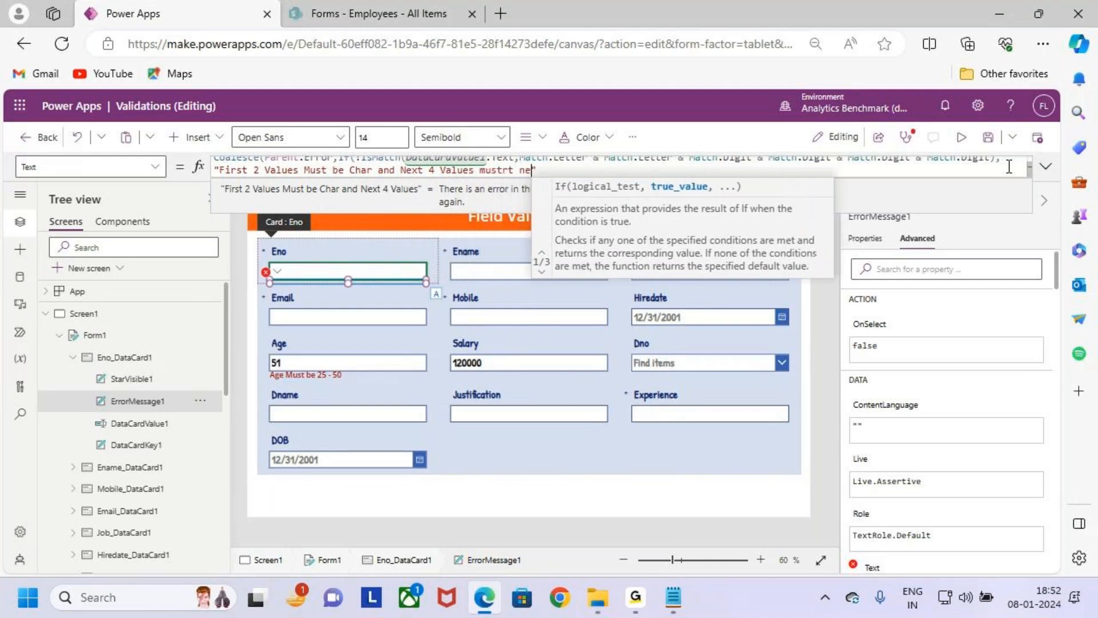
- Complete the error text with "and Next 4 Values Must be Digits" and close the If call
key(BackSpace)
key(BackSpace)
key(BackSpace)
key(BackSpace)
key(BackSpace)
key(BackSpace)
key(BackSpace)
key(BackSpace)
key(BackSpace)
key(BackSpace)
key(BackSpace)
key(BackSpace)
key(BackSpace)
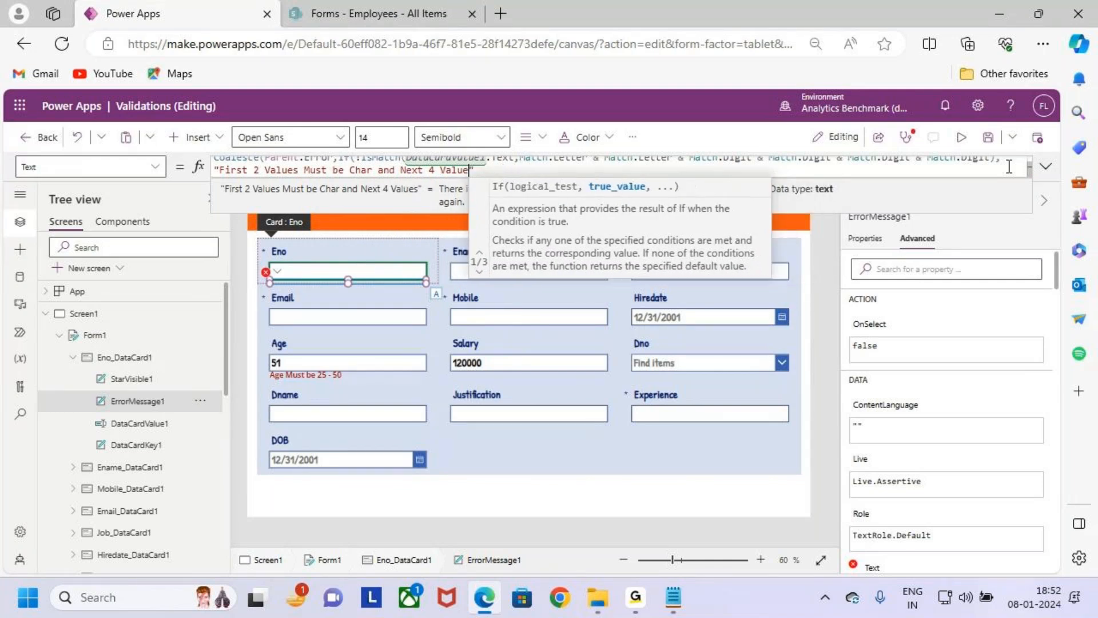
key(BackSpace)
key(BackSpace)
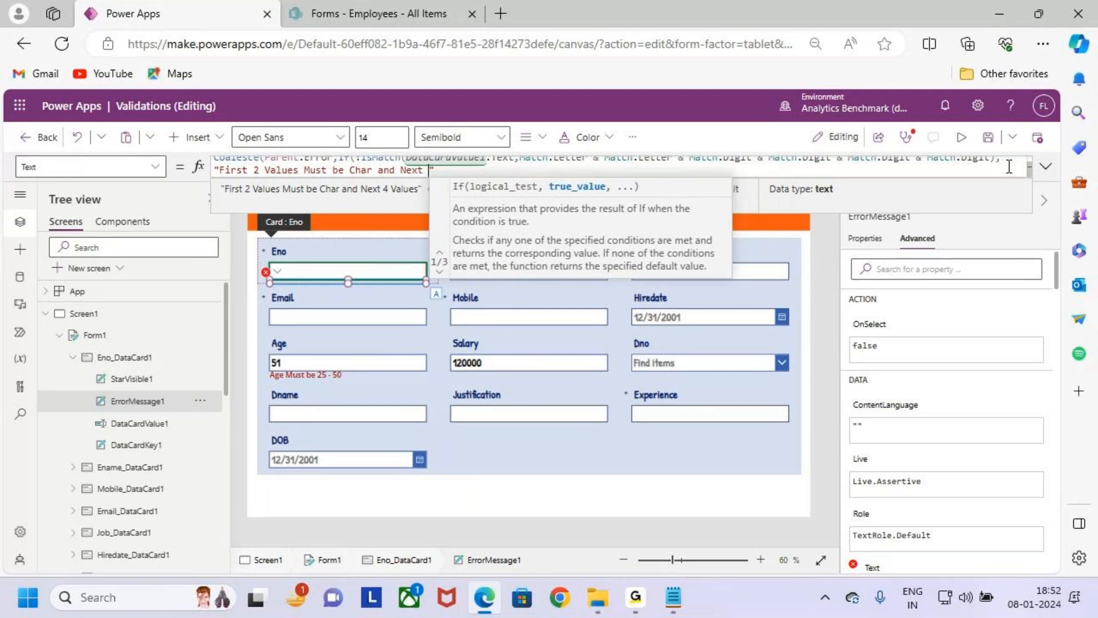
text(4 Valu)
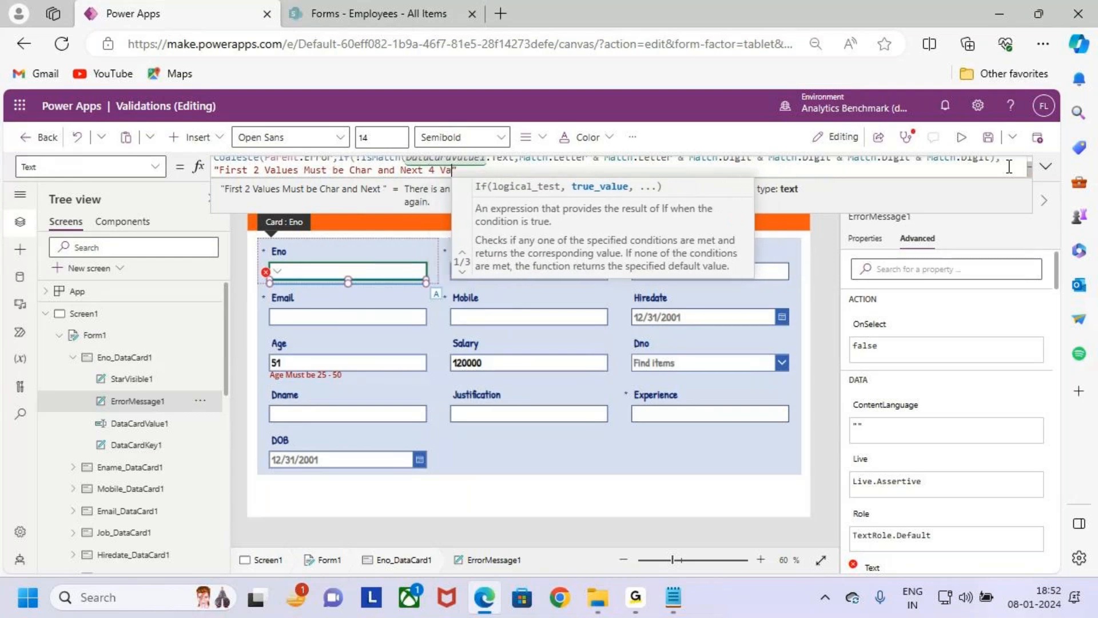
text(es Mus)
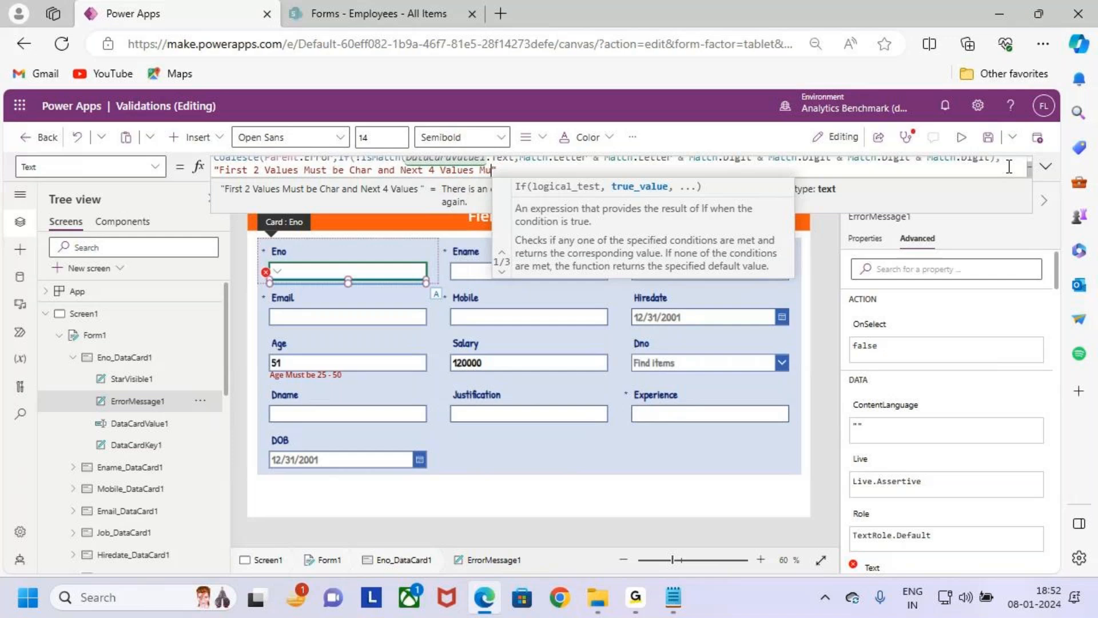
text(t be )
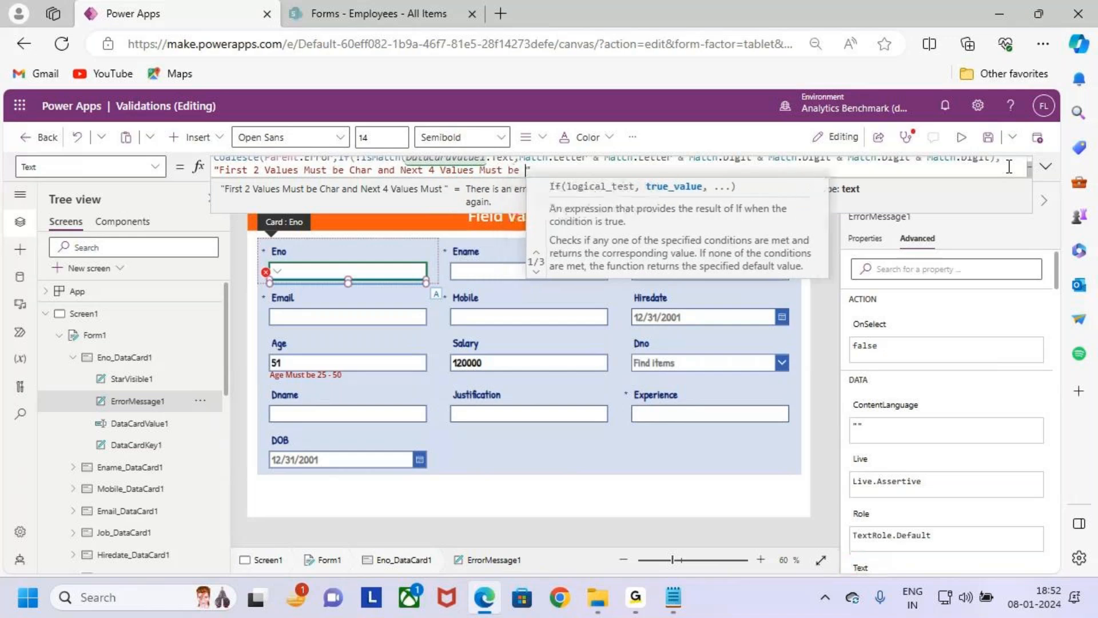
text(Di)
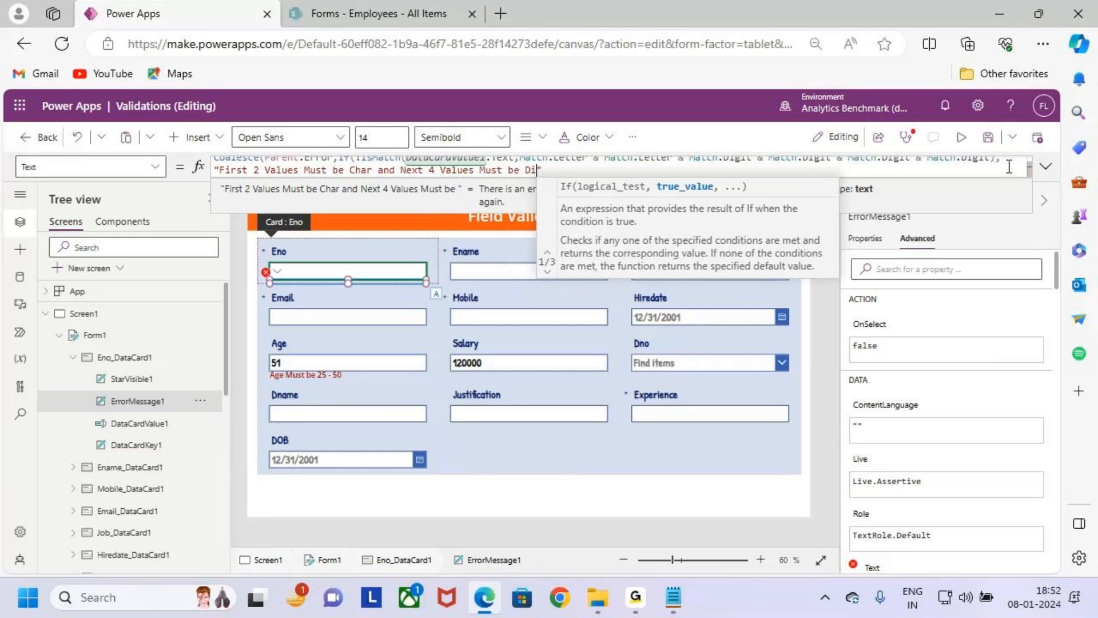
text(gits")
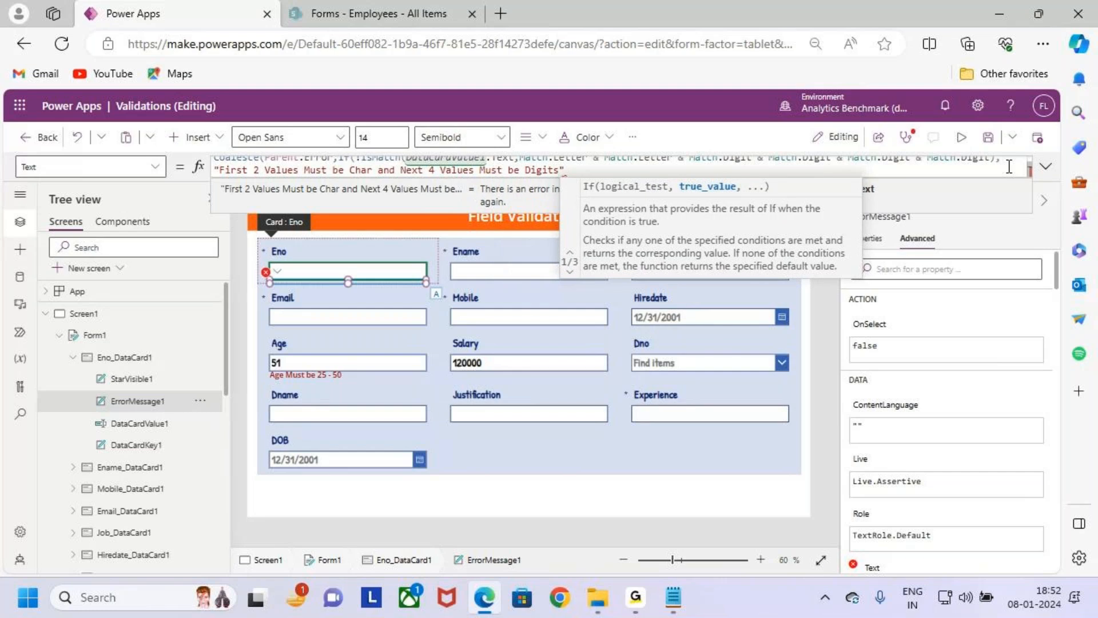
text())
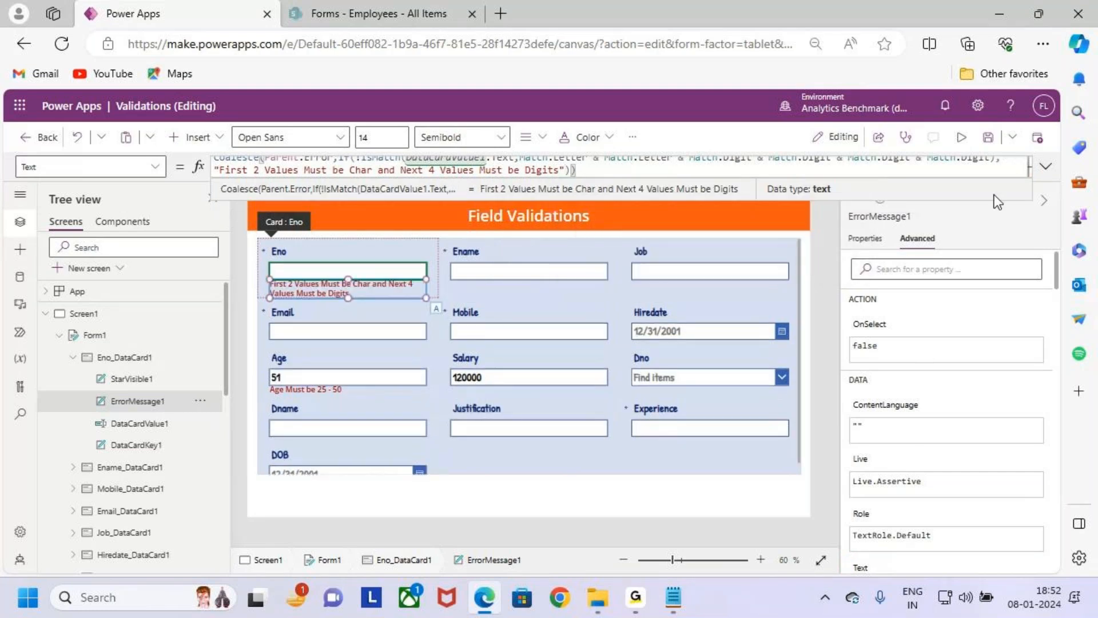
- Expand the formula and mark up IsMatch, DataCardValue1, the match pattern and the error text, and clear the markings
click(1046, 166)
click(607, 179)
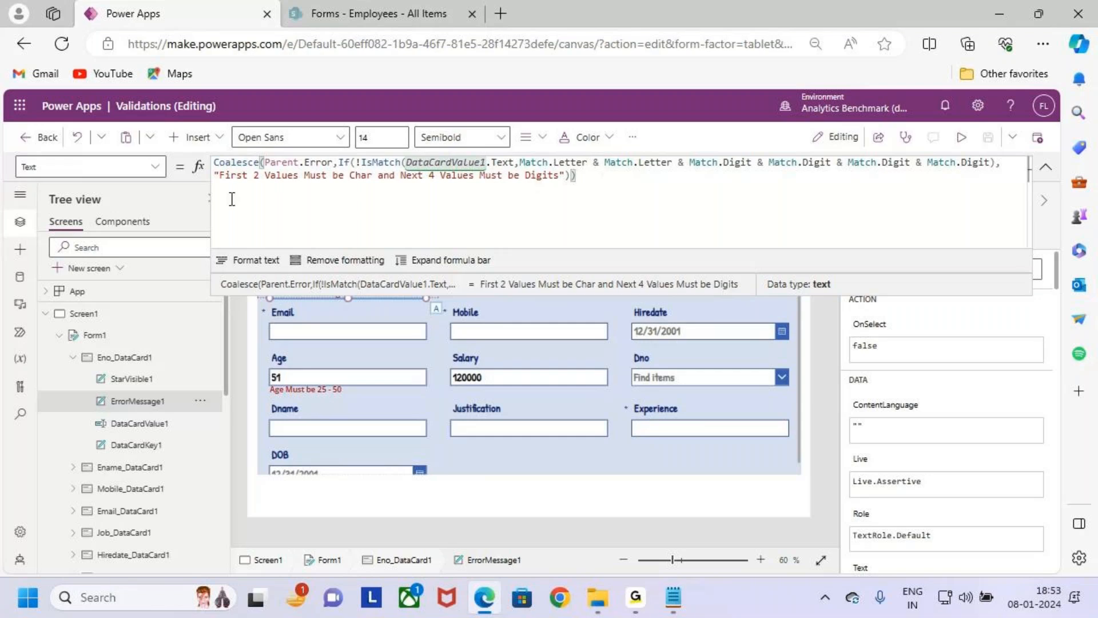
drag(404, 152, 493, 174)
drag(362, 172, 384, 167)
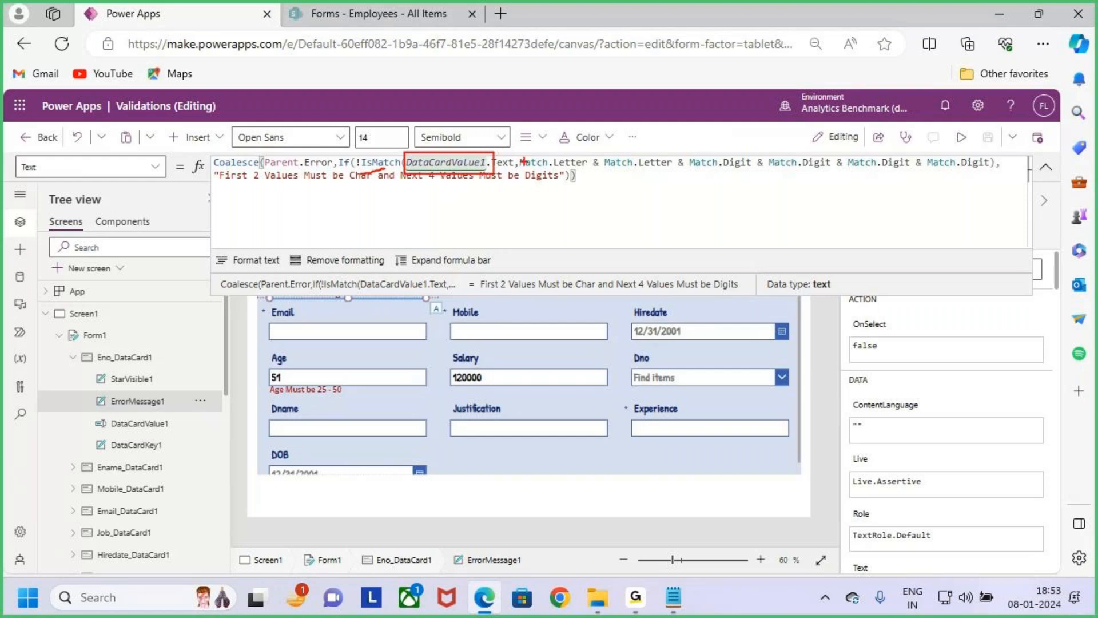
mouse_move(515, 156)
mouse_down()
mouse_move(963, 185)
mouse_move(1004, 174)
mouse_up()
drag(271, 197, 359, 192)
key(Escape)
drag(236, 176, 603, 188)
click(603, 189)
click(1045, 166)
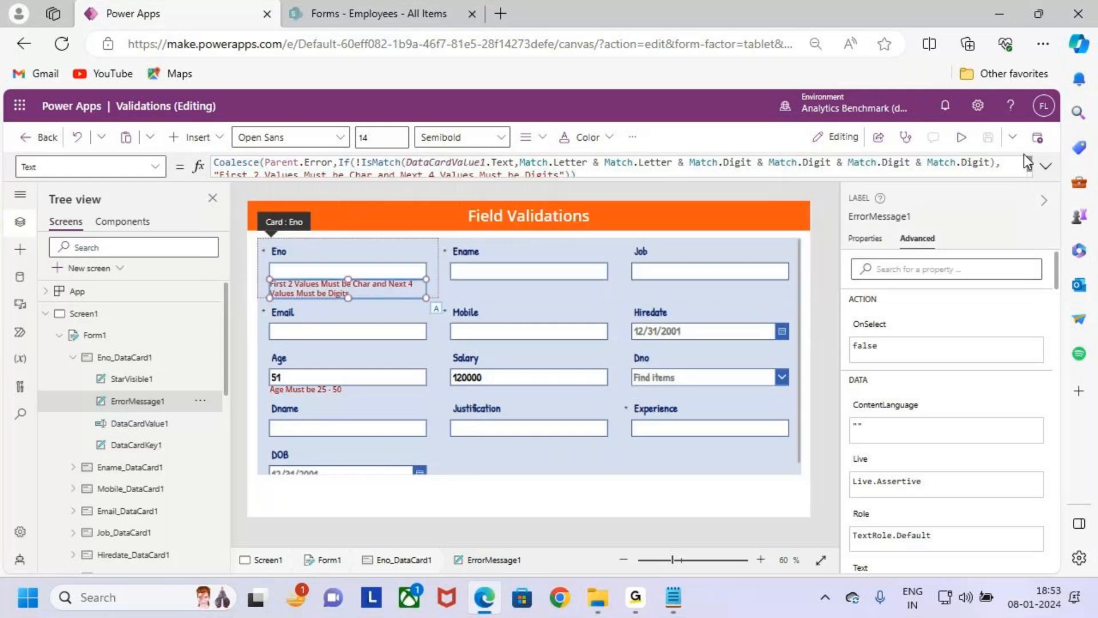
- Preview the app, box the error message under Eno, and return to editing with the tip dismissed
click(961, 140)
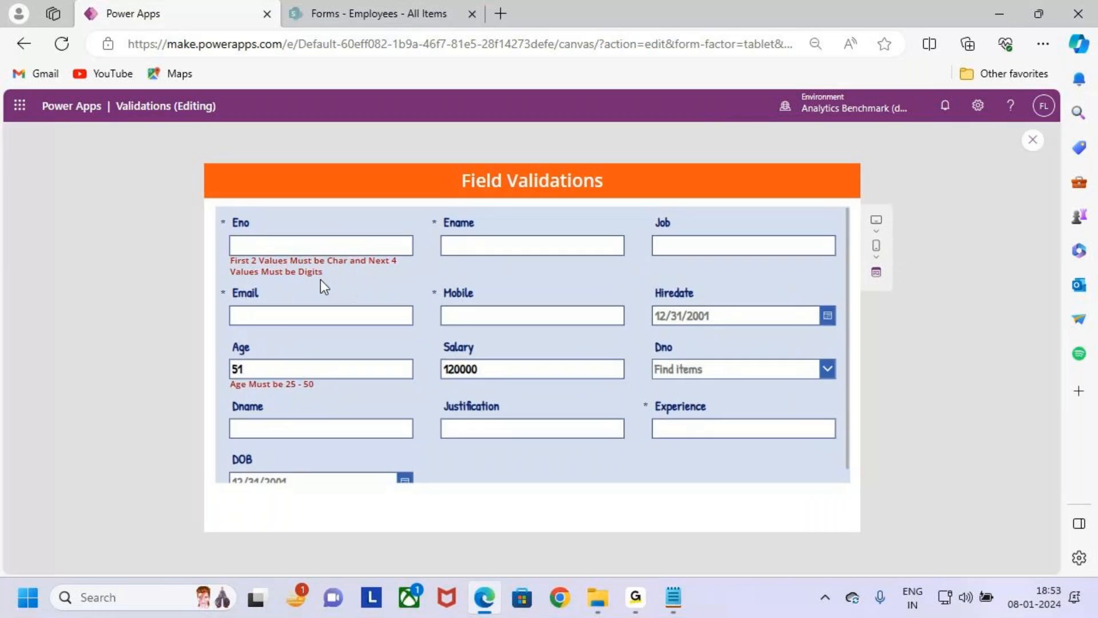
drag(222, 255, 423, 292)
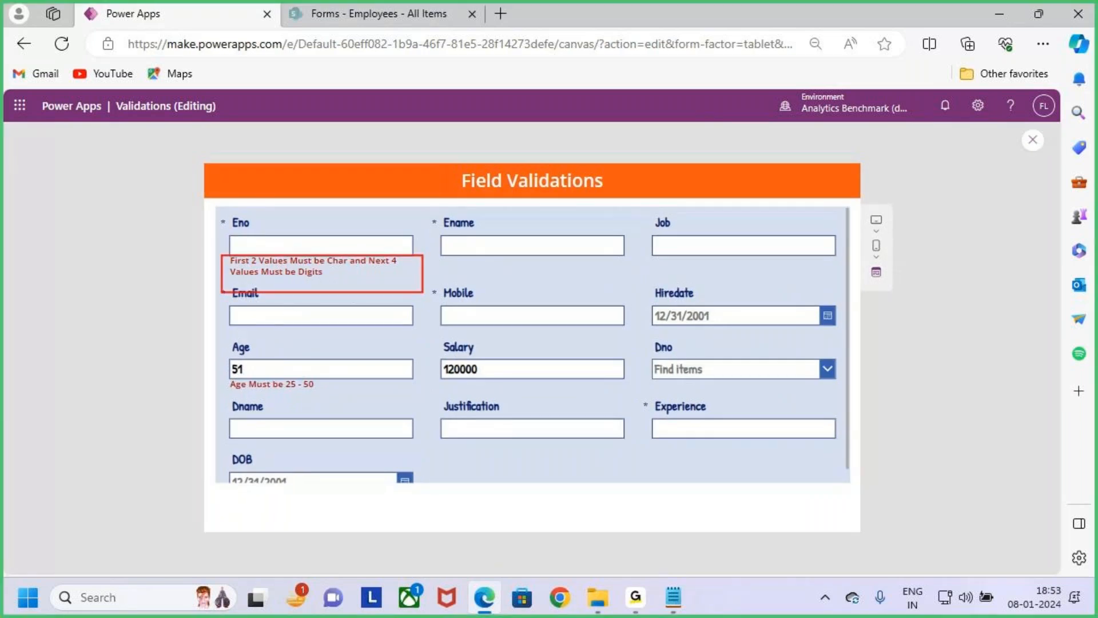
key(Escape)
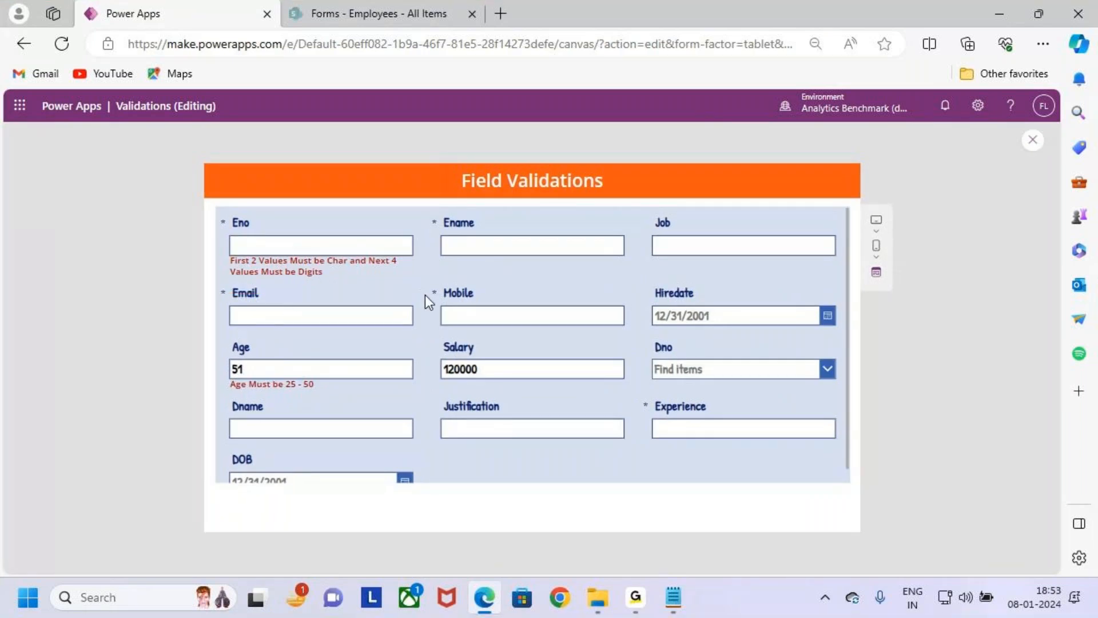
click(1032, 140)
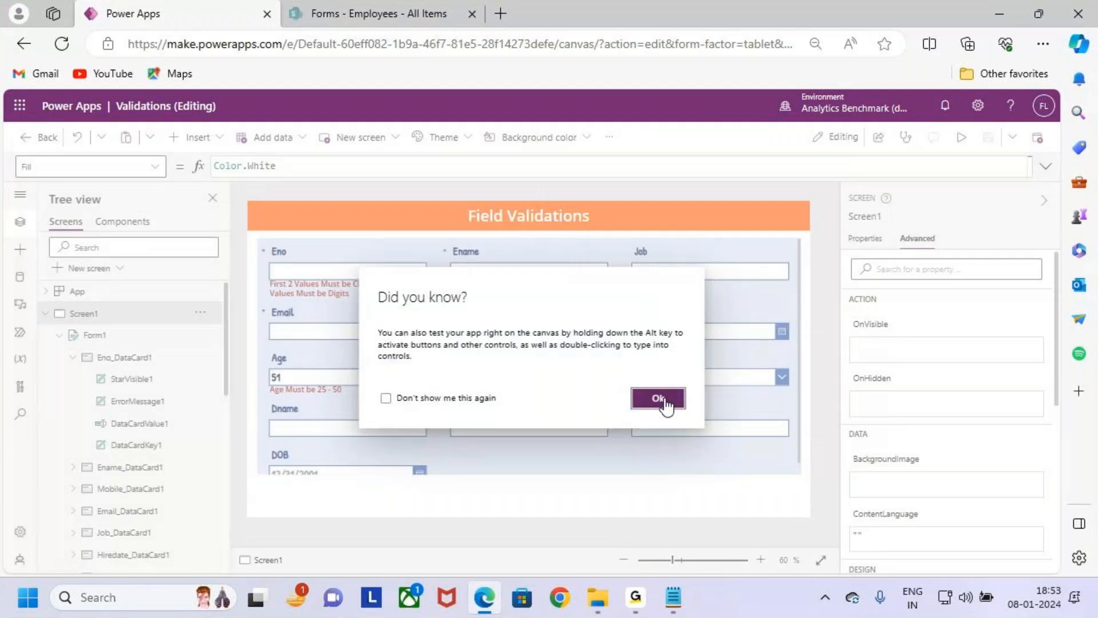
click(658, 398)
- Open the Text formula of the Eno error message and move the !IsMatch condition two lines down inside the If call
click(370, 293)
click(371, 293)
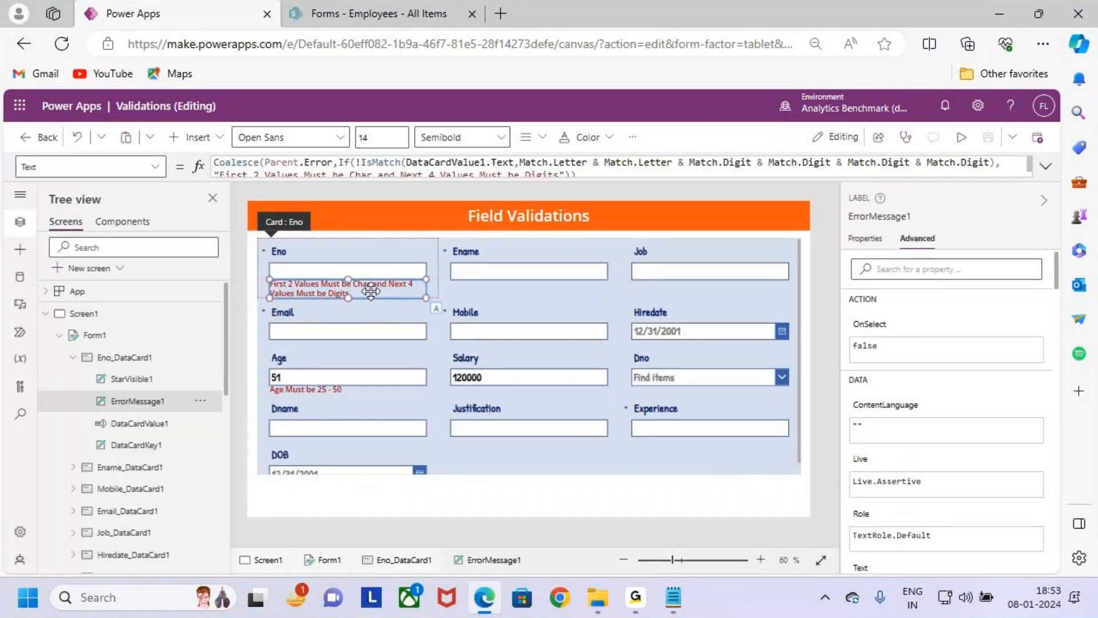
click(1045, 168)
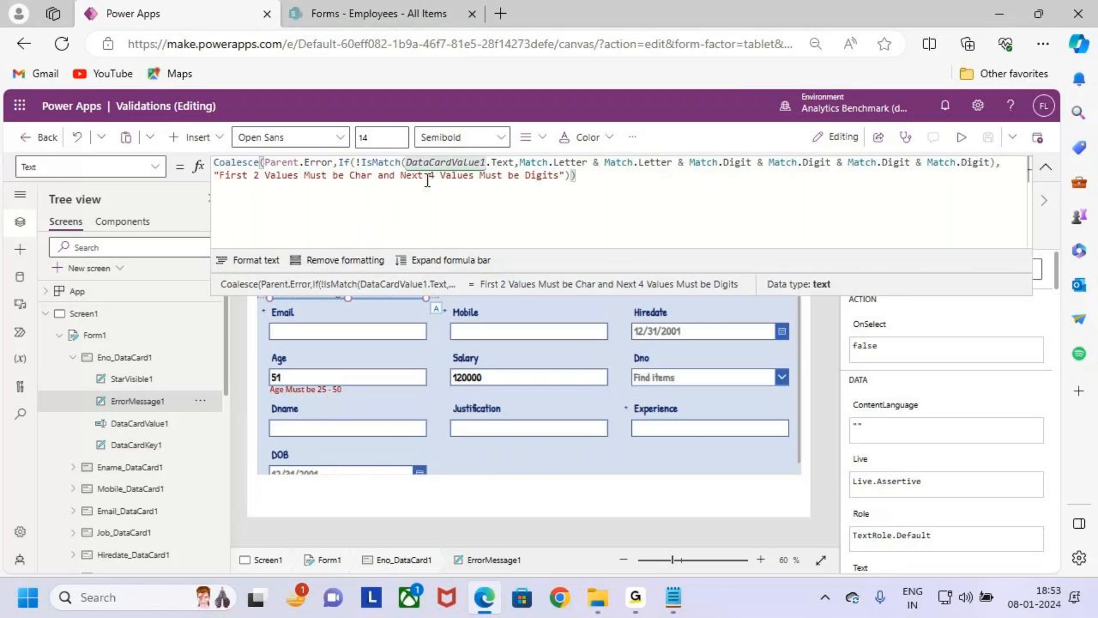
drag(515, 163, 408, 162)
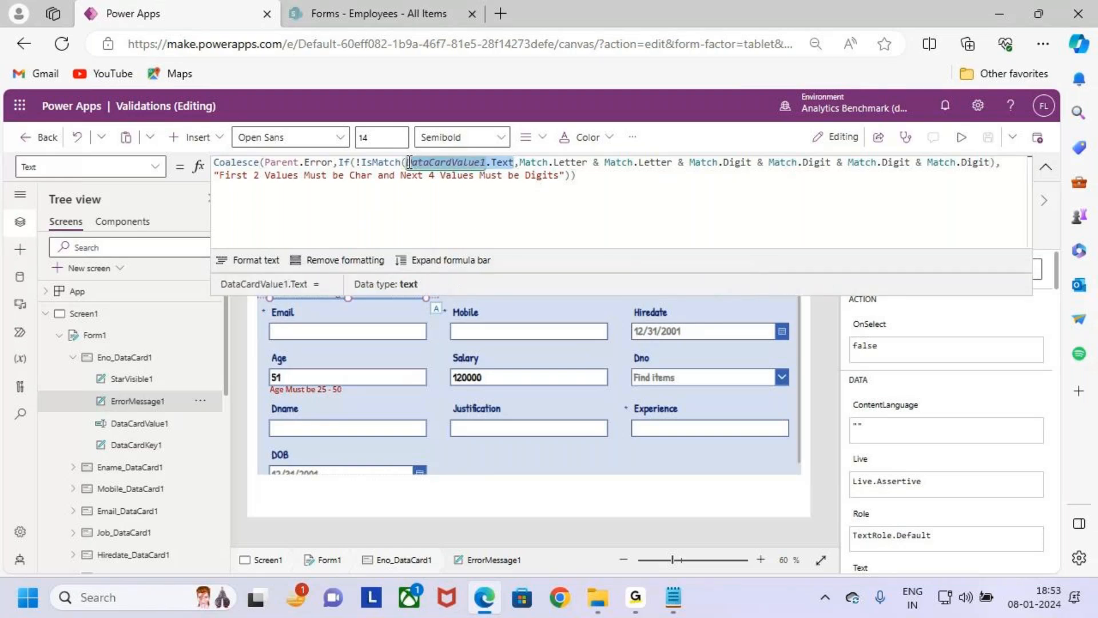
click(360, 163)
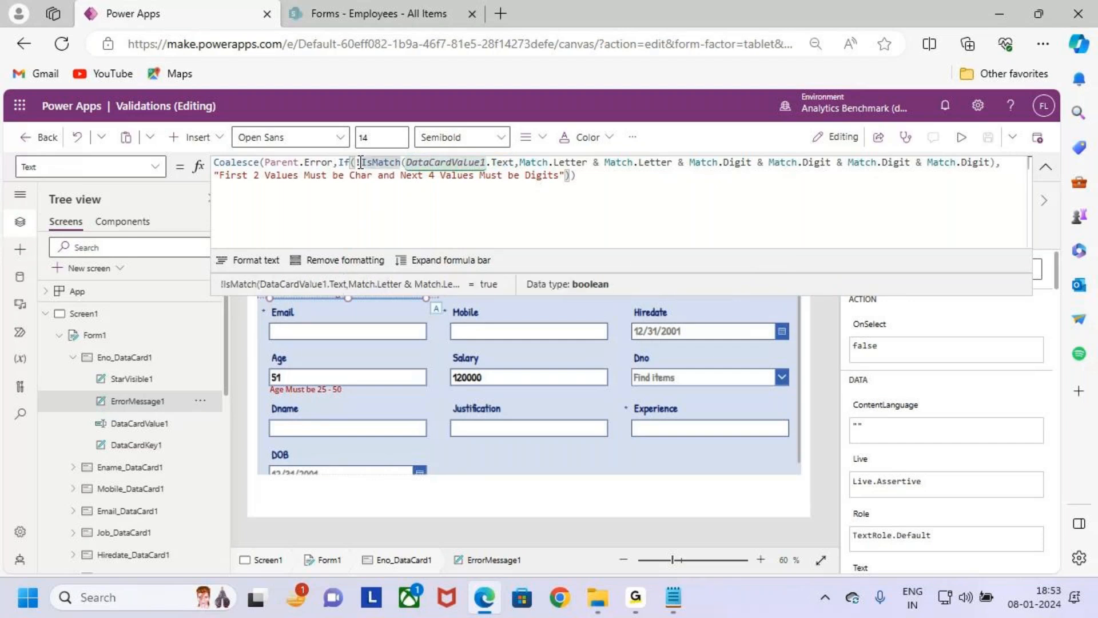
key(Return)
key(Return)
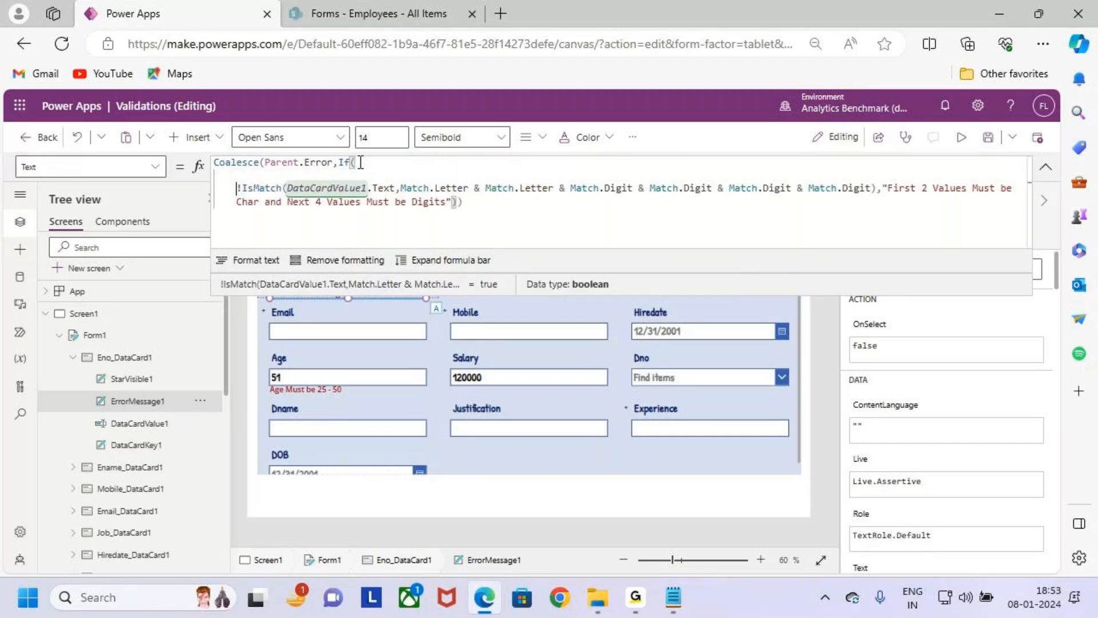
- Insert the condition !IsBlank(DataCardValue1.Text) at the start of the If call, above the IsMatch condition
text(IsBlank)
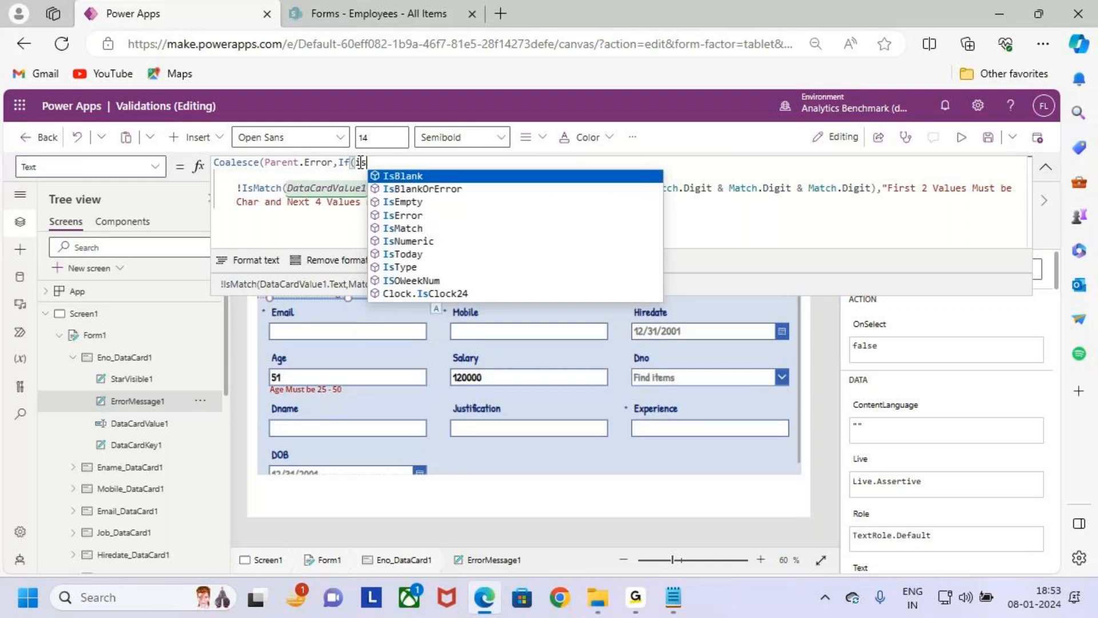
click(360, 162)
text(!IsBlank)
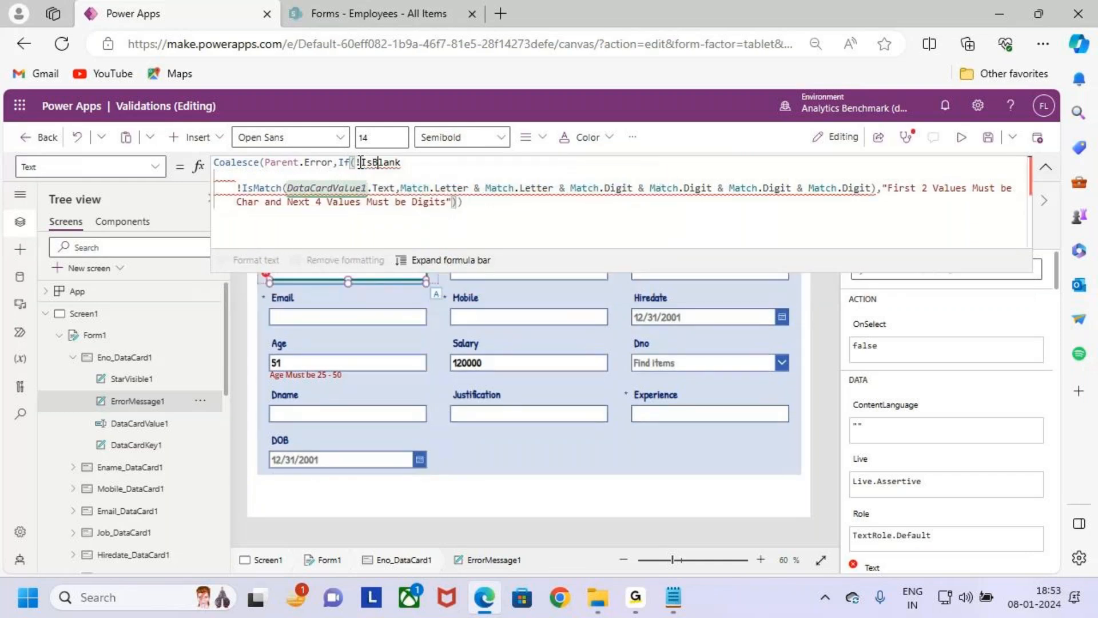
text((DataCardValue1.Text))
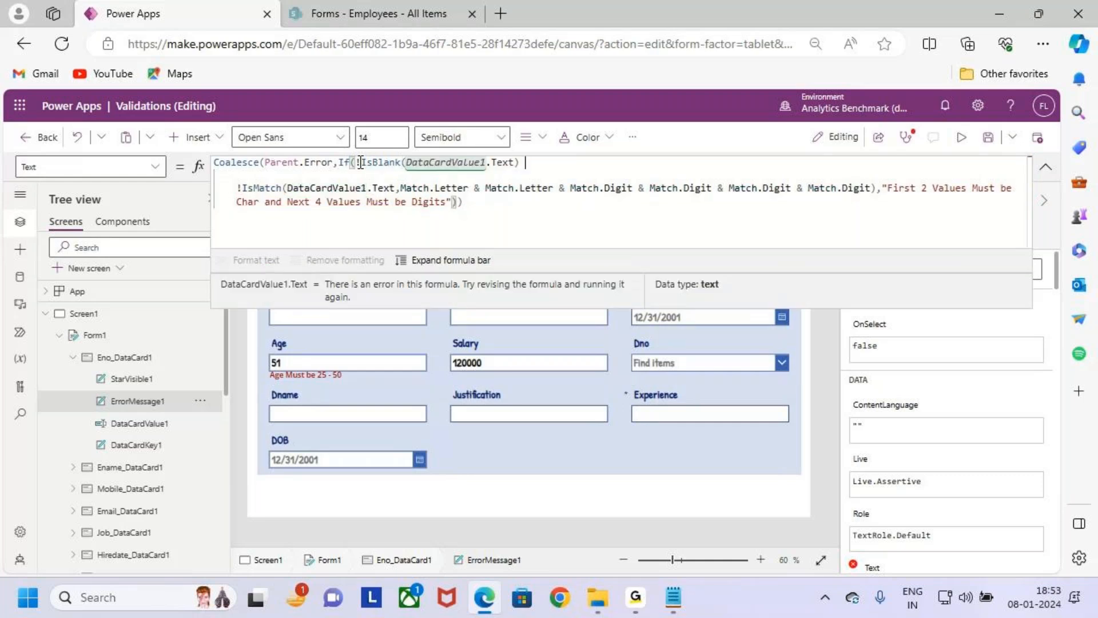
text( &7^&)
- Join the IsBlank and IsMatch conditions with &&, and clear the markings drawn over the formula
key(BackSpace)
key(BackSpace)
key(BackSpace)
key(BackSpace)
key(BackSpace)
key(BackSpace)
text(x)
key(BackSpace)
key(BackSpace)
key(BackSpace)
text(xt()
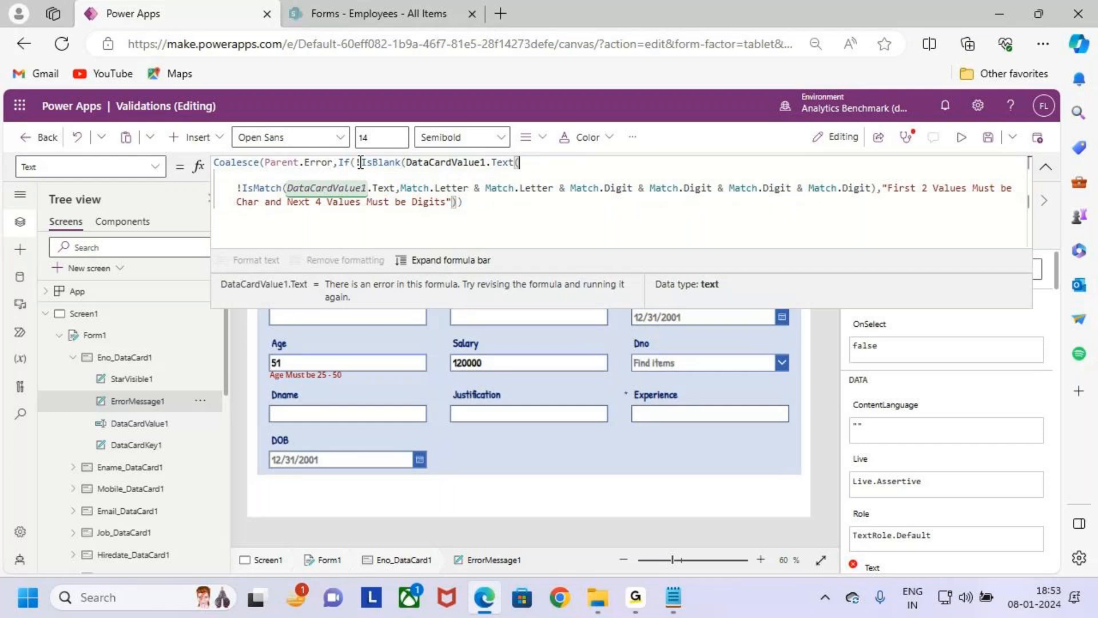
key(BackSpace)
text() &&&)
key(BackSpace)
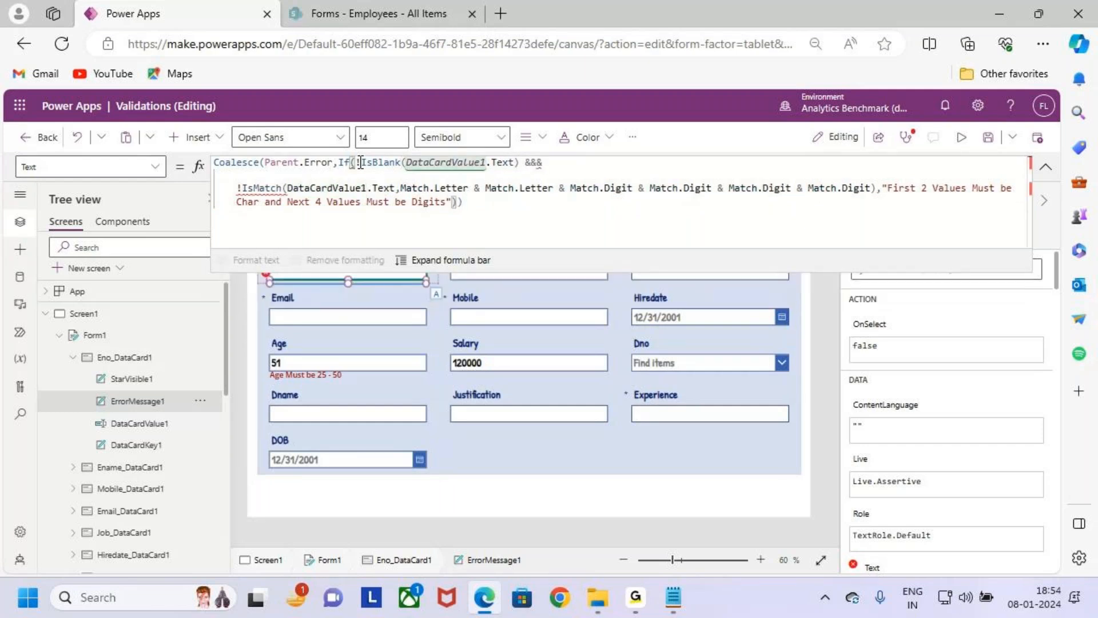
click(569, 176)
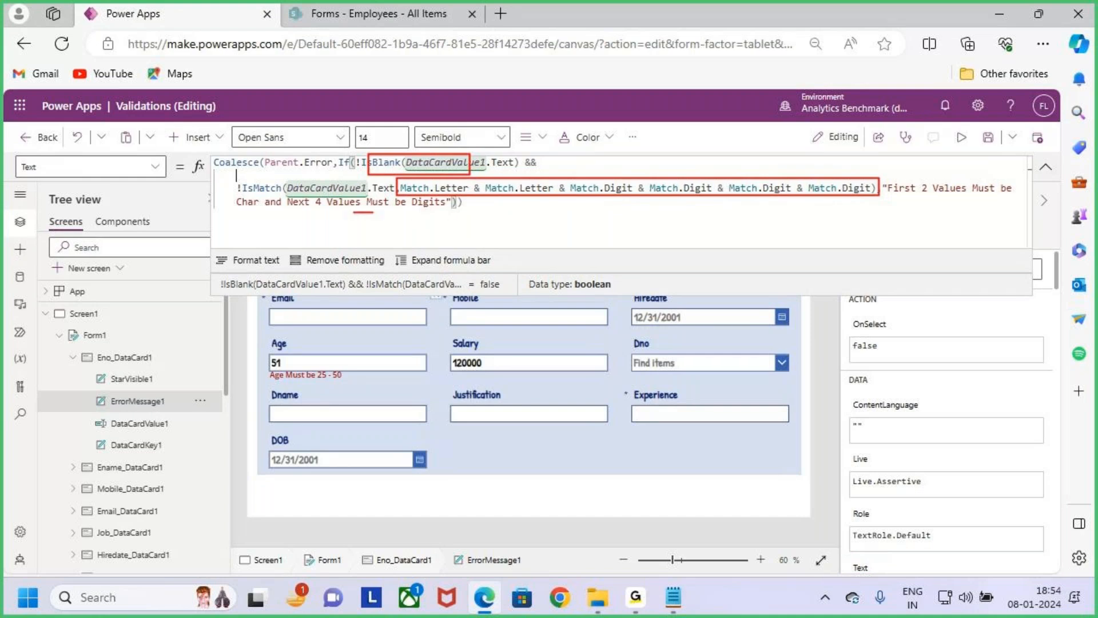
key(Escape)
click(531, 219)
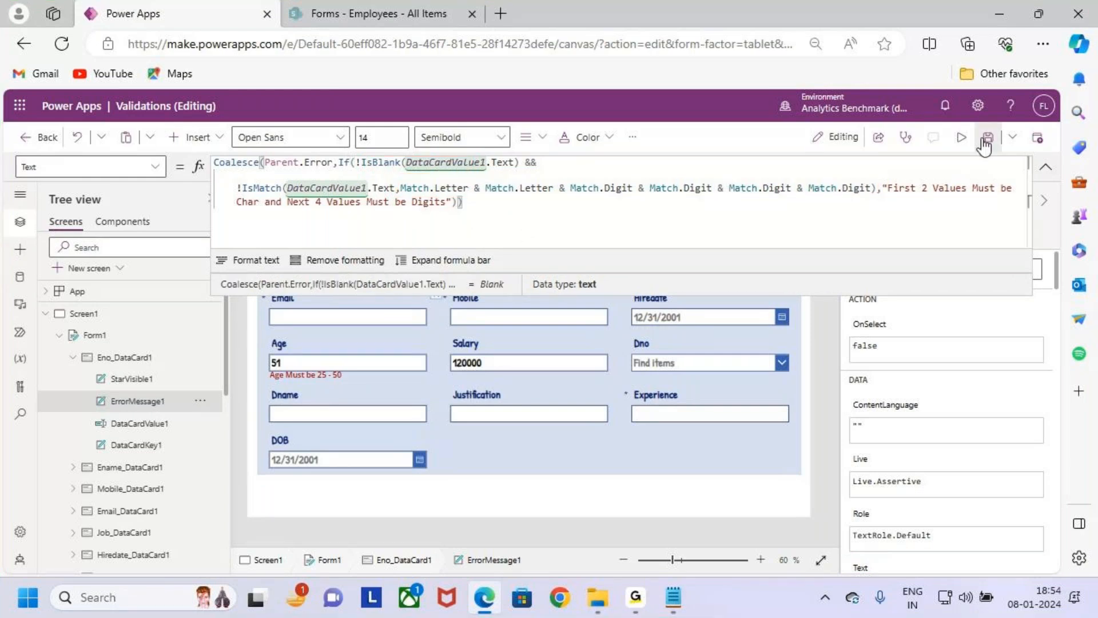
- Preview the app, test the Eno field with ab1234, and mark up the entry and clear the marking
click(962, 137)
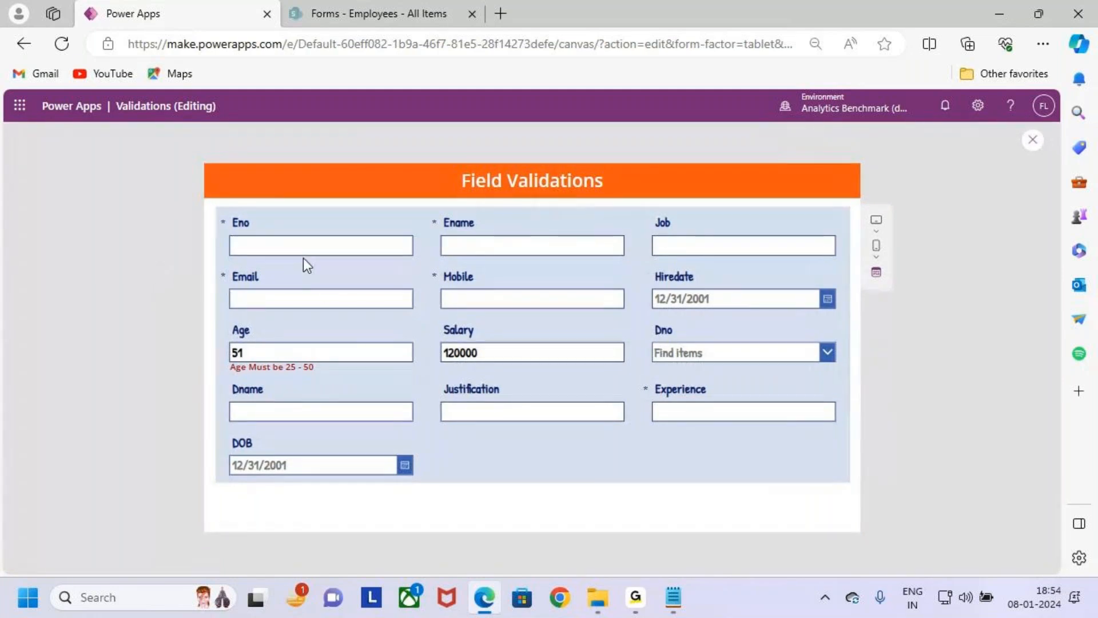
click(371, 248)
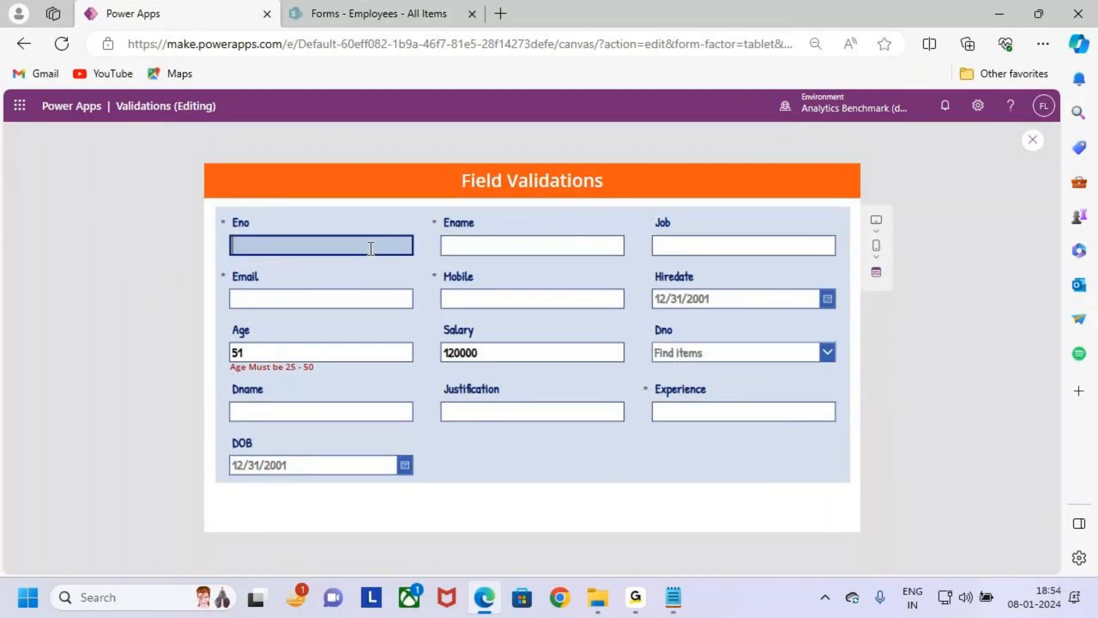
text(ab1234)
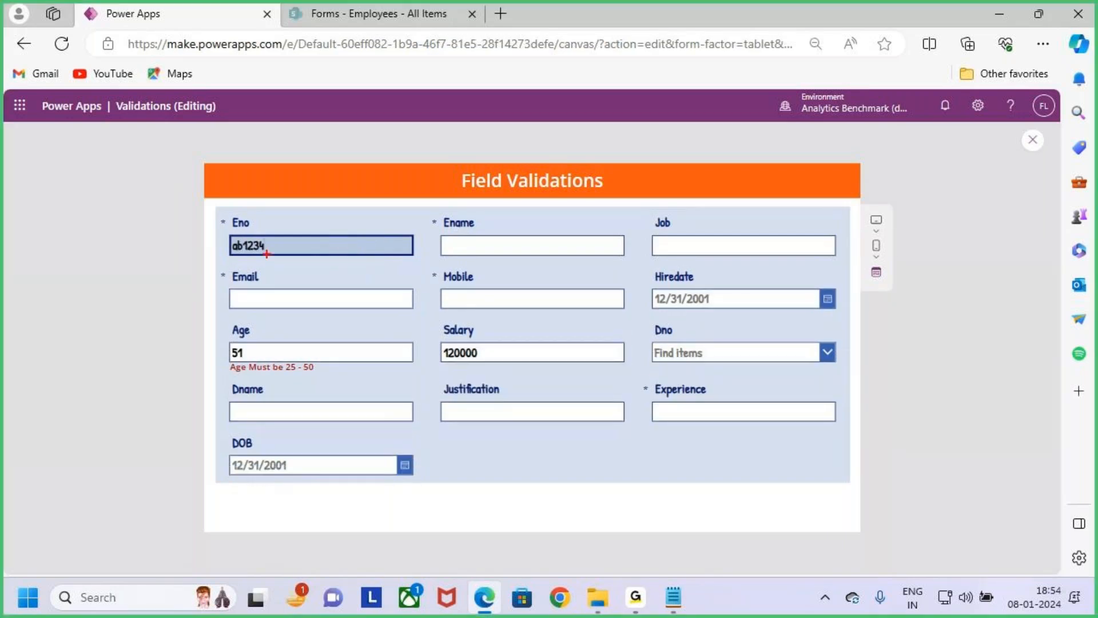
drag(236, 206, 236, 239)
key(Escape)
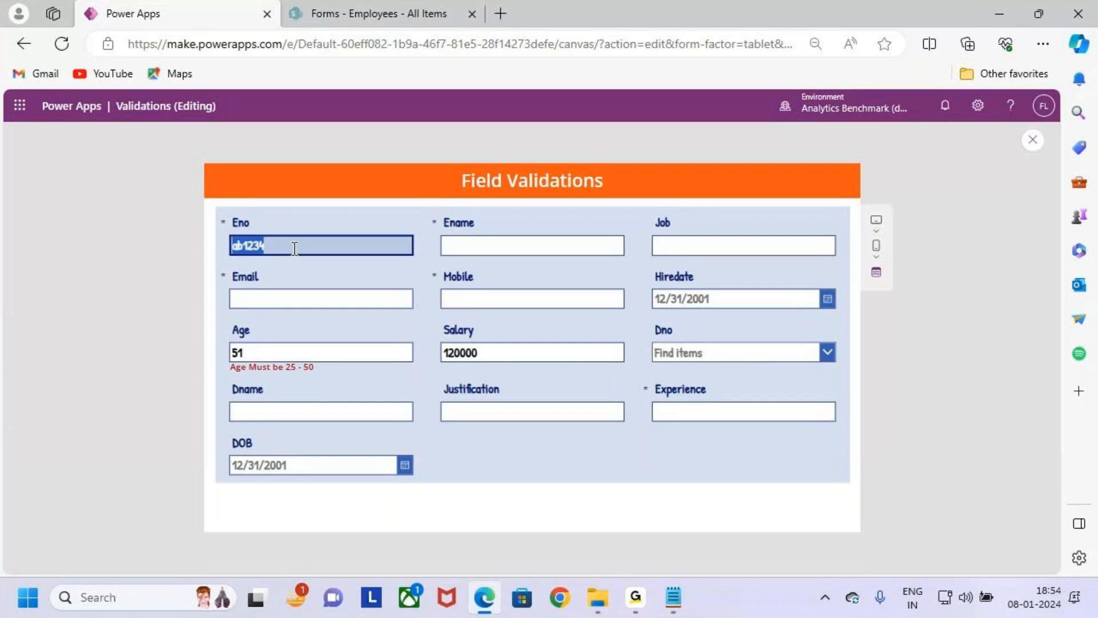
- Replace the Eno entry with digits first, ending with 12as12, to test the validation against a wrong pattern
text(5)
key(BackSpace)
text(4)
key(BackSpace)
key(BackSpace)
key(BackSpace)
key(BackSpace)
key(BackSpace)
key(BackSpace)
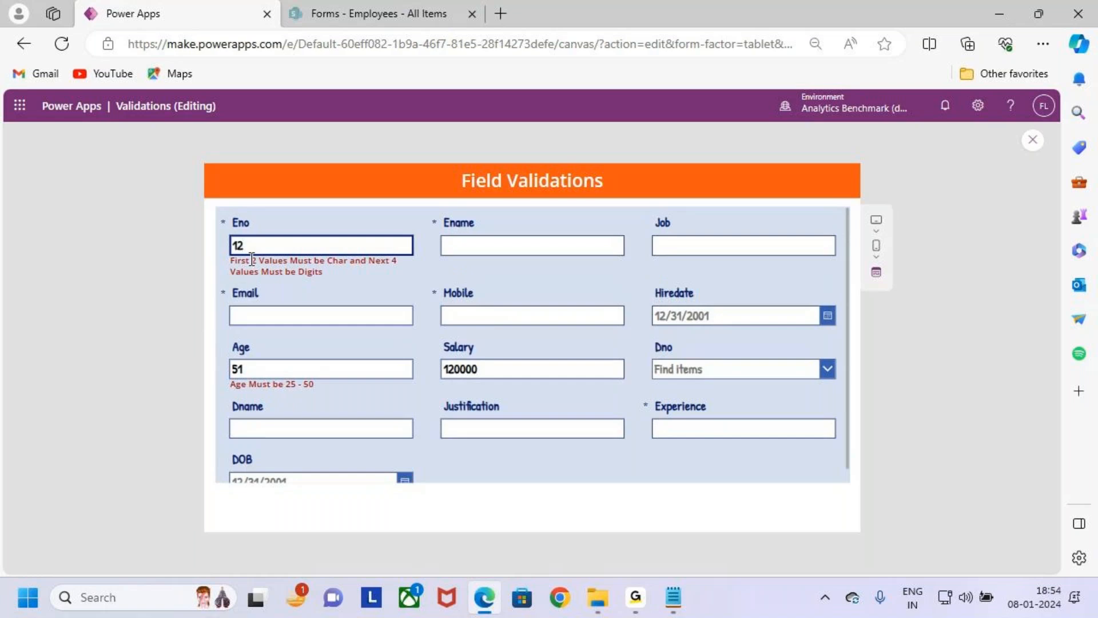
text(as123)
key(BackSpace)
double_click(285, 247)
click(299, 248)
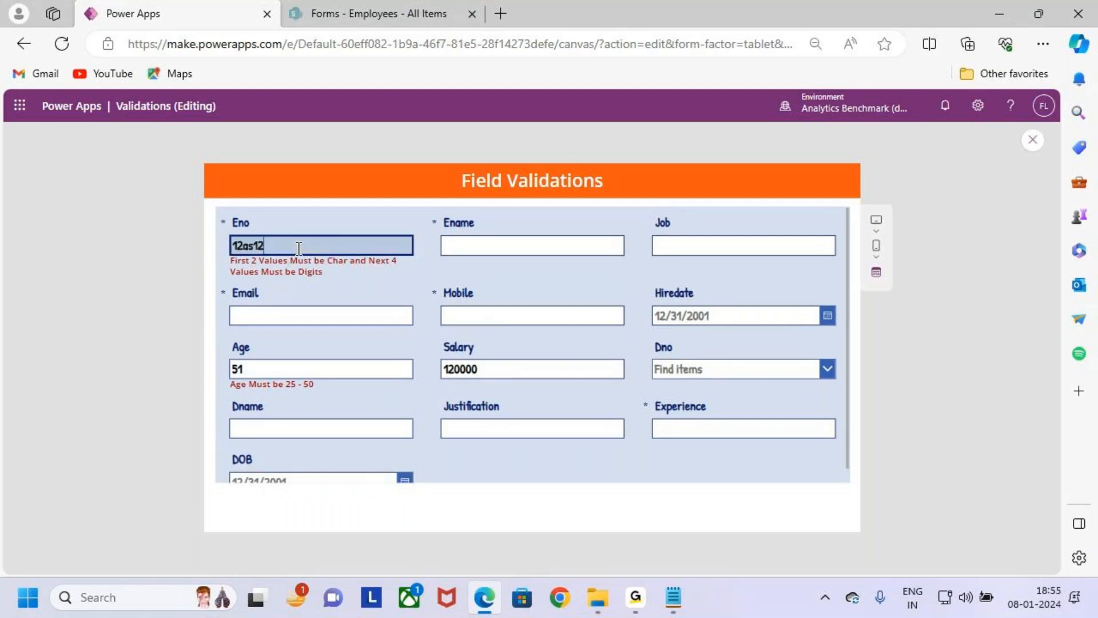
- Replace the Eno entry with the uppercase value AB1234
key(BackSpace)
key(BackSpace)
text(ab)
key(BackSpace)
key(BackSpace)
key(BackSpace)
key(Caps_Lock)
text(AB1234)
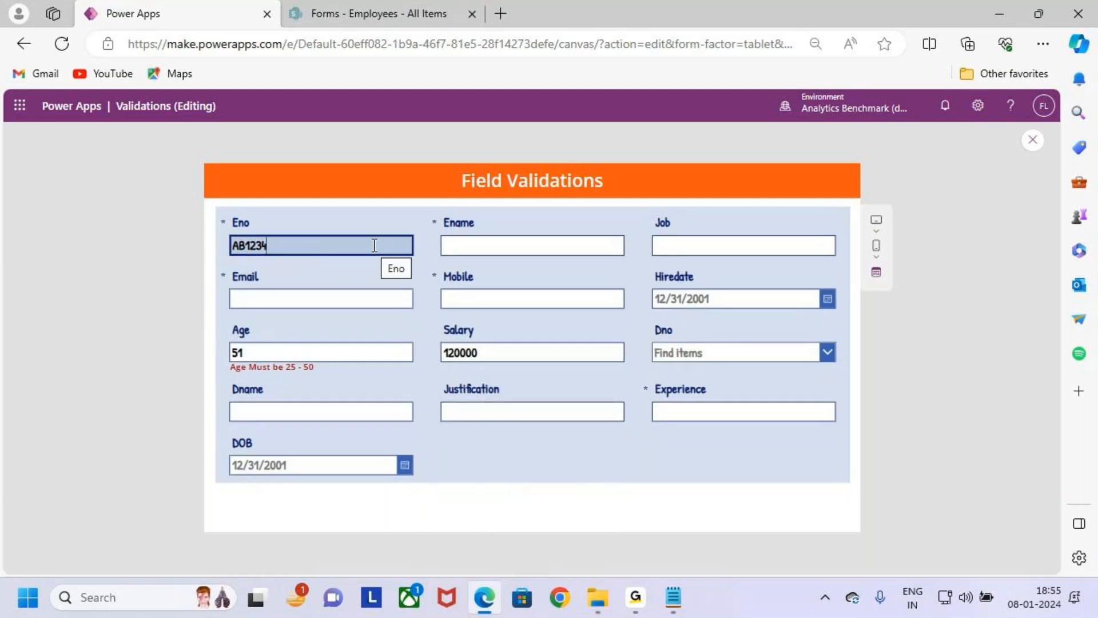
- Return to editing, dismiss the tip, and show the full Text formula of ErrorMessage1 in the Eno card
click(1032, 143)
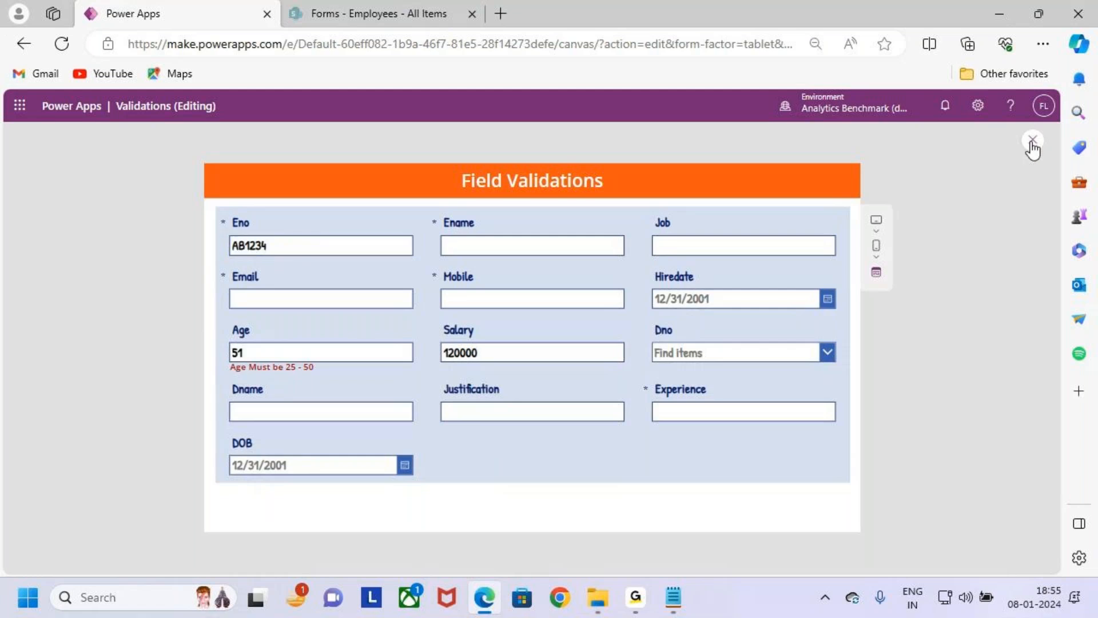
click(659, 399)
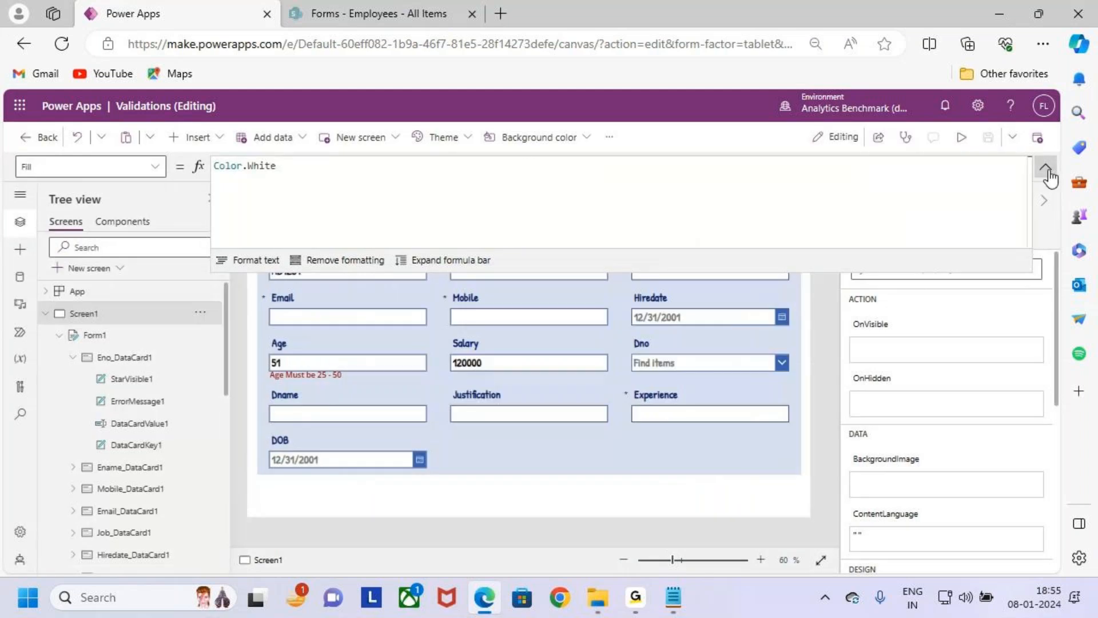
click(1047, 166)
click(293, 268)
click(345, 269)
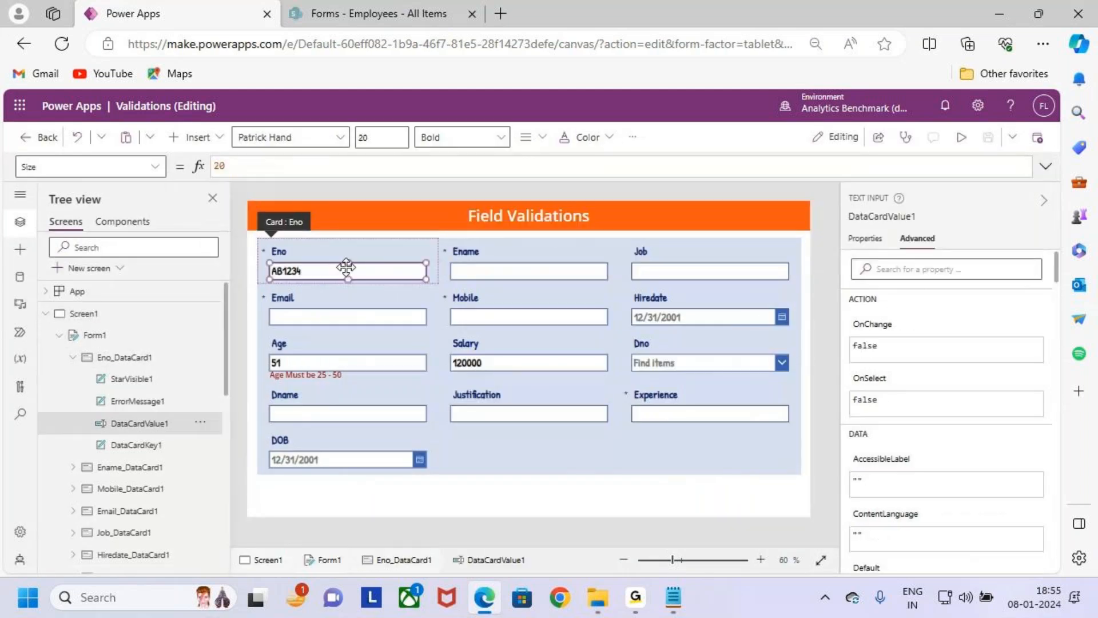
click(146, 402)
click(1045, 166)
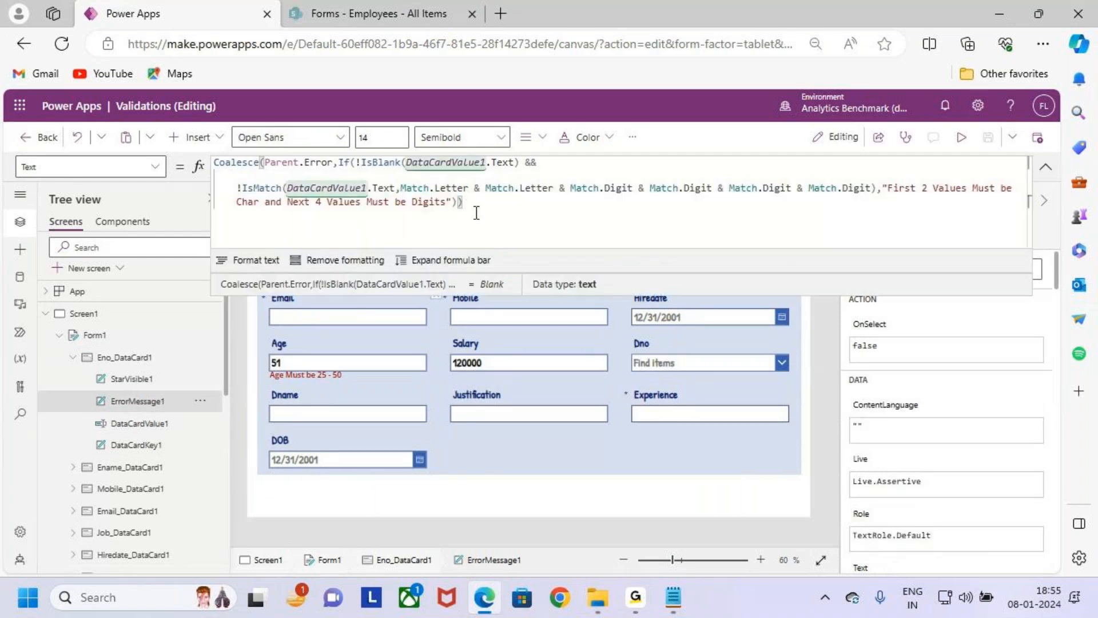
- Mark up the IsMatch condition with its Match.Letter and Match.Digit parts in the formula, and clear the markings
mouse_move(279, 178)
mouse_down()
mouse_move(372, 196)
mouse_move(960, 198)
mouse_move(925, 207)
mouse_move(883, 199)
mouse_up()
drag(453, 191, 469, 185)
drag(486, 198, 515, 184)
drag(589, 196, 620, 195)
drag(661, 194, 765, 195)
drag(805, 197, 852, 196)
key(Escape)
key(ctrl+2)
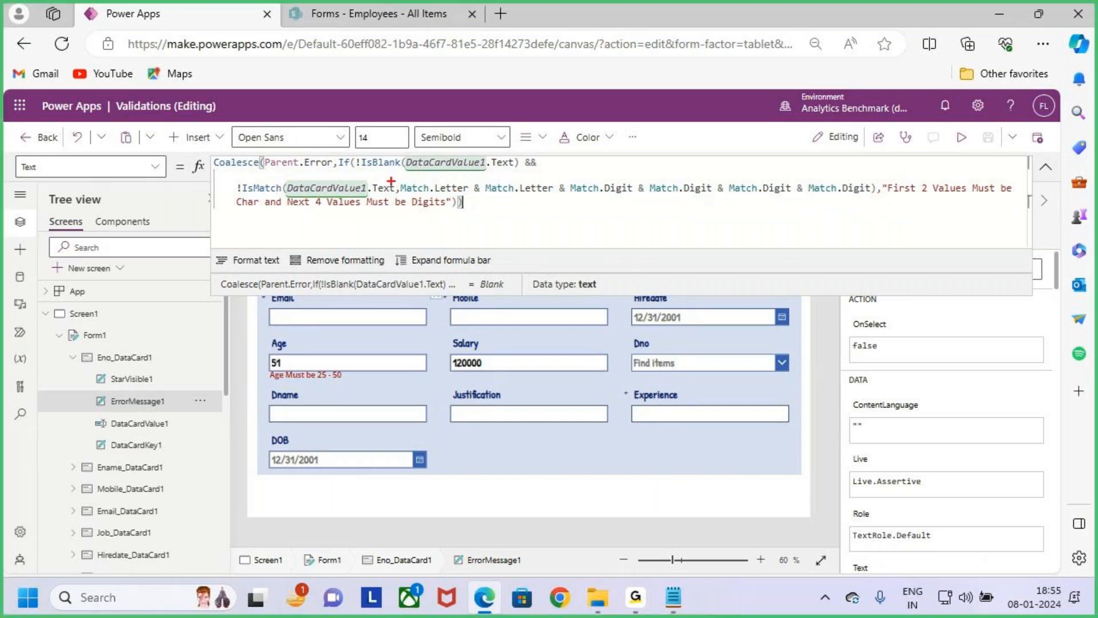
drag(391, 181, 557, 199)
drag(679, 180, 897, 200)
key(Escape)
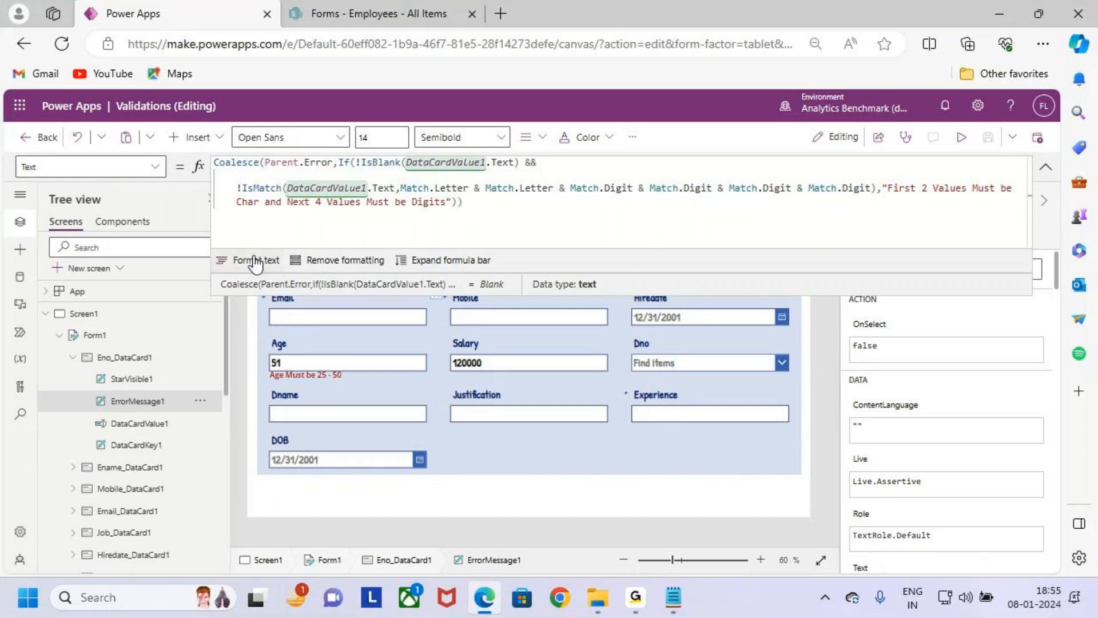
- Format the Eno error formula into indented lines and enlarge the formula bar to show all of it
click(224, 261)
click(451, 260)
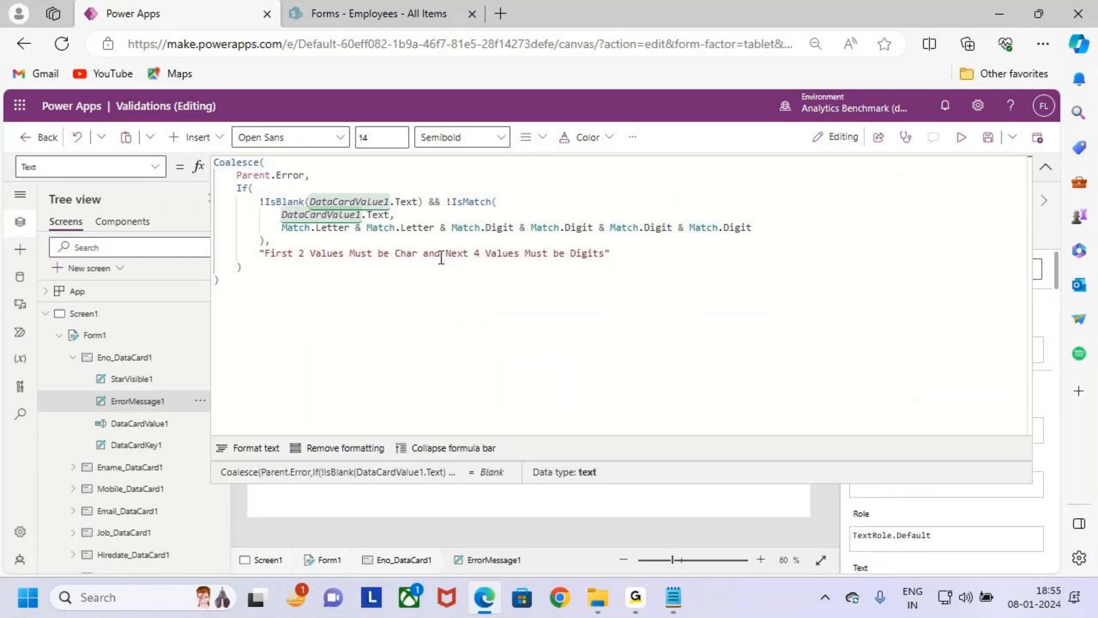
drag(402, 284, 329, 246)
key(ctrl+a)
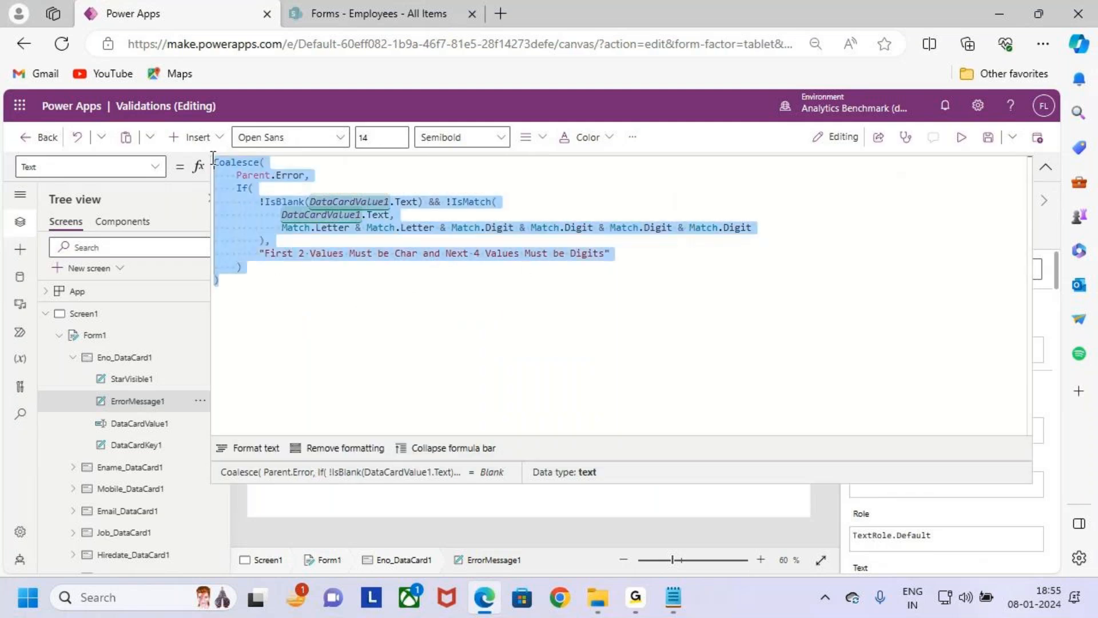
click(323, 344)
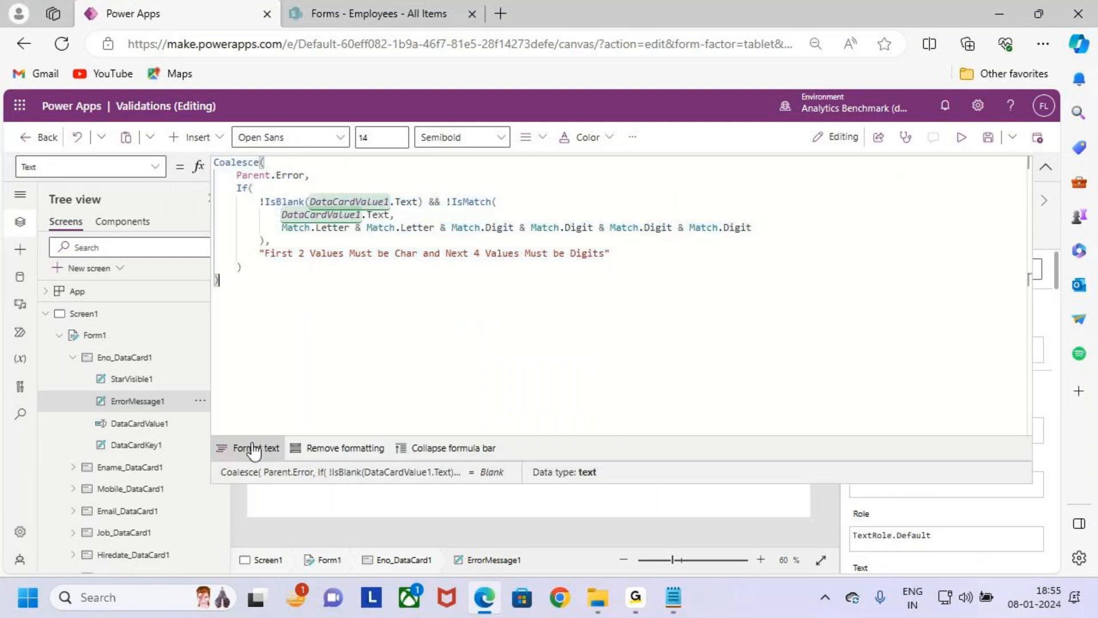
- Remove the formatting from the Eno error formula and format it into indented lines again
click(355, 452)
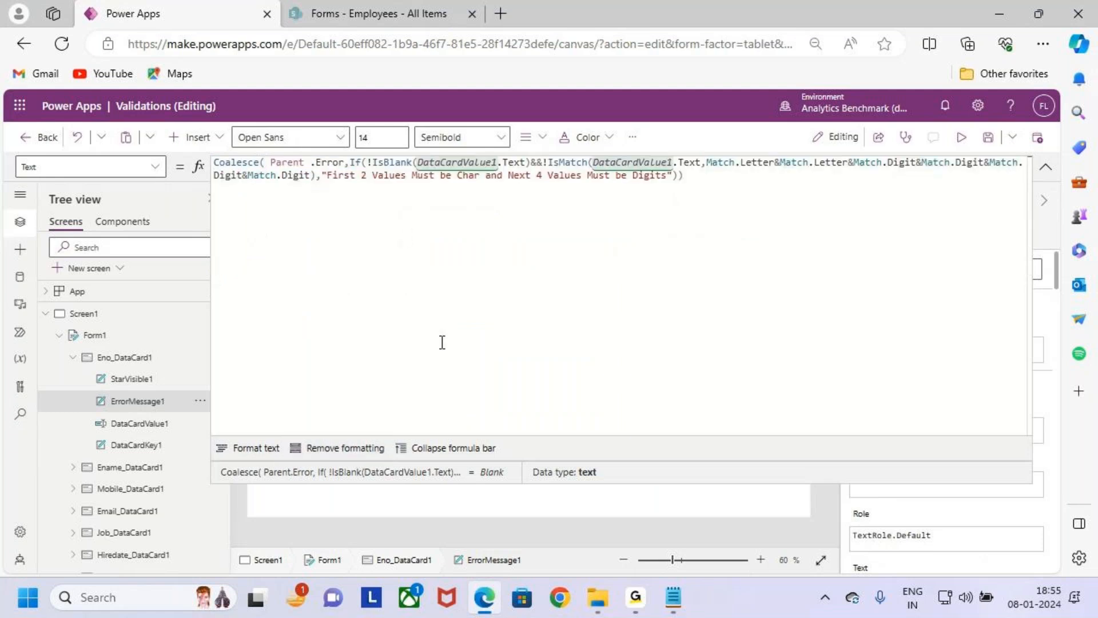
click(261, 449)
click(436, 281)
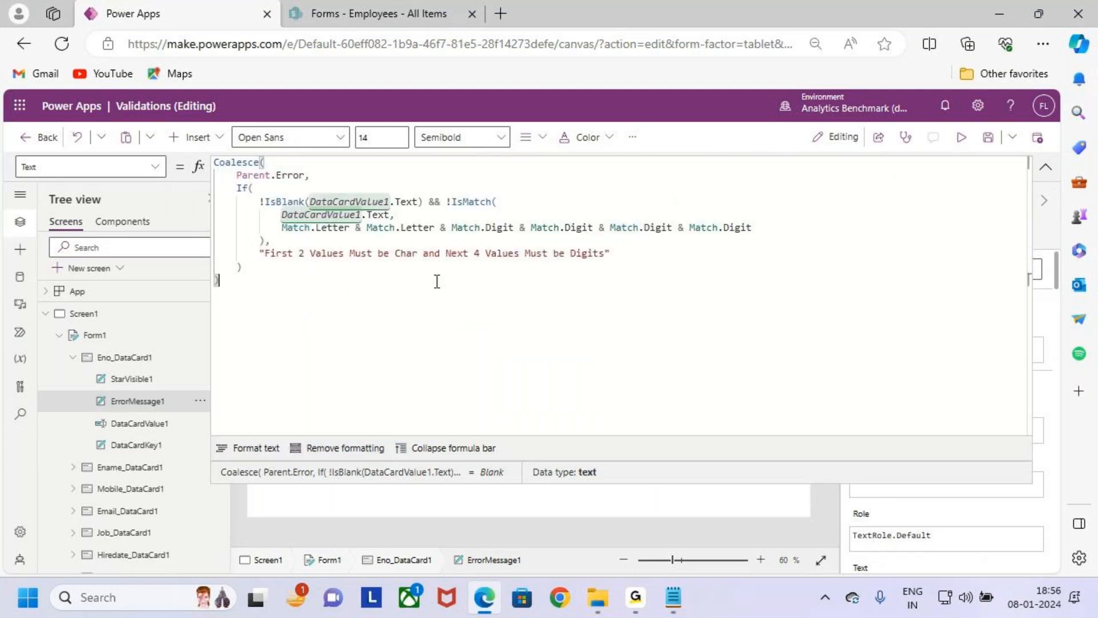
- Save the app, collapse the formula bar, and select the Eno card in the form
click(989, 143)
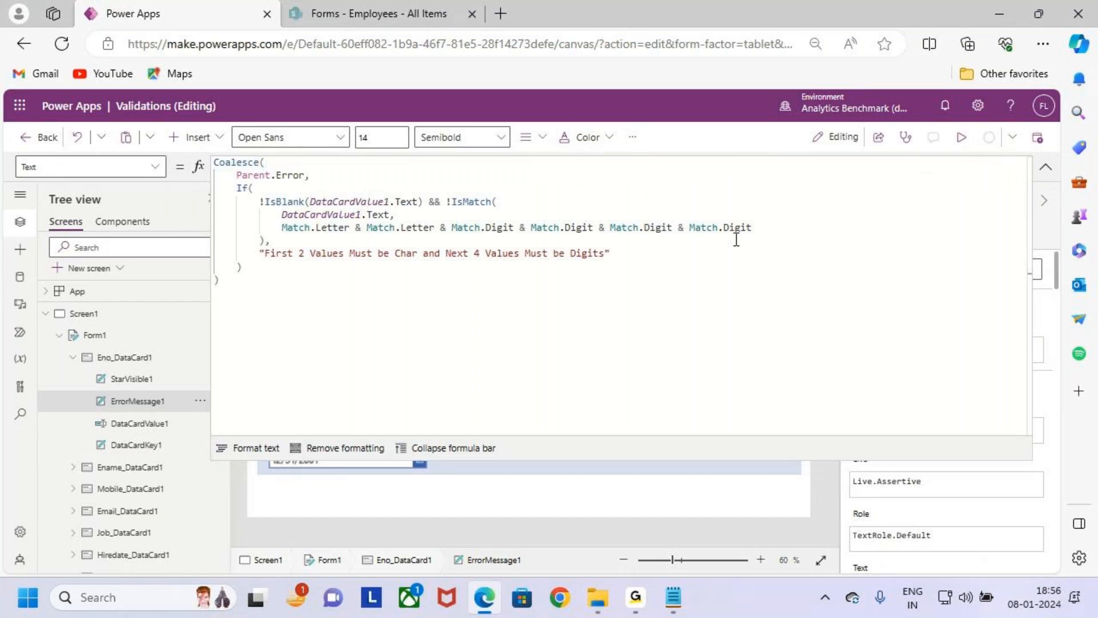
click(672, 280)
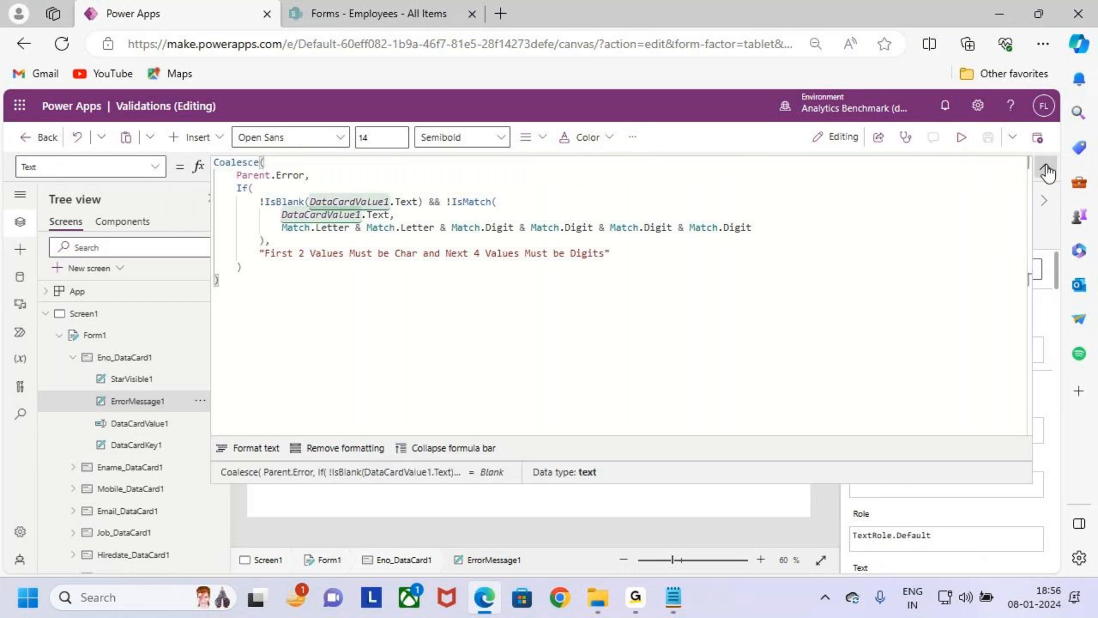
click(1044, 172)
click(372, 269)
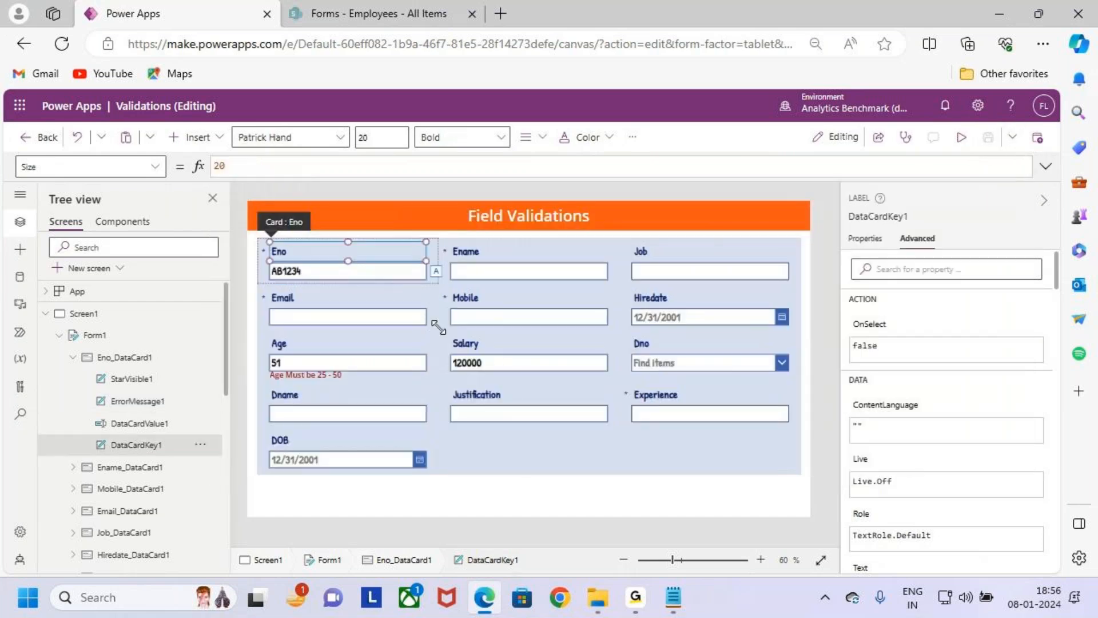
click(348, 268)
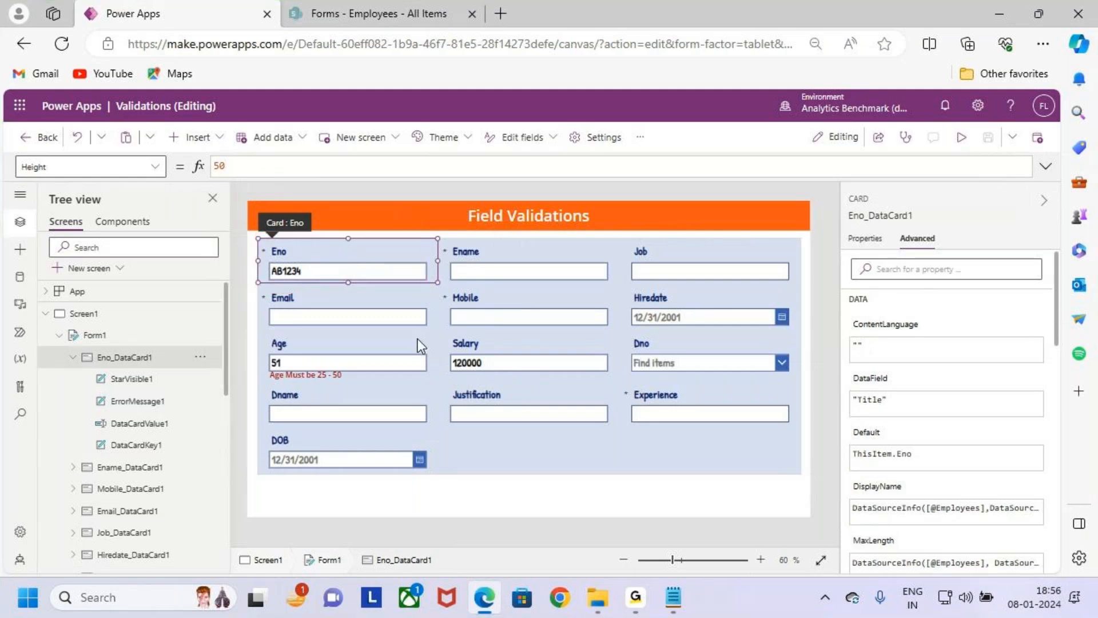
- Switch to the Notepad validation notes and review the Case 5 : Eno requirements
click(673, 597)
scroll(149, 377, down, 5)
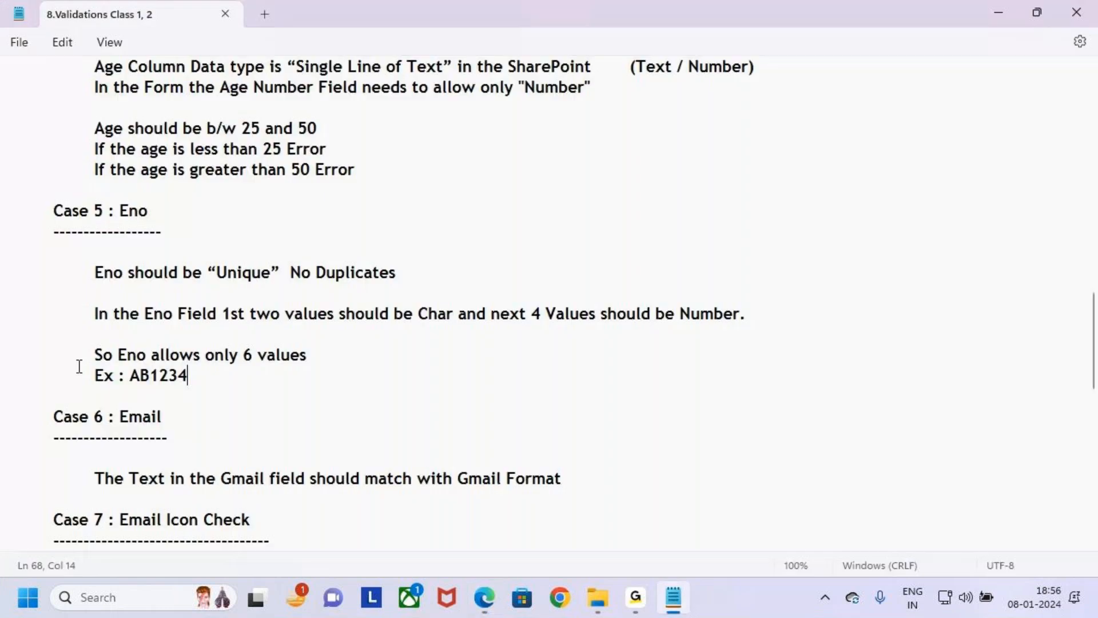
- Review the Case 6 : Email requirement in the notes, switch back to Power Apps, and select the Email card
scroll(151, 376, up, 2)
drag(54, 290, 362, 357)
click(629, 361)
key(alt+Tab)
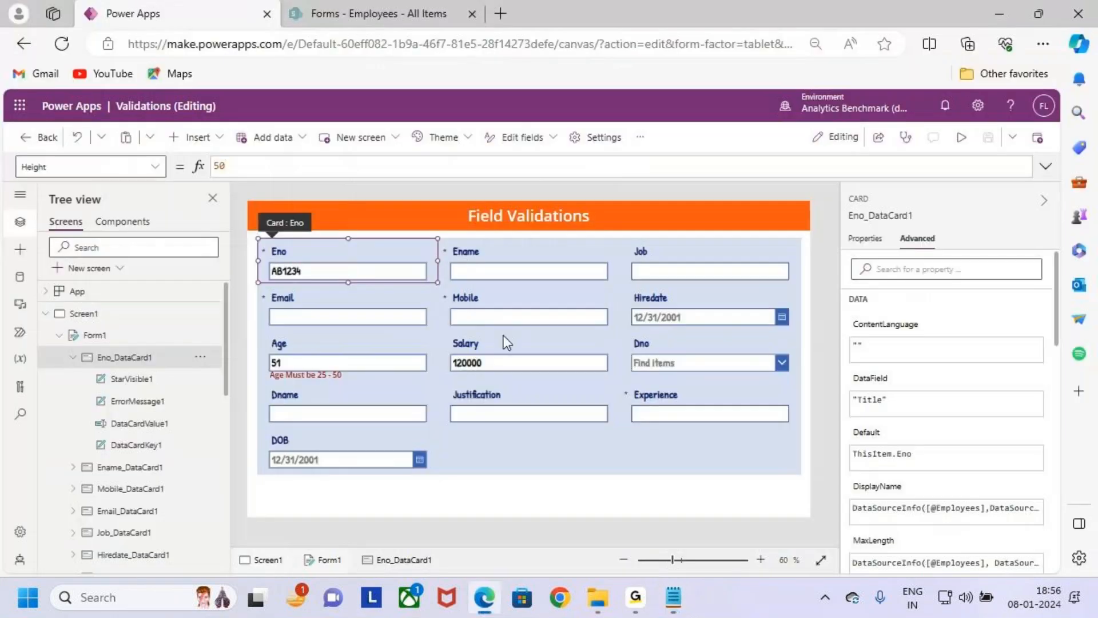
click(333, 310)
key(ctrl+2)
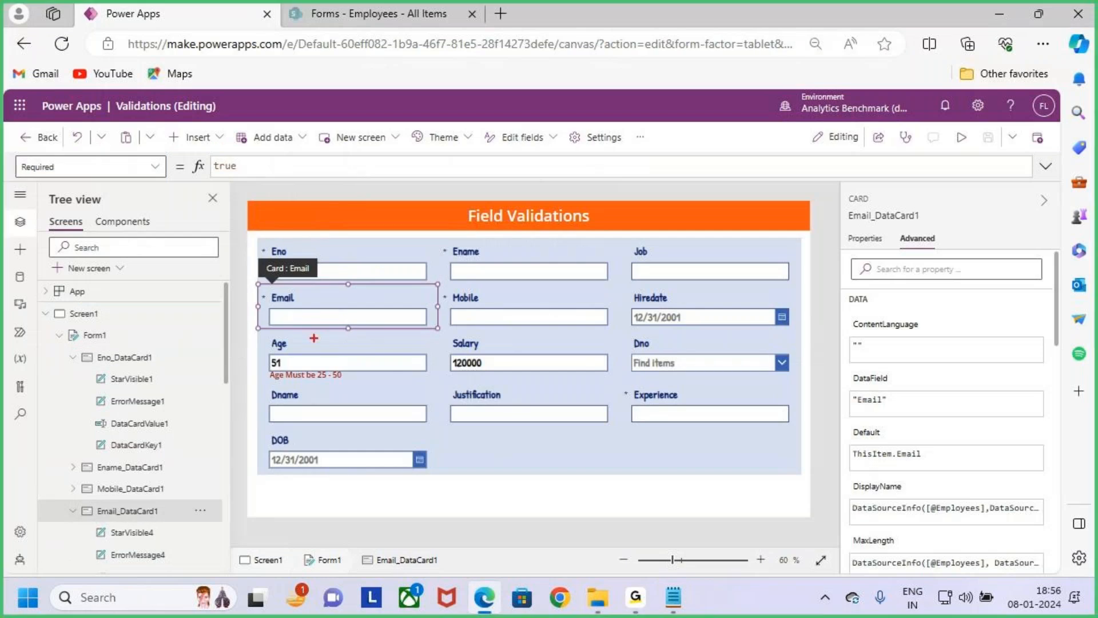
drag(265, 296, 398, 340)
key(Escape)
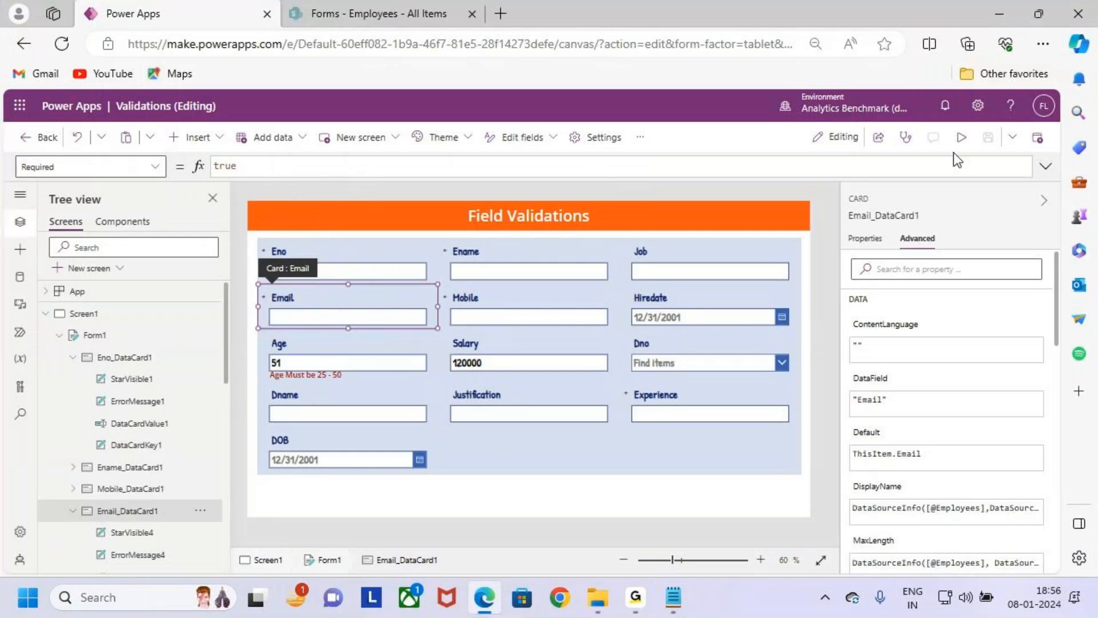
- Preview the app and enter a malformed e-mail address with digits after the @ sign in the Email field
click(954, 144)
click(345, 293)
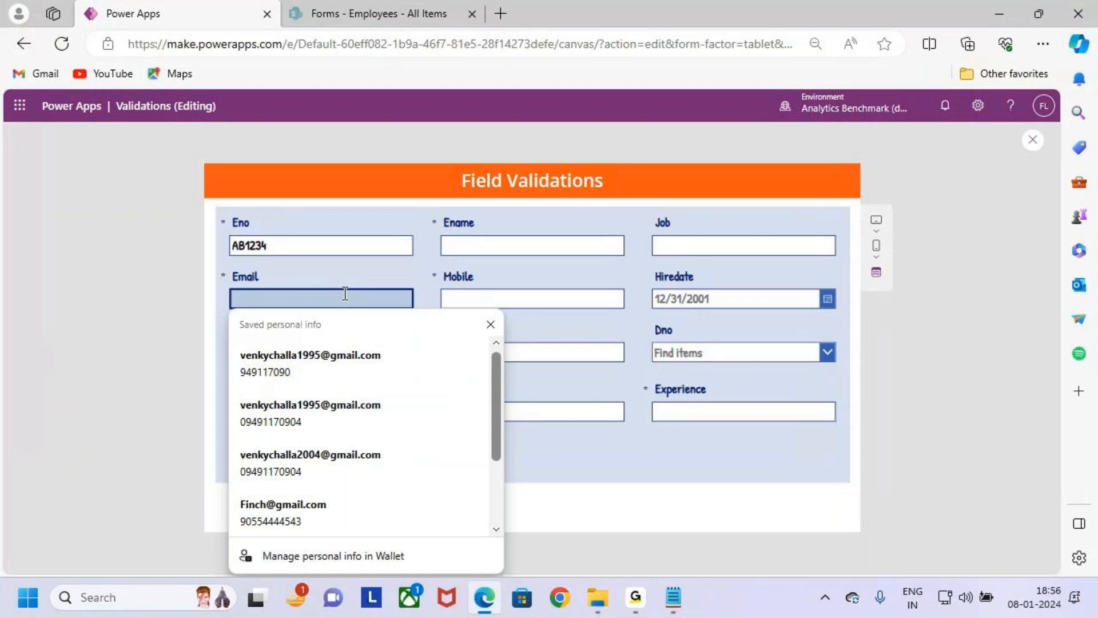
text(VEN)
key(BackSpace)
key(BackSpace)
key(BackSpace)
key(Caps_Lock)
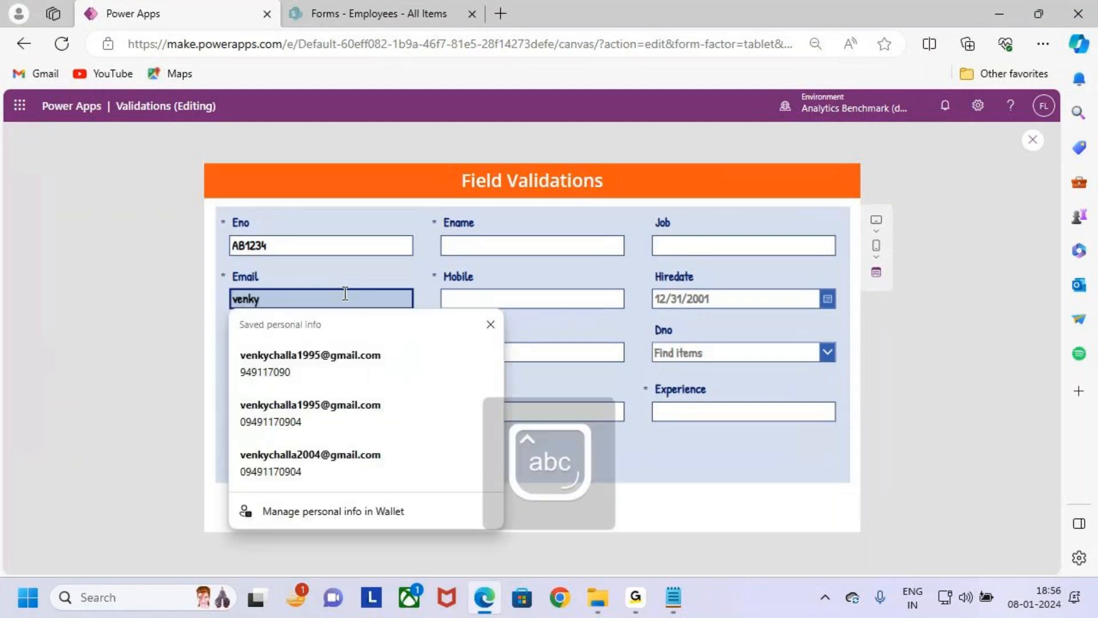
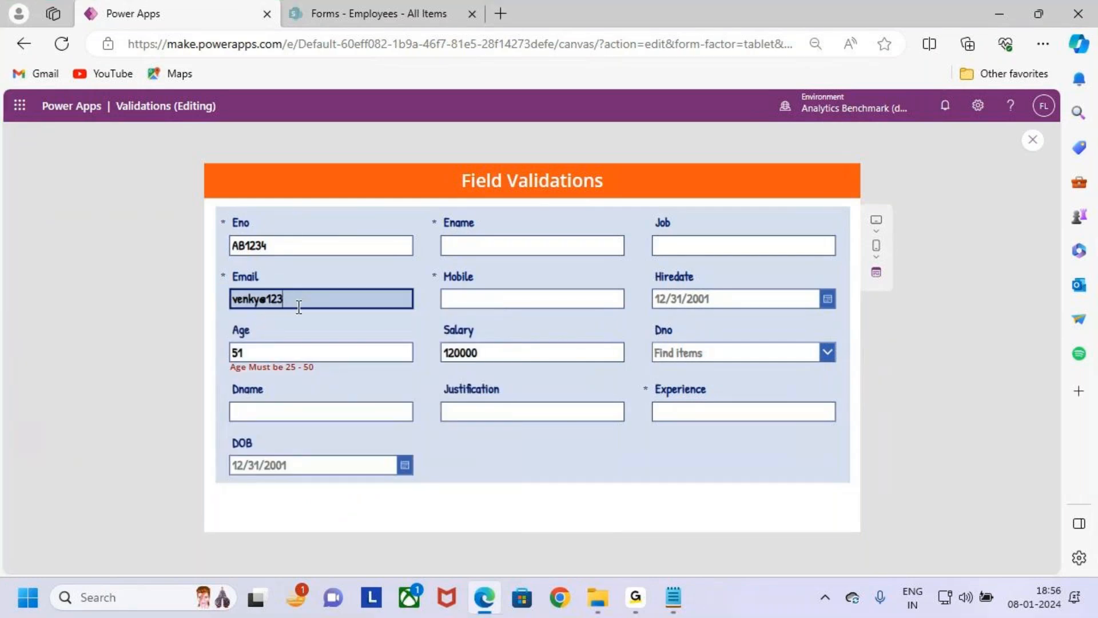
- Replace the ending of the Email entry so that it forms a complete Gmail address
key(BackSpace)
key(BackSpace)
key(BackSpace)
key(BackSpace)
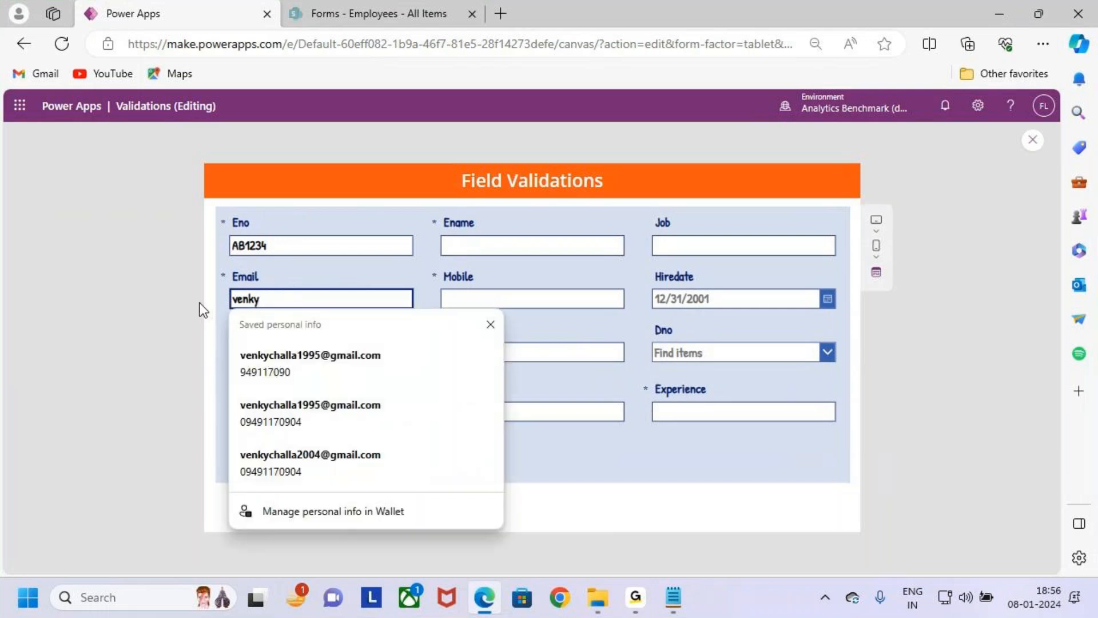
text(@gia)
key(BackSpace)
key(BackSpace)
key(BackSpace)
key(BackSpace)
text(@)
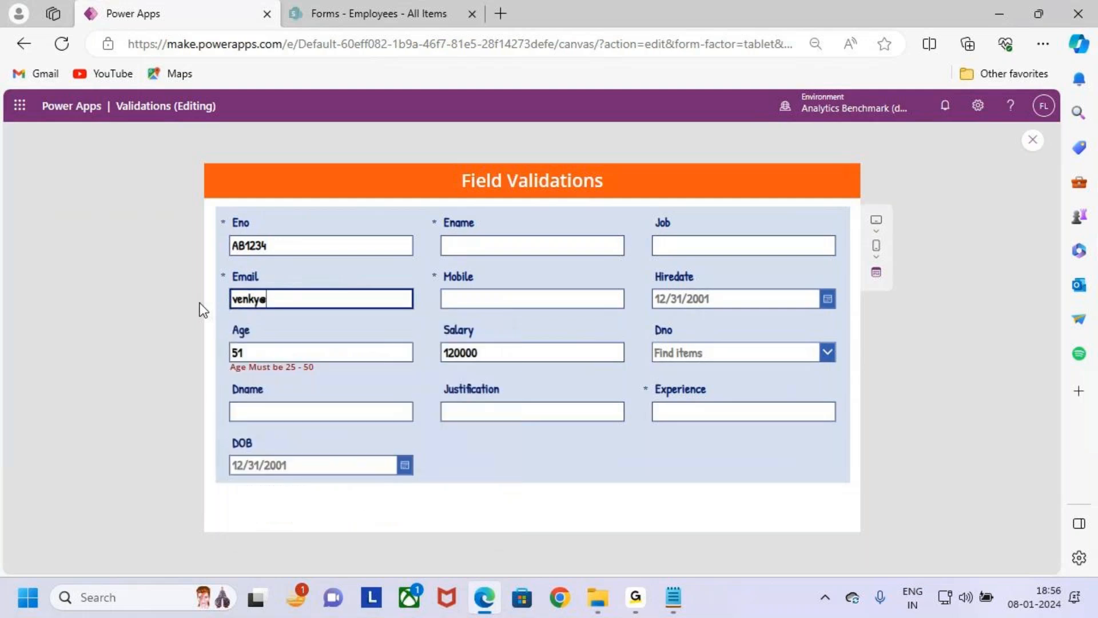
text(gm)
key(BackSpace)
key(BackSpace)
key(BackSpace)
text(gmail.com)
key(ctrl+2)
drag(261, 289, 337, 310)
drag(298, 276, 304, 290)
key(Escape)
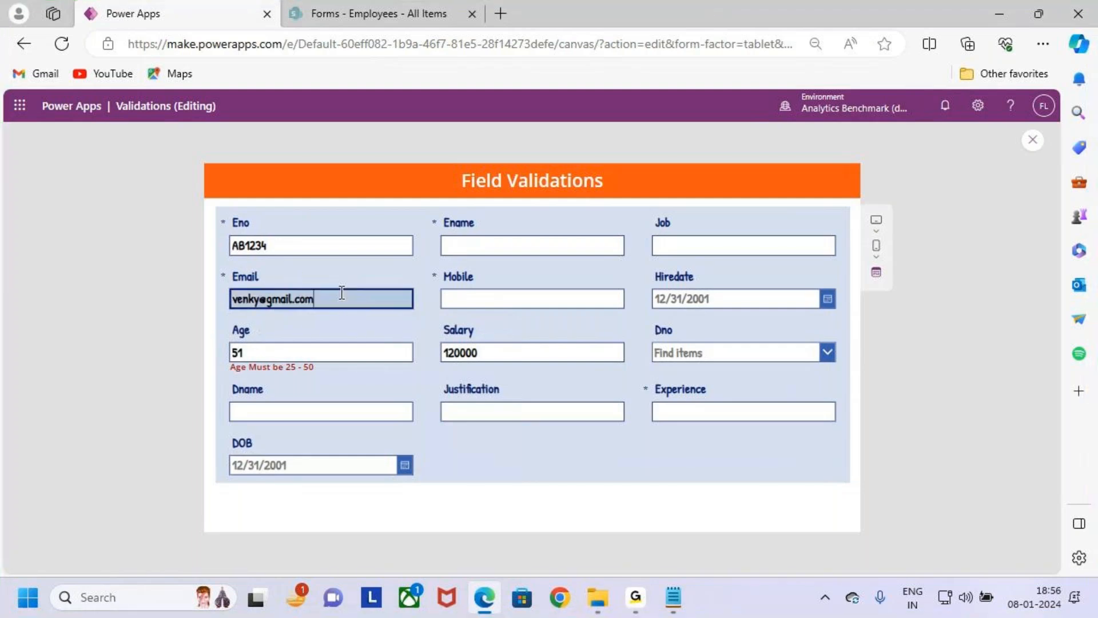
key(ctrl+2)
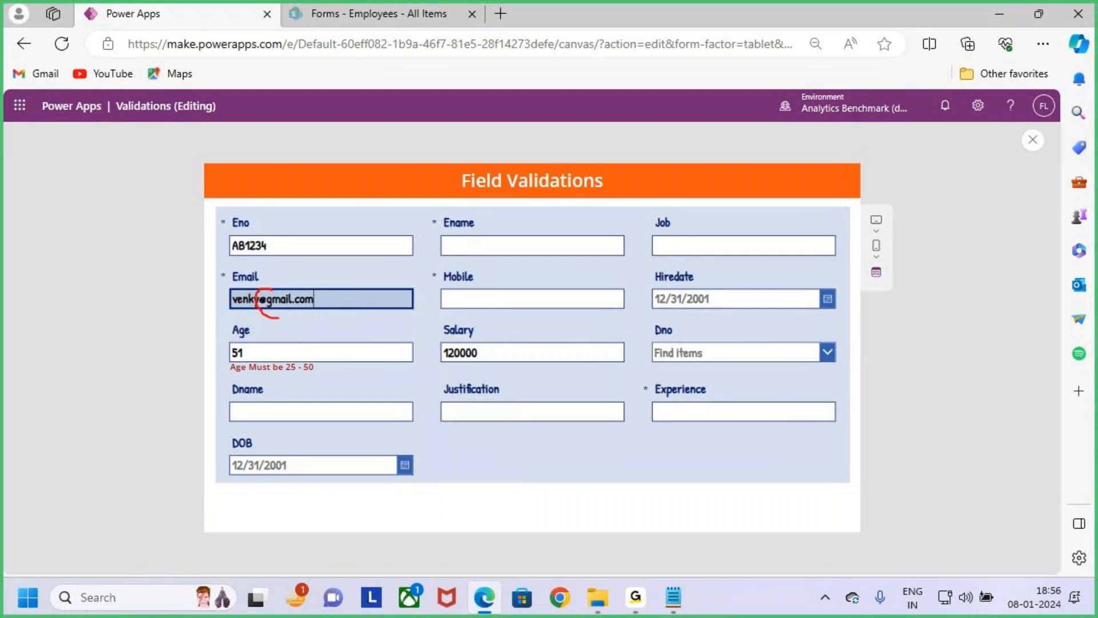
mouse_move(296, 298)
mouse_down()
mouse_move(259, 284)
mouse_move(294, 298)
mouse_up()
key(Escape)
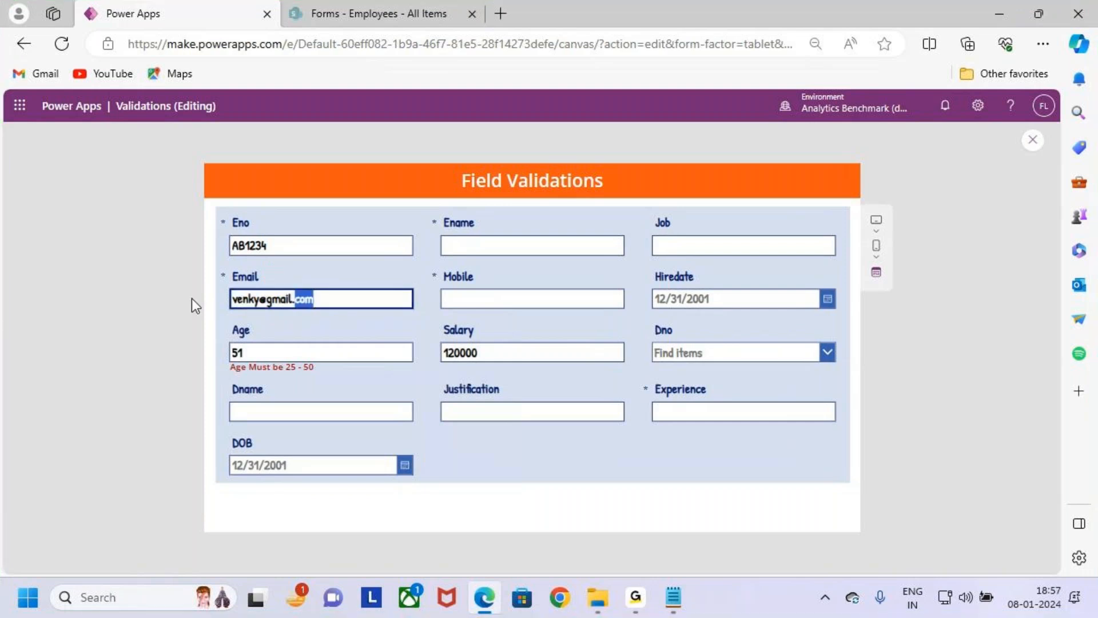
- Clear the Email field and exit the app preview
key(BackSpace)
key(BackSpace)
key(BackSpace)
key(BackSpace)
key(BackSpace)
key(BackSpace)
key(BackSpace)
key(BackSpace)
key(BackSpace)
key(BackSpace)
key(BackSpace)
key(BackSpace)
key(BackSpace)
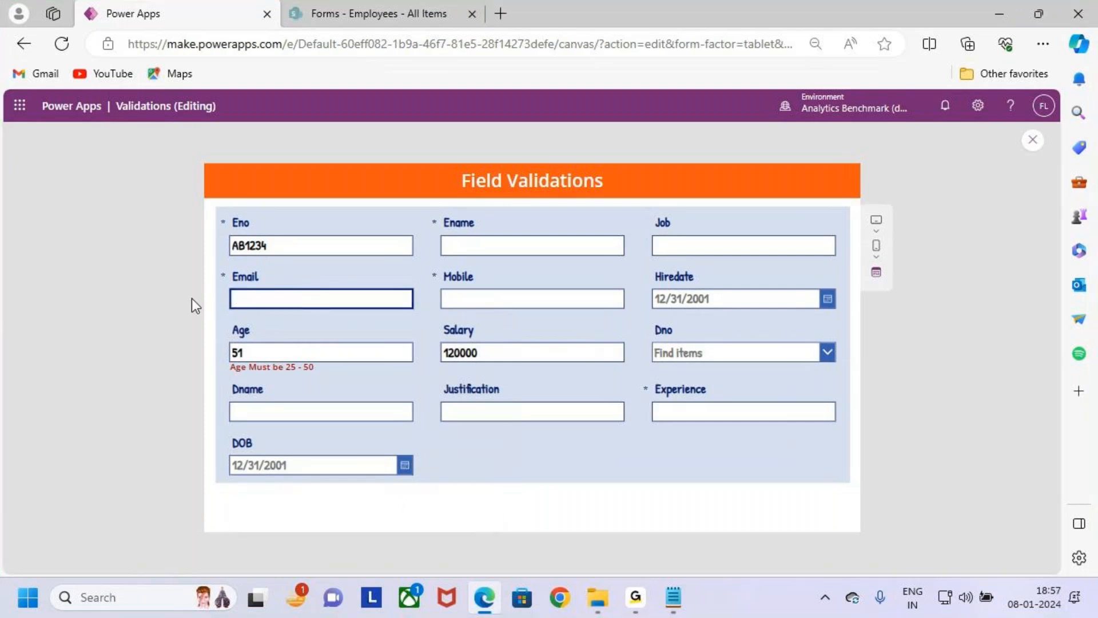
click(1034, 142)
click(704, 417)
click(340, 343)
click(339, 302)
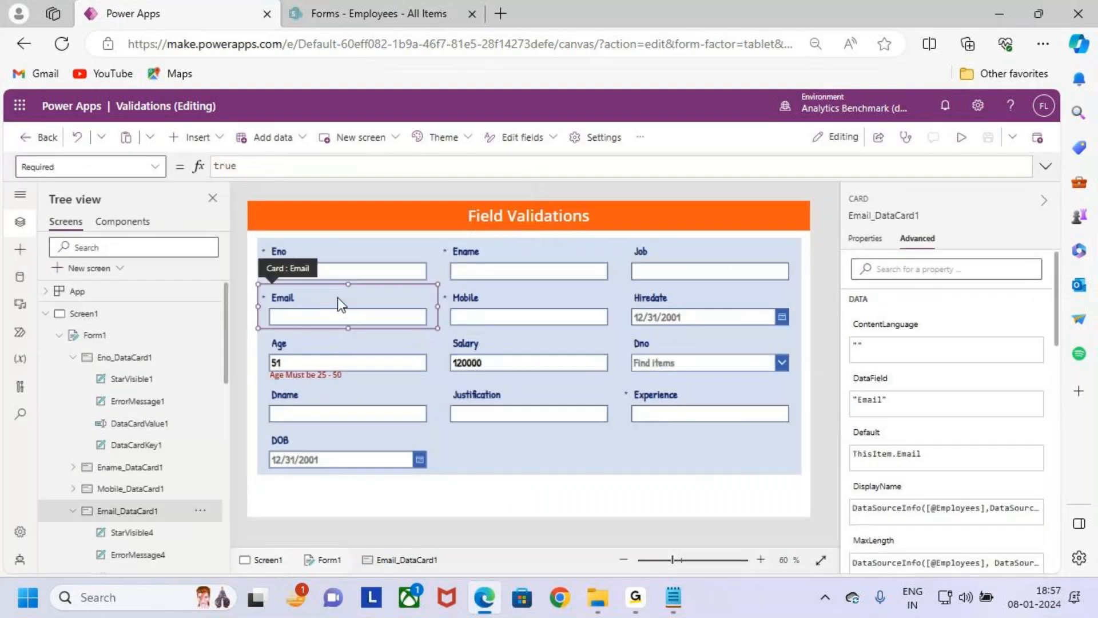
click(411, 342)
click(396, 310)
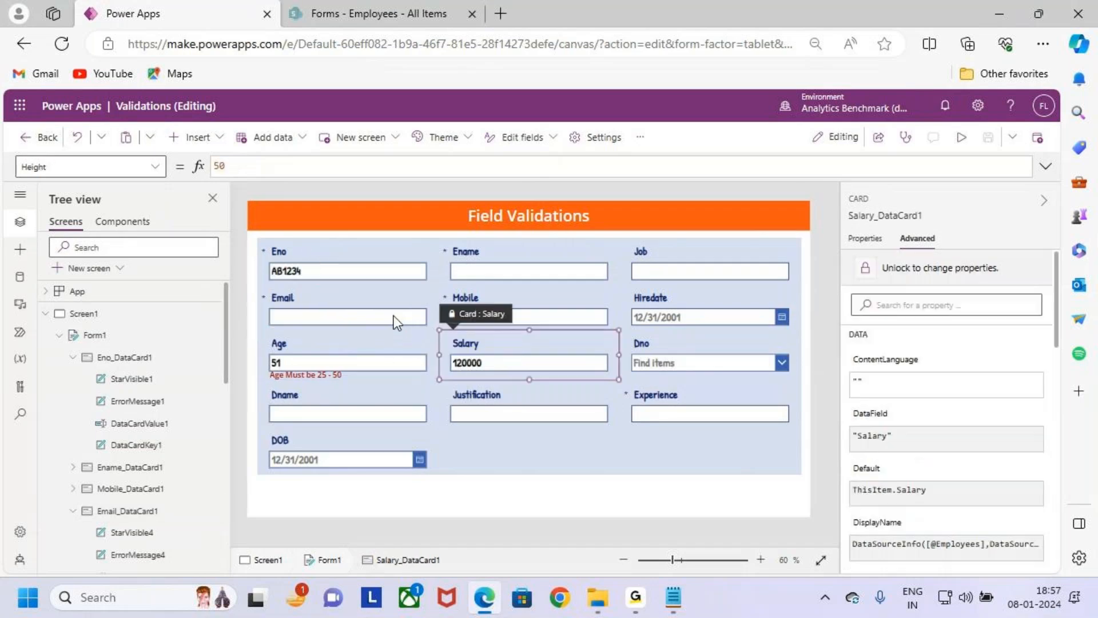
click(400, 355)
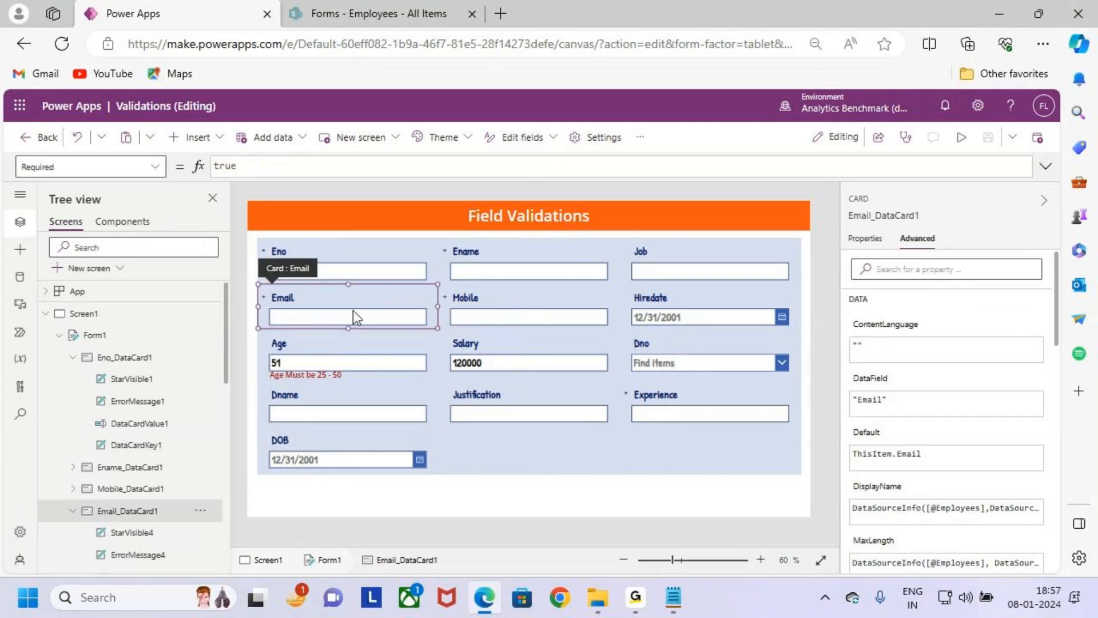
- Extend the Text formula of the Email card's error message label to Coalesce(Parent.Error, If(
scroll(132, 446, down, 3)
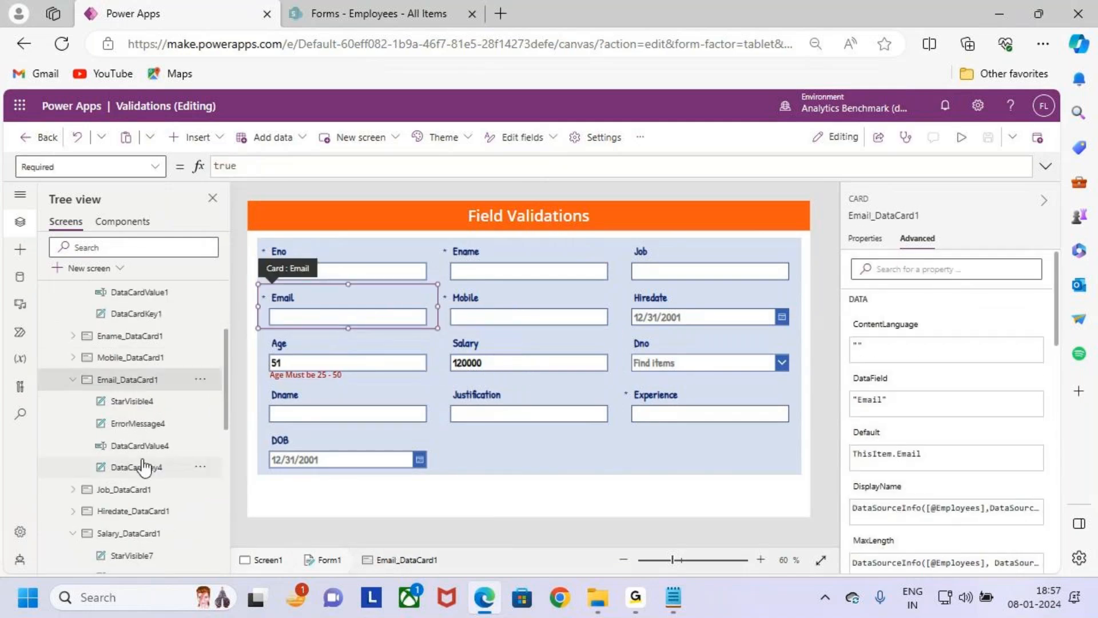
click(138, 424)
double_click(302, 165)
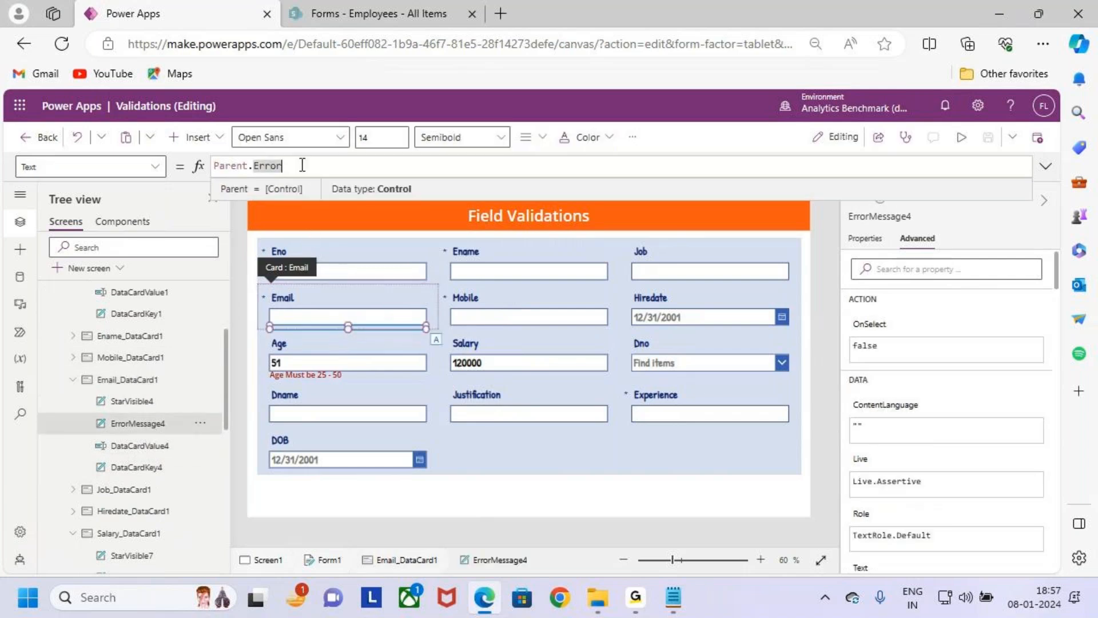
key(Left)
key(Left)
key(Left)
key(Left)
key(Left)
key(Left)
key(Left)
key(Left)
key(Left)
key(Left)
key(Left)
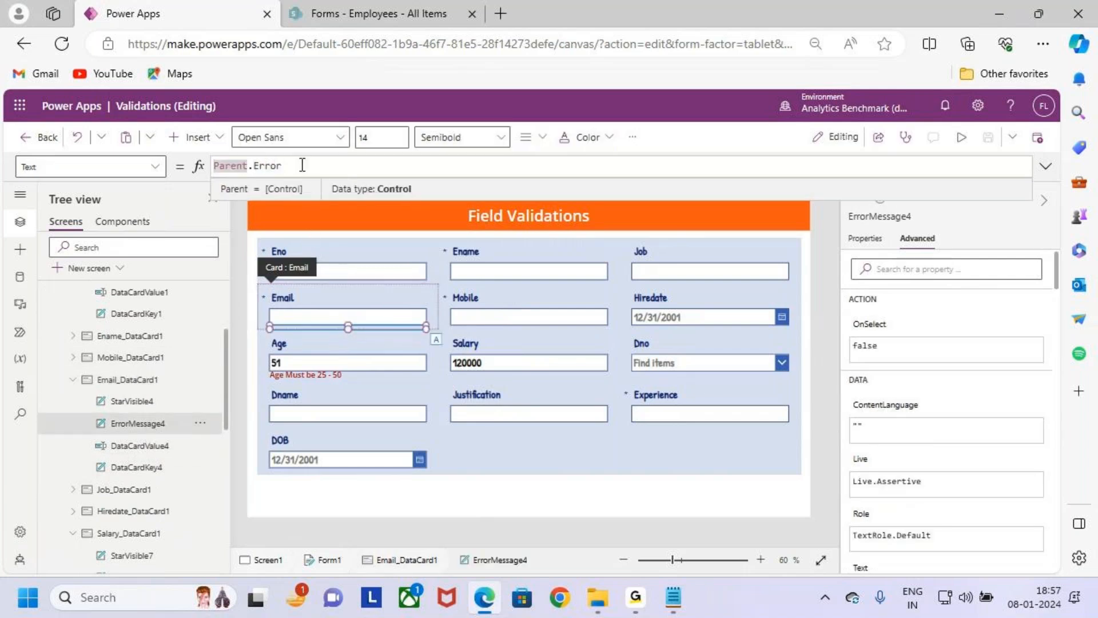
text(Coalesce )
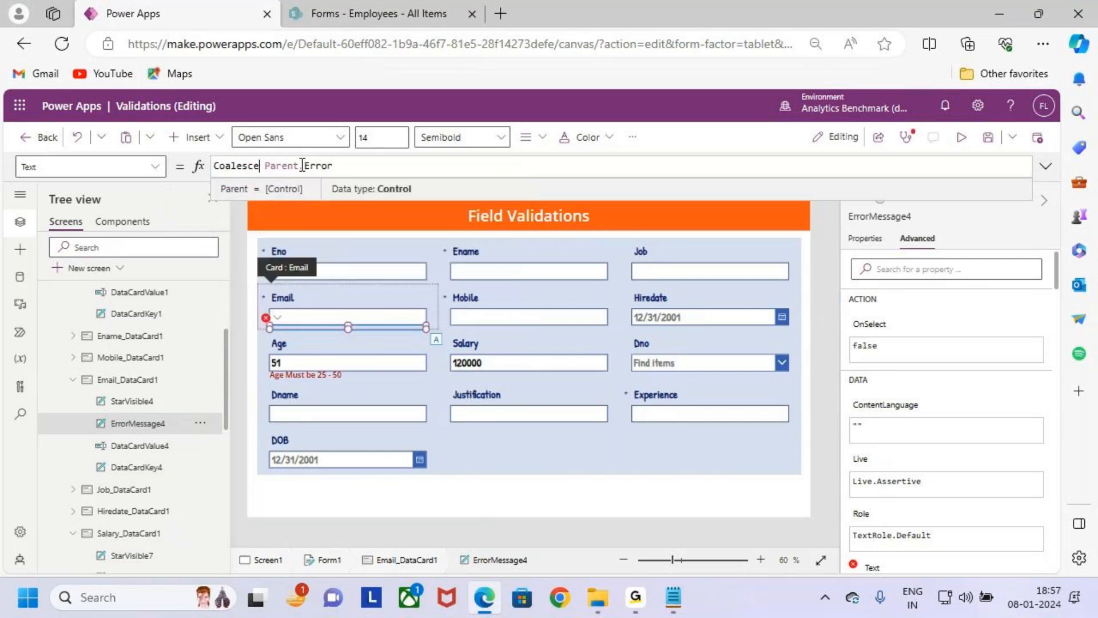
text(()
key(Right)
key(Right)
key(Right)
key(Right)
key(Right)
key(Right)
key(Right)
key(Right)
key(Right)
key(Right)
key(Right)
key(Right)
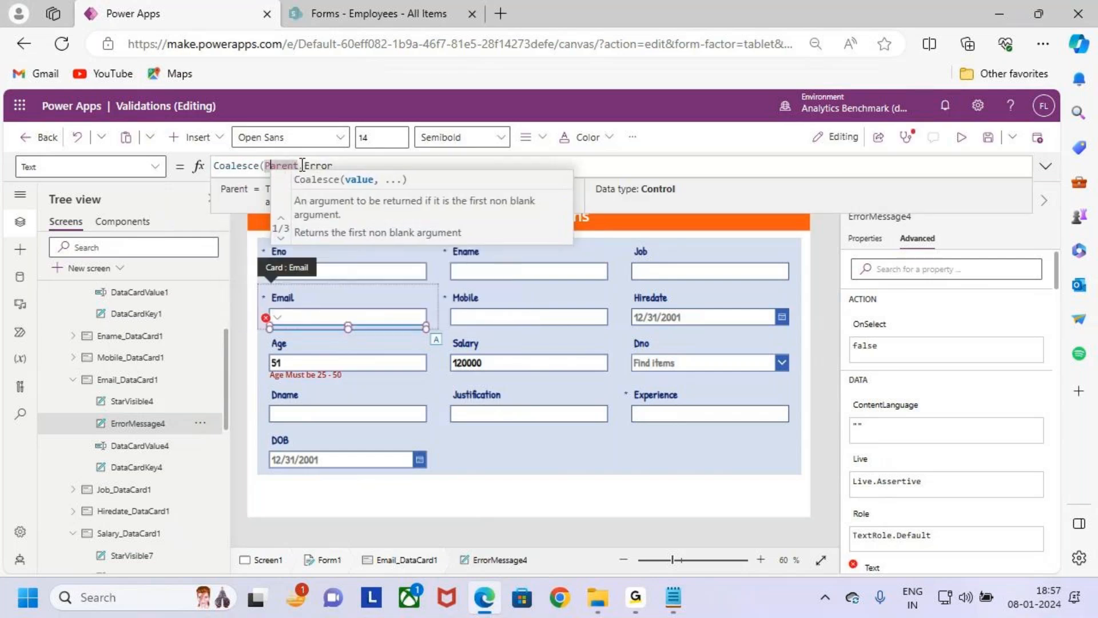
text(, i)
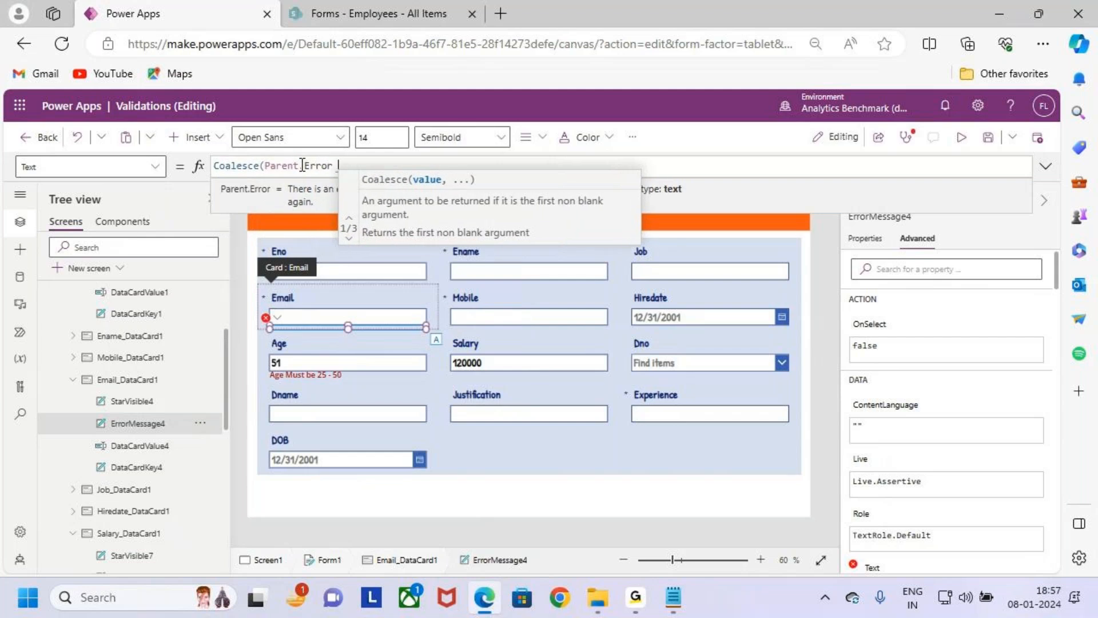
text(f)
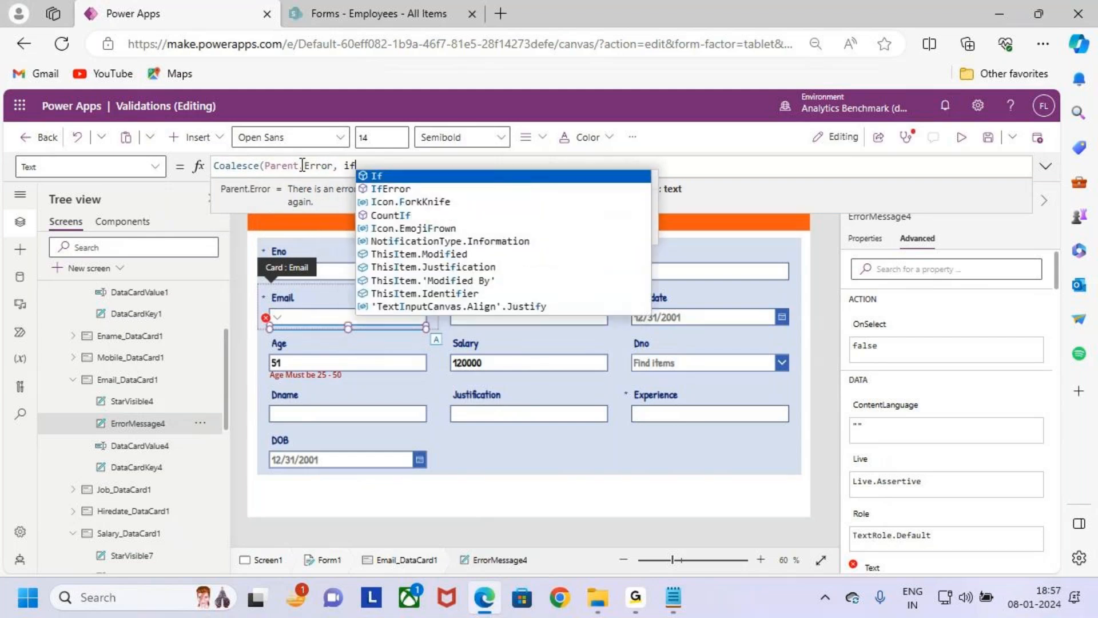
text(()
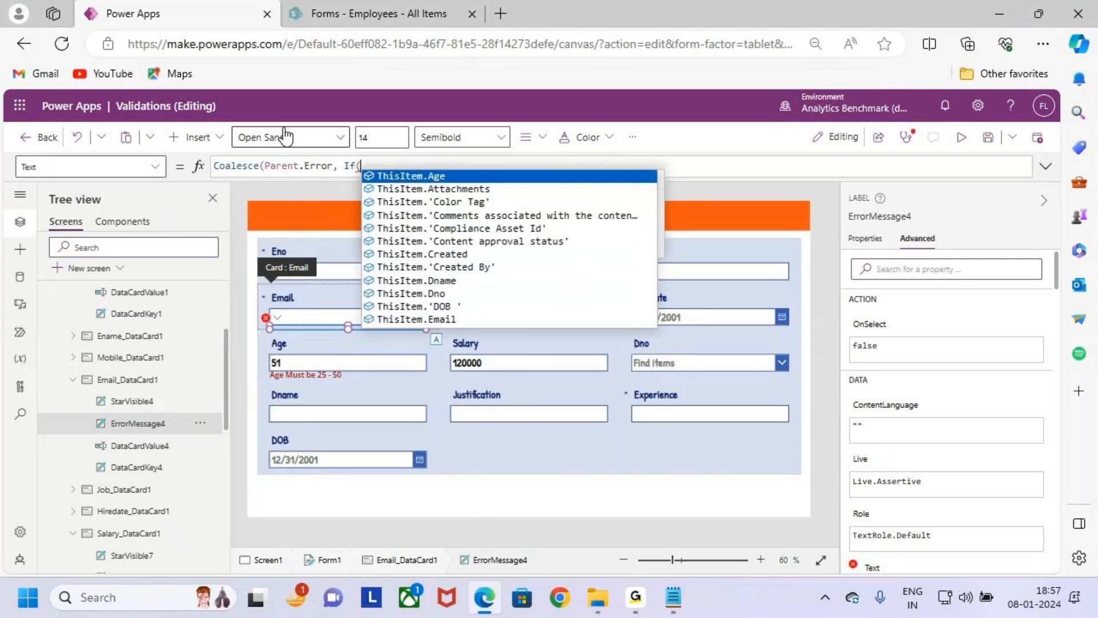
- Copy the Email text input's control name and add DataCardValue4.Text, inside the If of the error message formula
click(309, 319)
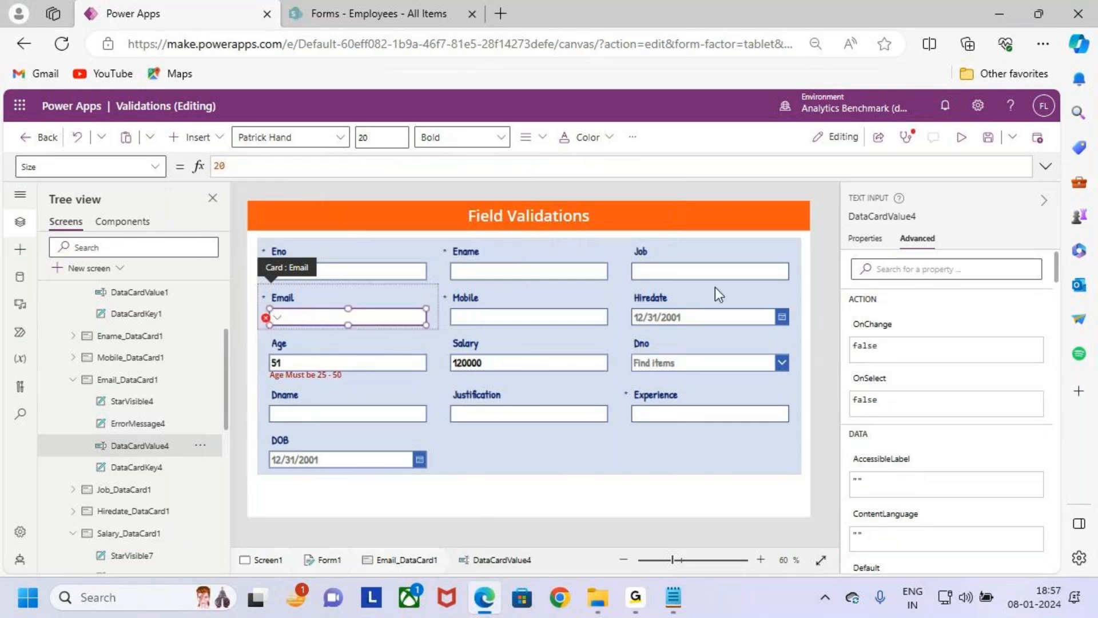
click(887, 216)
key(ctrl+c)
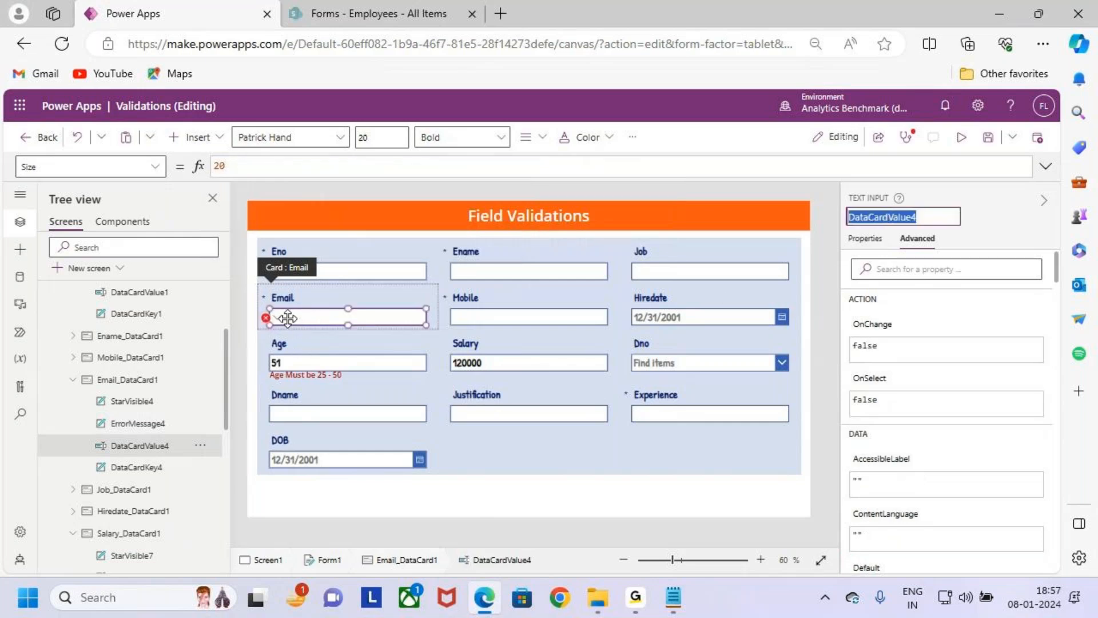
click(267, 317)
click(313, 339)
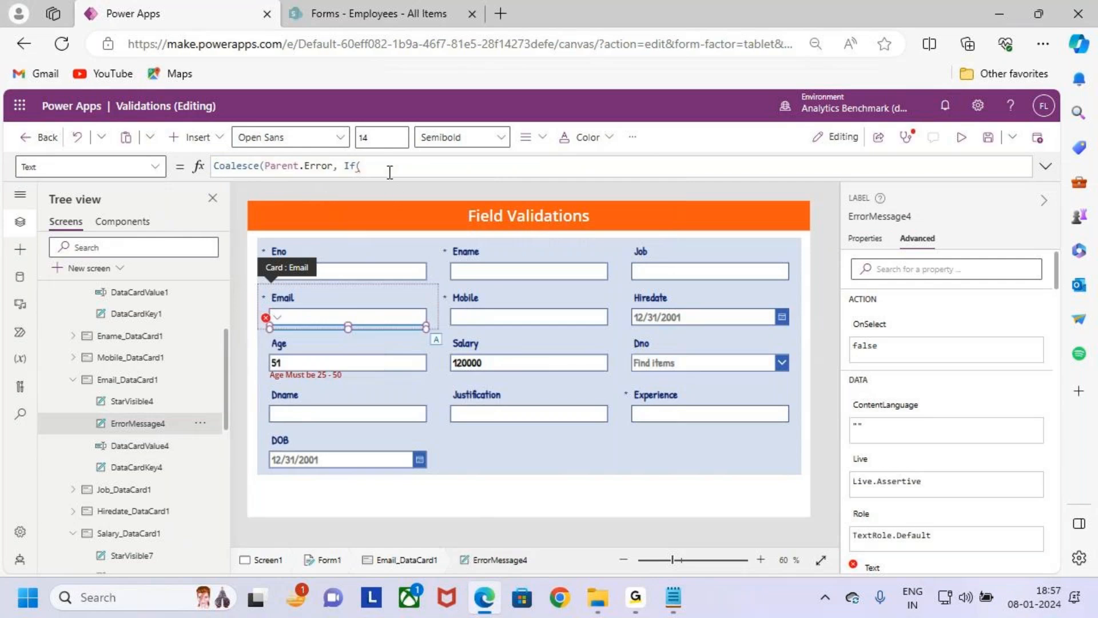
key(ctrl+v)
text(.)
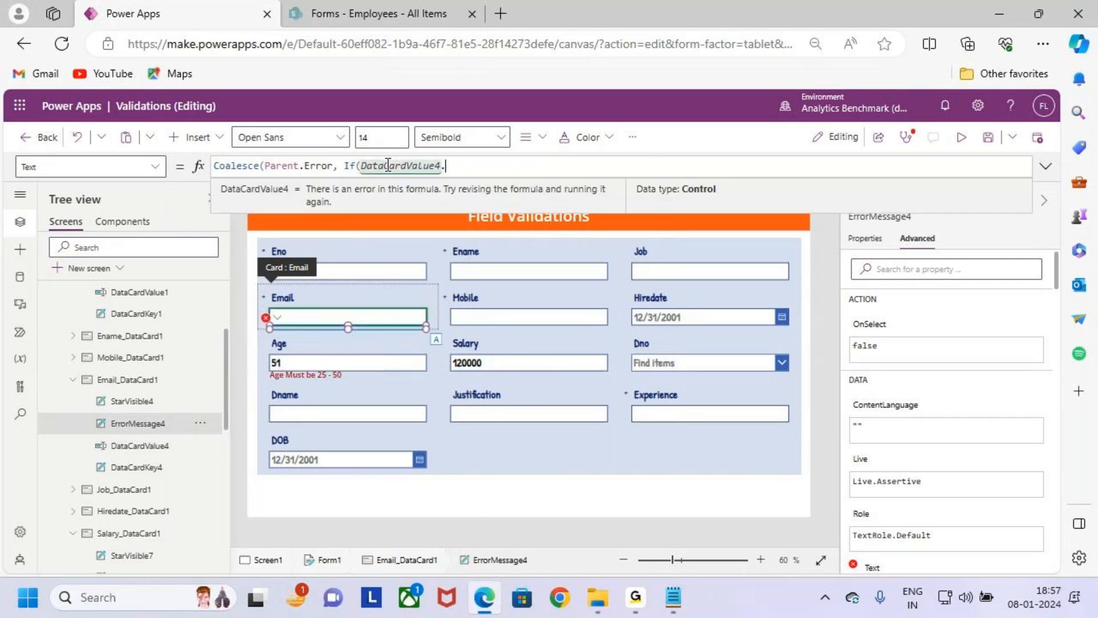
text(text)
key(Tab)
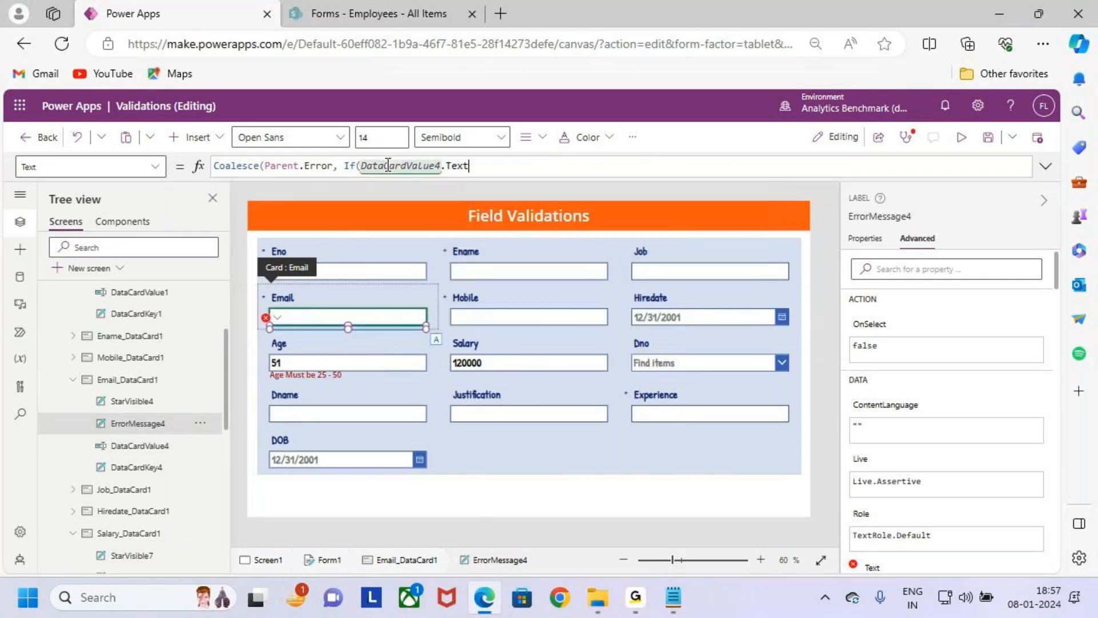
text(t)
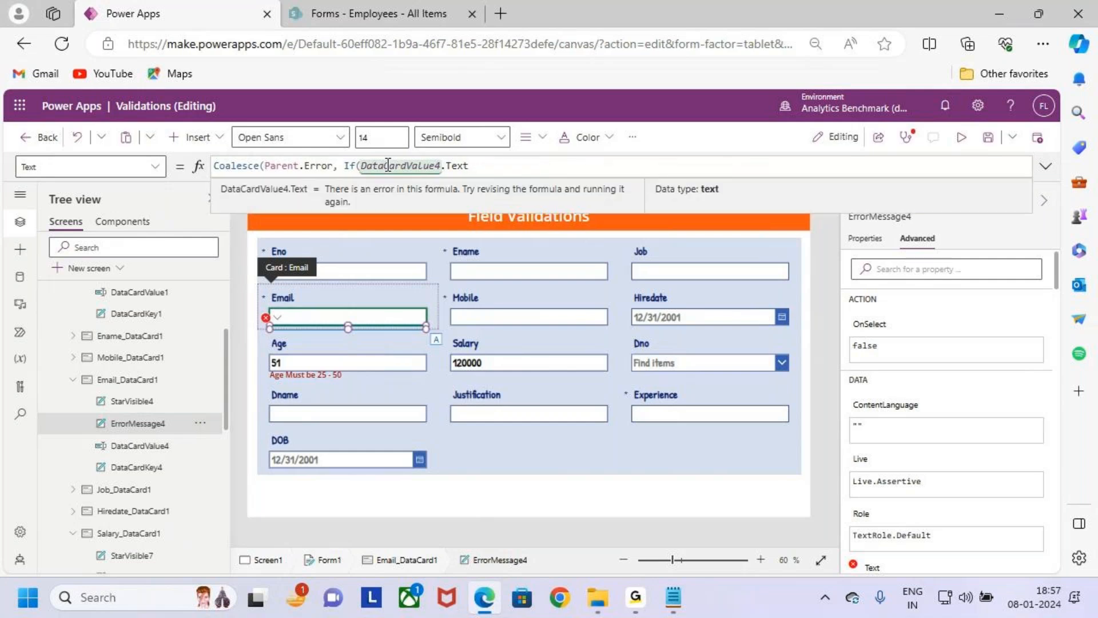
text(,)
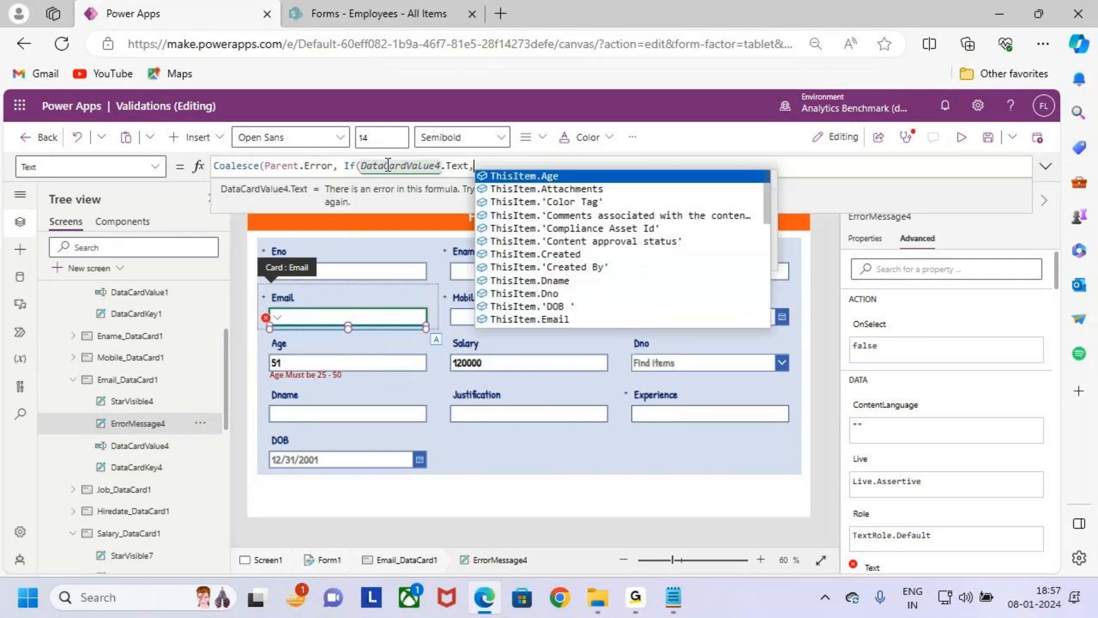
- Insert !IsMatch( in front of DataCardValue4.Text inside the If of the Email error message formula
key(Down)
key(Down)
key(Down)
key(Down)
key(Down)
key(Down)
key(Down)
key(Down)
key(Down)
key(Down)
key(Down)
key(Down)
key(Down)
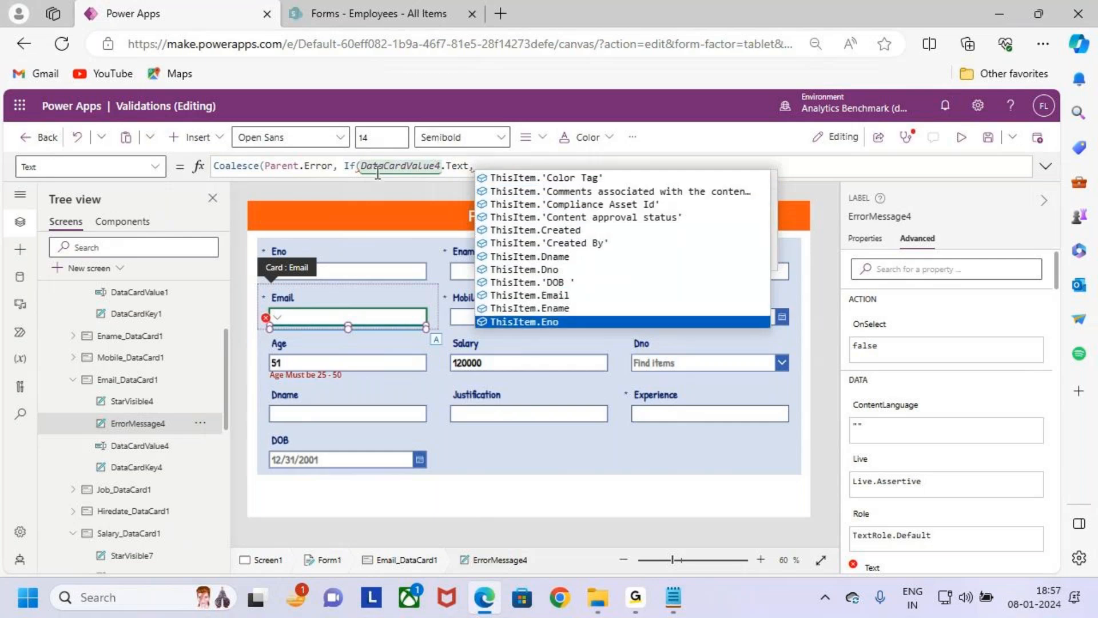
drag(377, 168, 376, 178)
key(Left)
key(Left)
key(Left)
key(Left)
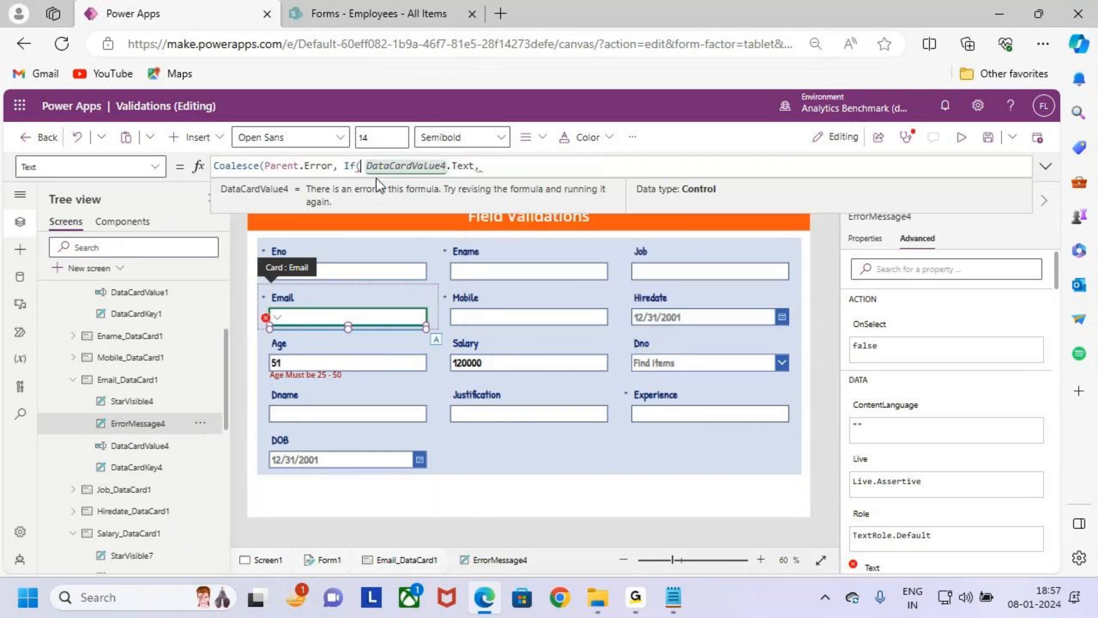
key(Left)
text(!IsMatch)
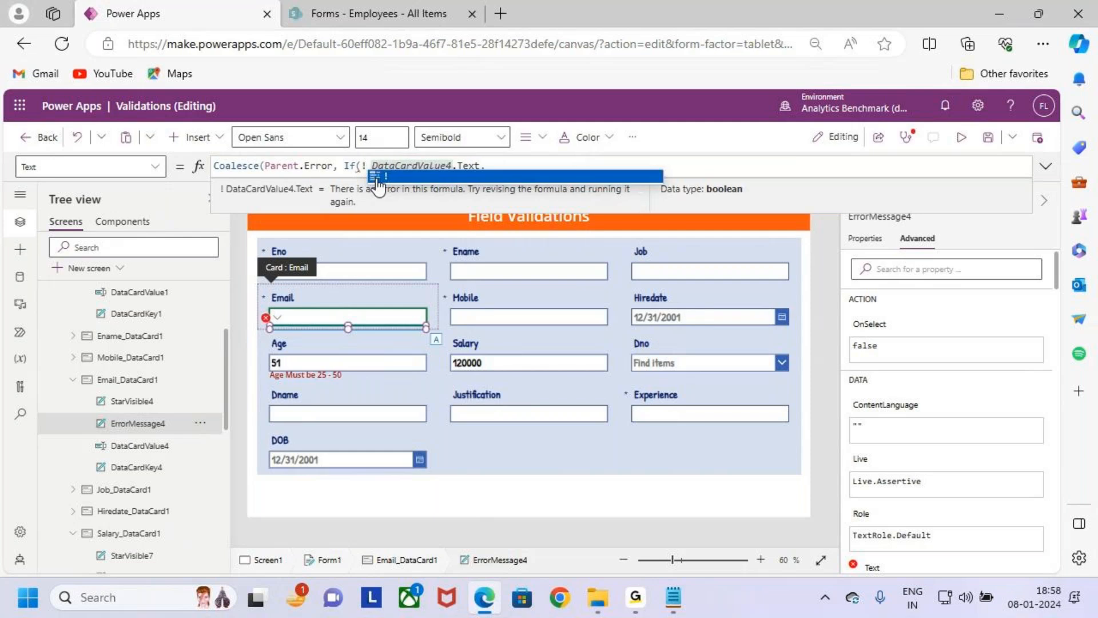
key(Delete)
text(()
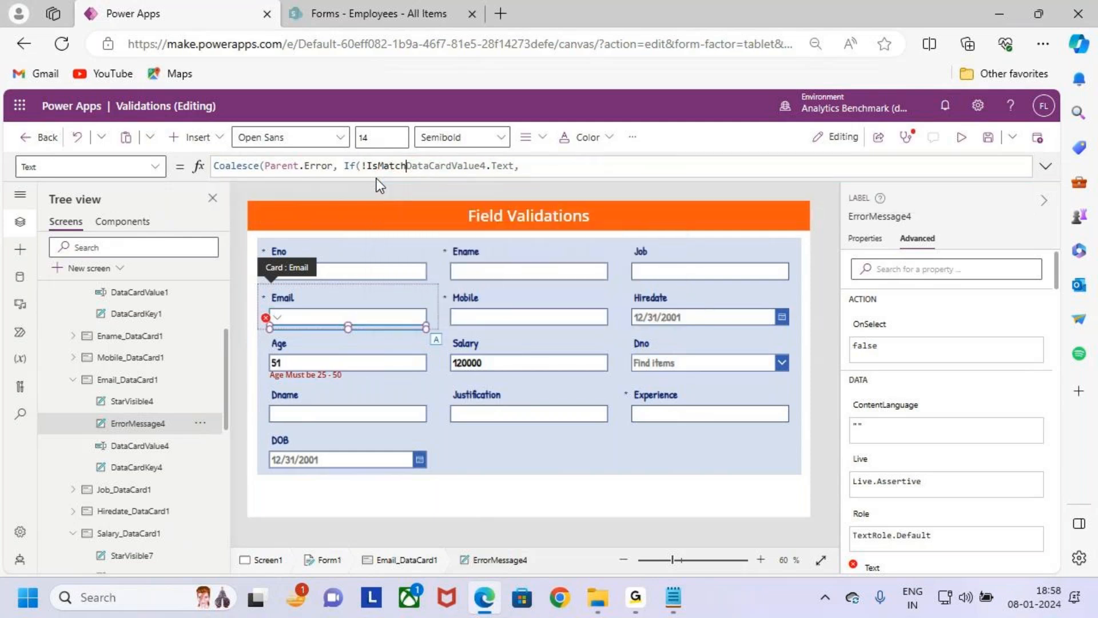
drag(460, 165, 528, 163)
key(ctrl+2)
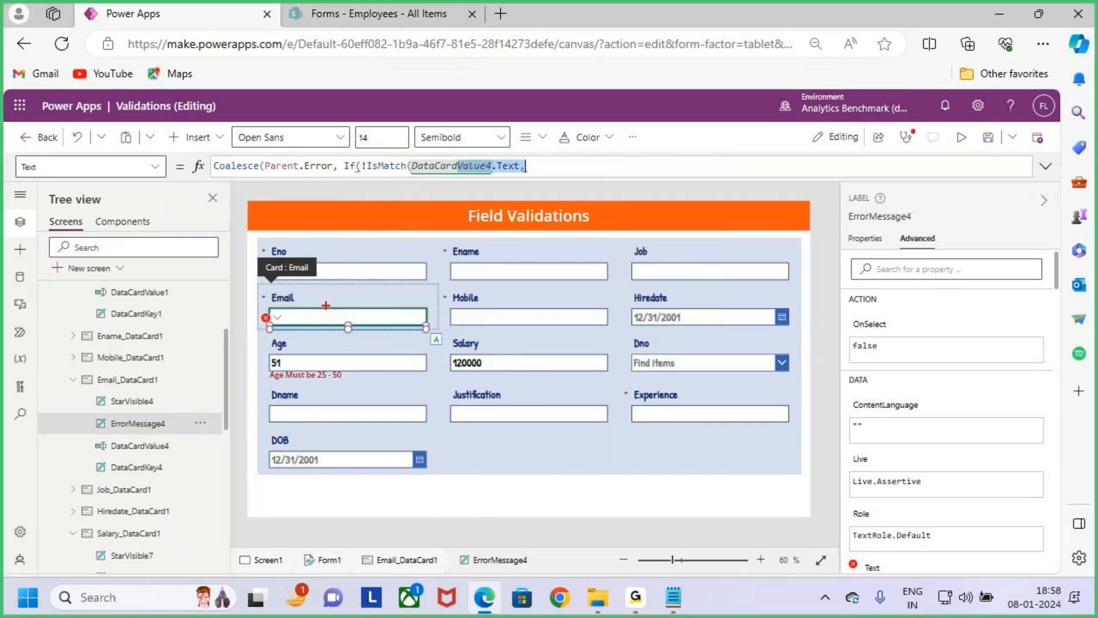
drag(325, 290, 325, 312)
drag(319, 310, 330, 312)
key(Escape)
- Supply Match.Email as the format argument of IsMatch and close that function's parenthesis
click(546, 166)
text(matc)
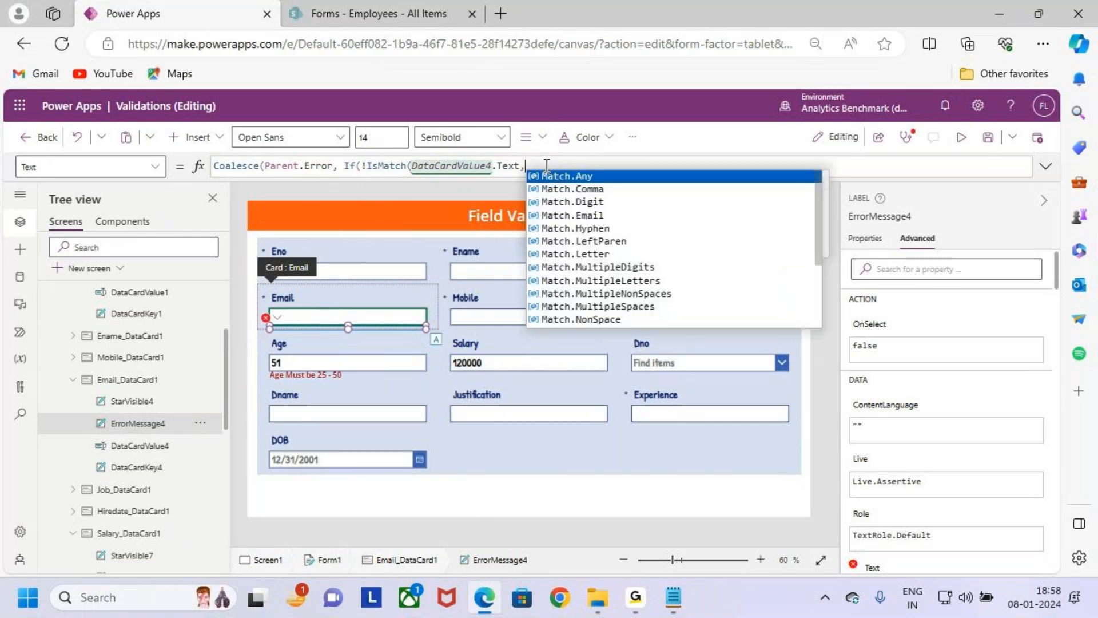
key(Tab)
text(.e)
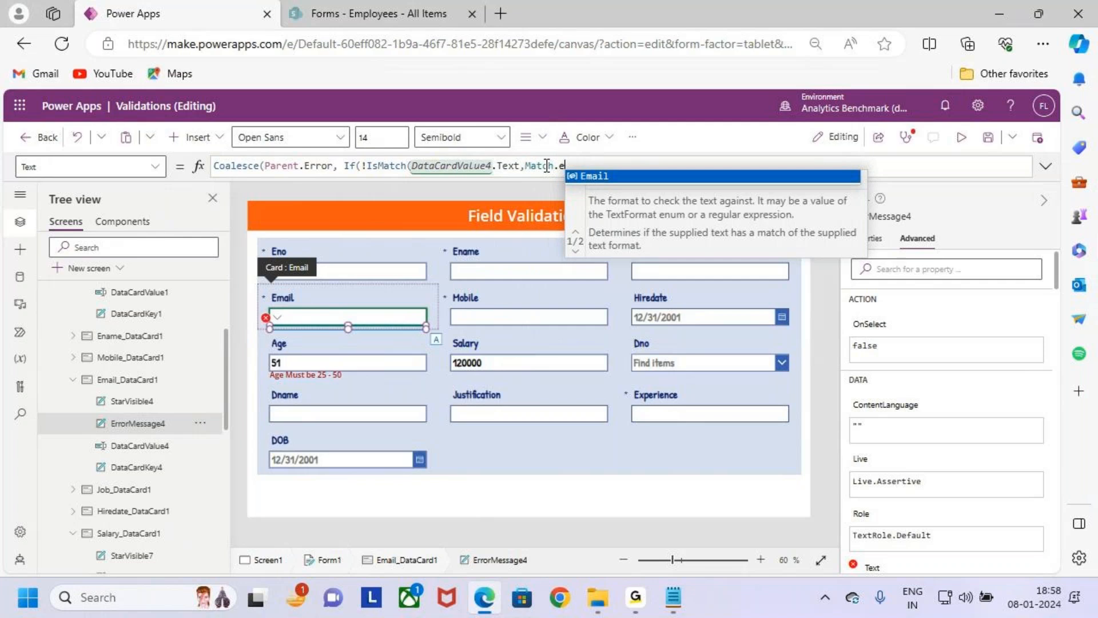
key(Tab)
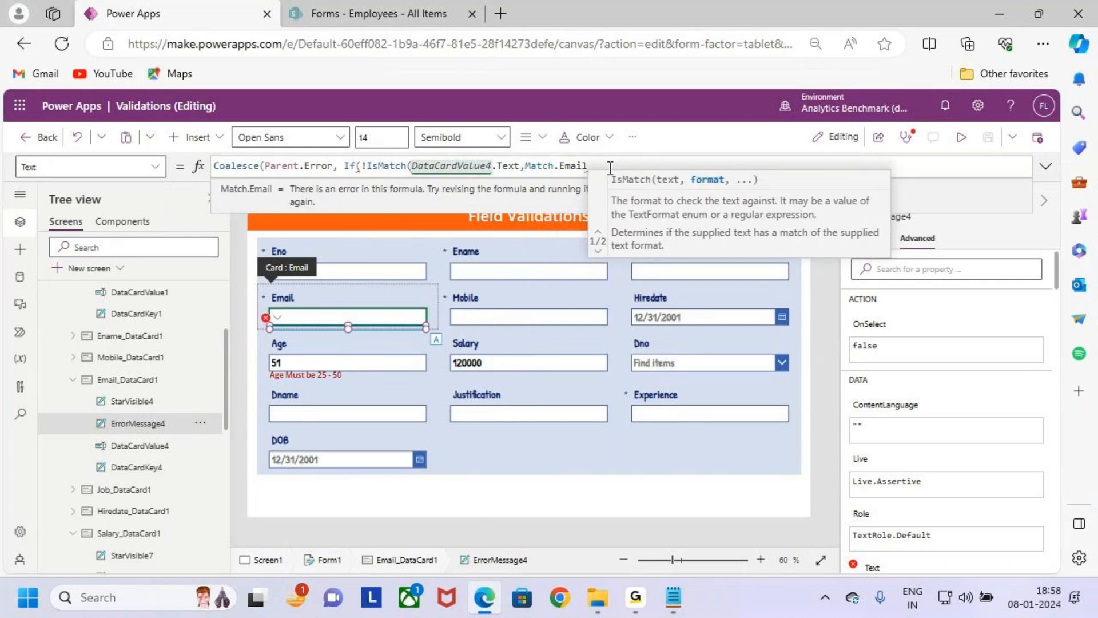
text())
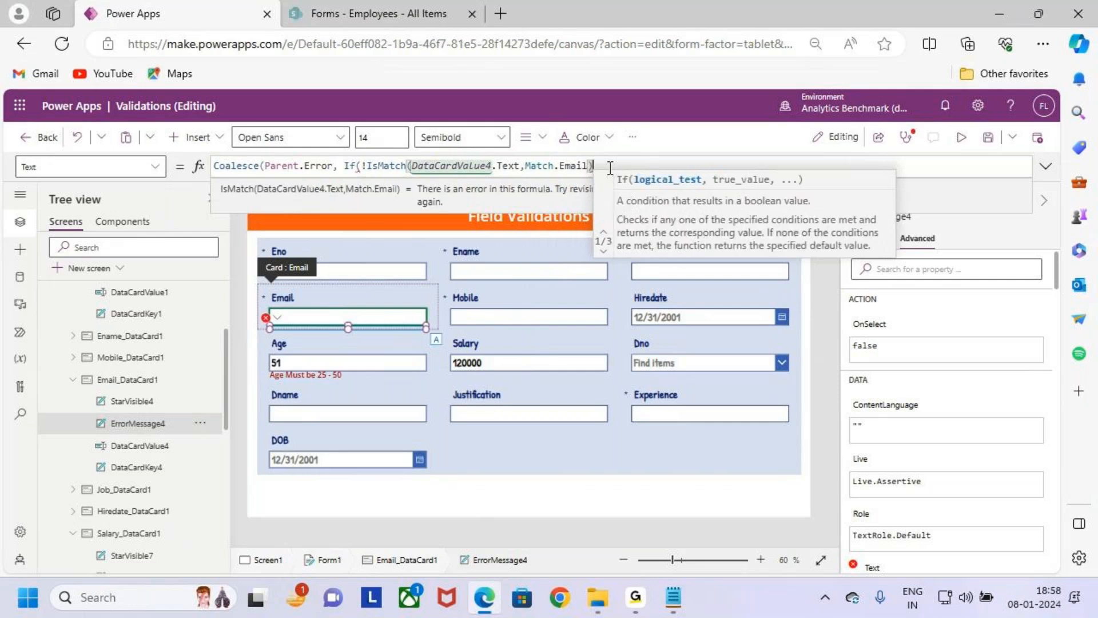
text(,"")
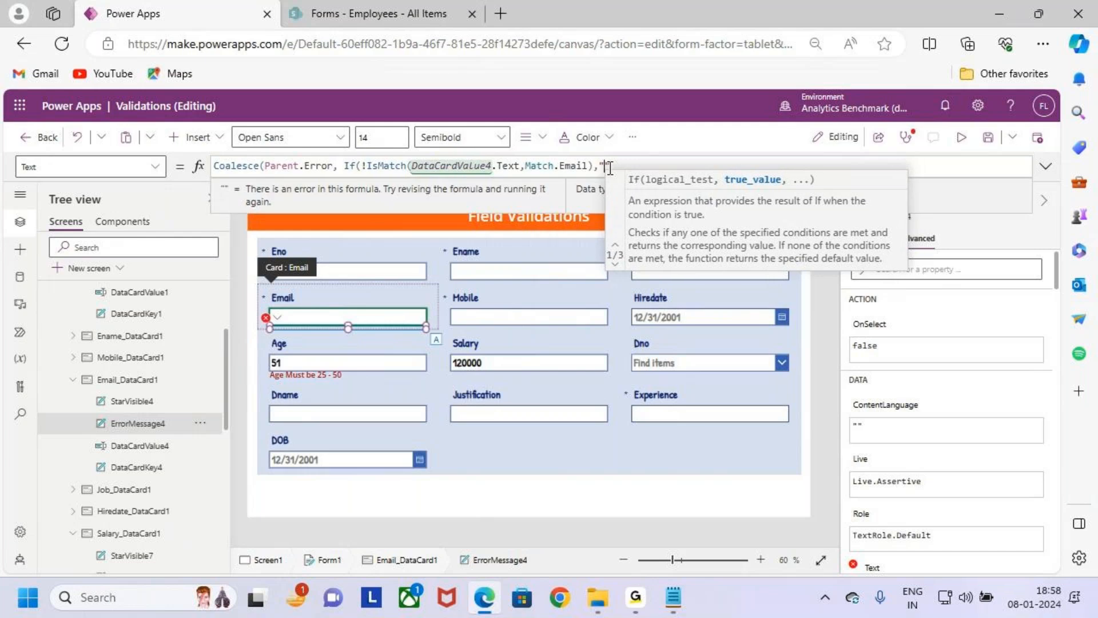
text(Emil)
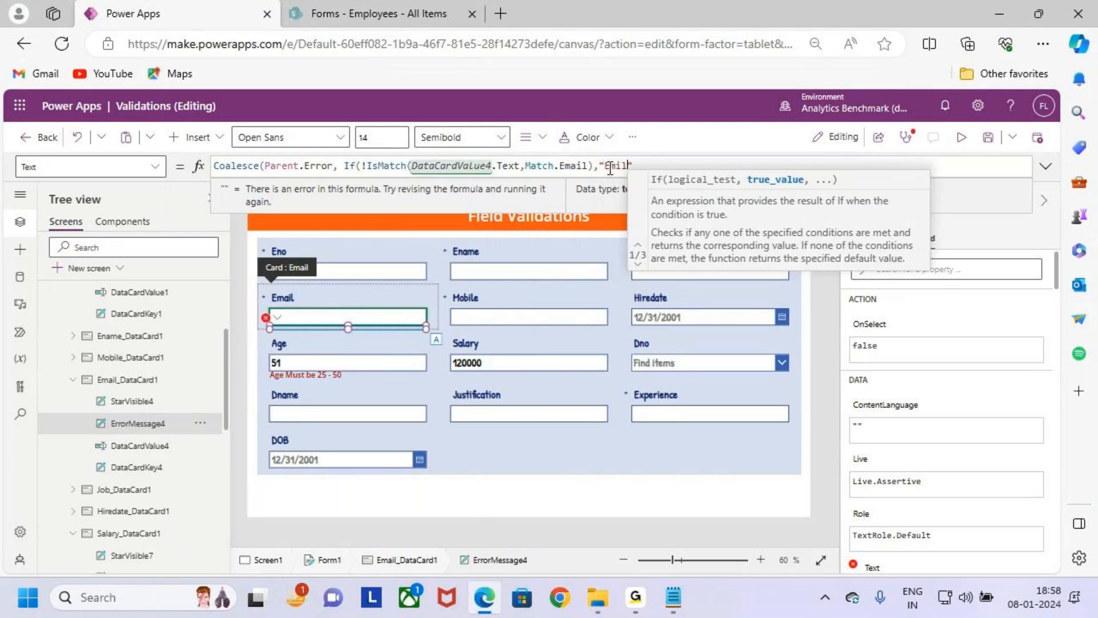
- Add the text "Email is Incorrect" as the If's true value and close the If and Coalesce functions
key(BackSpace)
key(BackSpace)
key(BackSpace)
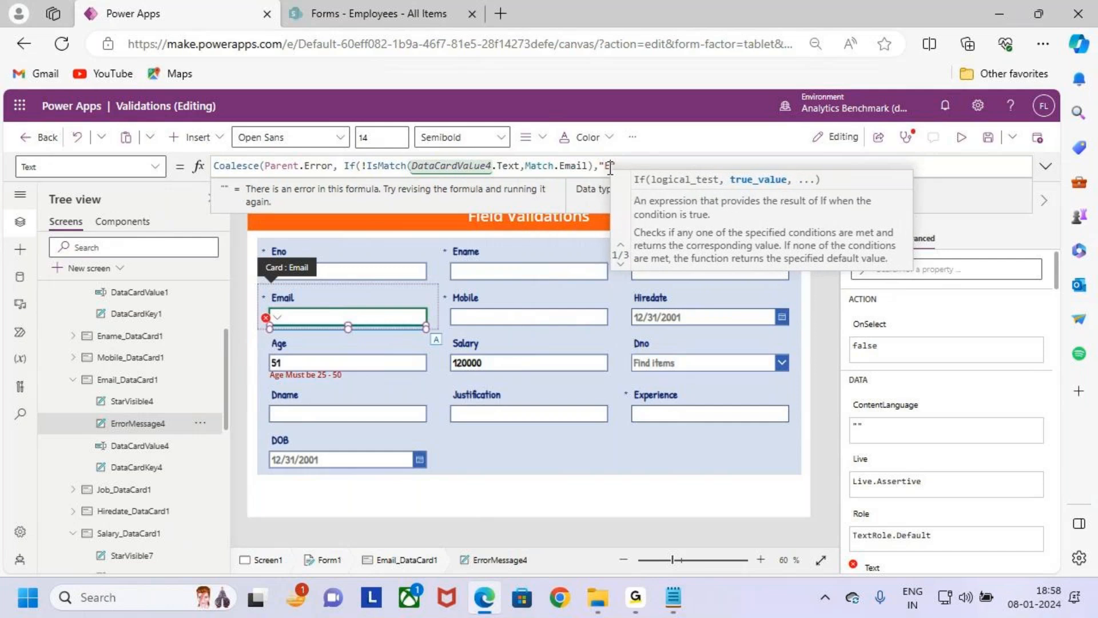
text(mail is Incorr)
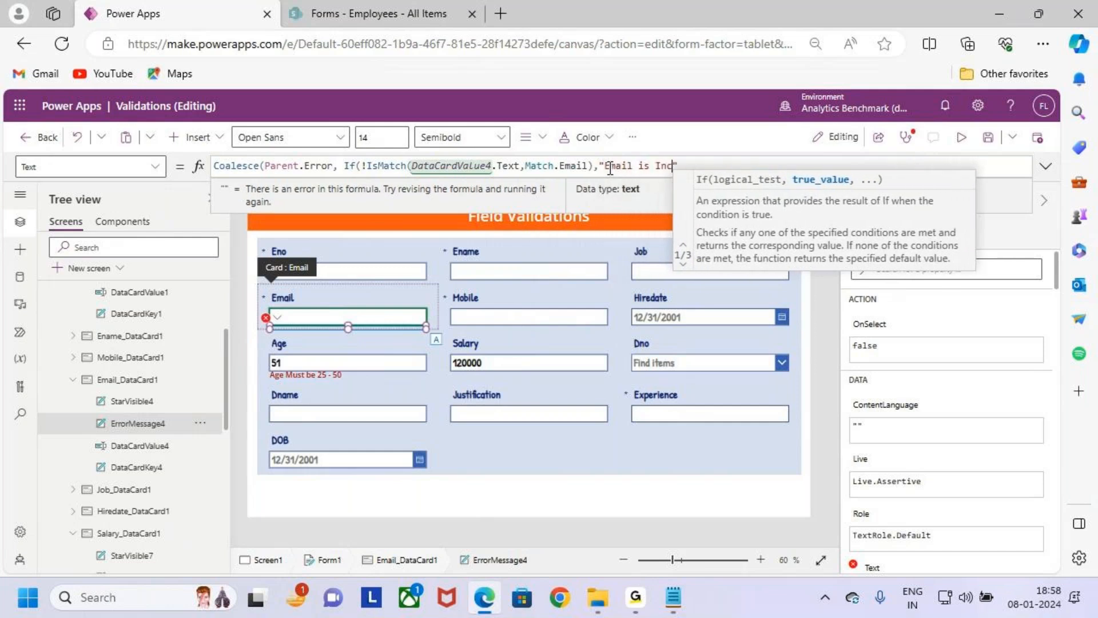
text(ect)
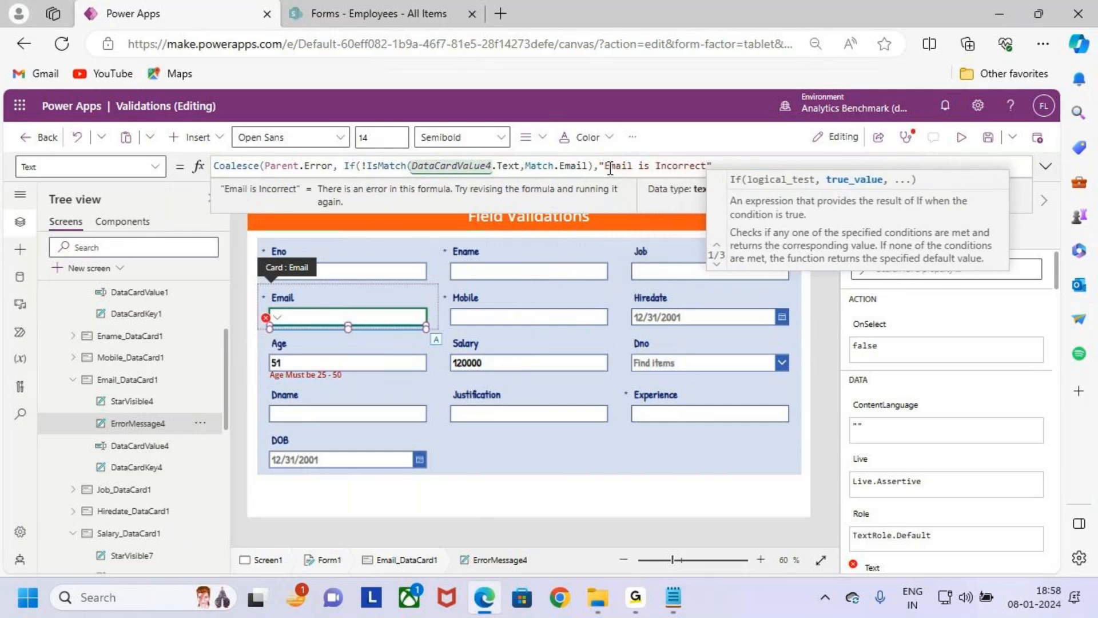
click(722, 164)
text()))
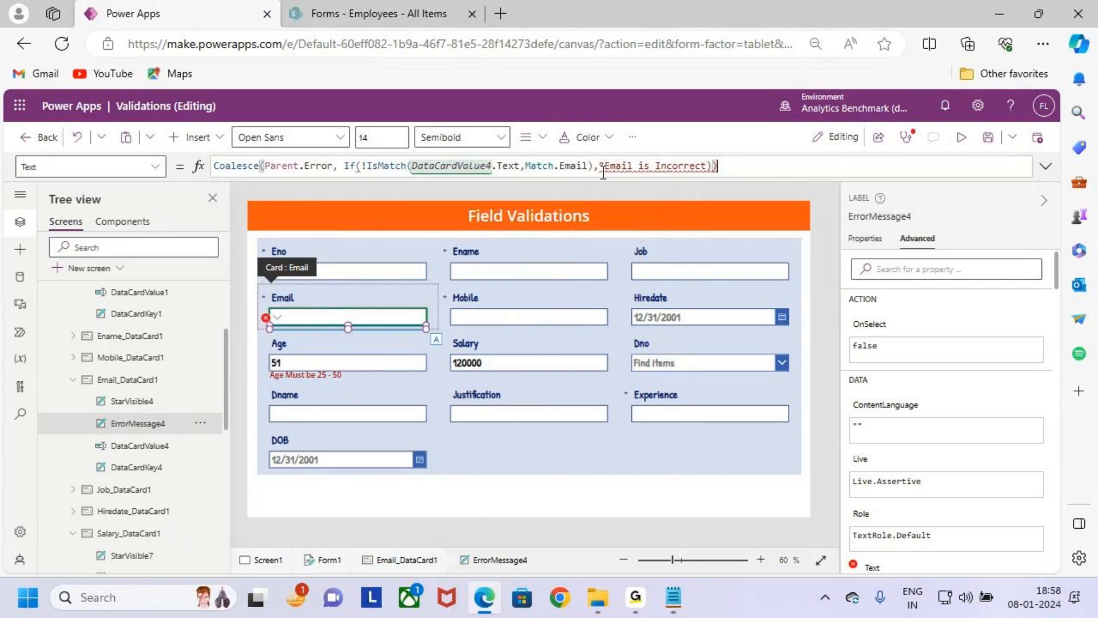
- Restore the missing closing quotation mark after Email is Incorrect in the formula and save the app
click(707, 166)
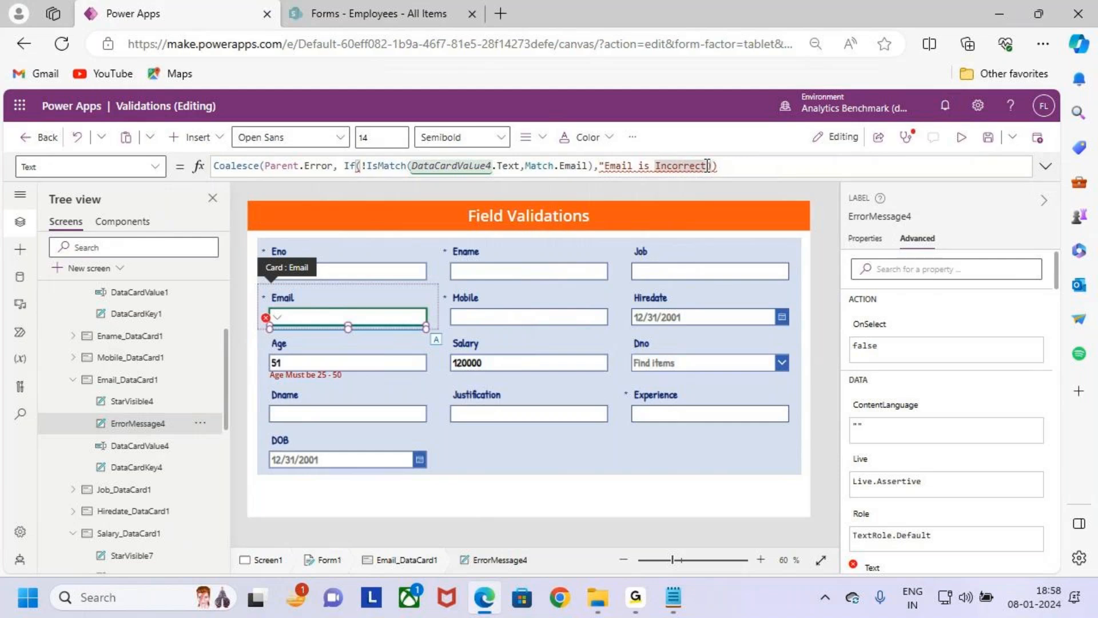
text(")
click(720, 168)
click(715, 166)
key(BackSpace)
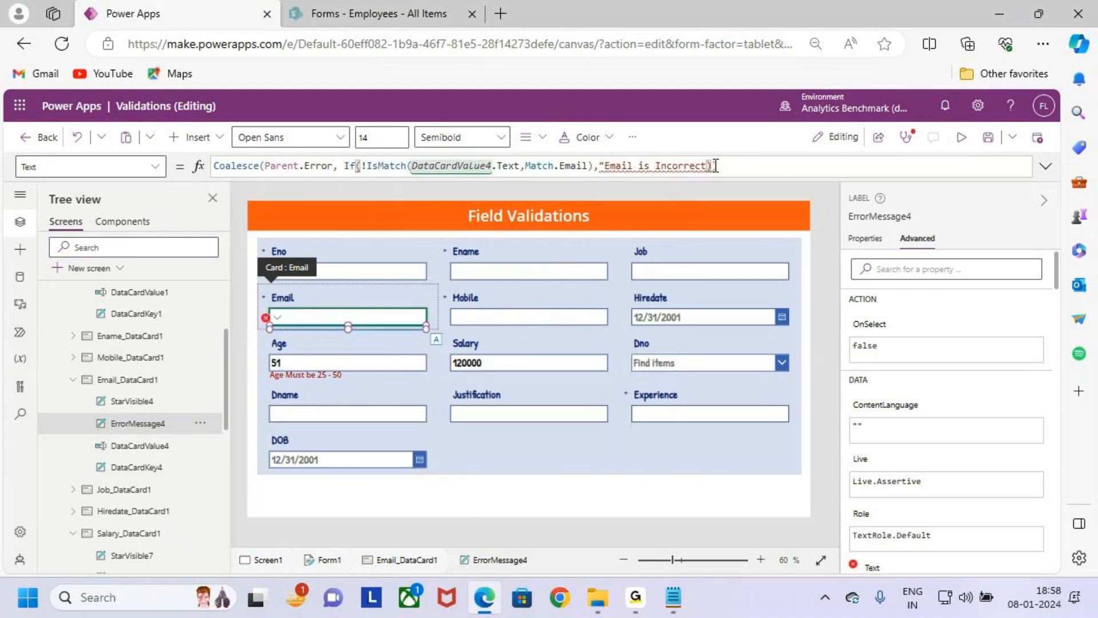
text(")
click(751, 165)
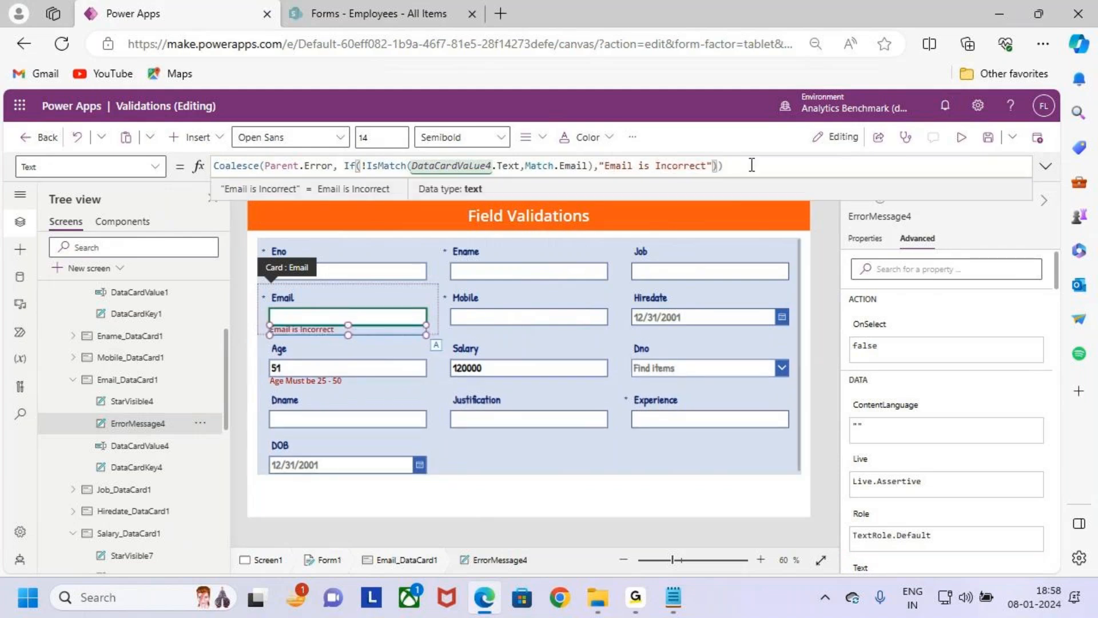
click(714, 167)
key(BackSpace)
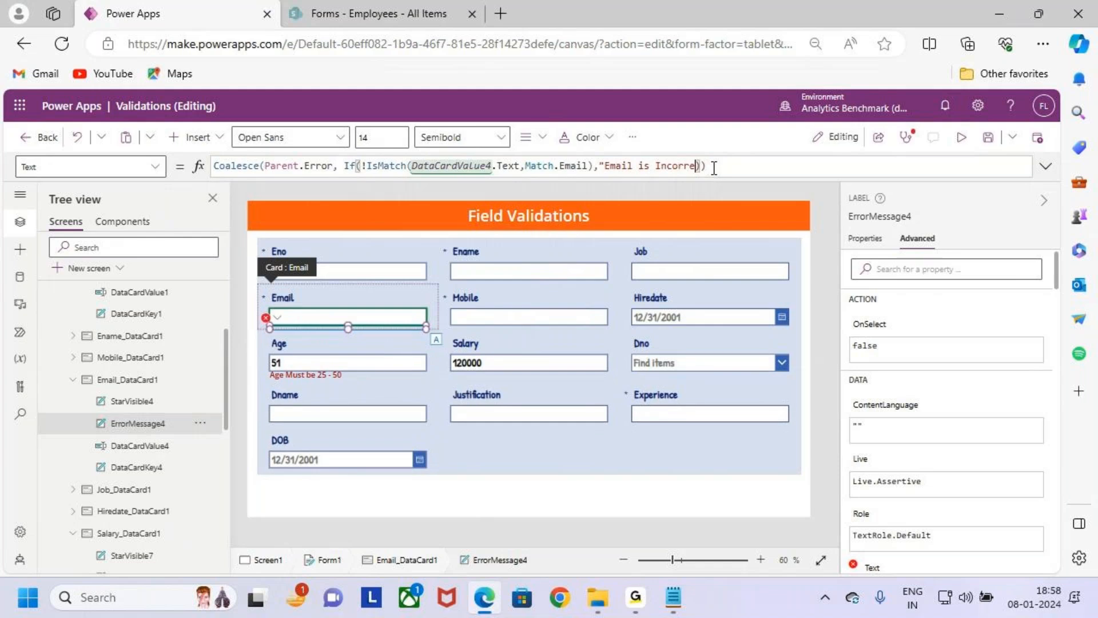
text(")
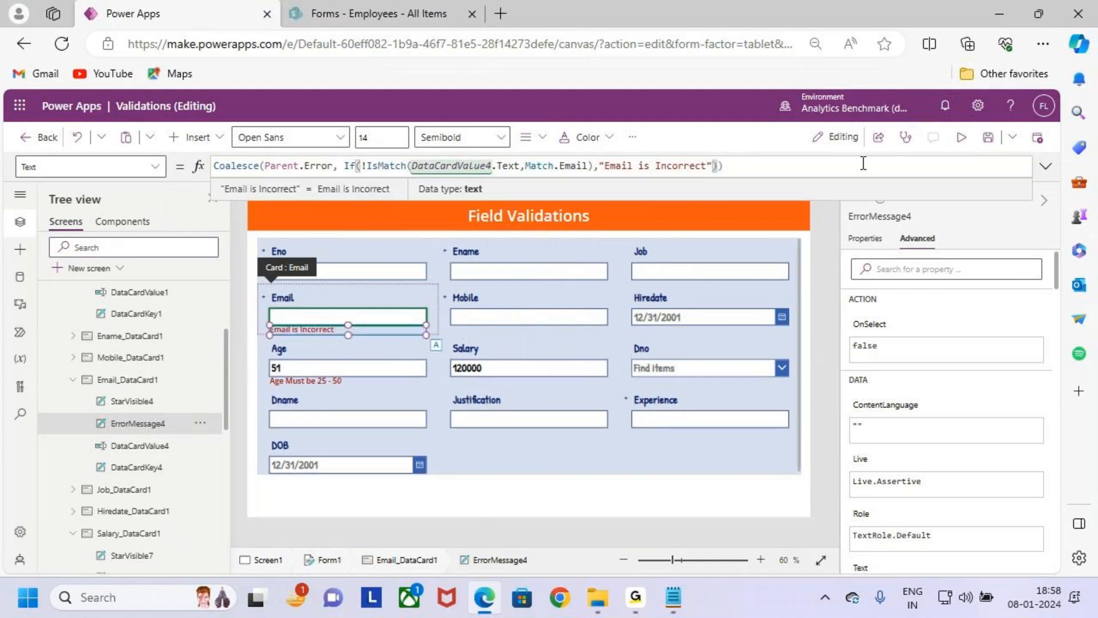
click(988, 138)
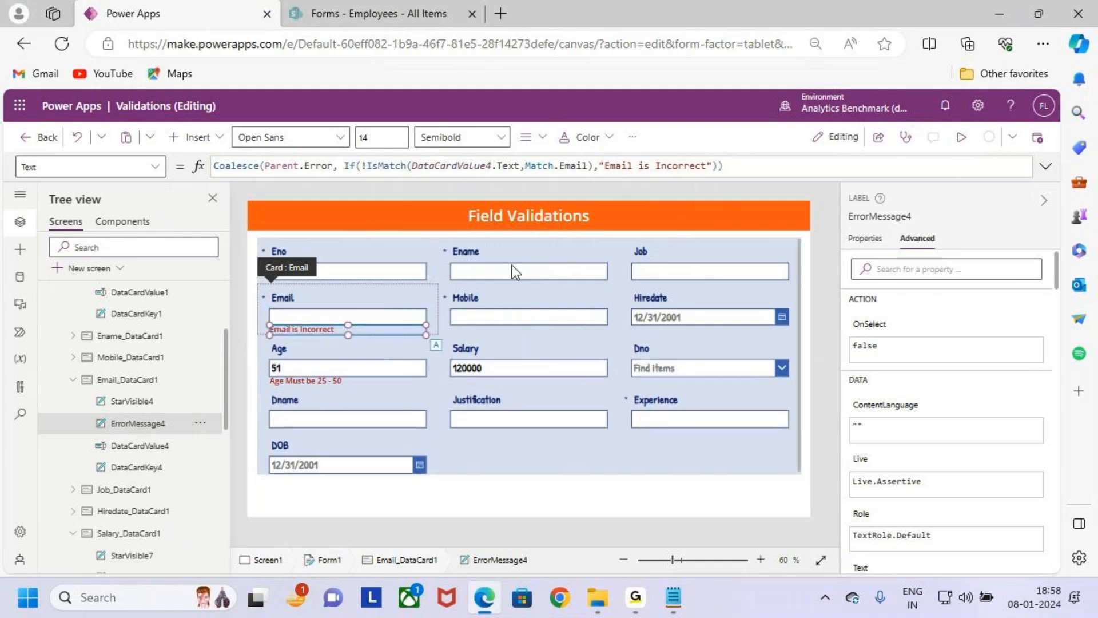
key(ctrl+2)
drag(256, 317, 338, 342)
key(Escape)
- Copy the DataCardValue4 text reference from the formula, expand the formula editor, and move the !IsMatch condition down to its own line
click(781, 165)
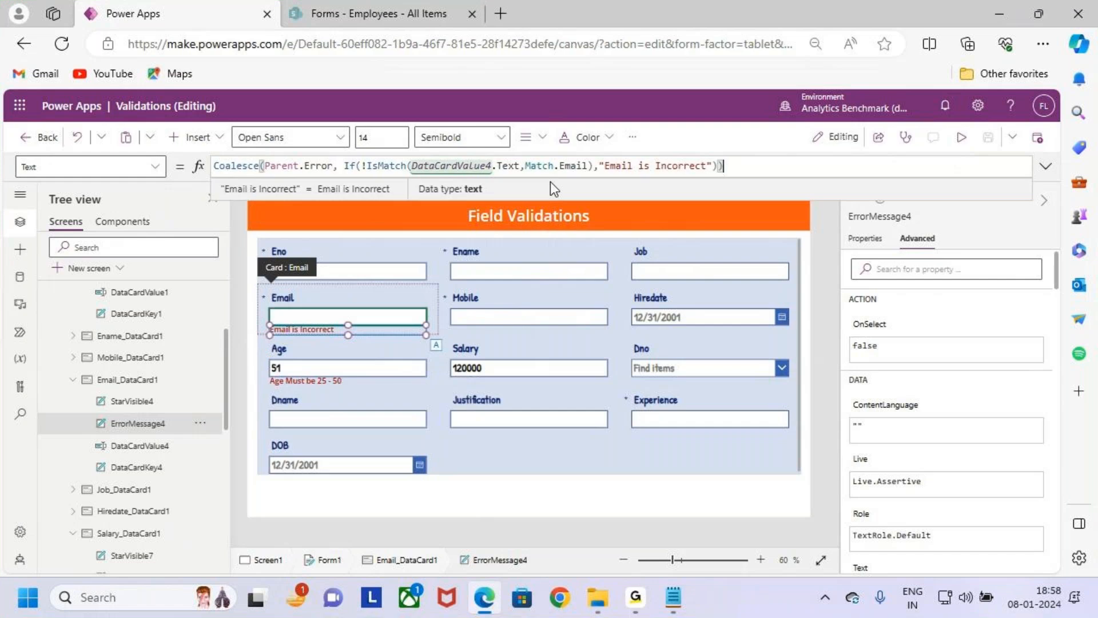
drag(518, 165, 412, 166)
key(ctrl+c)
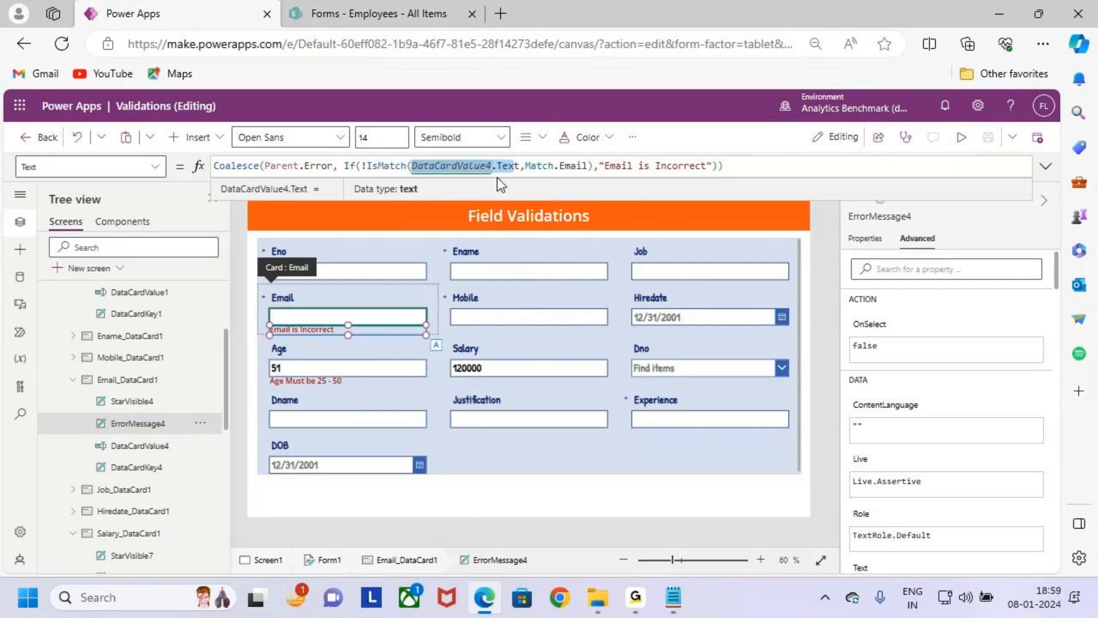
click(1046, 165)
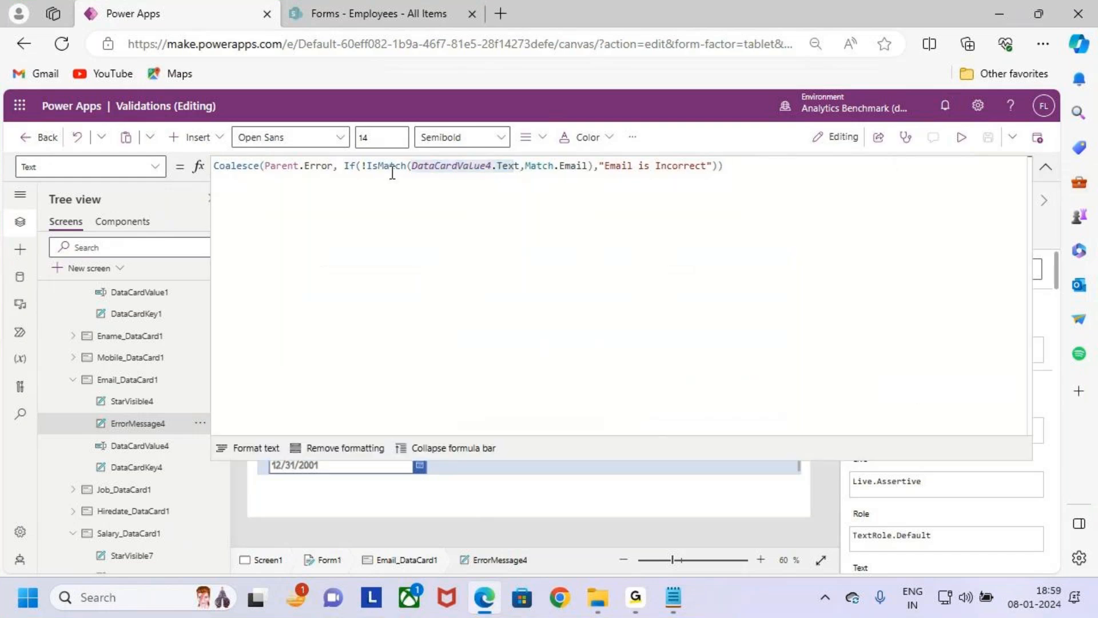
click(362, 167)
key(shift+Return)
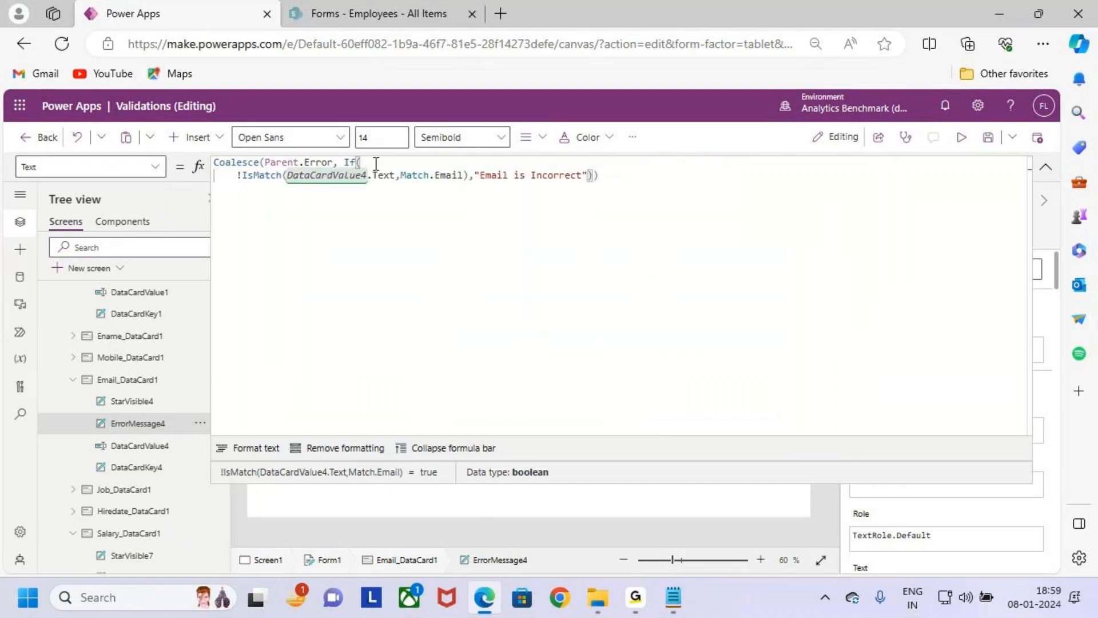
key(shift+Return)
click(378, 164)
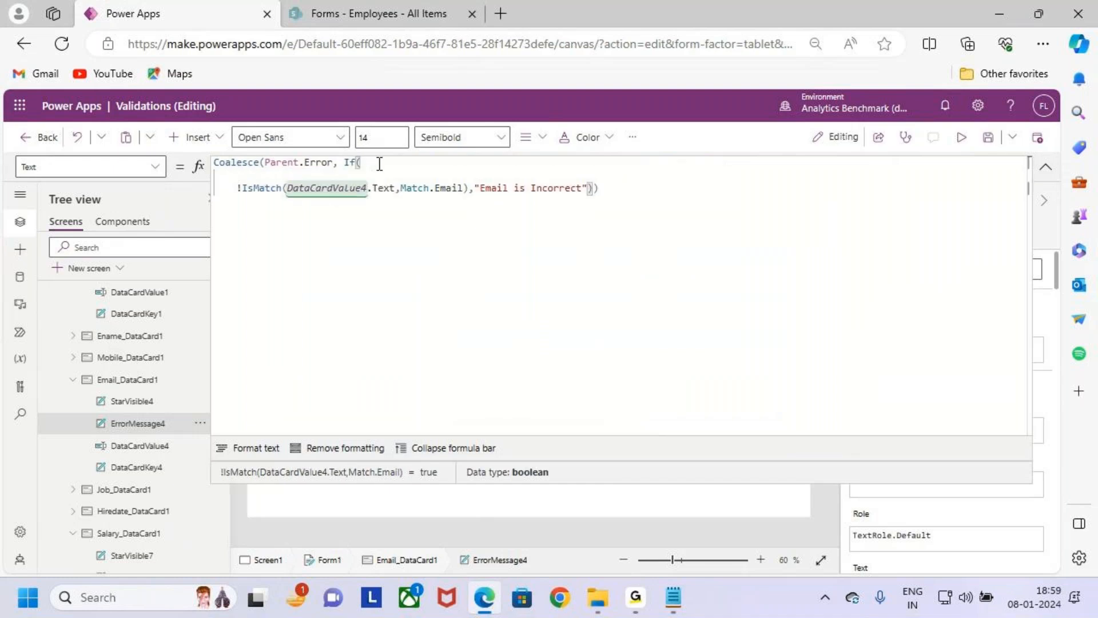
- Add the condition !IsBlank(DataCardValue4.Tex) at the start of the If, reusing the copied reference
text(!is)
key(Return)
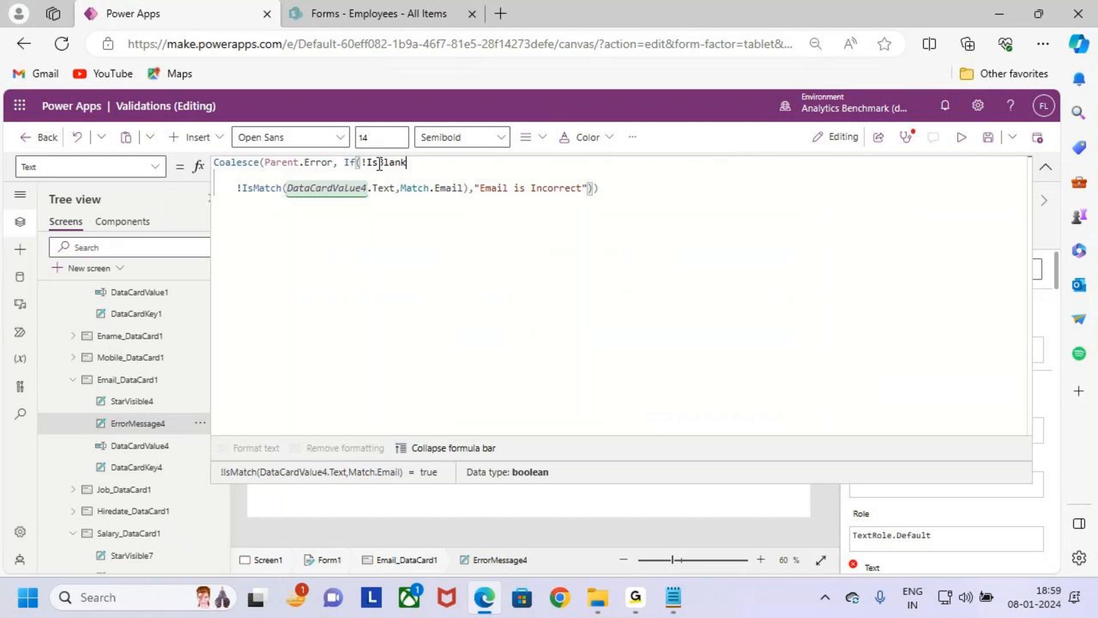
text(()
key(ctrl+v)
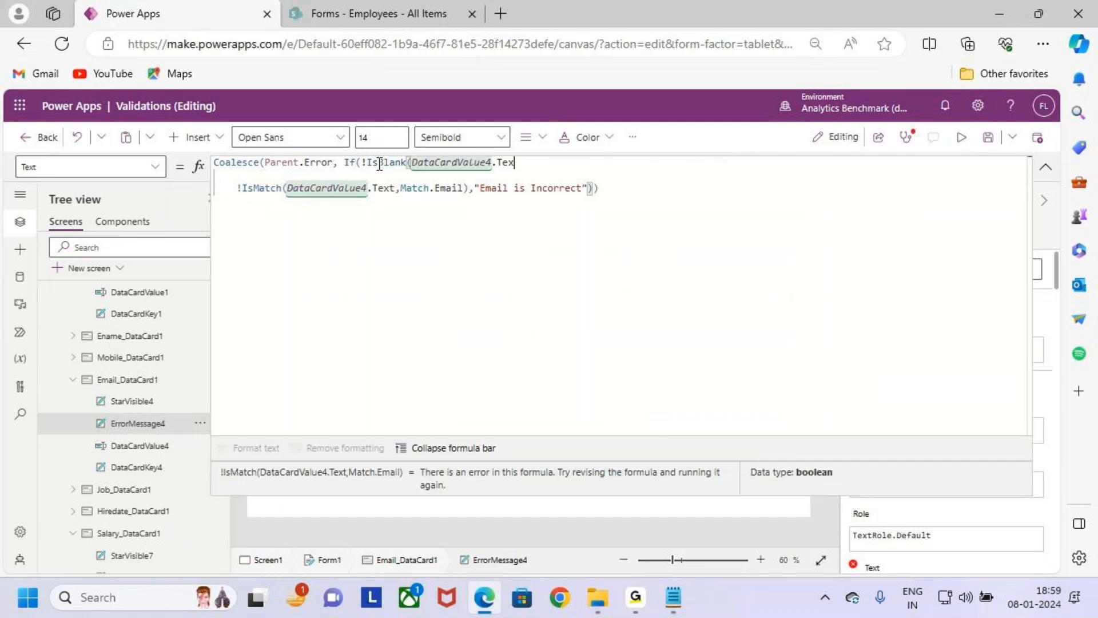
text())
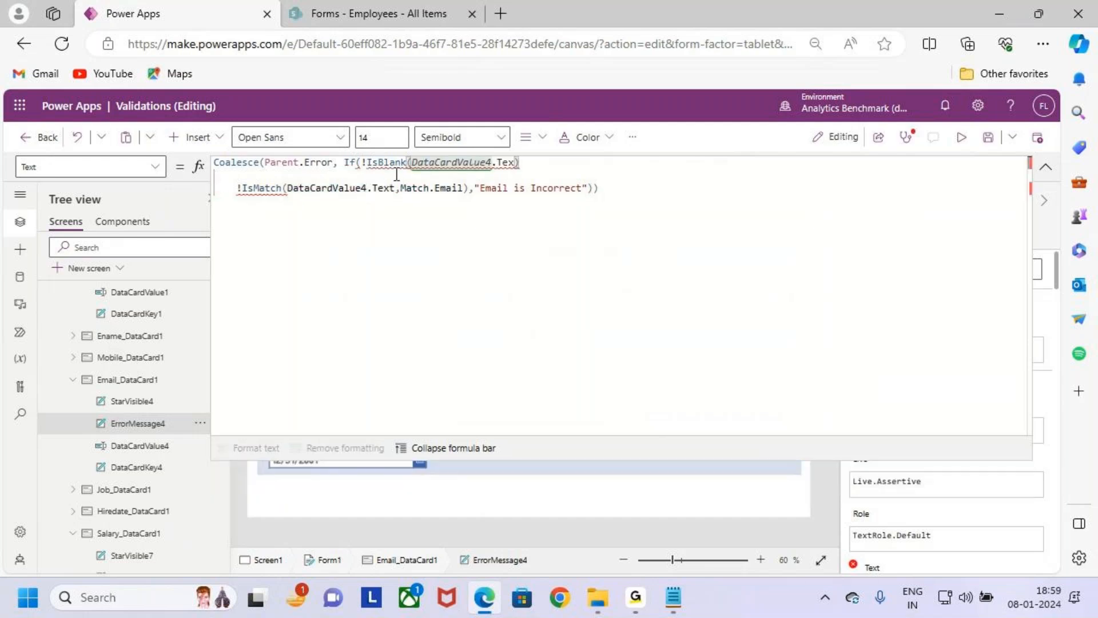
key(ctrl+2)
drag(413, 152, 503, 168)
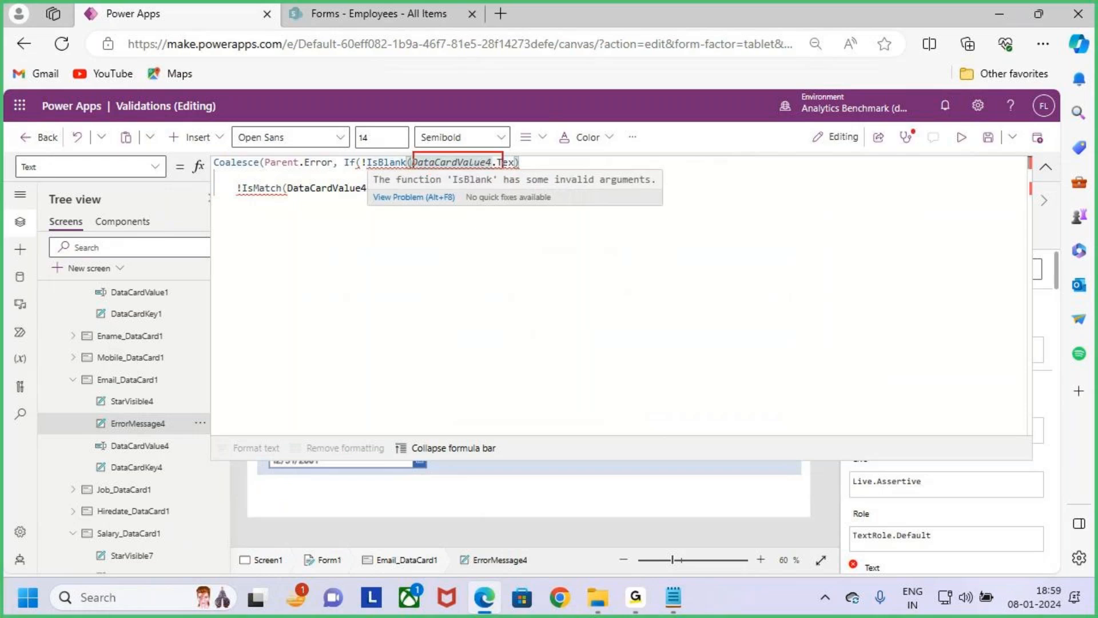
drag(404, 169, 364, 188)
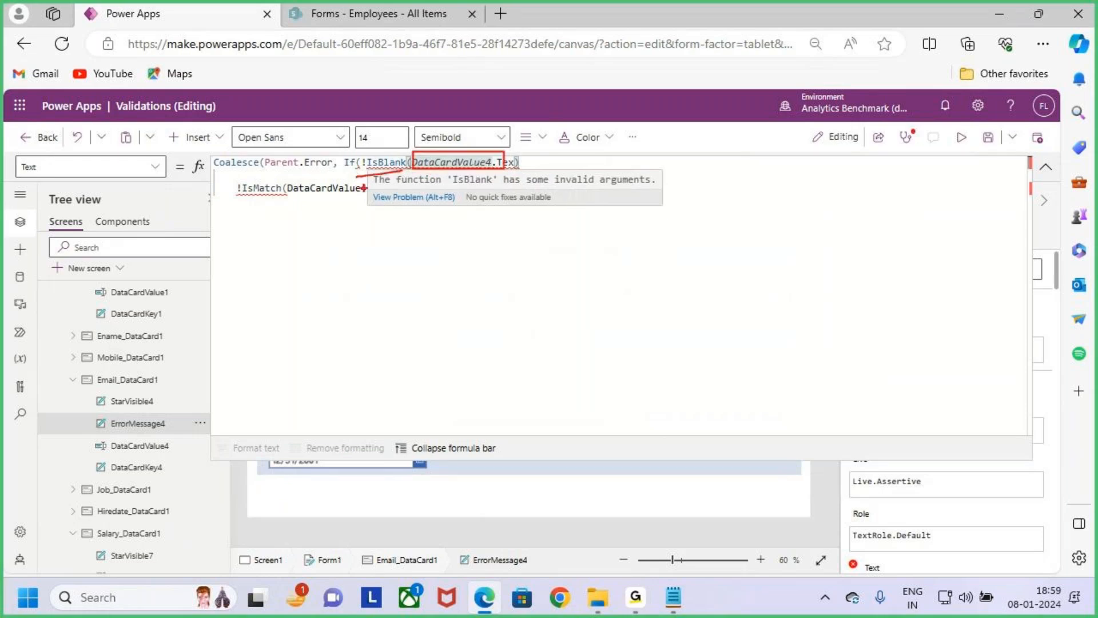
key(Escape)
drag(481, 191, 555, 189)
click(412, 192)
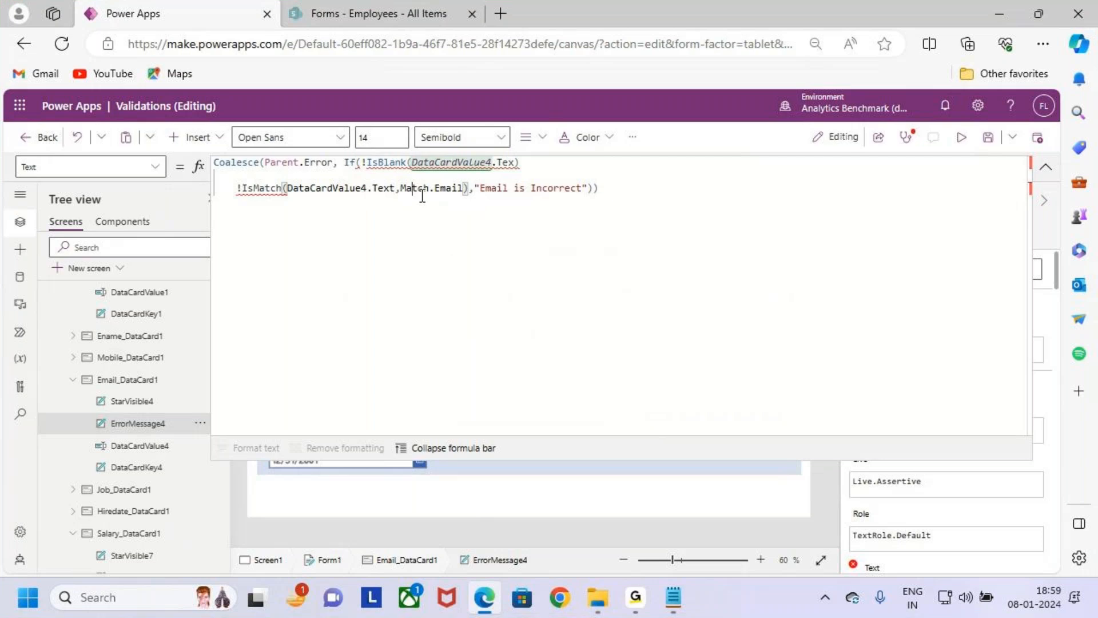
- Join the !IsBlank and !IsMatch conditions with && and save the app
click(588, 189)
click(547, 169)
text(&&)
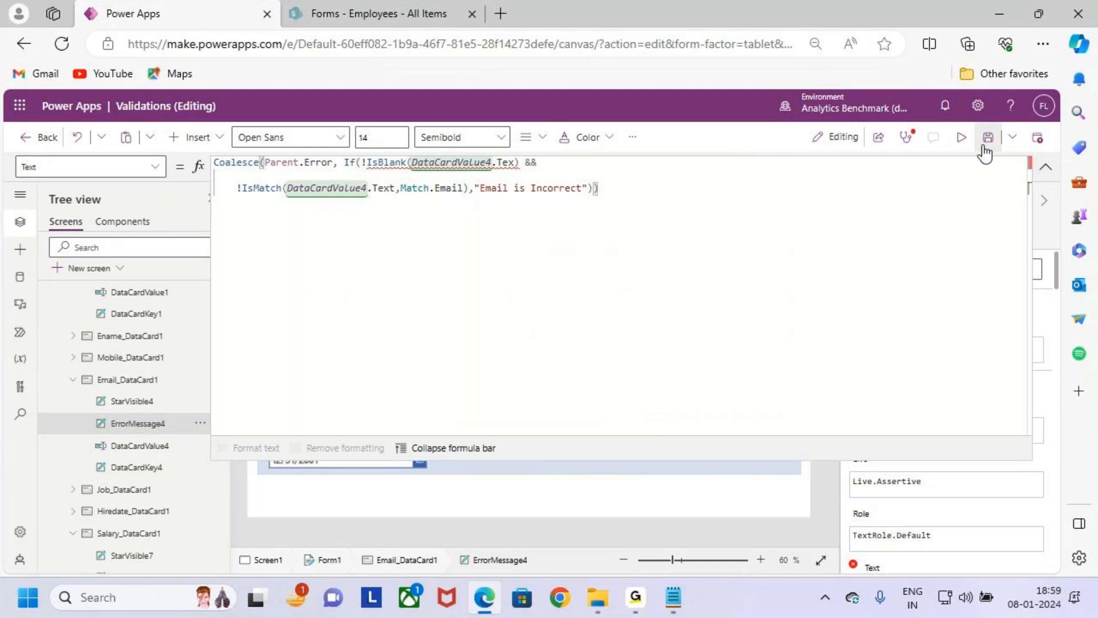
click(988, 139)
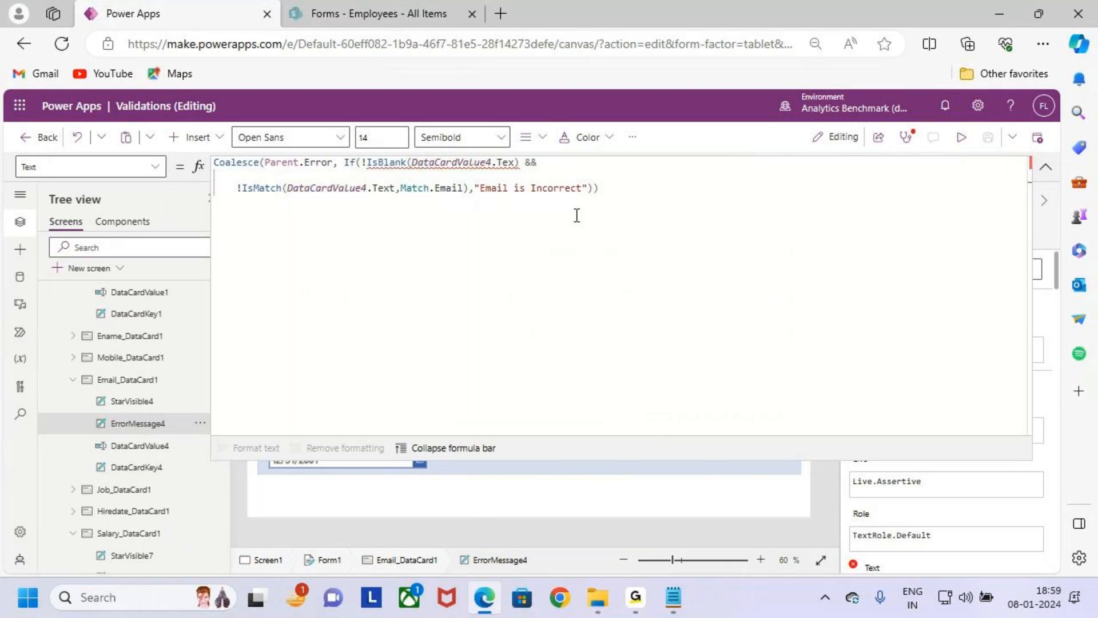
- Correct the reference inside !IsBlank to DataCardValue4.Text in the Email error message formula
click(517, 166)
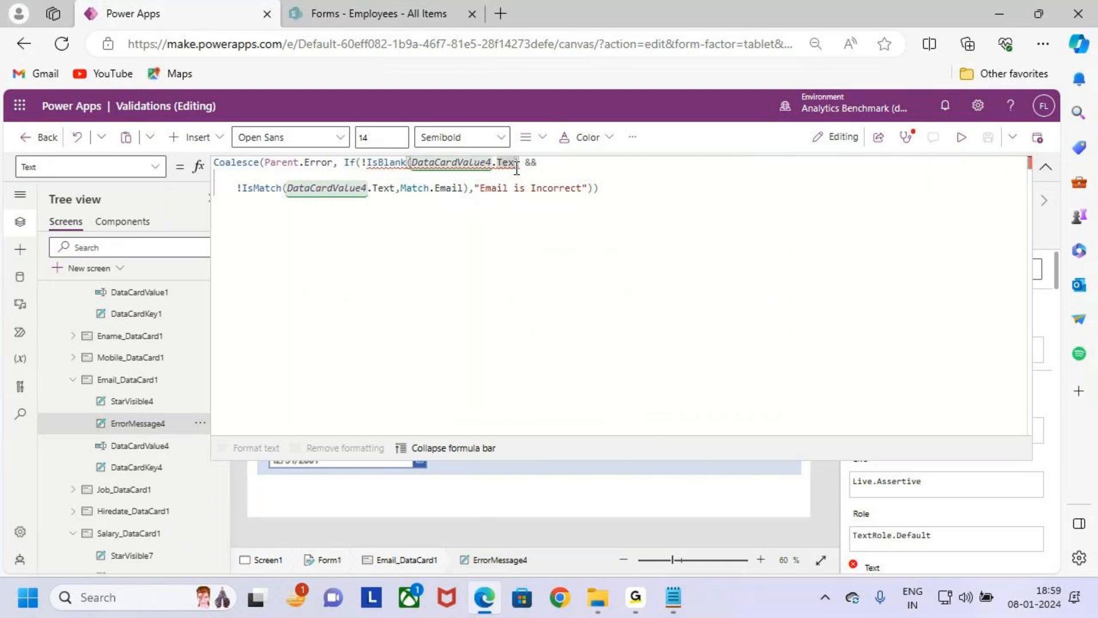
text(t)
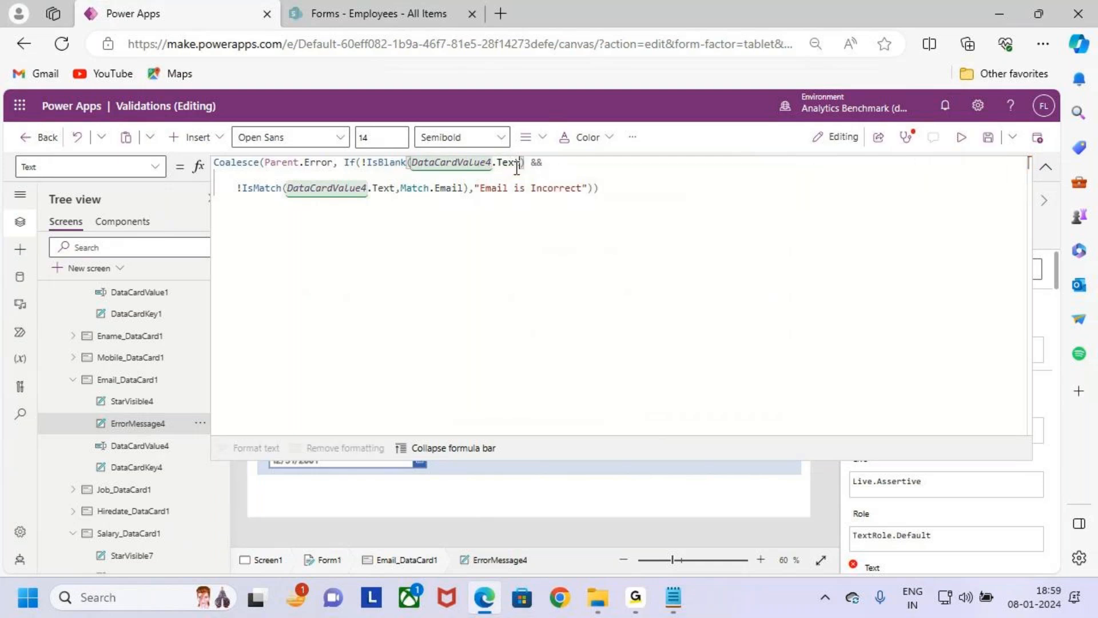
click(598, 191)
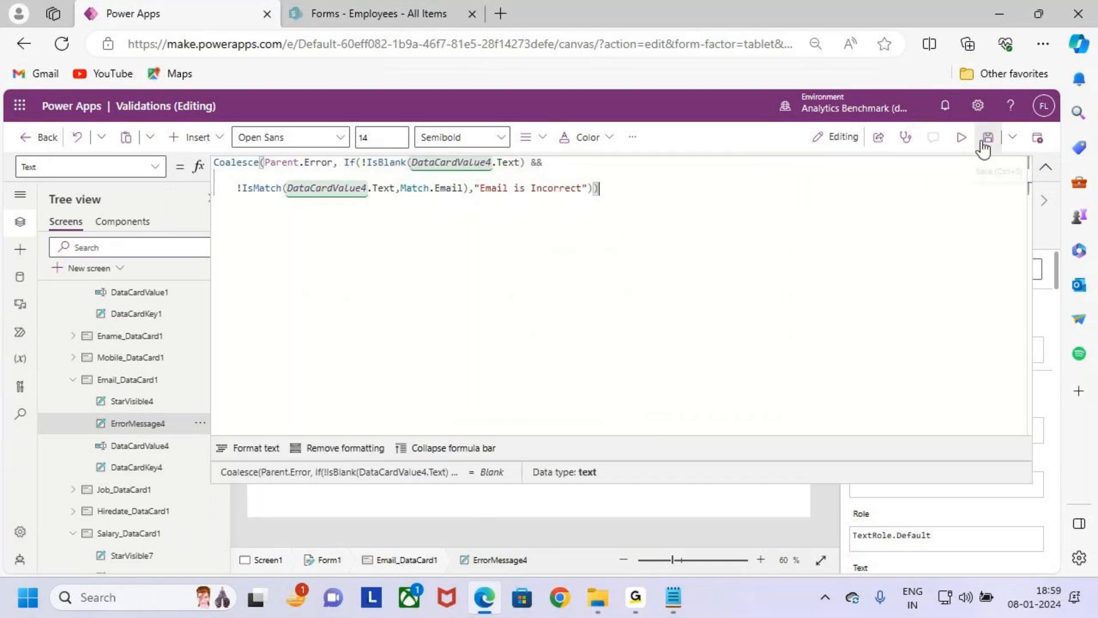
- Preview the app and clear the value in the Age field
click(961, 138)
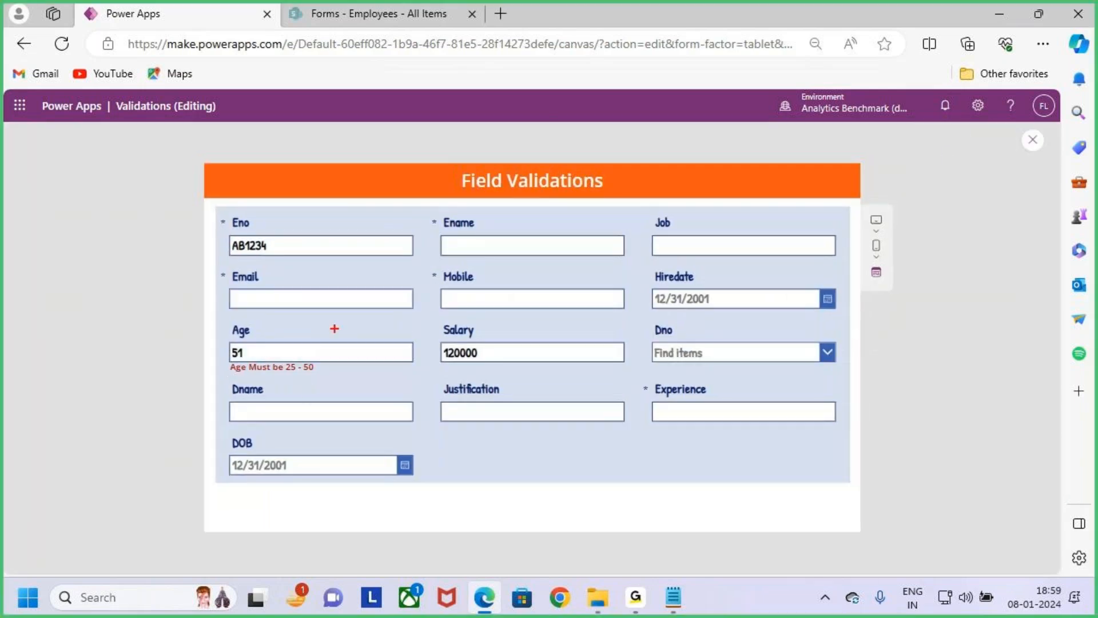
double_click(308, 350)
key(BackSpace)
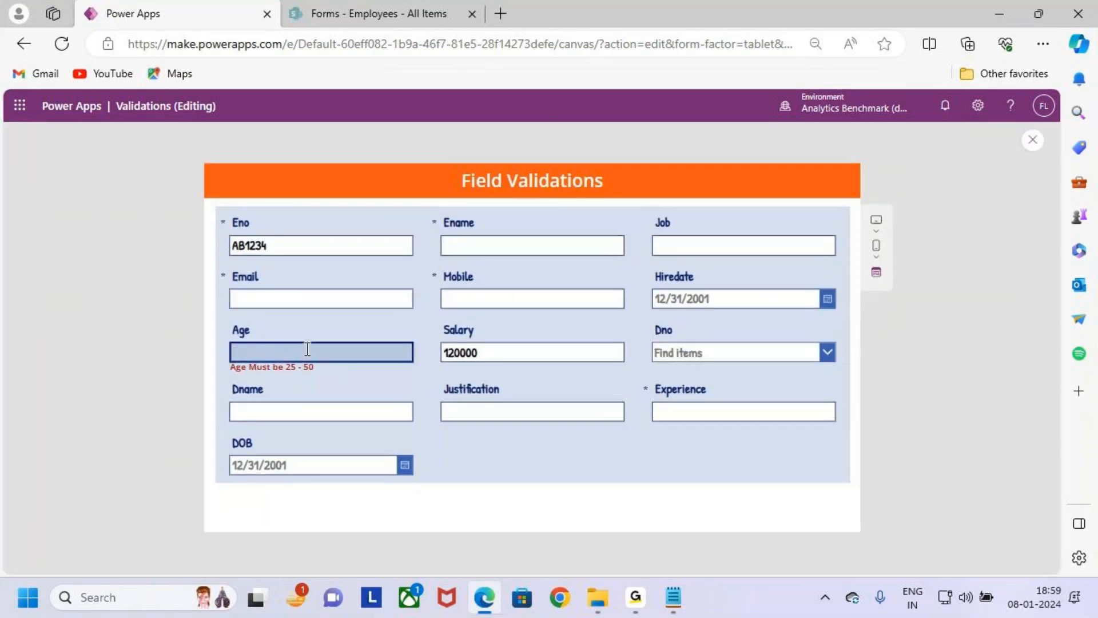
- Test the Email validation by entering a malformed e-mail address that has only digits after the @ sign
click(341, 298)
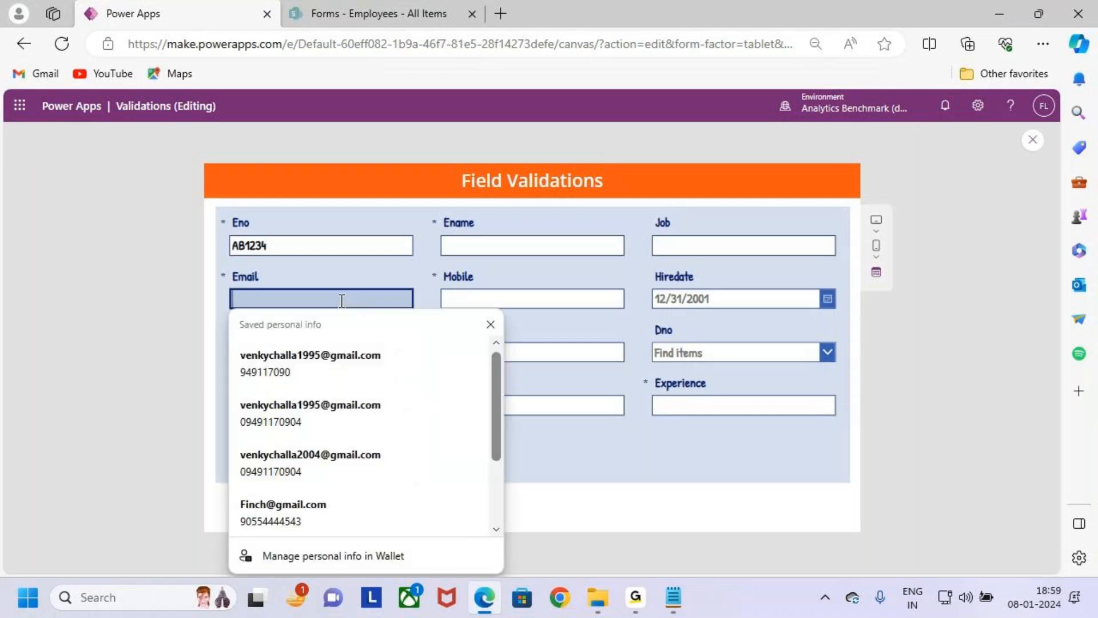
text(v)
key(BackSpace)
key(BackSpace)
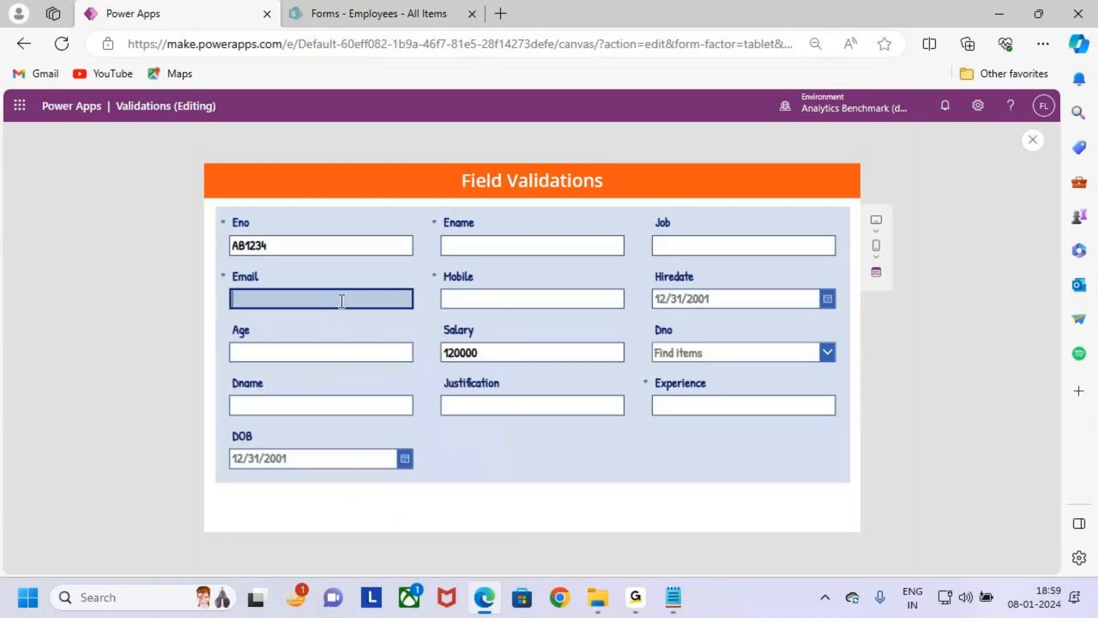
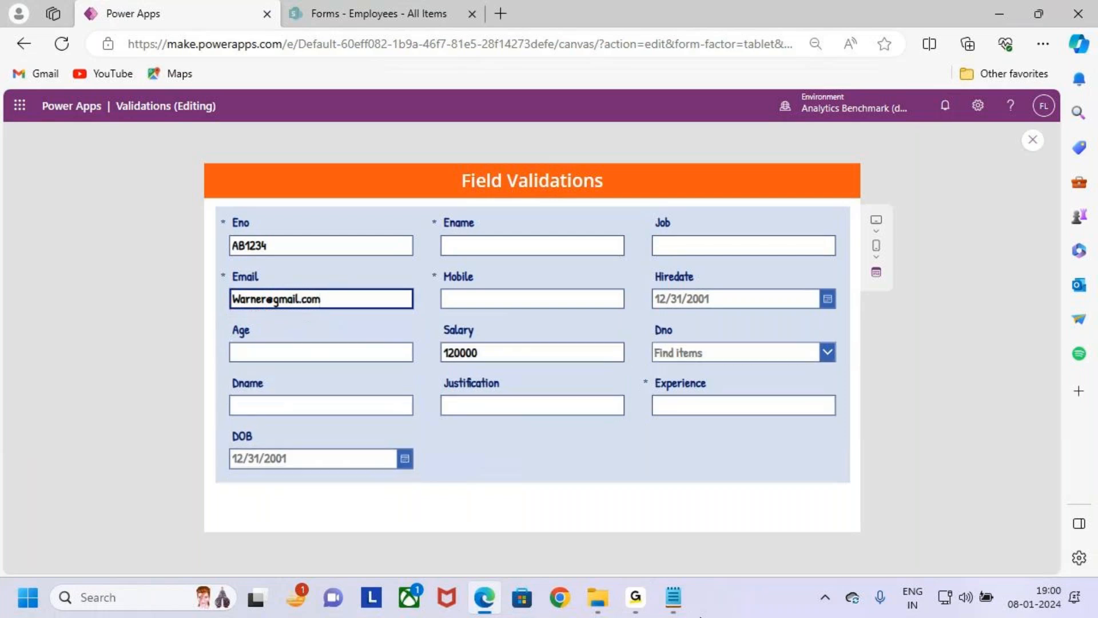
key(ctrl+2)
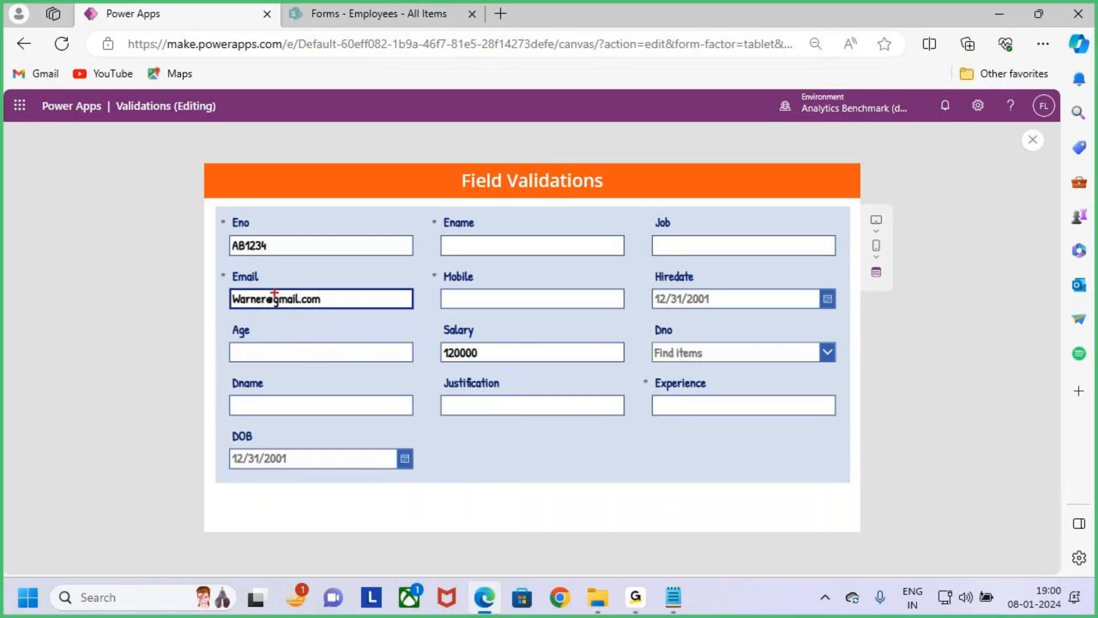
drag(264, 288, 340, 312)
drag(309, 265, 321, 295)
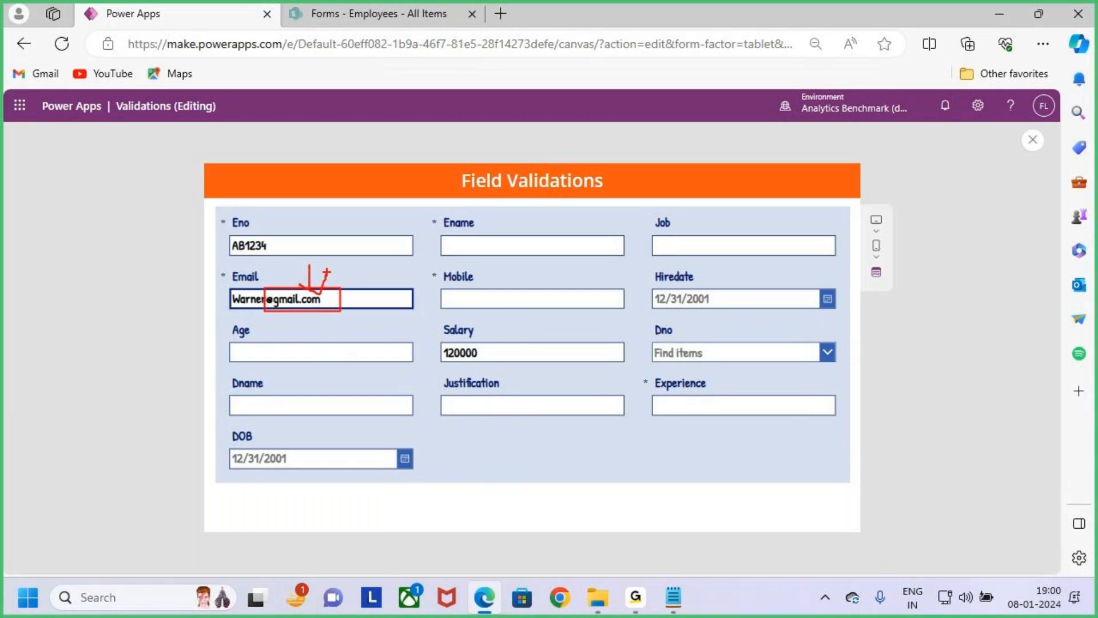
key(Escape)
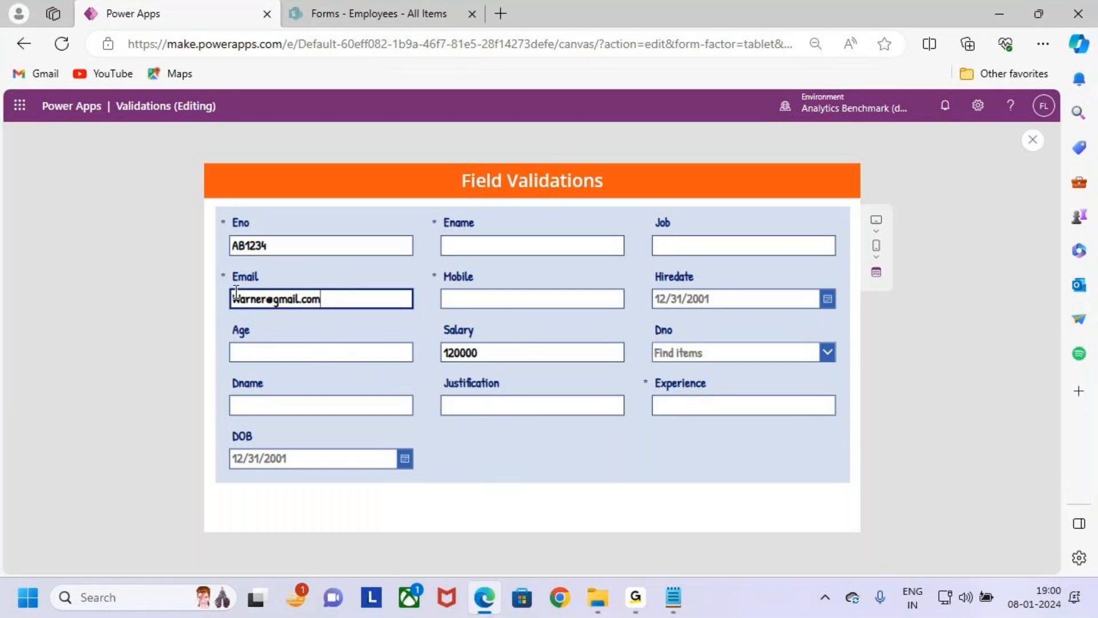
- Test the Email validation again by removing the last characters of the address so its domain is incomplete
click(336, 299)
key(BackSpace)
key(BackSpace)
key(BackSpace)
key(BackSpace)
key(BackSpace)
key(ctrl+2)
drag(220, 306, 324, 326)
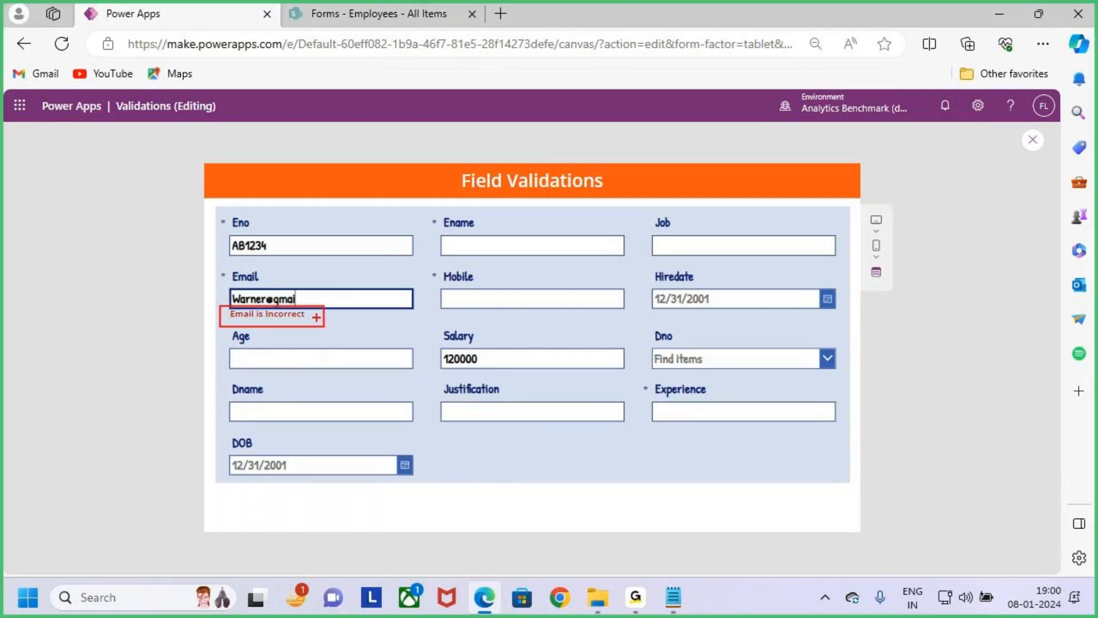
key(Escape)
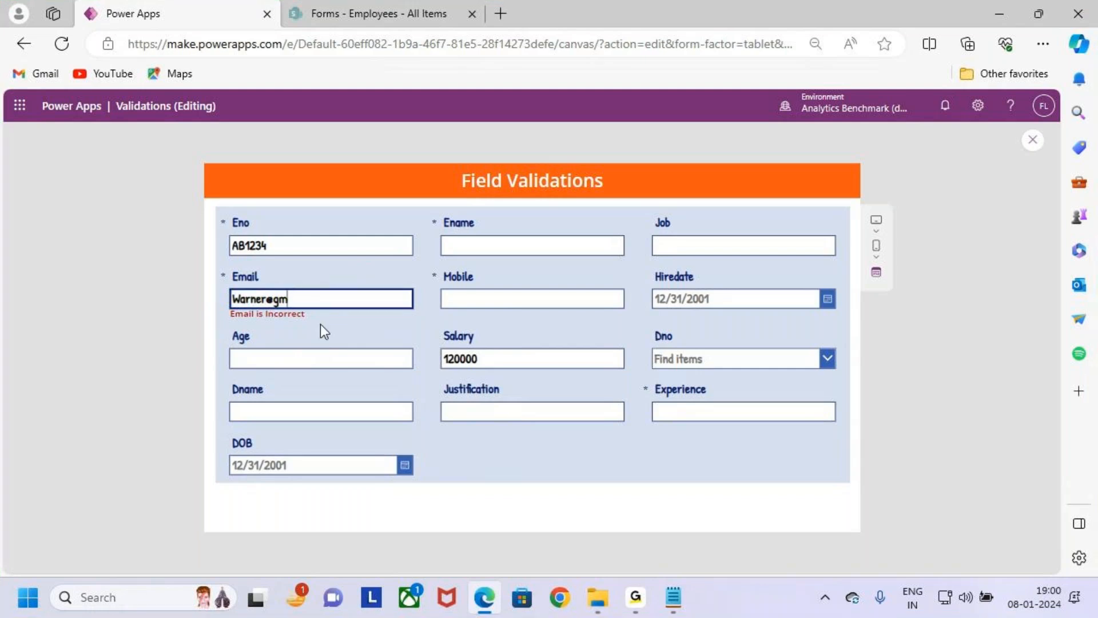
- Restore the full gmail.com domain of the address in the Email field
key(BackSpace)
text(al.)
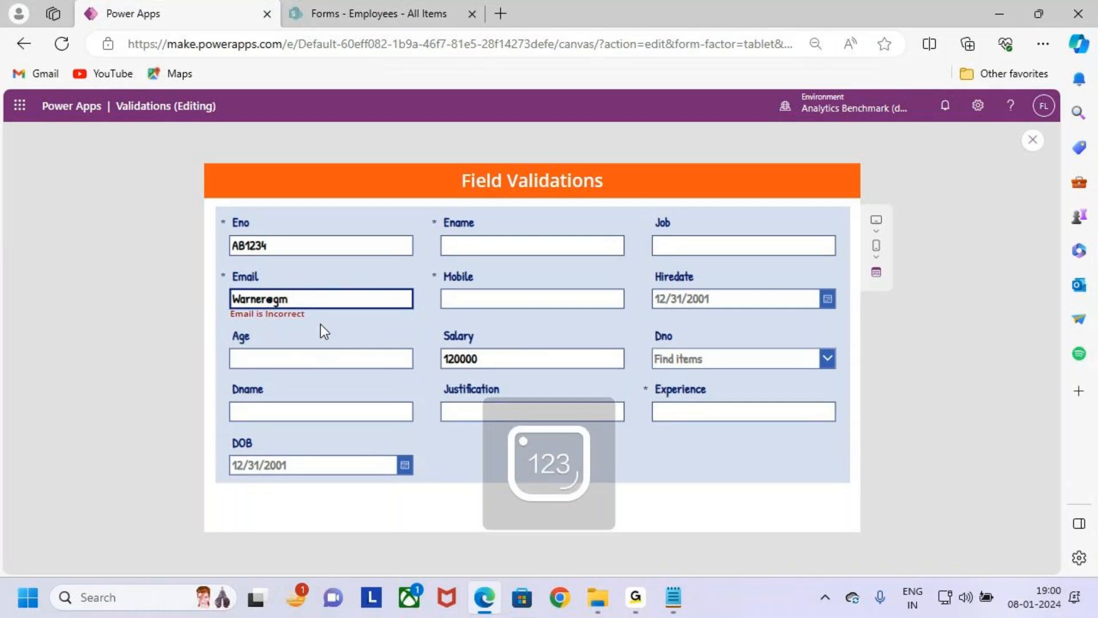
text(ail.com)
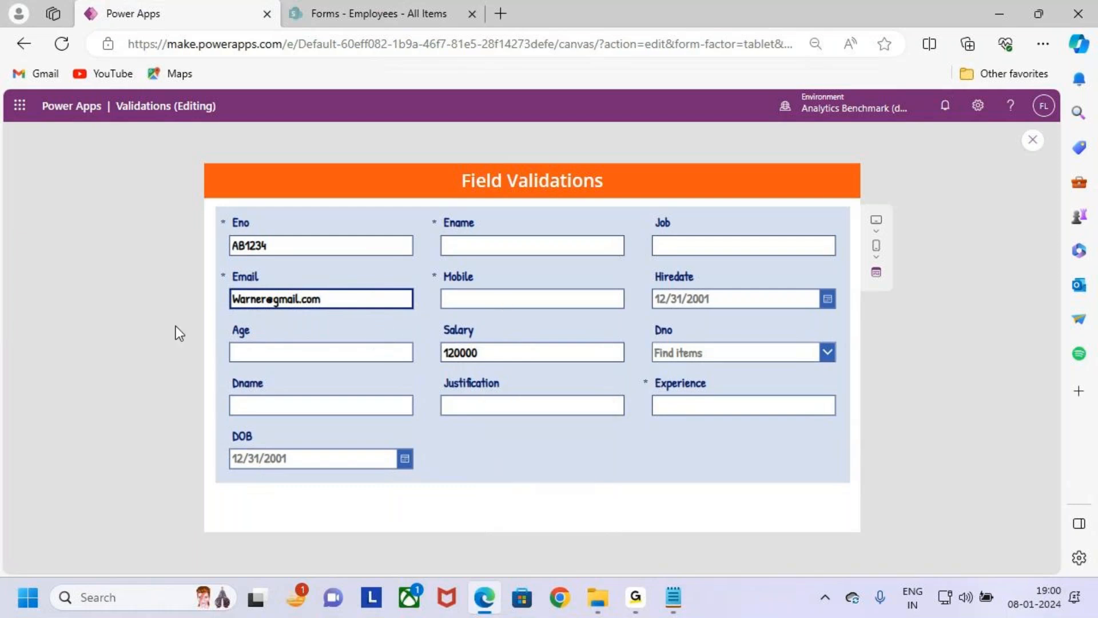
- Close the preview, switch to the Notepad notes, and review the Case 6 Email and Case 7 Email Icon Check requirements
click(1029, 142)
click(997, 23)
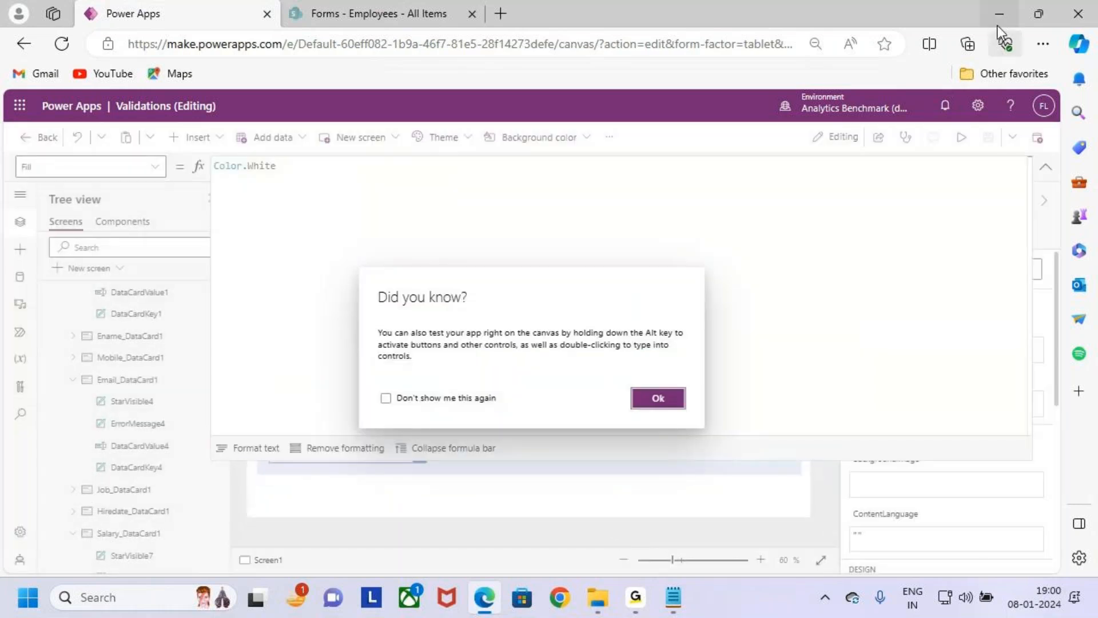
scroll(296, 366, down, 2)
scroll(277, 353, up, 2)
drag(53, 293, 589, 358)
click(606, 359)
scroll(401, 435, down, 2)
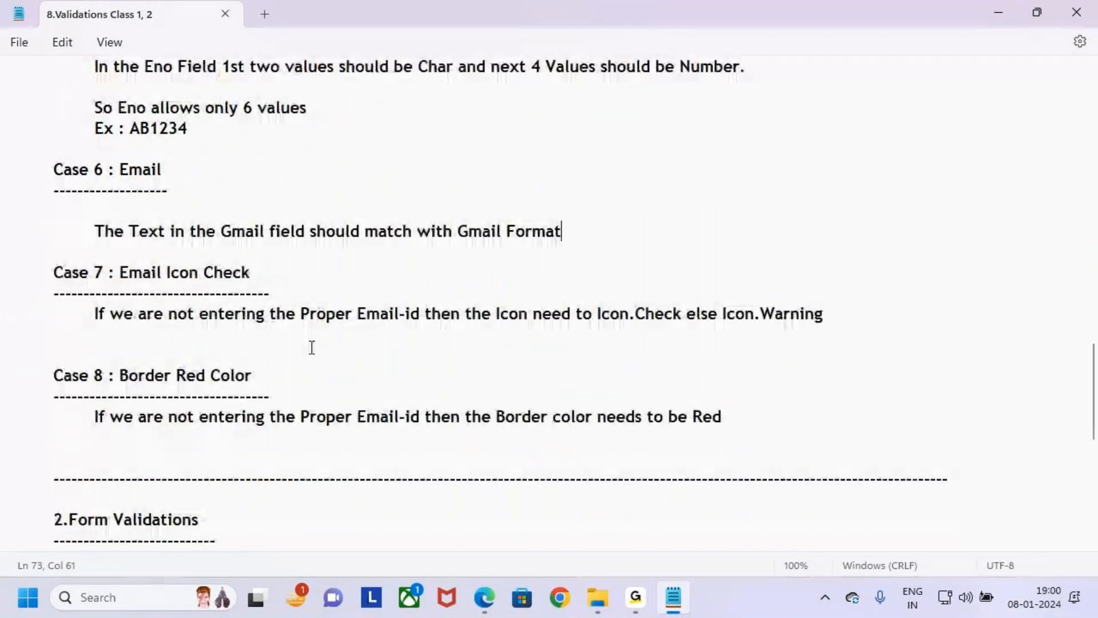
click(229, 338)
key(ctrl+2)
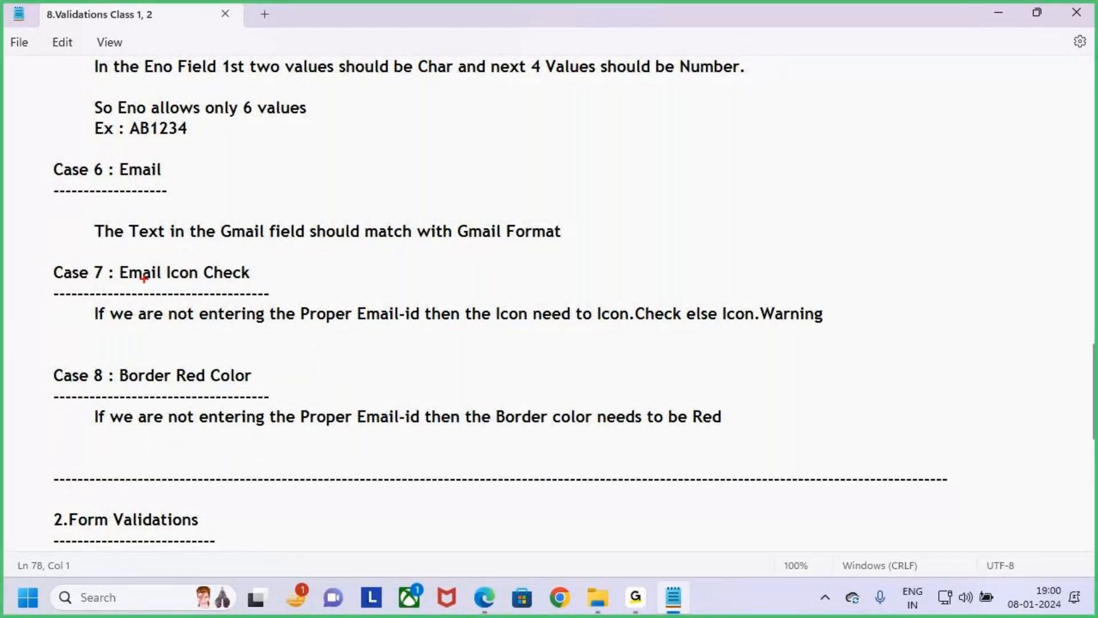
drag(164, 264, 270, 283)
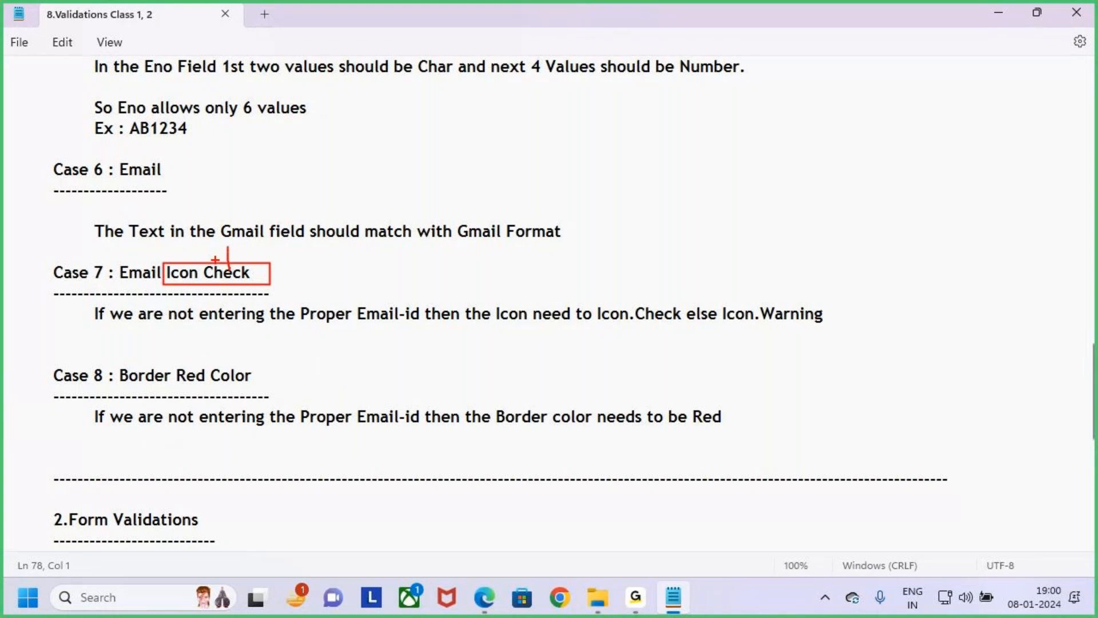
key(Escape)
- Switch back to the Power Apps editor, dismiss the testing tip, and collapse the formula bar to reveal the form
click(489, 497)
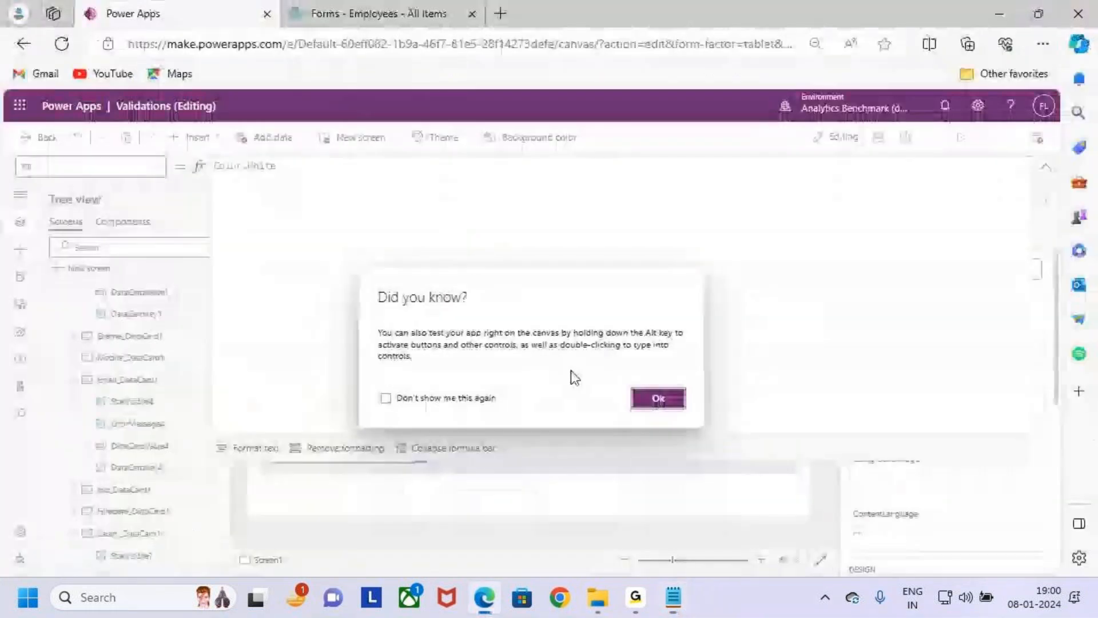
click(655, 399)
click(1045, 166)
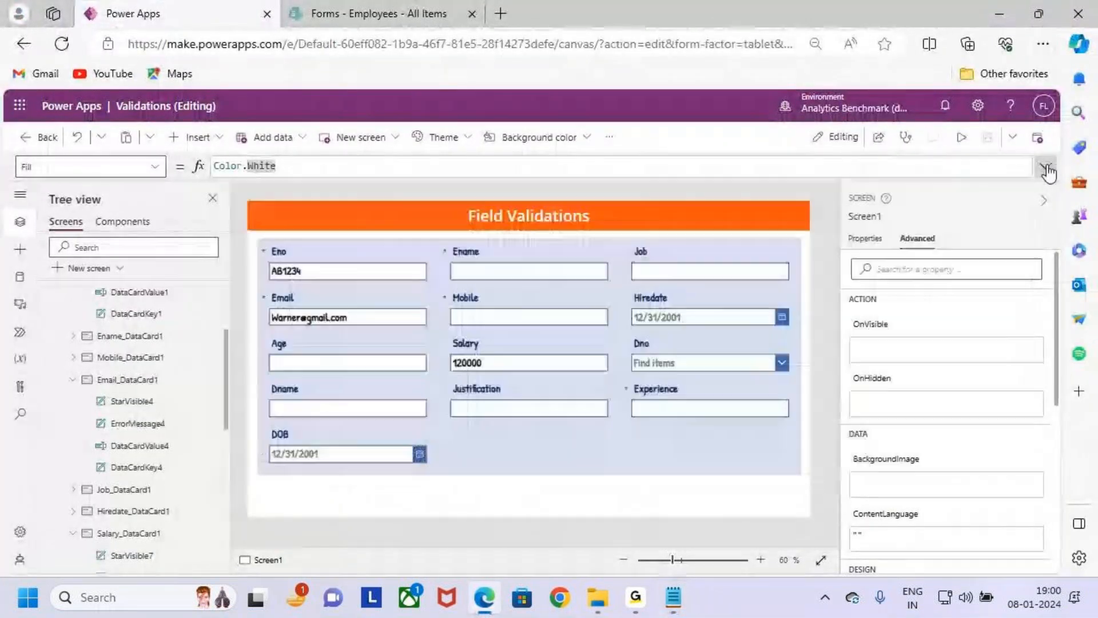
key(ctrl+2)
drag(266, 302, 414, 334)
key(Escape)
- Preview the app, cut the end off the address in the Email field to make it invalid, and return to the editor
click(961, 137)
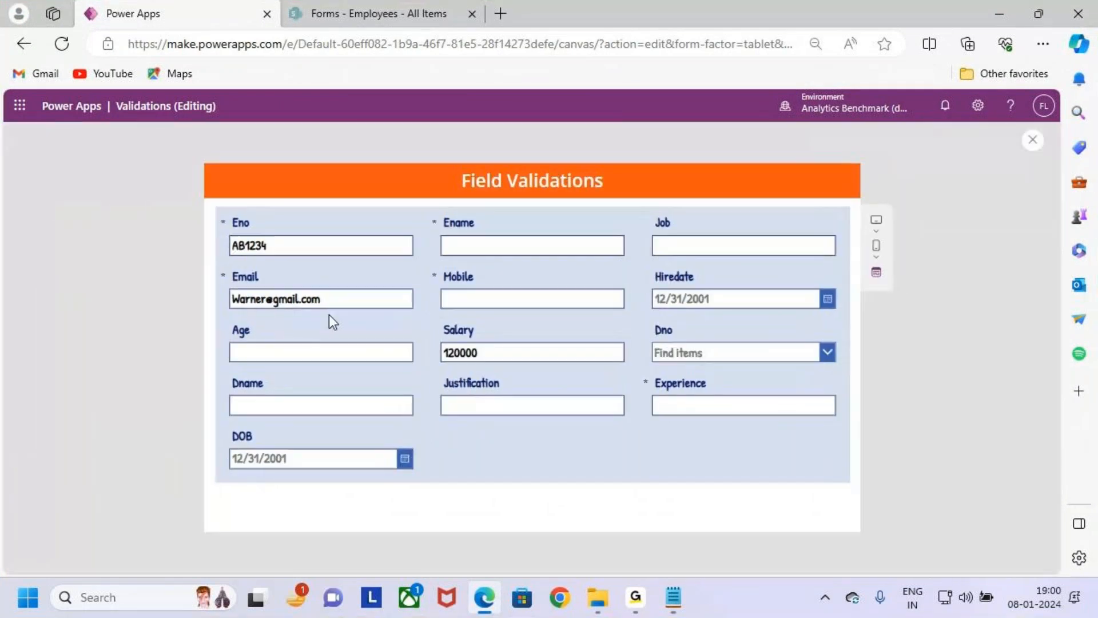
click(328, 299)
key(BackSpace)
key(BackSpace)
key(BackSpace)
key(BackSpace)
key(BackSpace)
key(ctrl+2)
drag(226, 307, 324, 336)
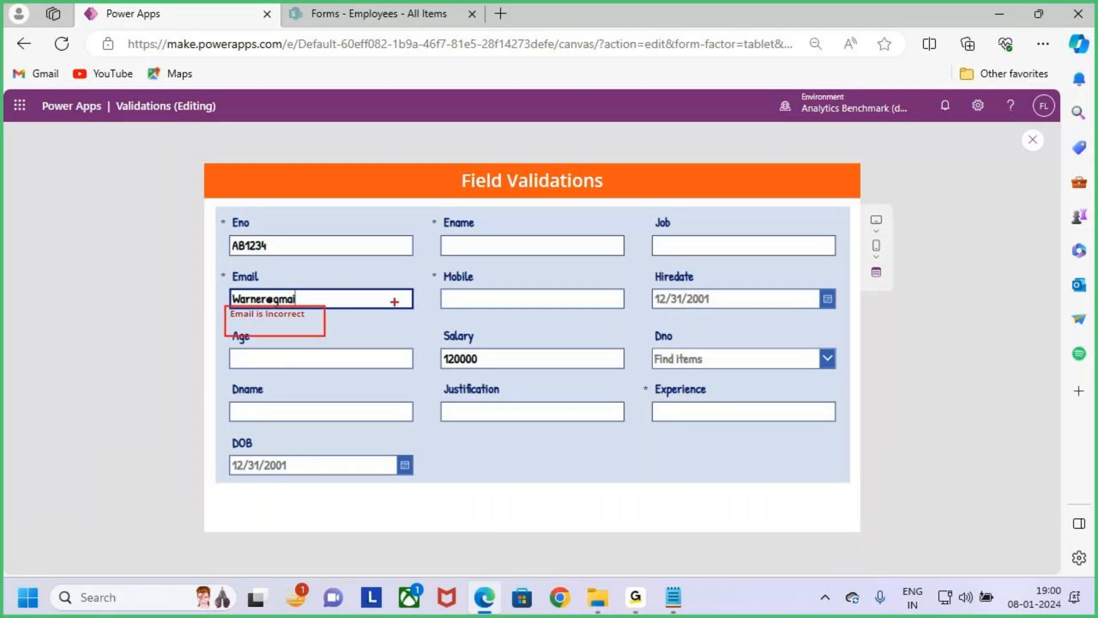
drag(390, 296, 422, 259)
drag(401, 300, 439, 245)
key(Escape)
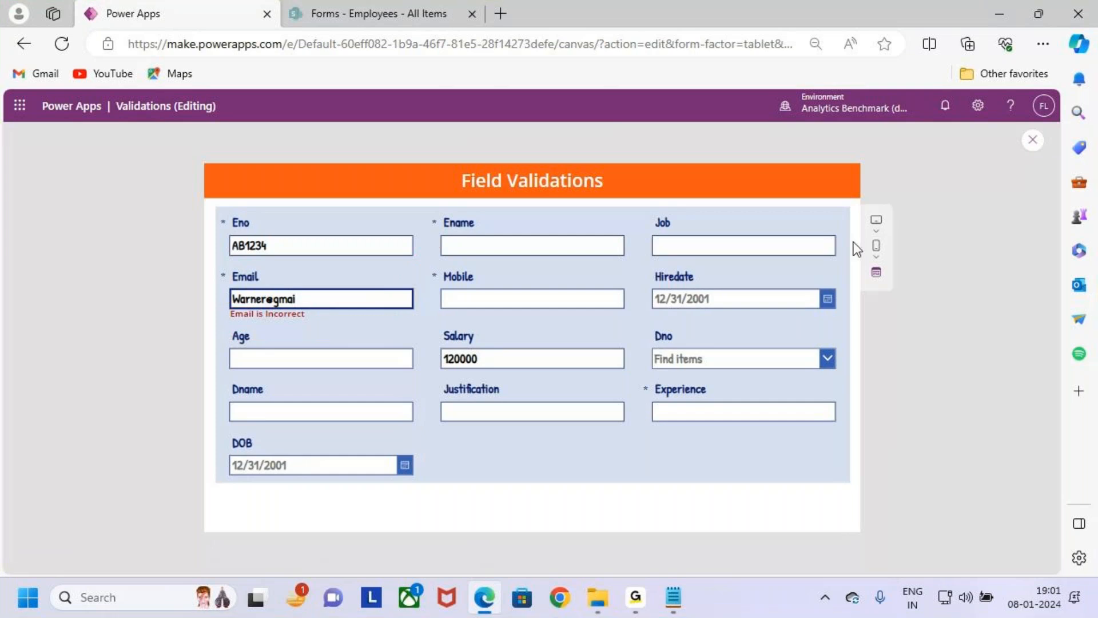
click(1032, 140)
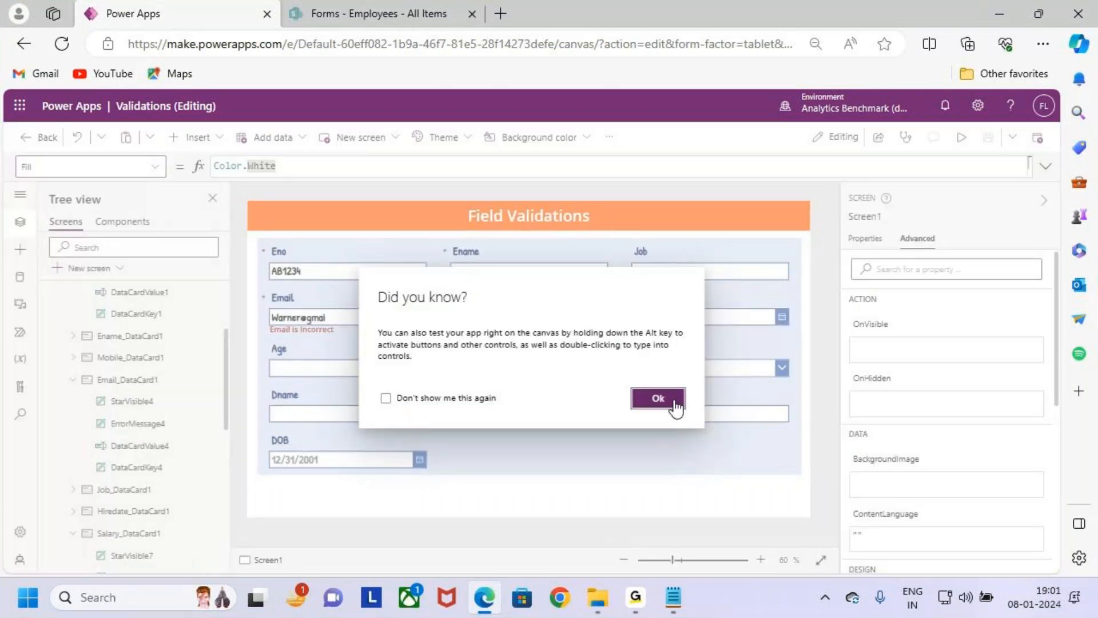
click(666, 398)
- Insert a Check icon into the Email card of the form
click(356, 315)
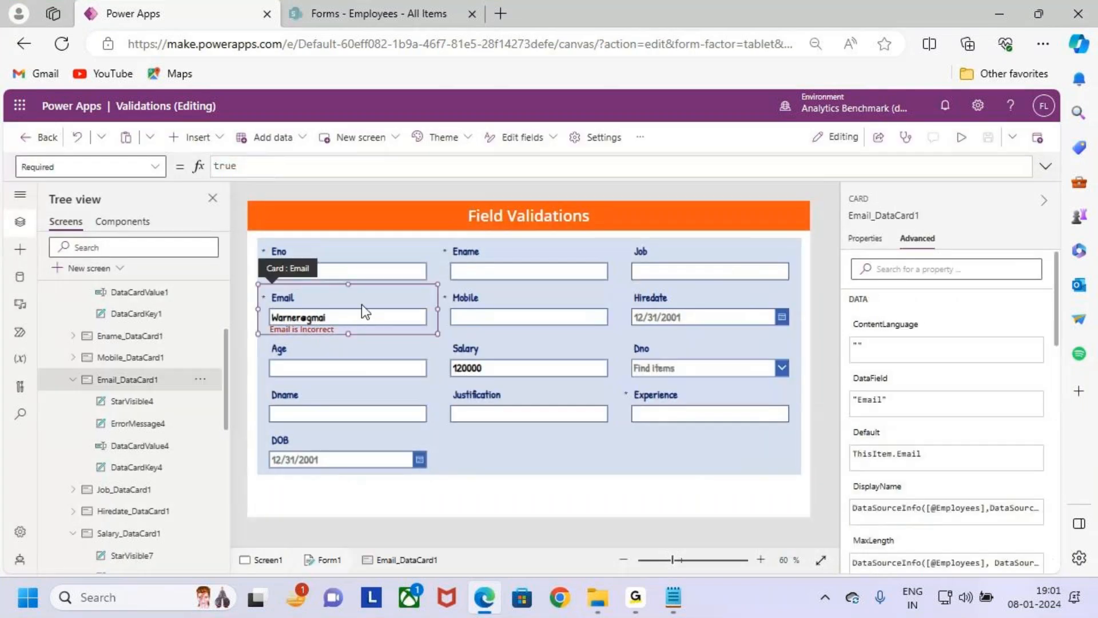
click(197, 137)
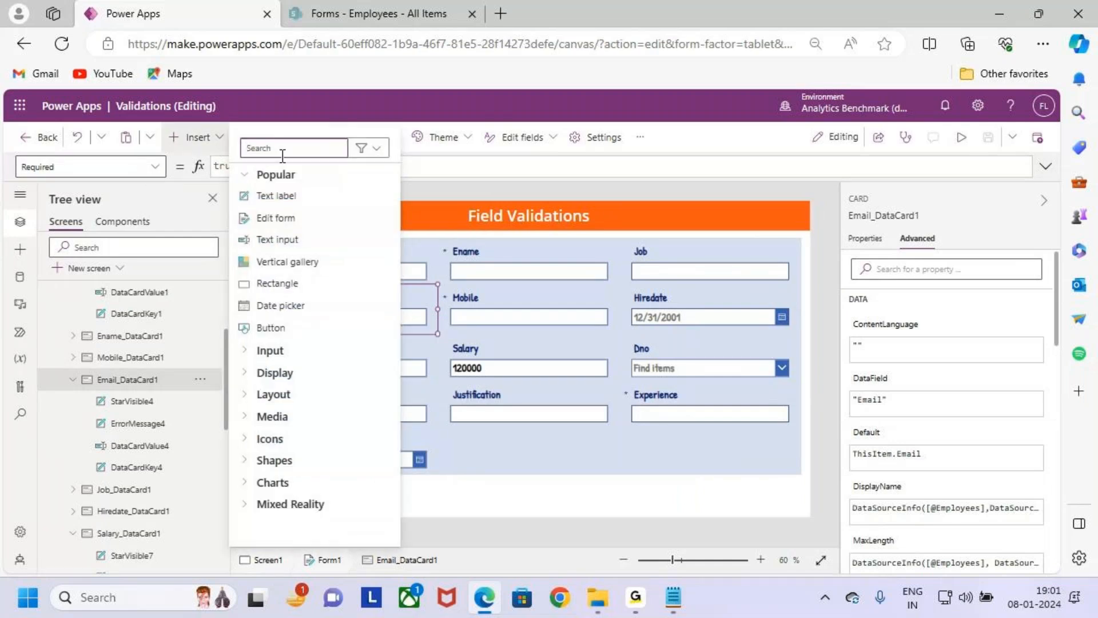
text(ic)
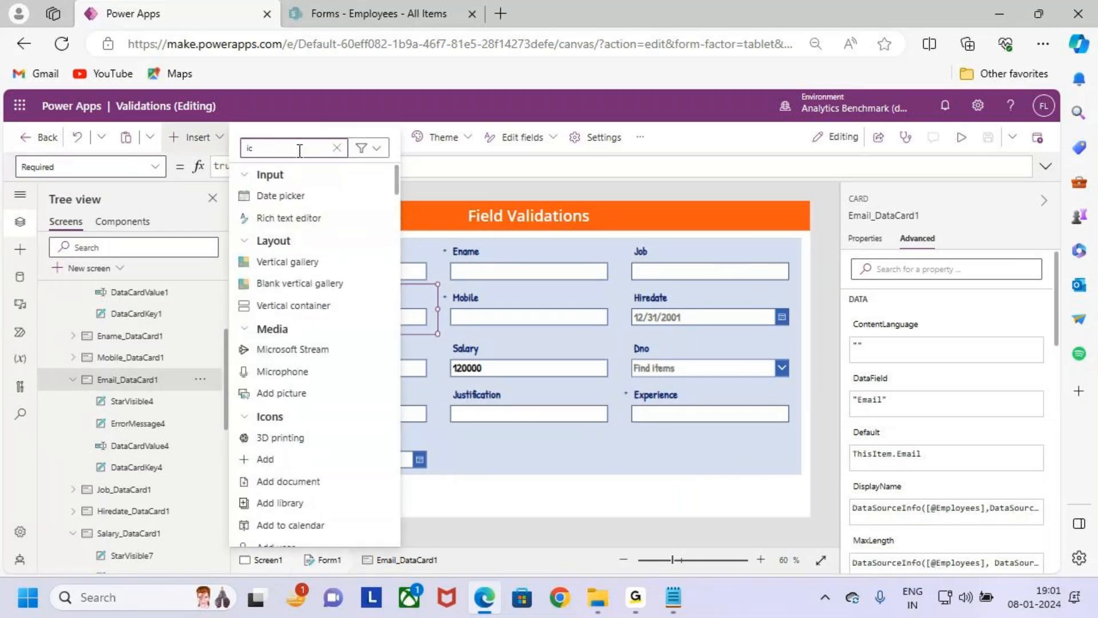
text(o)
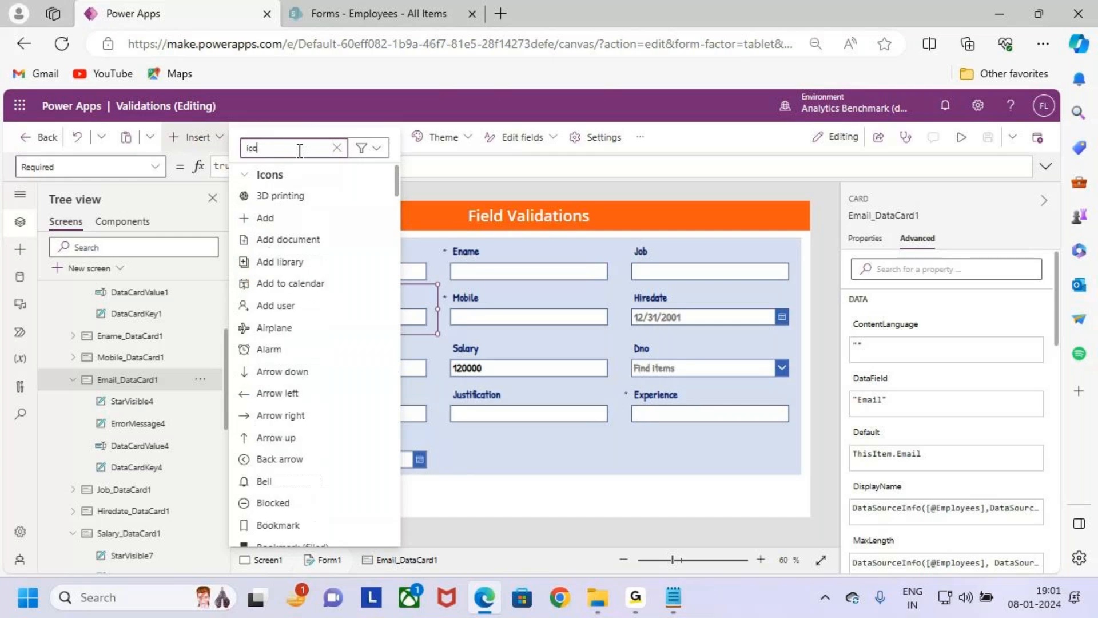
text(n)
key(BackSpace)
key(BackSpace)
key(BackSpace)
key(BackSpace)
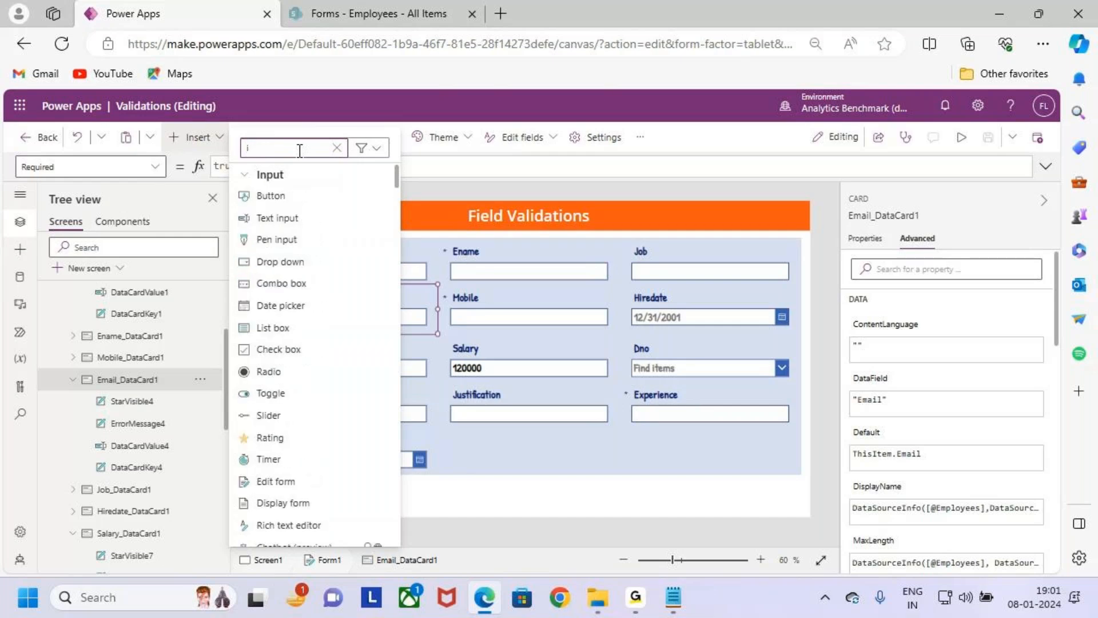
text(chec)
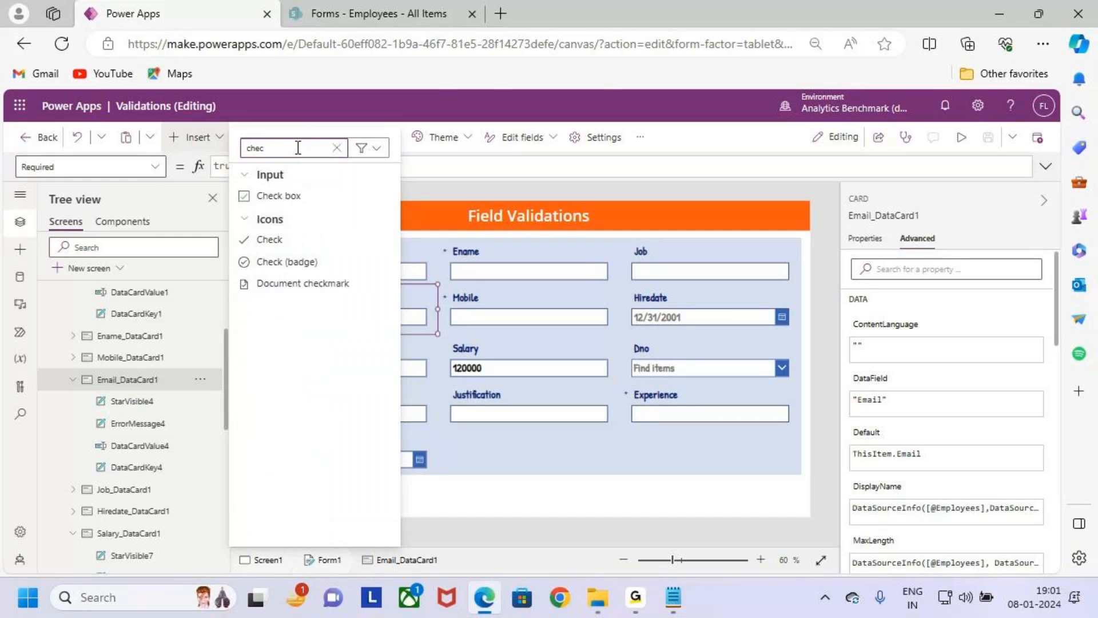
key(ctrl+2)
drag(244, 231, 328, 252)
key(Escape)
click(307, 239)
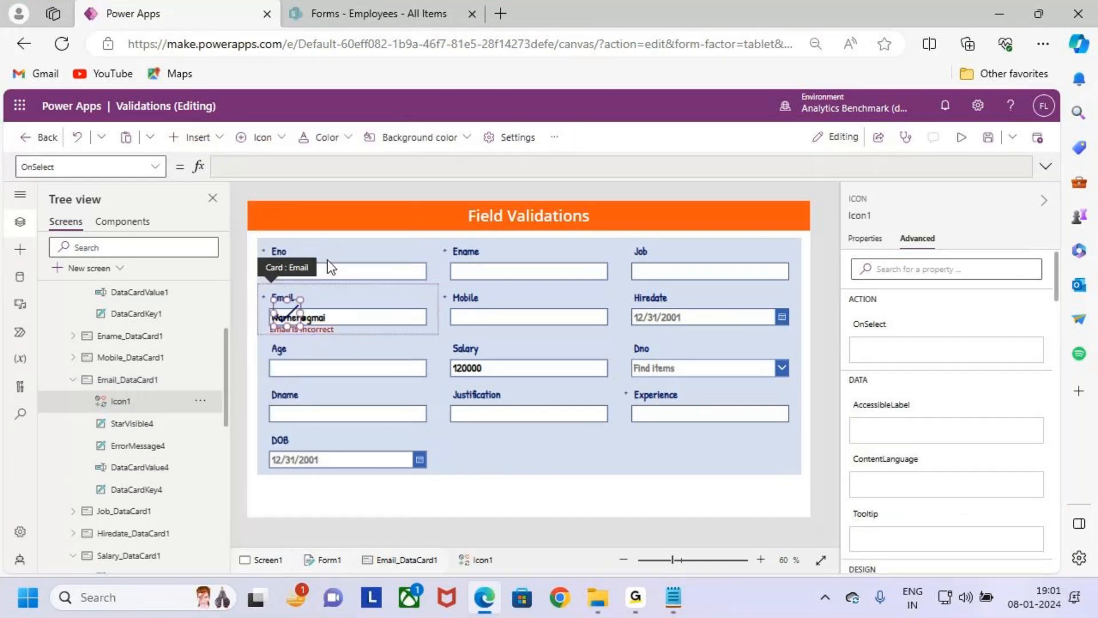
- Move the check icon to the right end of the Email text box and shrink it to fit inside the box
drag(294, 315, 418, 324)
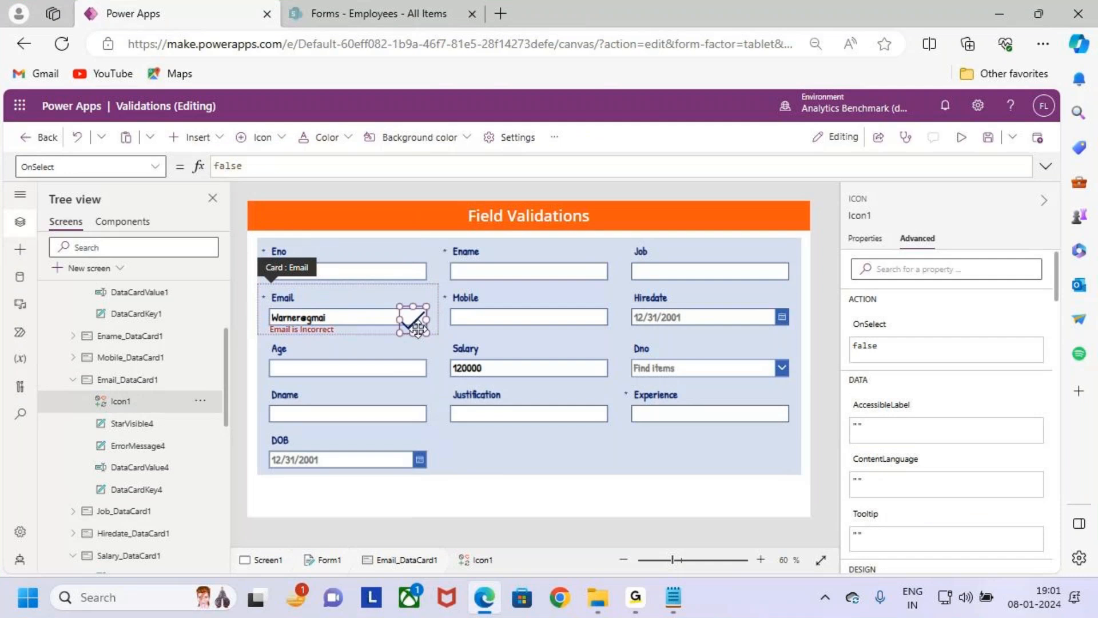
scroll(433, 342, up, 3)
scroll(444, 329, up, 2)
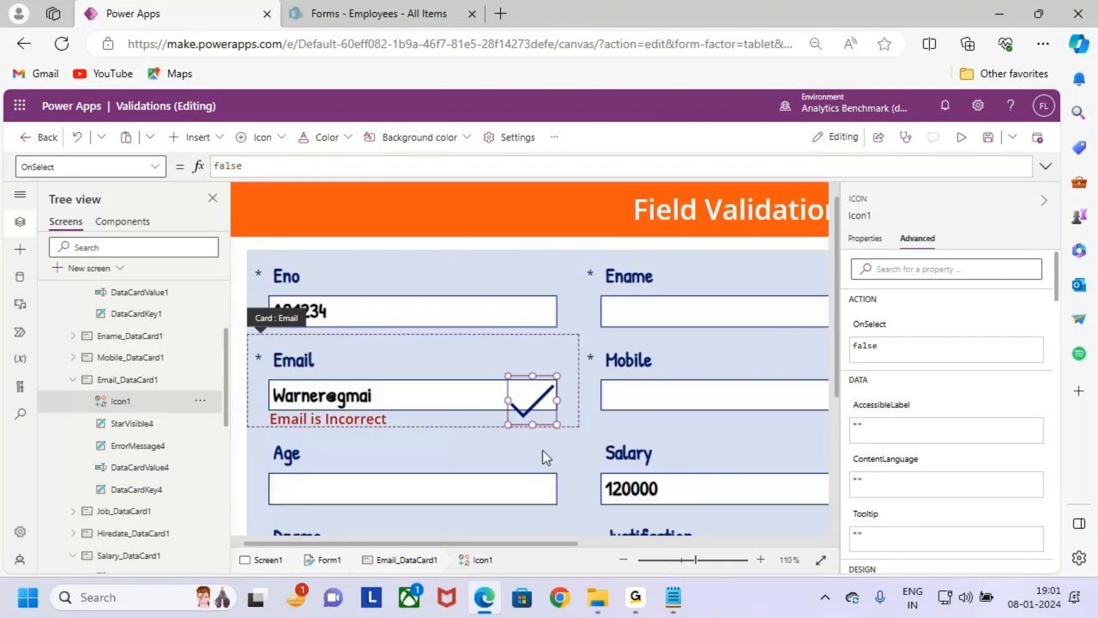
drag(508, 393, 526, 394)
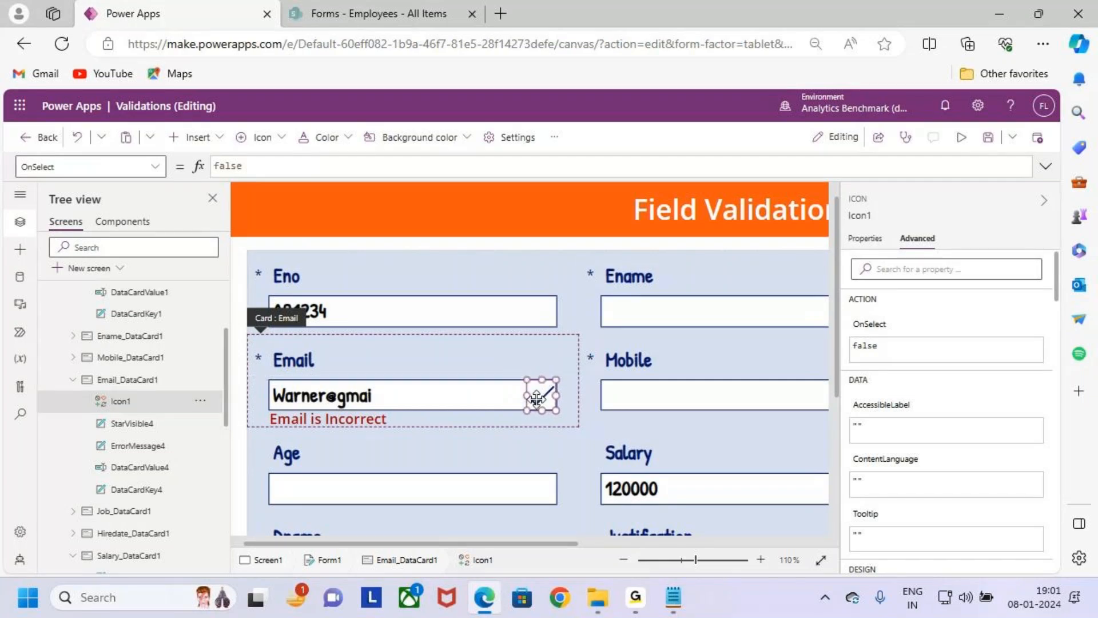
drag(525, 394, 532, 396)
click(466, 361)
- Clear the formula in the Icon property of the Email card's check icon
click(541, 405)
click(153, 166)
scroll(112, 330, up, 5)
scroll(106, 332, down, 2)
scroll(103, 332, down, 3)
click(95, 381)
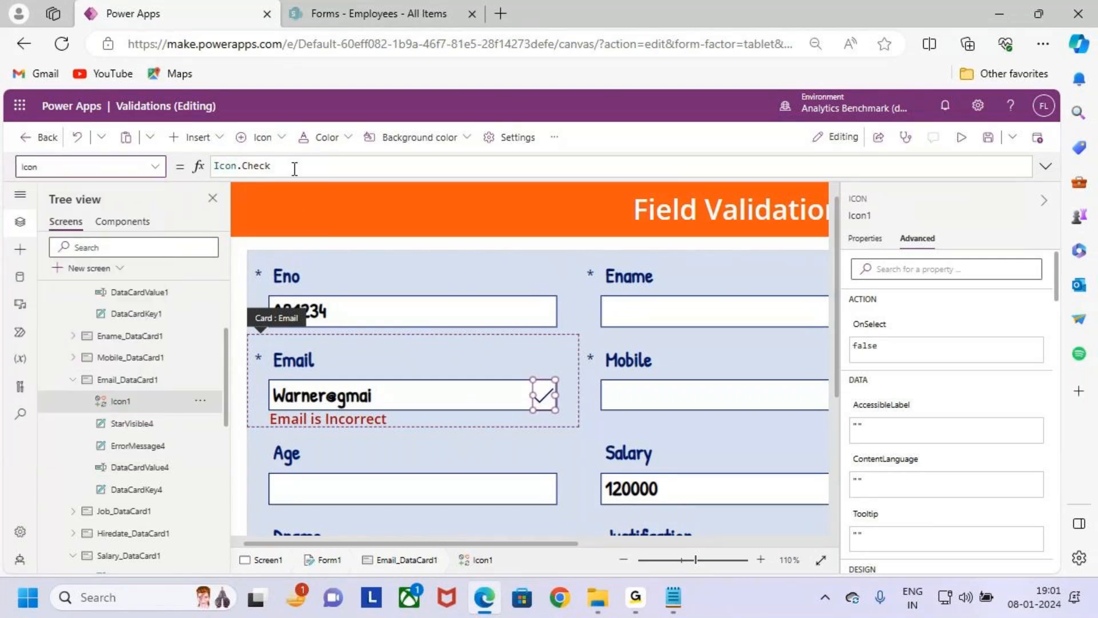
click(302, 165)
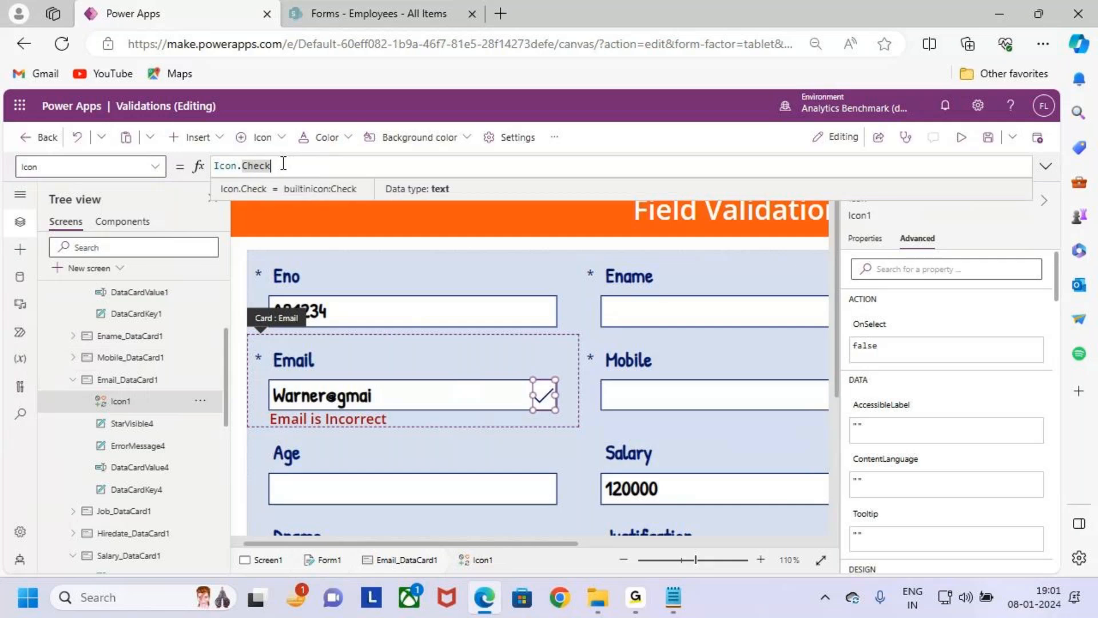
key(ctrl+a)
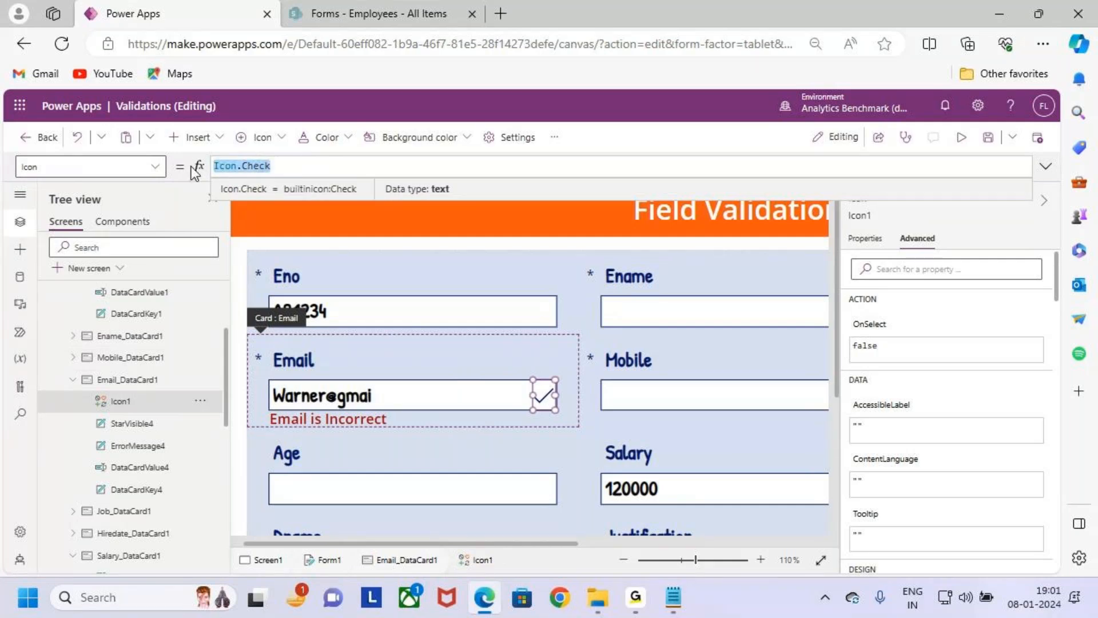
key(BackSpace)
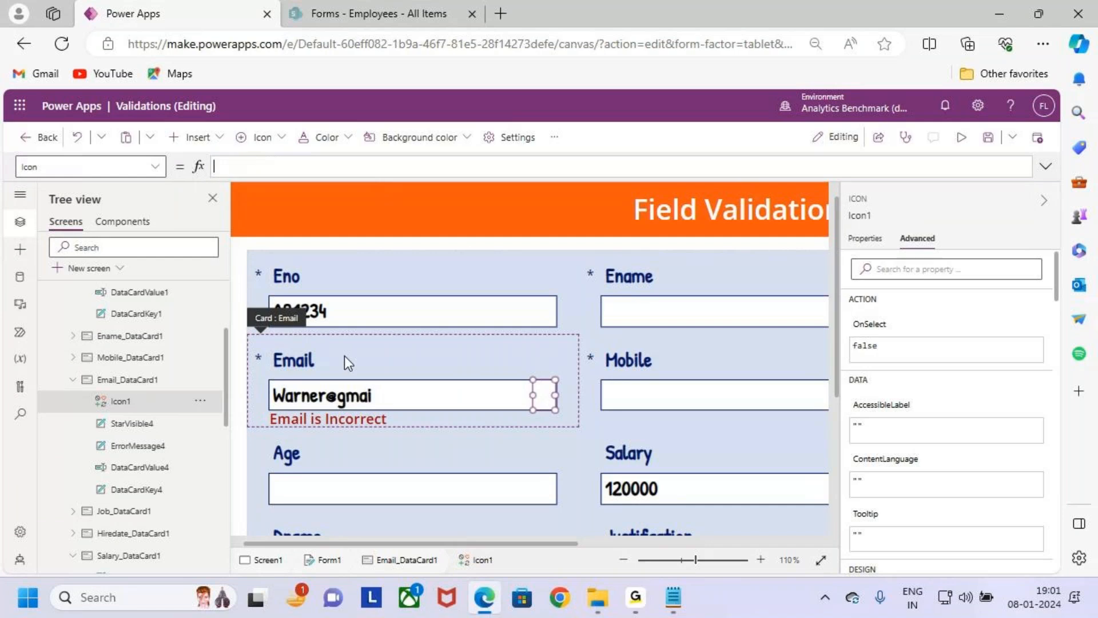
- Show the full Text formula of the error message label under the Email field
click(366, 419)
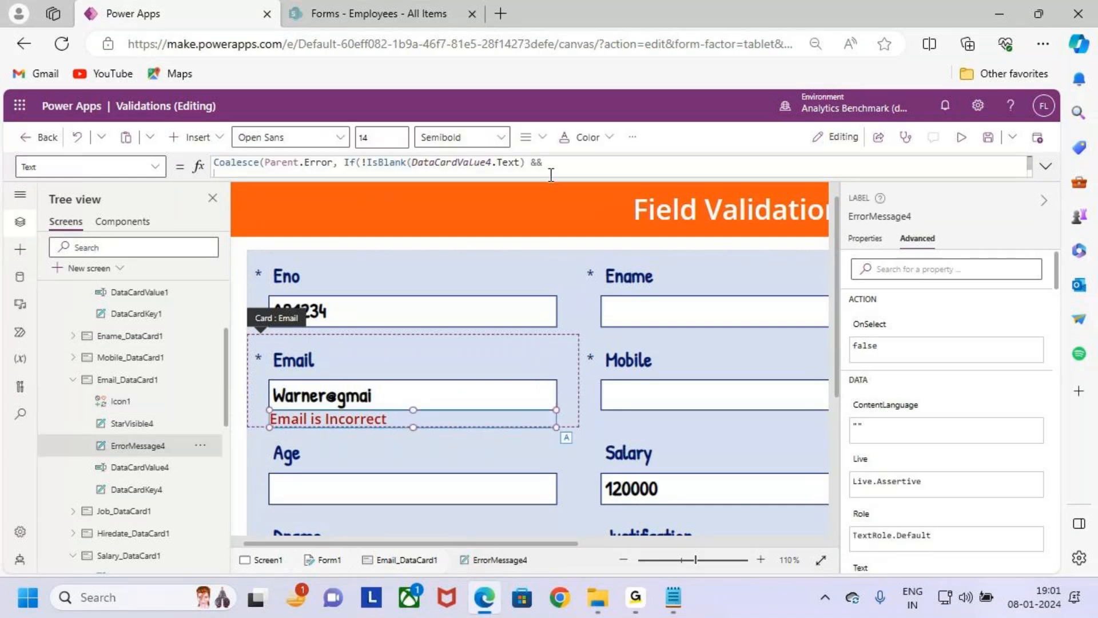
click(1045, 167)
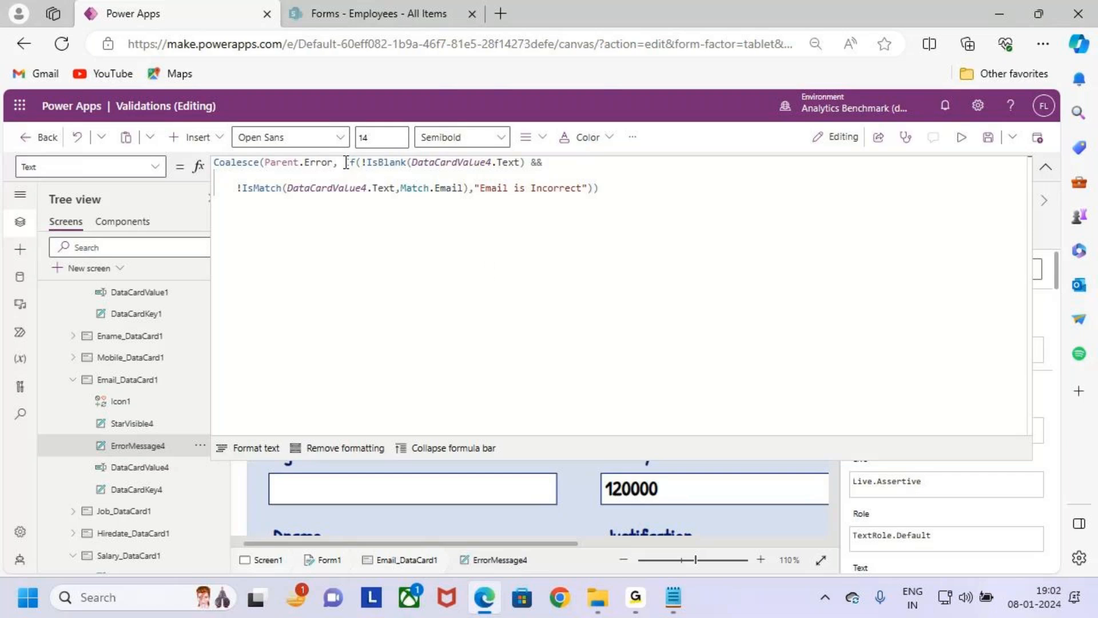
- Copy the If condition with the IsBlank and IsMatch checks from the Email error message into Icon1's Icon property, adding a closing parenthesis
drag(345, 162, 470, 191)
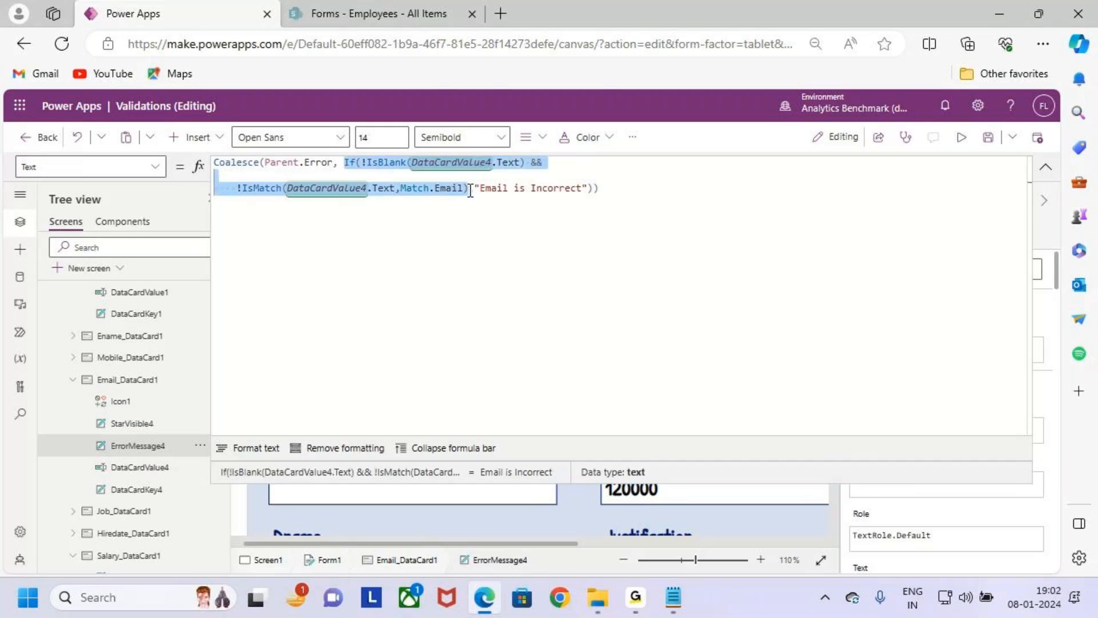
key(alt+Tab)
key(alt+Tab)
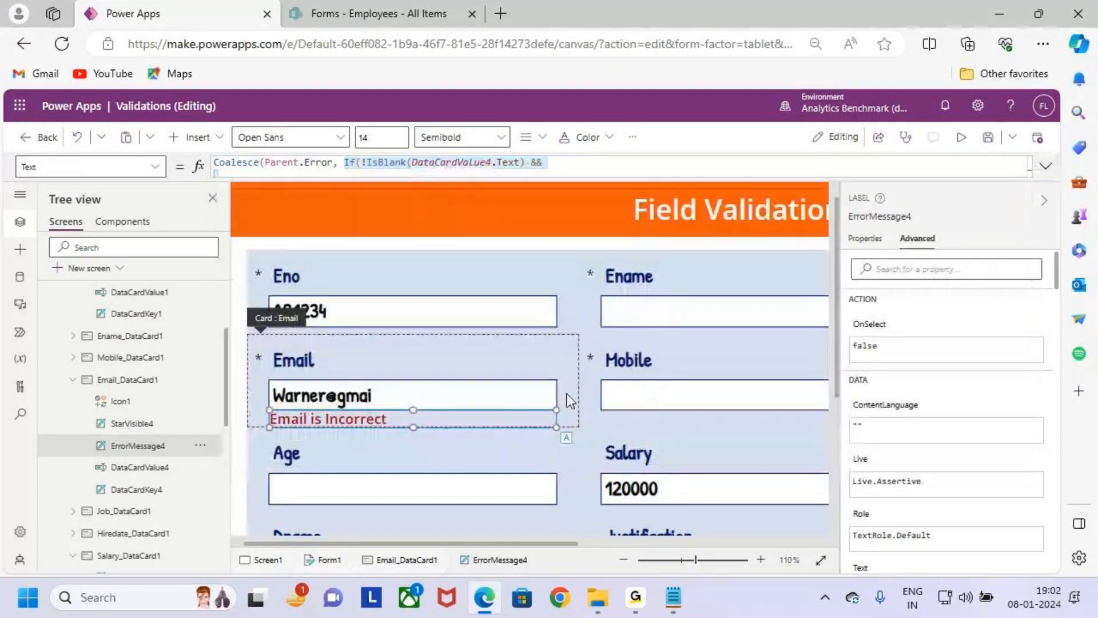
click(548, 391)
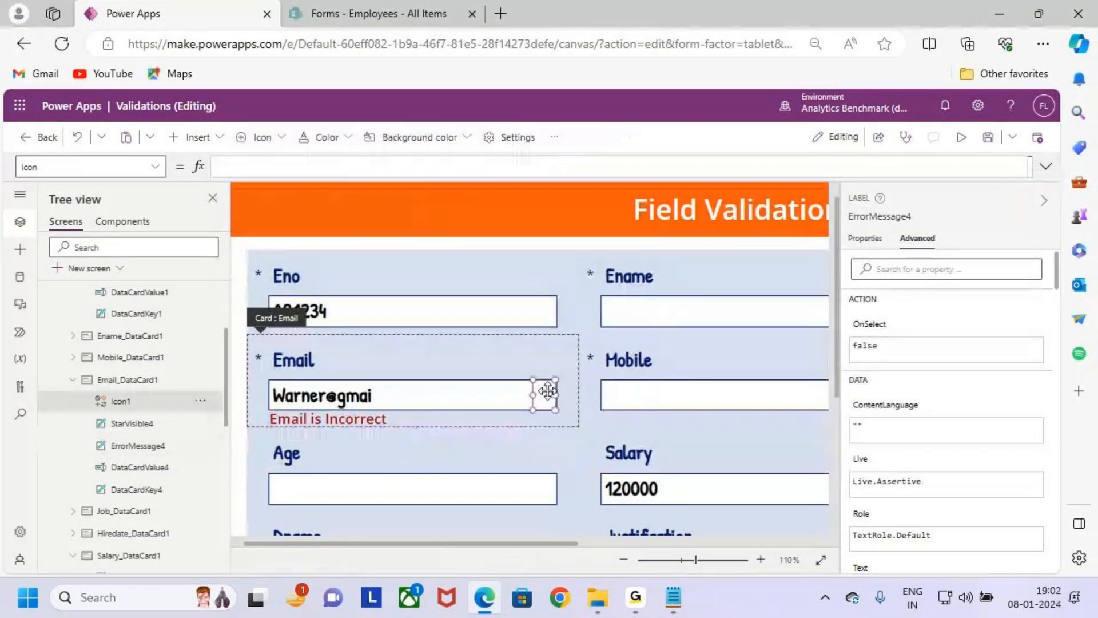
click(275, 168)
text(!IsMatch(DataCardValue4.Text,Match.Email))
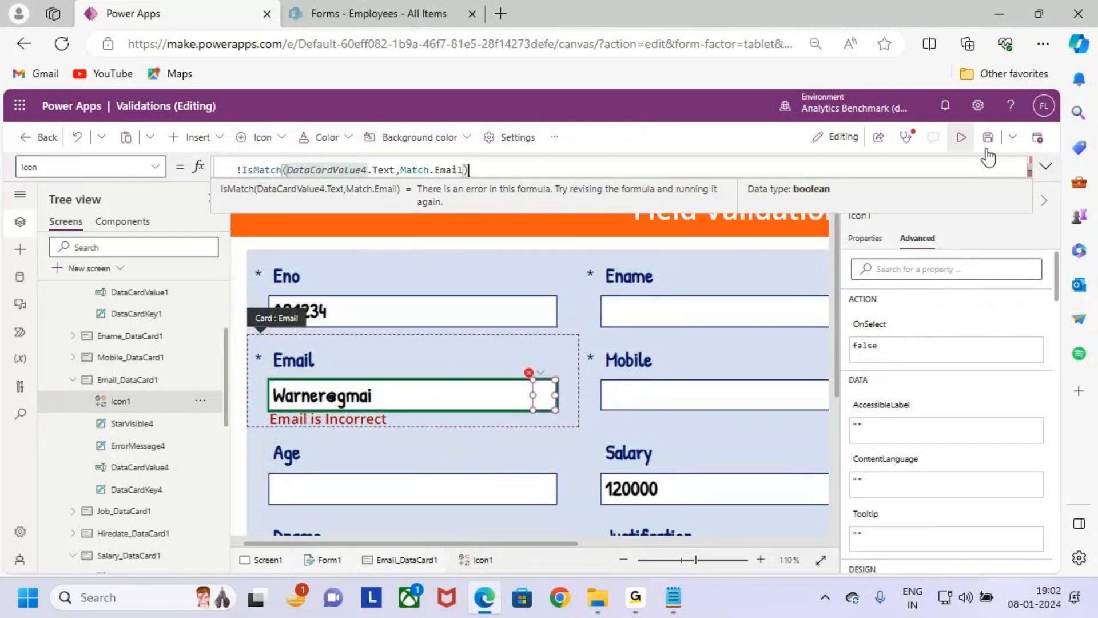
click(1050, 170)
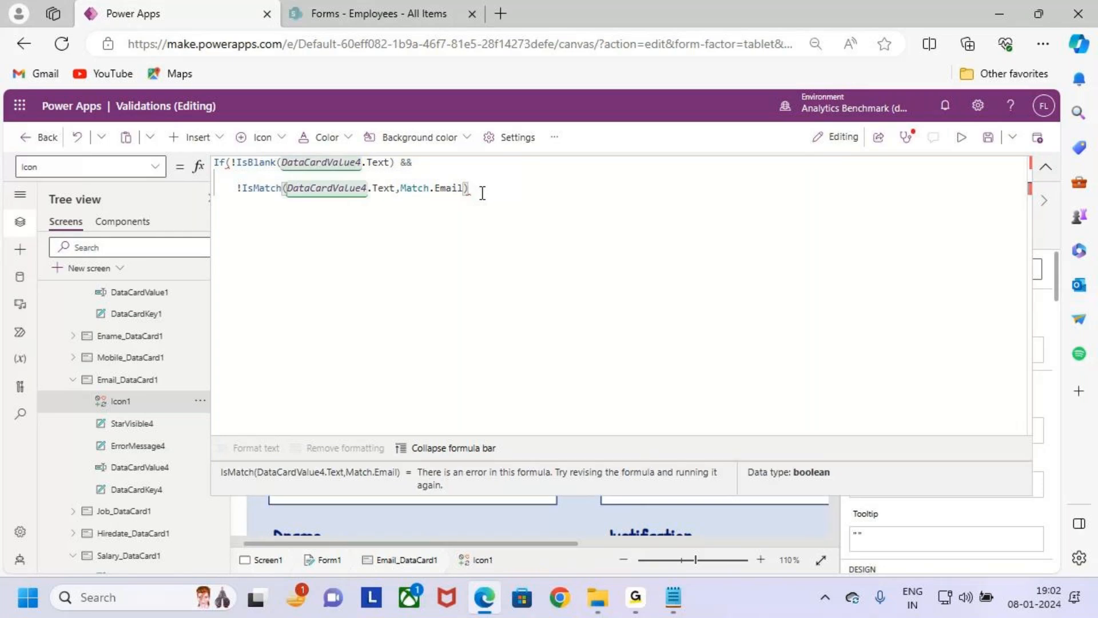
text())
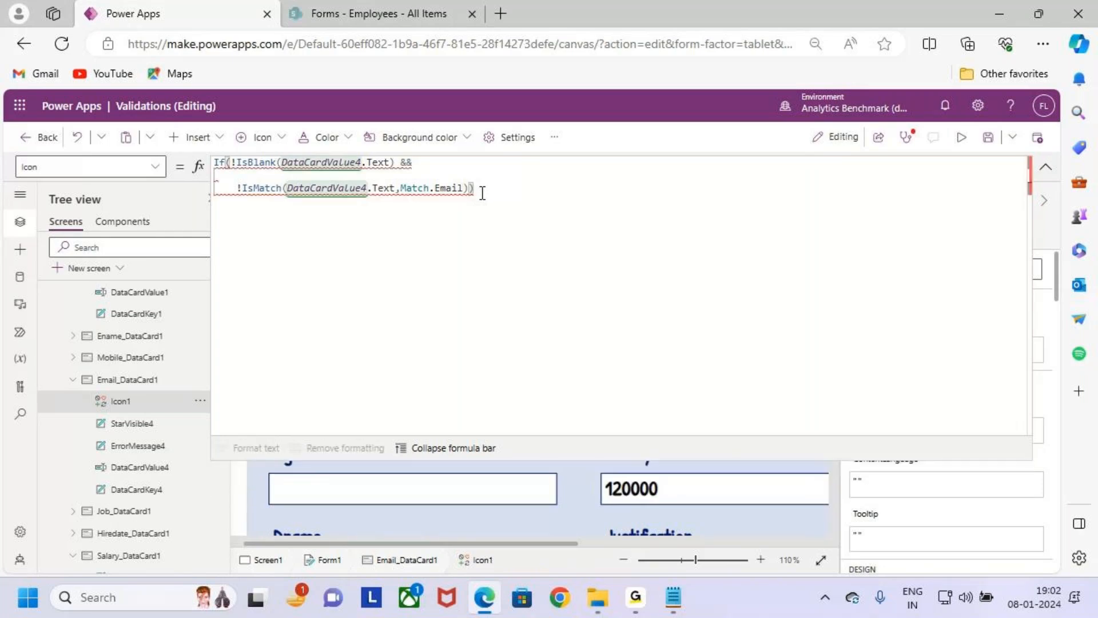
- Add Icon.Warning as the true result of the If formula in Icon1's Icon property
drag(495, 192, 356, 197)
click(375, 230)
text(,)
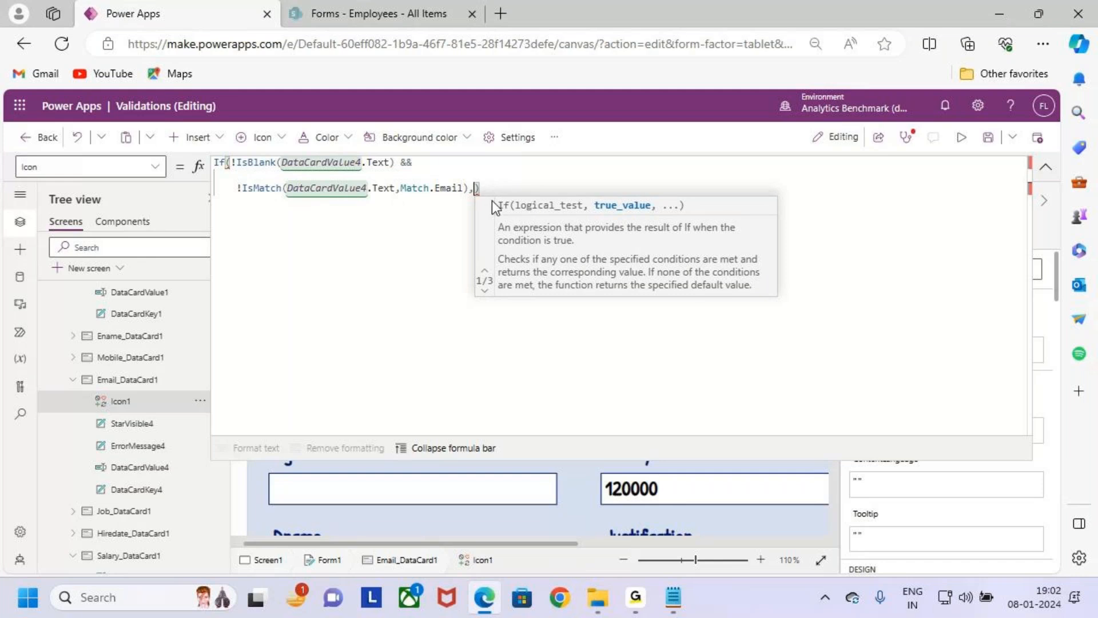
text(I)
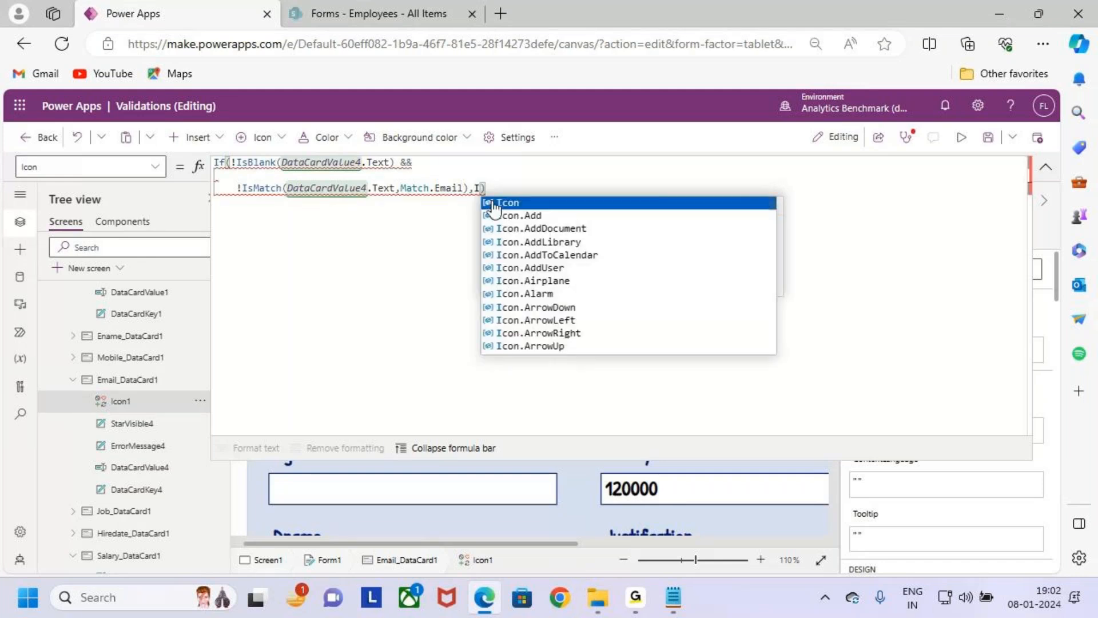
click(494, 203)
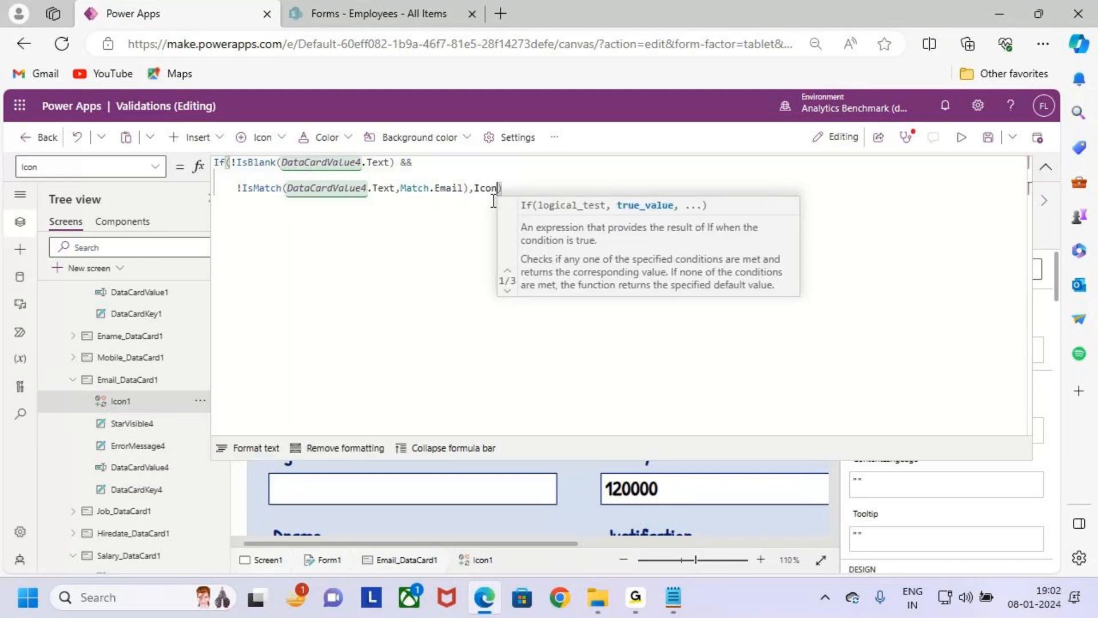
text(.w)
key(Down)
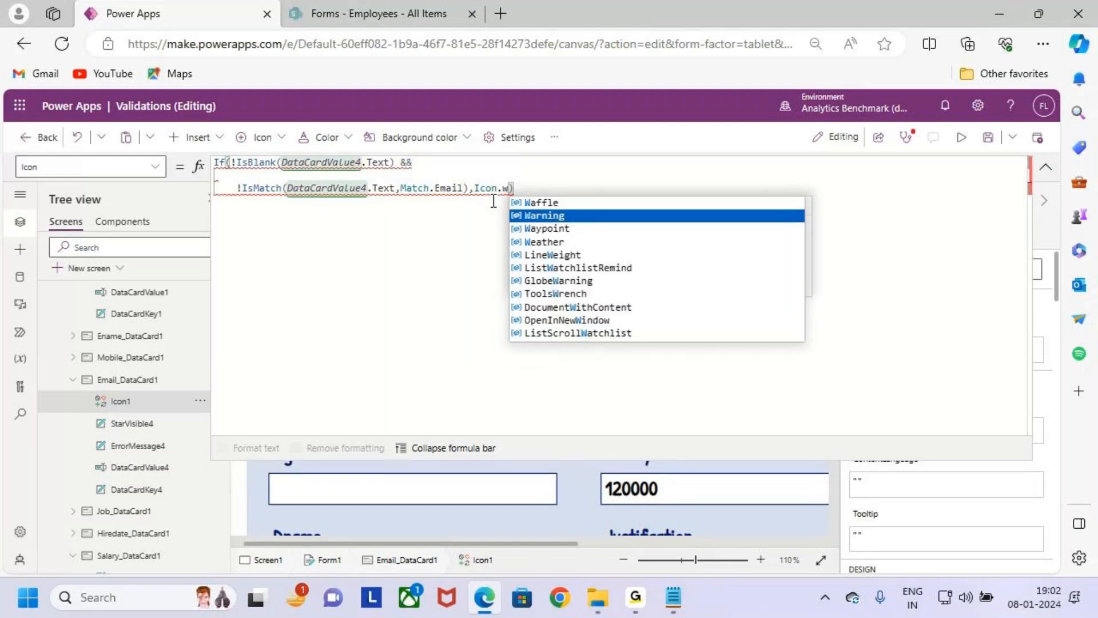
key(Return)
- Add Icon.Check as the else result of Icon1's If formula and collapse the expanded formula editor
text(,Icon)
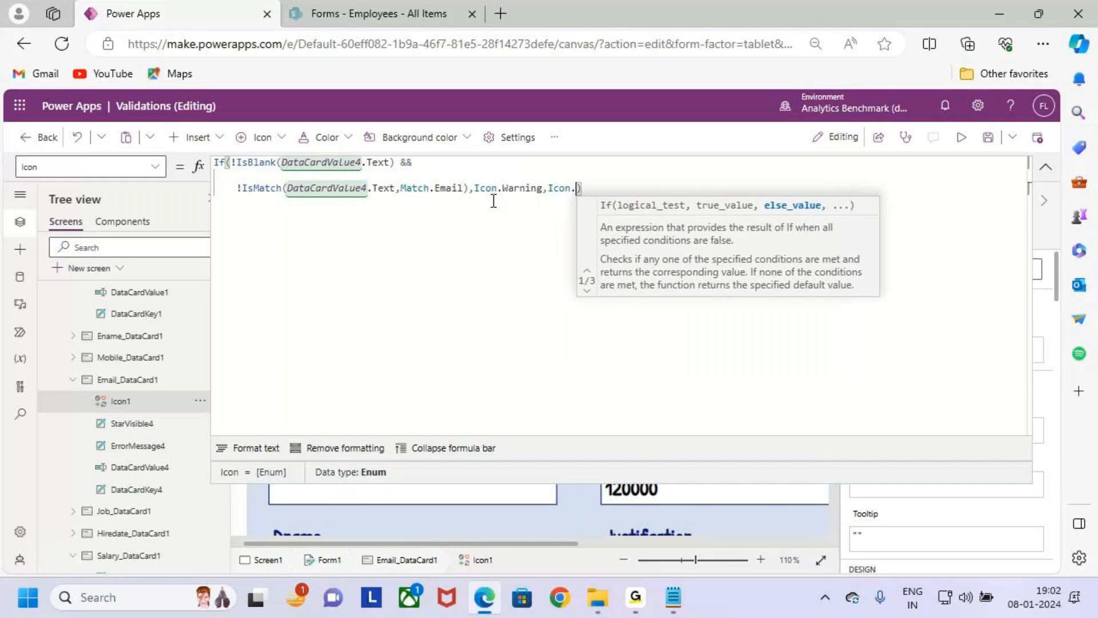
text(.chec)
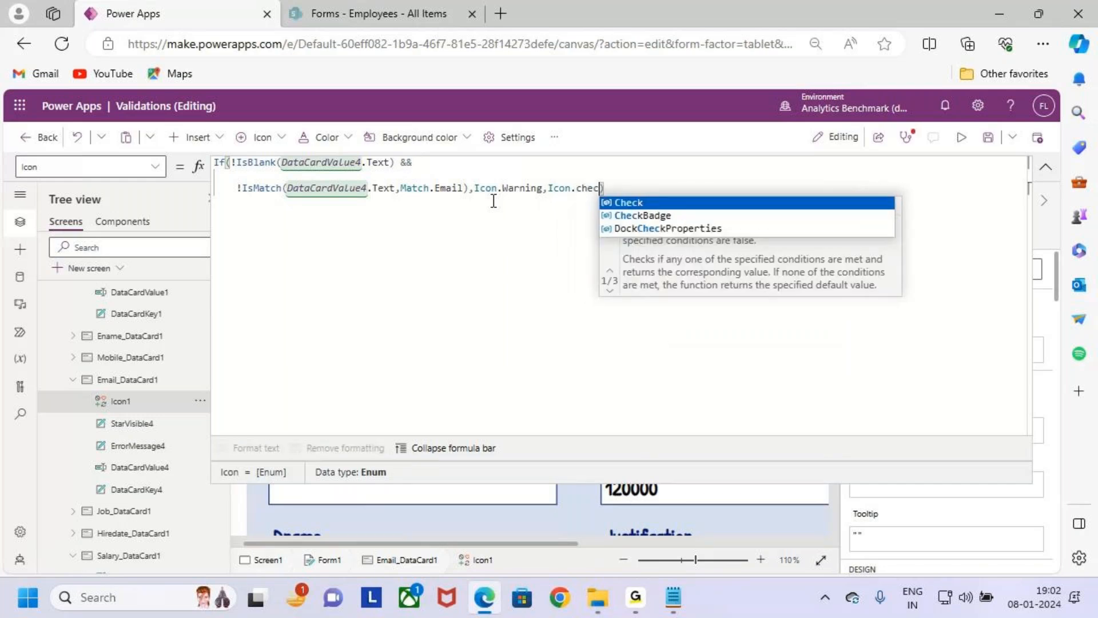
key(Return)
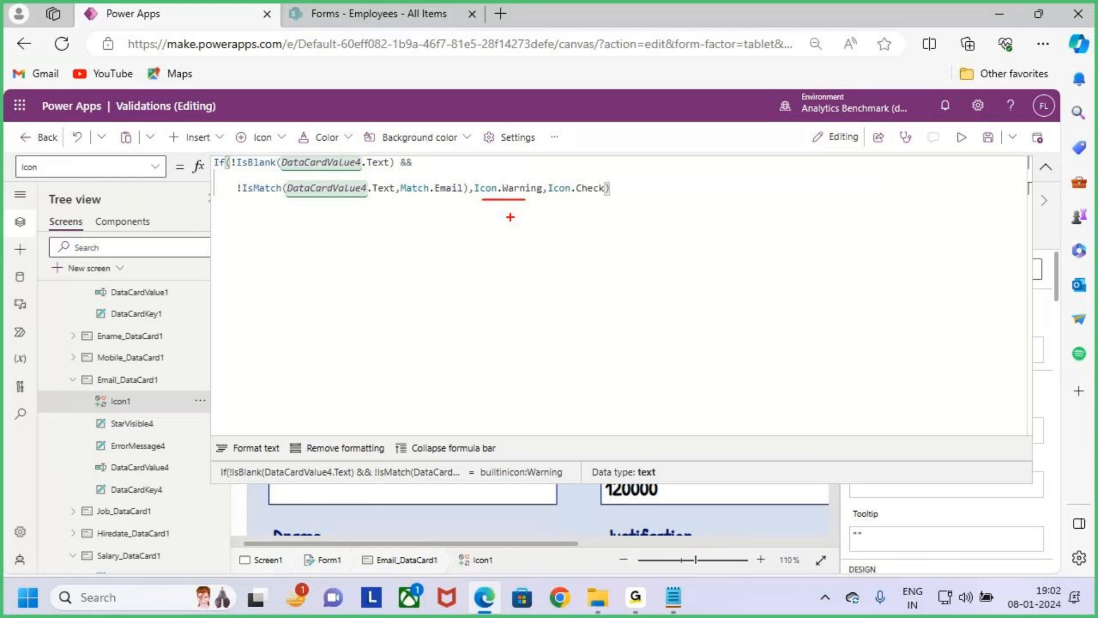
drag(561, 207, 626, 195)
key(Escape)
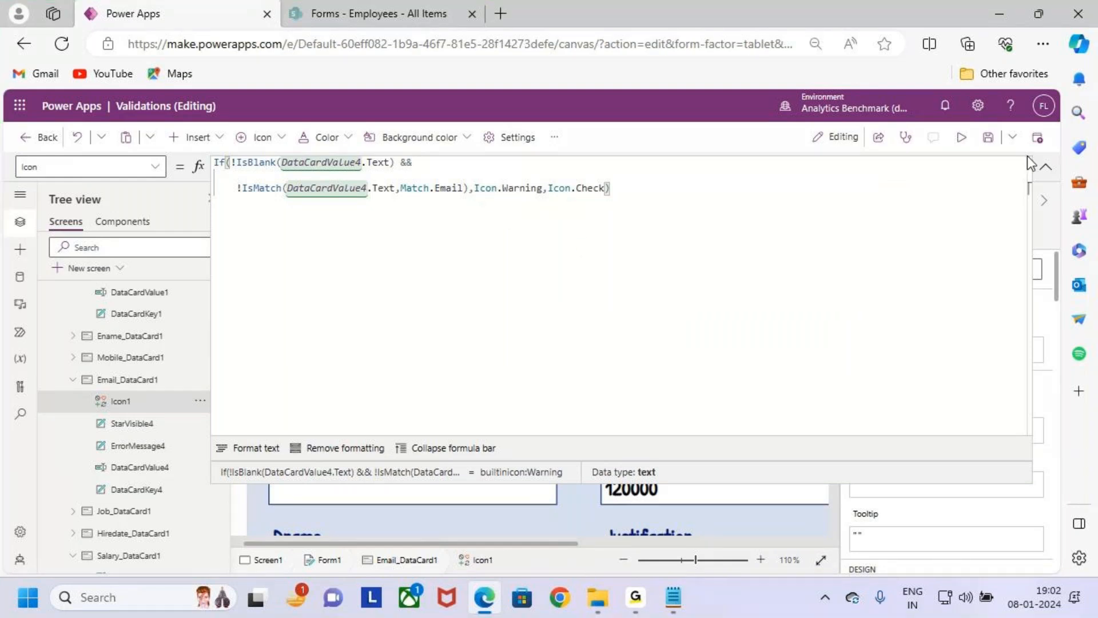
click(1045, 166)
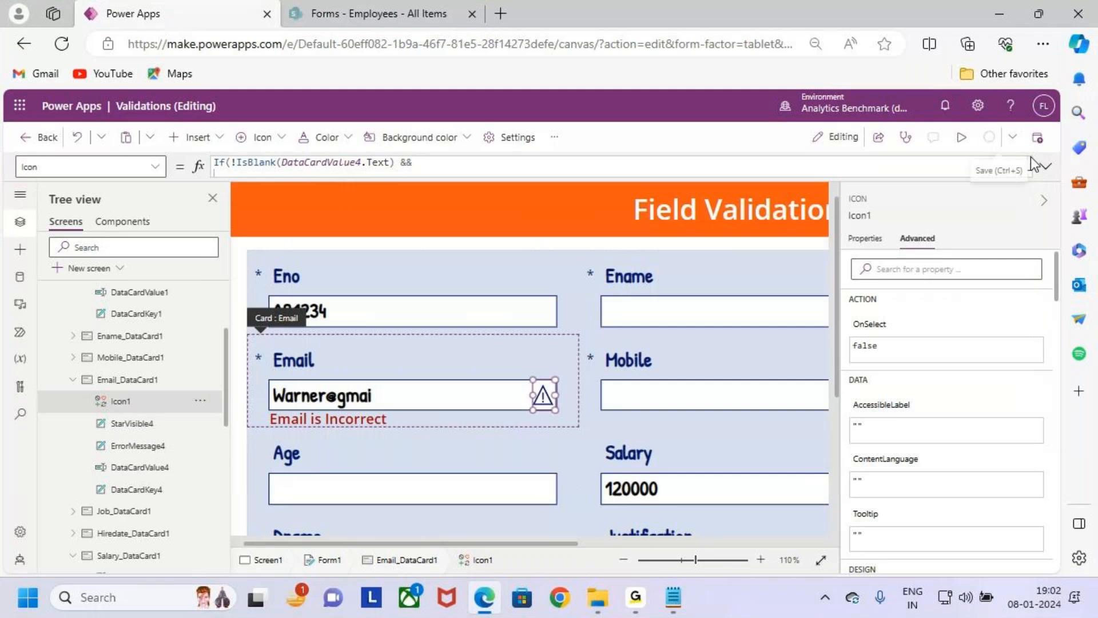
- Preview the app and complete the address in the Email field with "l" and ".com" to test the icon
click(961, 137)
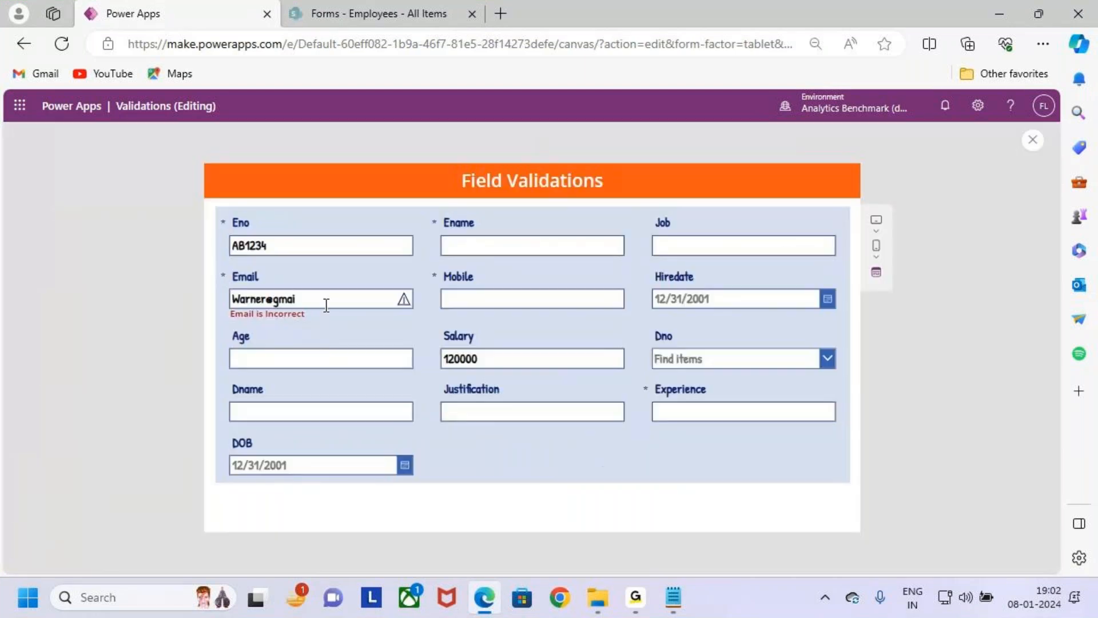
drag(306, 301, 335, 300)
text(l)
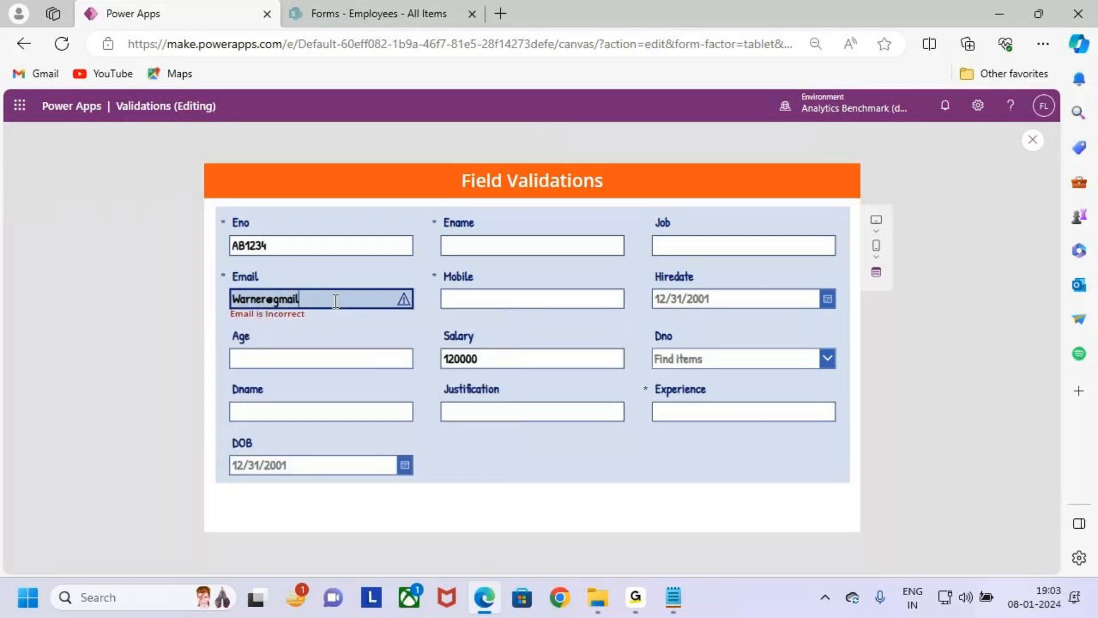
text(.com)
key(ctrl+2)
drag(395, 298, 417, 289)
key(Escape)
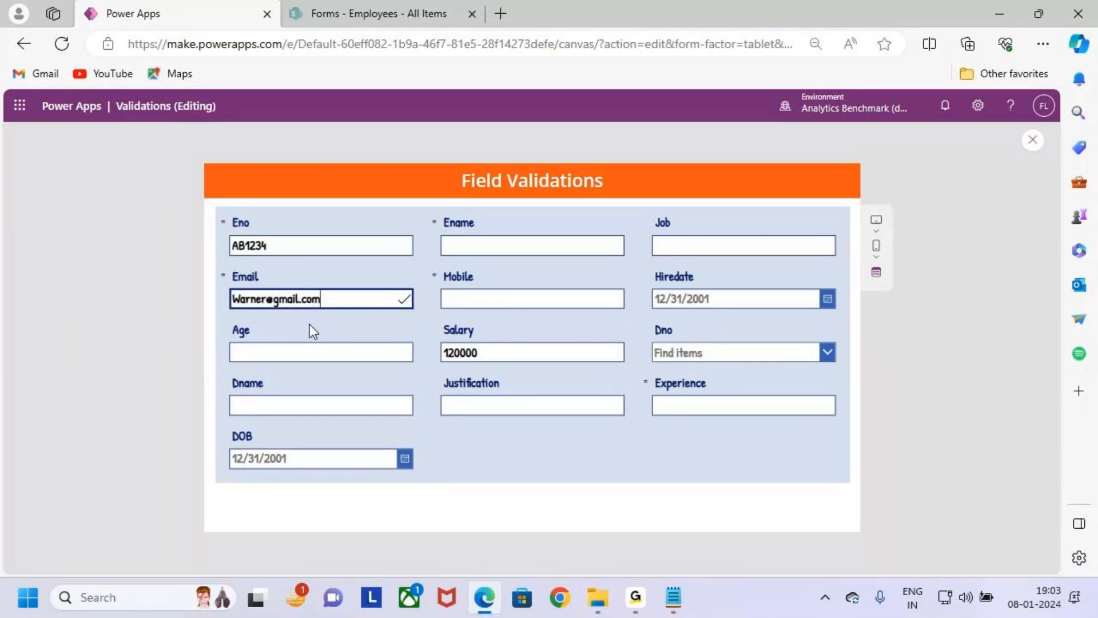
- Test the icon again by cutting the Email address short and restoring its full domain
drag(320, 301, 296, 298)
key(BackSpace)
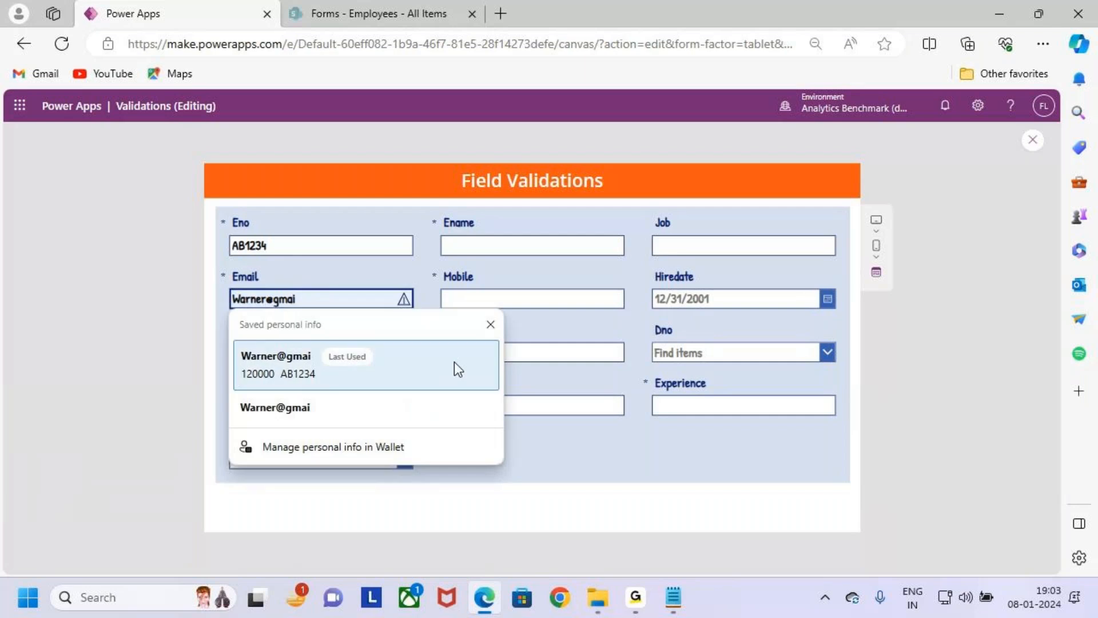
click(345, 300)
text(il)
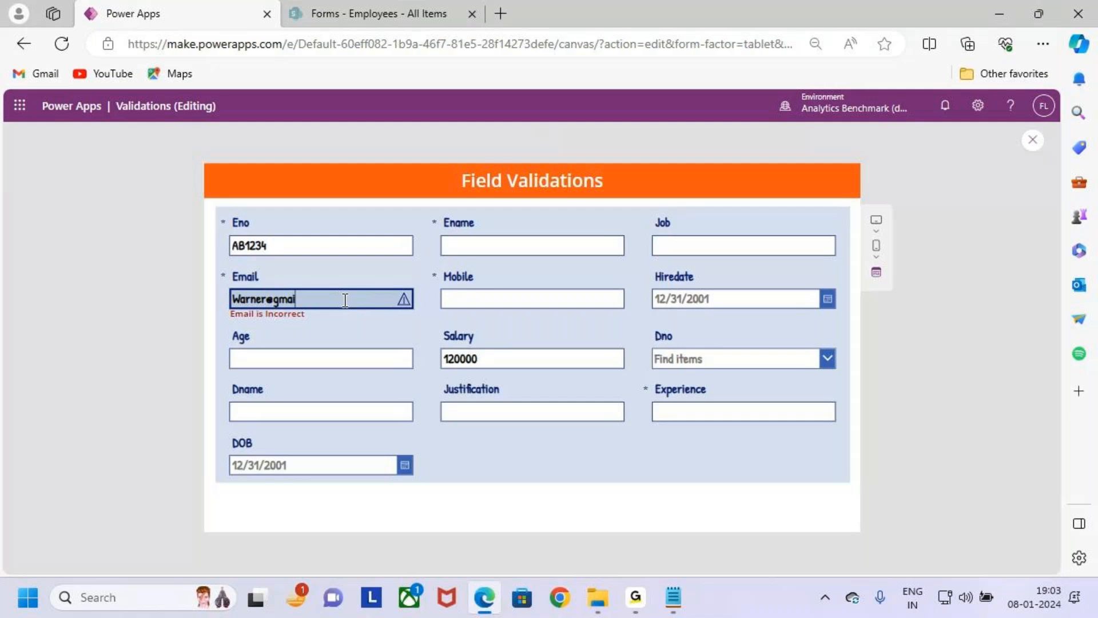
text(.com)
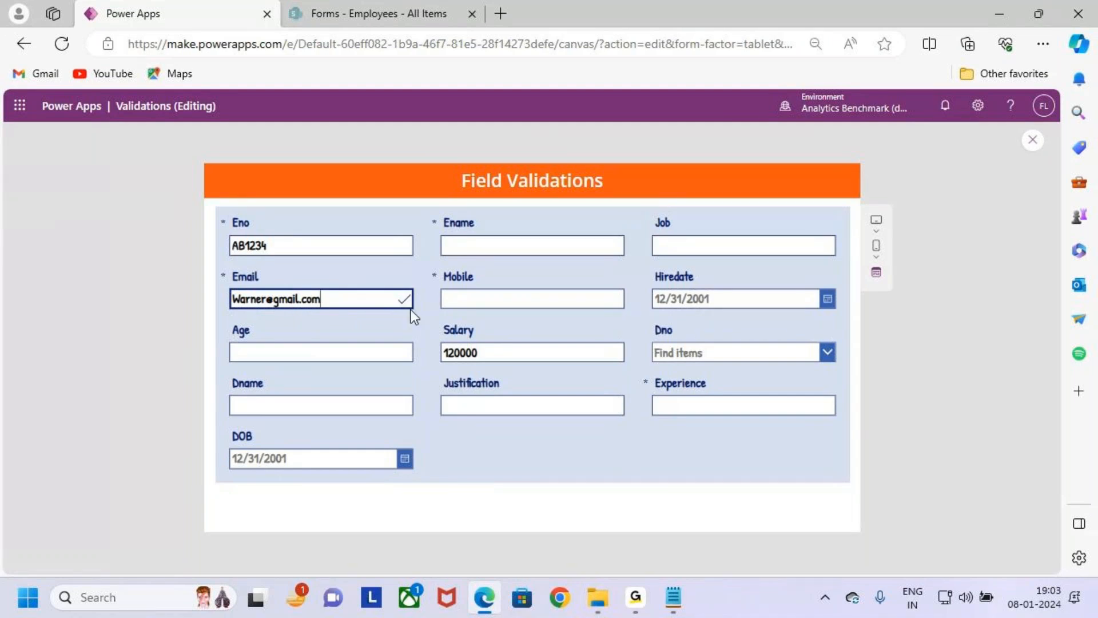
- Shorten the Email address to an incomplete domain to check the warning icon and error message
mouse_move(388, 287)
mouse_down()
mouse_move(416, 309)
mouse_move(438, 269)
mouse_up()
key(Escape)
key(BackSpace)
key(BackSpace)
key(BackSpace)
key(BackSpace)
key(BackSpace)
click(298, 315)
key(ctrl+2)
mouse_move(223, 308)
mouse_down()
mouse_move(365, 346)
mouse_move(400, 307)
mouse_move(422, 315)
mouse_up()
key(Escape)
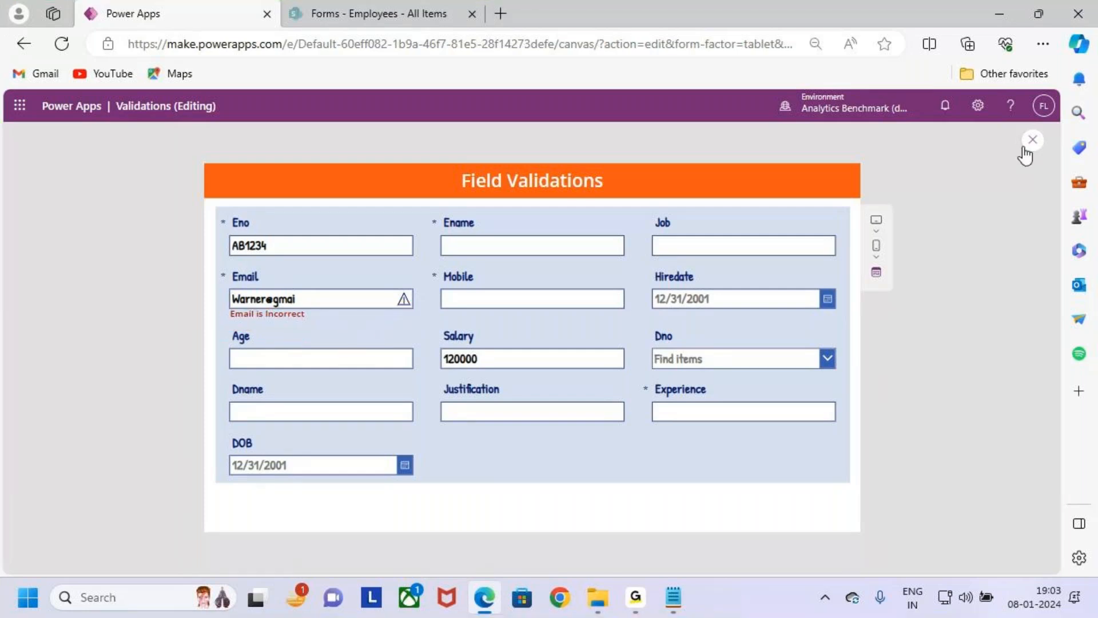
- Exit the app preview, dismiss the tip dialog and select the Email data card
click(1025, 149)
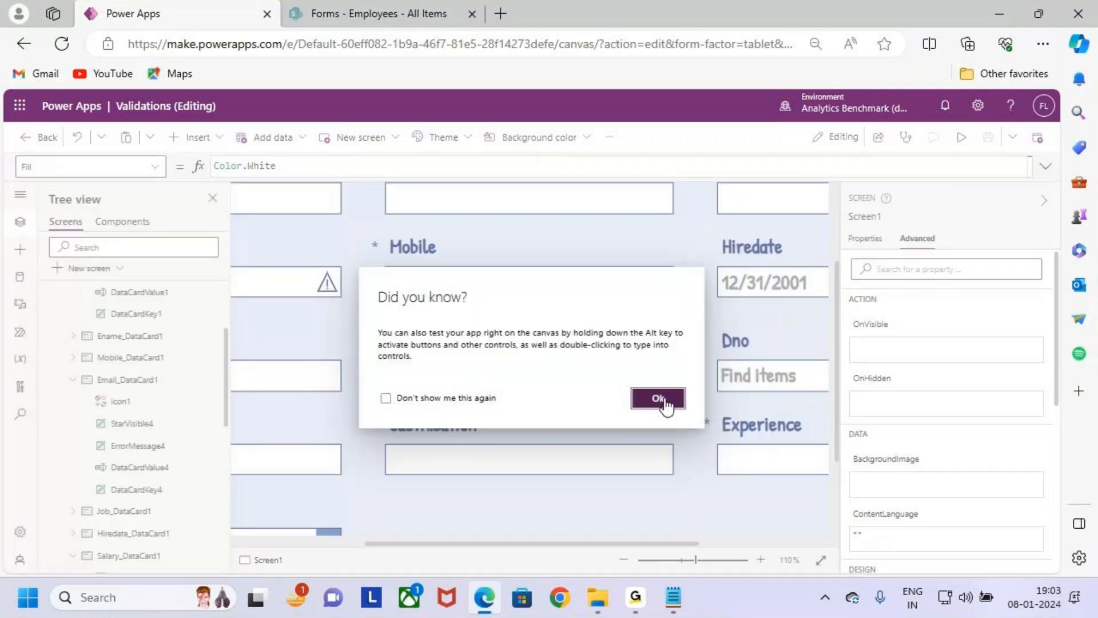
click(657, 396)
scroll(341, 480, left, 5)
click(407, 284)
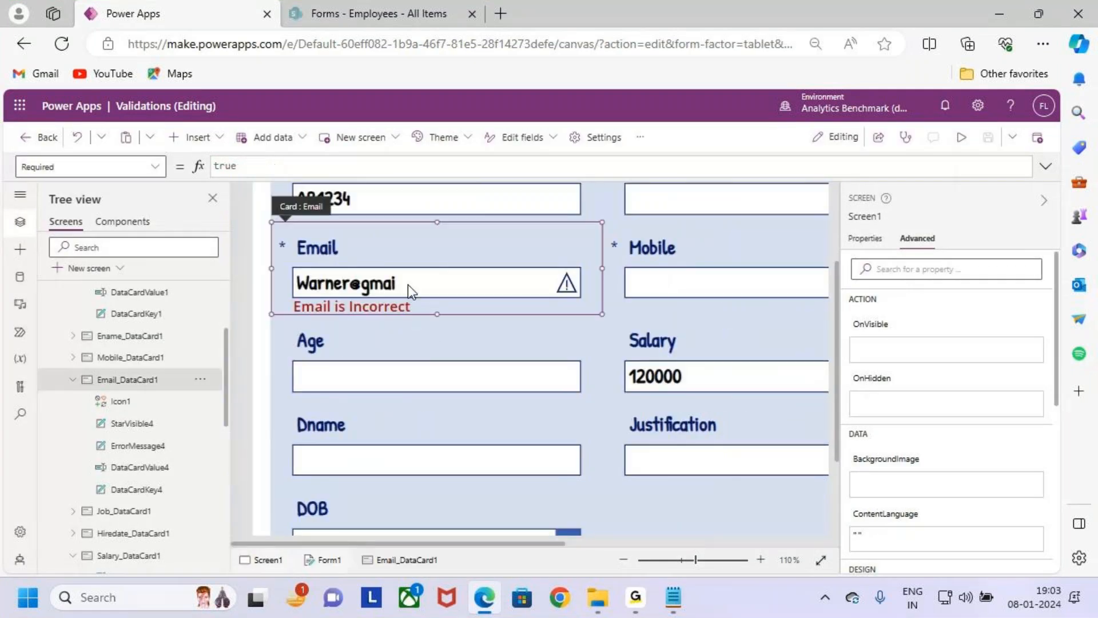
- Switch to the Notepad validation notes, read the Case 8 border color requirement and return to Power Apps
click(673, 597)
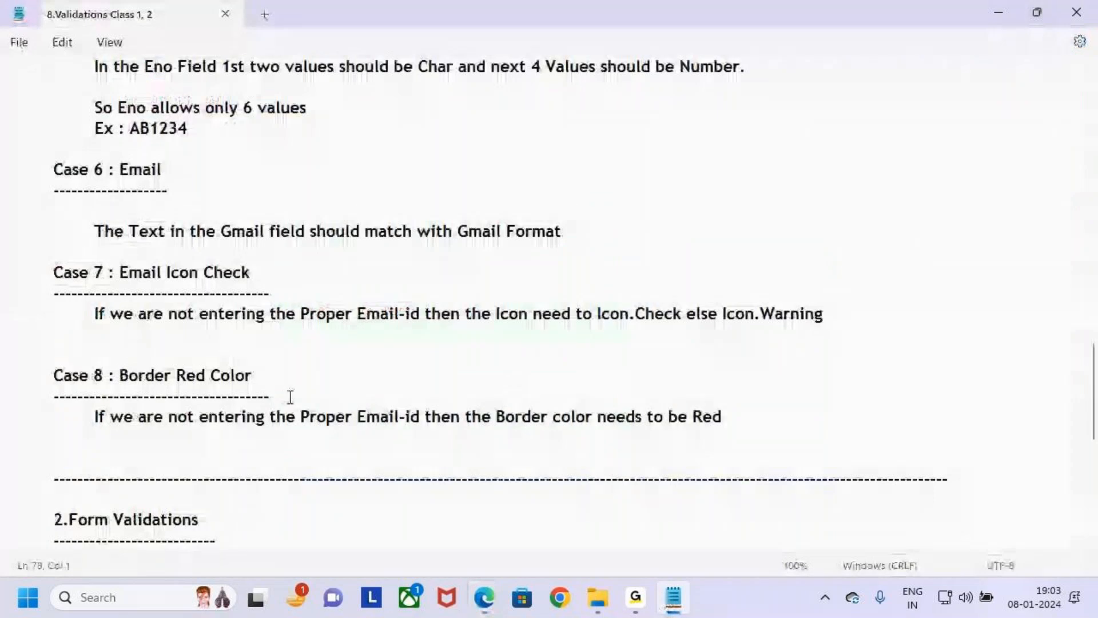
scroll(290, 397, down, 2)
drag(53, 252, 251, 253)
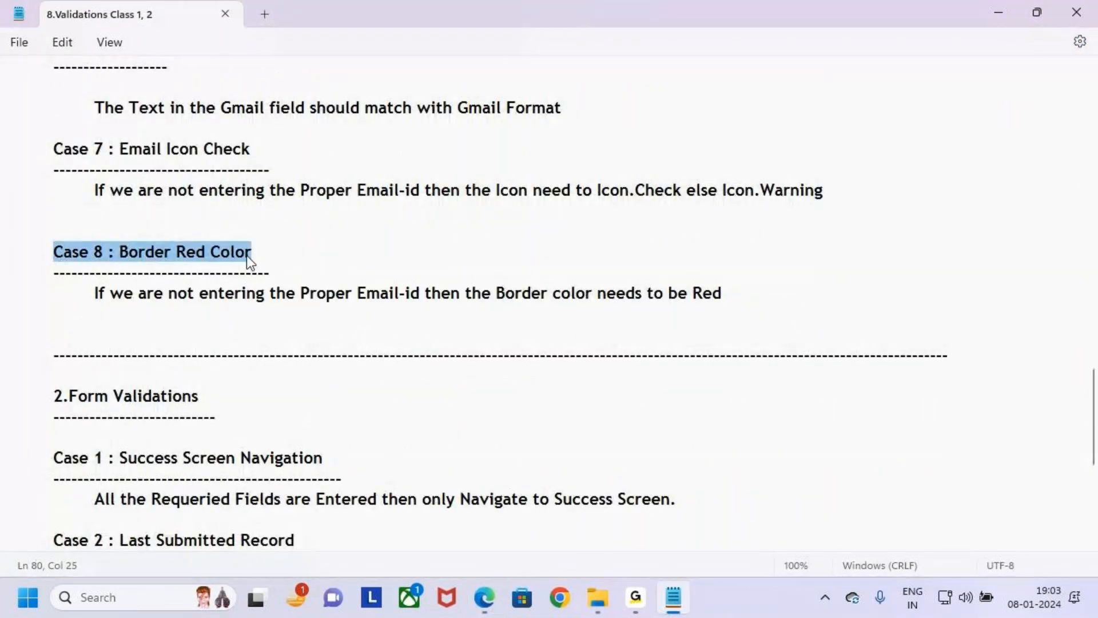
scroll(216, 201, up, 1)
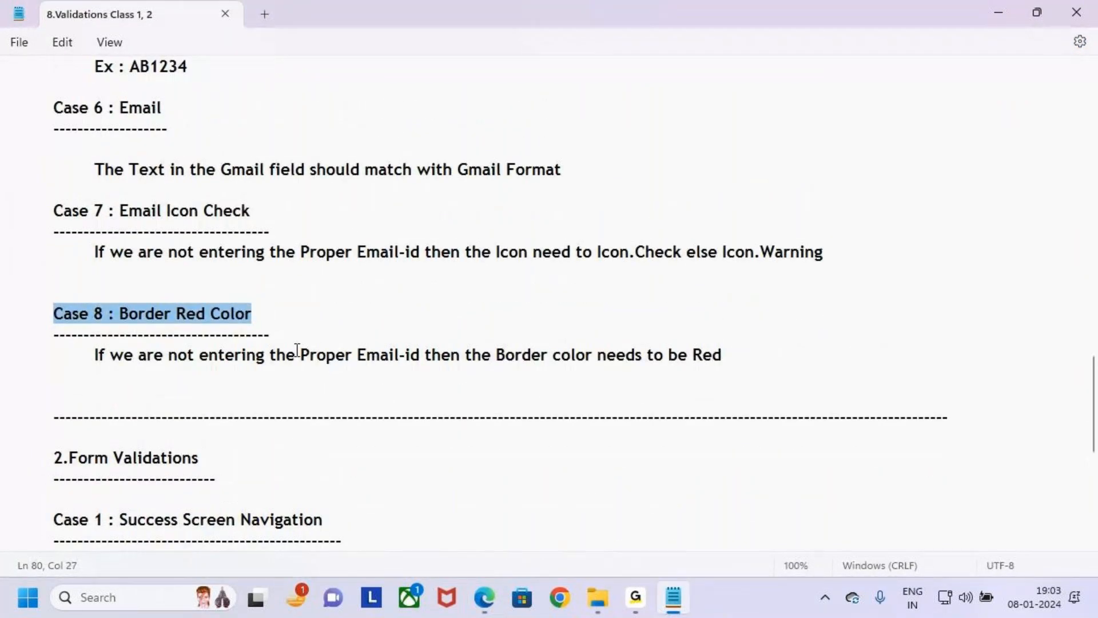
scroll(296, 350, down, 1)
click(98, 294)
drag(97, 294, 399, 287)
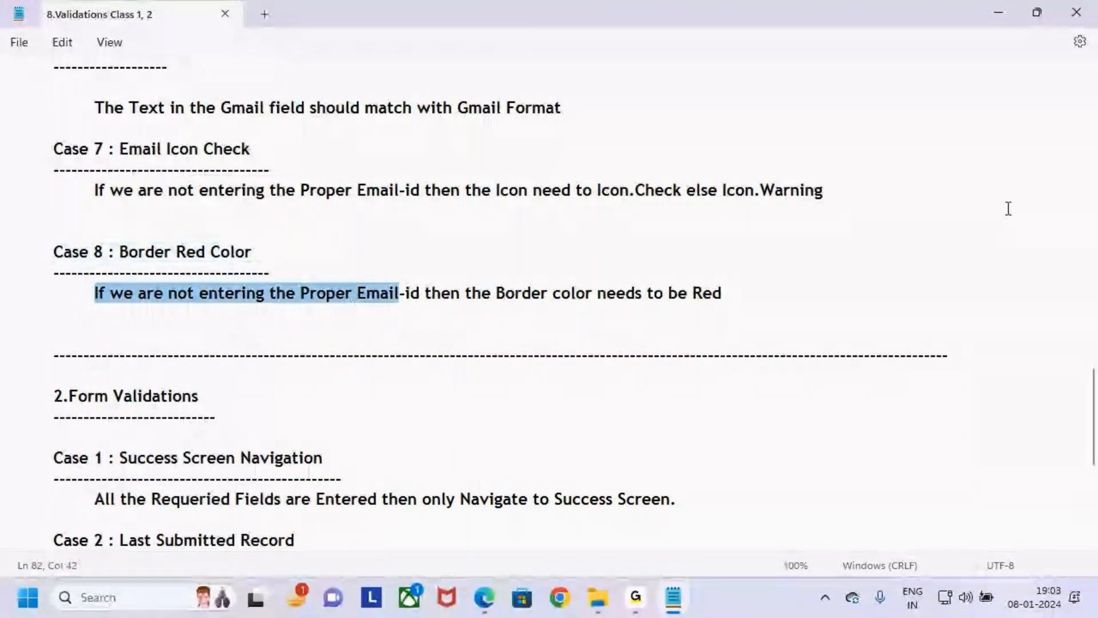
drag(496, 293, 715, 293)
click(757, 294)
key(alt+Tab)
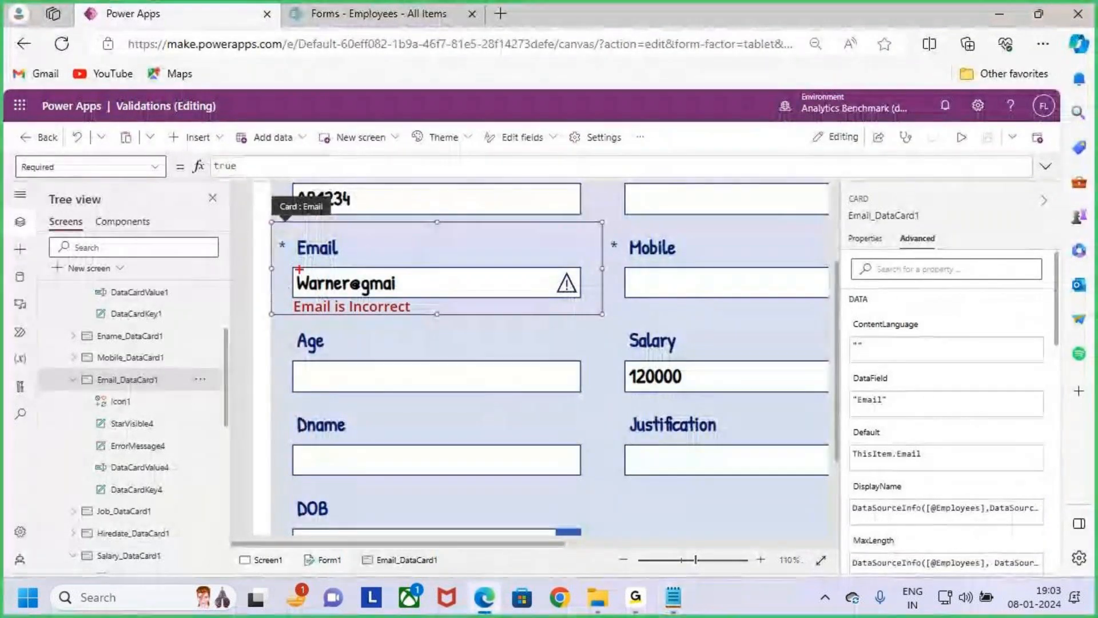
drag(461, 242, 404, 281)
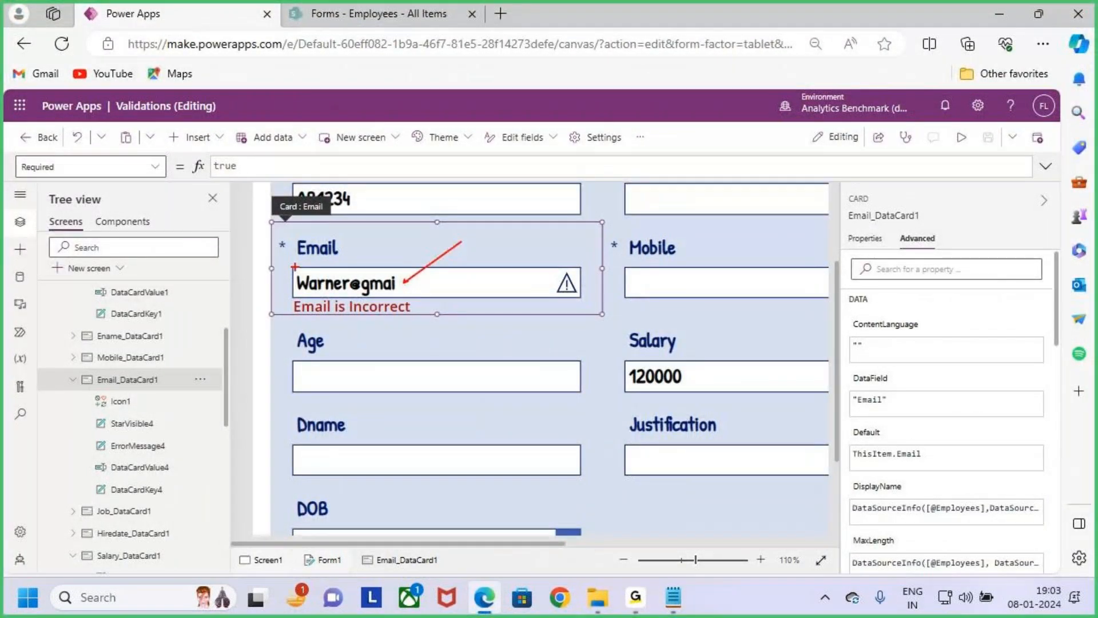
mouse_move(291, 266)
mouse_down()
mouse_move(417, 289)
mouse_move(583, 299)
mouse_up()
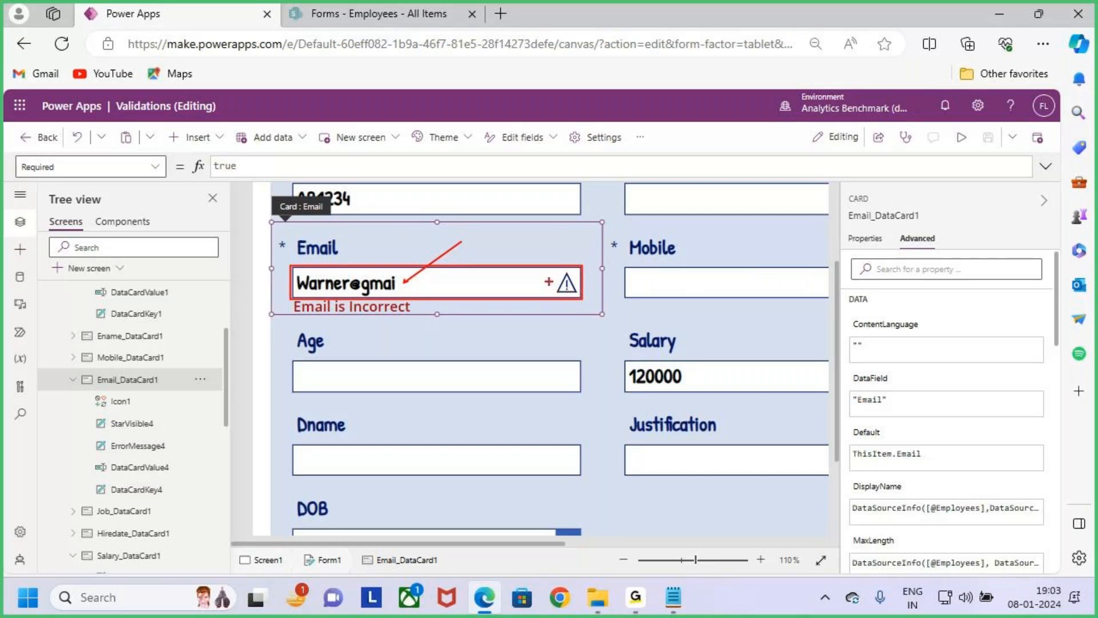
key(Escape)
- Open the BorderColor formula of the Email text input and delete its IsBlank(Parent.Error) condition and Parent.BorderColor, keeping Color.Red
click(526, 284)
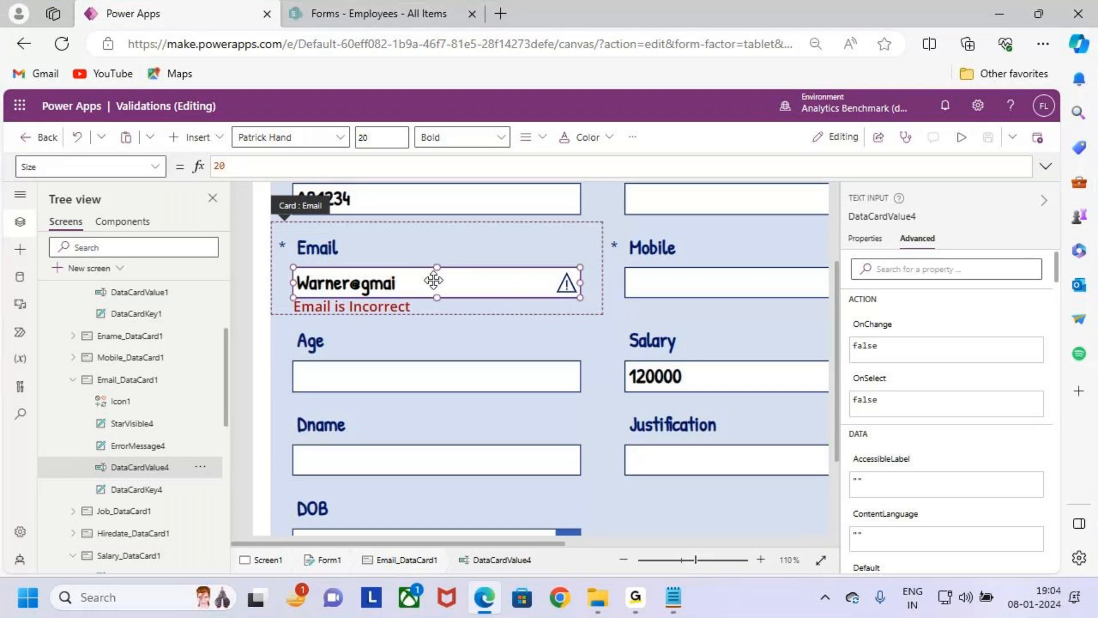
click(157, 167)
scroll(126, 301, up, 10)
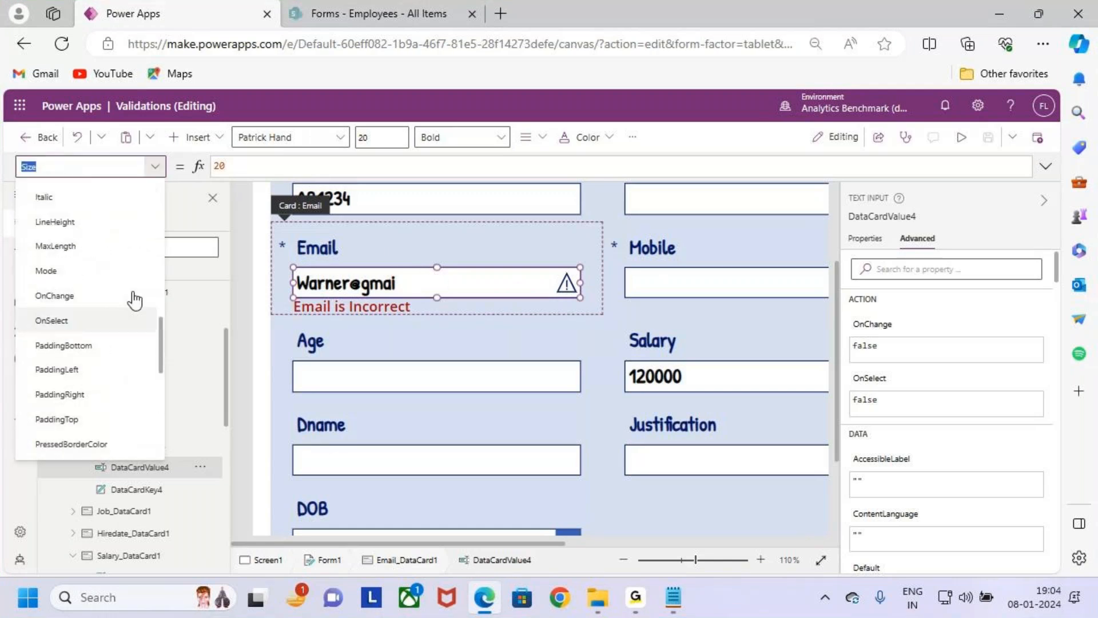
scroll(113, 303, up, 3)
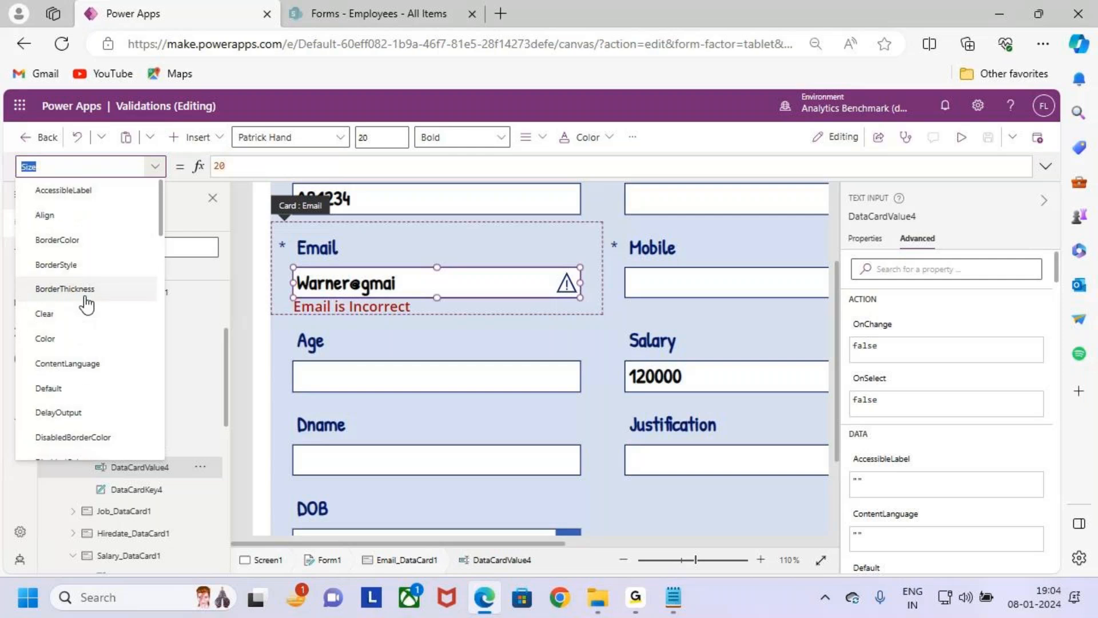
click(78, 240)
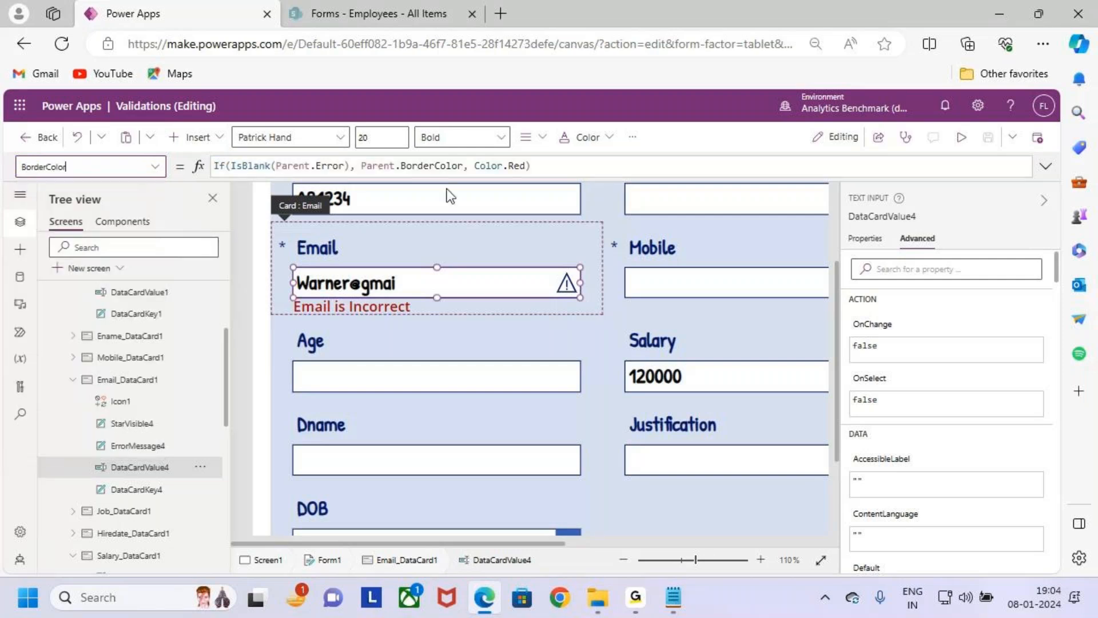
click(566, 166)
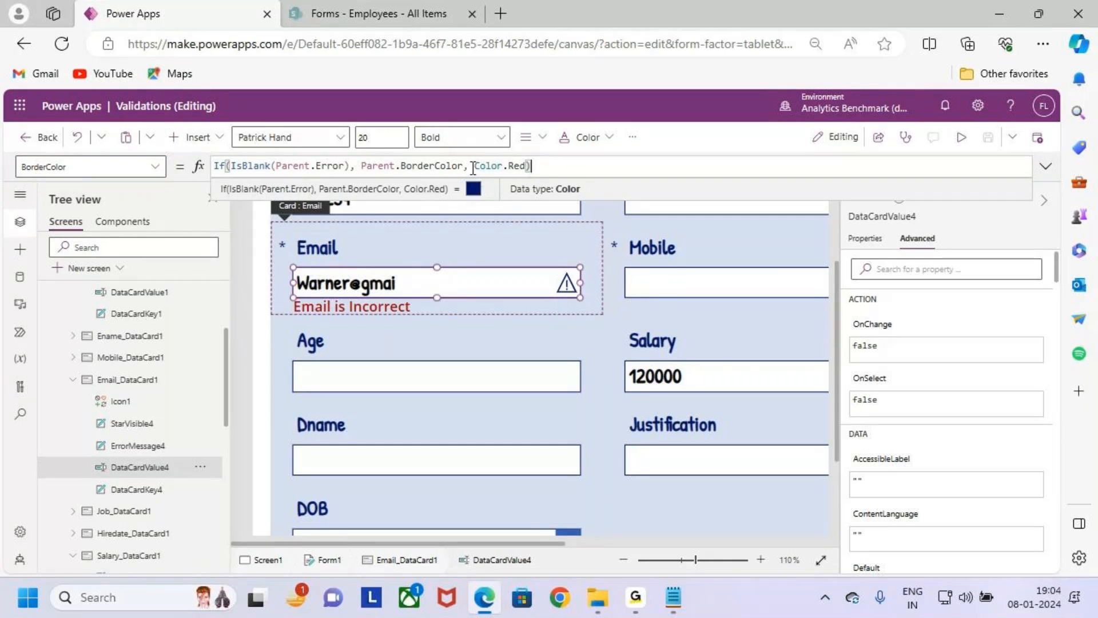
drag(473, 170, 236, 167)
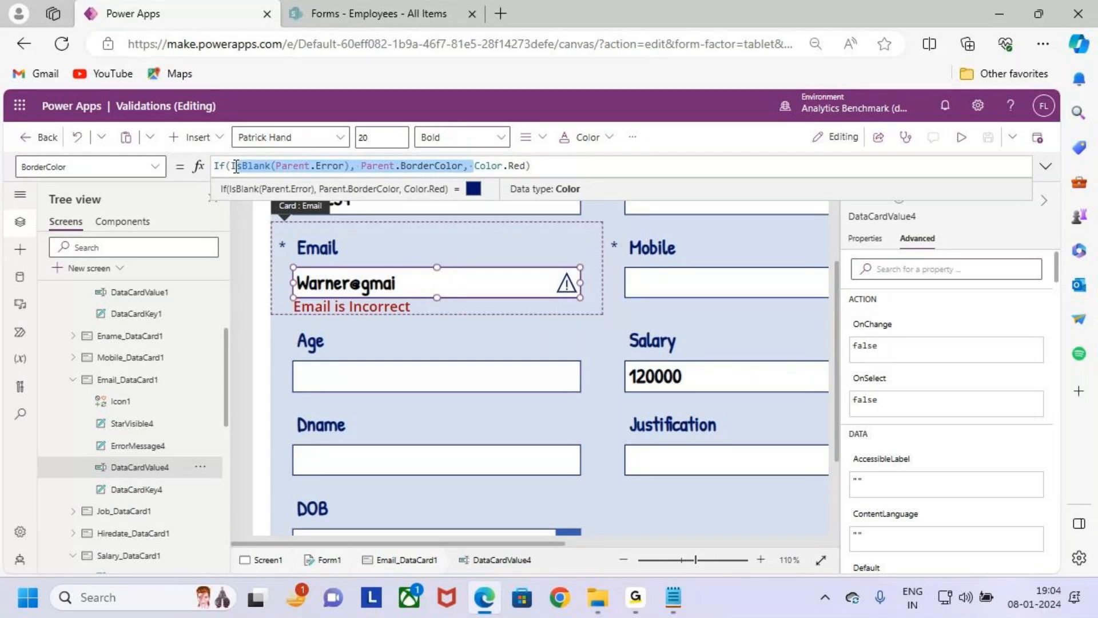
key(BackSpace)
key(BackSpace)
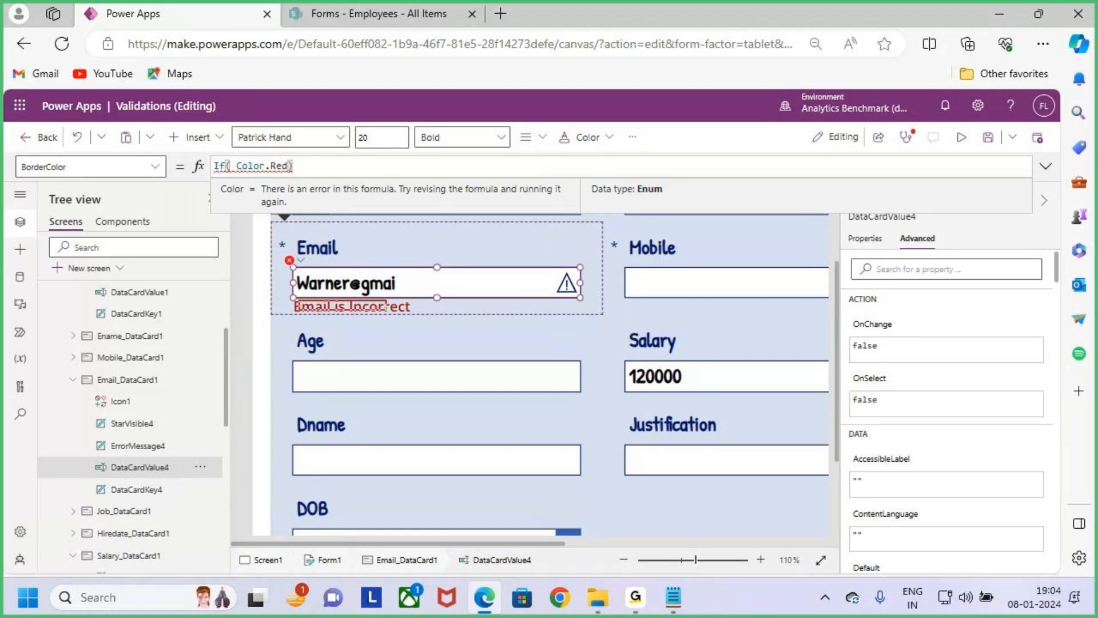
drag(411, 314, 442, 285)
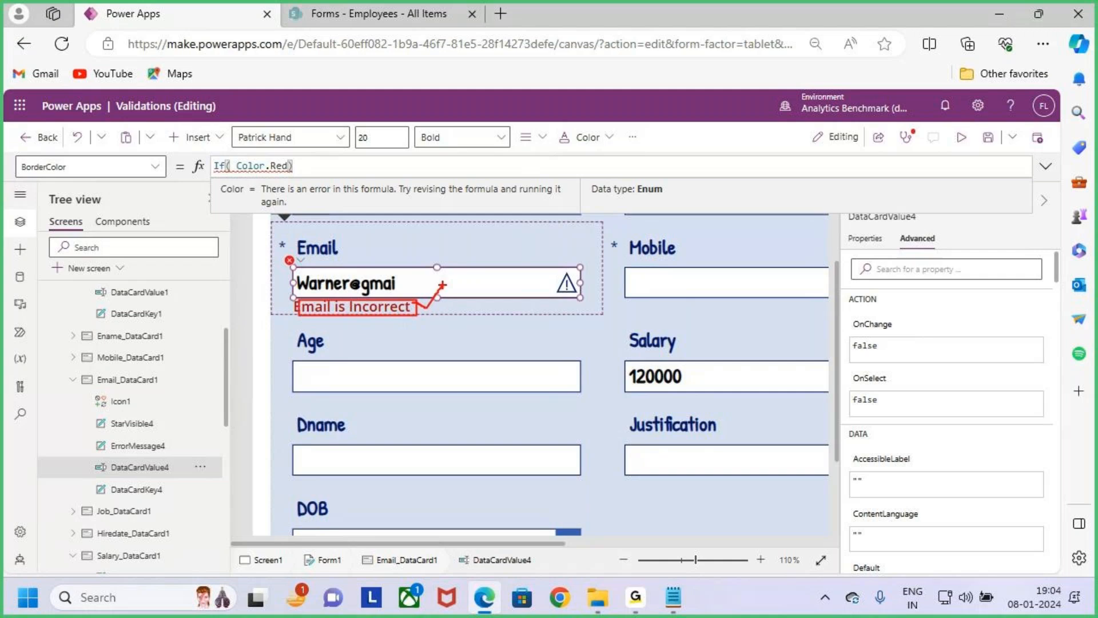
- Select the error message label in the Email card and copy its control name, ErrorMessage4
click(143, 445)
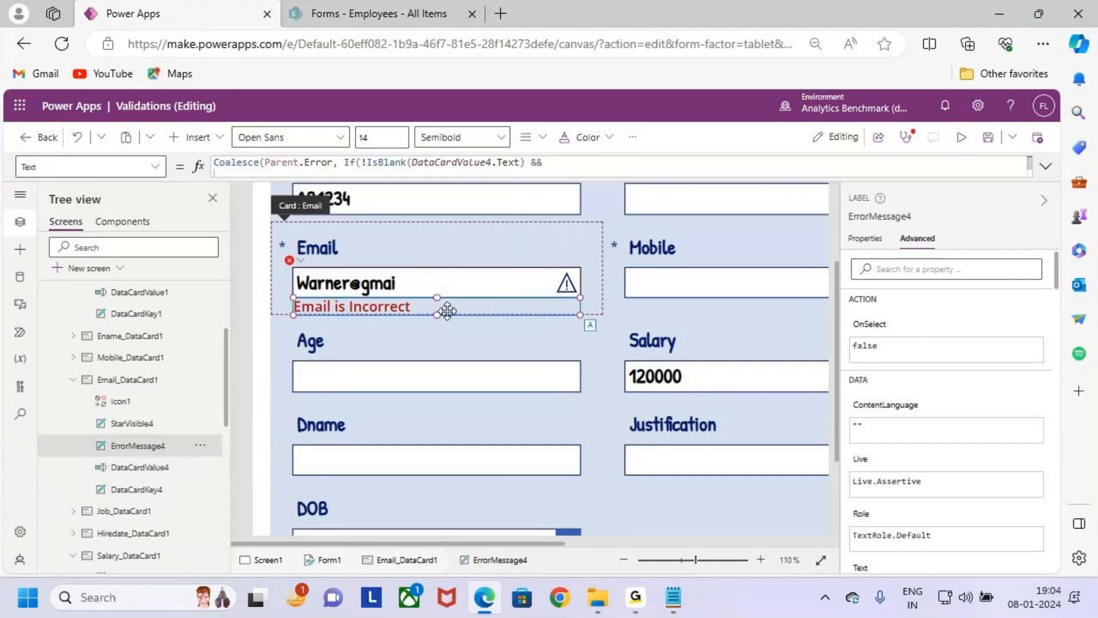
click(886, 212)
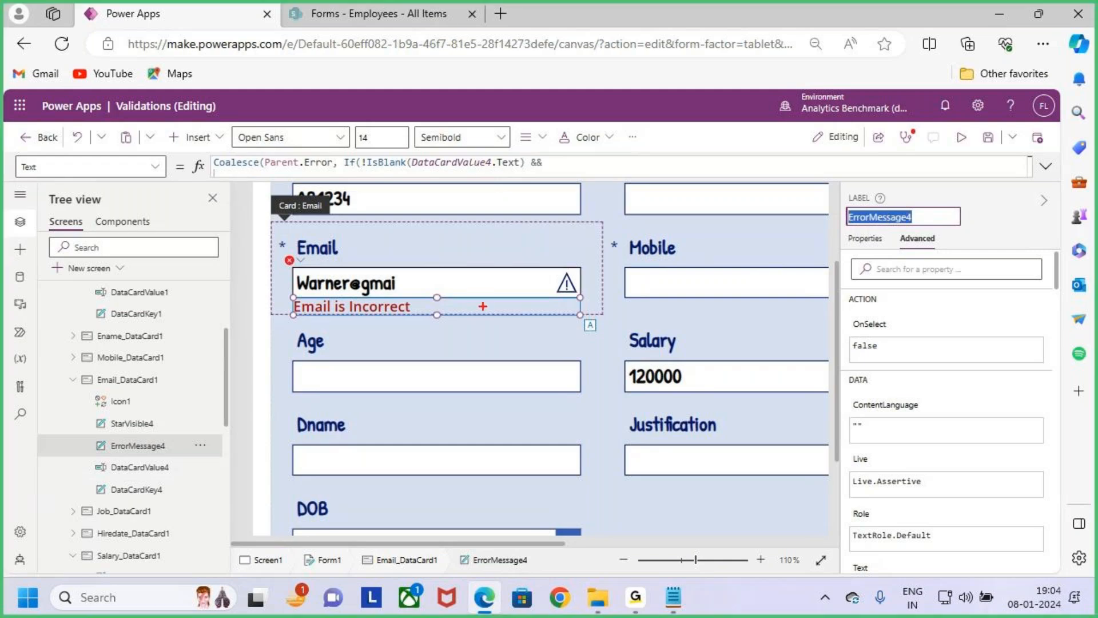
drag(455, 312, 462, 346)
drag(454, 309, 462, 346)
key(Escape)
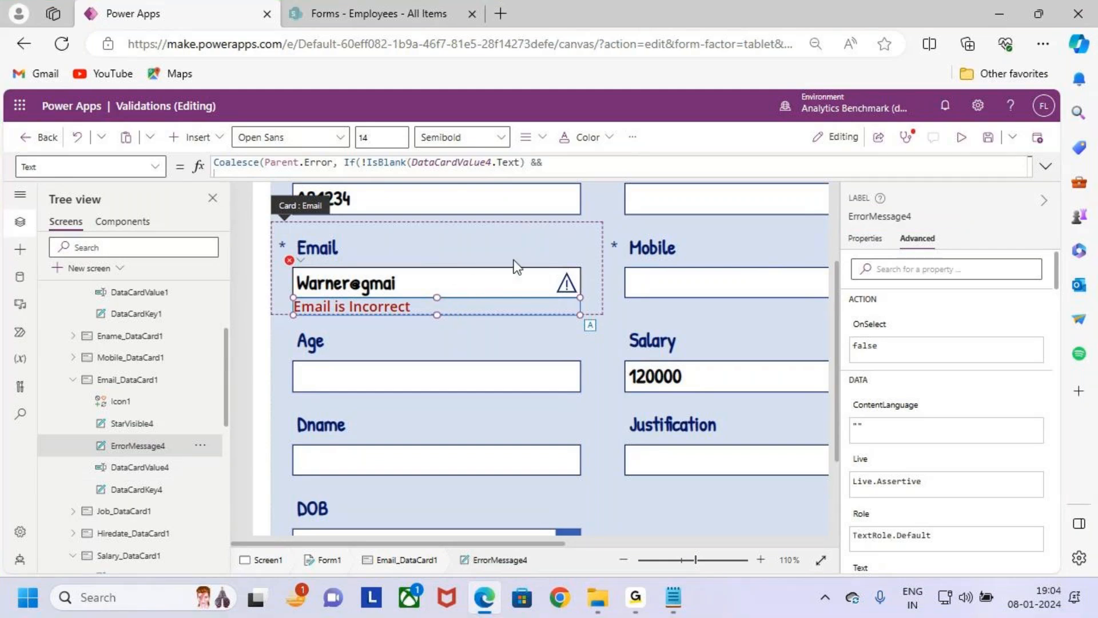
click(893, 217)
key(ctrl+c)
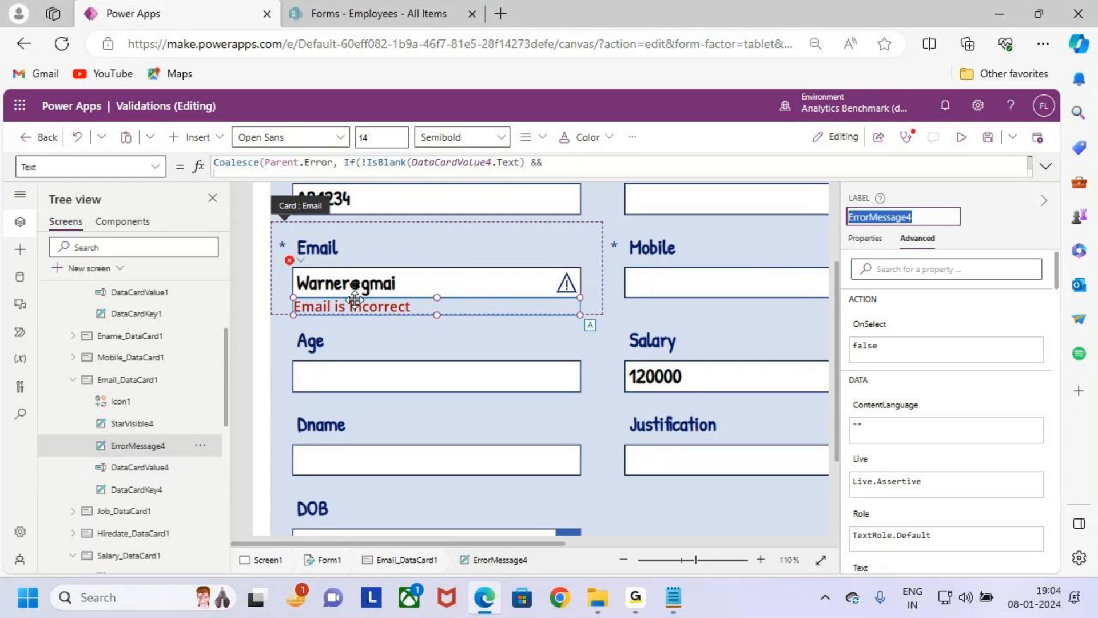
- Add the condition IsBlank(ErrorMessage4.Text) to the BorderColor If formula of the Email text input
click(332, 284)
click(314, 166)
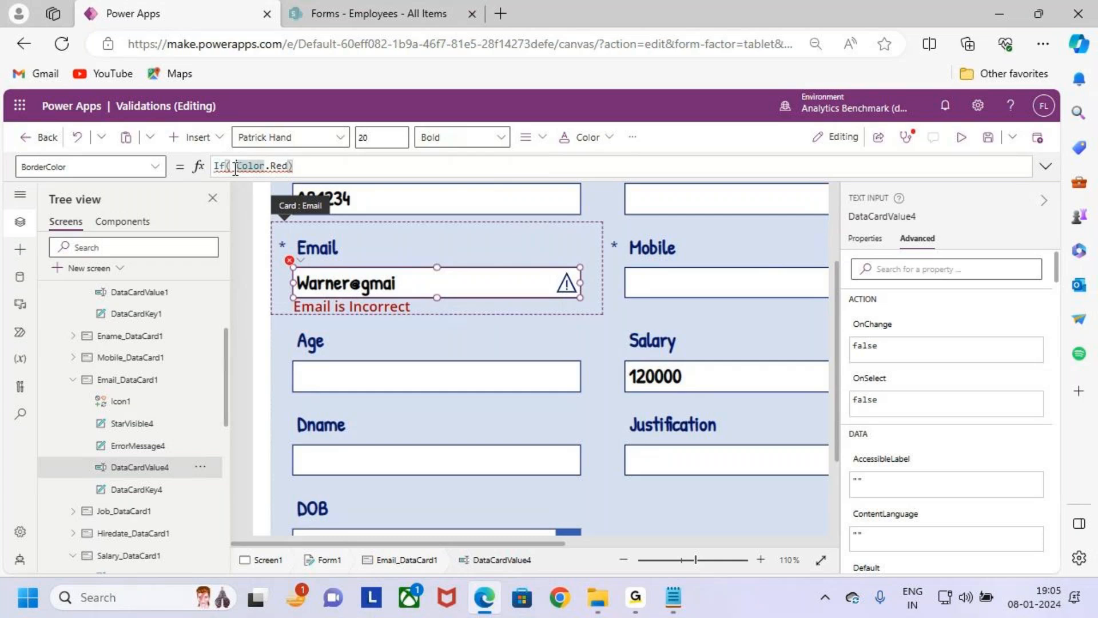
click(232, 166)
text(Is)
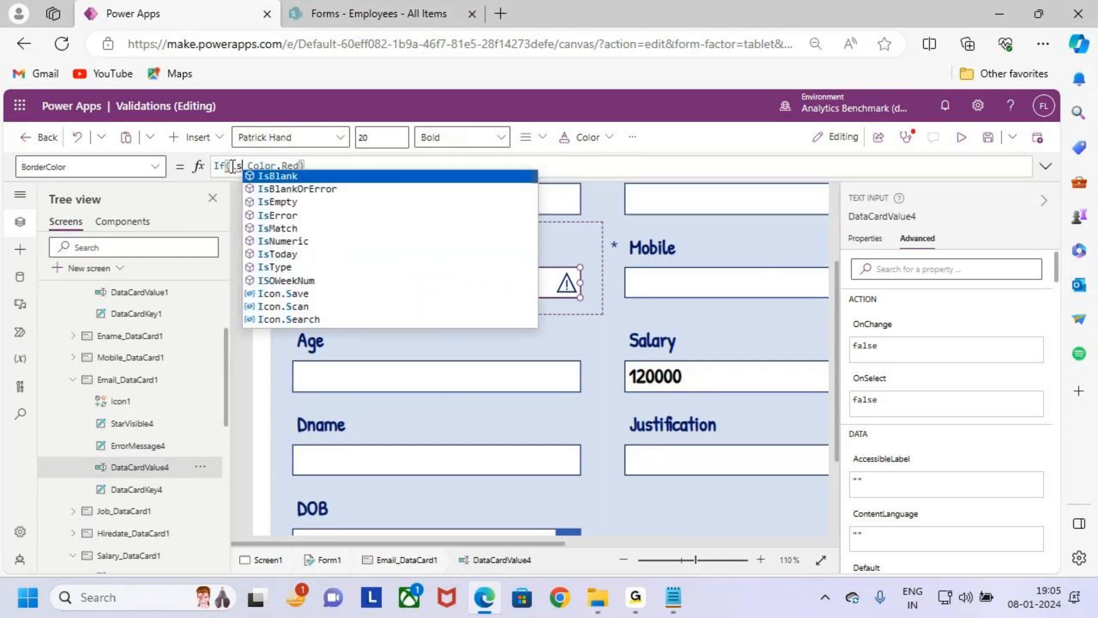
text(blan)
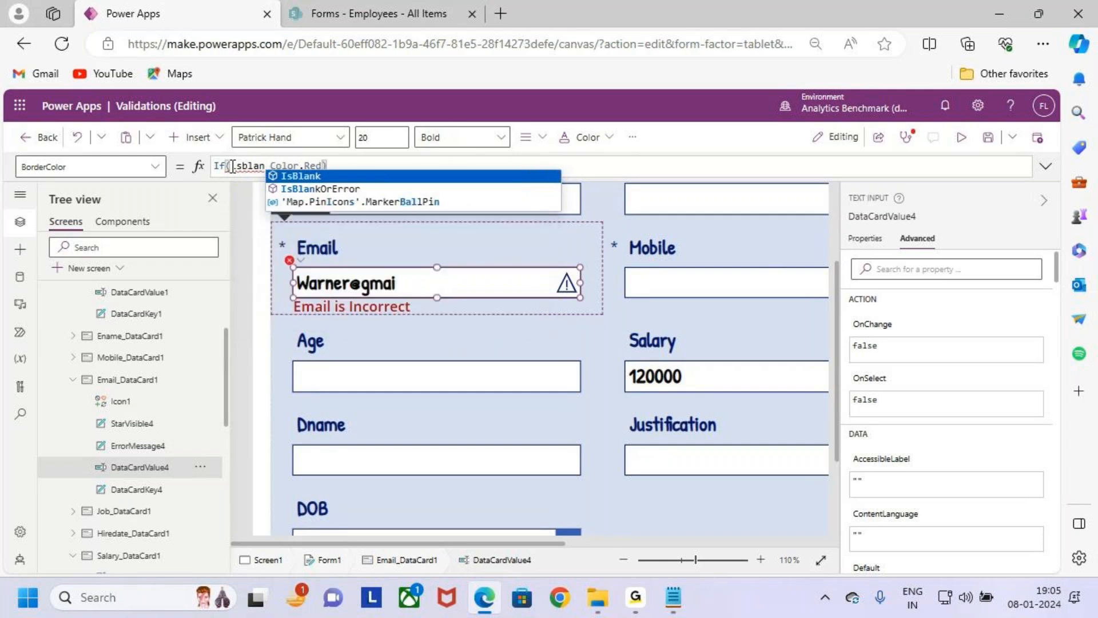
key(Tab)
text(()
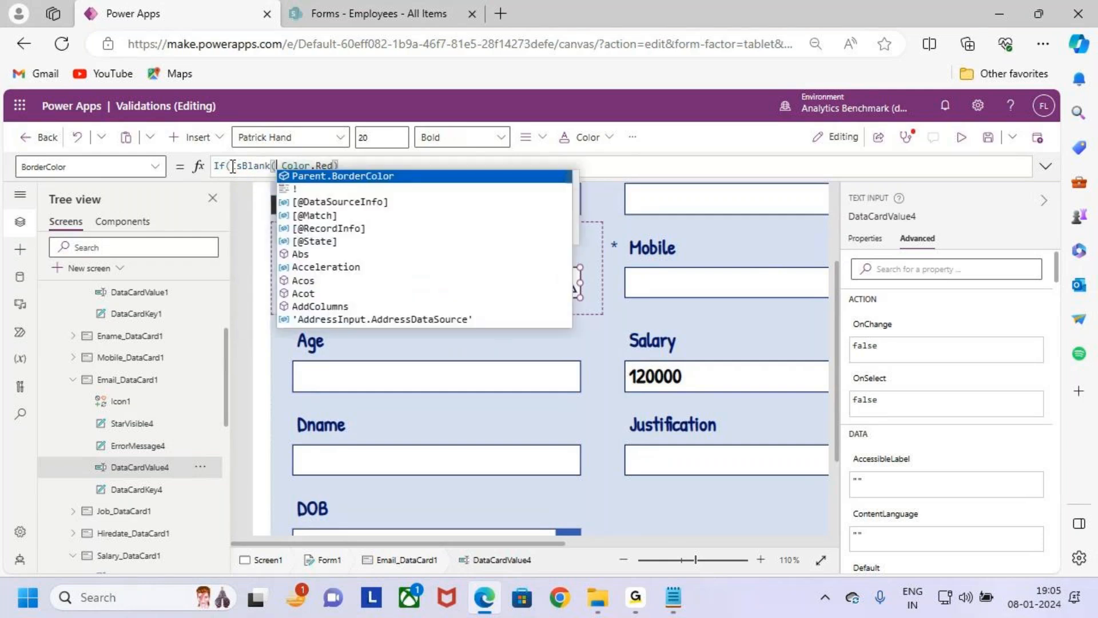
key(ctrl+v)
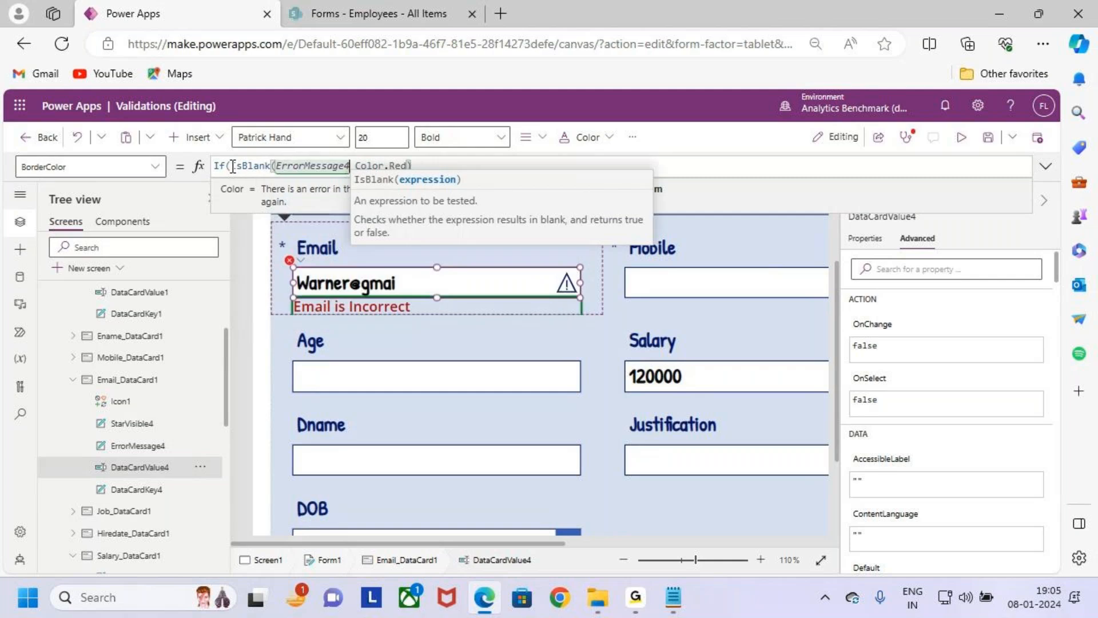
text(.)
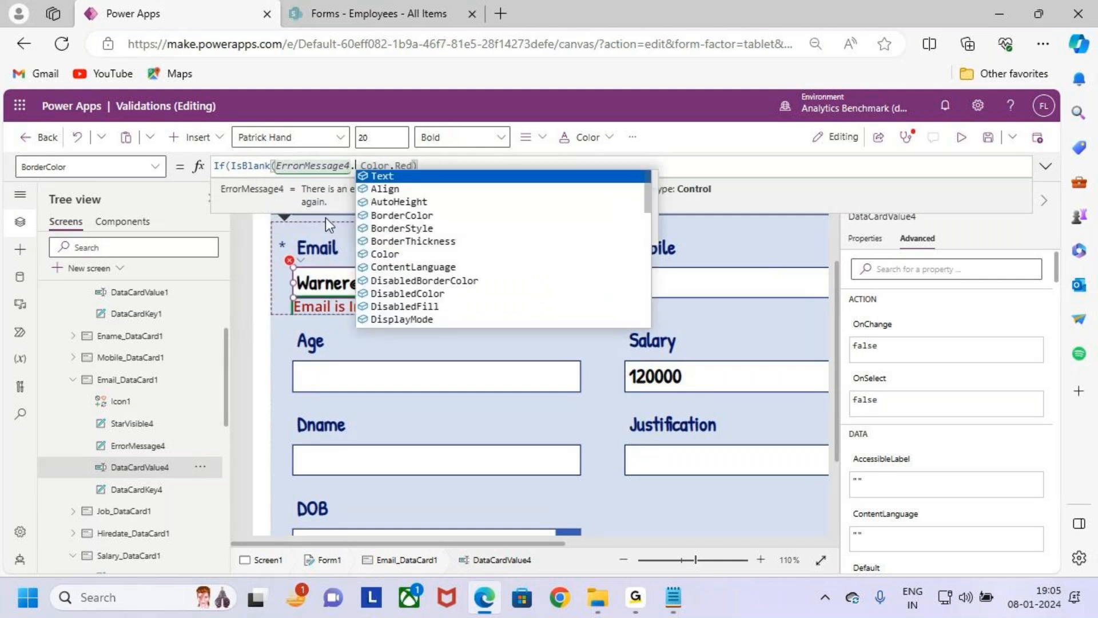
text(text)
key(Tab)
text())
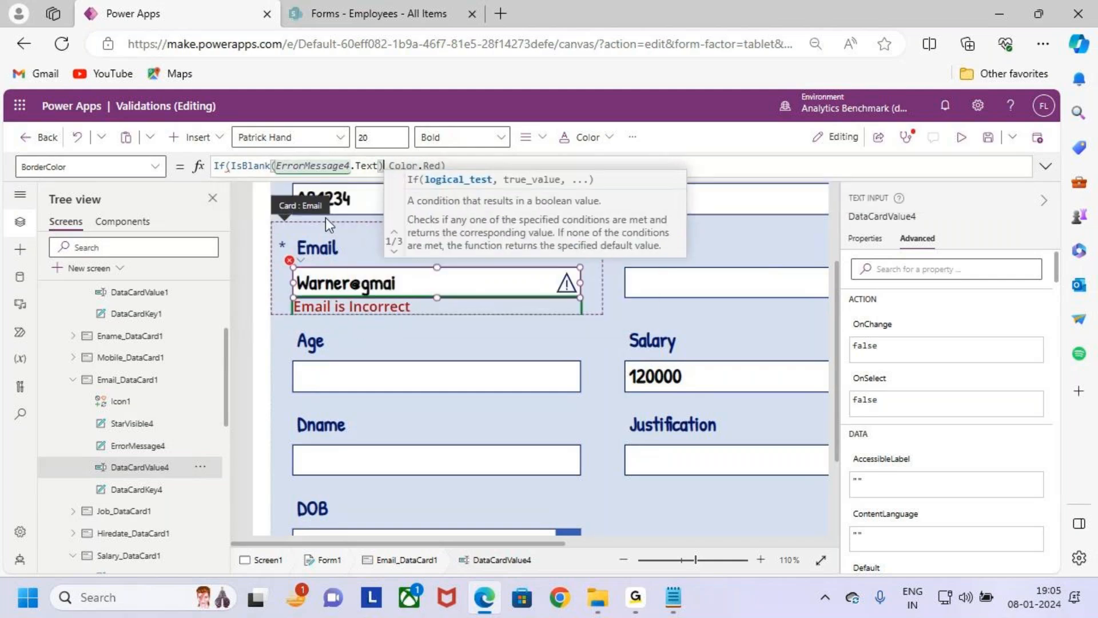
text(,)
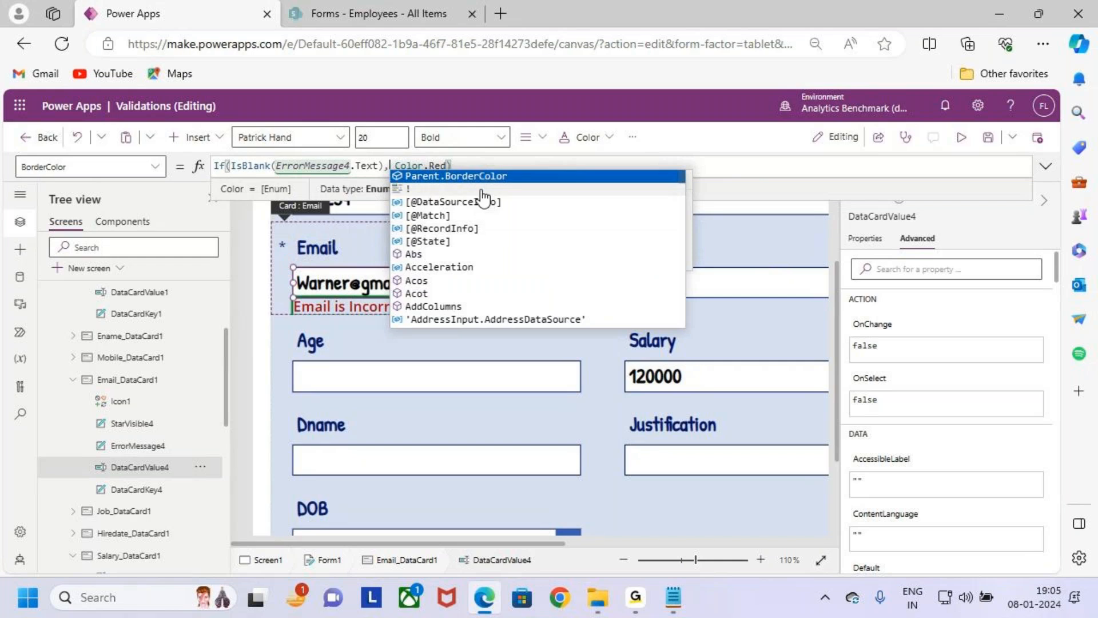
- Complete the BorderColor formula with Parent.BorderColor as the true result and Color.Red as the false result
click(512, 173)
click(497, 165)
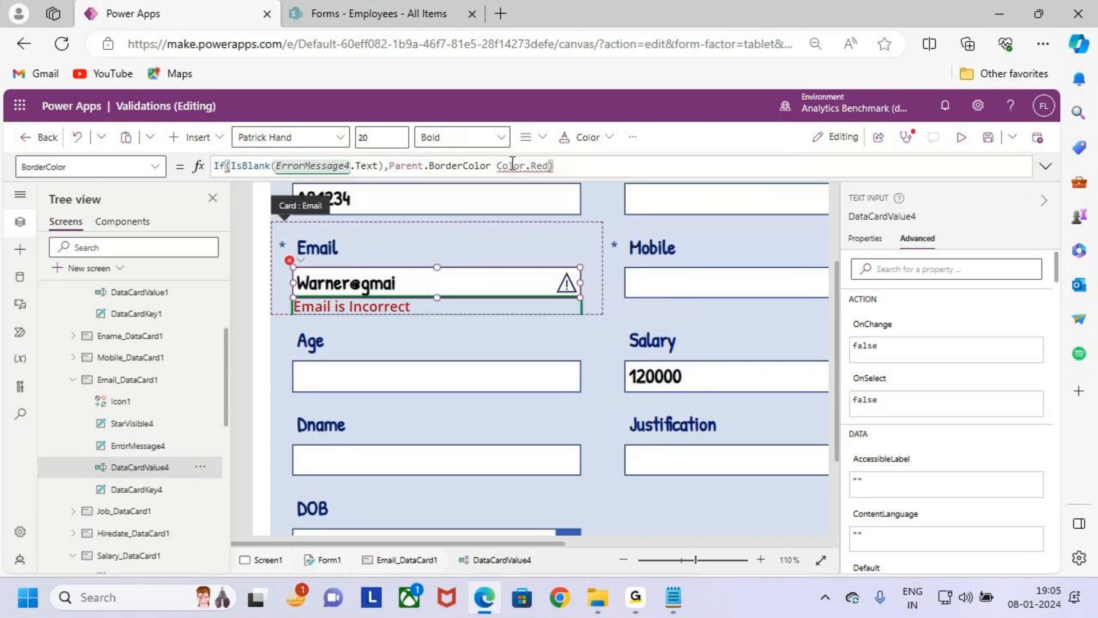
text(,)
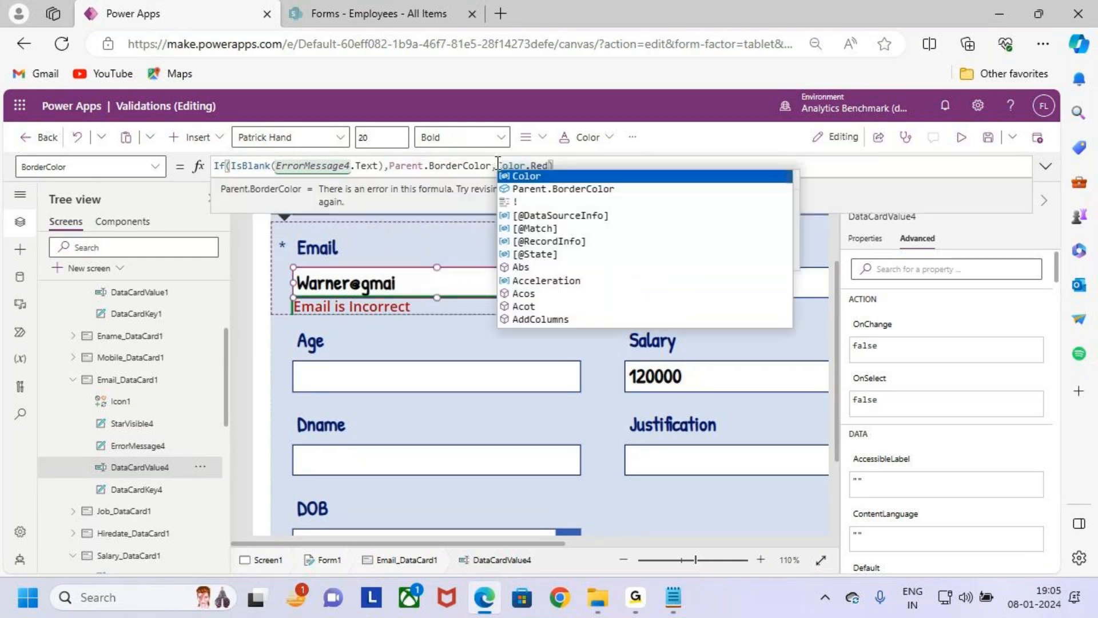
click(619, 163)
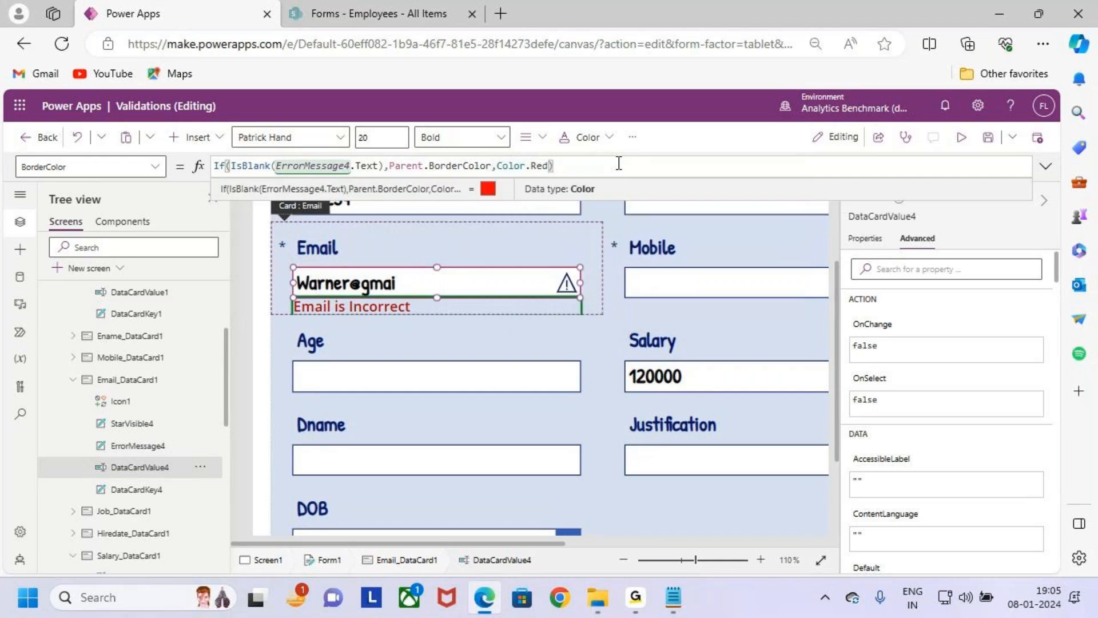
- Save the app, then preview it and clear the Email field
click(988, 137)
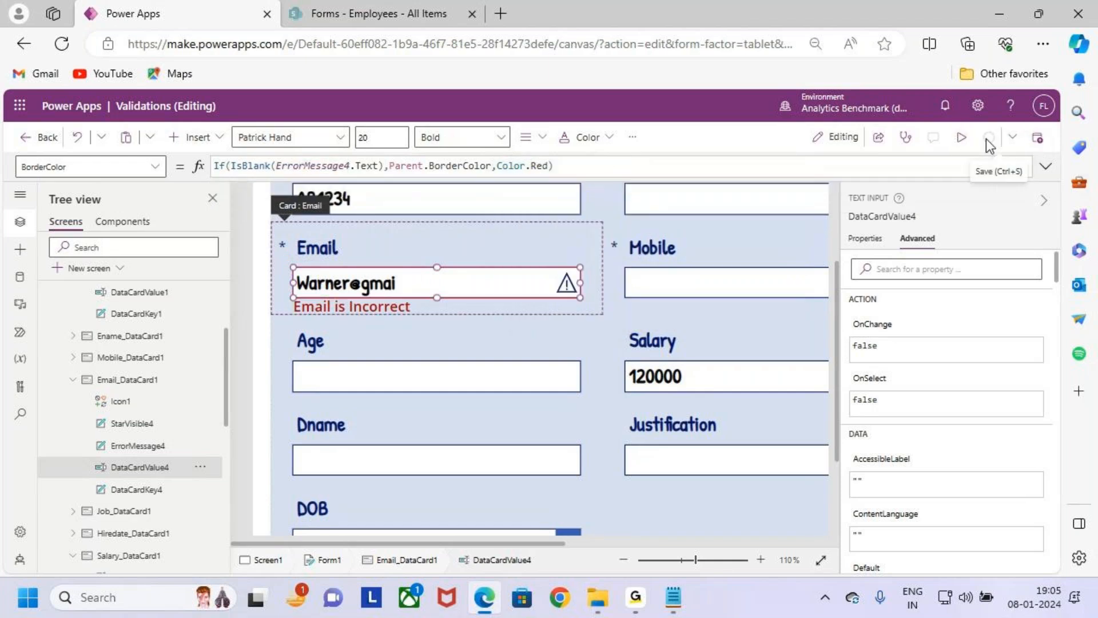
click(961, 138)
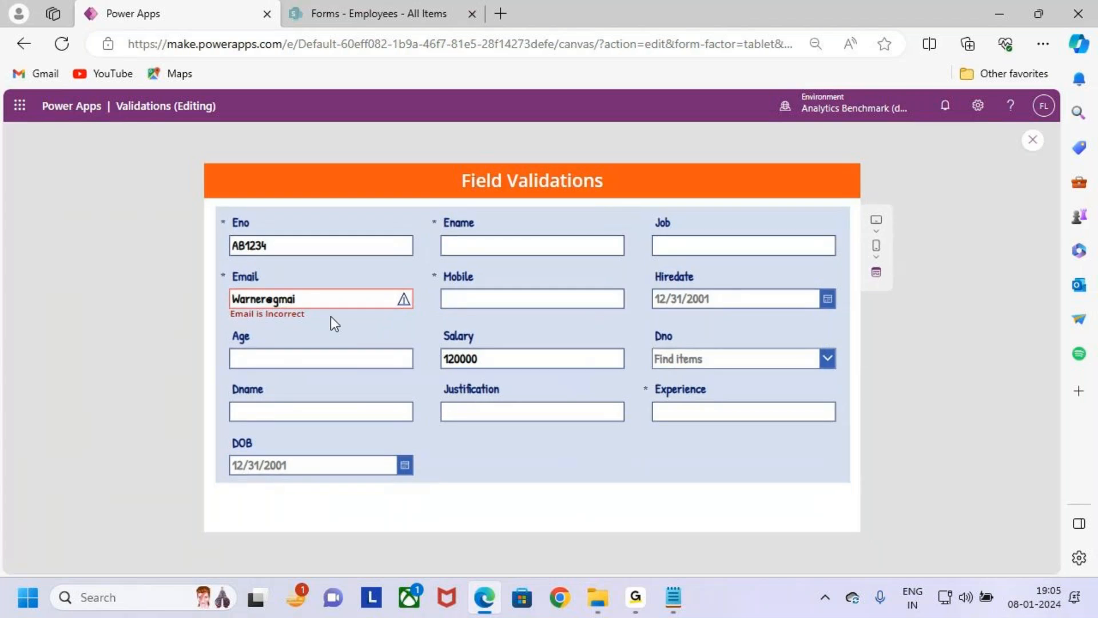
double_click(326, 300)
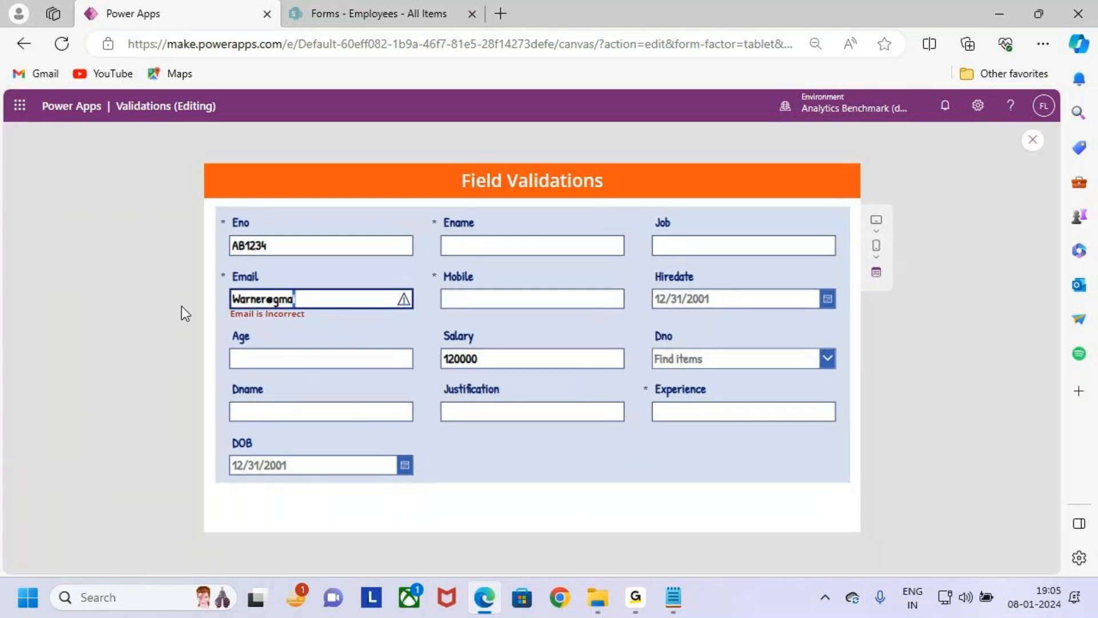
key(BackSpace)
key(BackSpace)
key(BackSpace)
key(BackSpace)
key(BackSpace)
key(BackSpace)
key(BackSpace)
key(BackSpace)
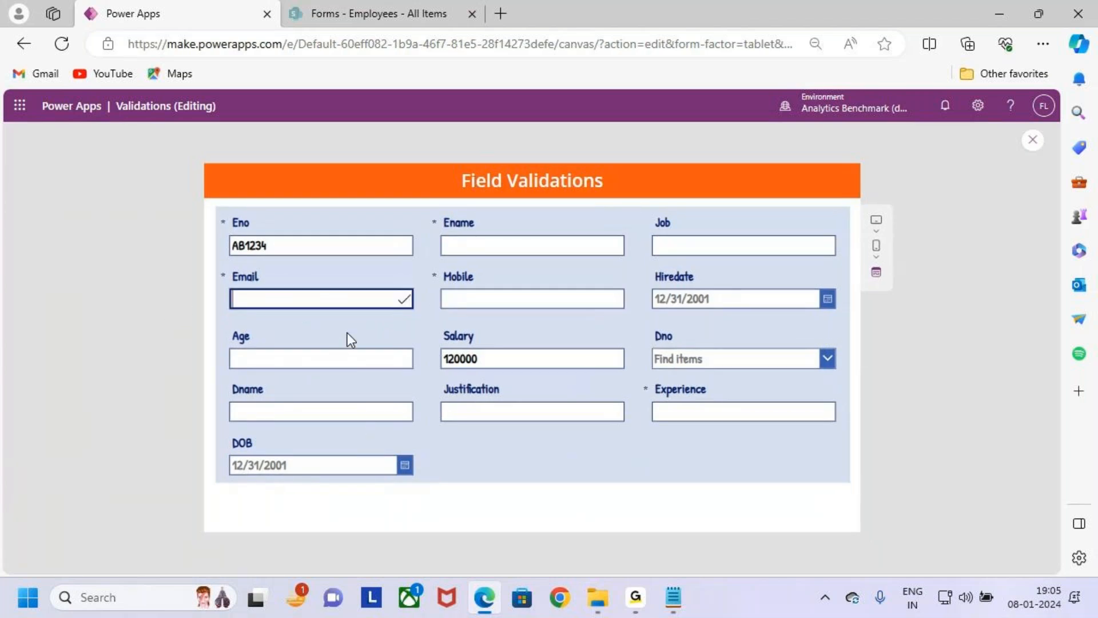
- Enter an incomplete email address without the .com ending in the Email field to test the red border
click(351, 298)
text(a)
key(BackSpace)
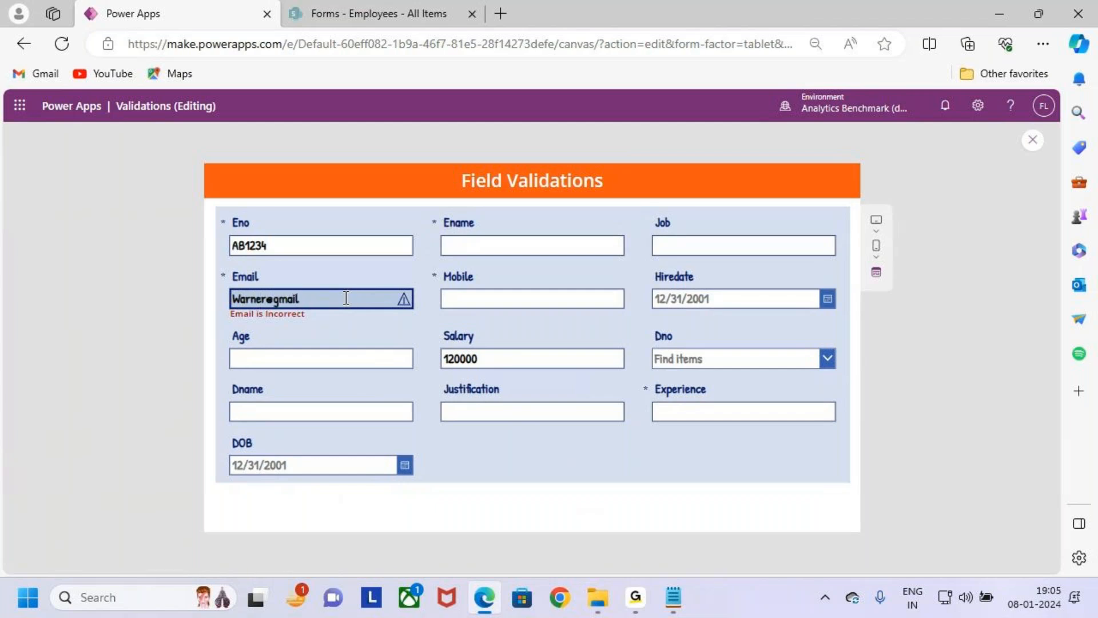
key(ctrl+2)
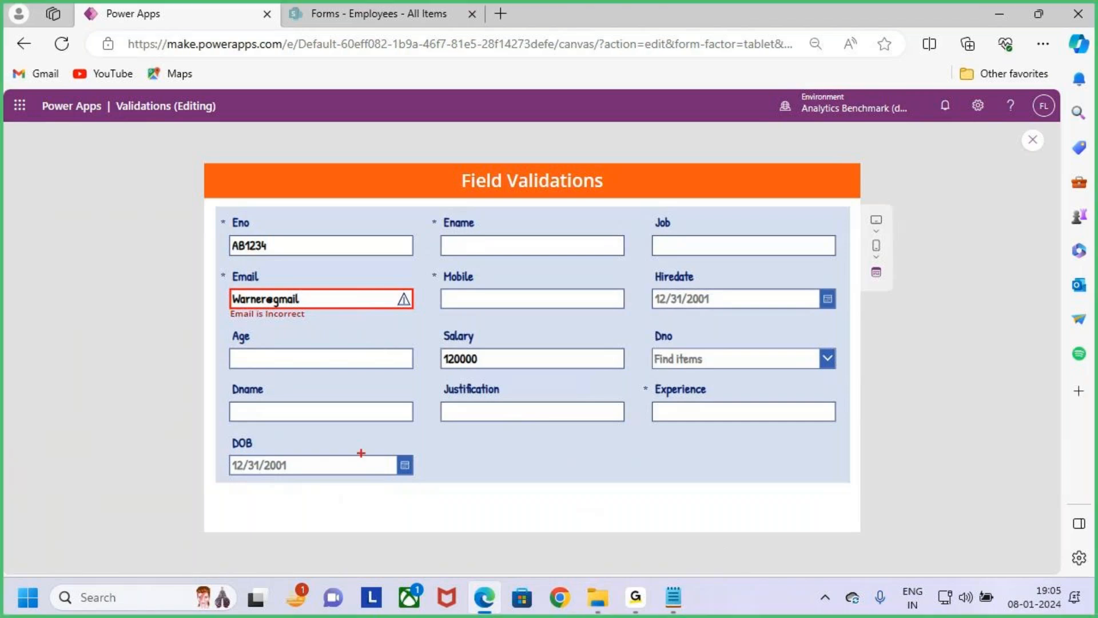
mouse_move(264, 322)
mouse_down()
mouse_move(237, 325)
mouse_move(276, 326)
mouse_move(292, 346)
mouse_up()
mouse_move(329, 264)
mouse_down()
mouse_move(330, 282)
mouse_move(338, 270)
mouse_up()
key(Escape)
key(ctrl+2)
drag(284, 318, 287, 341)
key(Escape)
- Complete the Email address with .com to check the border and icon for a valid entry
click(310, 300)
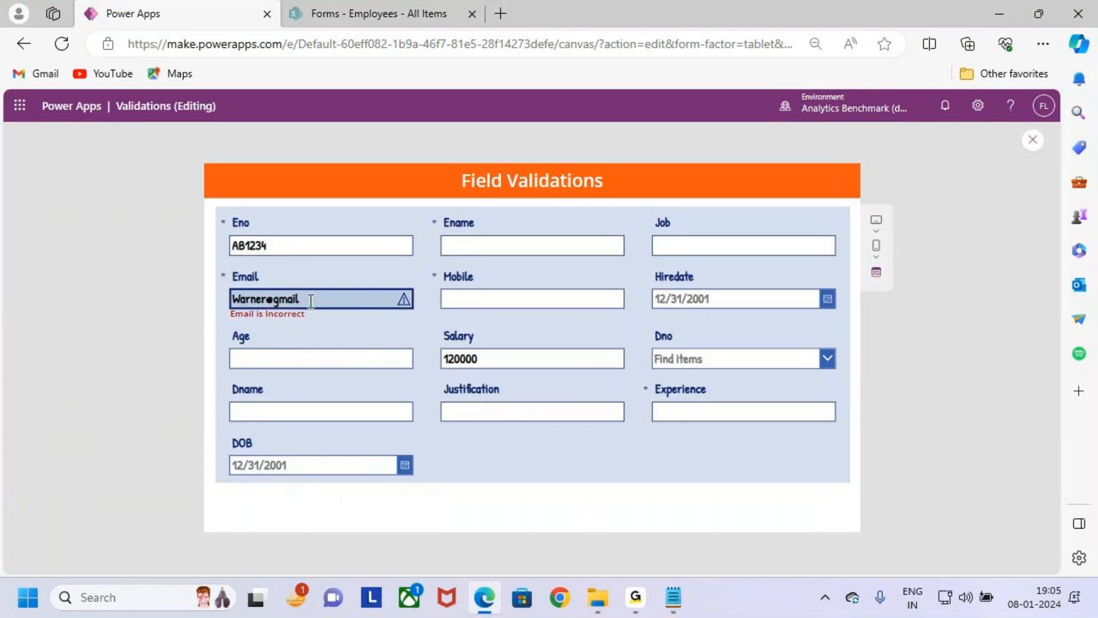
text(com)
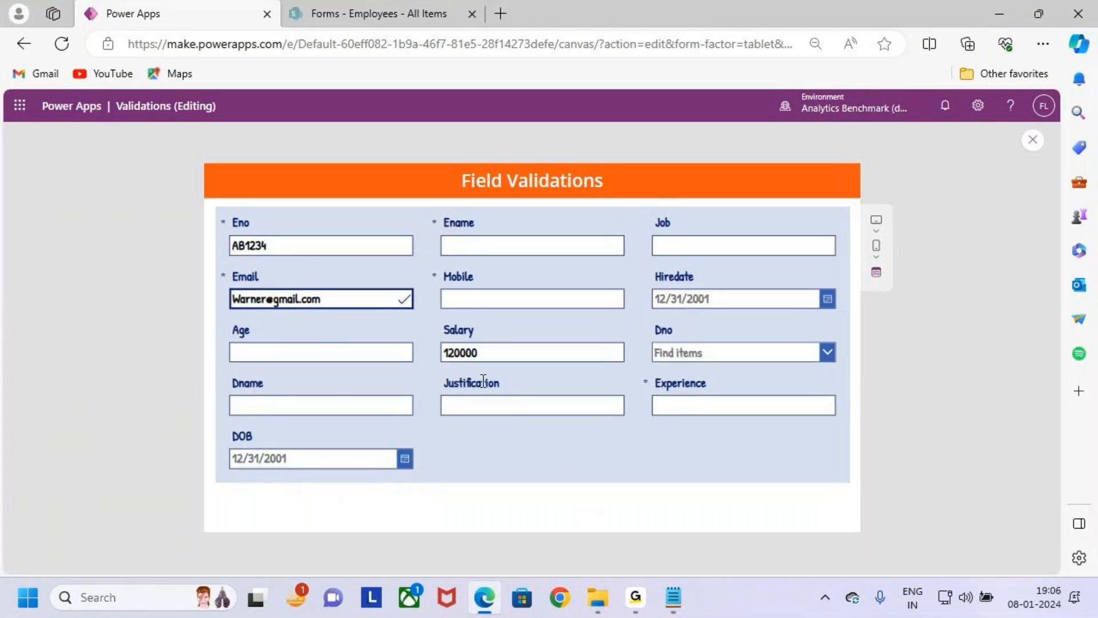
key(ctrl+2)
drag(382, 289, 395, 253)
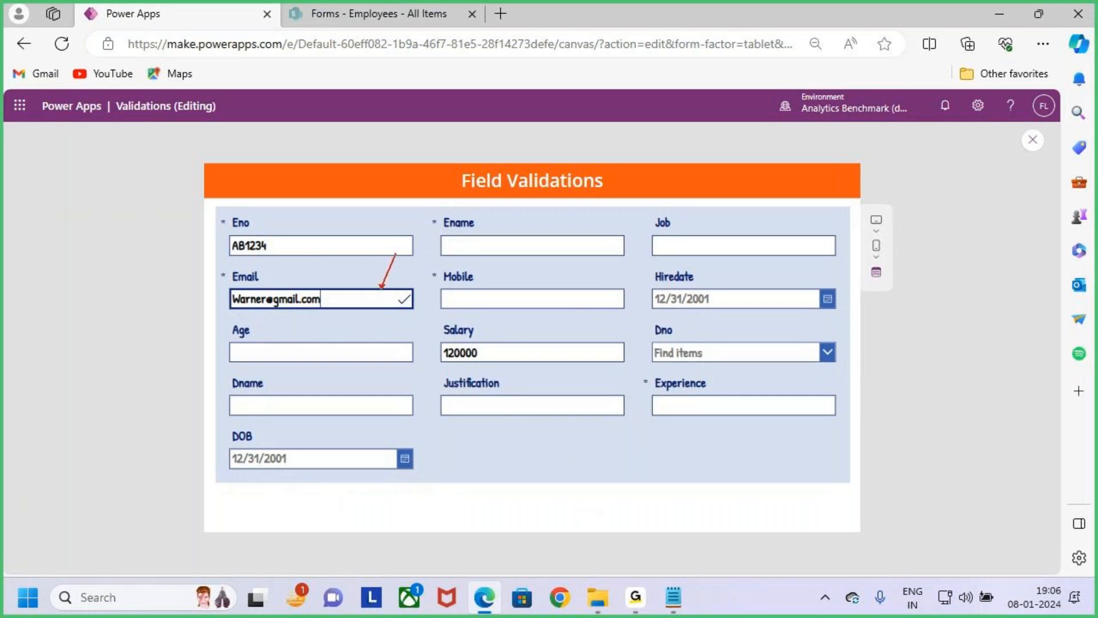
key(Escape)
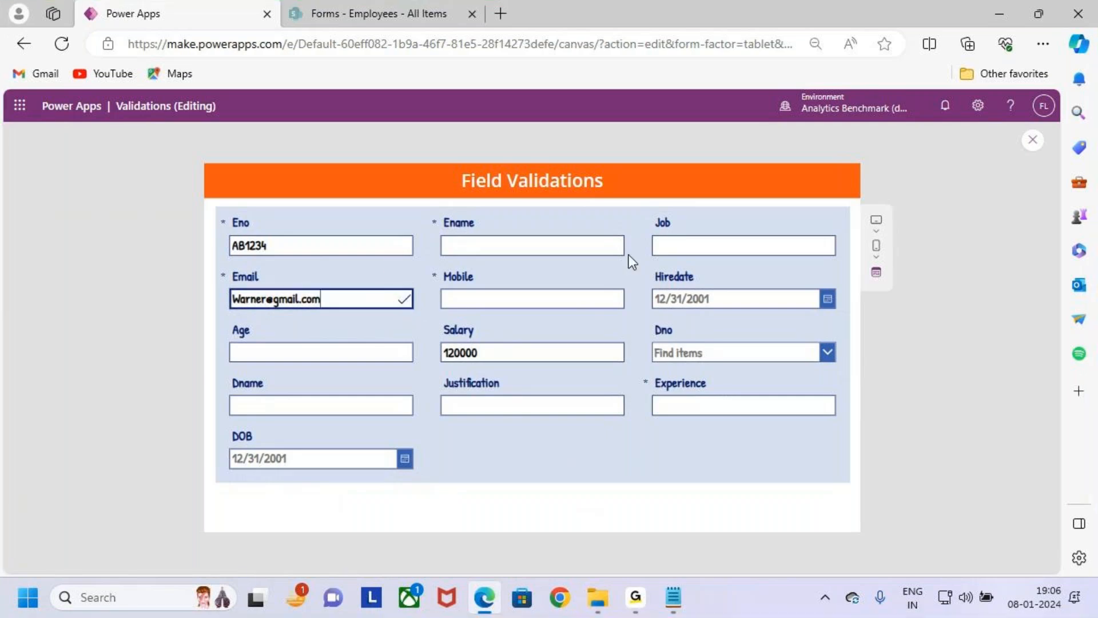
- Close the app preview and select the Email card's text input to review its BorderColor formula
click(1030, 143)
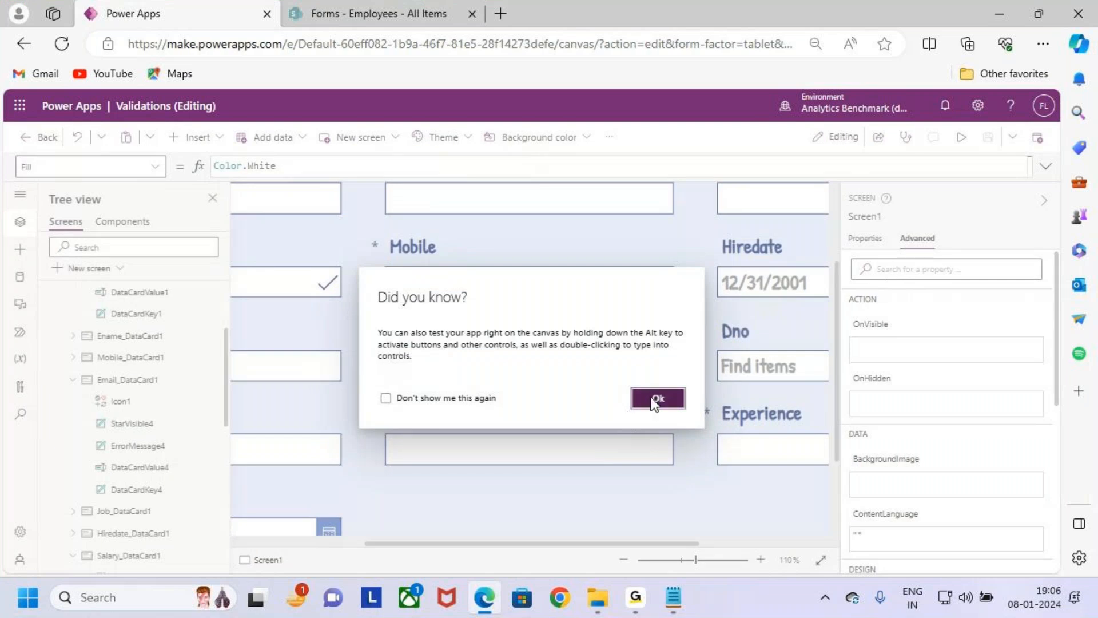
click(656, 396)
click(413, 528)
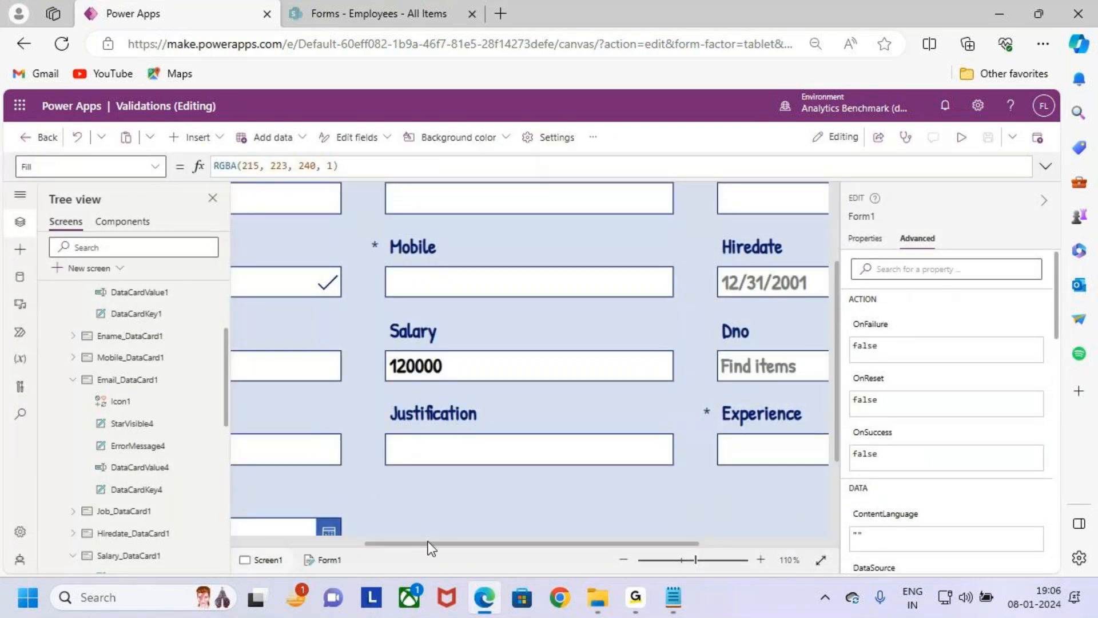
drag(428, 541, 239, 547)
click(444, 274)
click(449, 283)
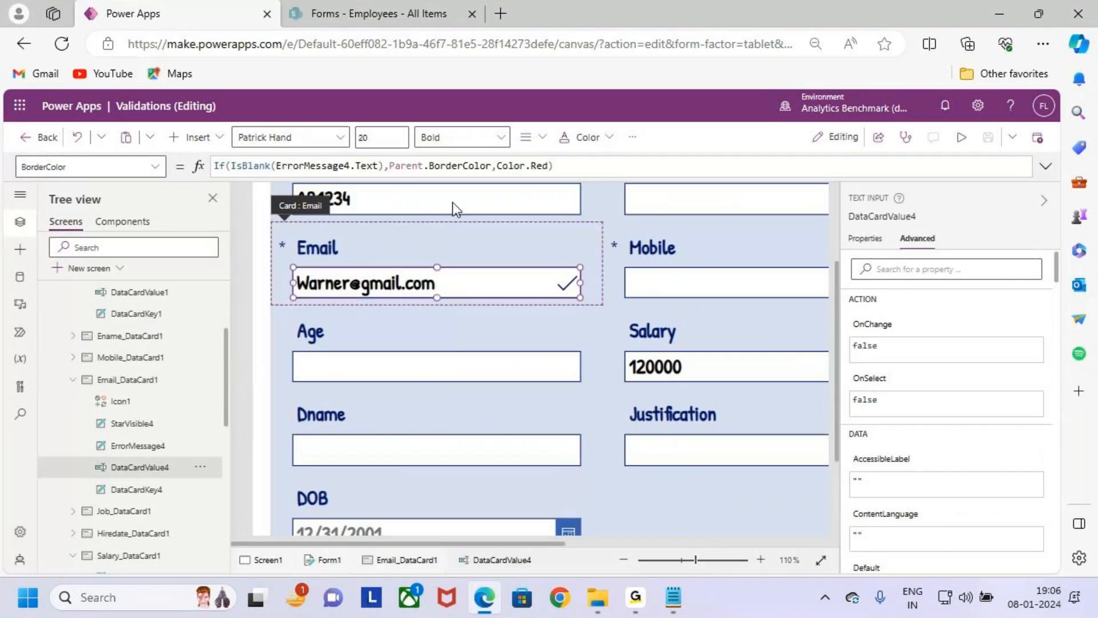
click(588, 171)
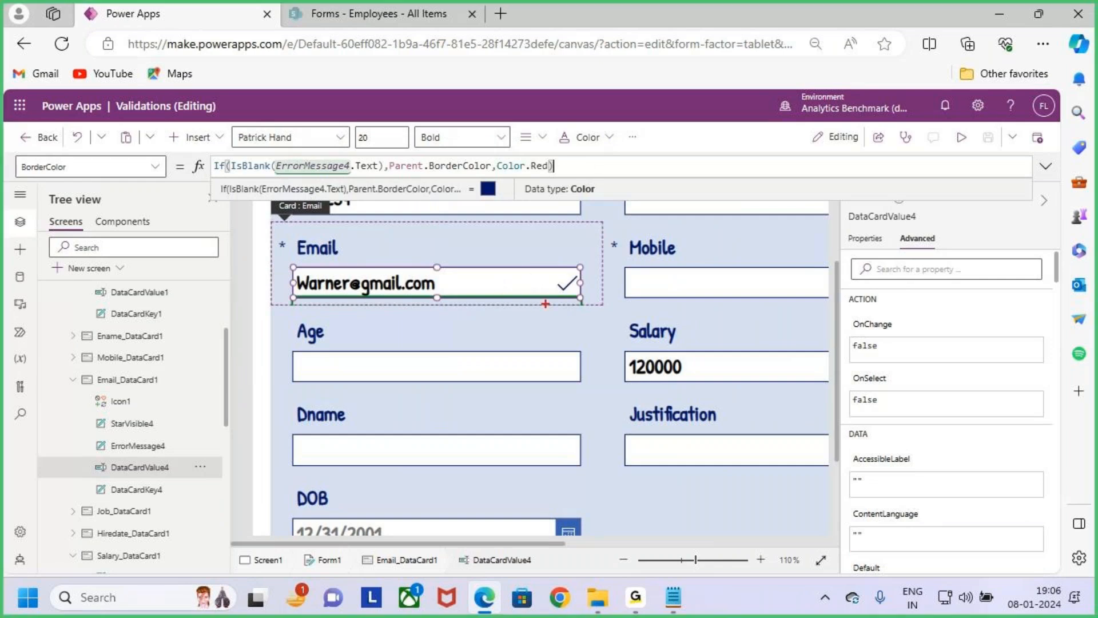
drag(268, 227, 615, 320)
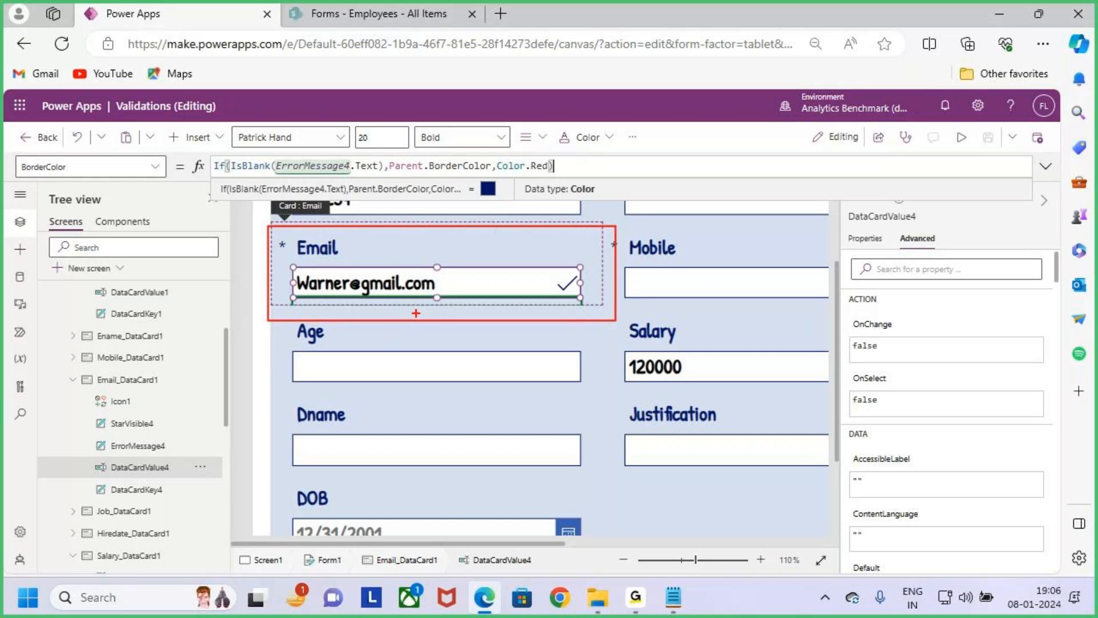
drag(306, 303, 413, 312)
mouse_move(552, 281)
mouse_down()
mouse_move(566, 289)
mouse_move(596, 244)
mouse_up()
drag(293, 264, 589, 298)
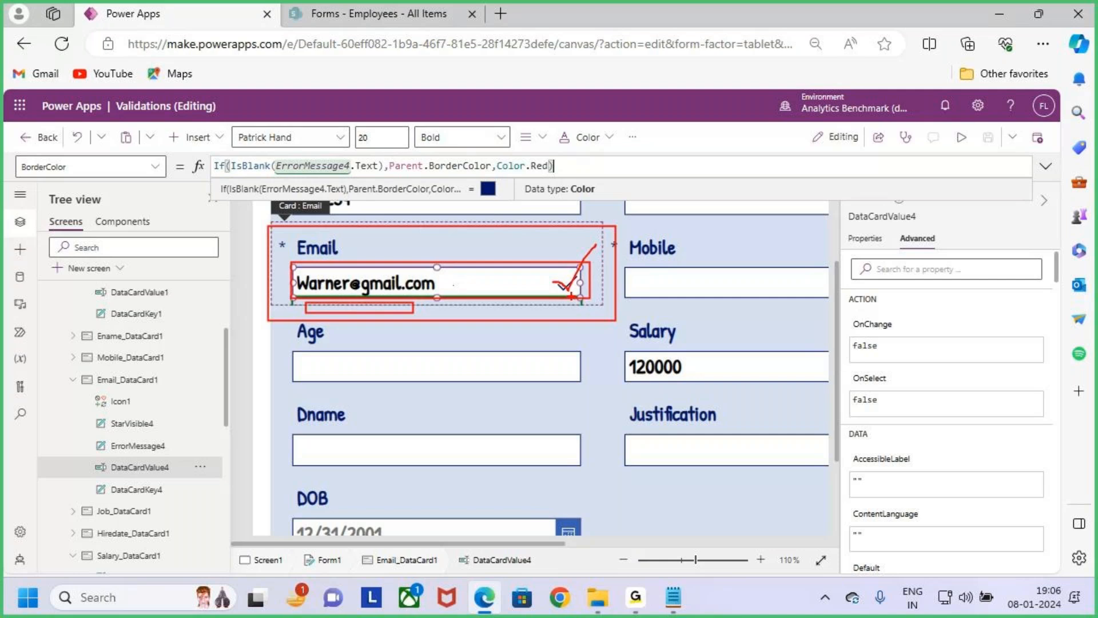
key(Escape)
- Switch to the Validations notes in Notepad, review the Field Validations entry at the beginning, and return to the app editor
click(589, 425)
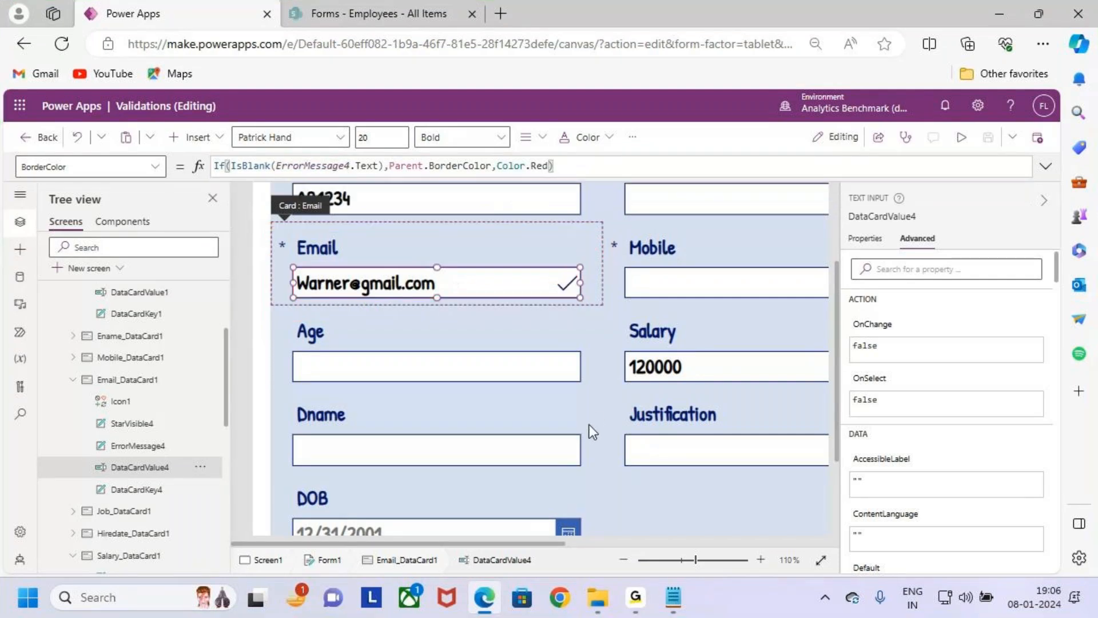
scroll(599, 413, down, 4)
scroll(607, 401, down, 1)
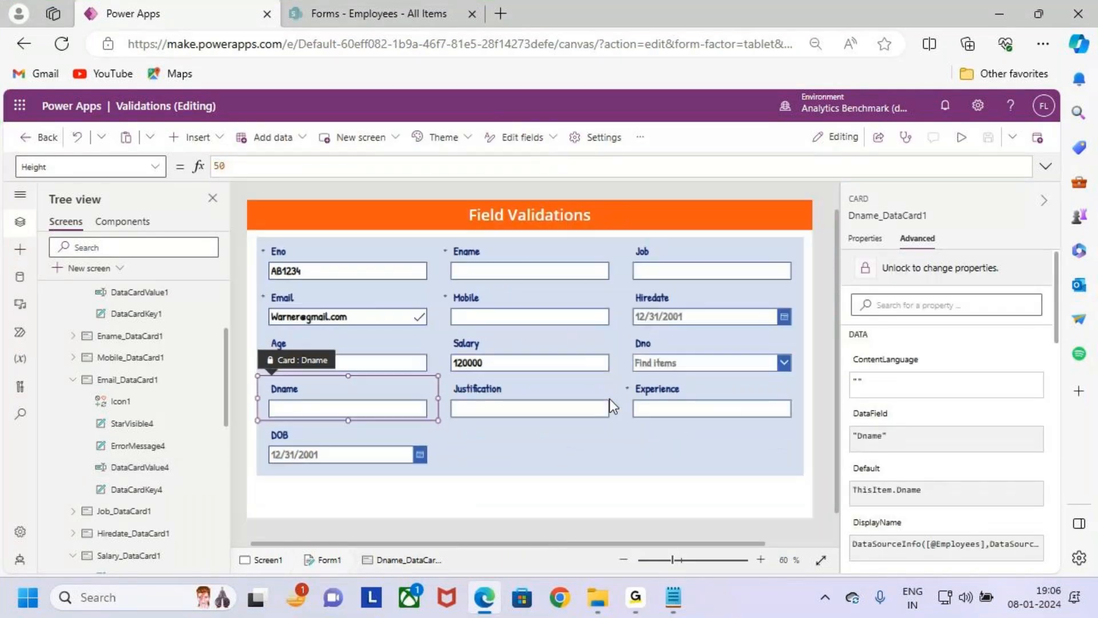
click(672, 607)
scroll(183, 372, up, 10)
scroll(187, 367, up, 15)
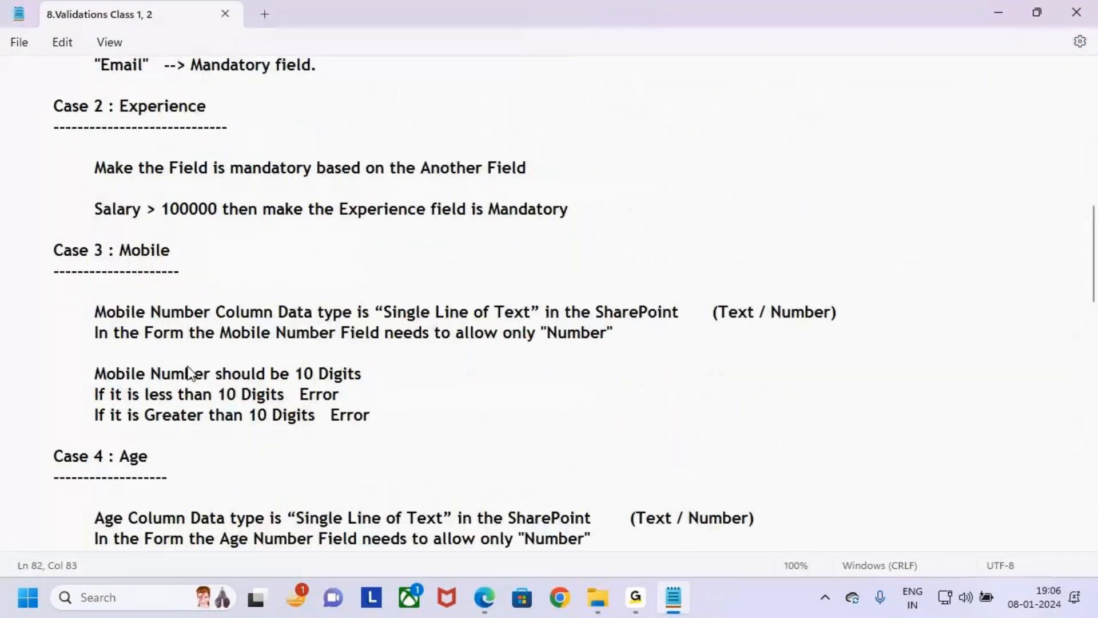
drag(54, 121, 278, 116)
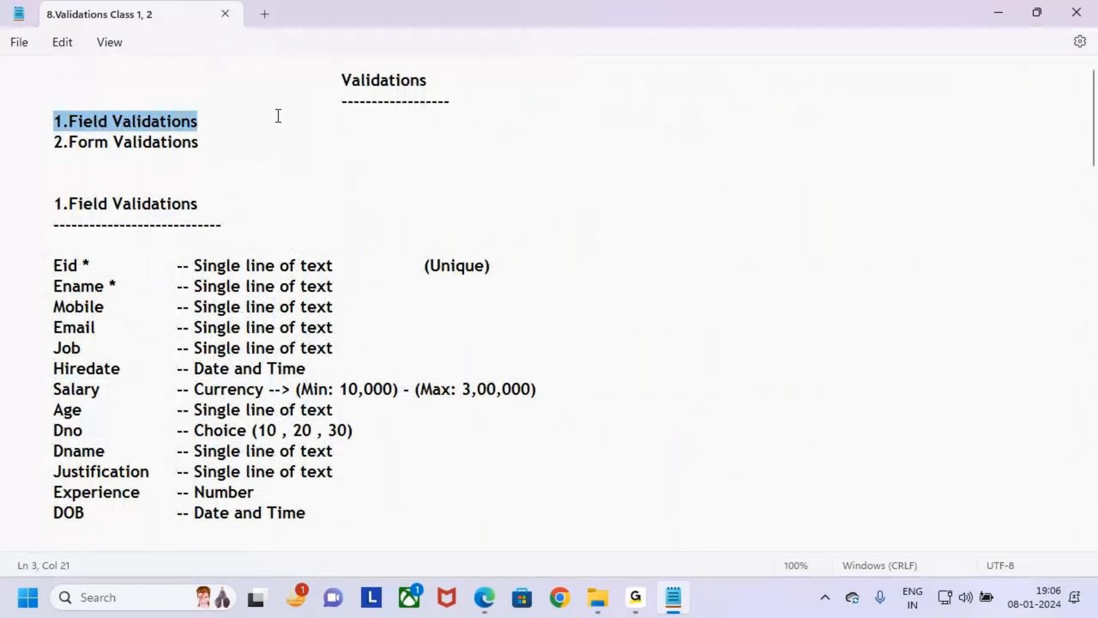
click(278, 116)
click(998, 13)
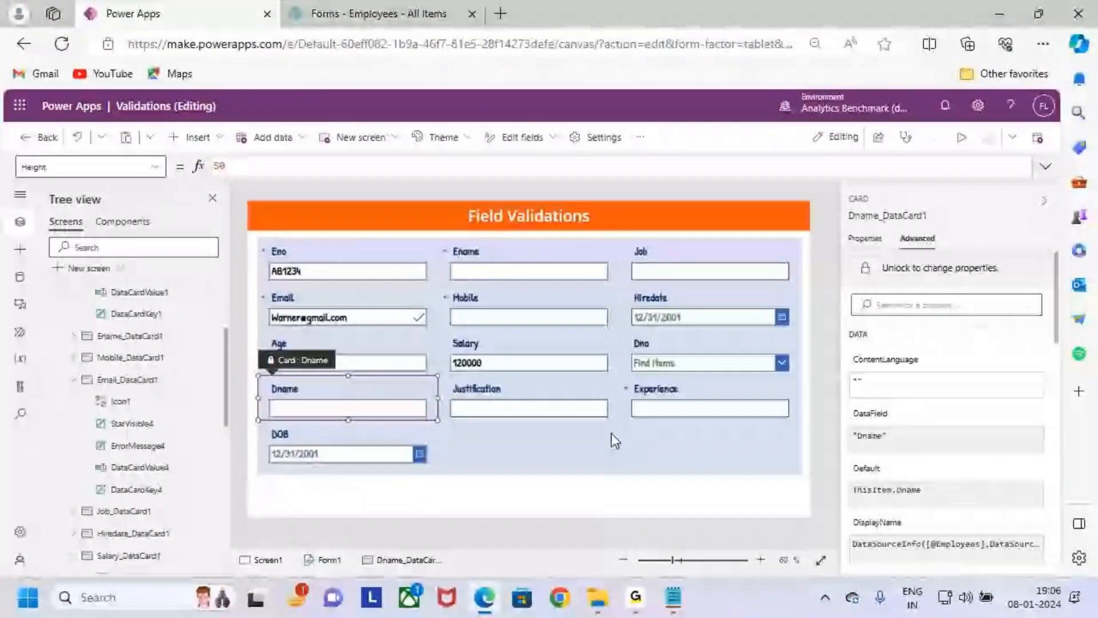
click(616, 433)
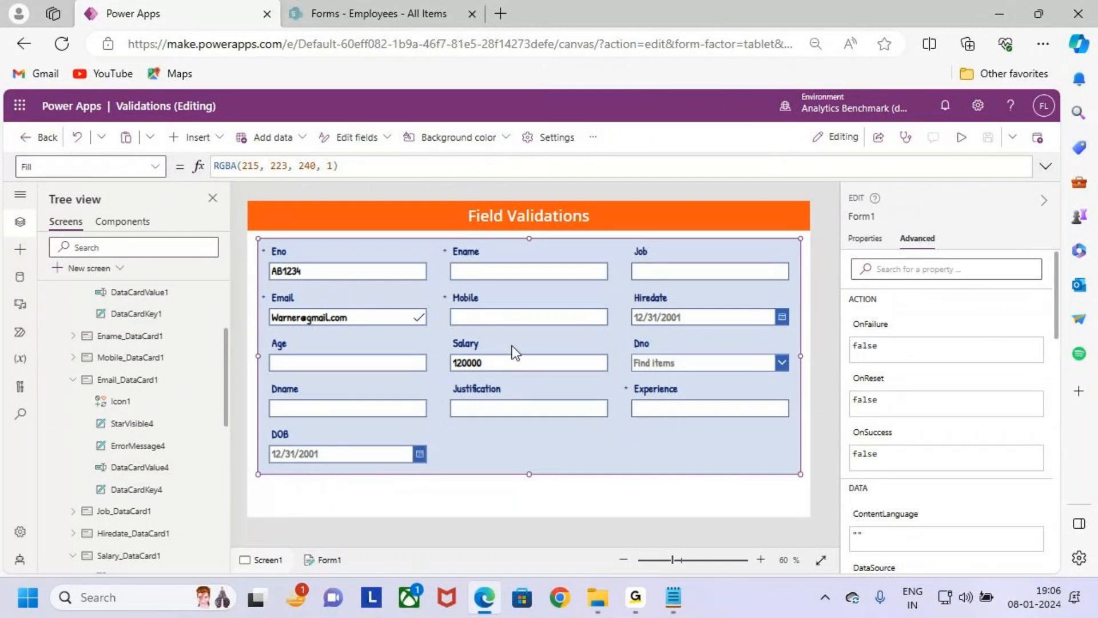
key(ctrl+2)
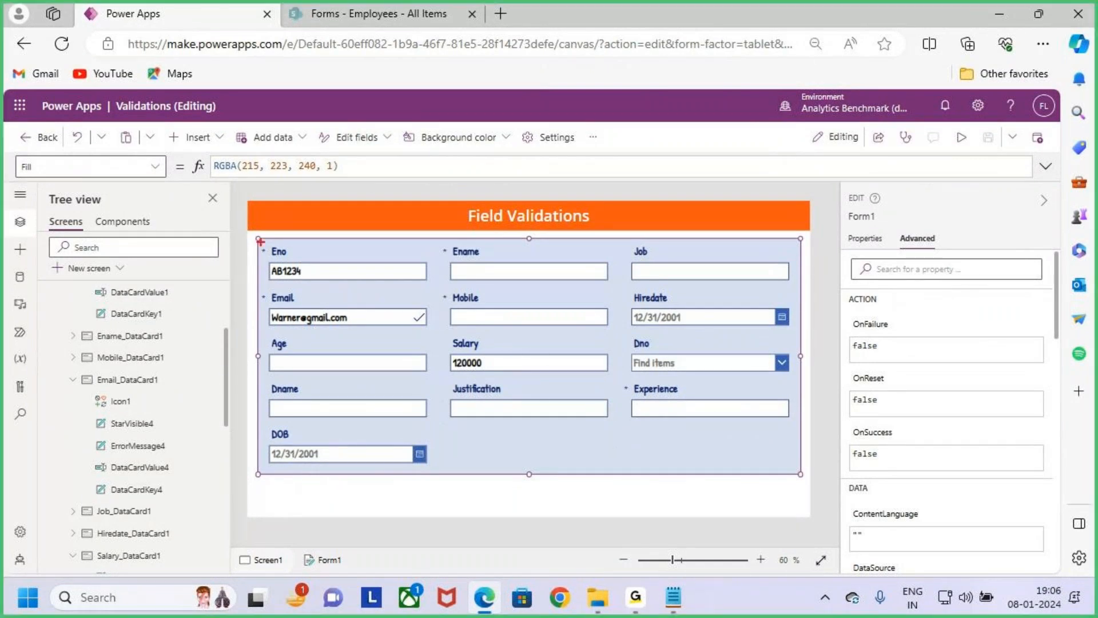
mouse_move(255, 234)
mouse_down()
mouse_move(334, 281)
mouse_move(789, 456)
mouse_move(803, 477)
mouse_up()
mouse_move(556, 186)
mouse_down()
mouse_move(563, 247)
mouse_move(589, 200)
mouse_up()
drag(548, 170, 562, 245)
drag(596, 197, 571, 259)
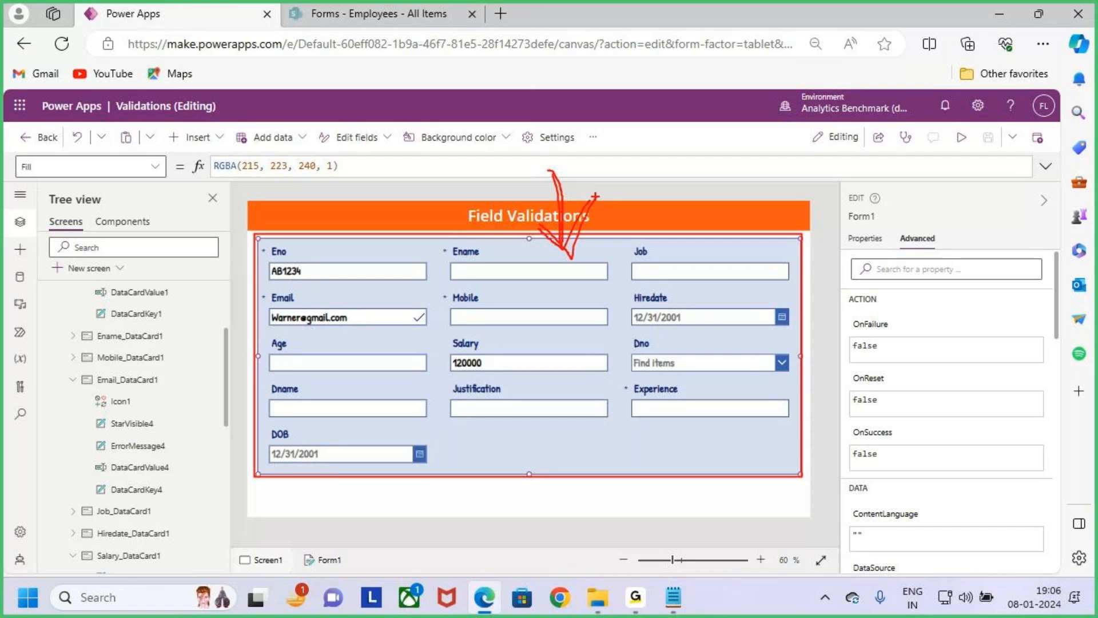
key(Escape)
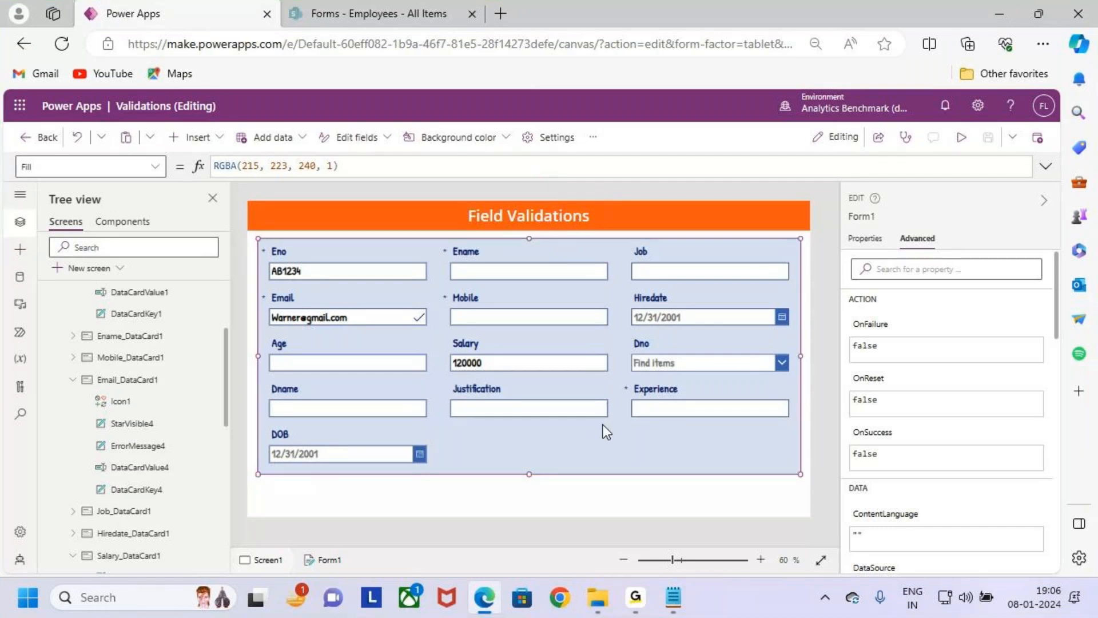
mouse_move(678, 598)
click(640, 597)
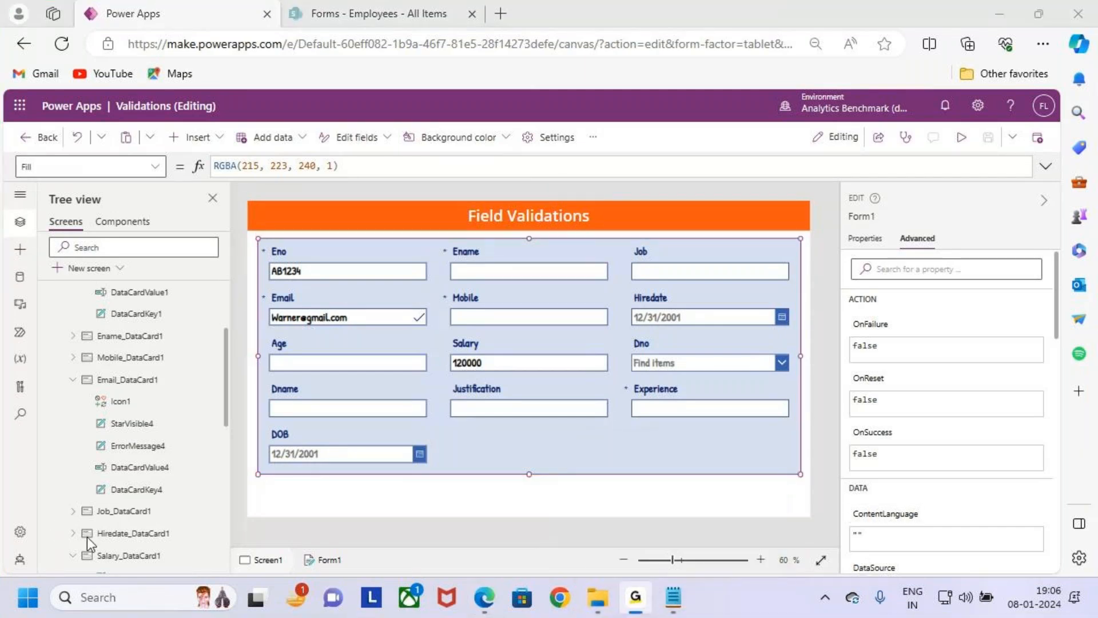